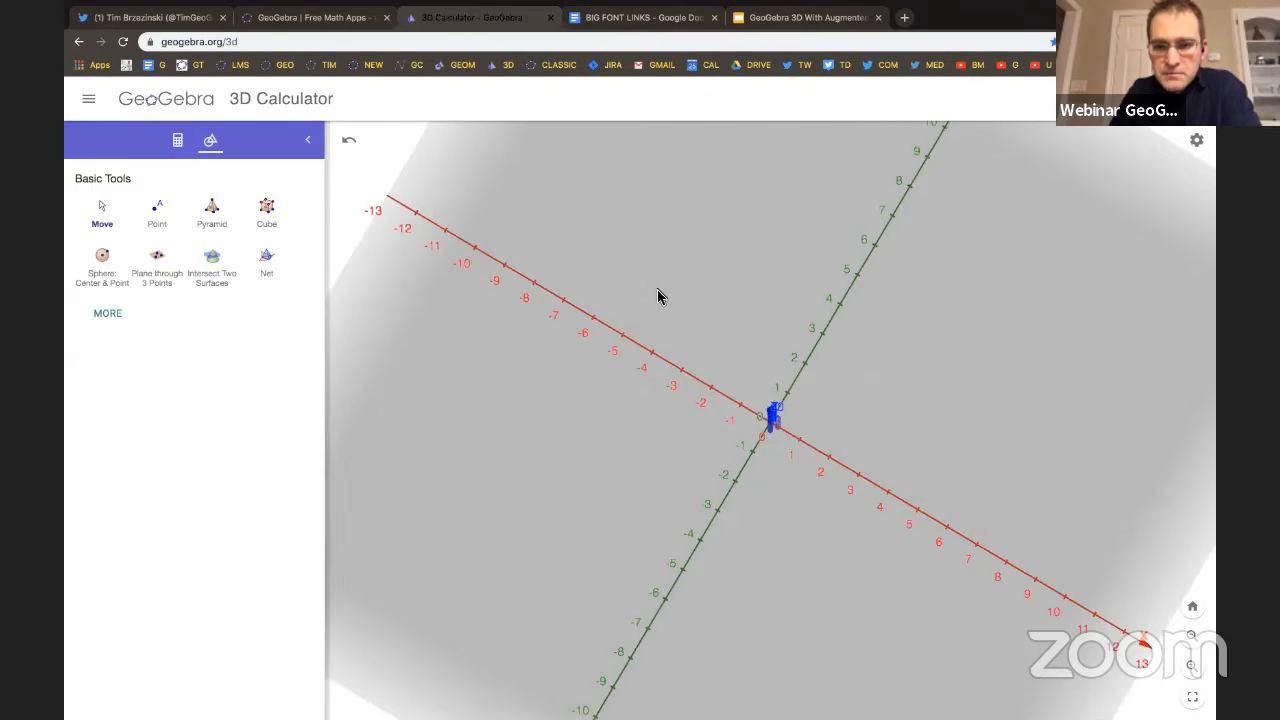
Hide the coordinate axes in the 3D view and show them again.
{"action": "left_click_drag", "start_coordinate": [443, 434], "coordinate": [463, 472]}
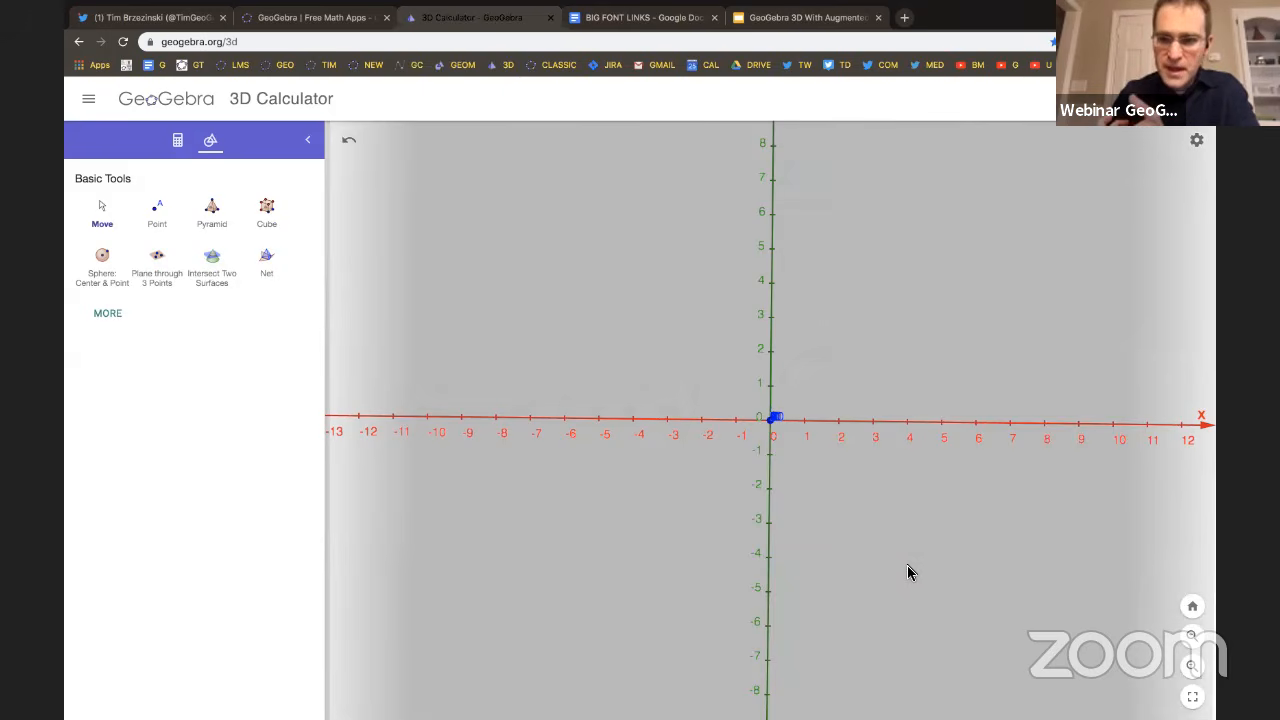
{"action": "left_click_drag", "start_coordinate": [908, 569], "coordinate": [891, 525]}
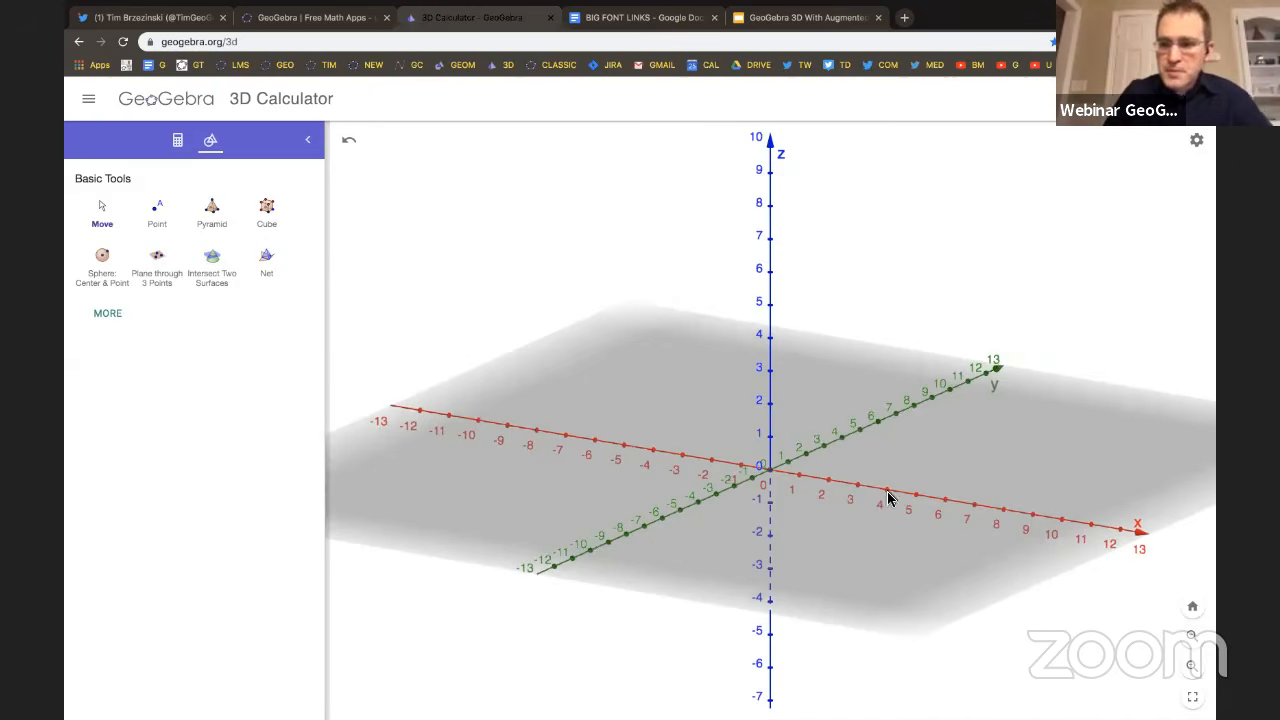
{"action": "left_click_drag", "start_coordinate": [816, 531], "coordinate": [811, 533]}
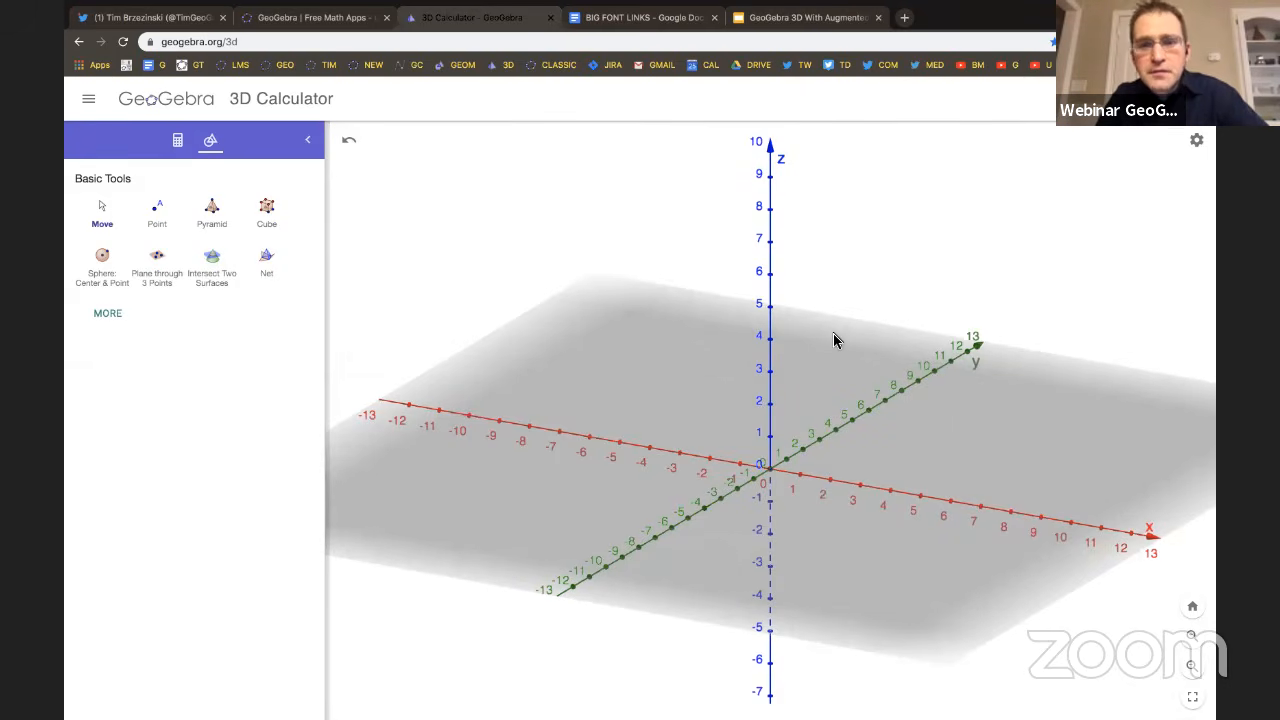
{"action": "right_click", "coordinate": [918, 234]}
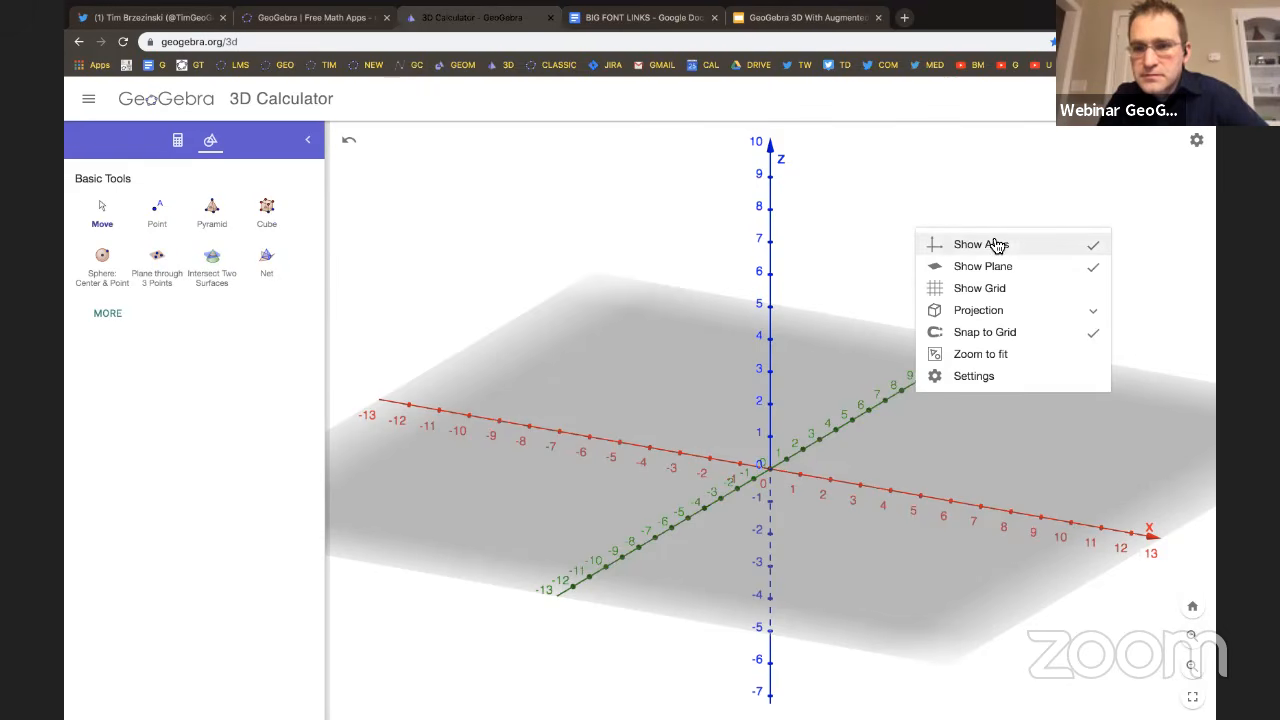
{"action": "left_click", "coordinate": [1066, 247]}
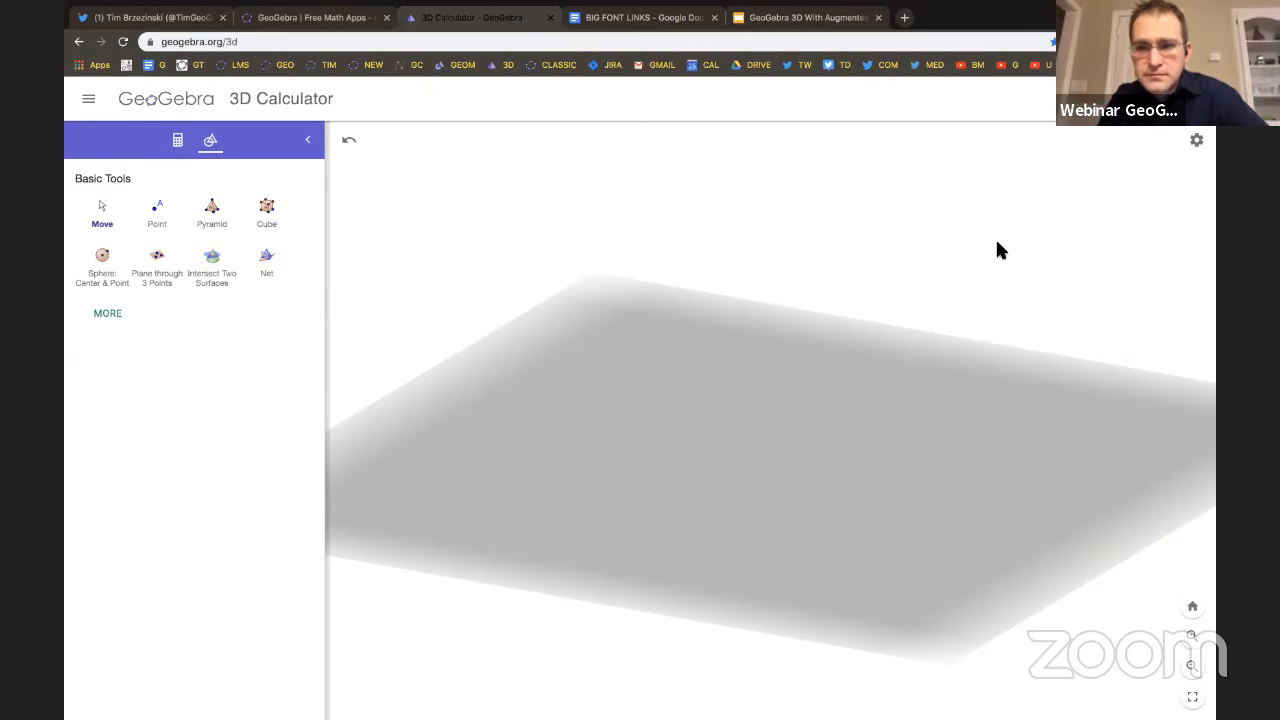
{"action": "right_click", "coordinate": [997, 243]}
{"action": "left_click", "coordinate": [1020, 260]}
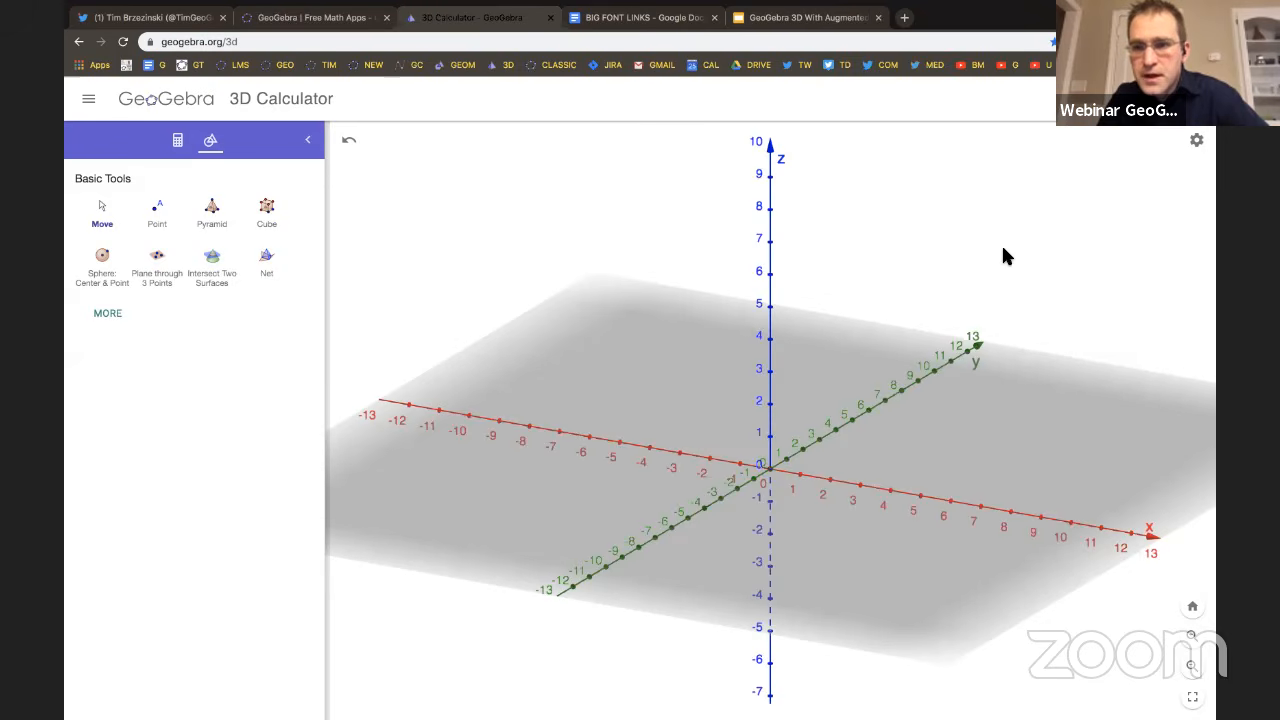
Turn on the grid on the xy-plane and turn it off again.
{"action": "right_click", "coordinate": [966, 242]}
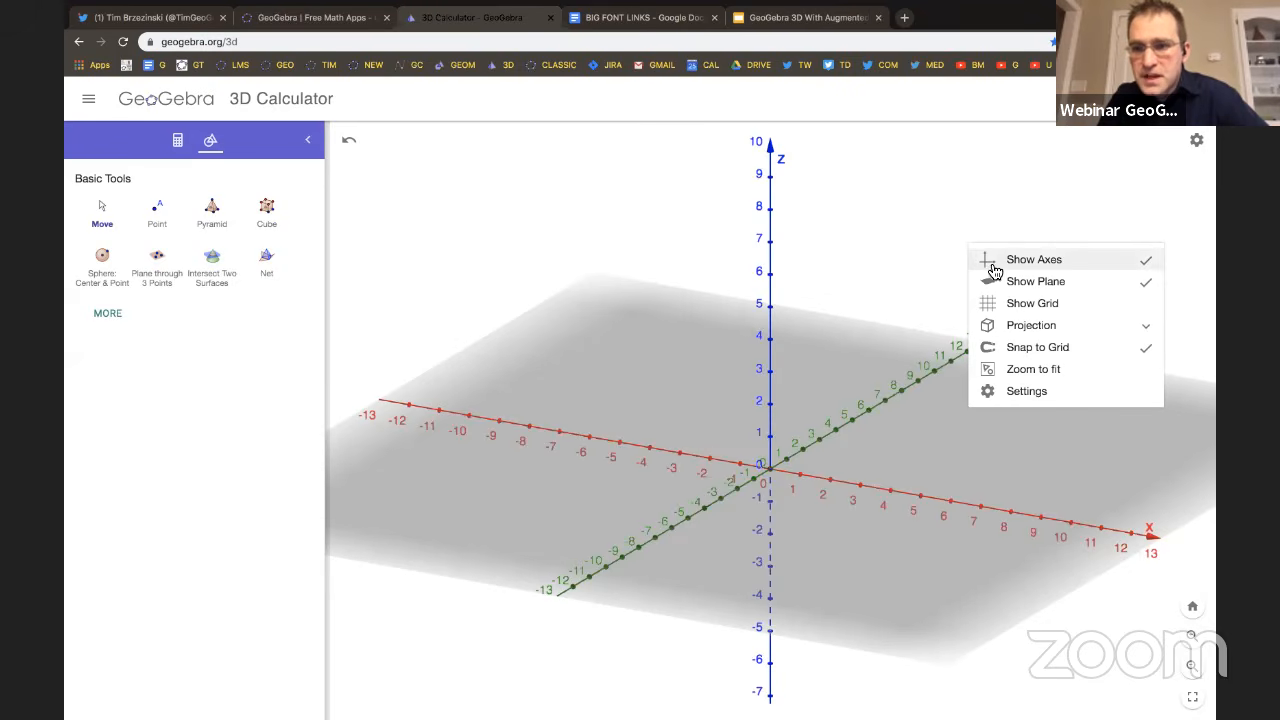
{"action": "left_click", "coordinate": [1008, 305]}
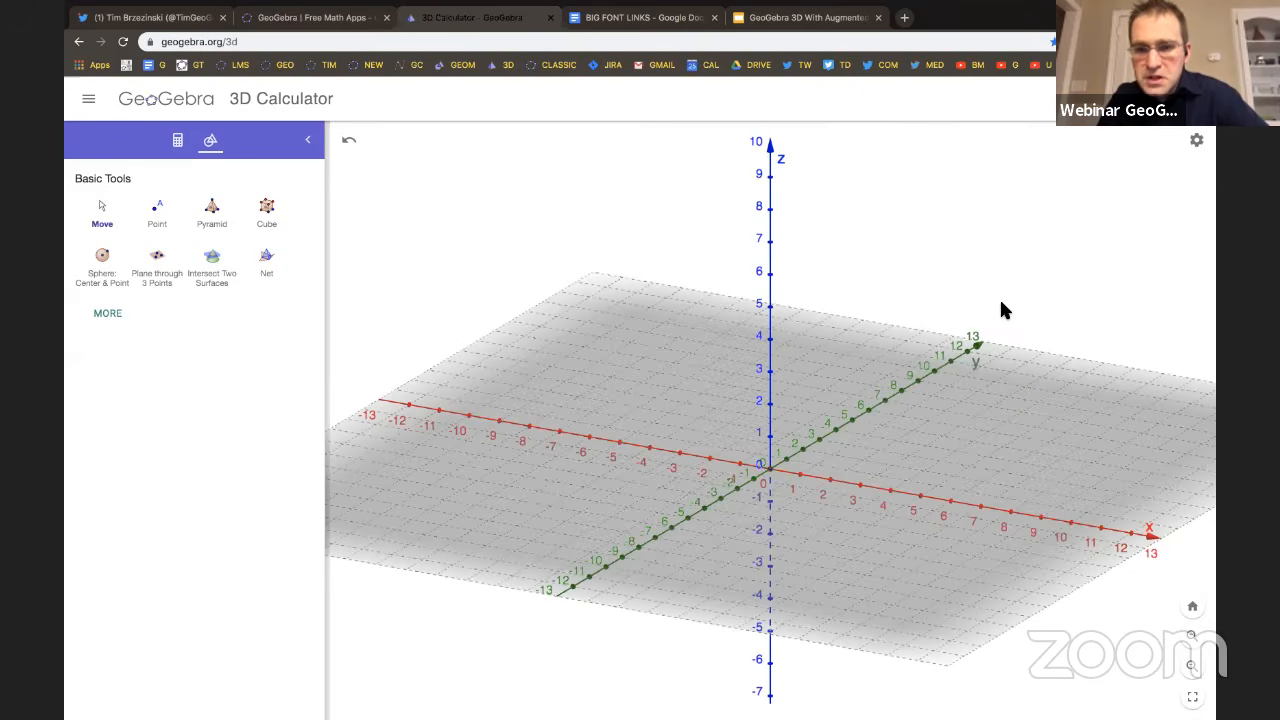
{"action": "right_click", "coordinate": [998, 286]}
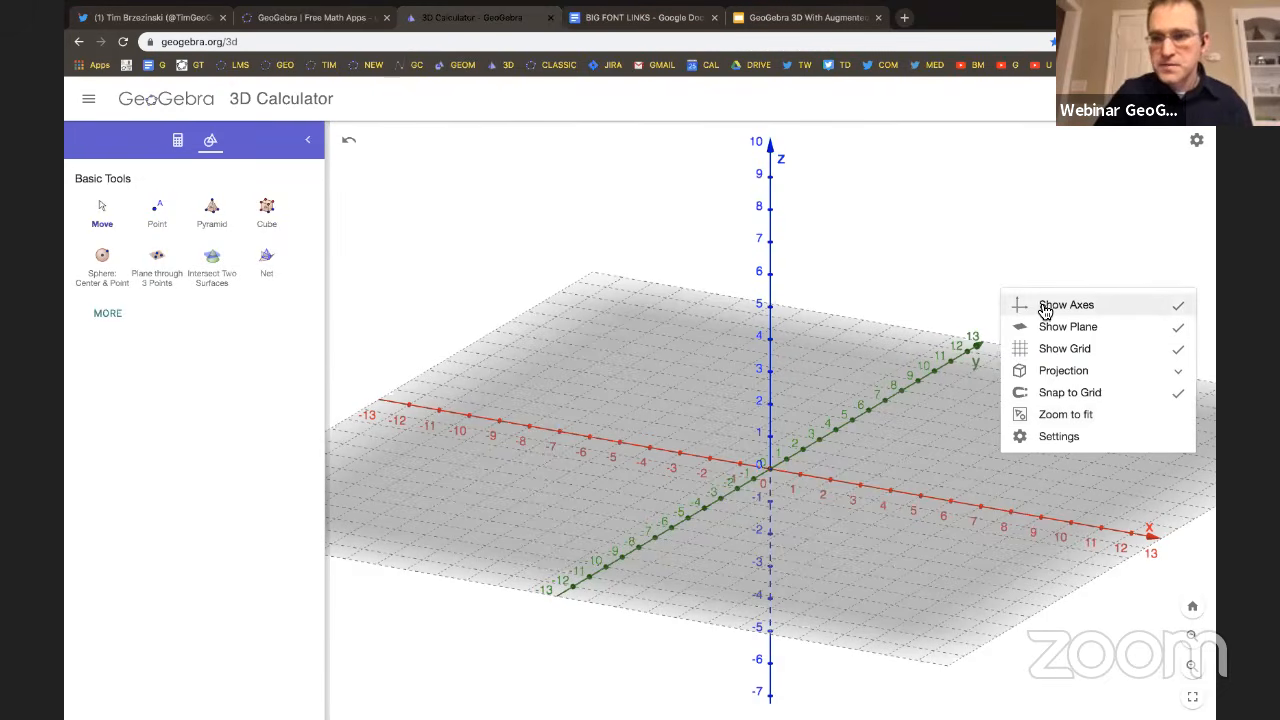
{"action": "left_click", "coordinate": [1047, 356]}
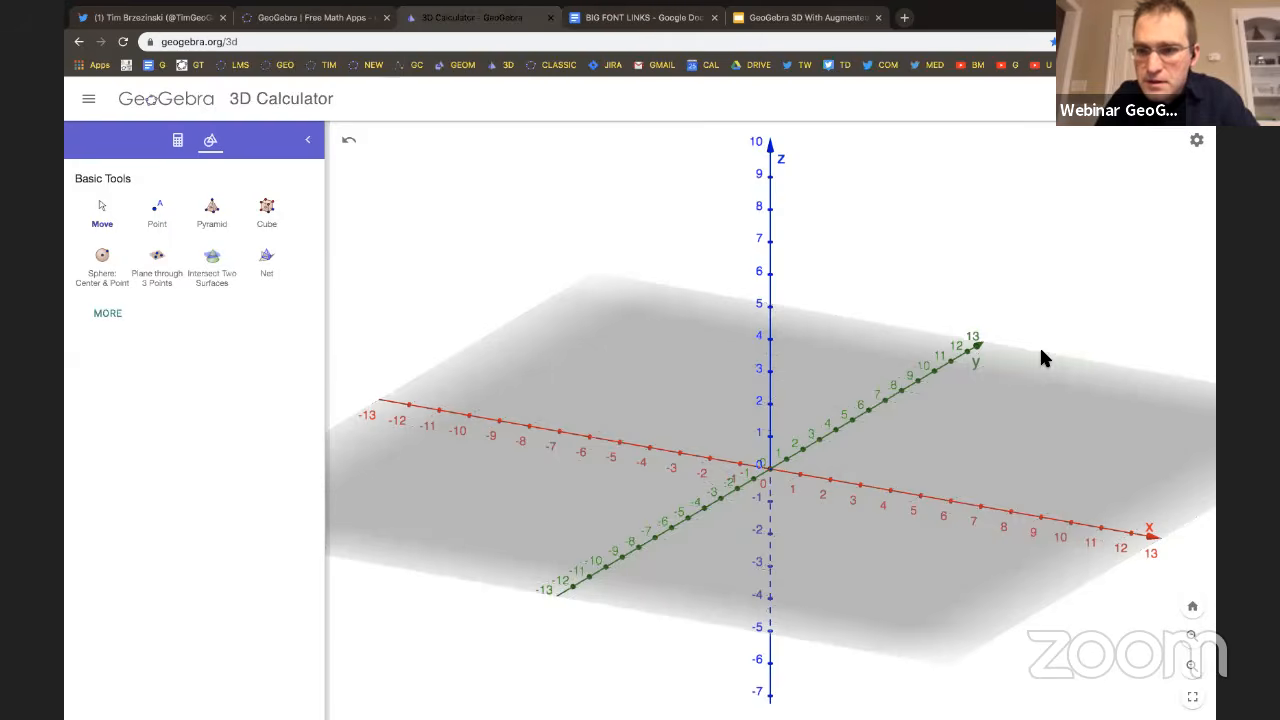
Hide the coordinate axes and place three separate points A, B and C on the gray plane.
{"action": "right_click", "coordinate": [1021, 287]}
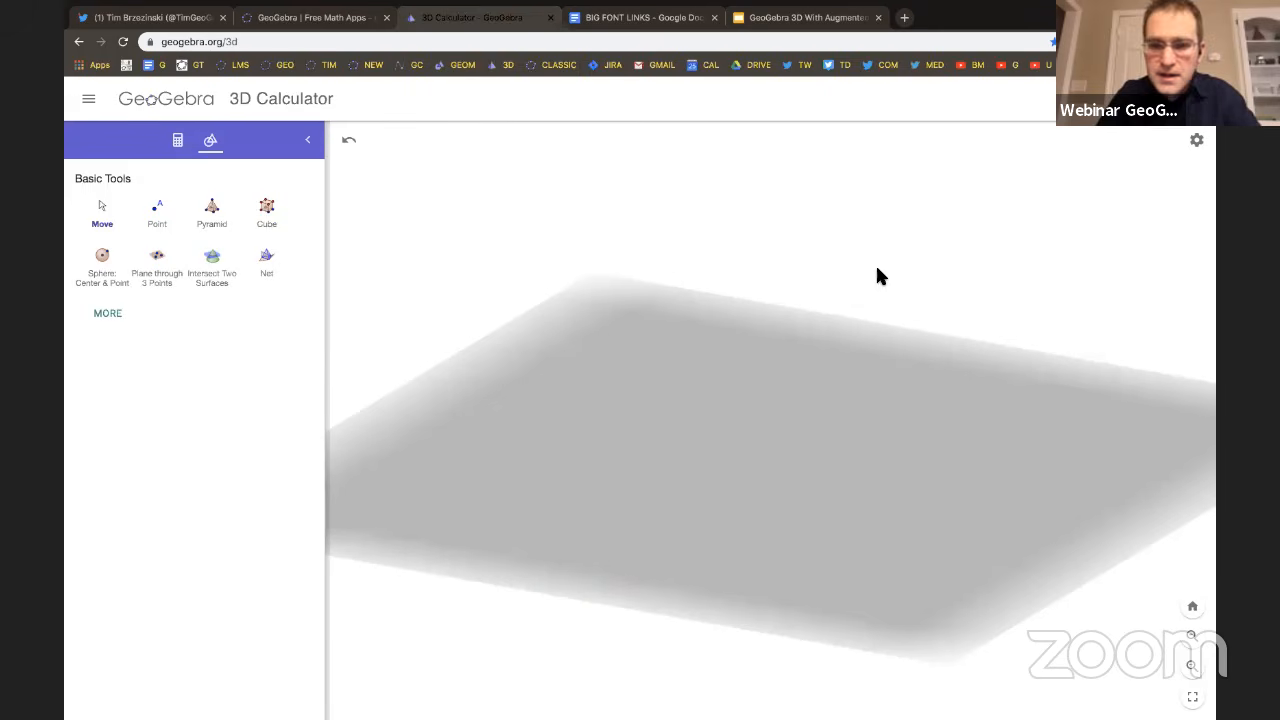
{"action": "left_click", "coordinate": [160, 213]}
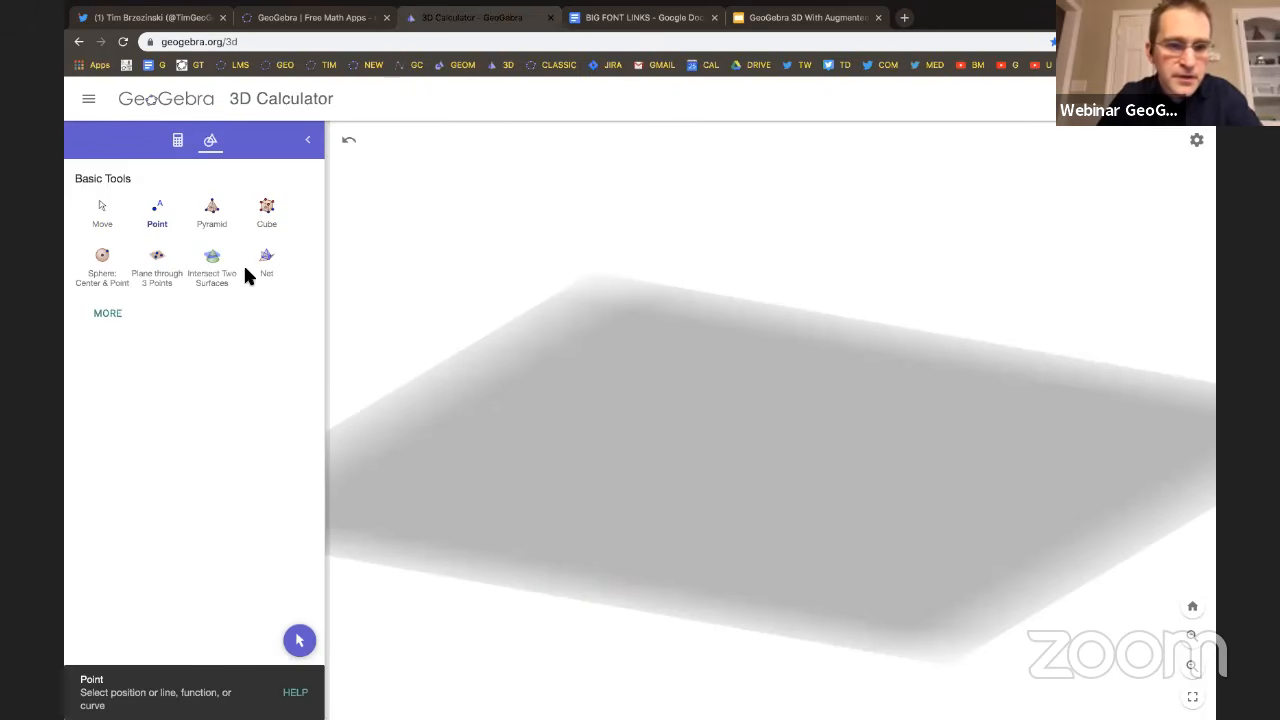
{"action": "left_click", "coordinate": [613, 459]}
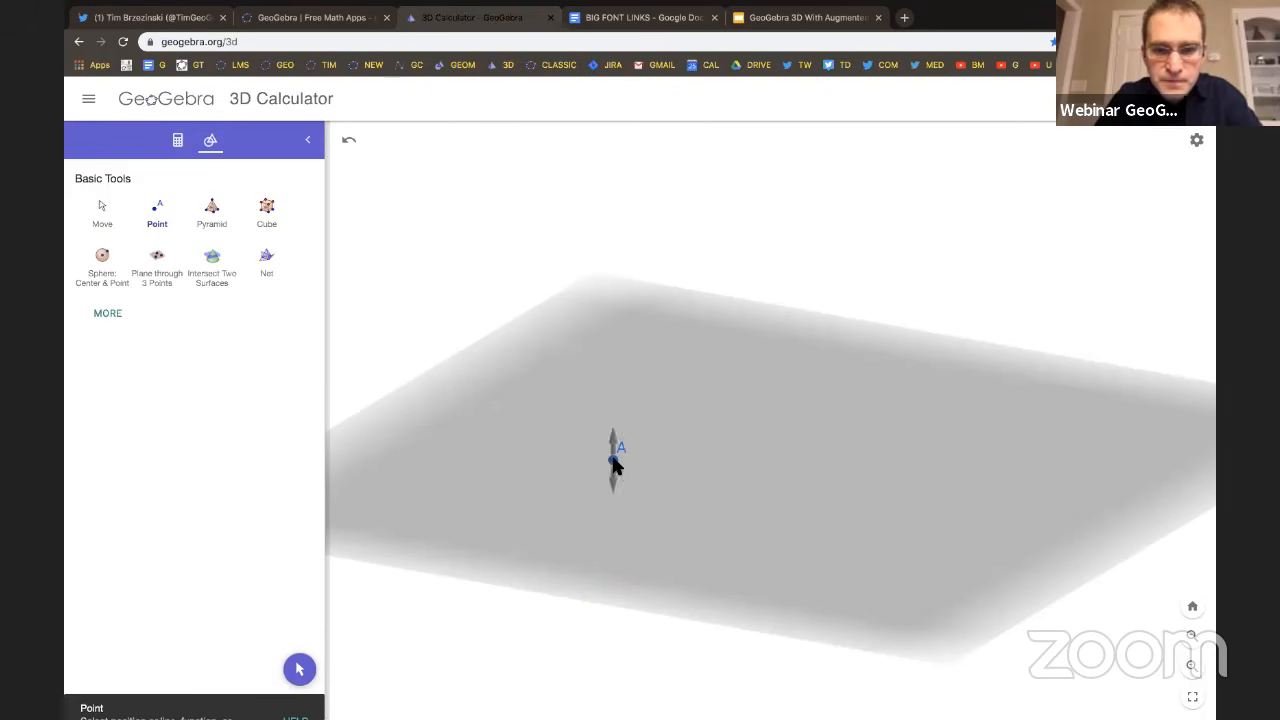
{"action": "left_click", "coordinate": [857, 498]}
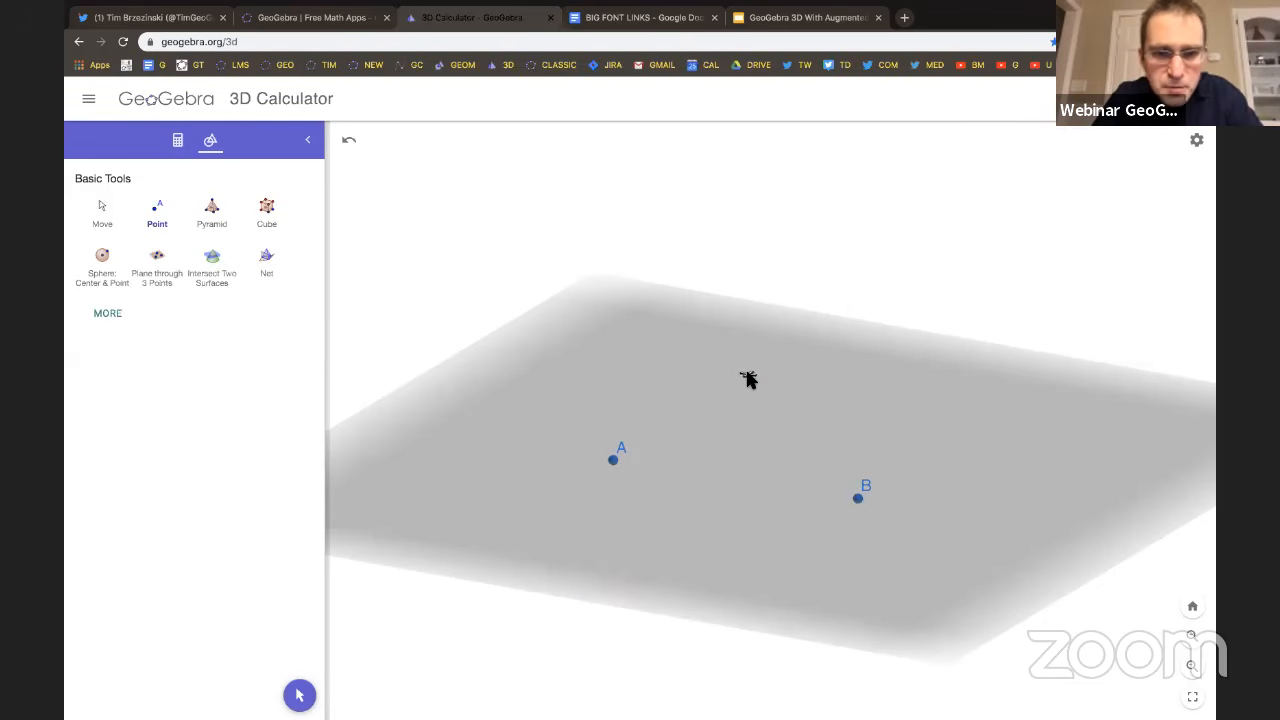
{"action": "left_click", "coordinate": [748, 375]}
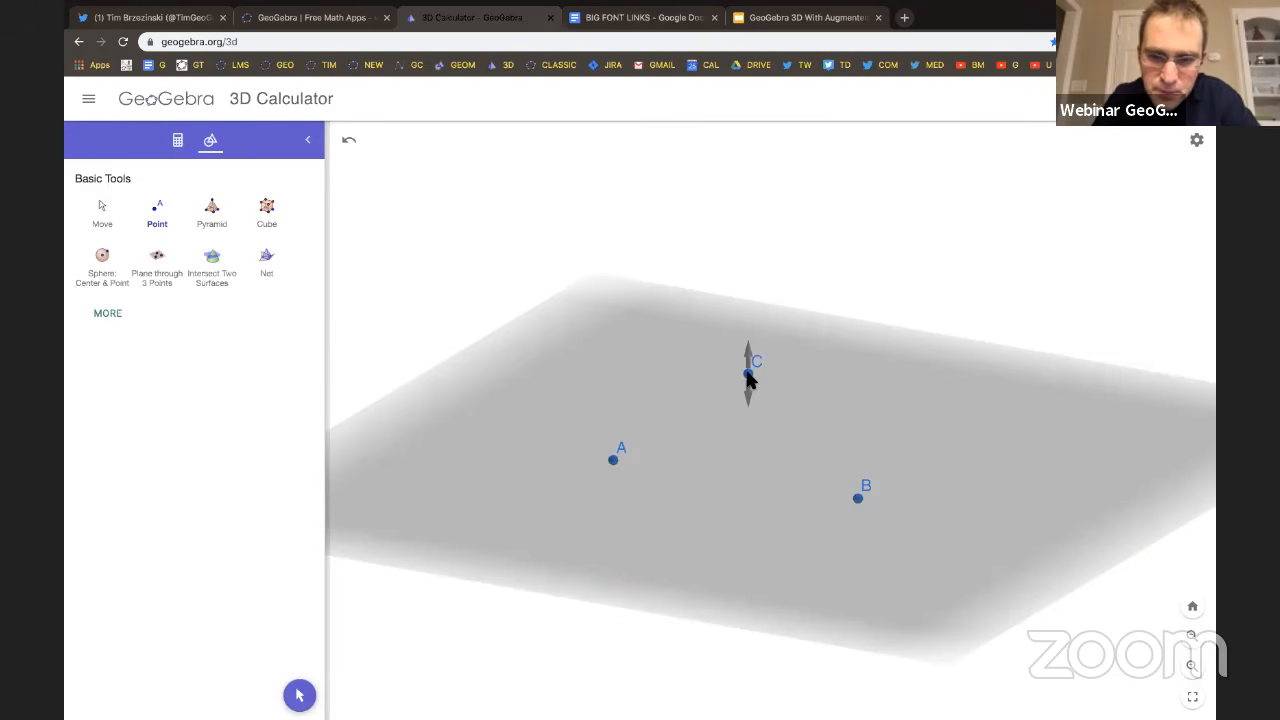
Raise point C well above the gray plane and shift it slightly sideways, parallel to the plane.
{"action": "left_click_drag", "start_coordinate": [750, 372], "coordinate": [748, 250]}
{"action": "left_click", "coordinate": [750, 246]}
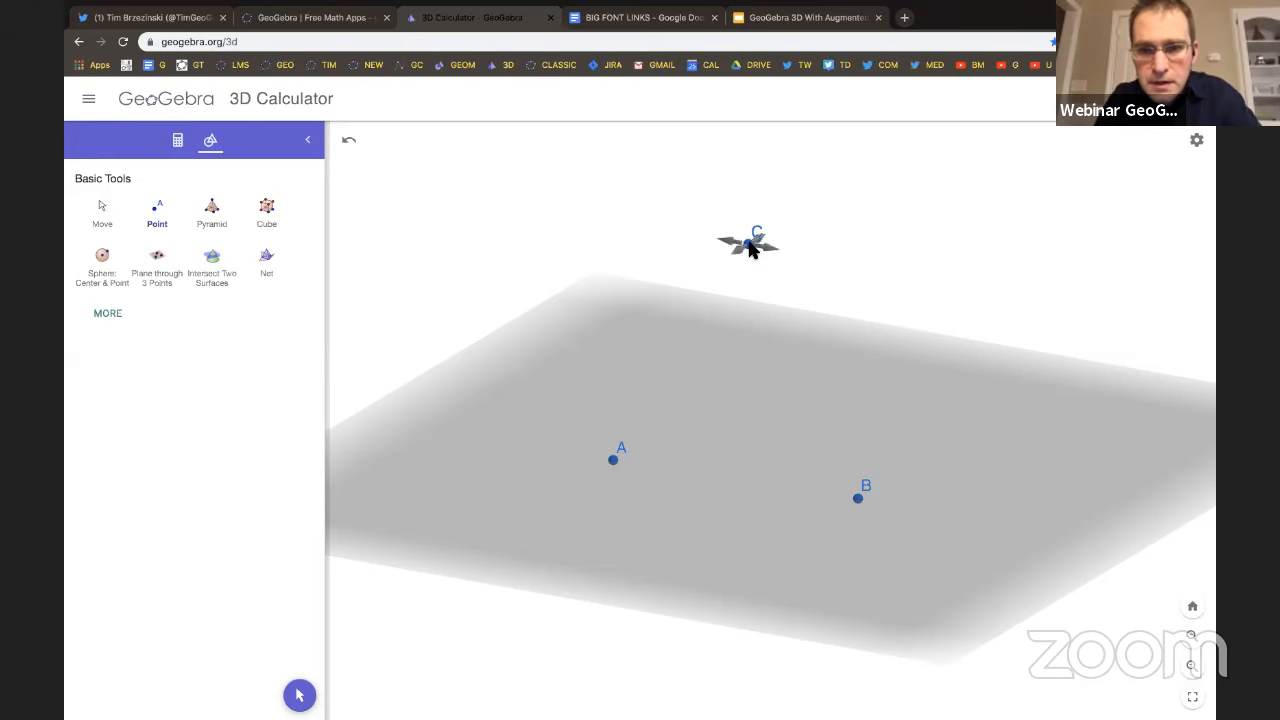
{"action": "left_click", "coordinate": [750, 247]}
{"action": "left_click", "coordinate": [750, 246]}
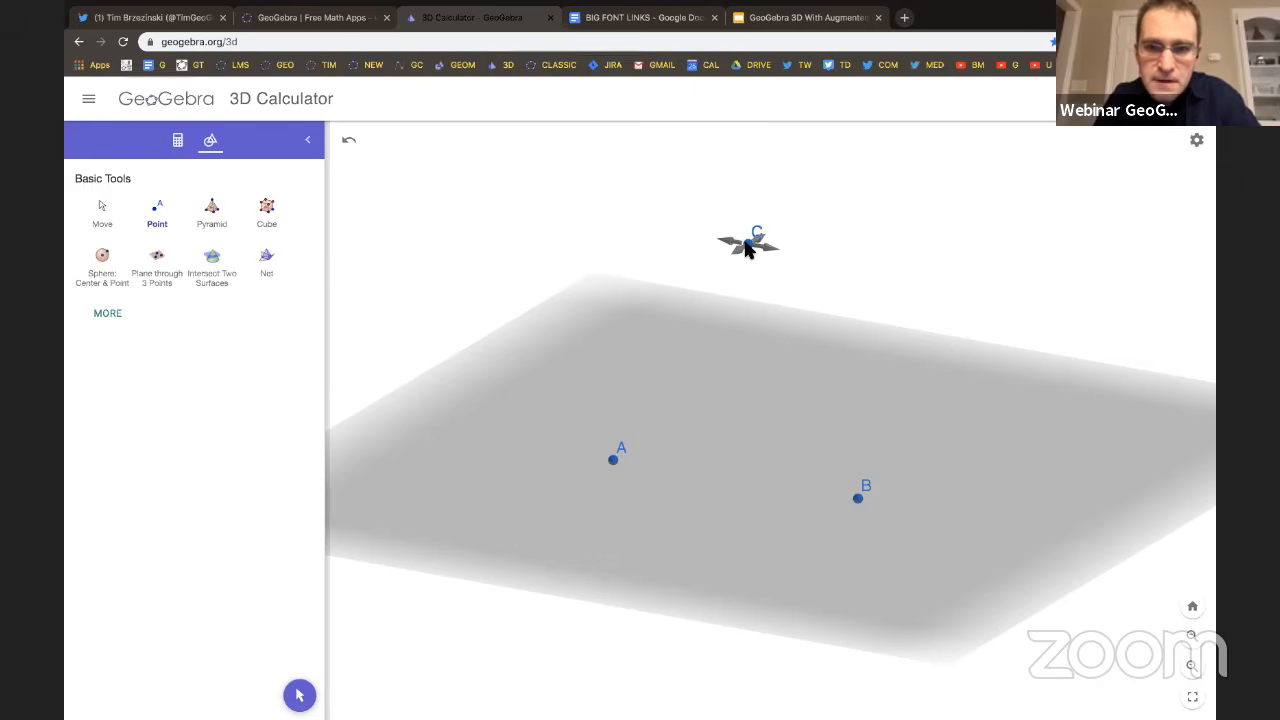
{"action": "left_click_drag", "start_coordinate": [756, 250], "coordinate": [720, 248]}
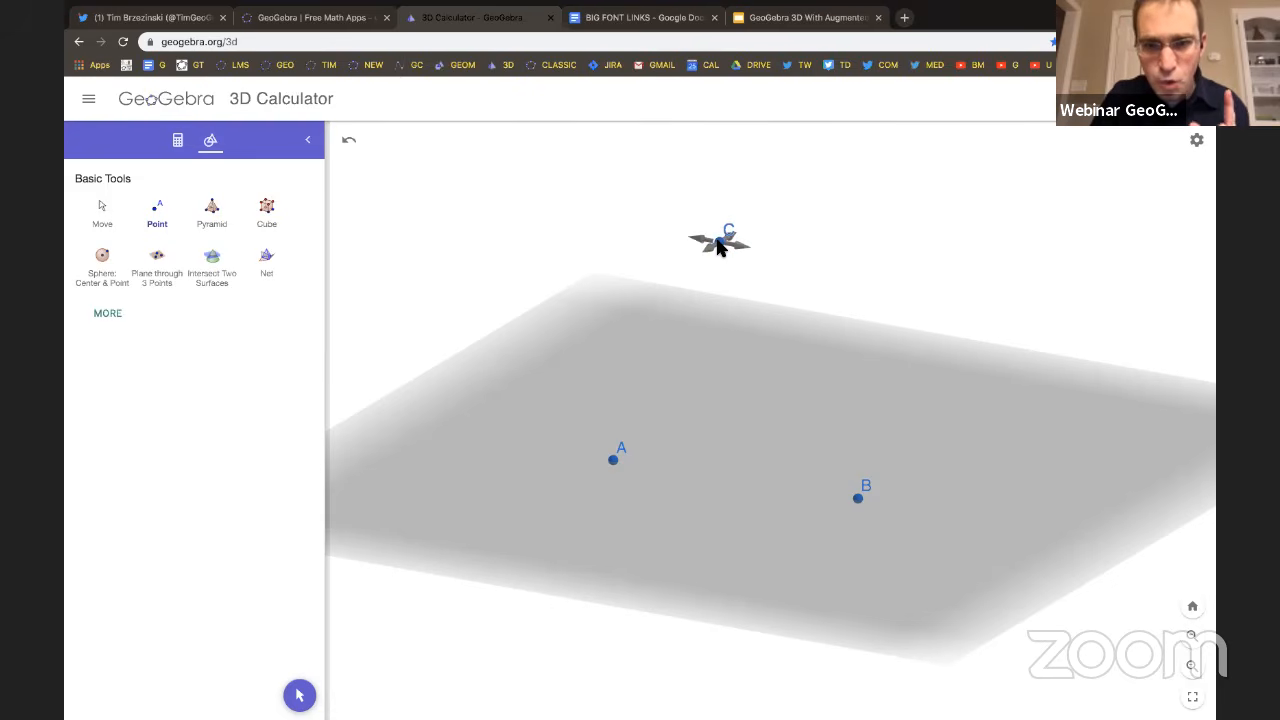
Switch point C to vertical movement and lower it below the gray plane.
{"action": "left_click", "coordinate": [719, 248]}
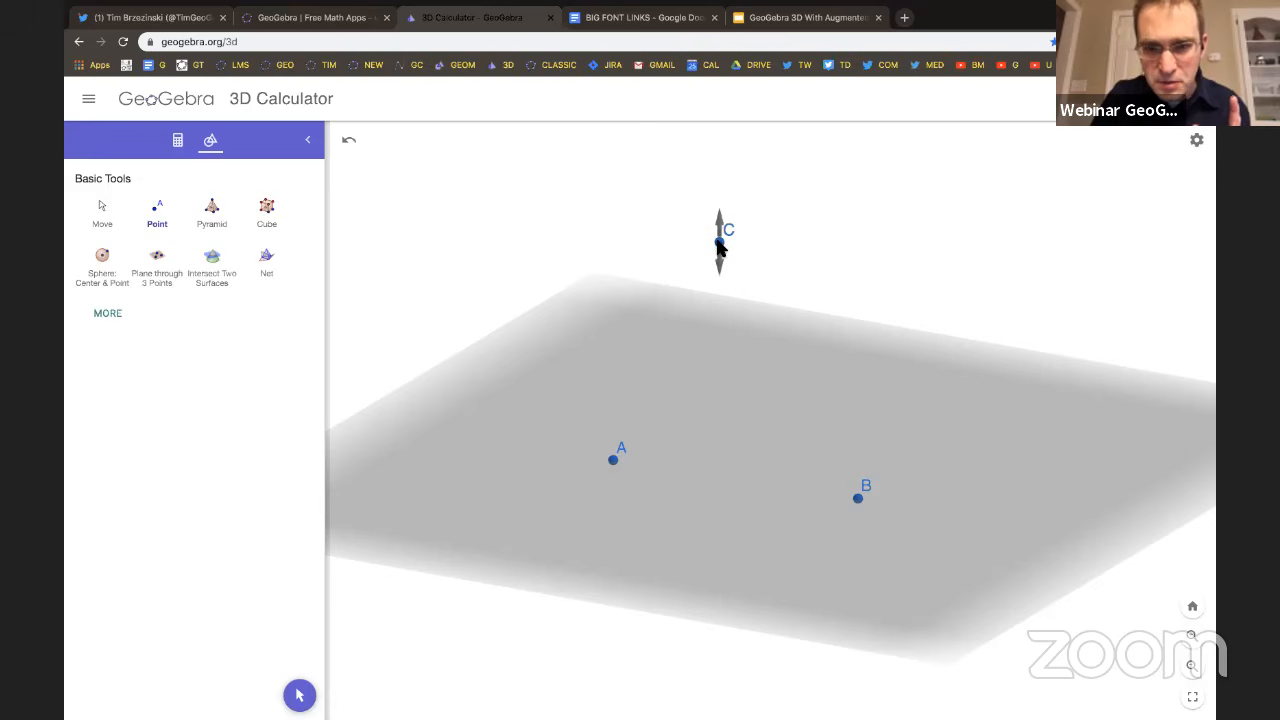
{"action": "left_click_drag", "start_coordinate": [720, 248], "coordinate": [718, 424]}
{"action": "left_click_drag", "start_coordinate": [711, 486], "coordinate": [689, 517]}
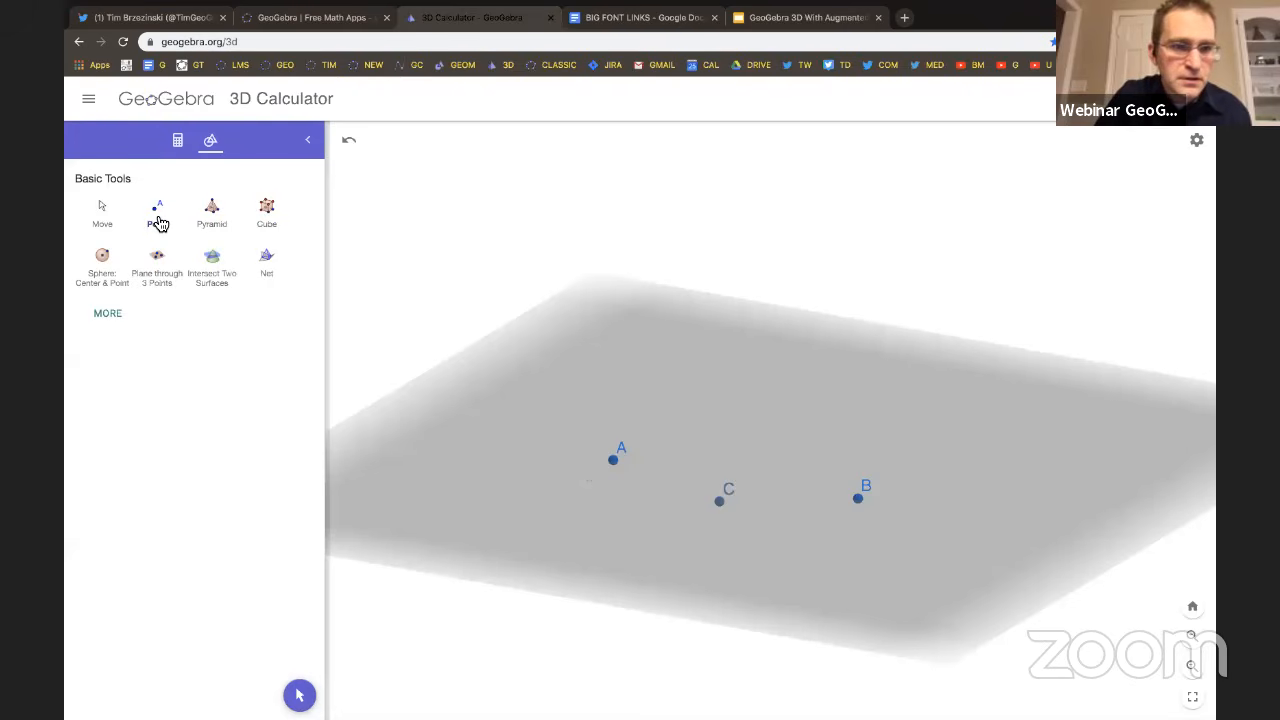
With the Move tool, raise points C and B vertically to different heights above the gray plane.
{"action": "scroll", "coordinate": [160, 220], "scroll_direction": "up", "scroll_amount": 5, "text": "ctrl"}
{"action": "scroll", "coordinate": [165, 232], "scroll_direction": "up", "scroll_amount": 1, "text": "ctrl"}
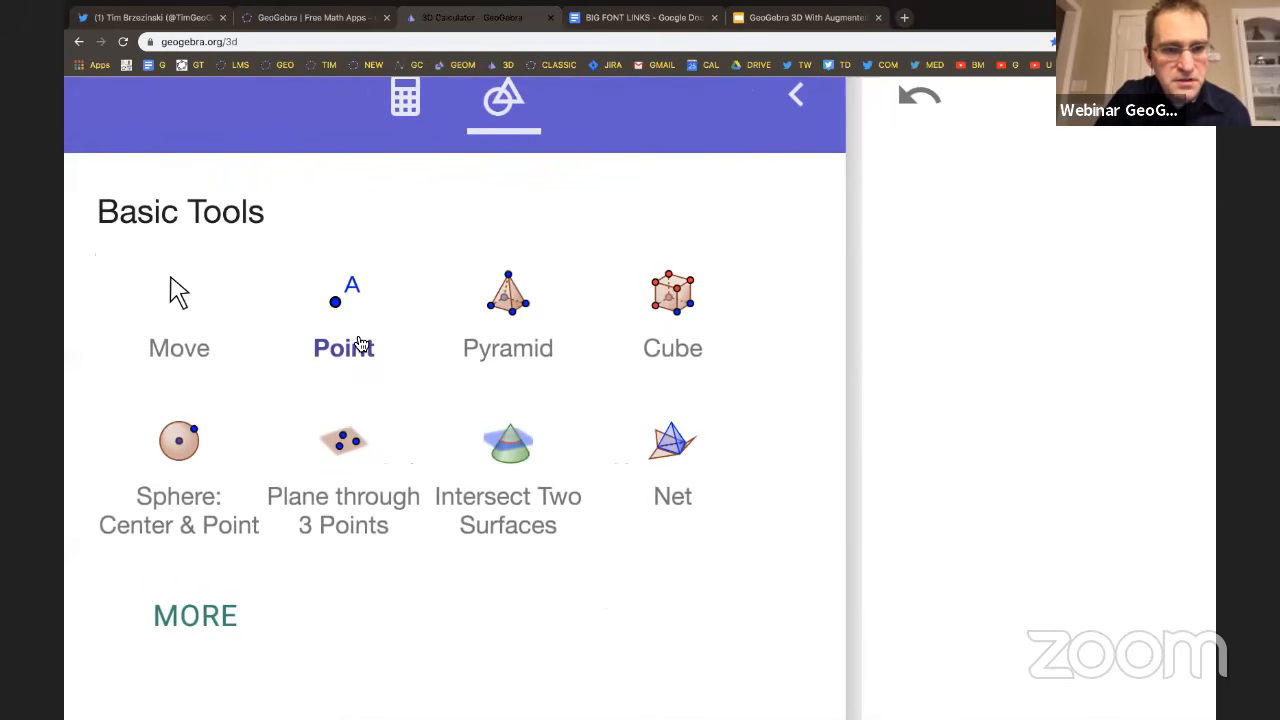
{"action": "left_click", "coordinate": [186, 318]}
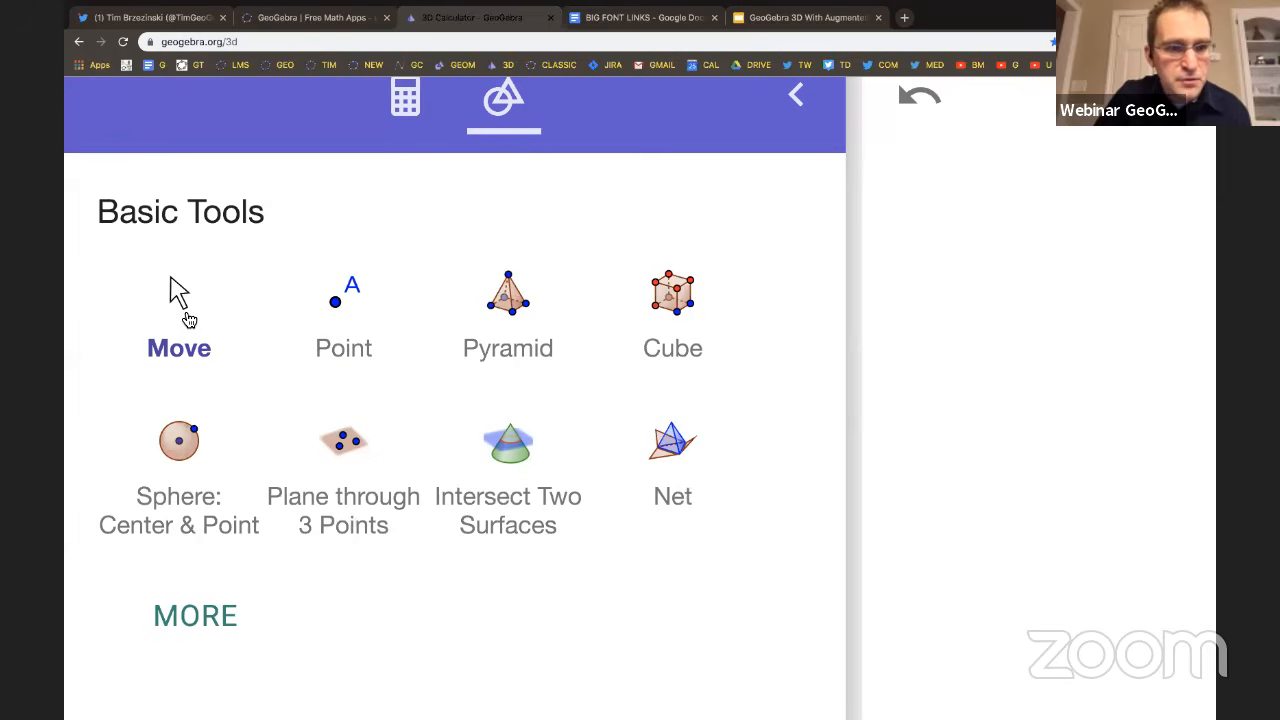
{"action": "scroll", "coordinate": [186, 318], "scroll_direction": "down", "scroll_amount": 7, "text": "ctrl"}
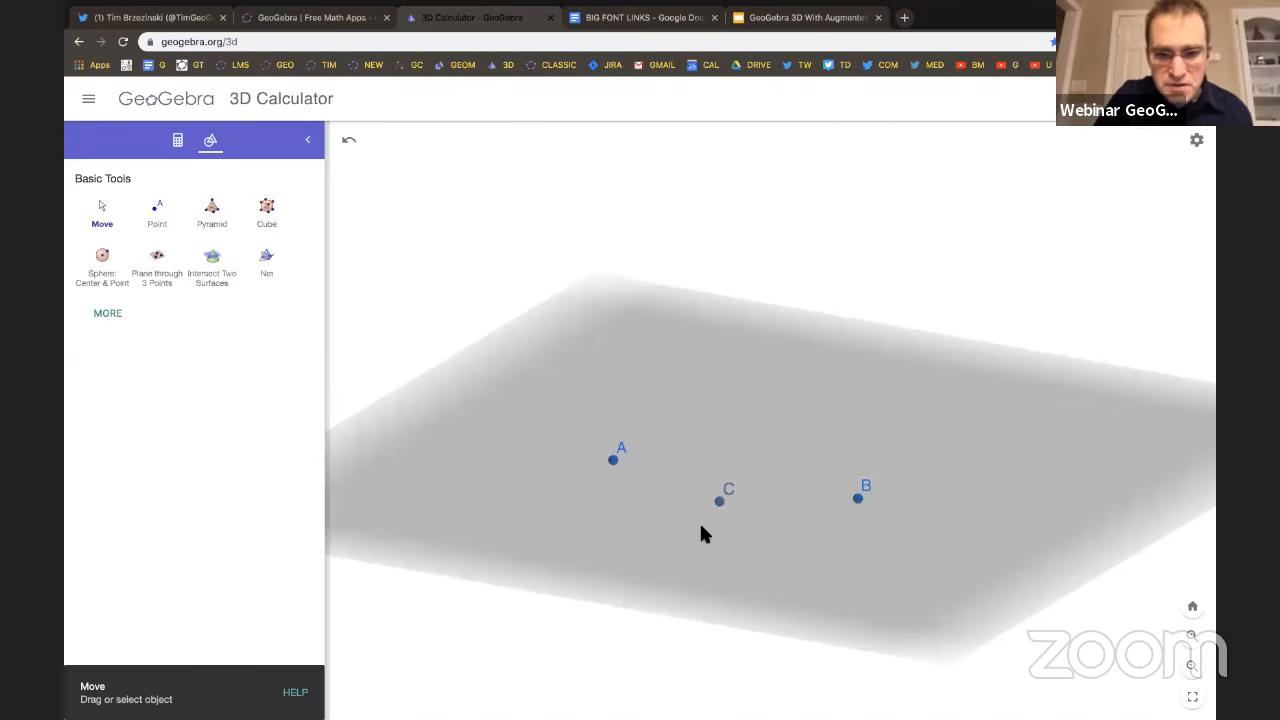
{"action": "left_click_drag", "start_coordinate": [655, 636], "coordinate": [645, 624]}
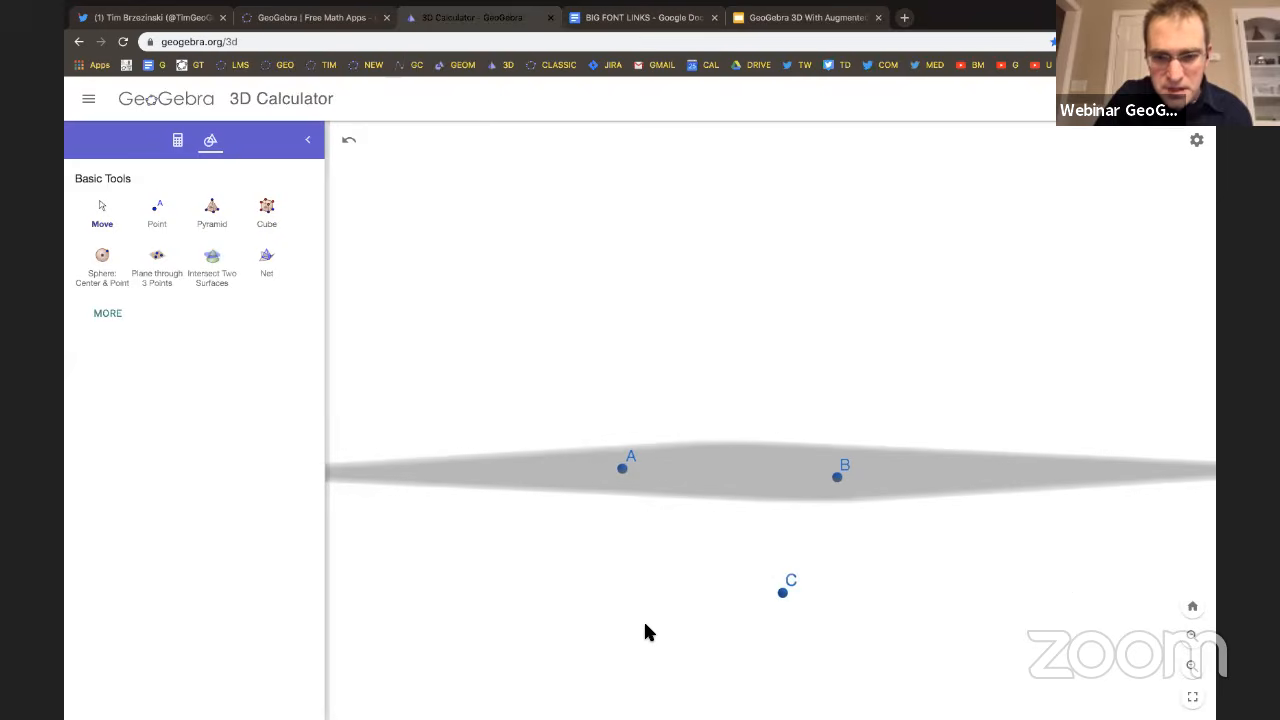
{"action": "left_click", "coordinate": [782, 594]}
{"action": "left_click_drag", "start_coordinate": [783, 586], "coordinate": [790, 304]}
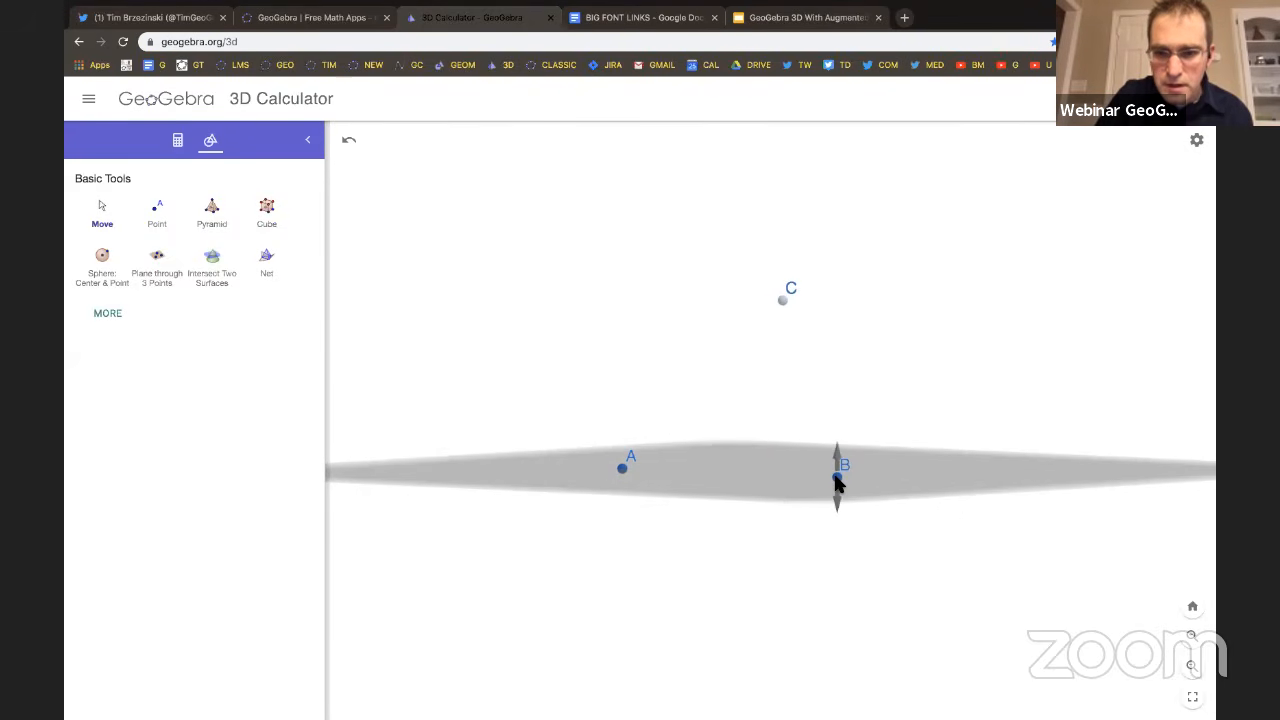
{"action": "left_click_drag", "start_coordinate": [838, 484], "coordinate": [837, 350]}
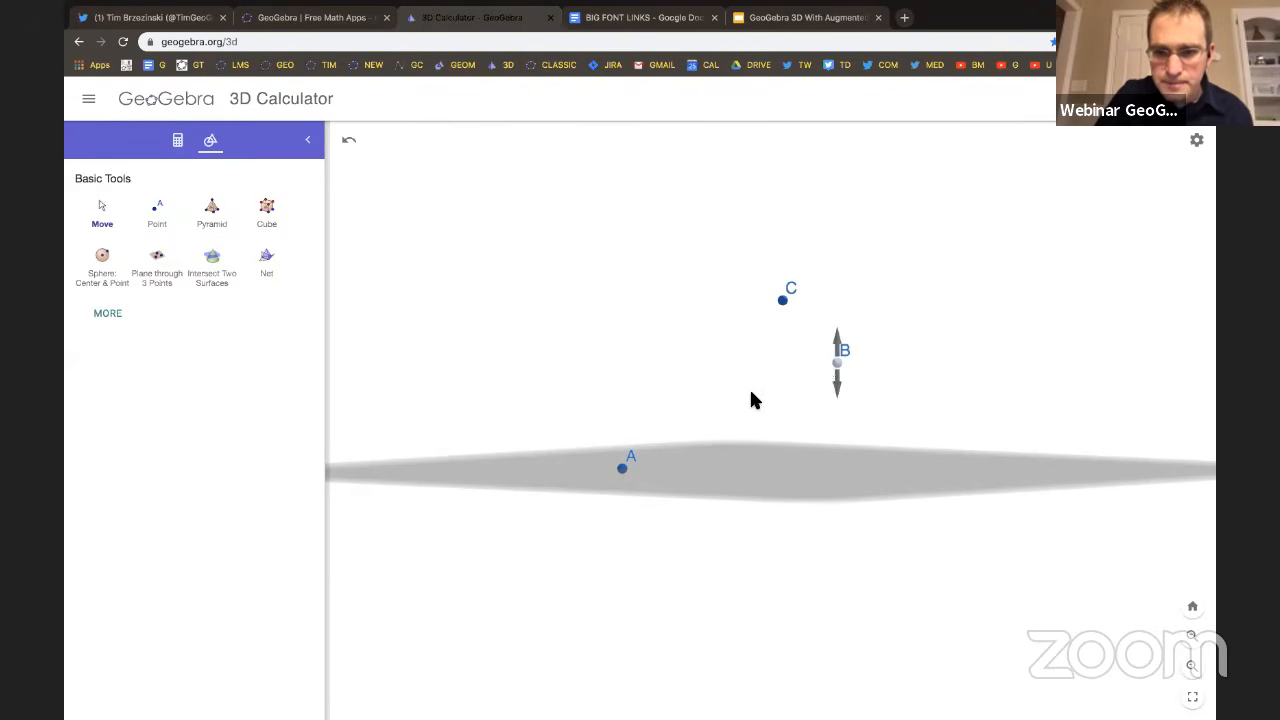
Construct a plane through the three points A, B and C.
{"action": "left_click_drag", "start_coordinate": [751, 400], "coordinate": [851, 401]}
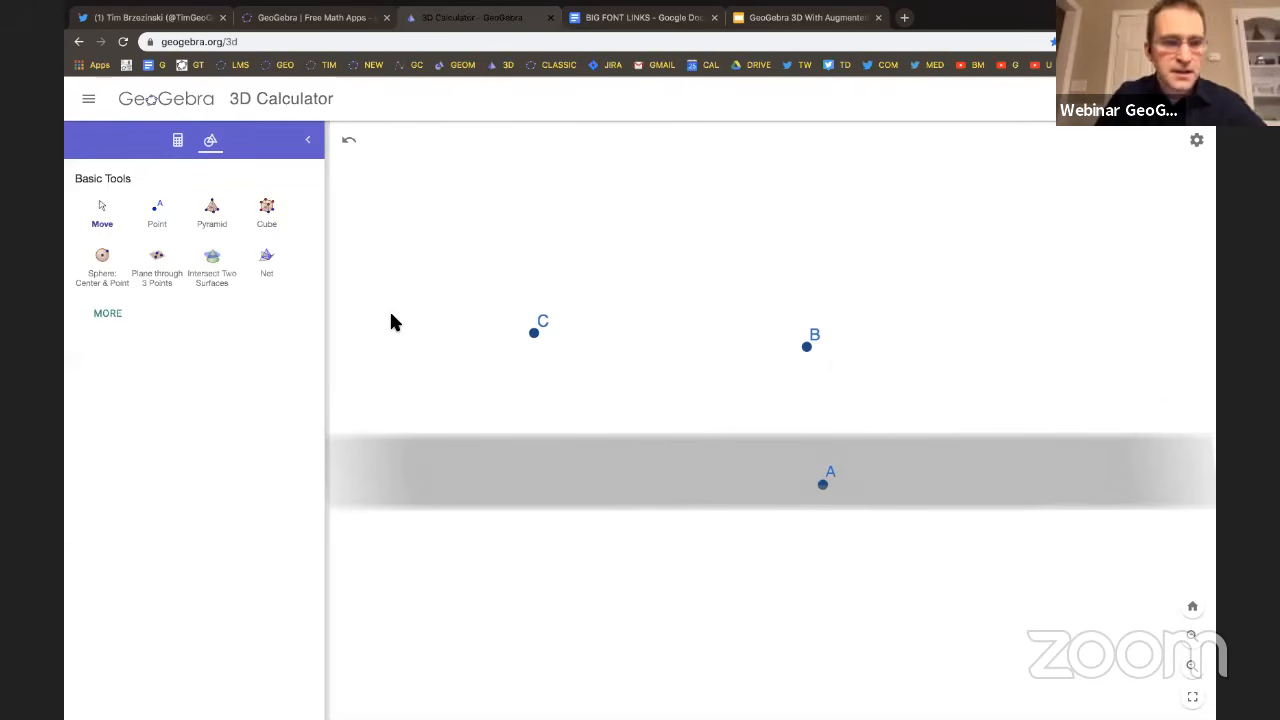
{"action": "scroll", "coordinate": [166, 282], "scroll_direction": "up", "scroll_amount": 5, "text": "ctrl"}
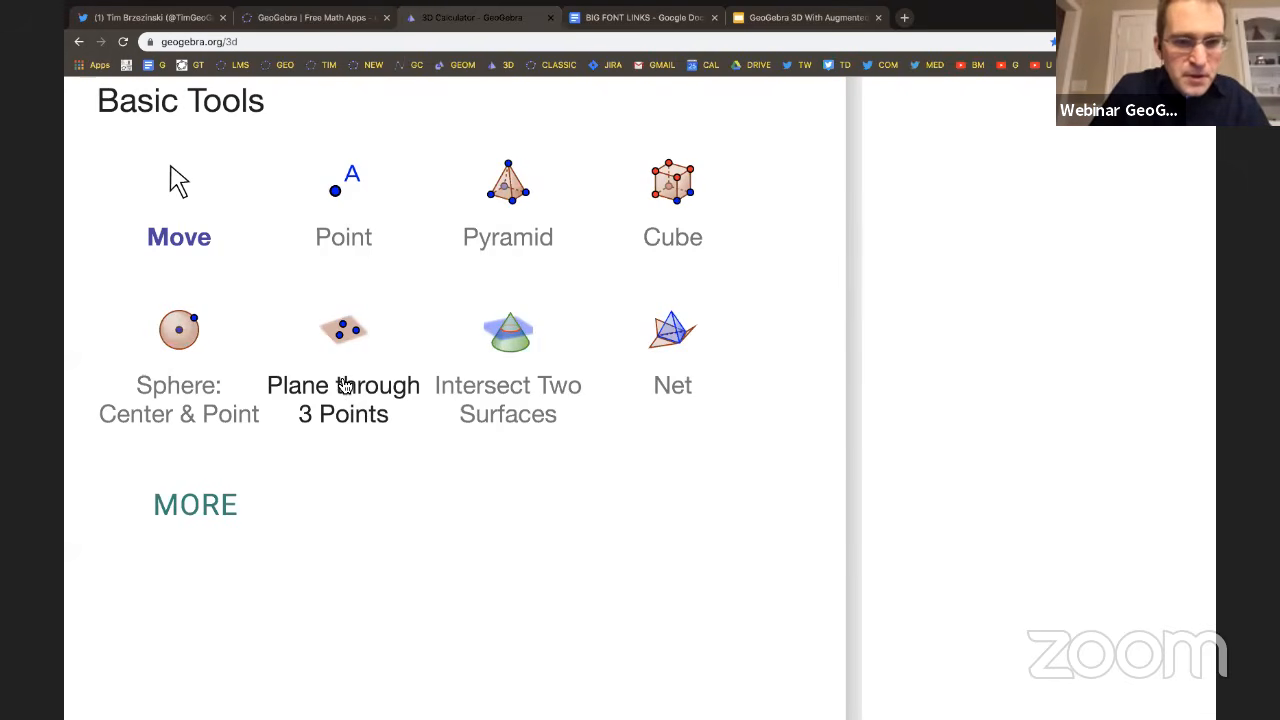
{"action": "left_click", "coordinate": [351, 392]}
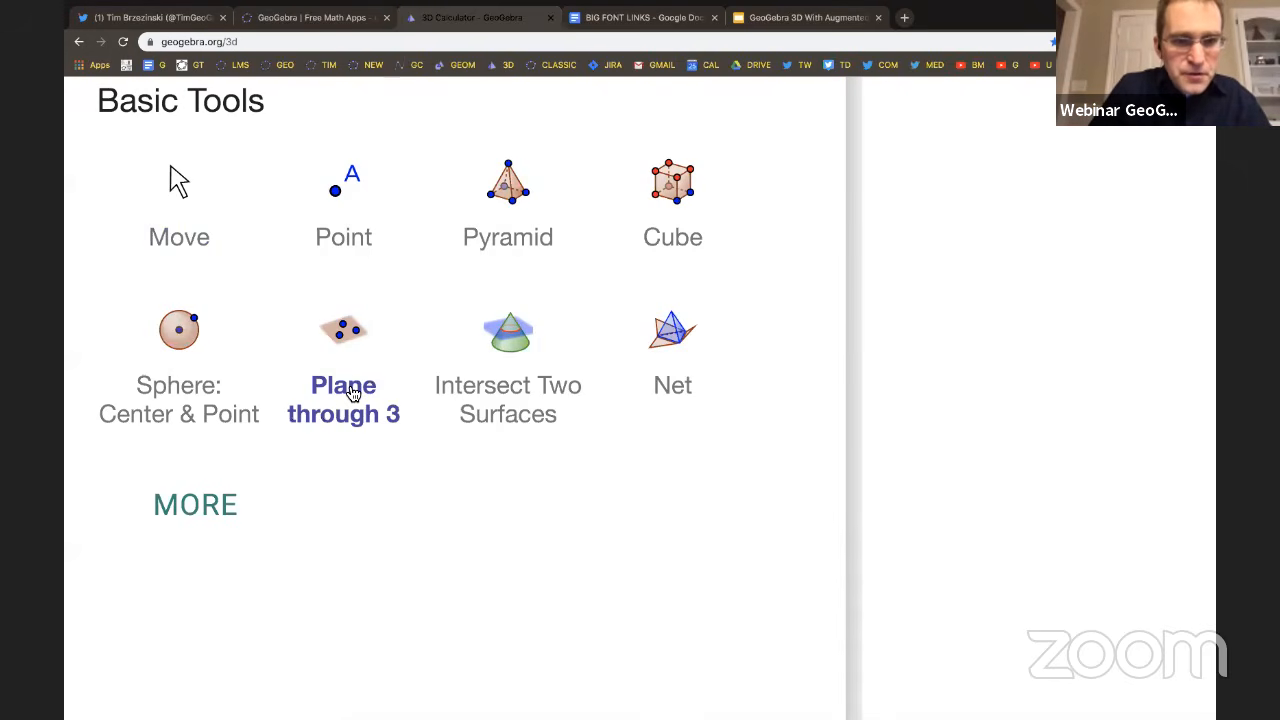
{"action": "scroll", "coordinate": [352, 393], "scroll_direction": "down", "scroll_amount": 5, "text": "ctrl"}
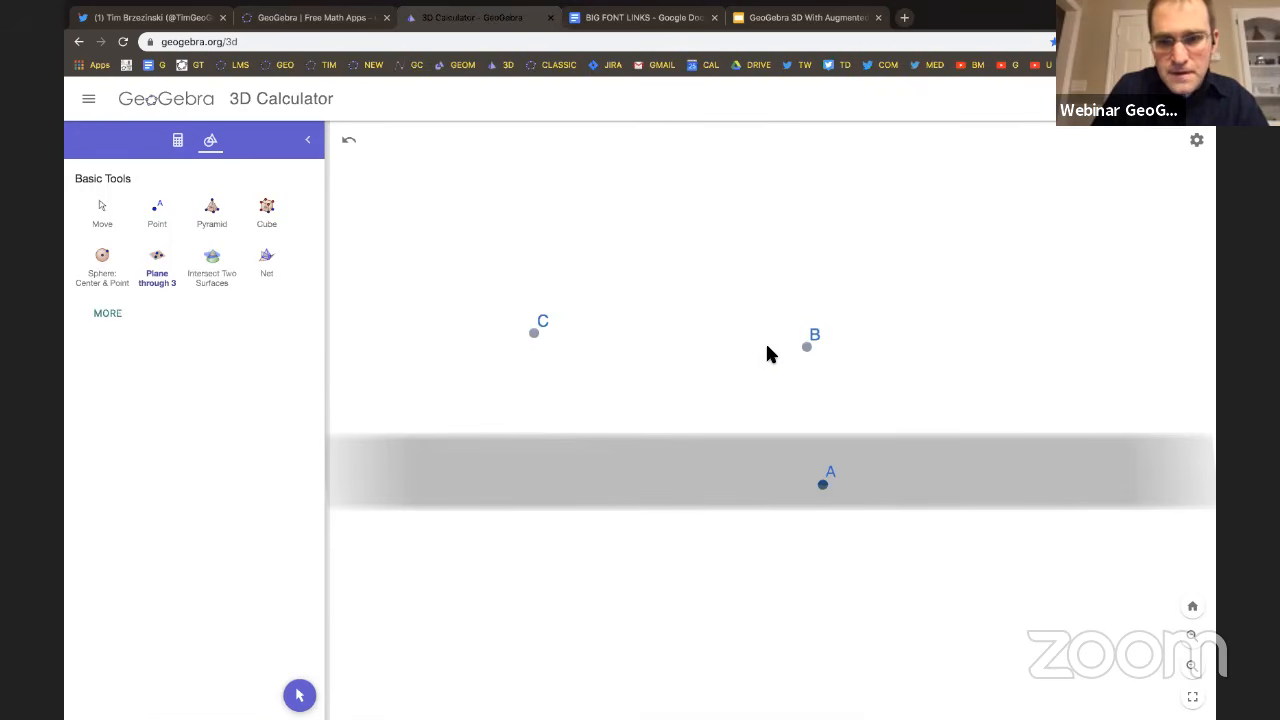
{"action": "left_click", "coordinate": [823, 484]}
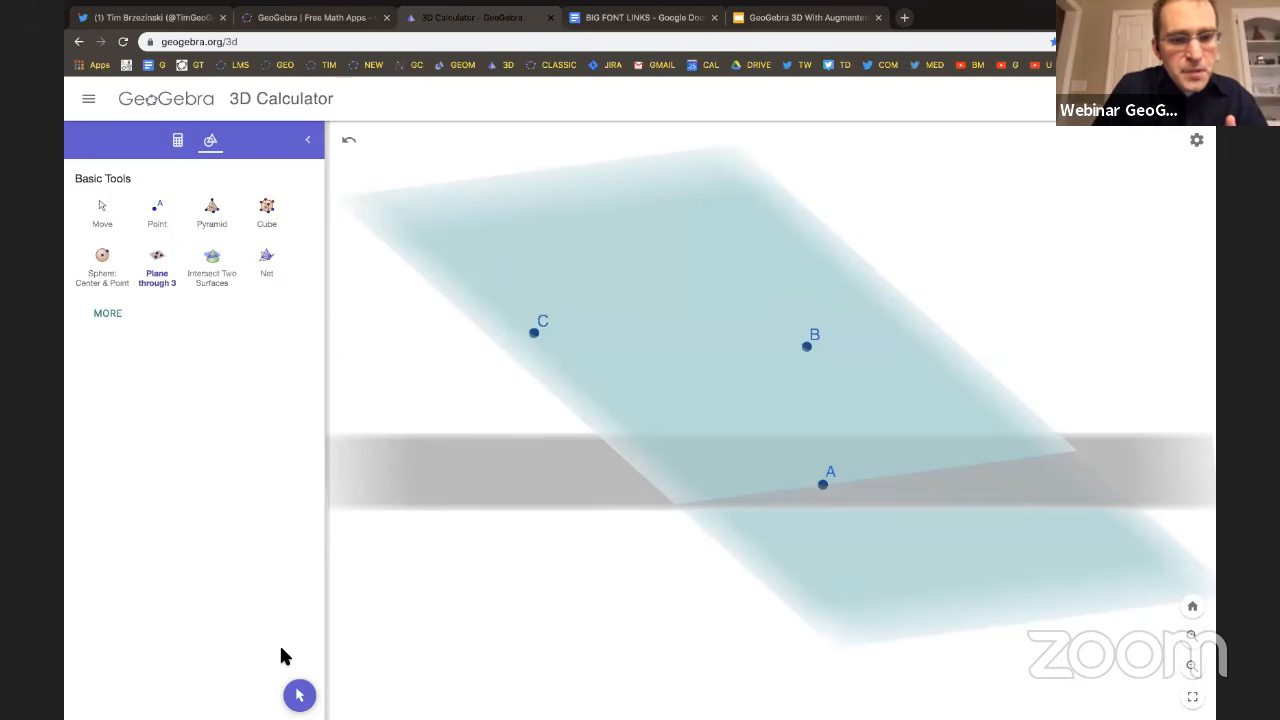
Move point A vertically to below the gray plane to tilt the constructed plane, and inspect it from several angles.
{"action": "left_click", "coordinate": [300, 697]}
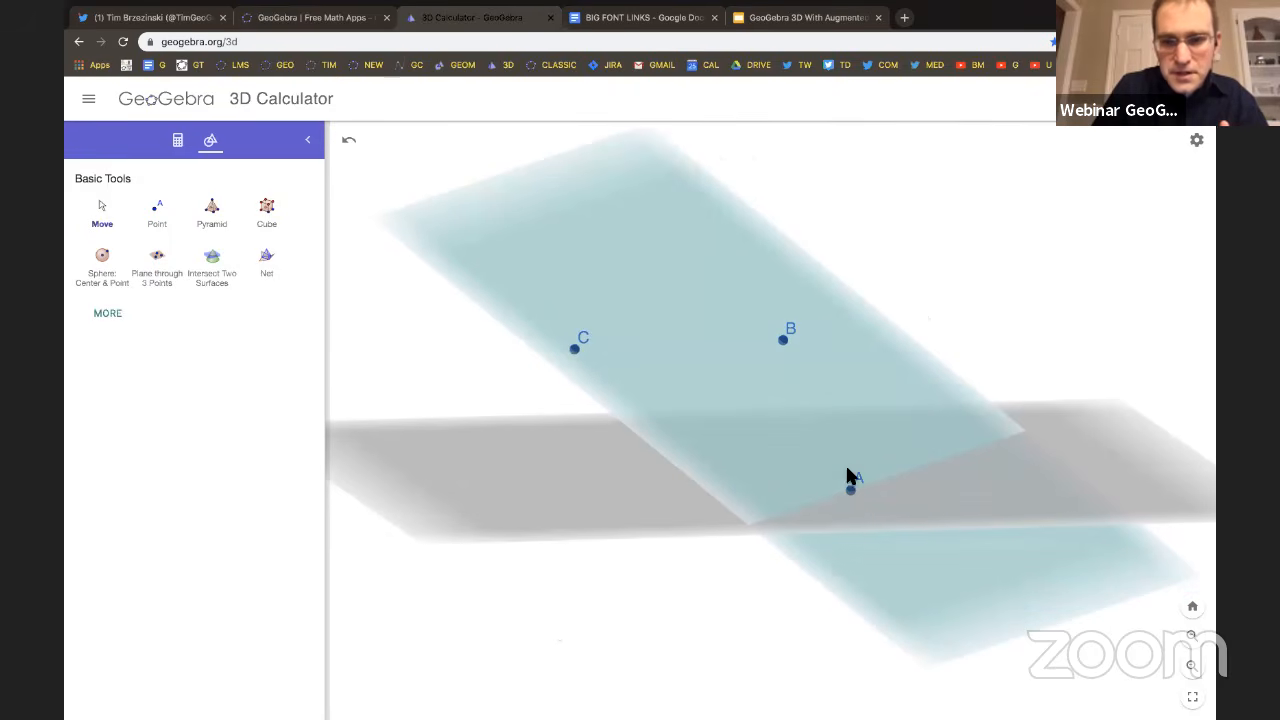
{"action": "left_click", "coordinate": [851, 495]}
{"action": "left_click_drag", "start_coordinate": [851, 495], "coordinate": [817, 374]}
{"action": "left_click_drag", "start_coordinate": [817, 400], "coordinate": [817, 608]}
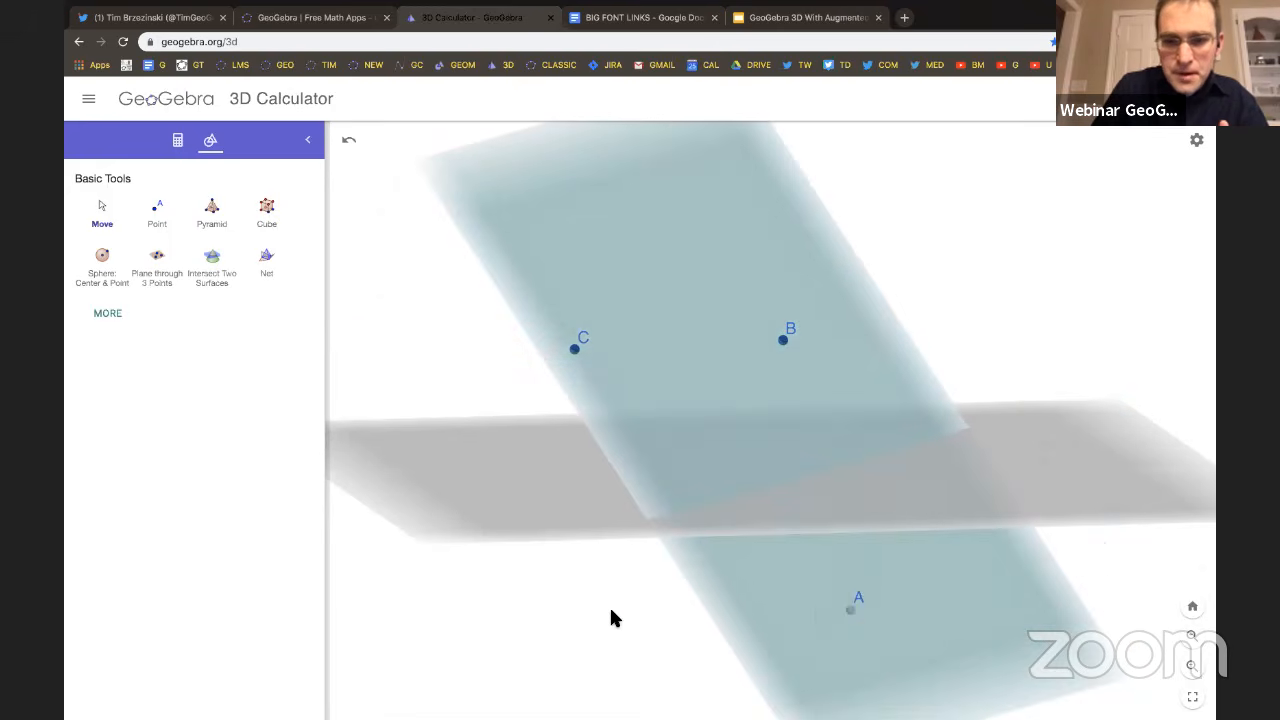
{"action": "left_click_drag", "start_coordinate": [590, 609], "coordinate": [642, 612]}
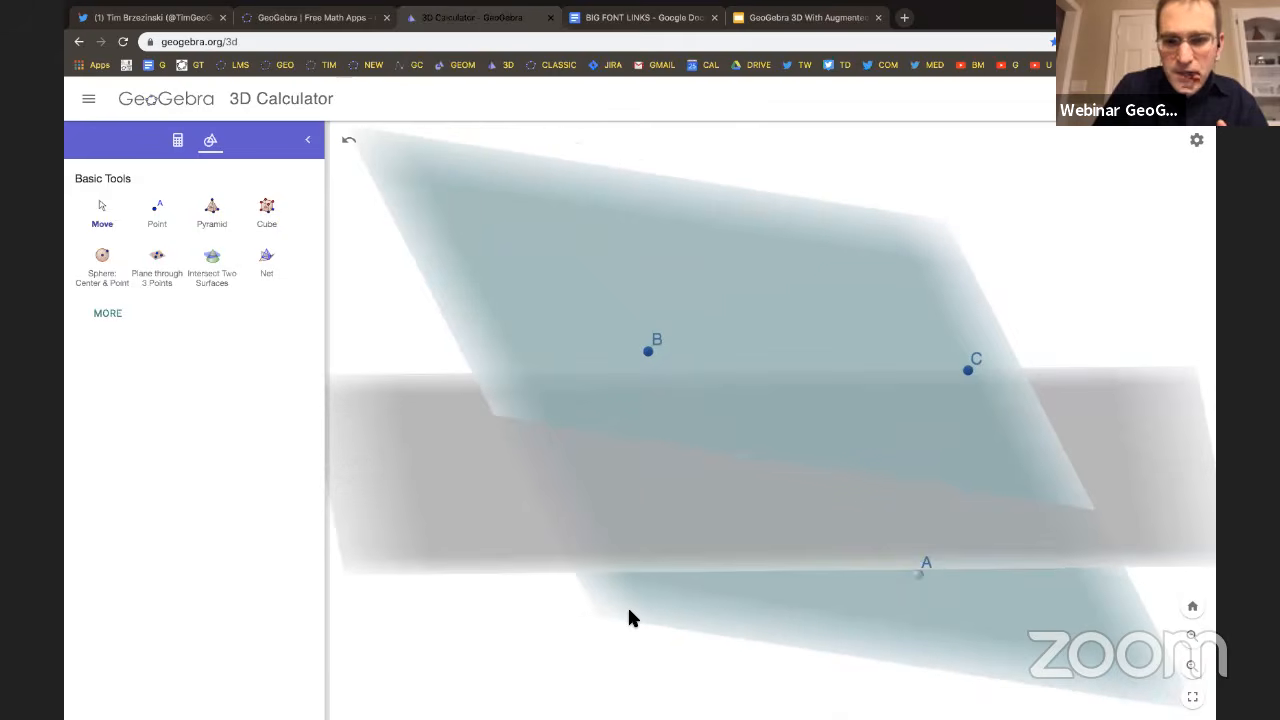
{"action": "left_click_drag", "start_coordinate": [597, 657], "coordinate": [549, 654]}
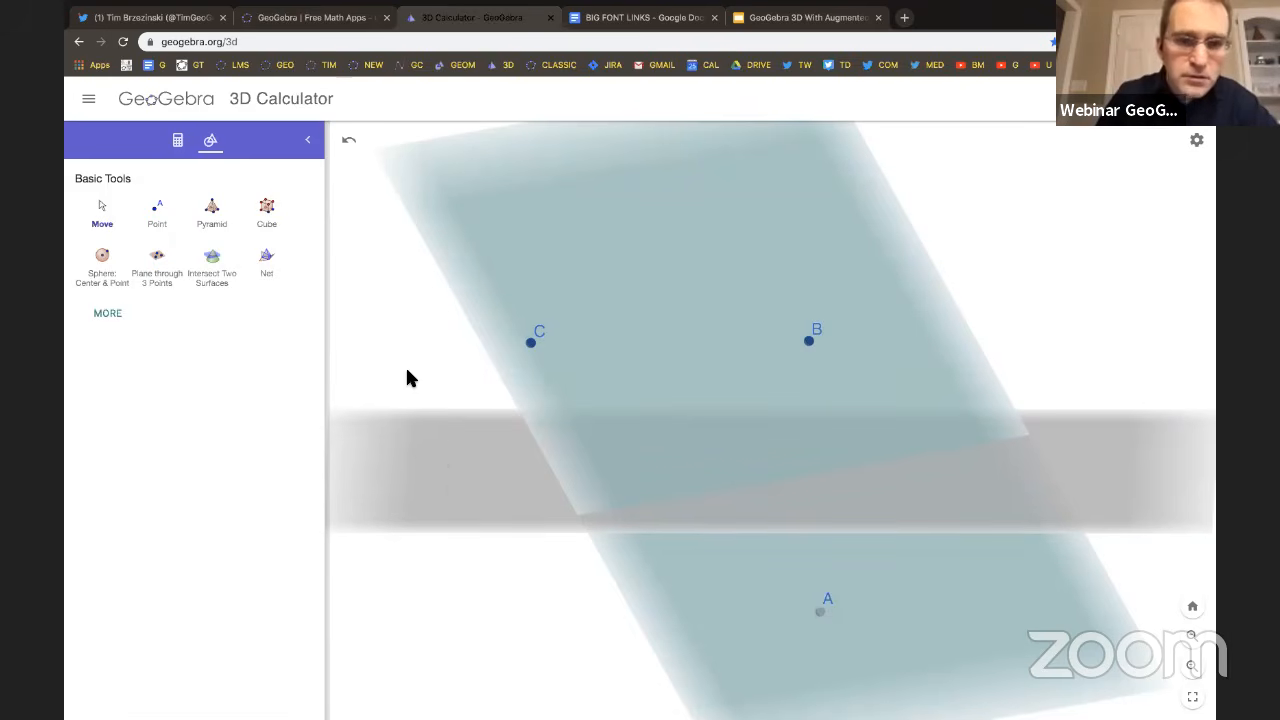
Create the intersection line between the plane through A, B and C and the gray plane using Intersect Two Surfaces.
{"action": "mouse_move", "coordinate": [409, 374]}
{"action": "left_mouse_down"}
{"action": "mouse_move", "coordinate": [434, 383]}
{"action": "mouse_move", "coordinate": [420, 377]}
{"action": "left_mouse_up"}
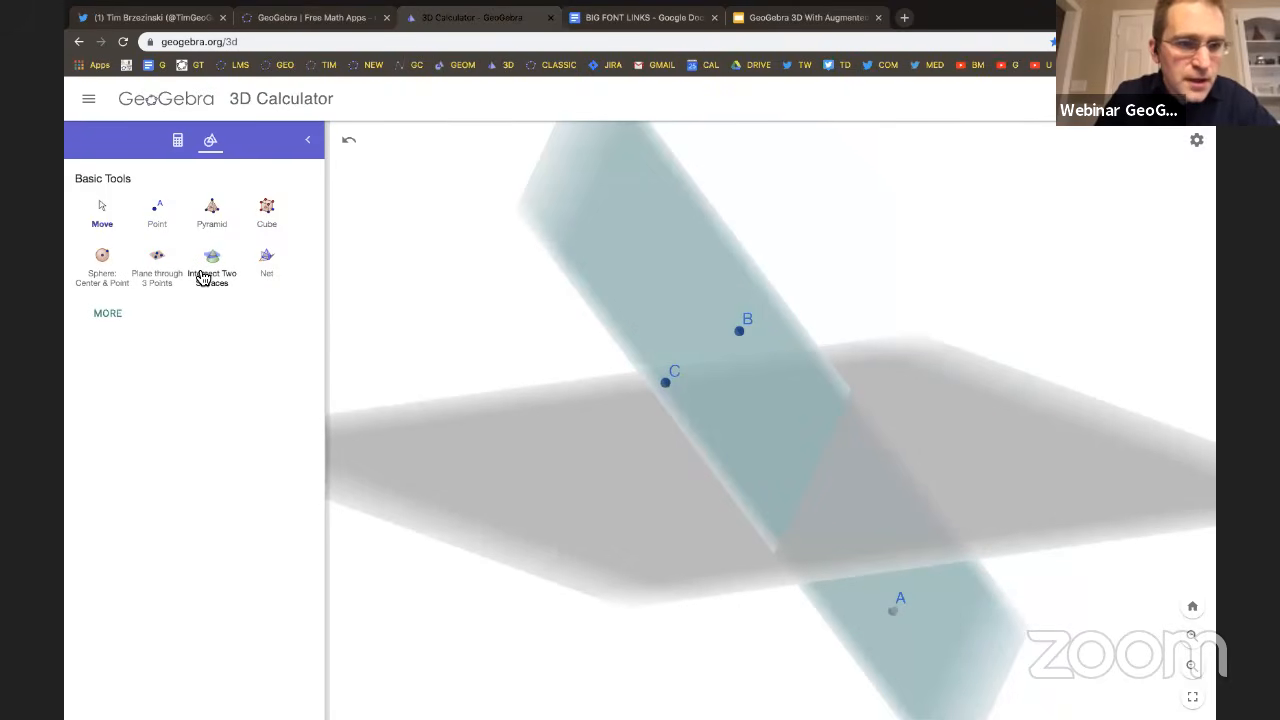
{"action": "scroll", "coordinate": [203, 278], "scroll_direction": "up", "scroll_amount": 5, "text": "ctrl"}
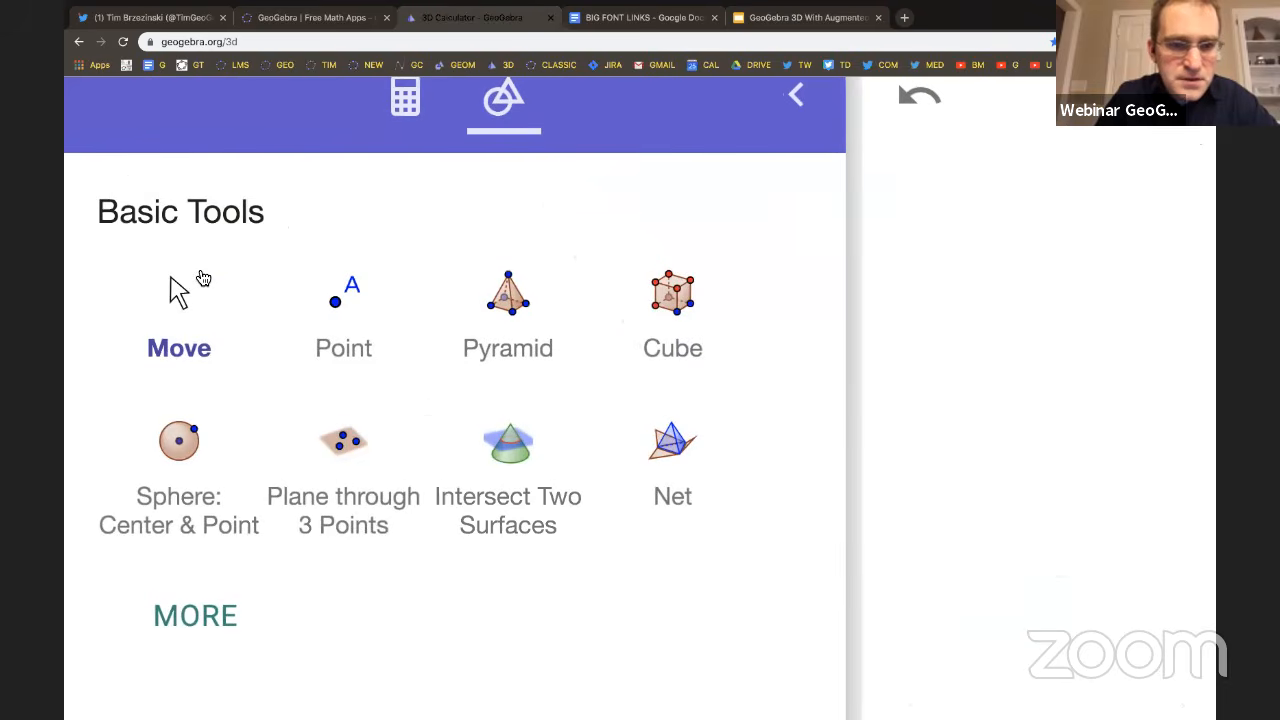
{"action": "left_click", "coordinate": [531, 497]}
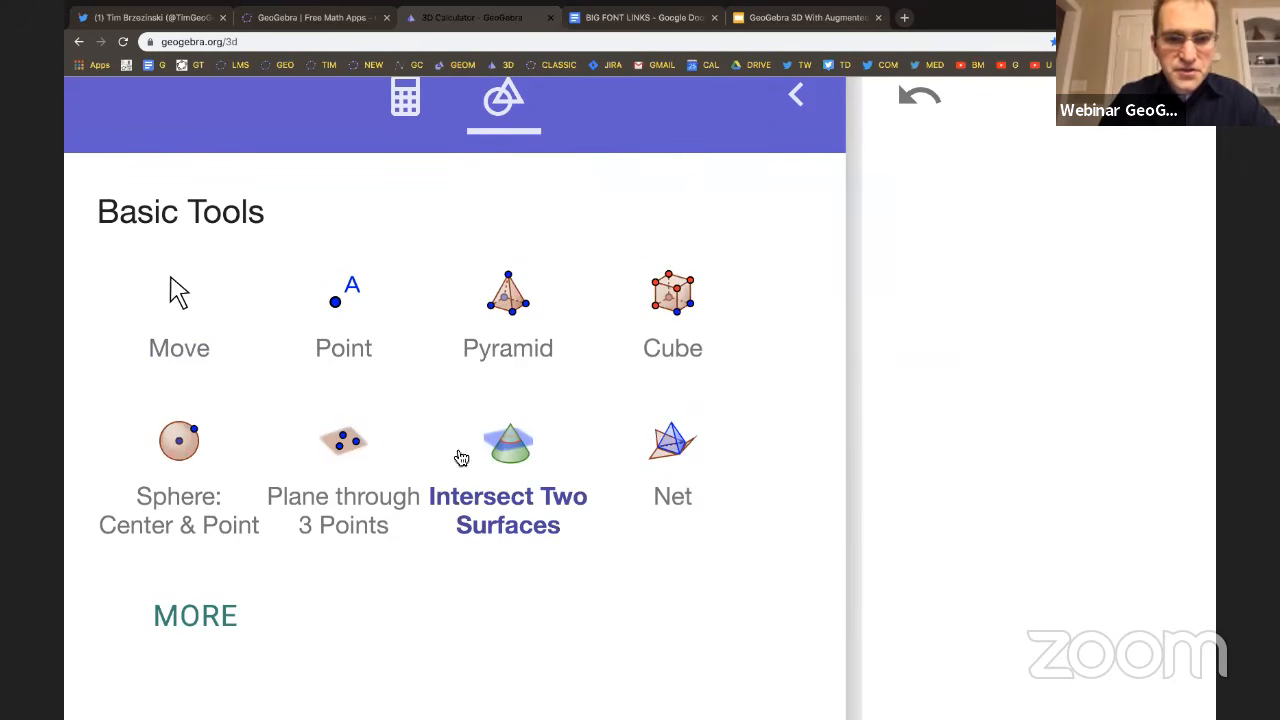
{"action": "key", "text": "ctrl+minus"}
{"action": "key", "text": "ctrl+minus"}
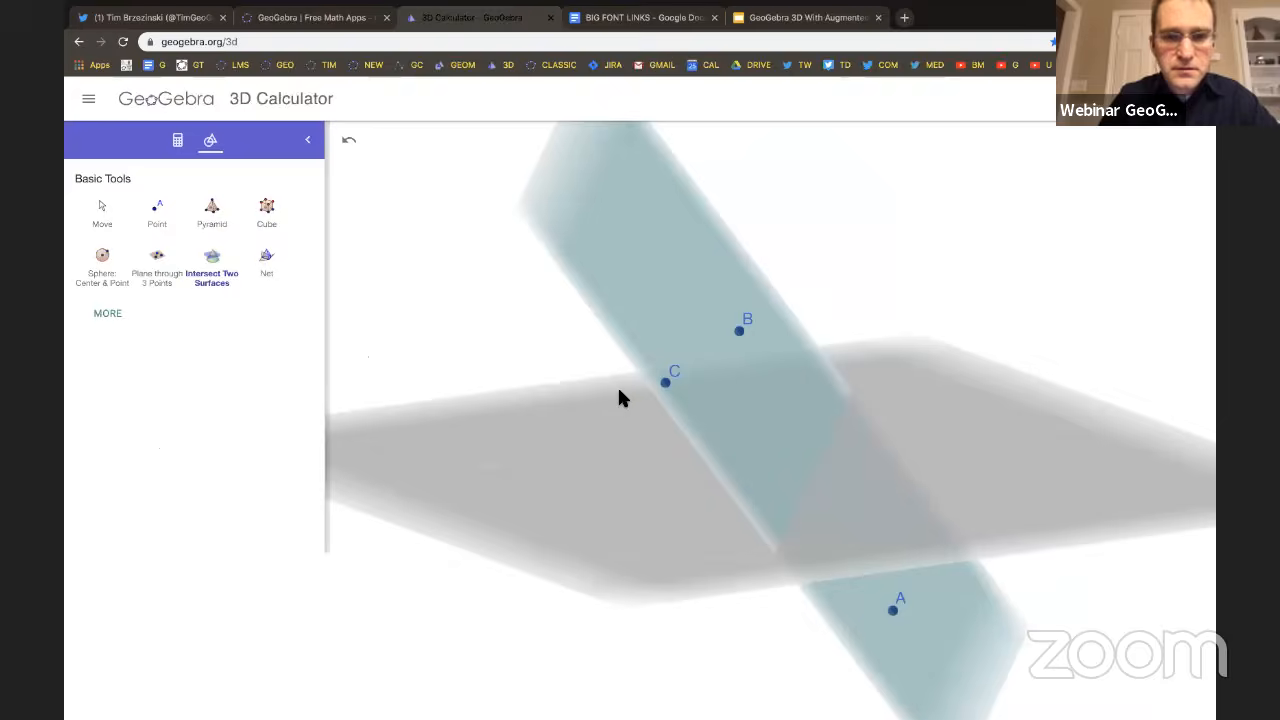
{"action": "left_click", "coordinate": [665, 254]}
{"action": "left_click", "coordinate": [1017, 462]}
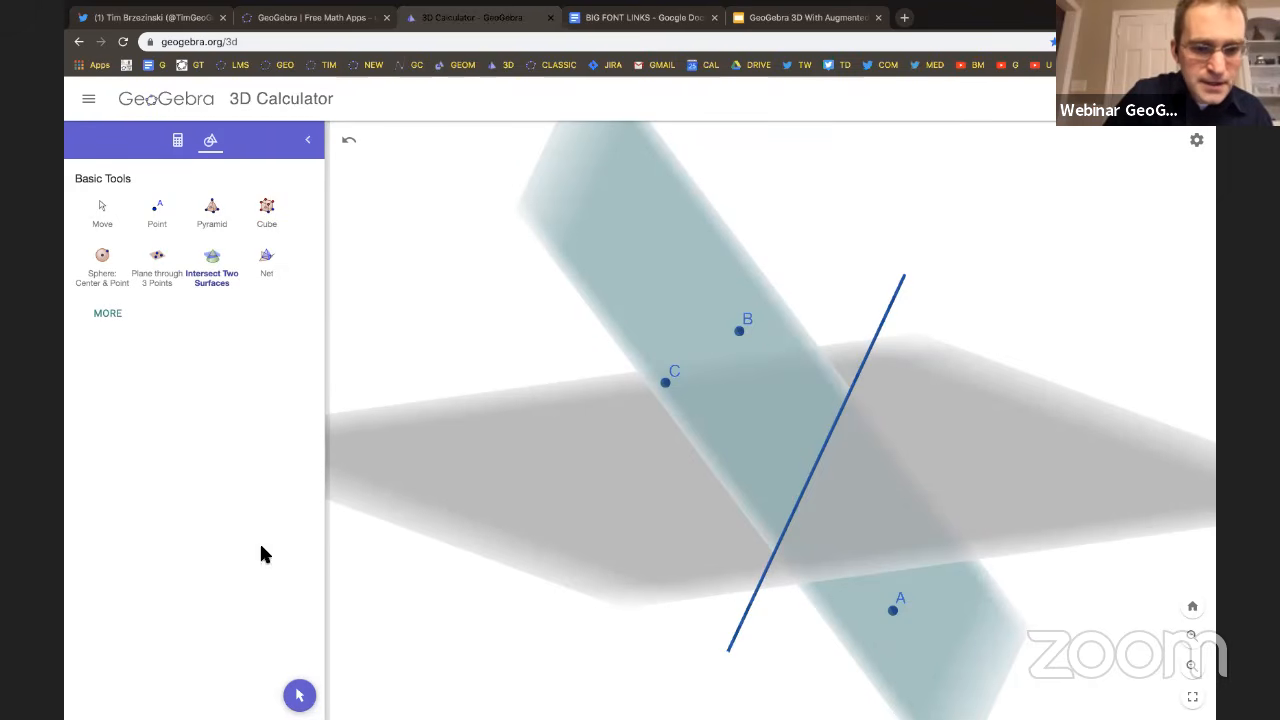
With the Move tool, raise point B higher above the gray plane to shift the intersection line.
{"action": "left_click", "coordinate": [301, 696]}
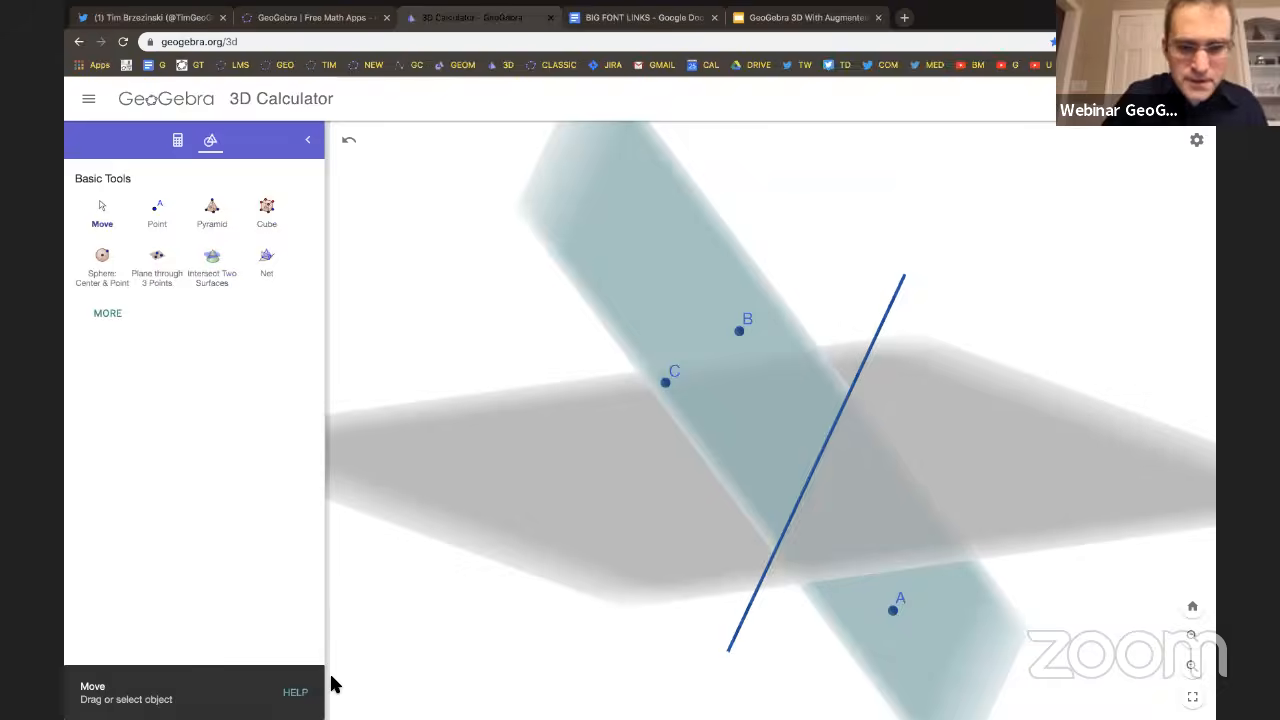
{"action": "left_click", "coordinate": [743, 331]}
{"action": "left_click", "coordinate": [743, 331]}
{"action": "left_click", "coordinate": [771, 328]}
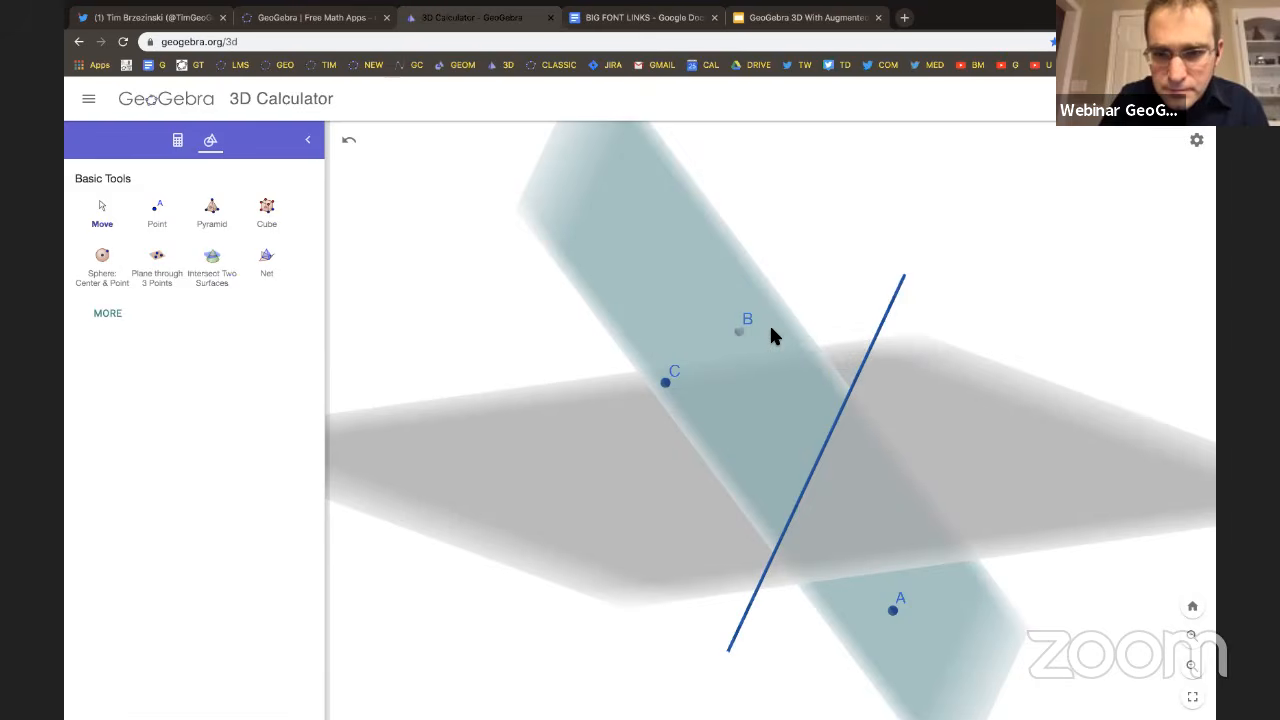
{"action": "left_click_drag", "start_coordinate": [771, 335], "coordinate": [740, 303]}
Move point C parallel to the gray plane, away from point B, to change the constructed plane and its intersection line.
{"action": "left_click", "coordinate": [668, 385]}
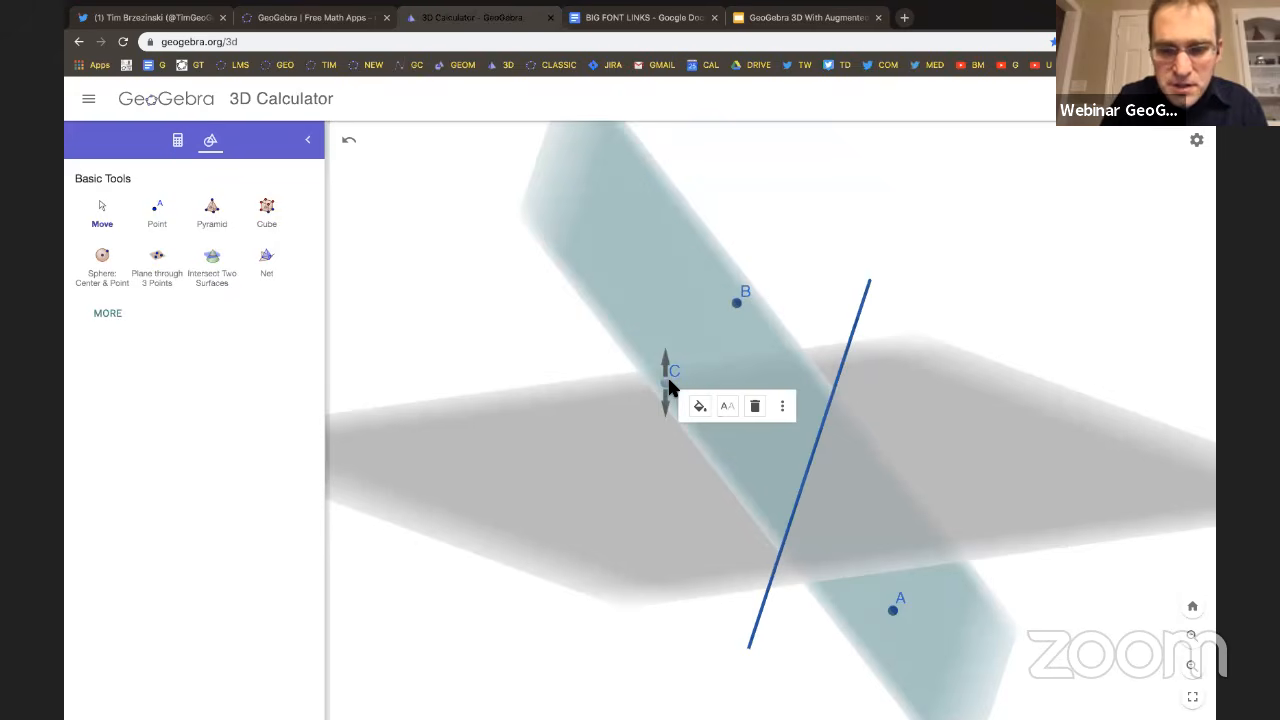
{"action": "left_click_drag", "start_coordinate": [670, 388], "coordinate": [612, 381]}
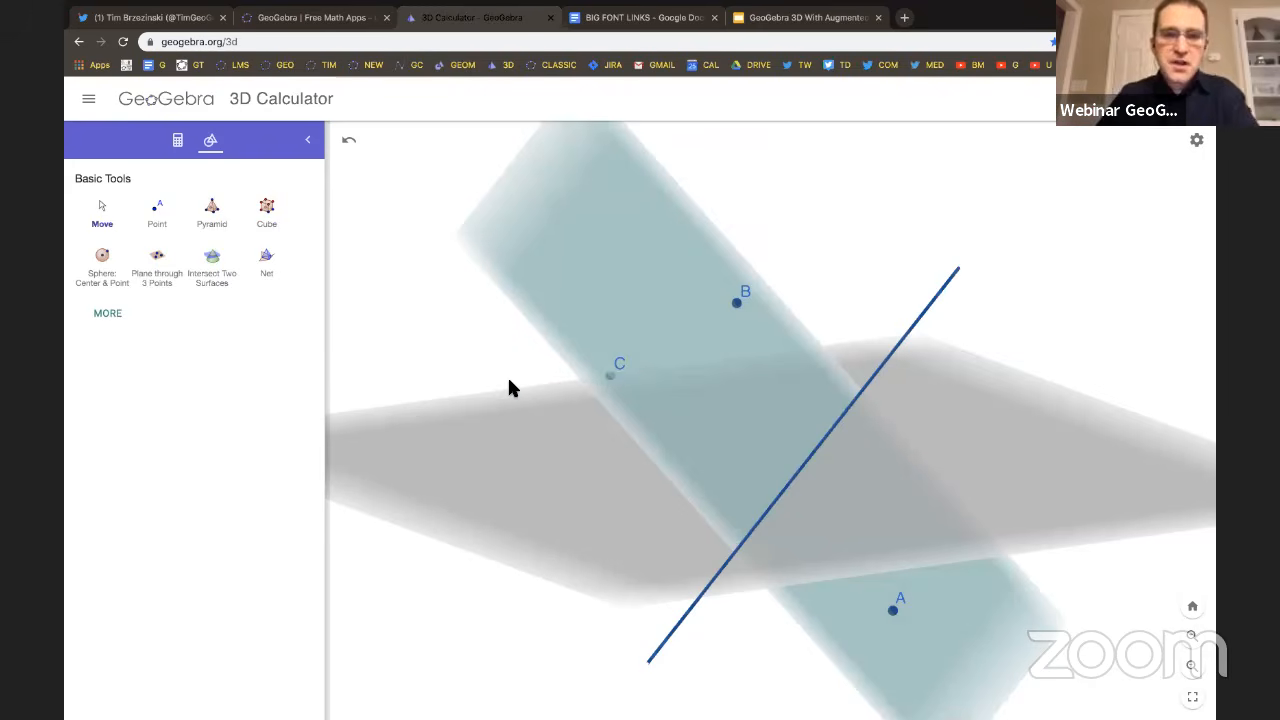
{"action": "left_click_drag", "start_coordinate": [465, 451], "coordinate": [475, 452]}
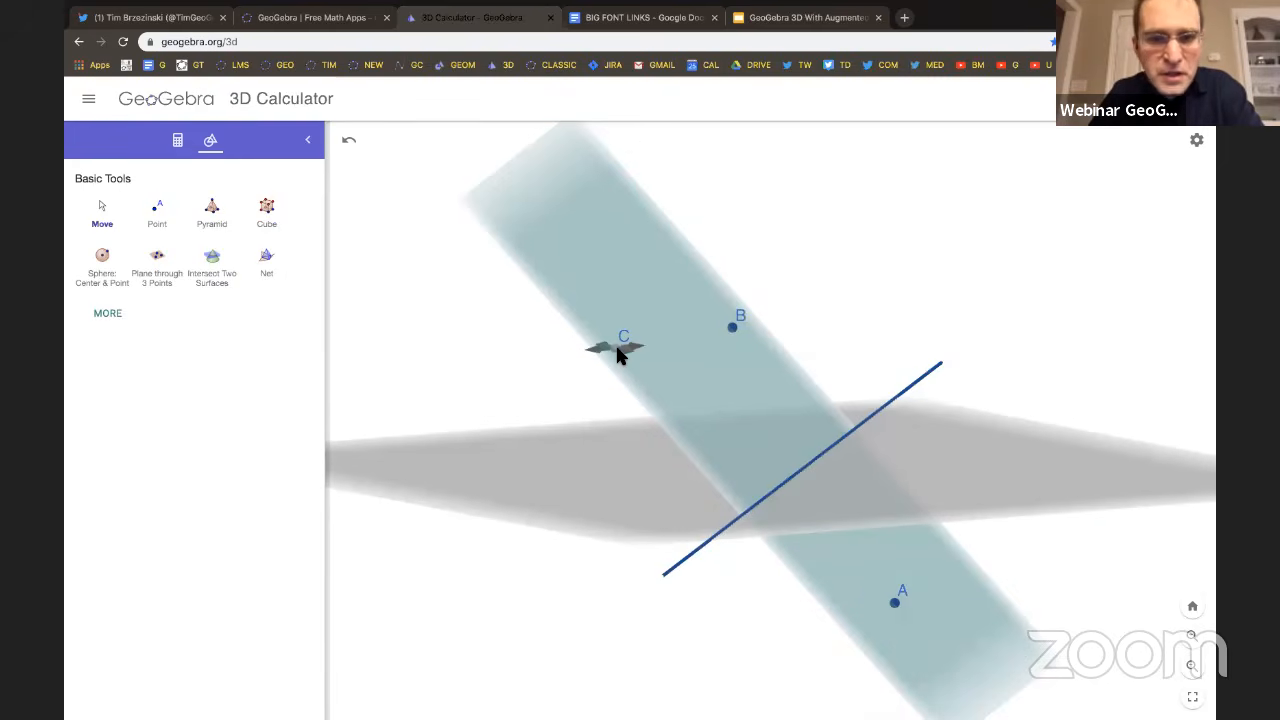
{"action": "left_click_drag", "start_coordinate": [617, 349], "coordinate": [509, 376]}
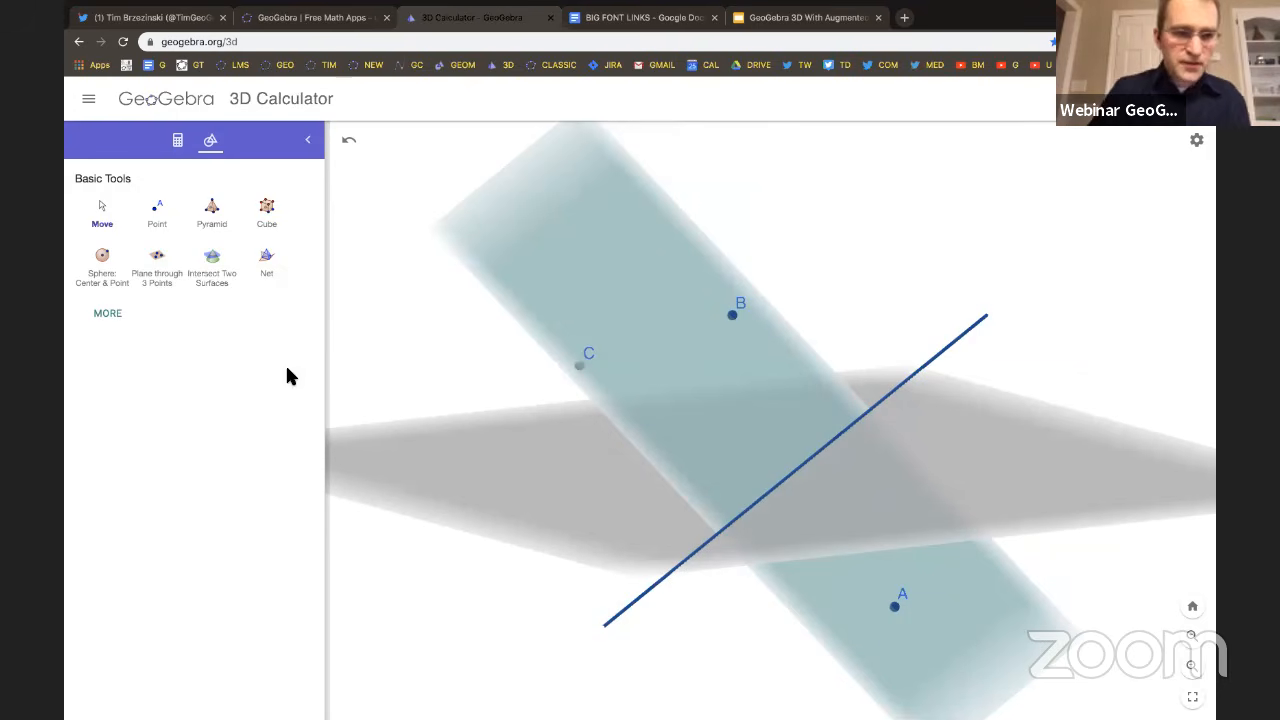
Expand the toolbox to the full list of tools and view the intersecting planes from several angles.
{"action": "left_click", "coordinate": [107, 313]}
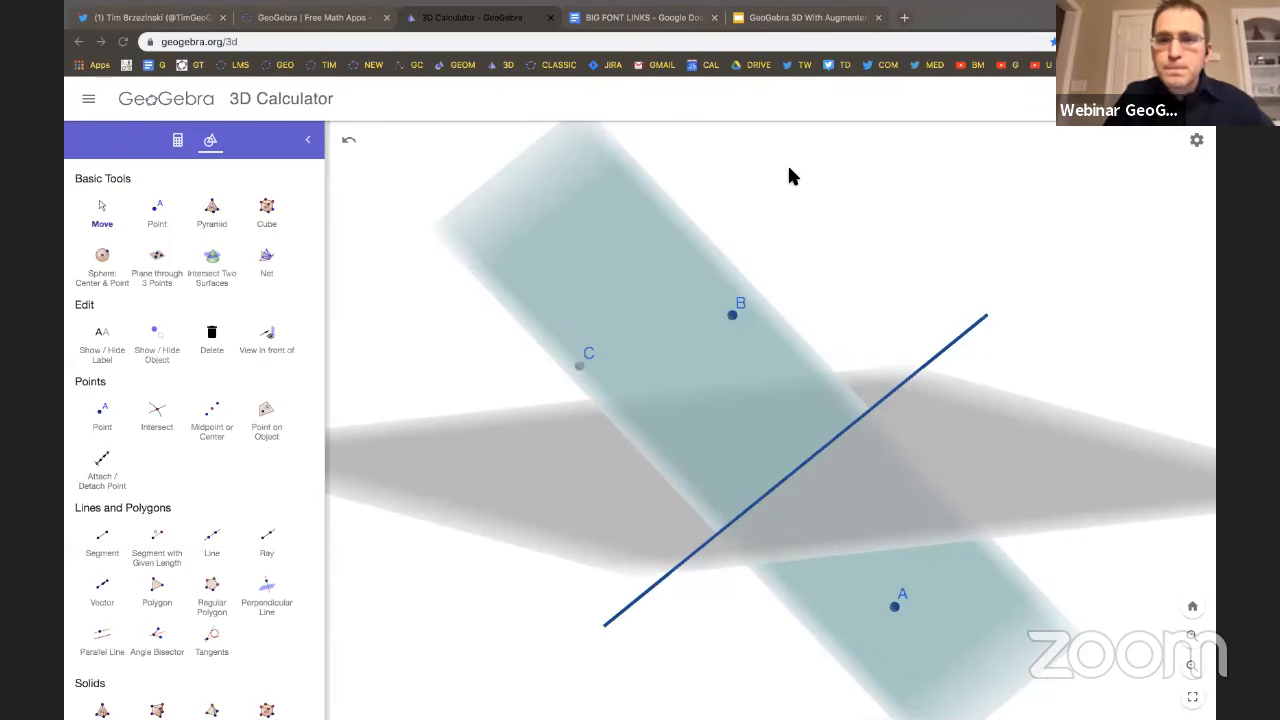
{"action": "left_click_drag", "start_coordinate": [891, 260], "coordinate": [853, 251]}
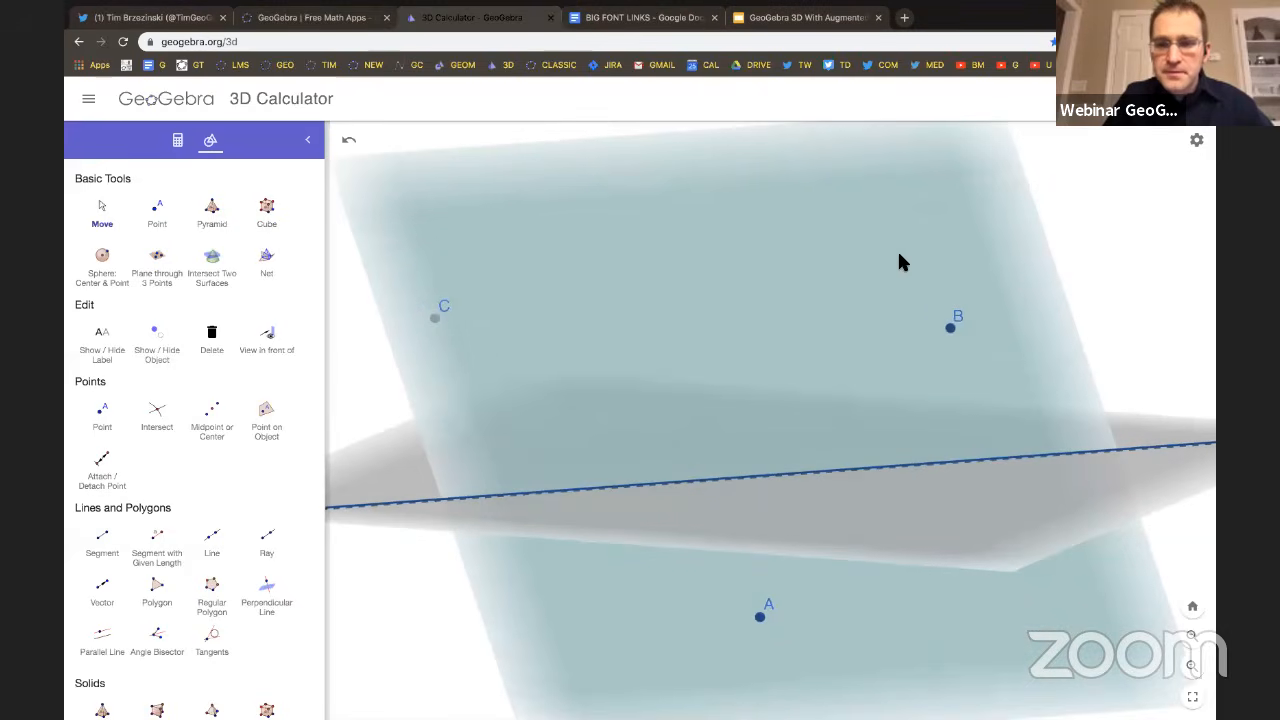
{"action": "left_click_drag", "start_coordinate": [1080, 251], "coordinate": [893, 208]}
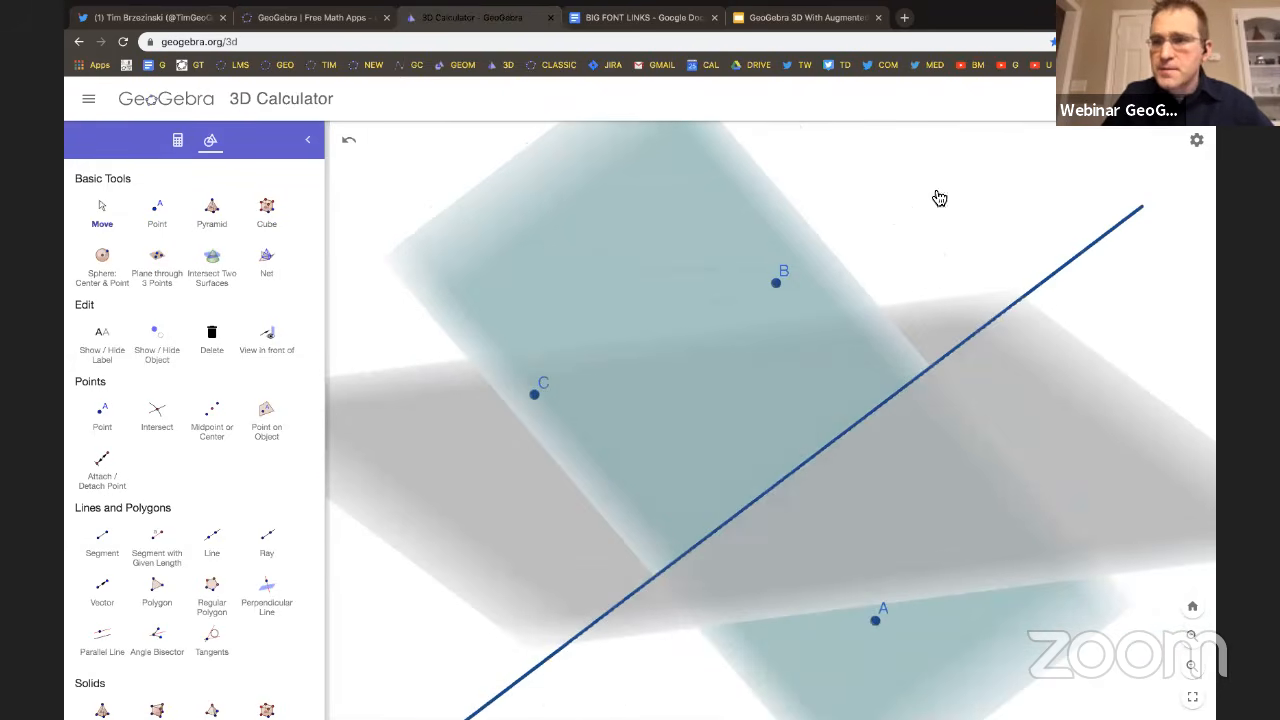
Switch the 3D view to Projection for glasses.
{"action": "left_click", "coordinate": [1196, 140]}
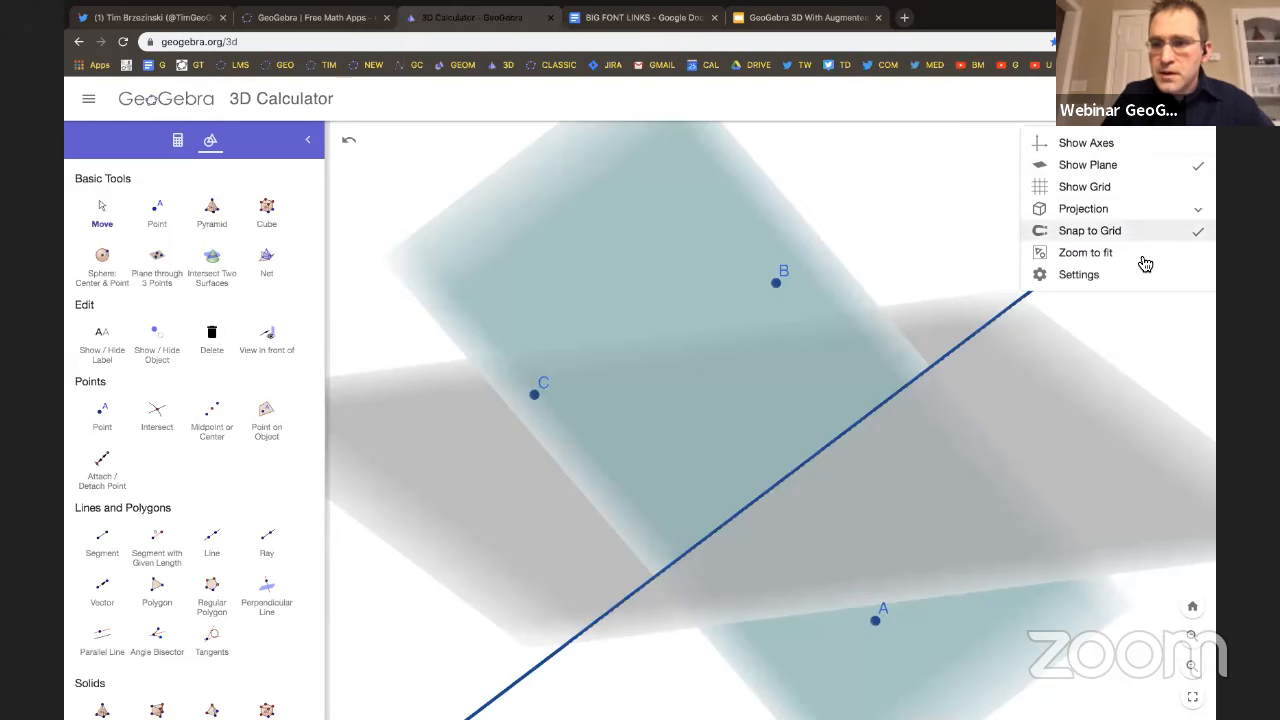
{"action": "left_click", "coordinate": [1100, 210]}
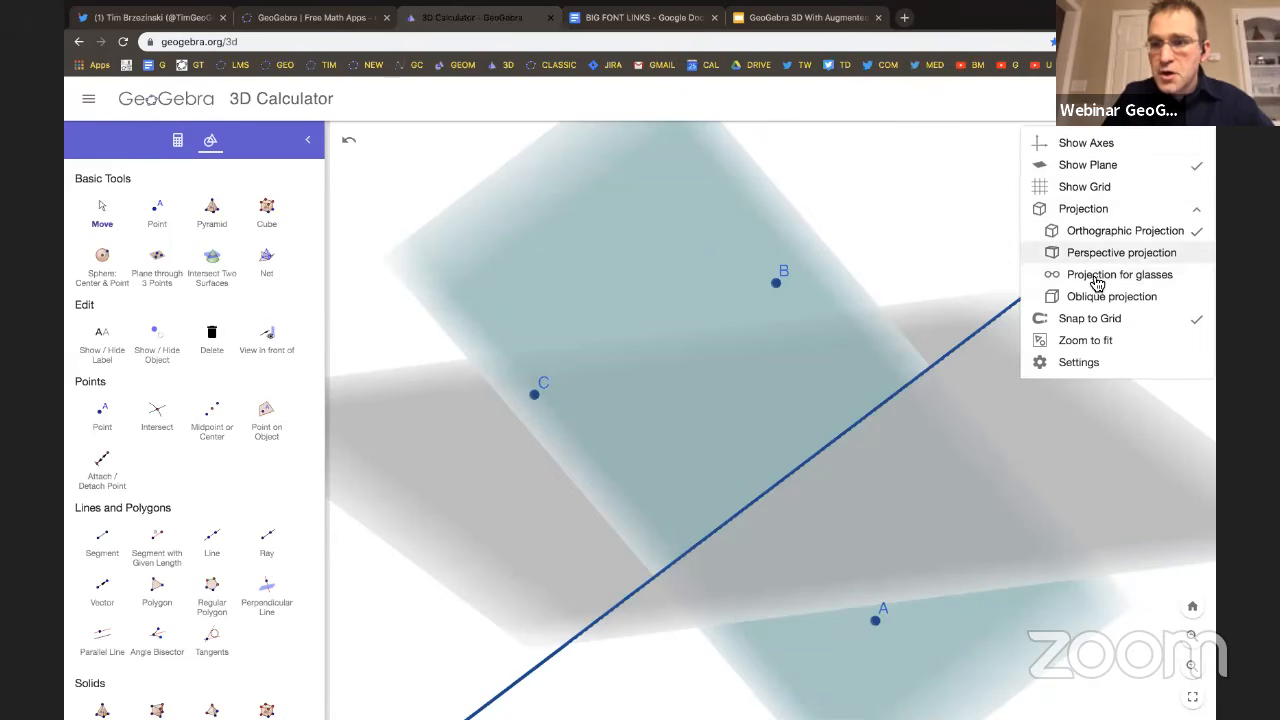
{"action": "left_click", "coordinate": [1098, 276]}
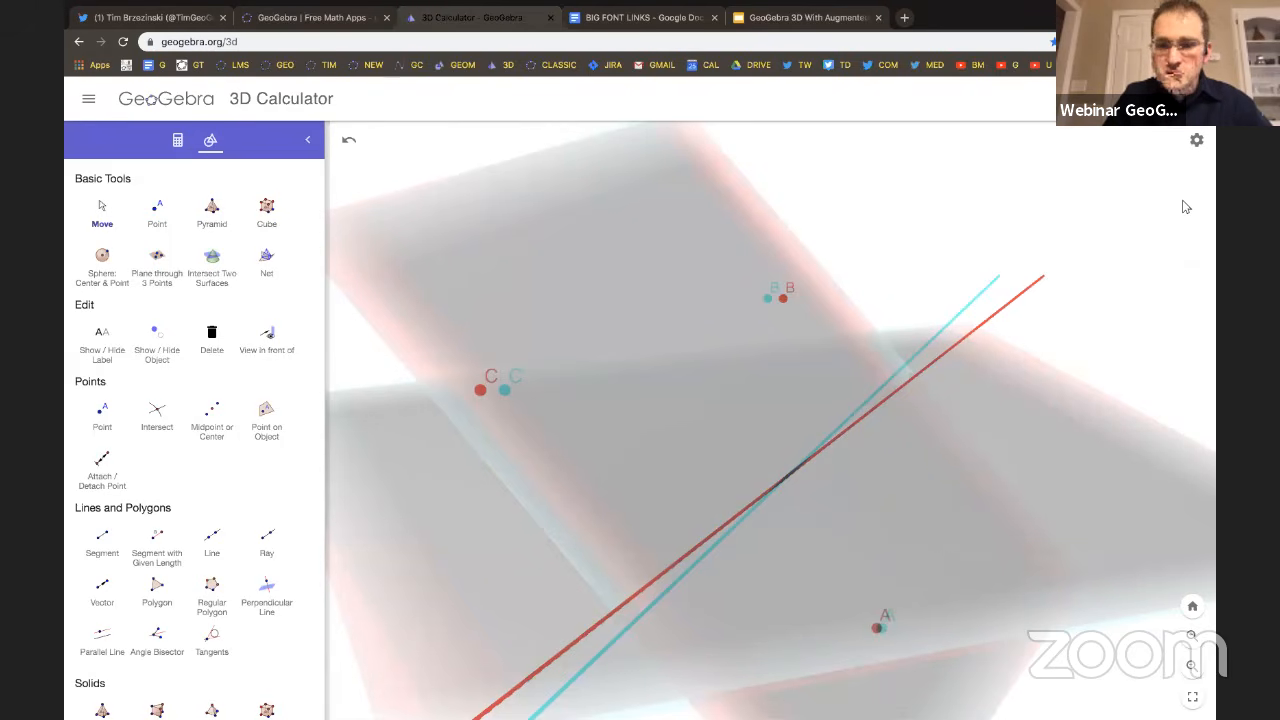
{"action": "left_click", "coordinate": [1196, 140]}
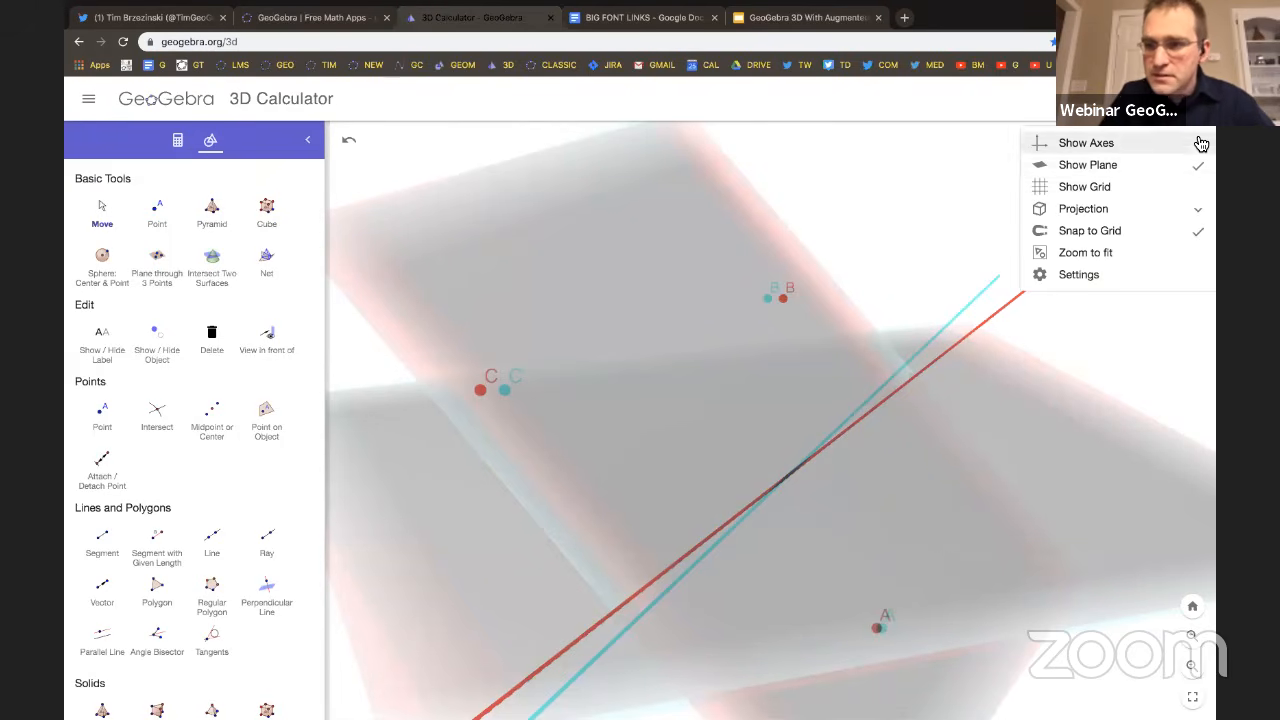
{"action": "left_click", "coordinate": [1118, 210]}
{"action": "left_click", "coordinate": [1090, 274]}
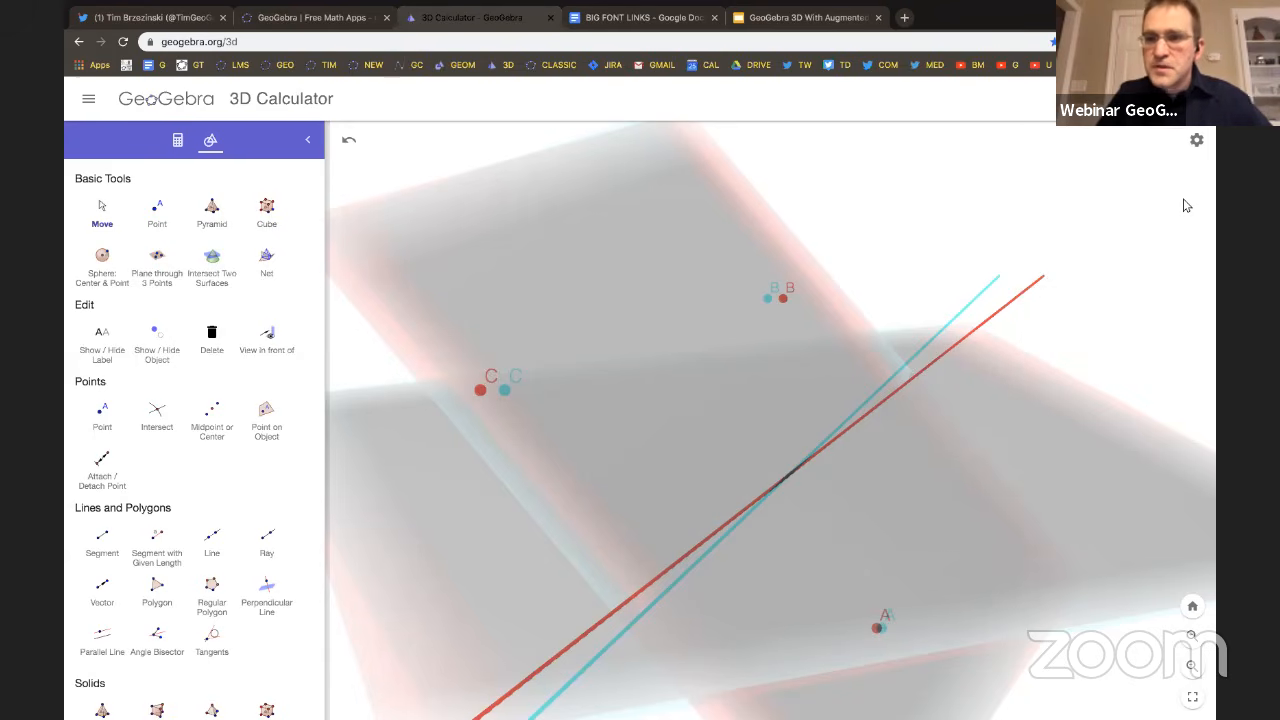
{"action": "left_click", "coordinate": [1196, 140]}
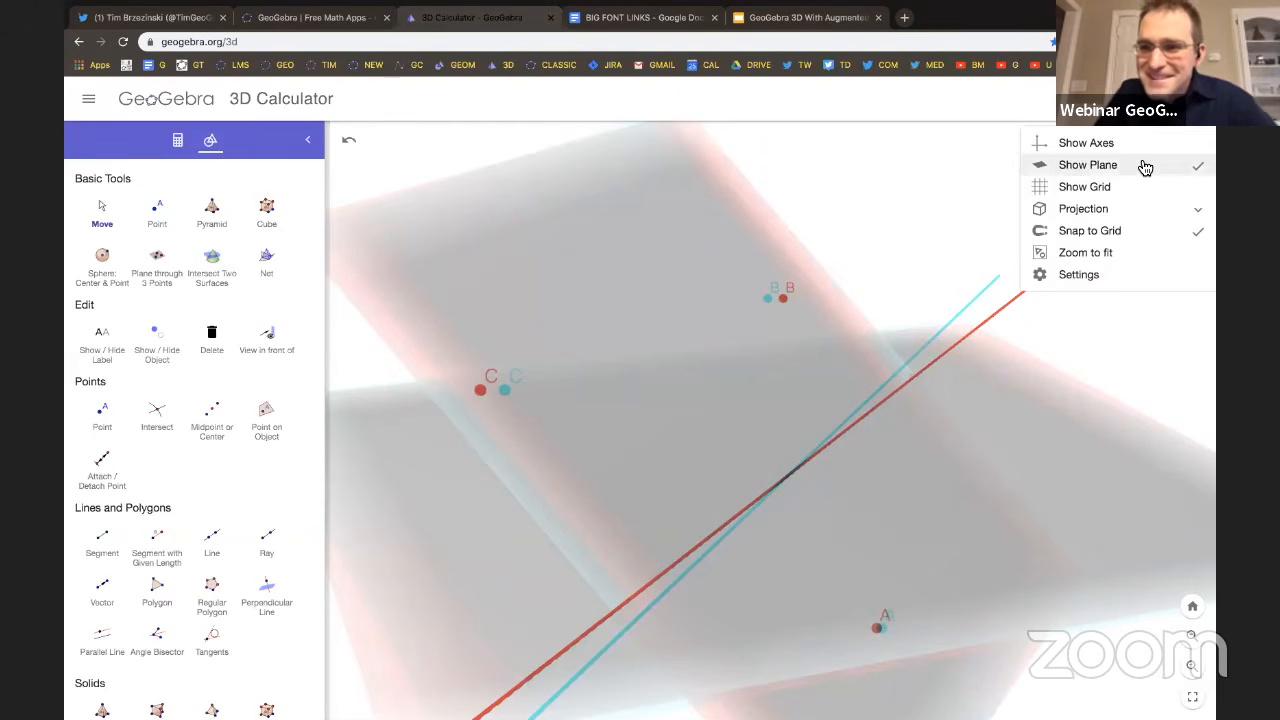
{"action": "left_click", "coordinate": [1111, 210]}
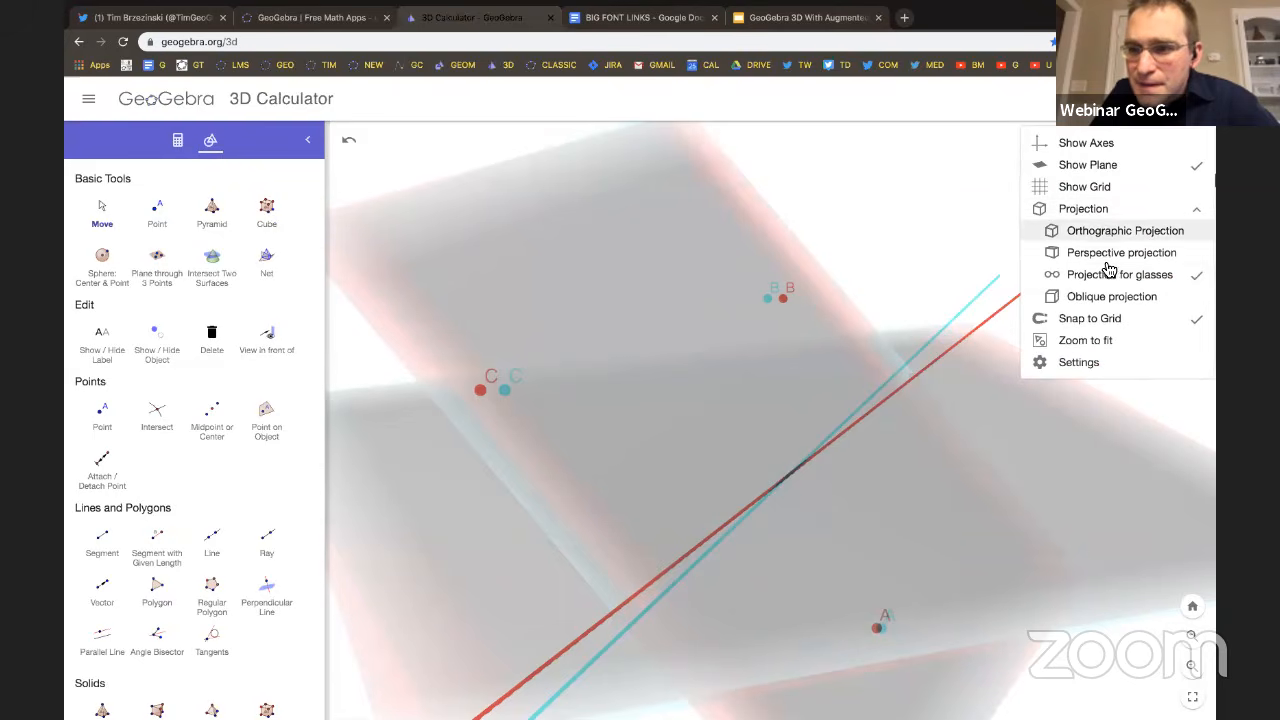
{"action": "left_click", "coordinate": [1120, 274]}
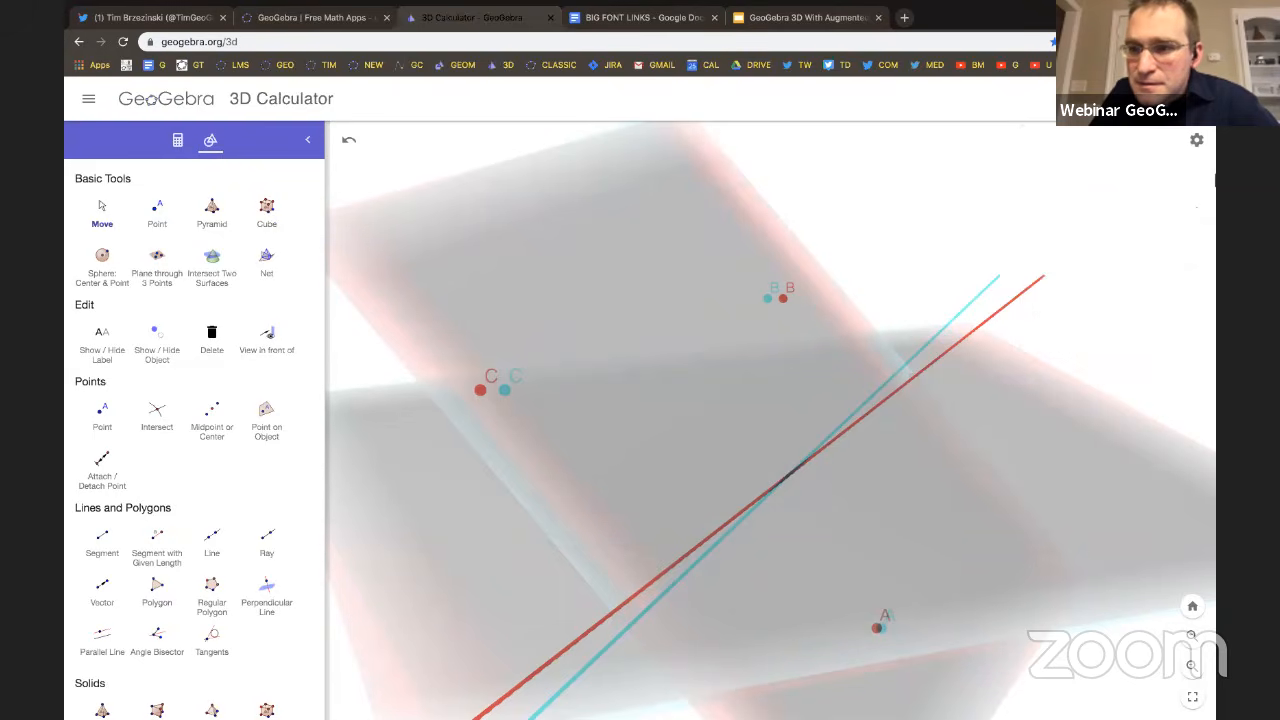
Set the 3D view back to Orthographic Projection.
{"action": "left_click", "coordinate": [1196, 140]}
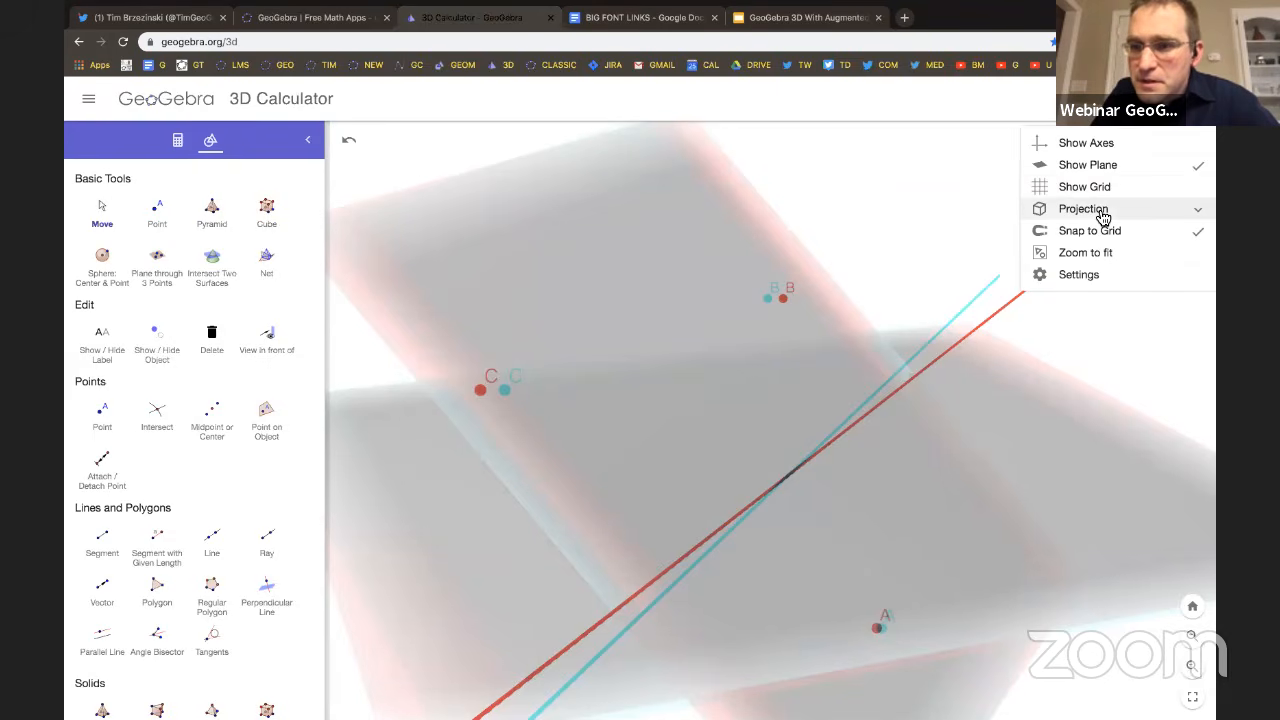
{"action": "left_click", "coordinate": [1100, 209]}
{"action": "left_click", "coordinate": [1100, 231]}
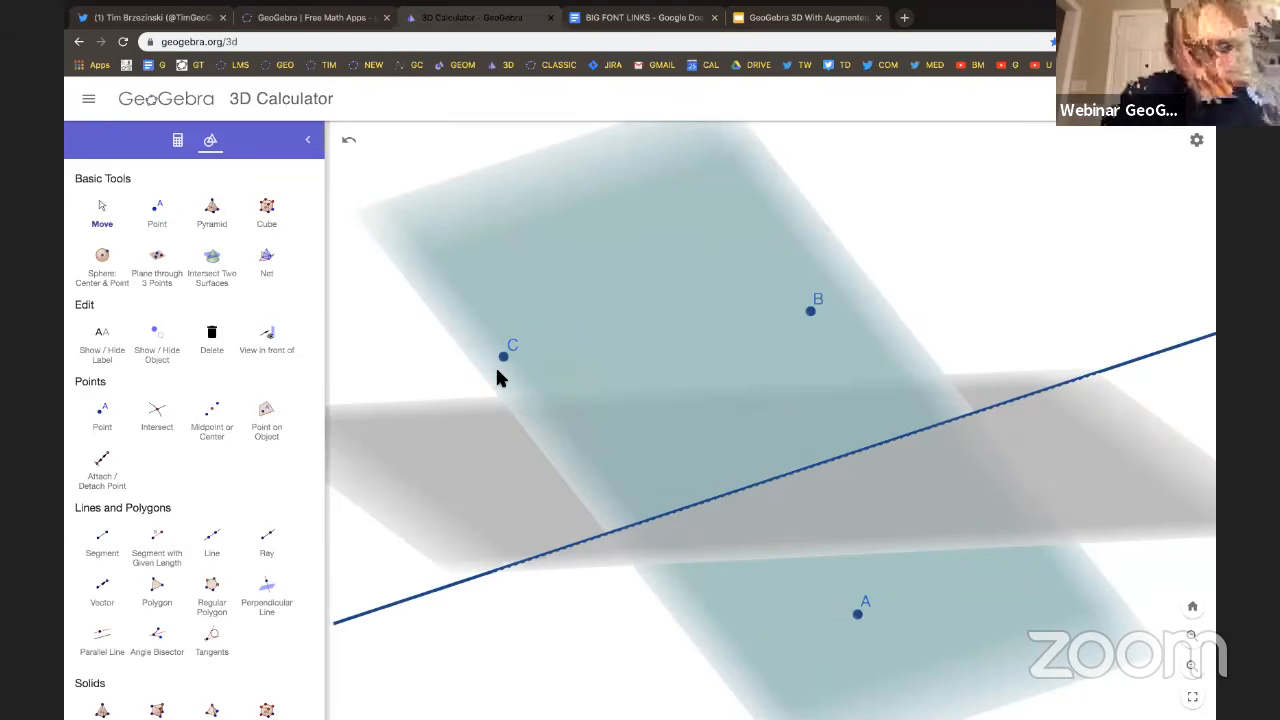
Nudge point C slightly downward and show the coordinate axes in the 3D view.
{"action": "left_click", "coordinate": [503, 358]}
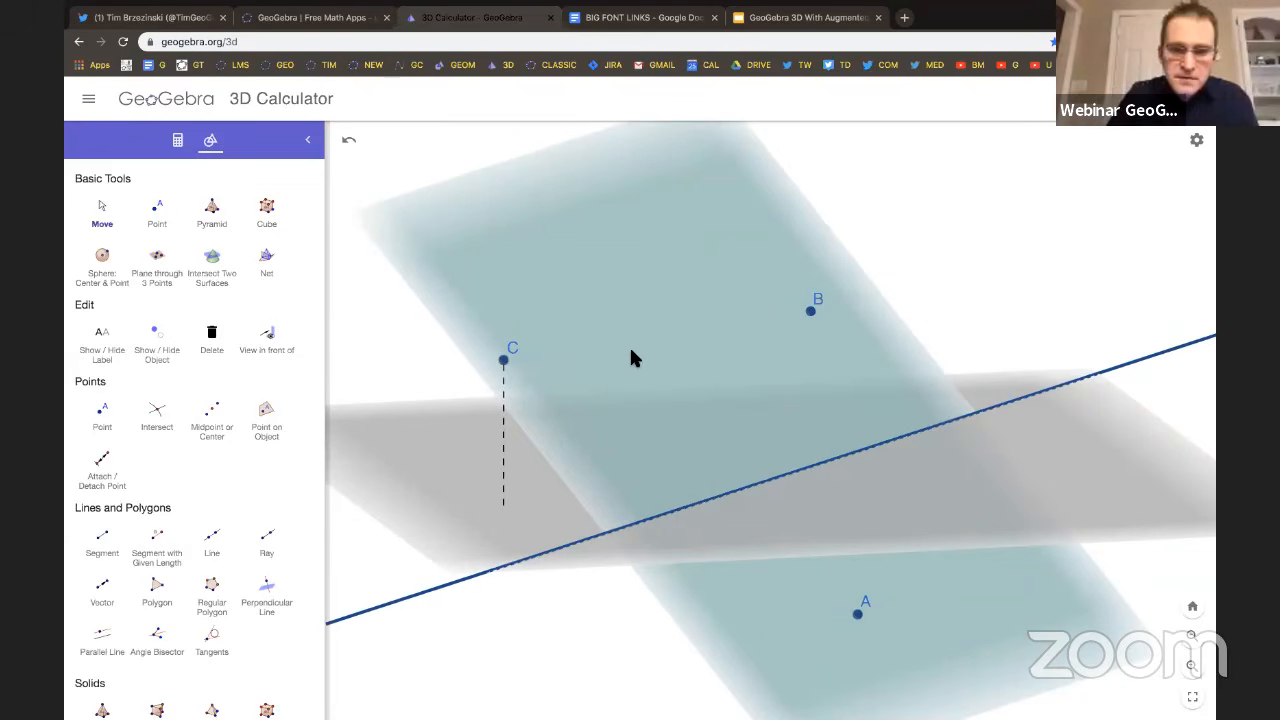
{"action": "left_click_drag", "start_coordinate": [633, 358], "coordinate": [689, 335]}
{"action": "left_click_drag", "start_coordinate": [1005, 258], "coordinate": [968, 258]}
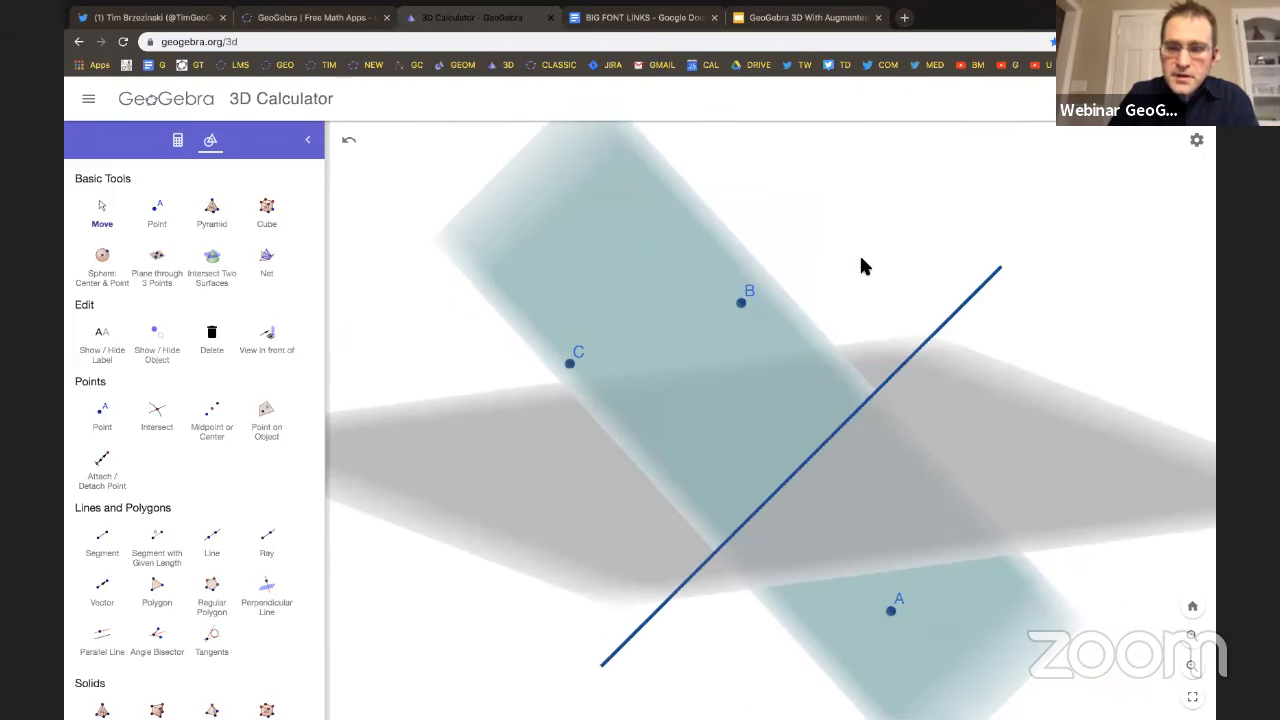
{"action": "right_click", "coordinate": [1025, 431]}
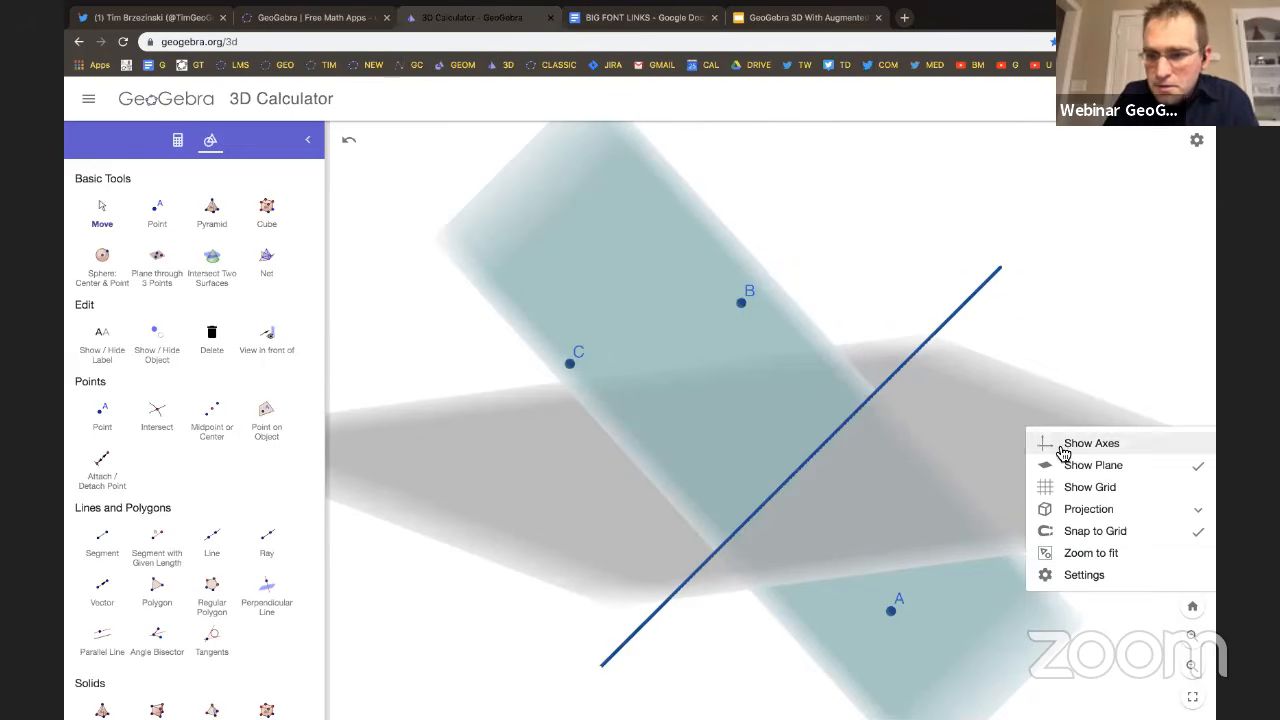
{"action": "left_click", "coordinate": [1062, 446]}
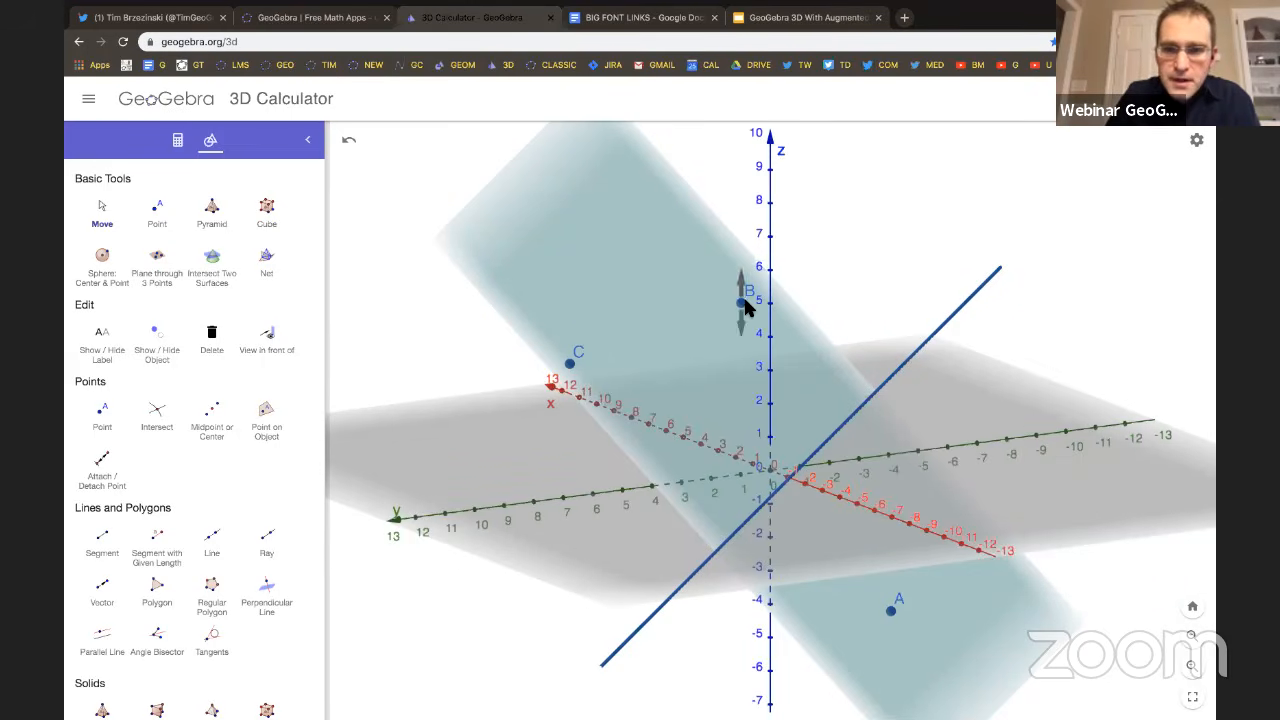
Display point C's coordinates next to its label by turning on Show Value.
{"action": "left_click_drag", "start_coordinate": [902, 275], "coordinate": [884, 276]}
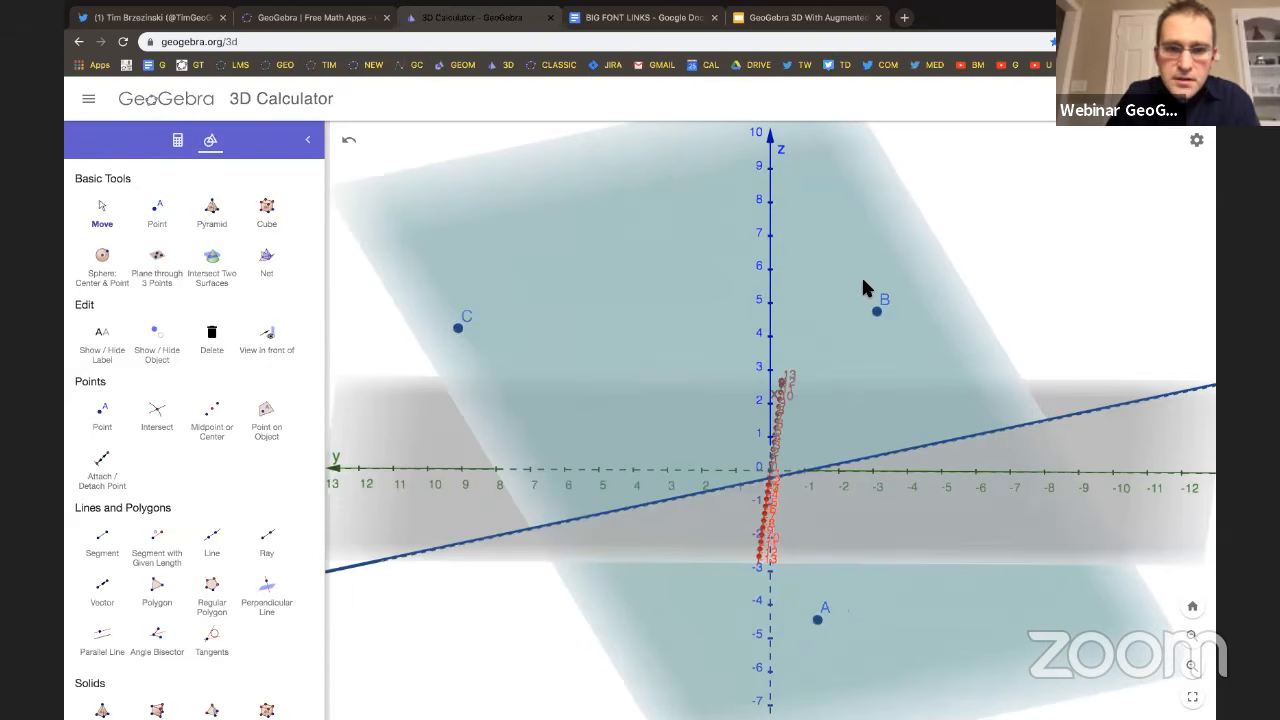
{"action": "left_click", "coordinate": [456, 328]}
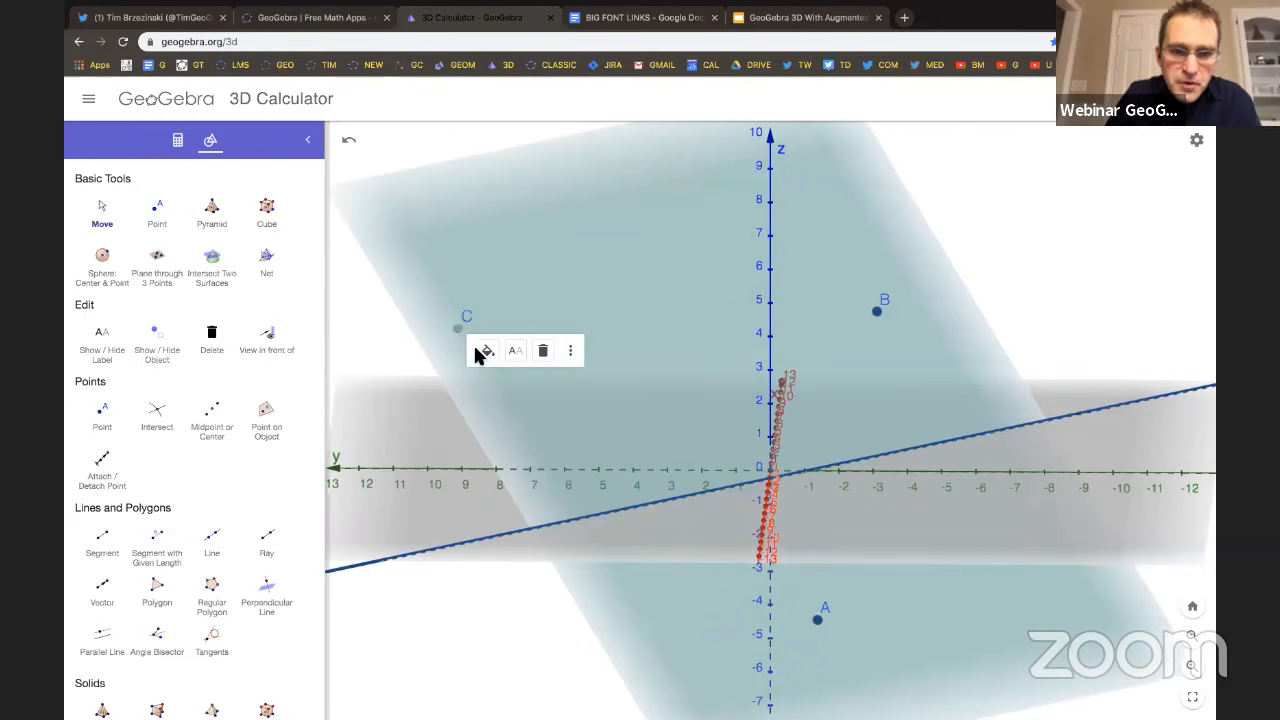
{"action": "left_click", "coordinate": [488, 351]}
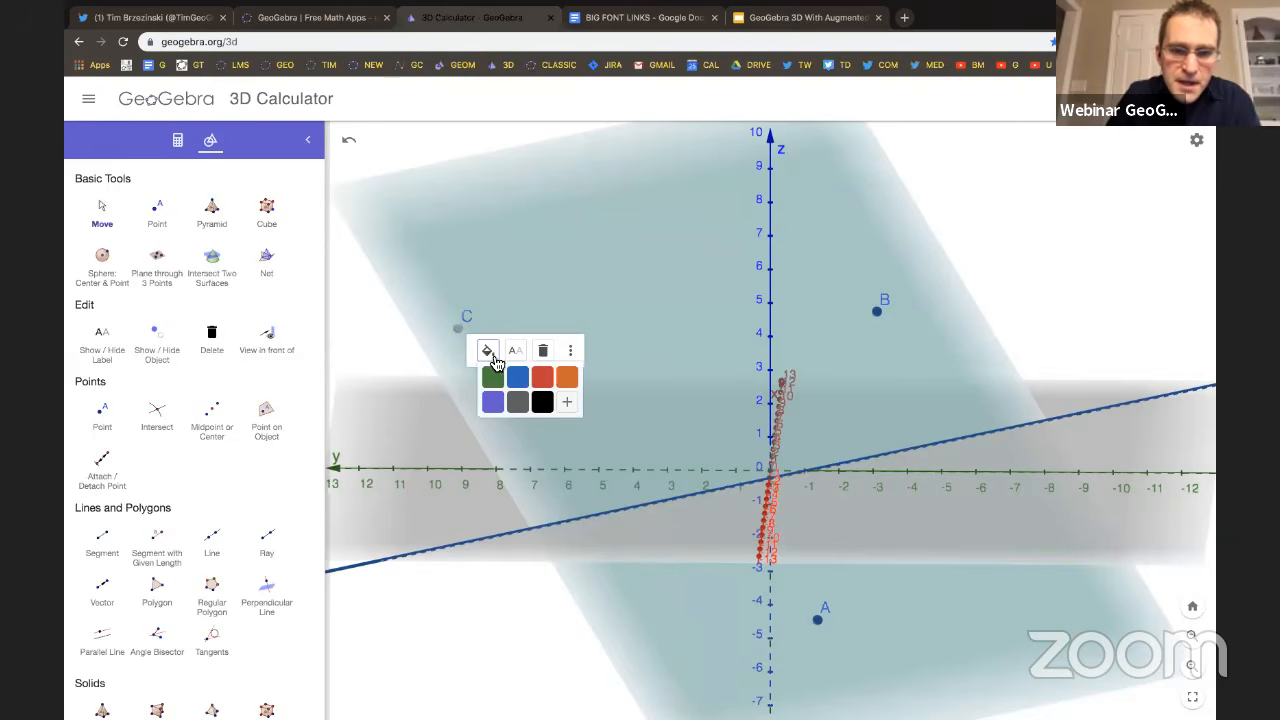
{"action": "left_click", "coordinate": [515, 350]}
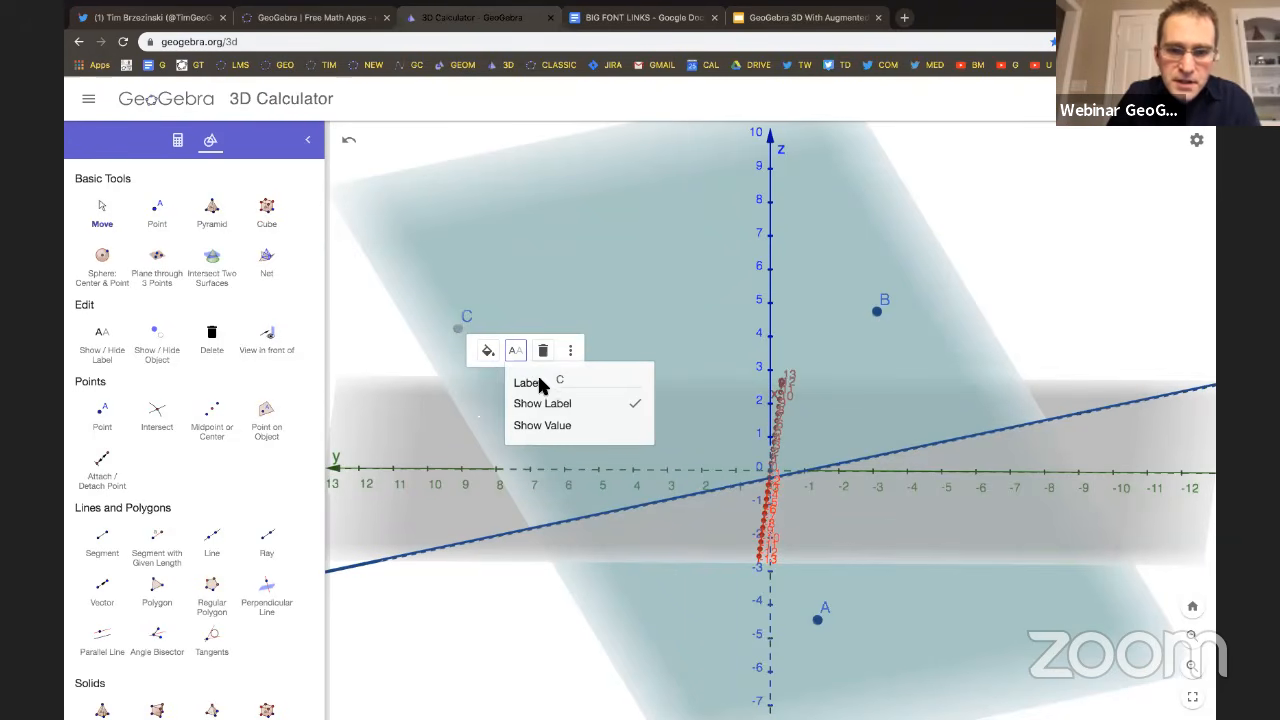
{"action": "left_click", "coordinate": [542, 425]}
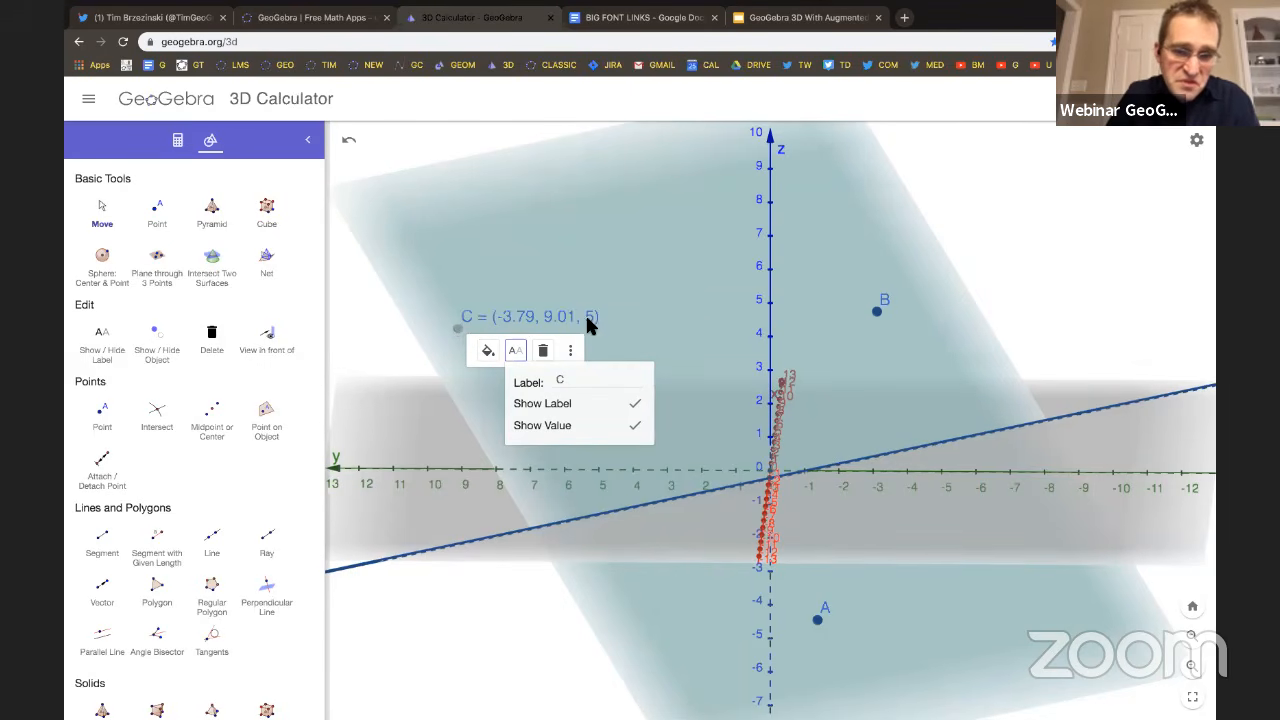
Display the coordinates of points B and A next to their labels by turning on Show Value for each.
{"action": "left_click", "coordinate": [872, 316]}
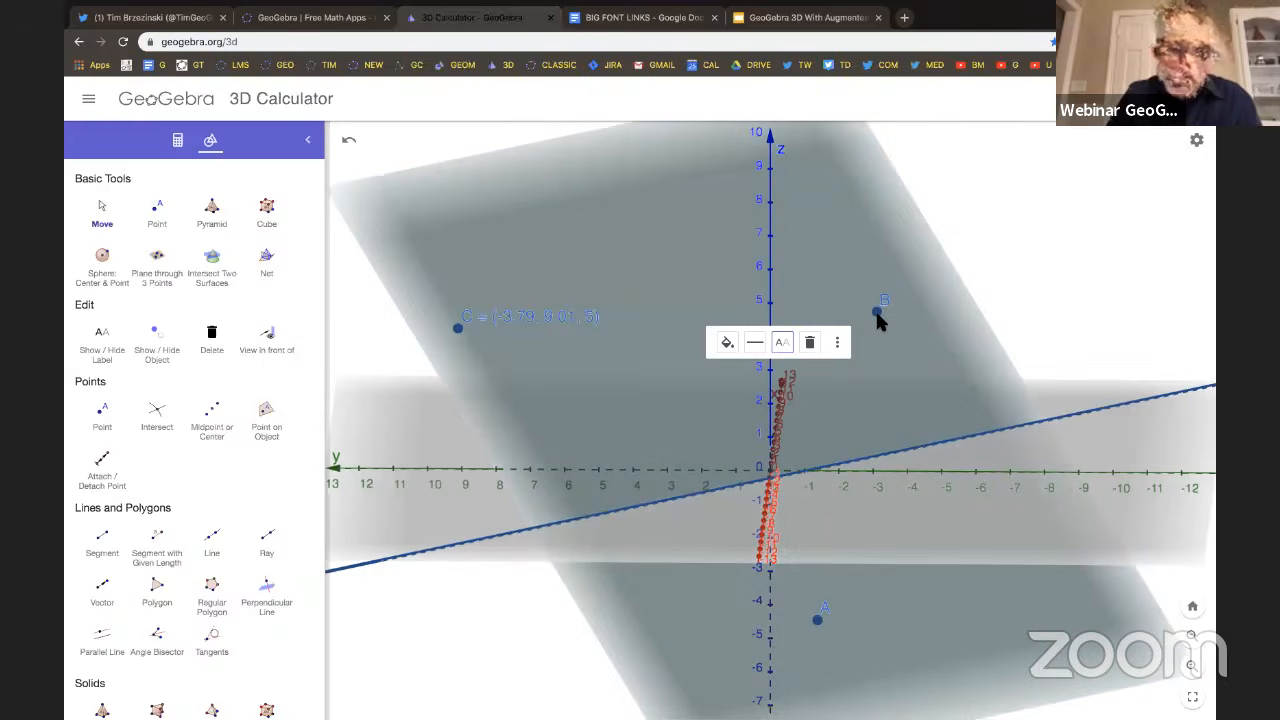
{"action": "left_click", "coordinate": [868, 314]}
{"action": "left_click", "coordinate": [936, 342]}
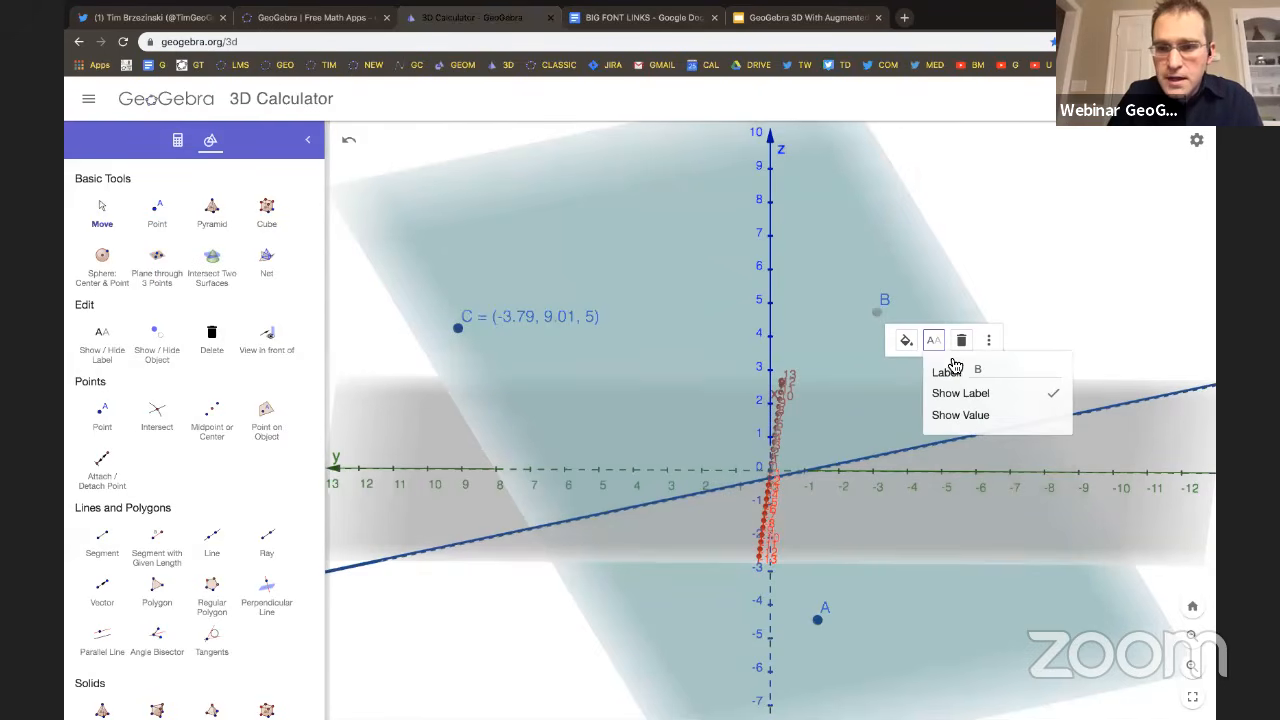
{"action": "left_click", "coordinate": [962, 418]}
{"action": "left_click", "coordinate": [818, 619]}
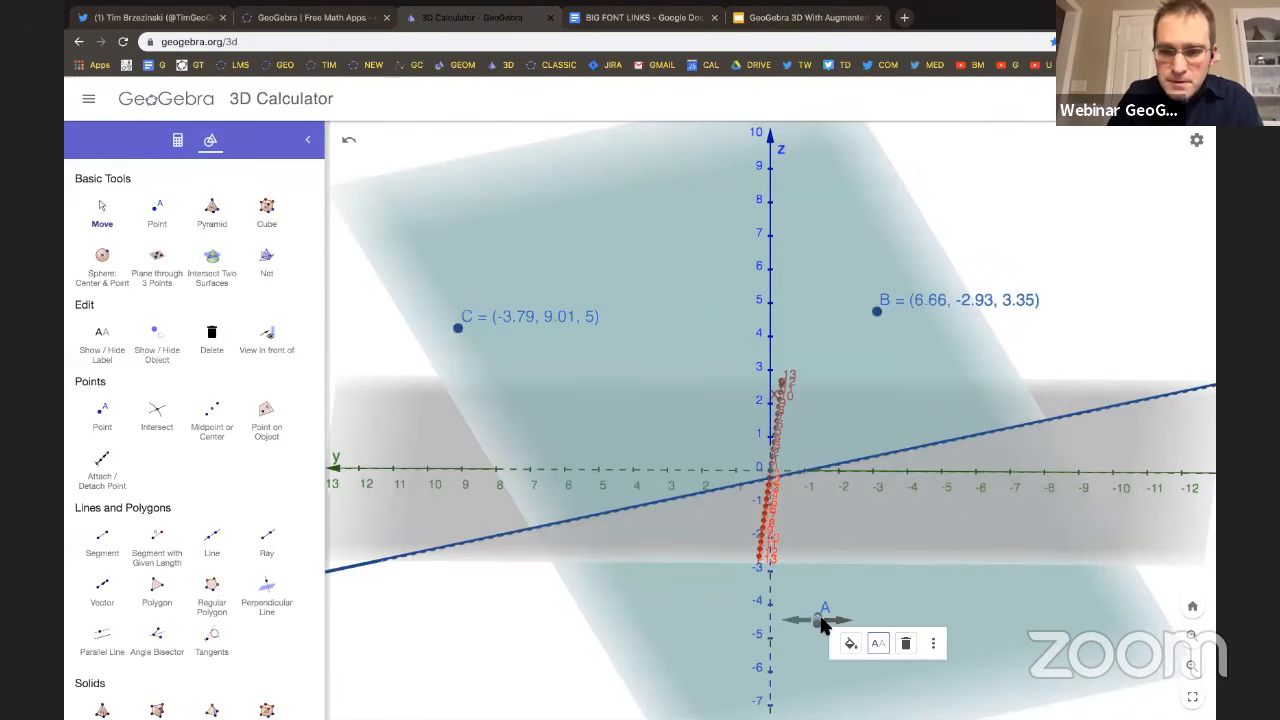
{"action": "left_click", "coordinate": [882, 645]}
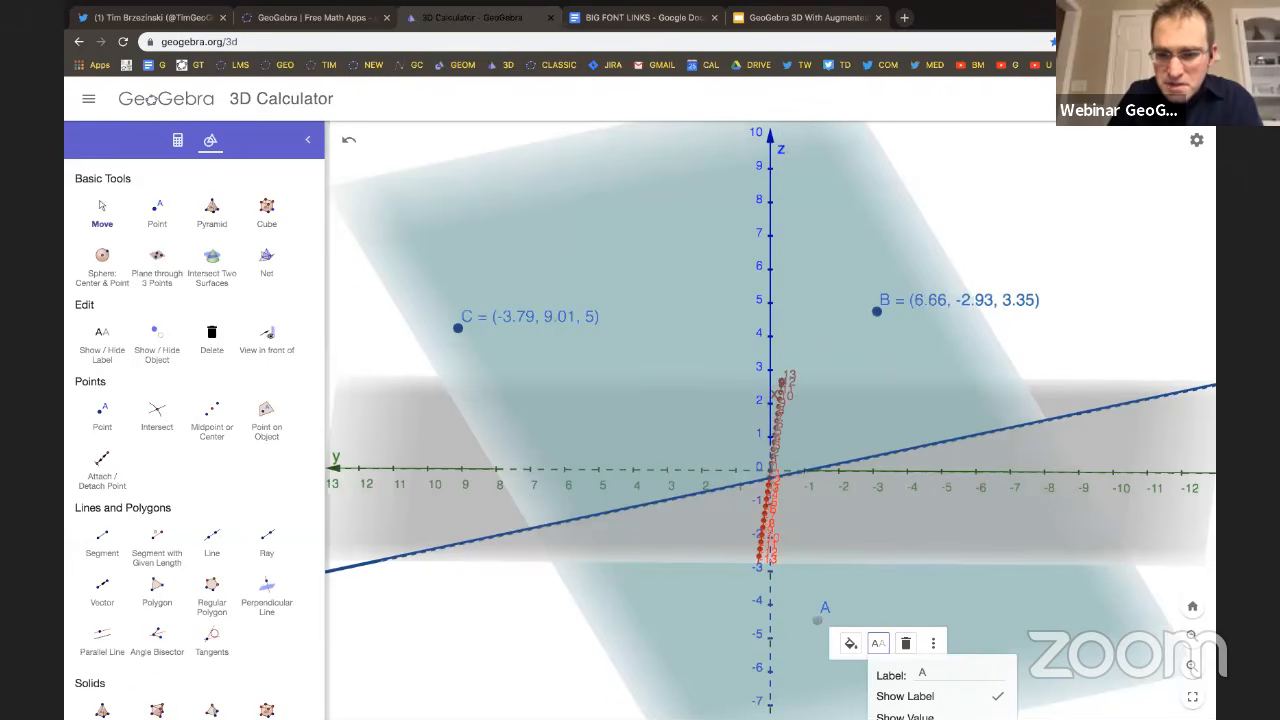
{"action": "left_click", "coordinate": [905, 715]}
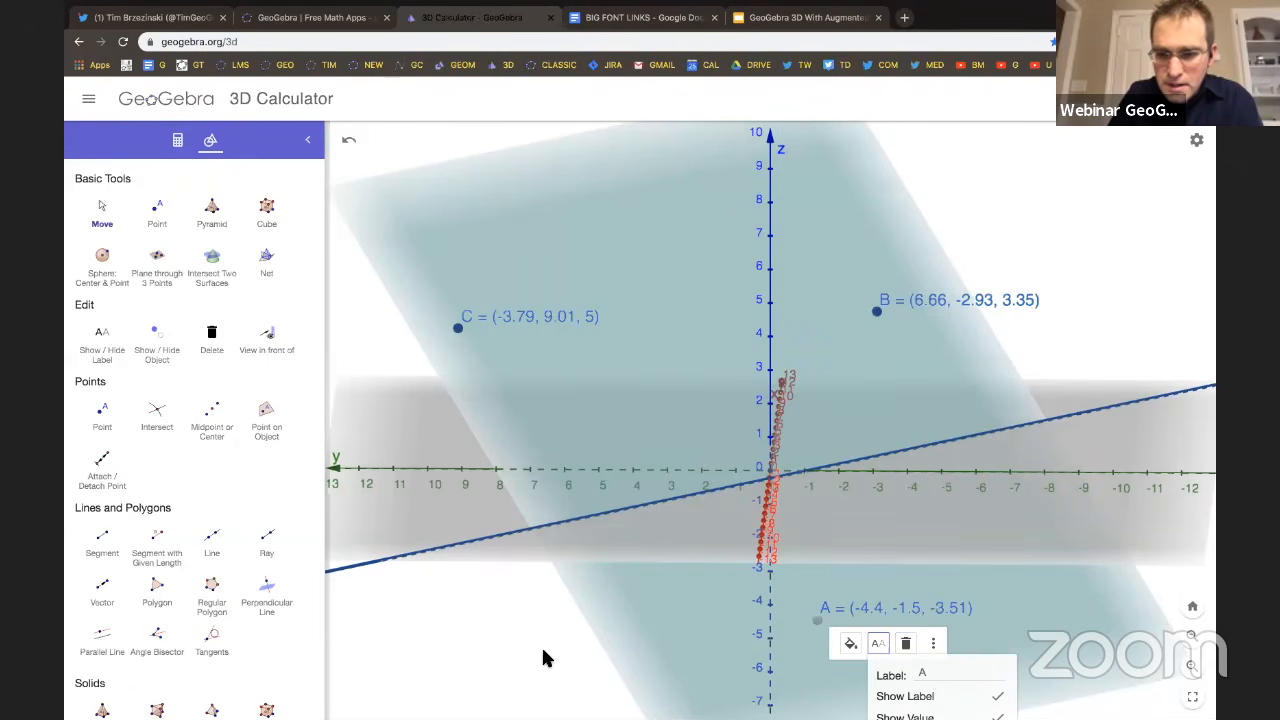
Raise points C, B and A vertically until each one has a z-coordinate of 6.
{"action": "left_click_drag", "start_coordinate": [537, 648], "coordinate": [515, 600]}
{"action": "scroll", "coordinate": [525, 629], "scroll_direction": "down", "scroll_amount": 1}
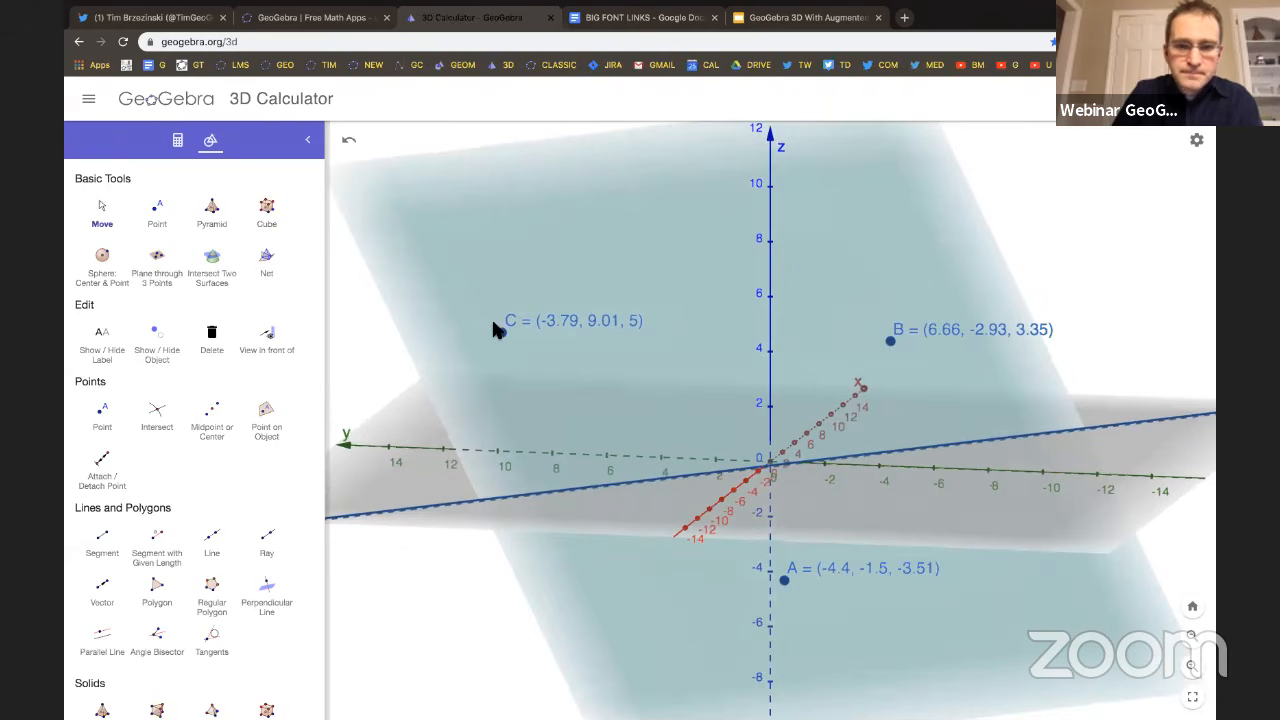
{"action": "left_click", "coordinate": [499, 338]}
{"action": "left_click_drag", "start_coordinate": [499, 338], "coordinate": [493, 303]}
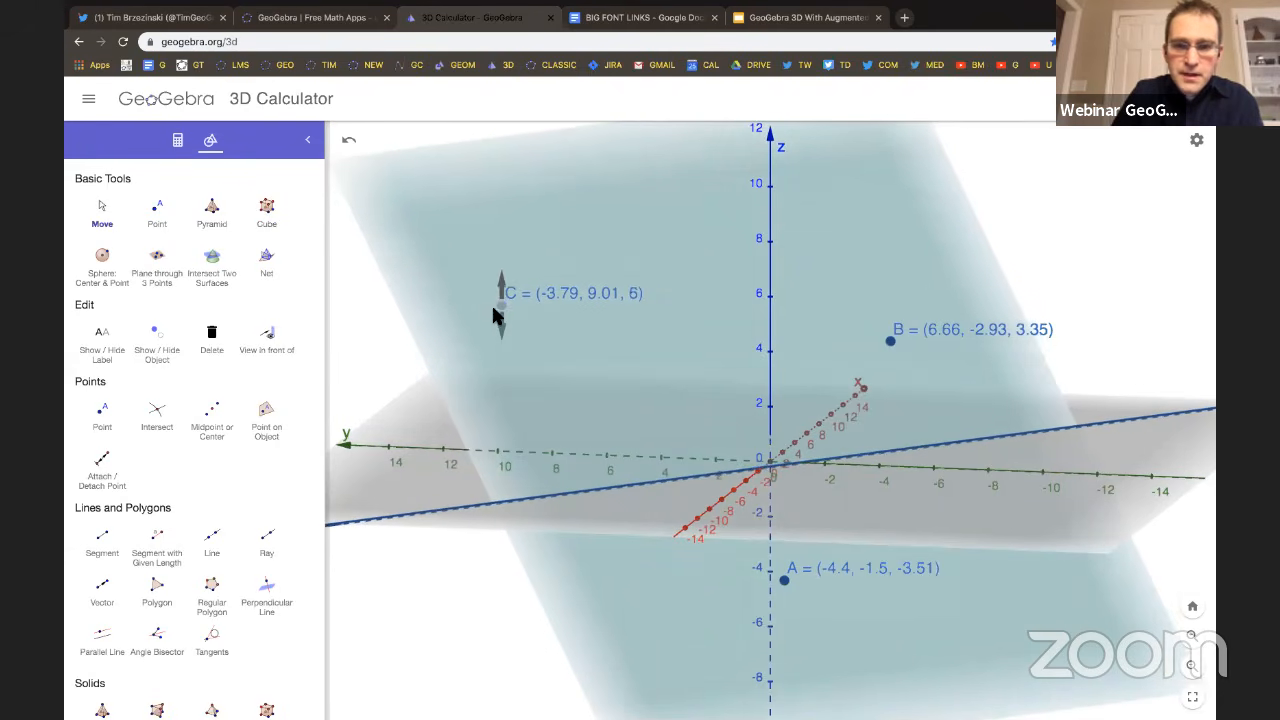
{"action": "left_click", "coordinate": [891, 343]}
{"action": "left_click_drag", "start_coordinate": [892, 336], "coordinate": [877, 268]}
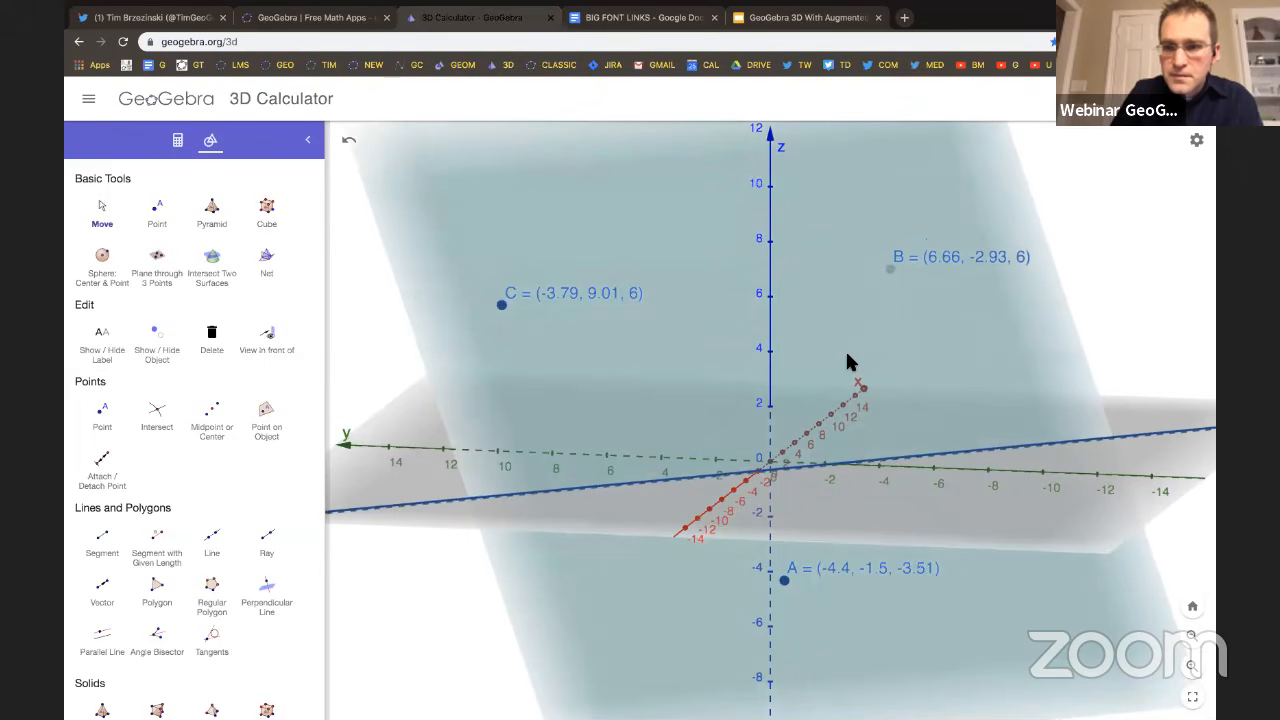
{"action": "left_click", "coordinate": [785, 580]}
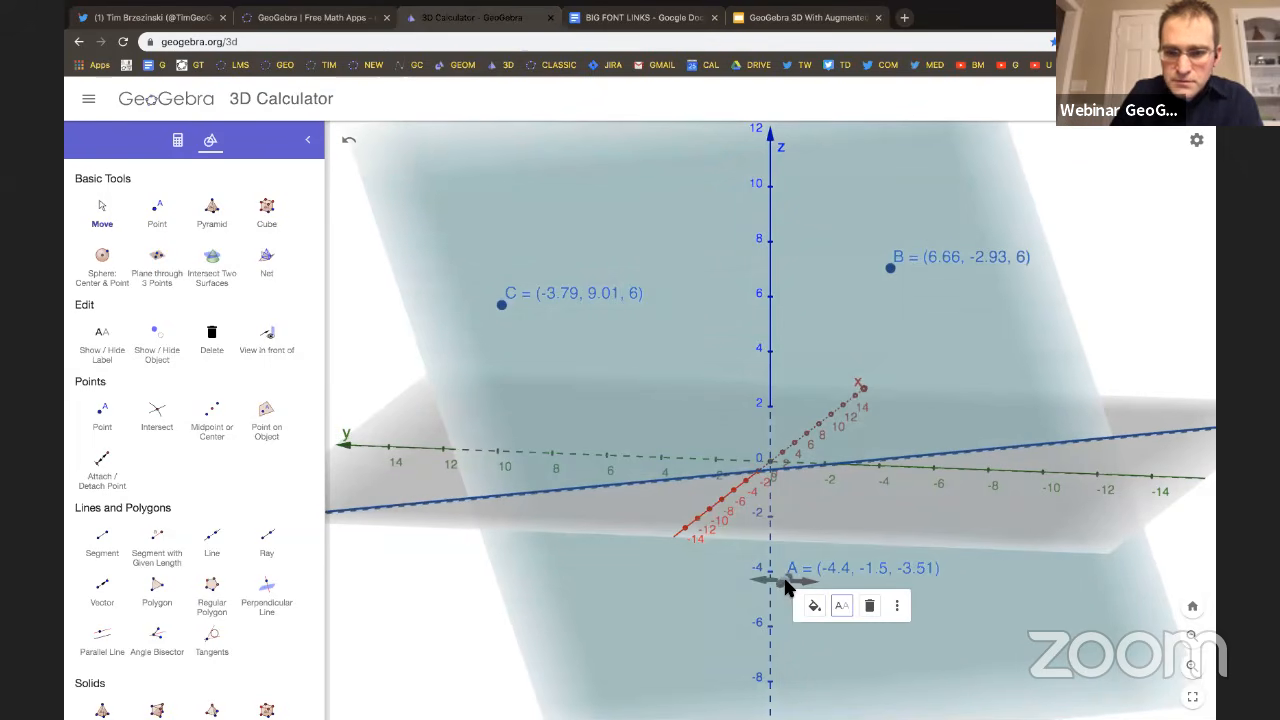
{"action": "left_click_drag", "start_coordinate": [785, 588], "coordinate": [760, 323]}
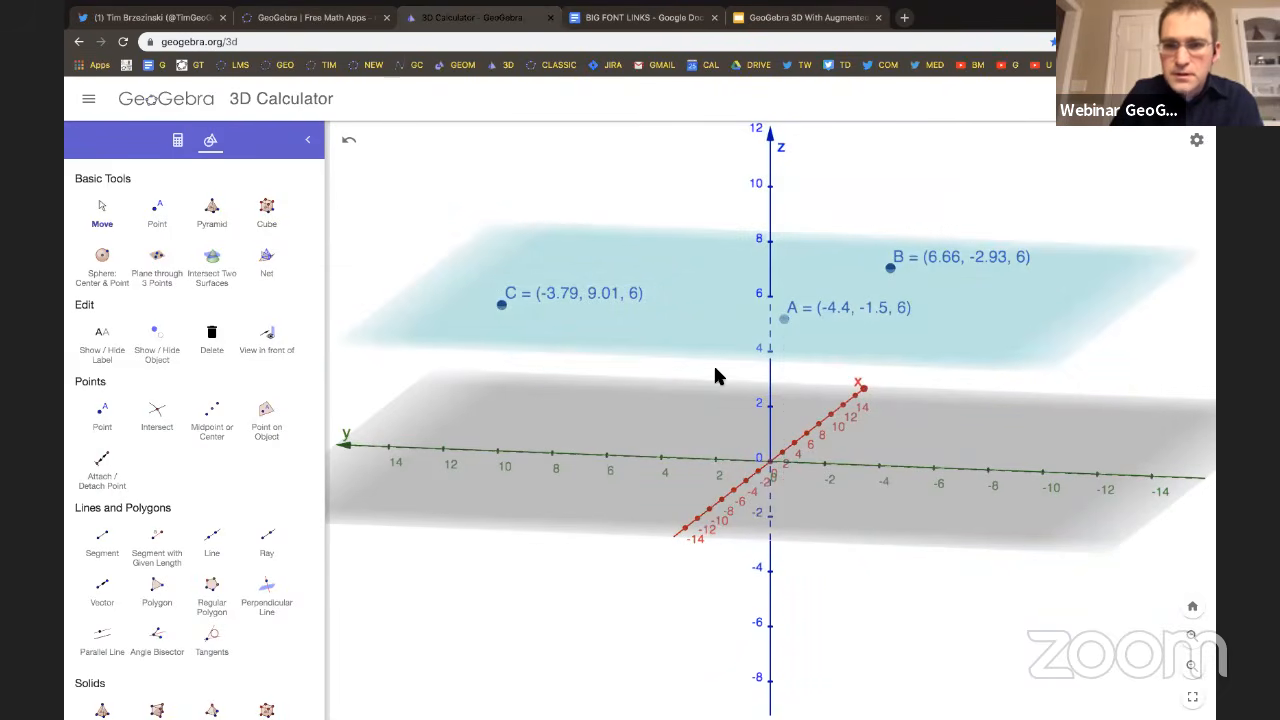
Examine the algebra entries for the three points, the plane's equation and its intersection with the gray plane.
{"action": "mouse_move", "coordinate": [674, 395]}
{"action": "left_mouse_down"}
{"action": "mouse_move", "coordinate": [657, 389]}
{"action": "mouse_move", "coordinate": [718, 410]}
{"action": "mouse_move", "coordinate": [670, 408]}
{"action": "left_mouse_up"}
{"action": "left_click", "coordinate": [177, 140]}
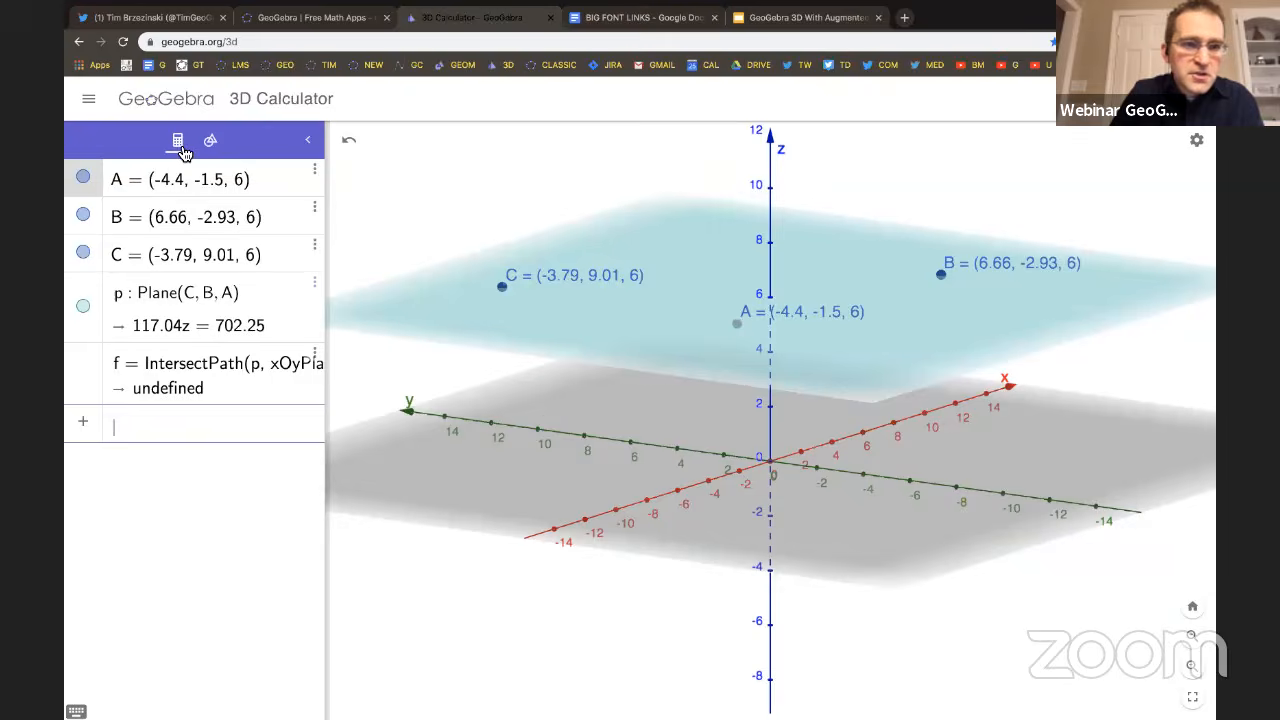
{"action": "scroll", "coordinate": [180, 150], "scroll_direction": "up", "scroll_amount": 5, "text": "ctrl"}
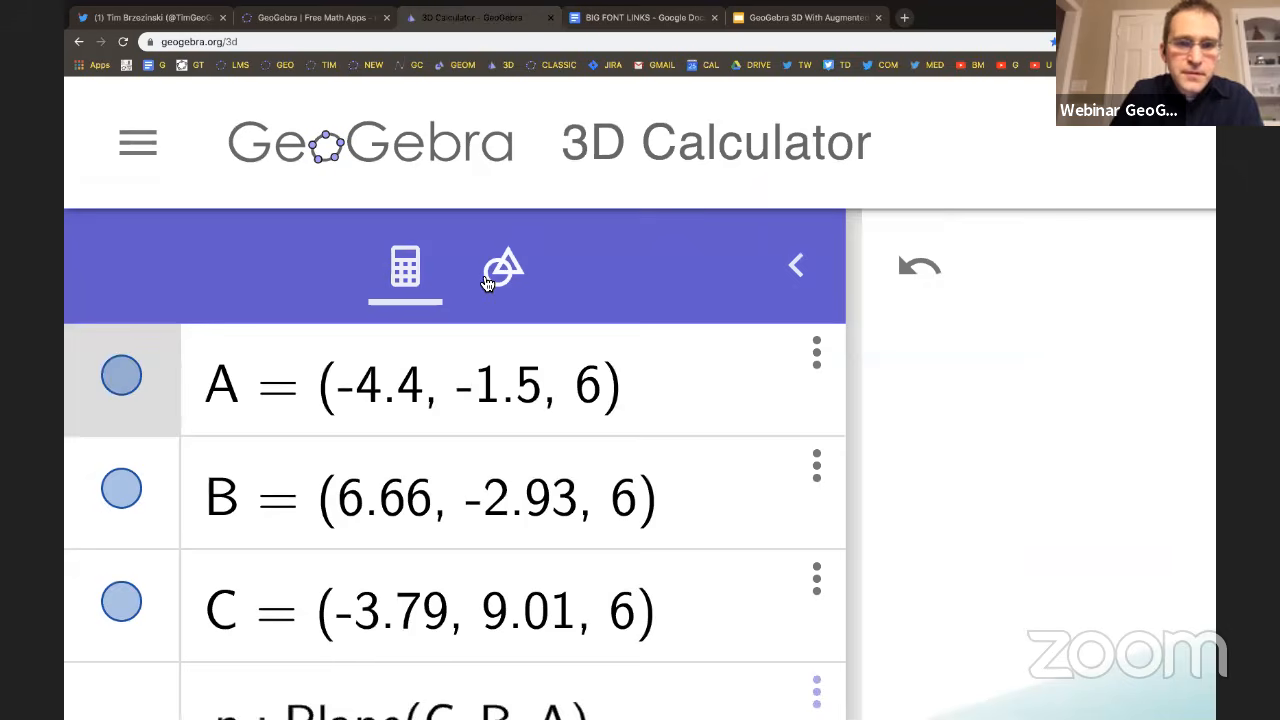
{"action": "left_click", "coordinate": [490, 278]}
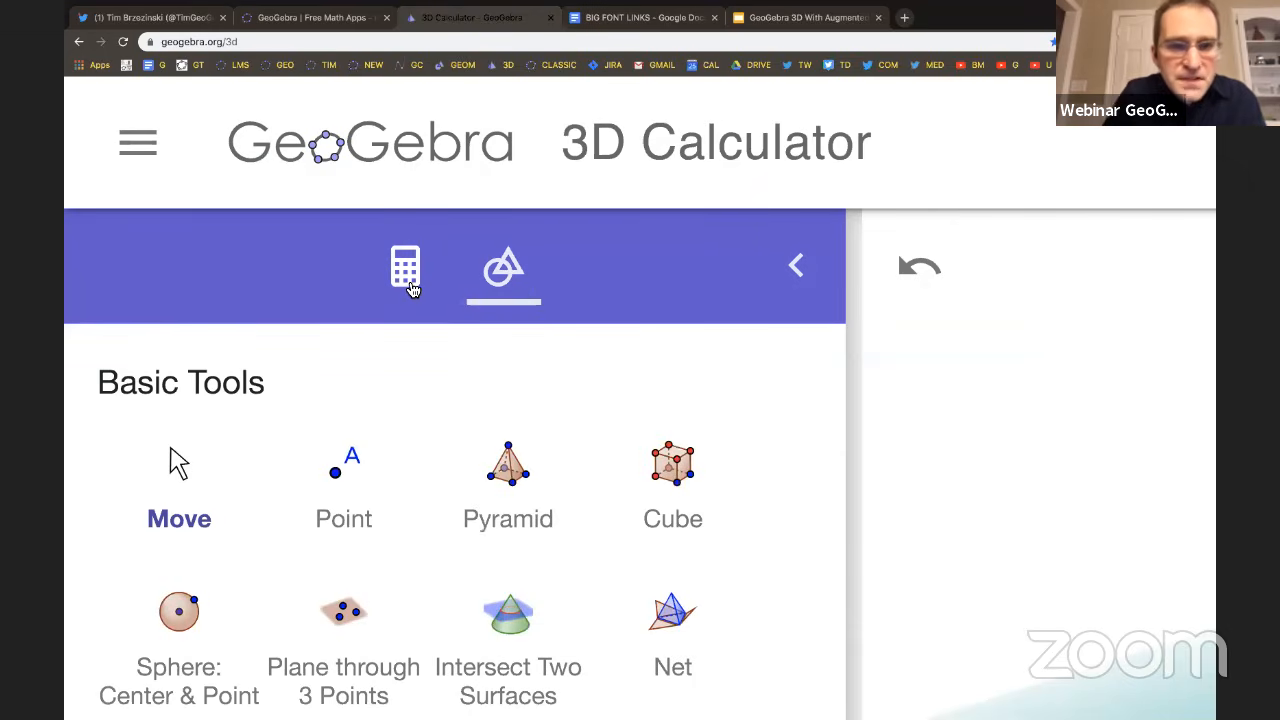
{"action": "left_click", "coordinate": [407, 280]}
{"action": "scroll", "coordinate": [393, 461], "scroll_direction": "down", "scroll_amount": 5}
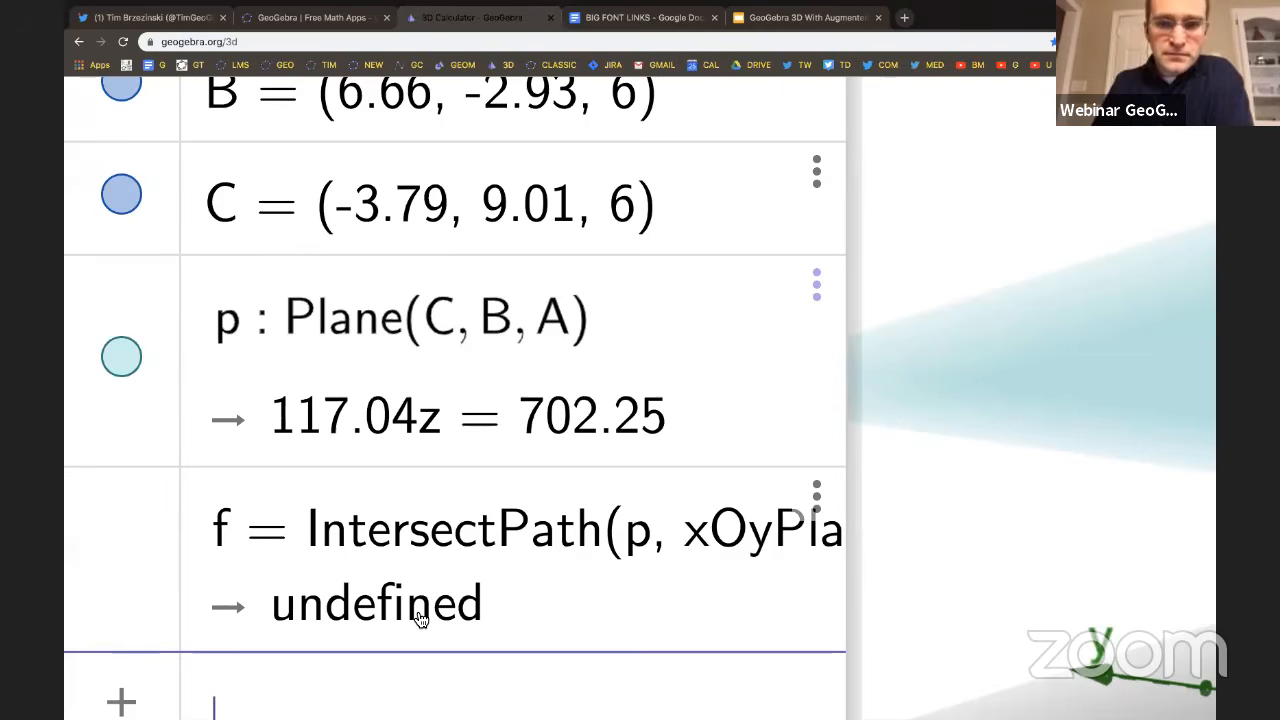
{"action": "key", "text": "ctrl+0"}
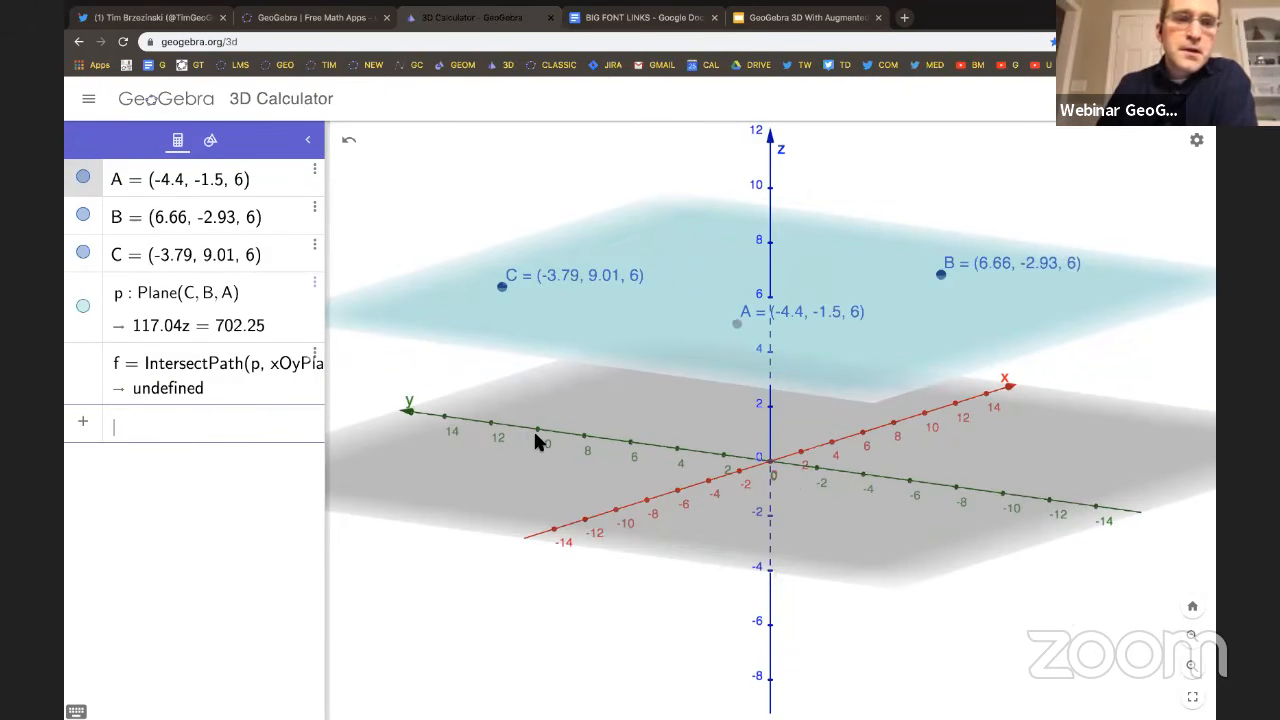
{"action": "left_click_drag", "start_coordinate": [539, 432], "coordinate": [537, 433]}
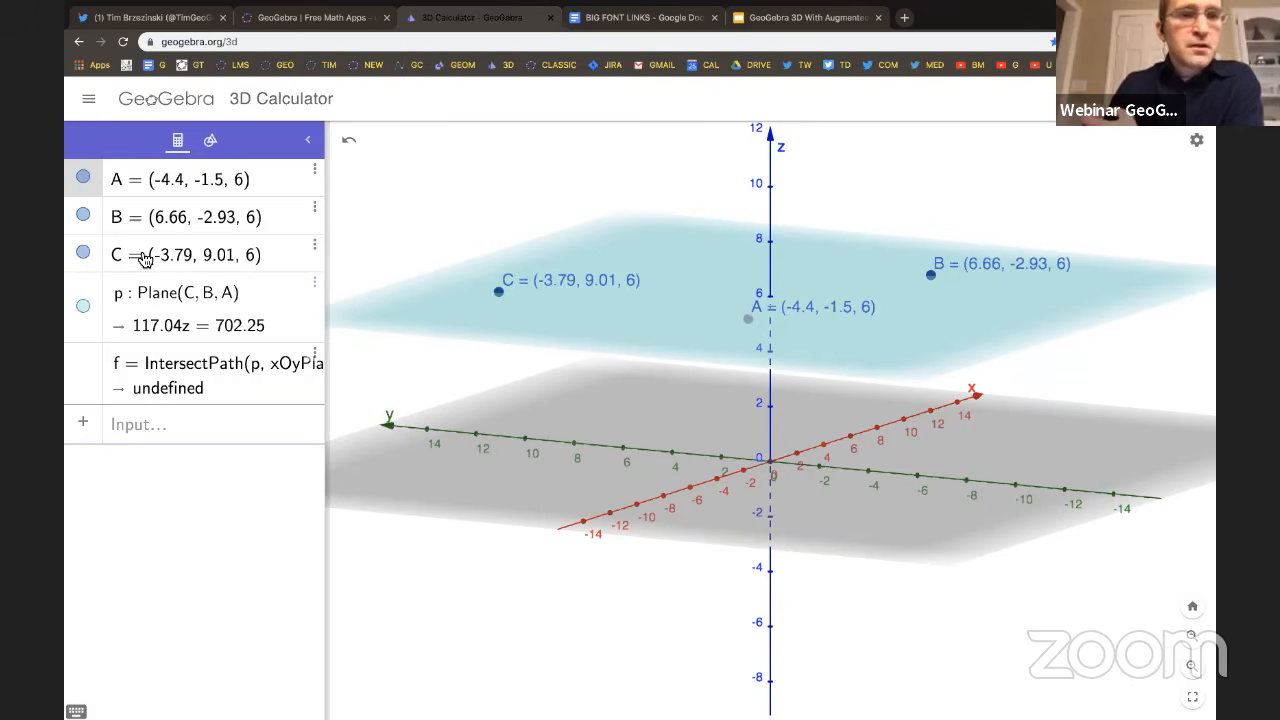
Delete points A, B and C together with the dependent plane and intersection to empty the construction.
{"action": "left_click", "coordinate": [315, 170]}
{"action": "left_click", "coordinate": [515, 205]}
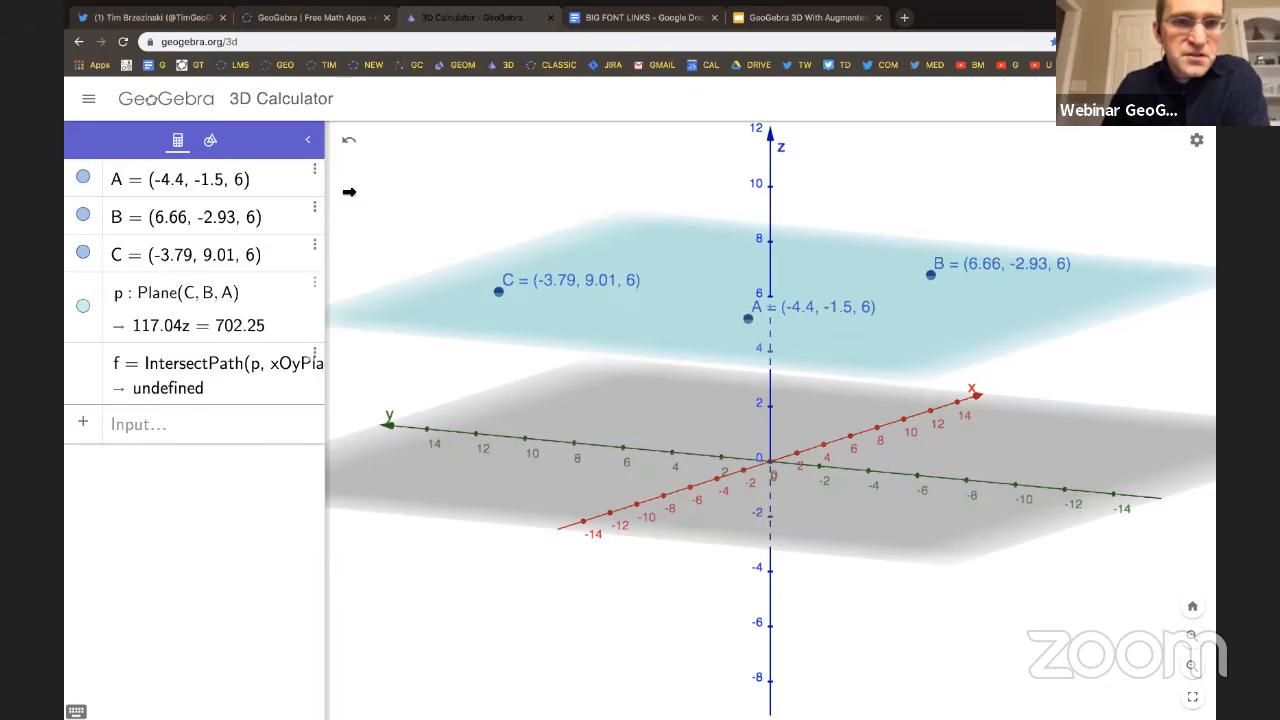
{"action": "left_click", "coordinate": [316, 181]}
{"action": "left_click", "coordinate": [325, 194]}
{"action": "left_click", "coordinate": [314, 178]}
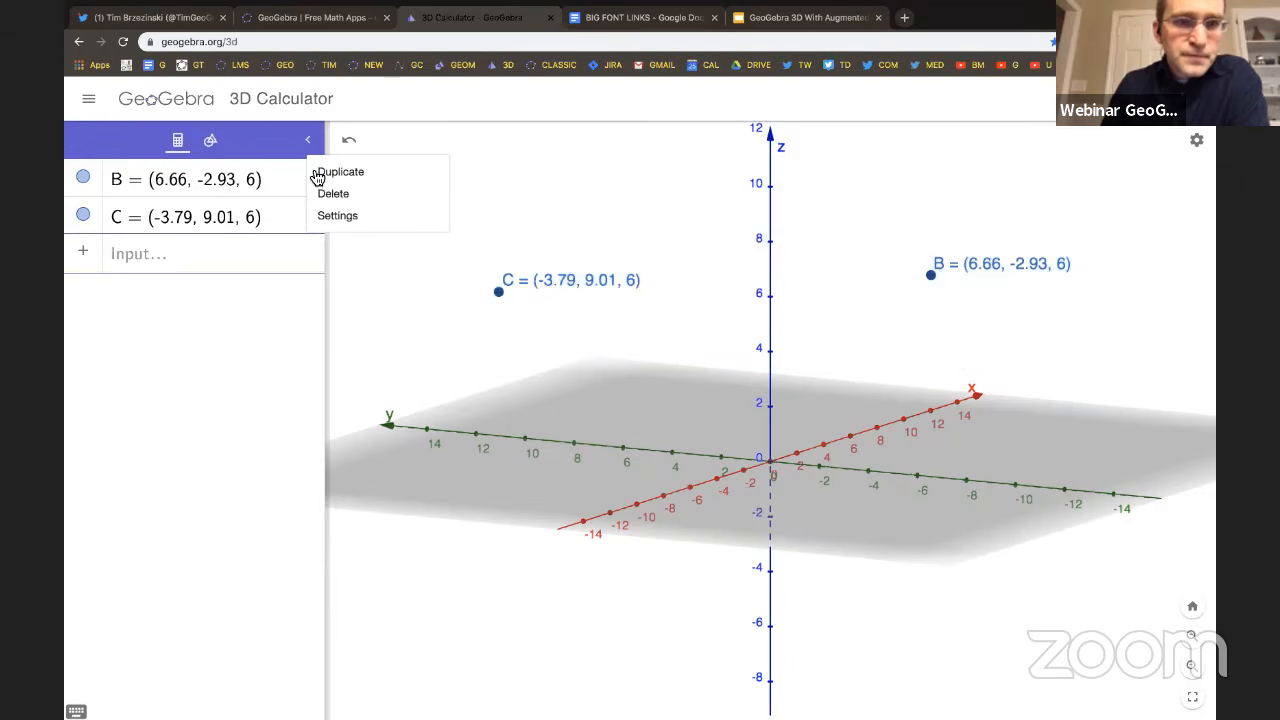
{"action": "left_click", "coordinate": [325, 196]}
{"action": "left_click", "coordinate": [314, 178]}
{"action": "left_click", "coordinate": [325, 194]}
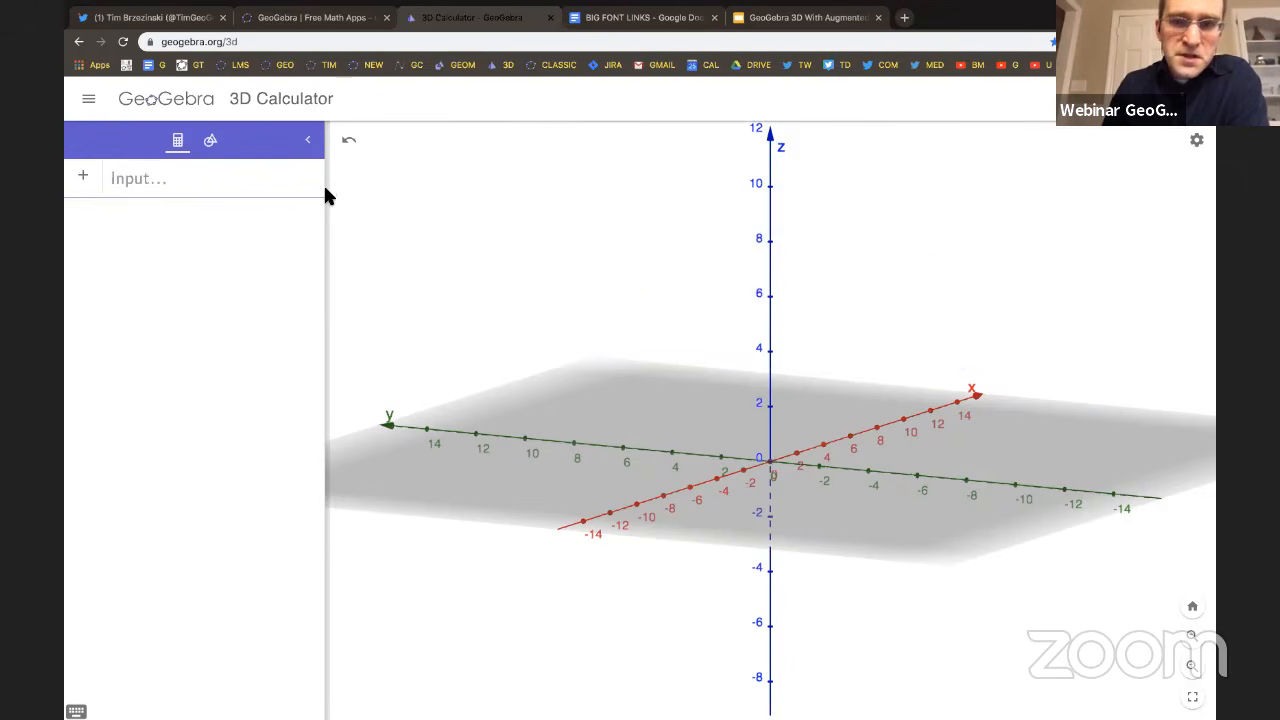
{"action": "left_click_drag", "start_coordinate": [533, 246], "coordinate": [525, 249]}
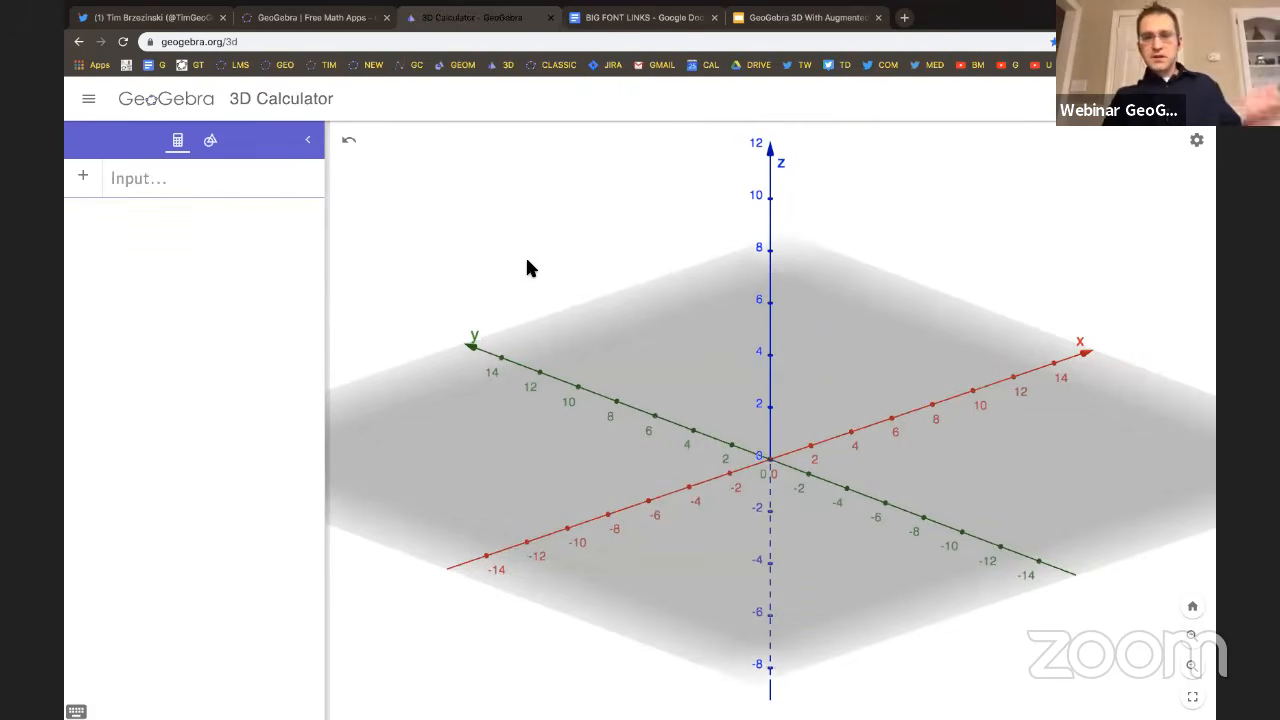
{"action": "right_click", "coordinate": [583, 308]}
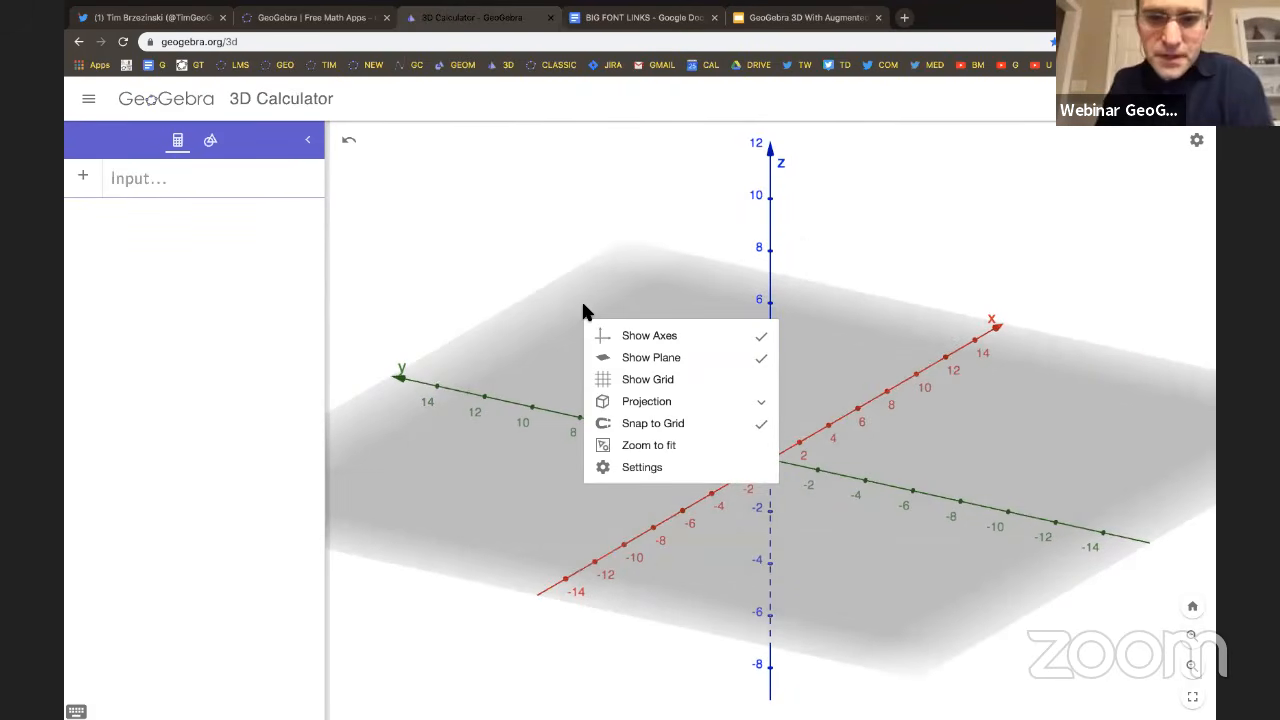
{"action": "left_click", "coordinate": [581, 293]}
Construct a cube with the Cube tool from the origin to the point at -6 on the y-axis.
{"action": "left_click", "coordinate": [211, 141]}
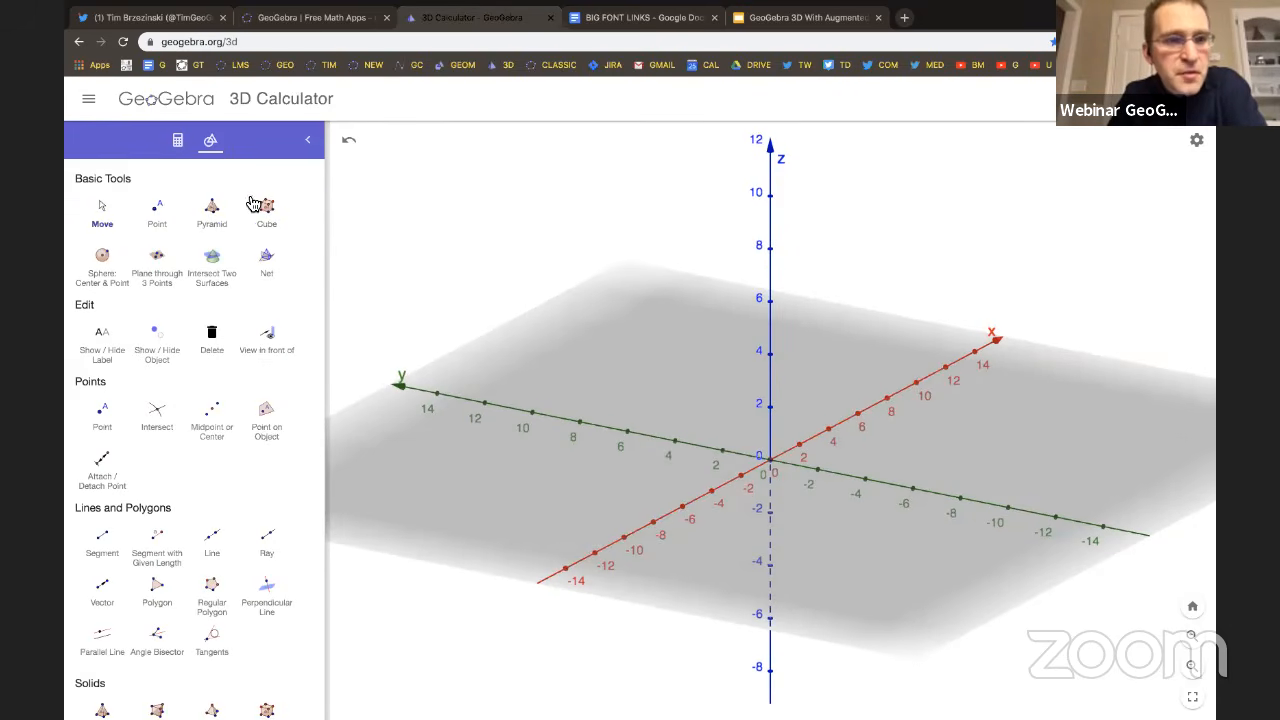
{"action": "scroll", "coordinate": [264, 229], "scroll_direction": "up", "scroll_amount": 5, "text": "ctrl"}
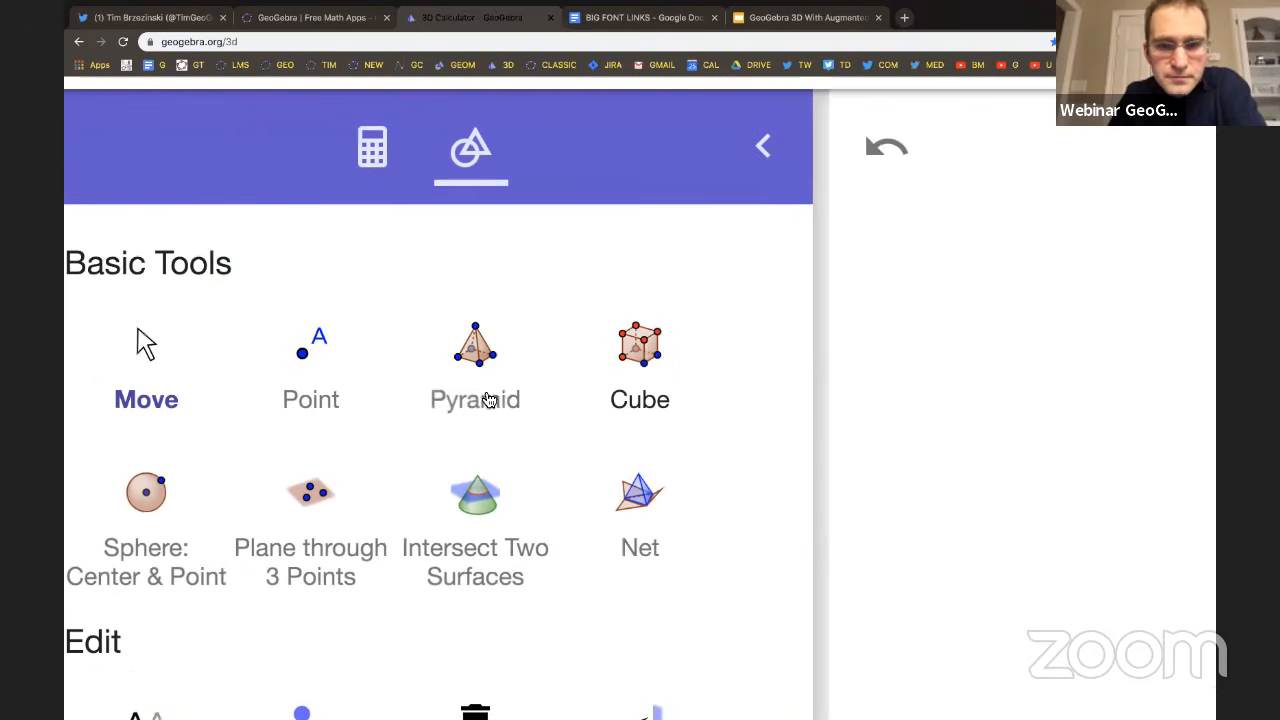
{"action": "left_click", "coordinate": [648, 361]}
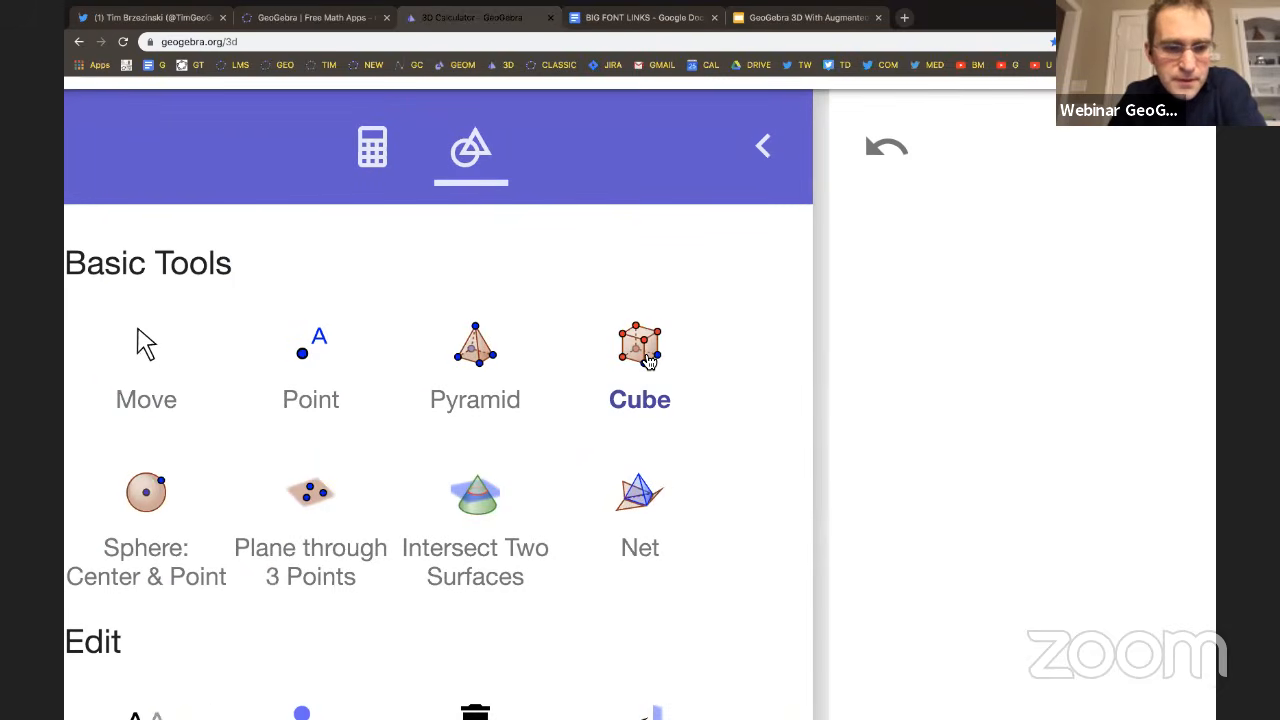
{"action": "scroll", "coordinate": [648, 361], "scroll_direction": "down", "scroll_amount": 5, "text": "ctrl"}
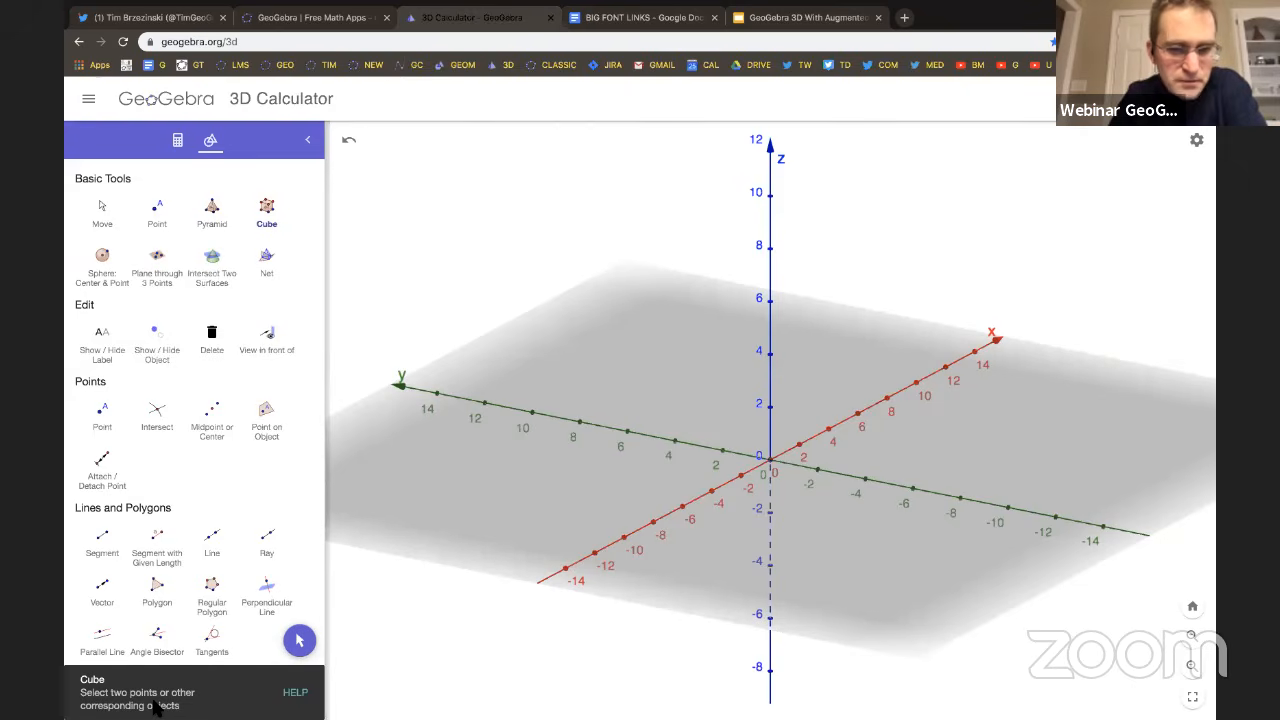
{"action": "left_click", "coordinate": [773, 460]}
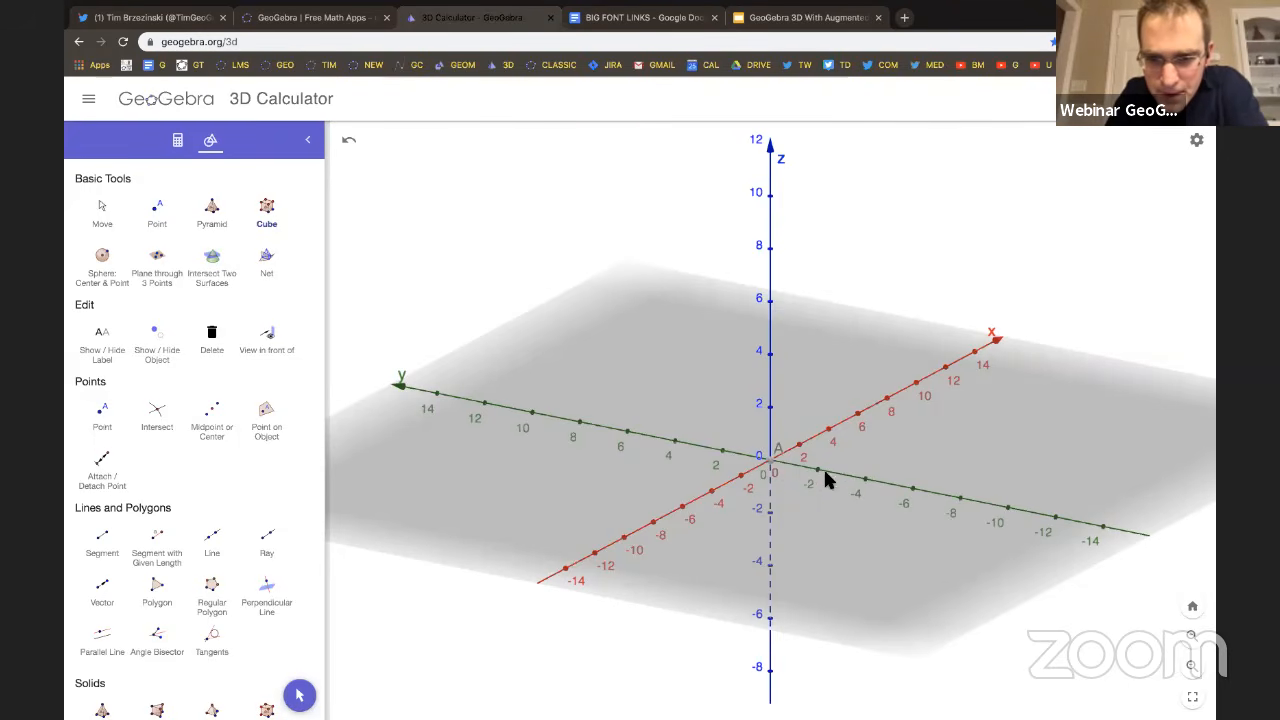
{"action": "left_click", "coordinate": [912, 489]}
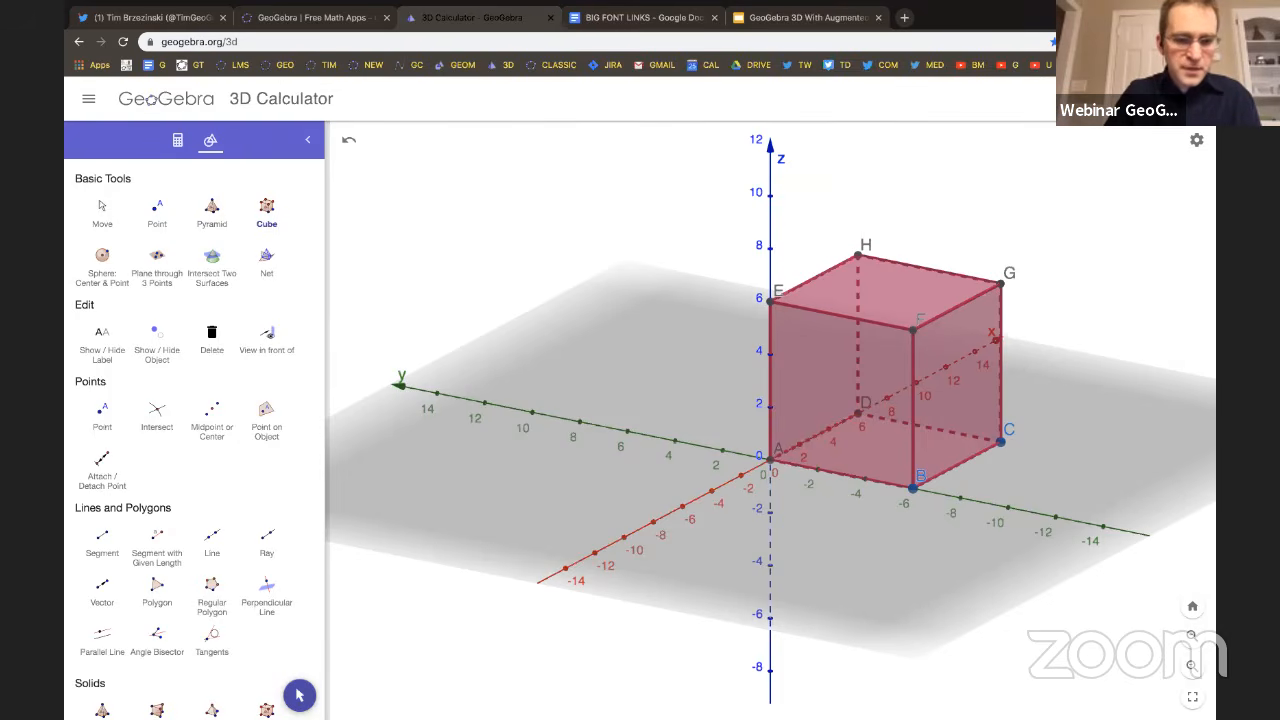
Switch to the Move tool and select vertex B of the cube on the y-axis.
{"action": "scroll", "coordinate": [130, 715], "scroll_direction": "up", "scroll_amount": 5, "text": "ctrl"}
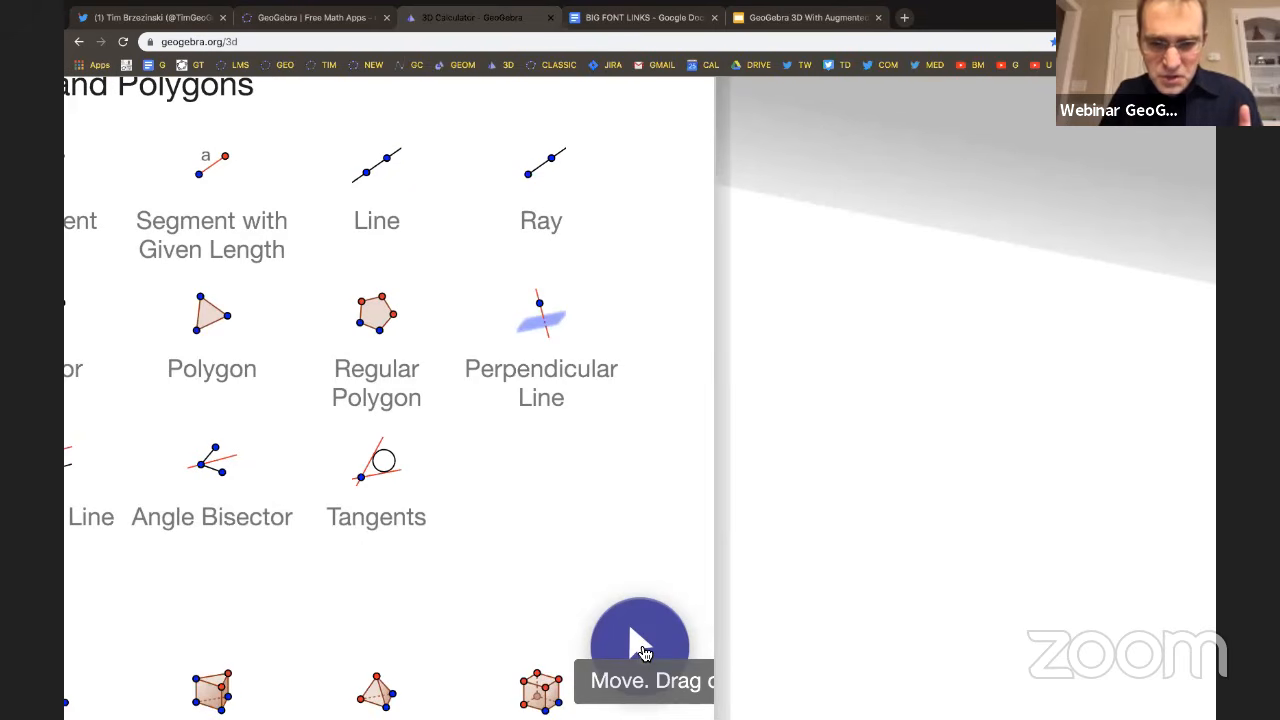
{"action": "left_click", "coordinate": [644, 652]}
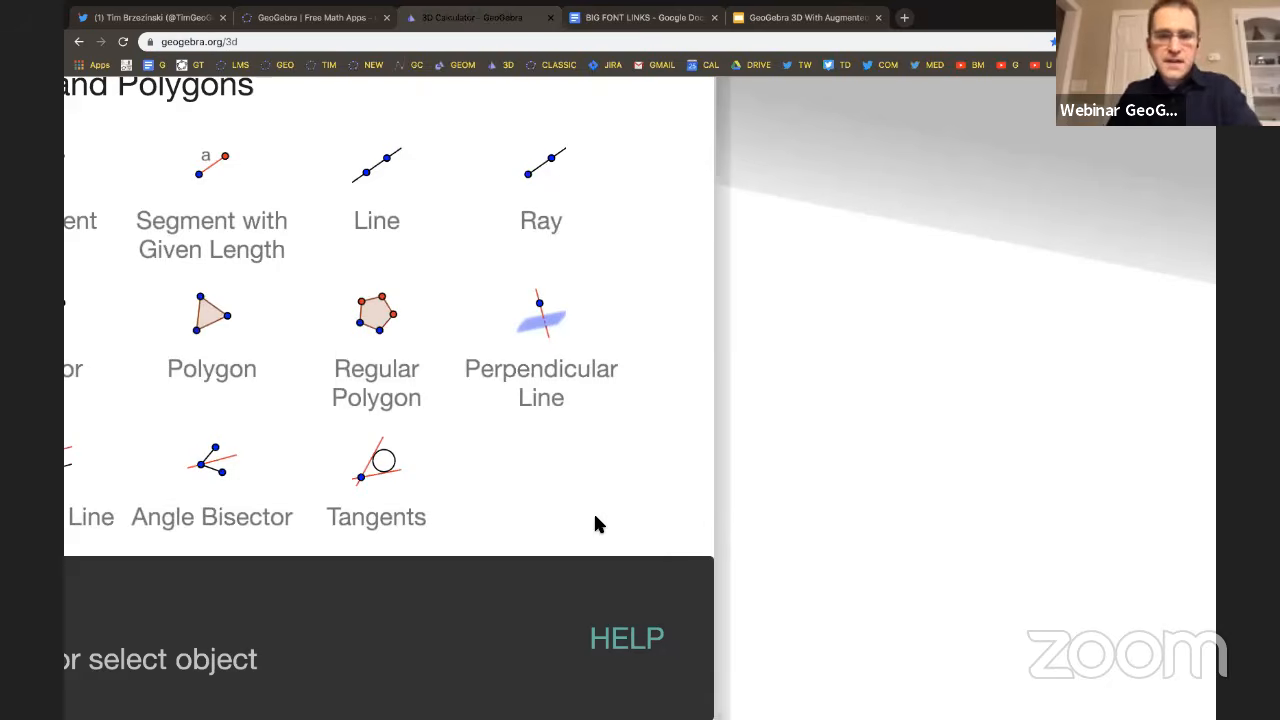
{"action": "scroll", "coordinate": [593, 524], "scroll_direction": "down", "scroll_amount": 5, "text": "ctrl"}
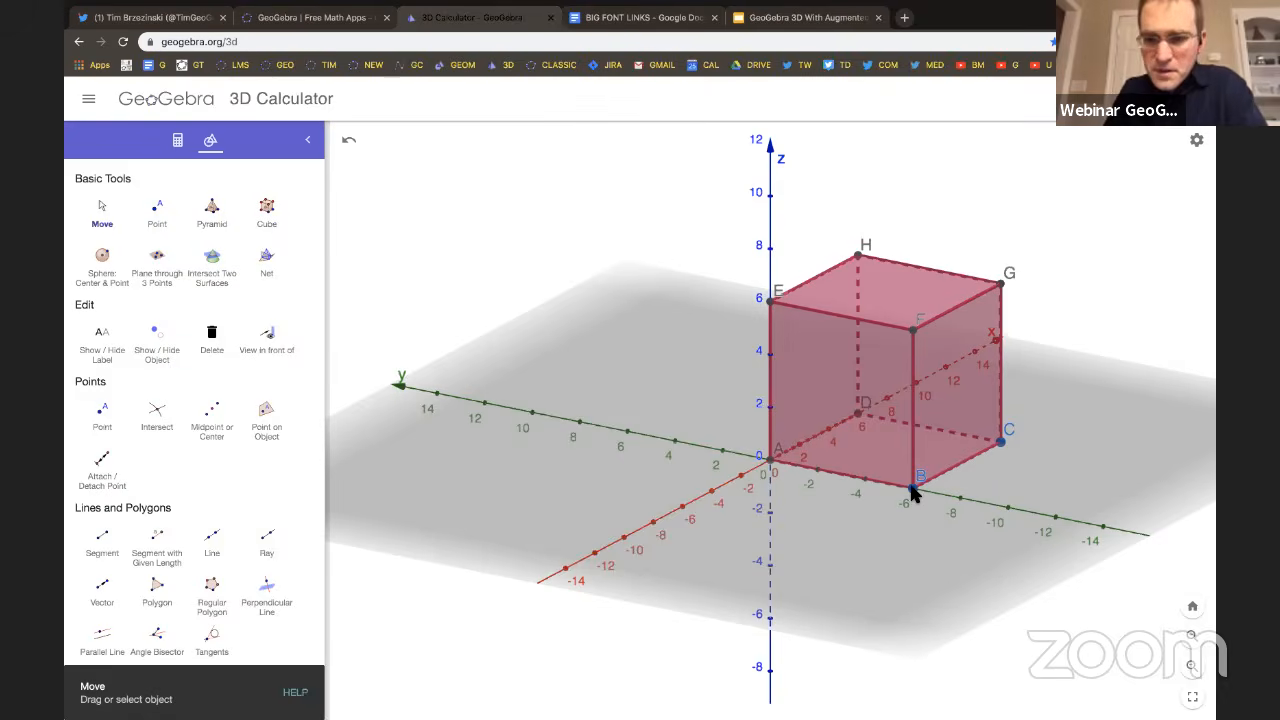
{"action": "left_click", "coordinate": [913, 489]}
{"action": "mouse_move", "coordinate": [910, 490]}
{"action": "left_mouse_down"}
{"action": "mouse_move", "coordinate": [834, 462]}
{"action": "mouse_move", "coordinate": [945, 503]}
{"action": "mouse_move", "coordinate": [850, 472]}
{"action": "mouse_move", "coordinate": [909, 491]}
{"action": "left_mouse_up"}
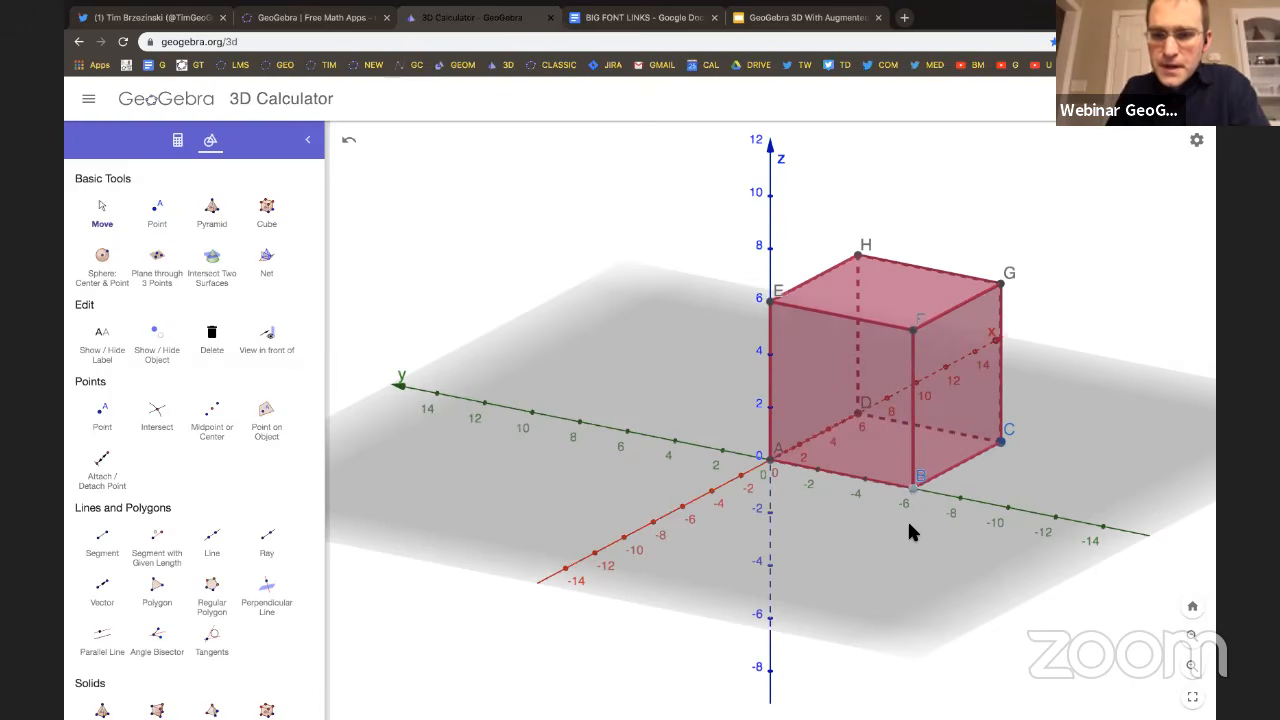
Unfold the cube onto the gray plane with the Net tool.
{"action": "mouse_move", "coordinate": [895, 570]}
{"action": "left_mouse_down"}
{"action": "mouse_move", "coordinate": [797, 527]}
{"action": "mouse_move", "coordinate": [812, 560]}
{"action": "mouse_move", "coordinate": [919, 569]}
{"action": "left_mouse_up"}
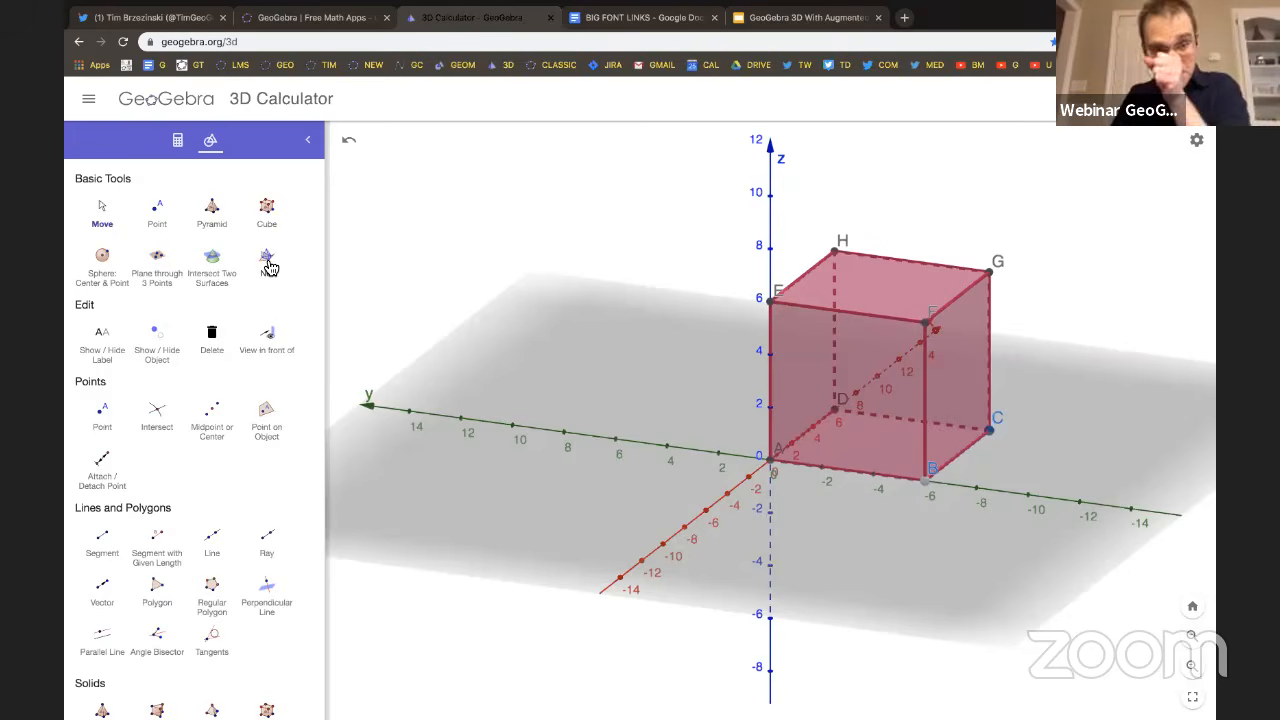
{"action": "scroll", "coordinate": [269, 278], "scroll_direction": "up", "scroll_amount": 5, "text": "ctrl"}
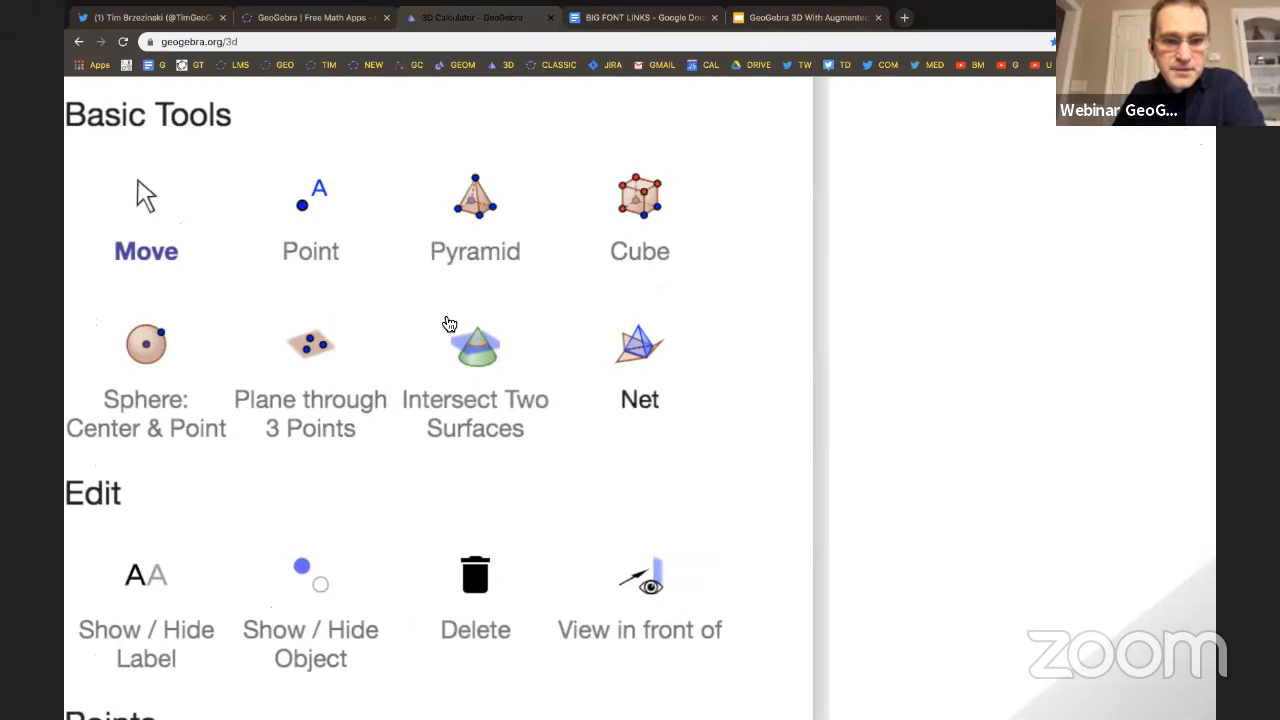
{"action": "left_click", "coordinate": [645, 362]}
{"action": "scroll", "coordinate": [645, 362], "scroll_direction": "down", "scroll_amount": 5, "text": "ctrl"}
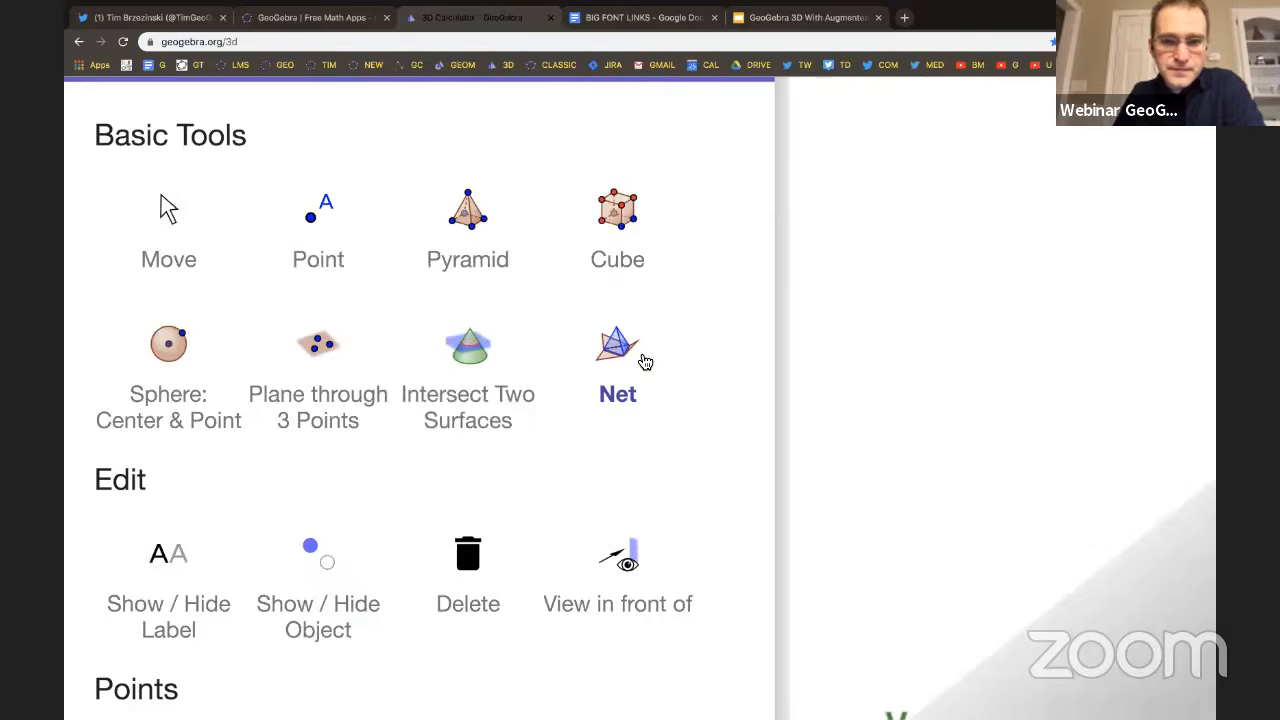
{"action": "left_click", "coordinate": [915, 284]}
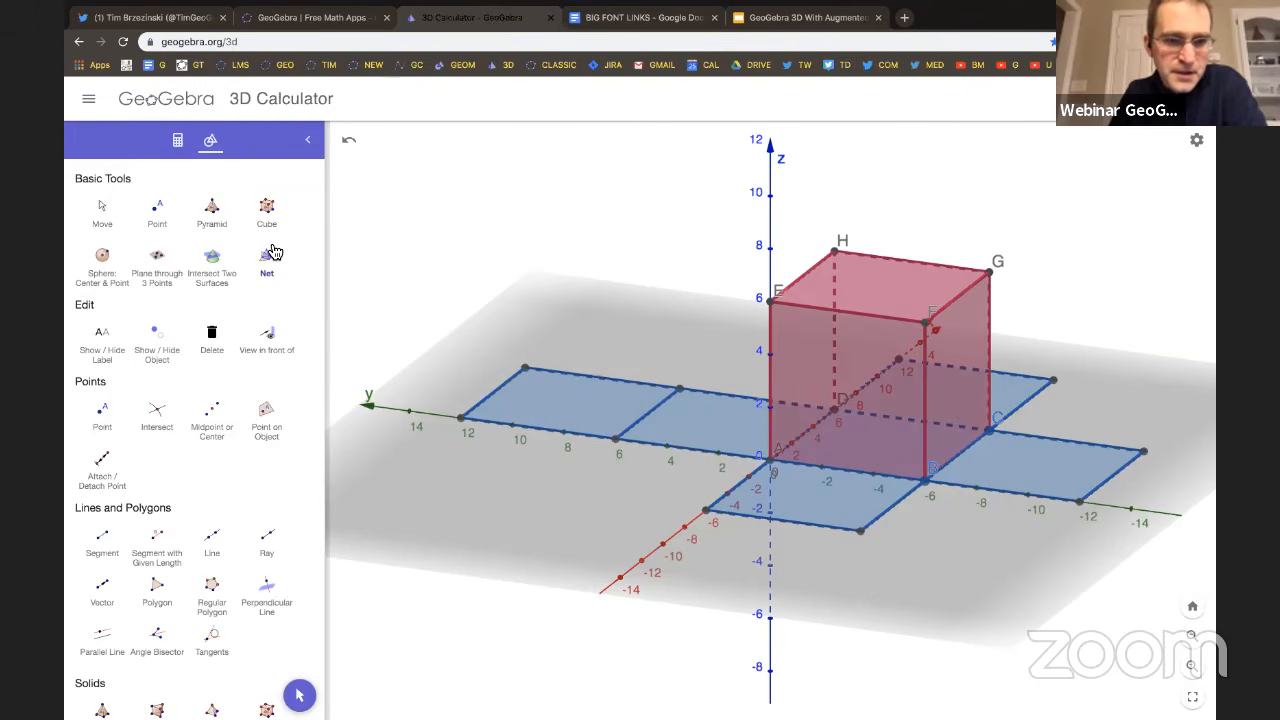
Switch to the Move tool and partly fold the cube's net up from the plane by pulling one of its corner points.
{"action": "scroll", "coordinate": [269, 269], "scroll_direction": "up", "scroll_amount": 5, "text": "ctrl"}
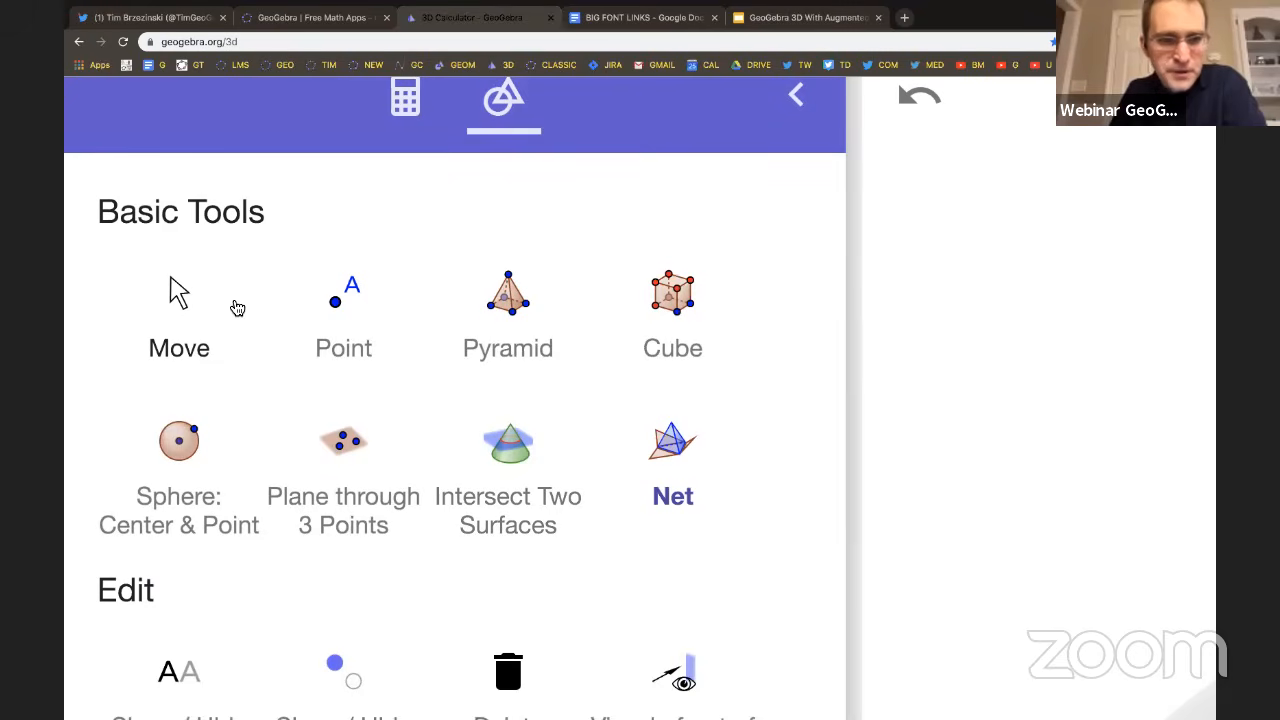
{"action": "left_click", "coordinate": [187, 312]}
{"action": "scroll", "coordinate": [187, 312], "scroll_direction": "down", "scroll_amount": 5, "text": "ctrl"}
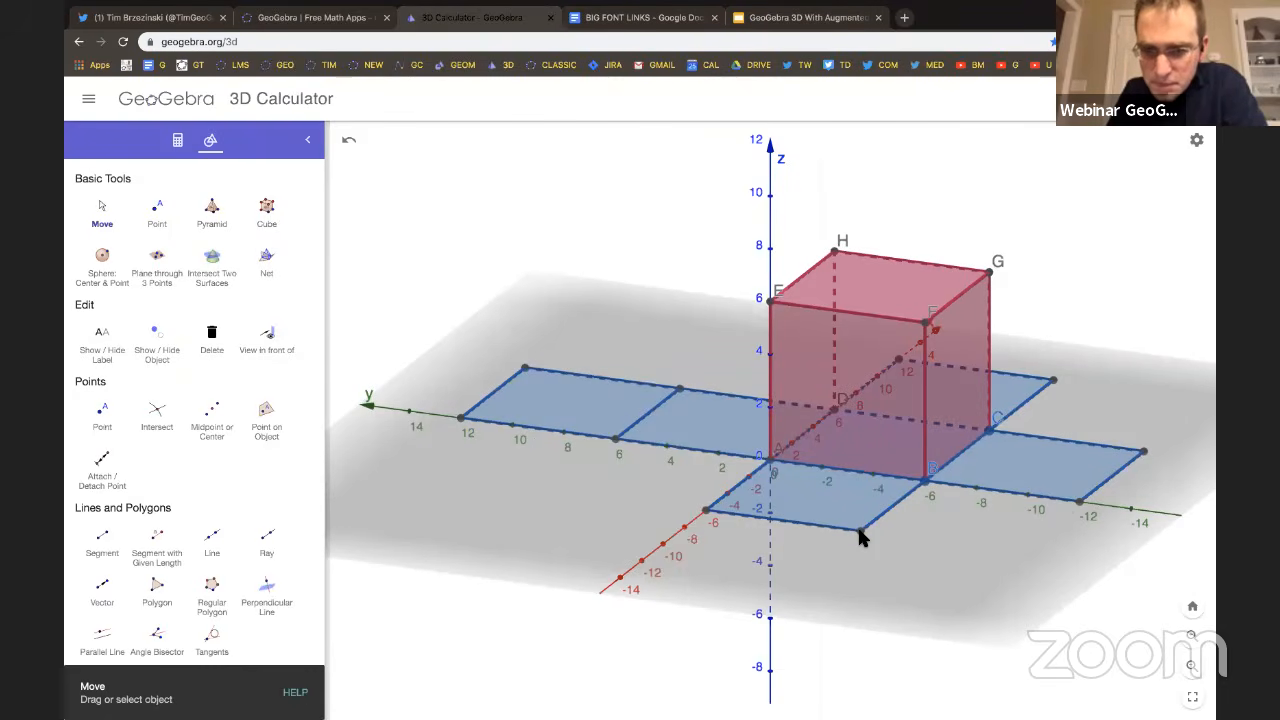
{"action": "left_click_drag", "start_coordinate": [860, 533], "coordinate": [759, 515]}
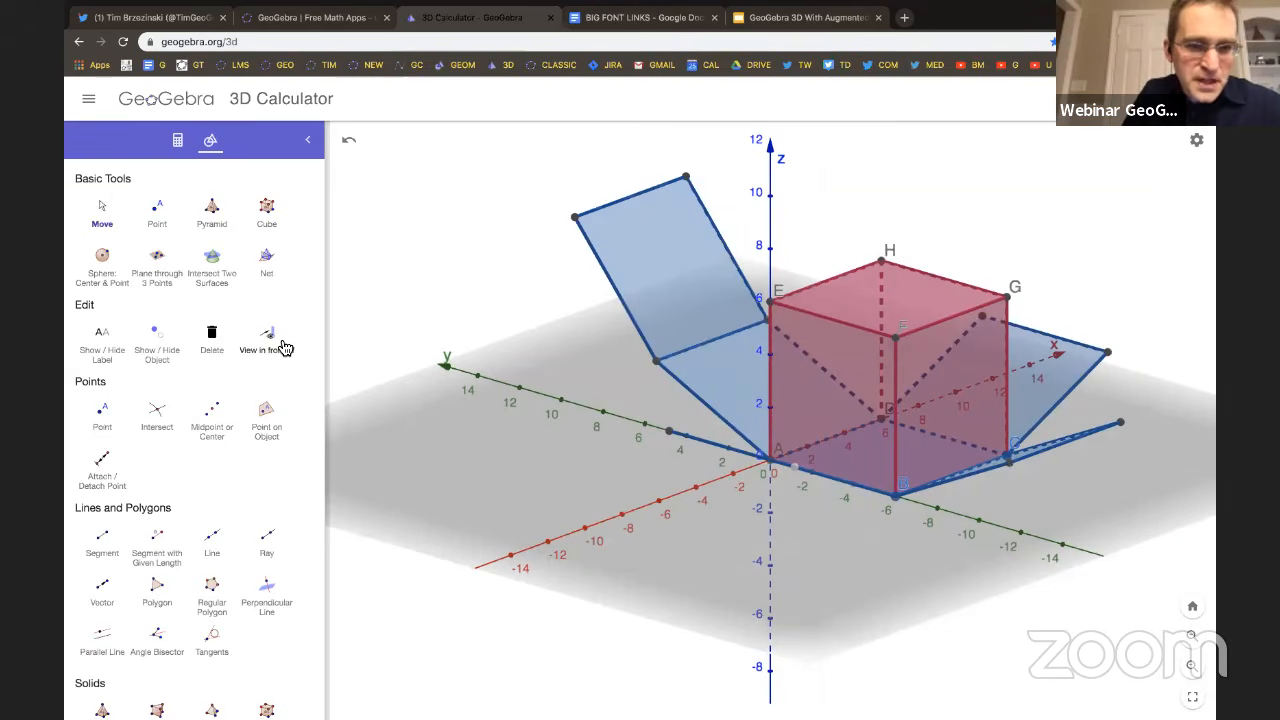
Look straight at three different net faces in turn with the View in front of tool, and return to the Move tool.
{"action": "scroll", "coordinate": [285, 346], "scroll_direction": "up", "scroll_amount": 5, "text": "ctrl"}
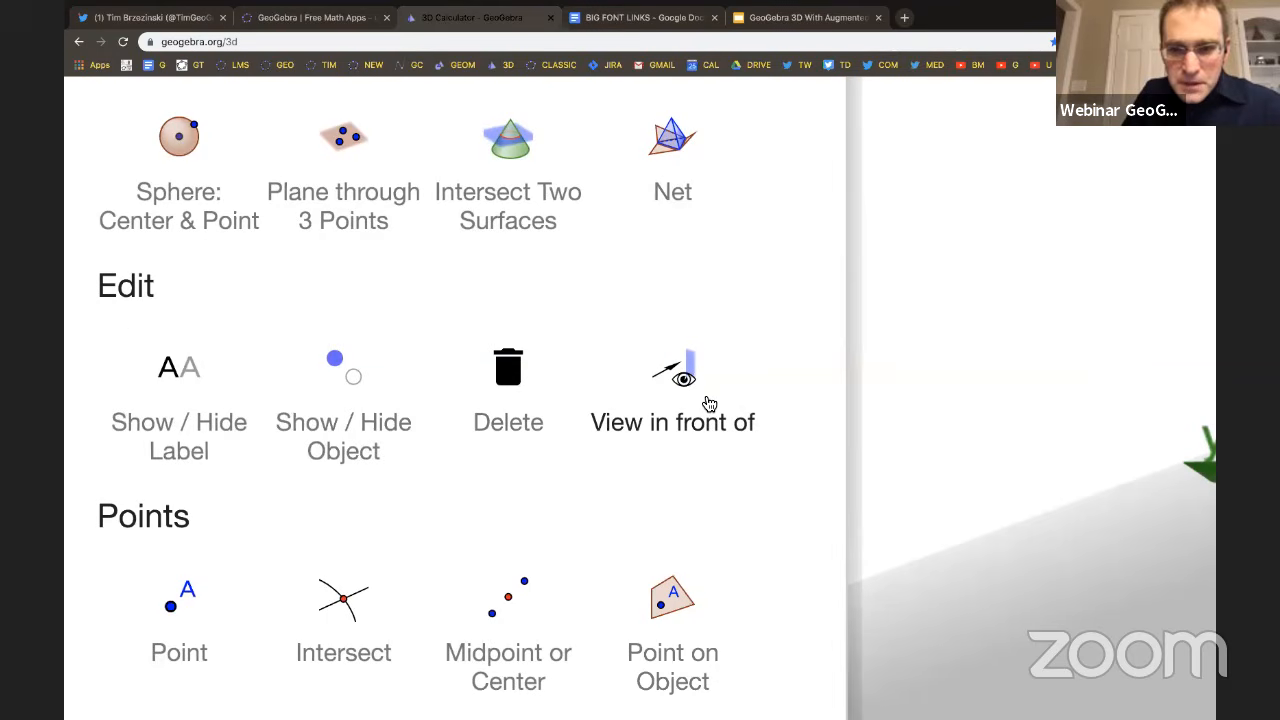
{"action": "left_click", "coordinate": [686, 390]}
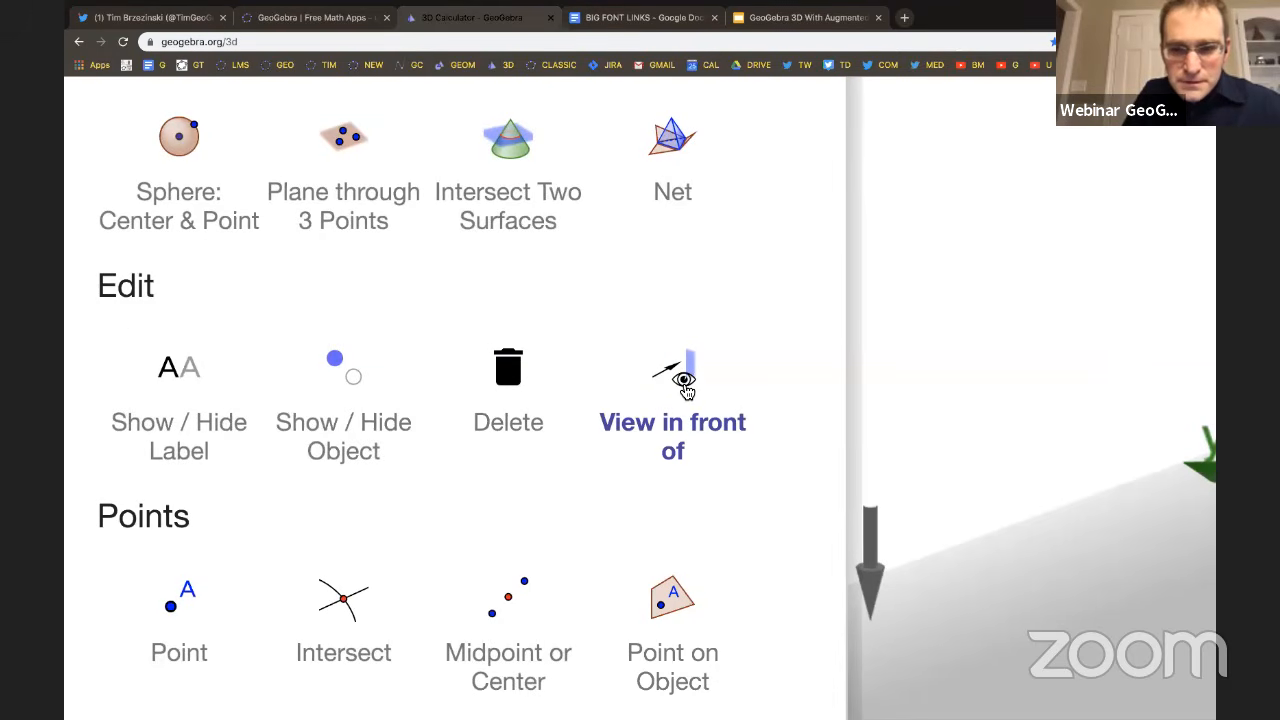
{"action": "scroll", "coordinate": [686, 390], "scroll_direction": "down", "scroll_amount": 5, "text": "ctrl"}
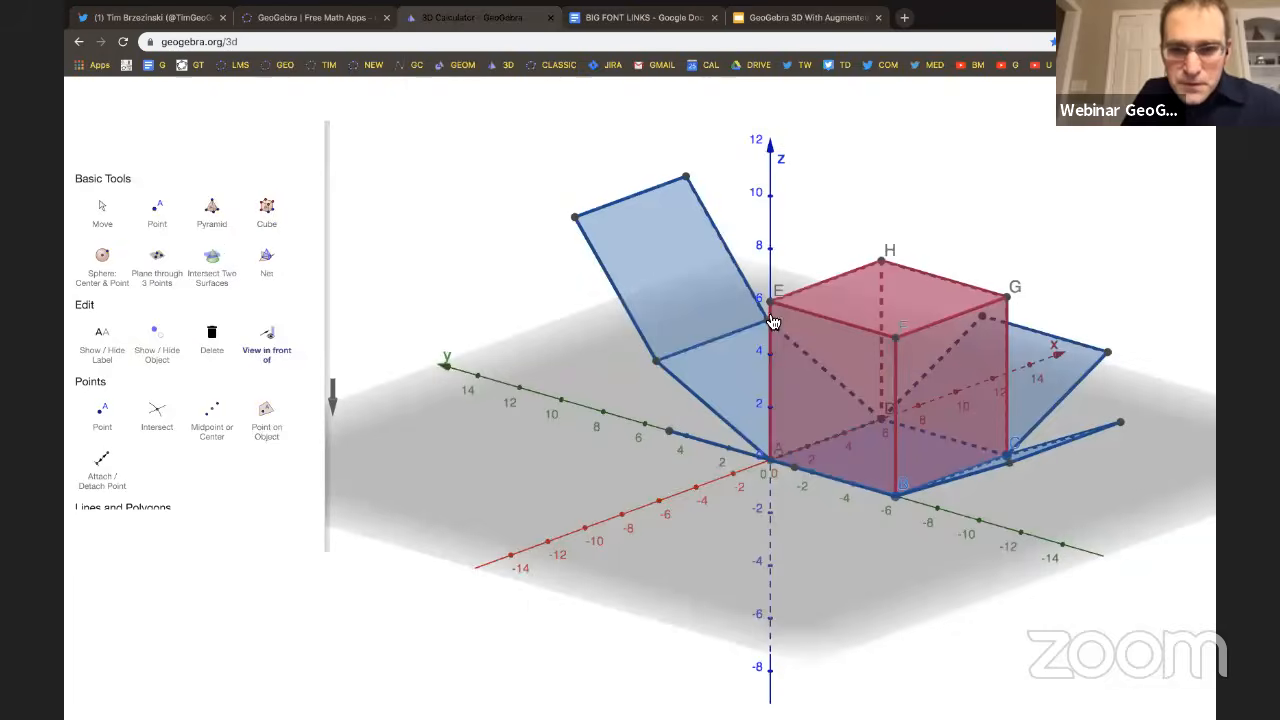
{"action": "left_click", "coordinate": [673, 265]}
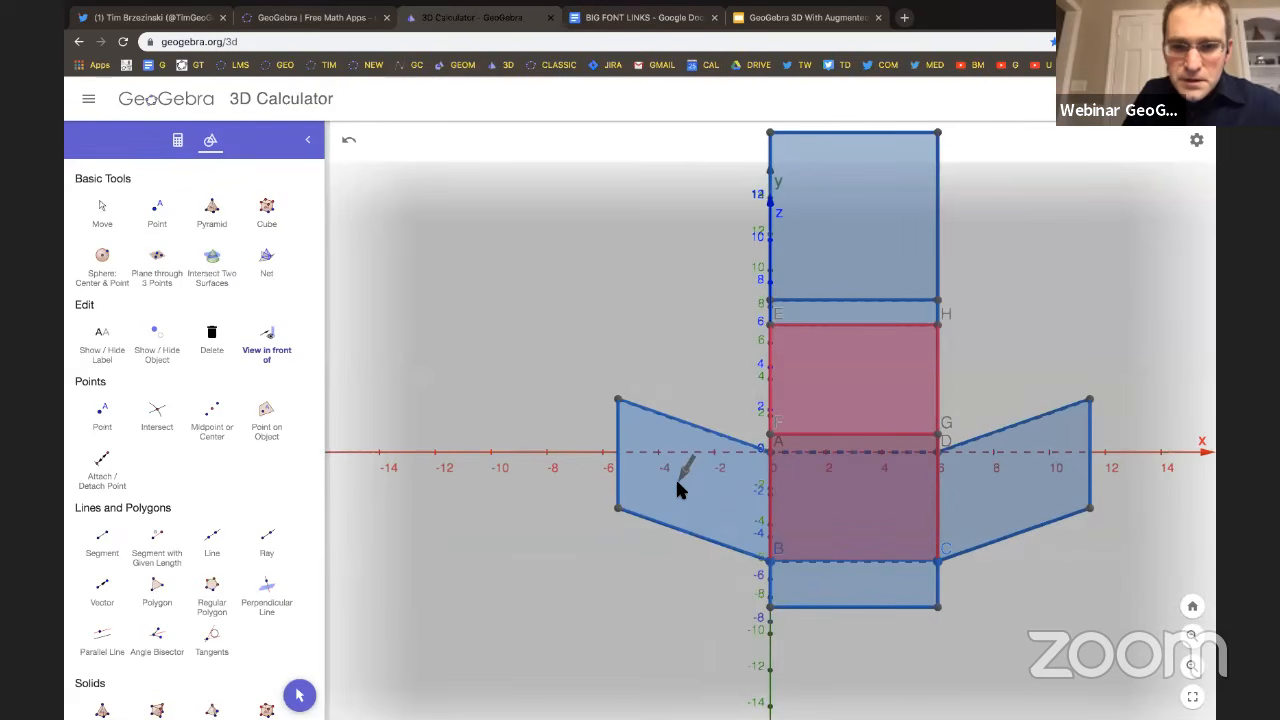
{"action": "left_click", "coordinate": [677, 483]}
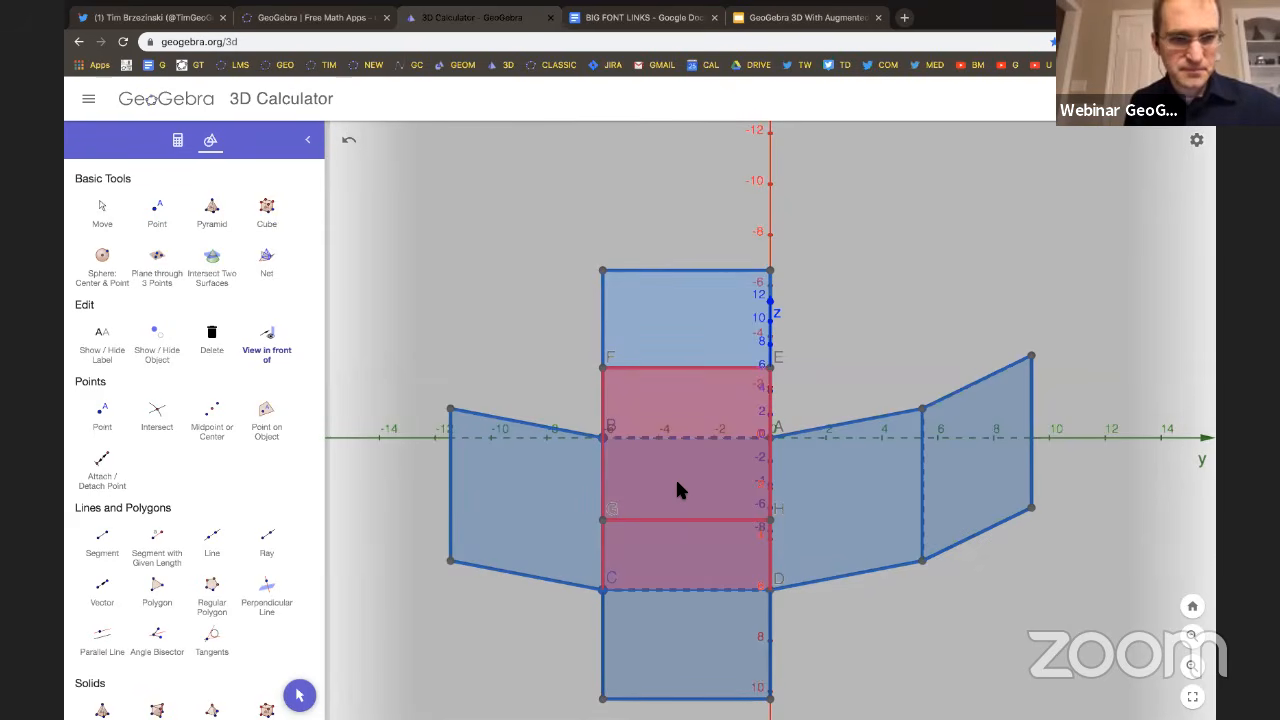
{"action": "left_click", "coordinate": [531, 489]}
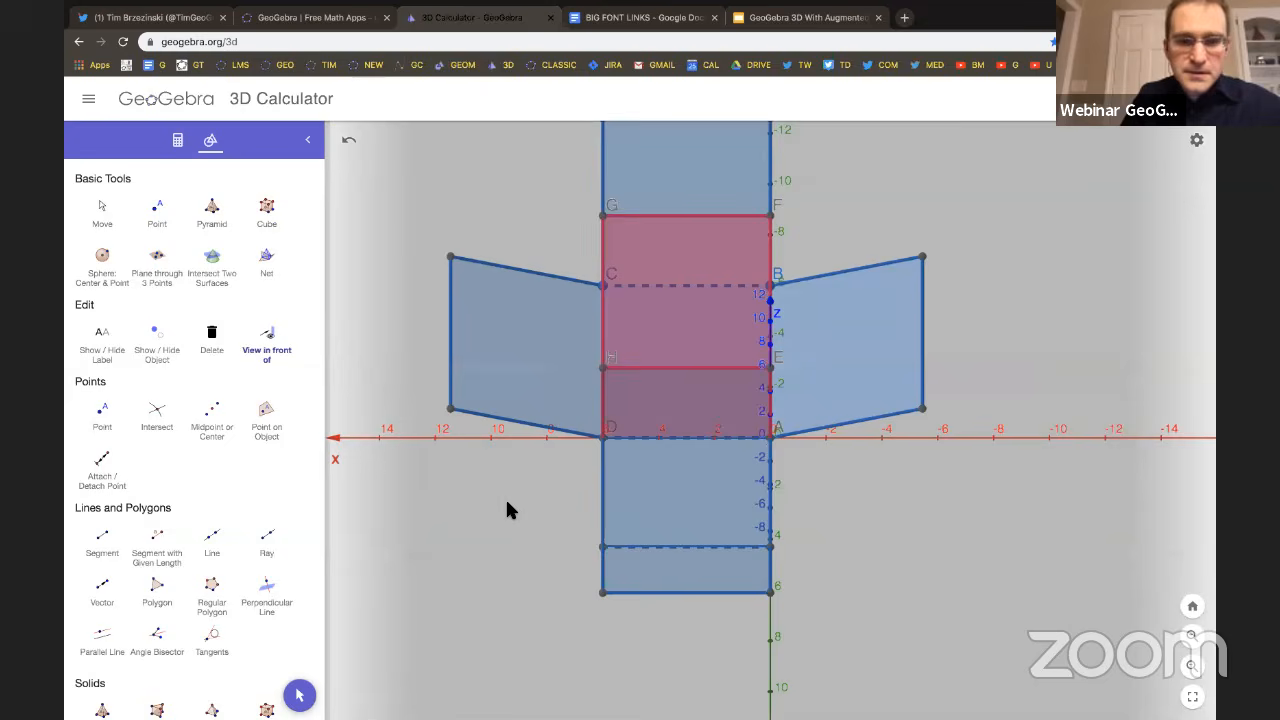
{"action": "left_click", "coordinate": [299, 695]}
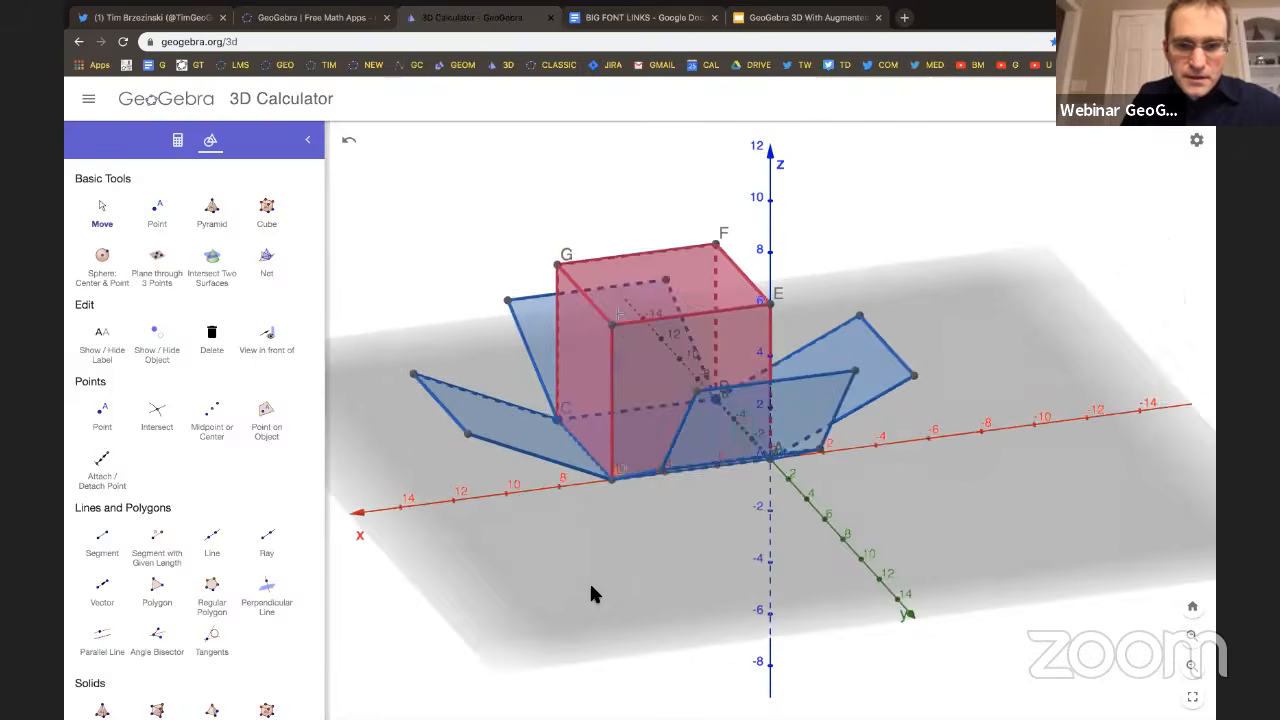
Hide the cube object a = Cube(A, B, C) from the algebra list so only the net's faces are drawn.
{"action": "left_click_drag", "start_coordinate": [590, 594], "coordinate": [677, 601]}
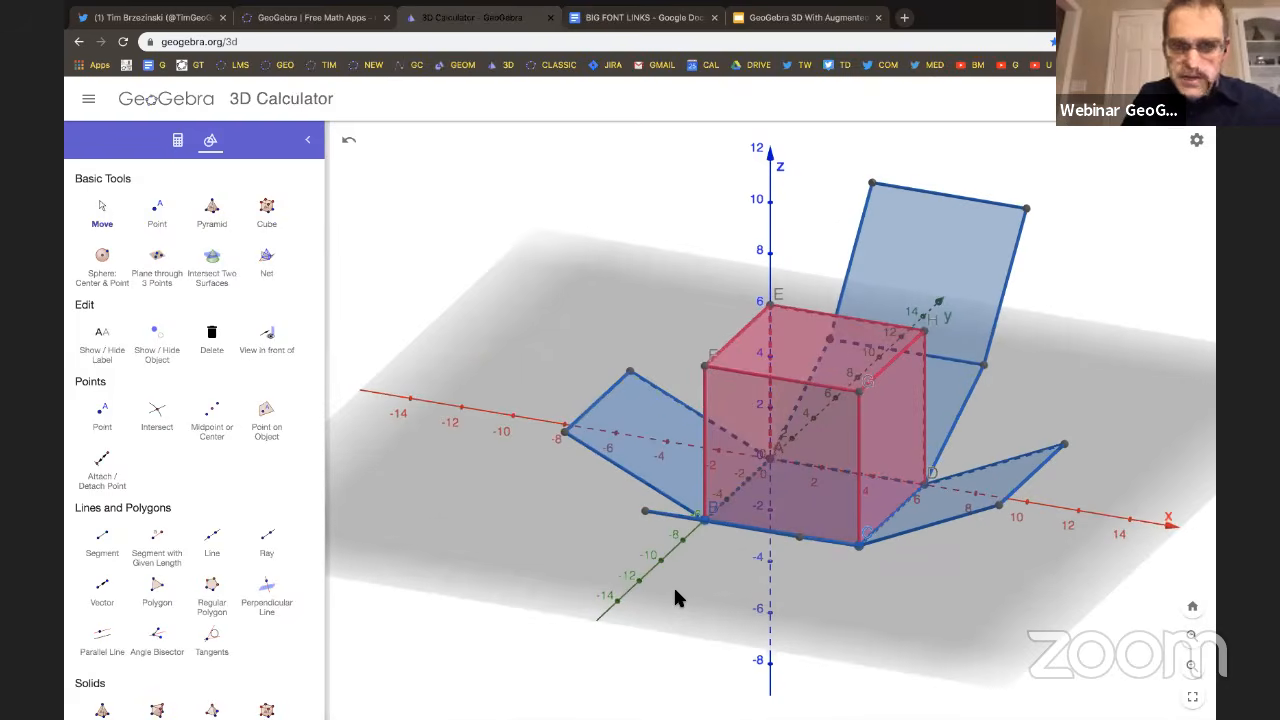
{"action": "left_click", "coordinate": [177, 141]}
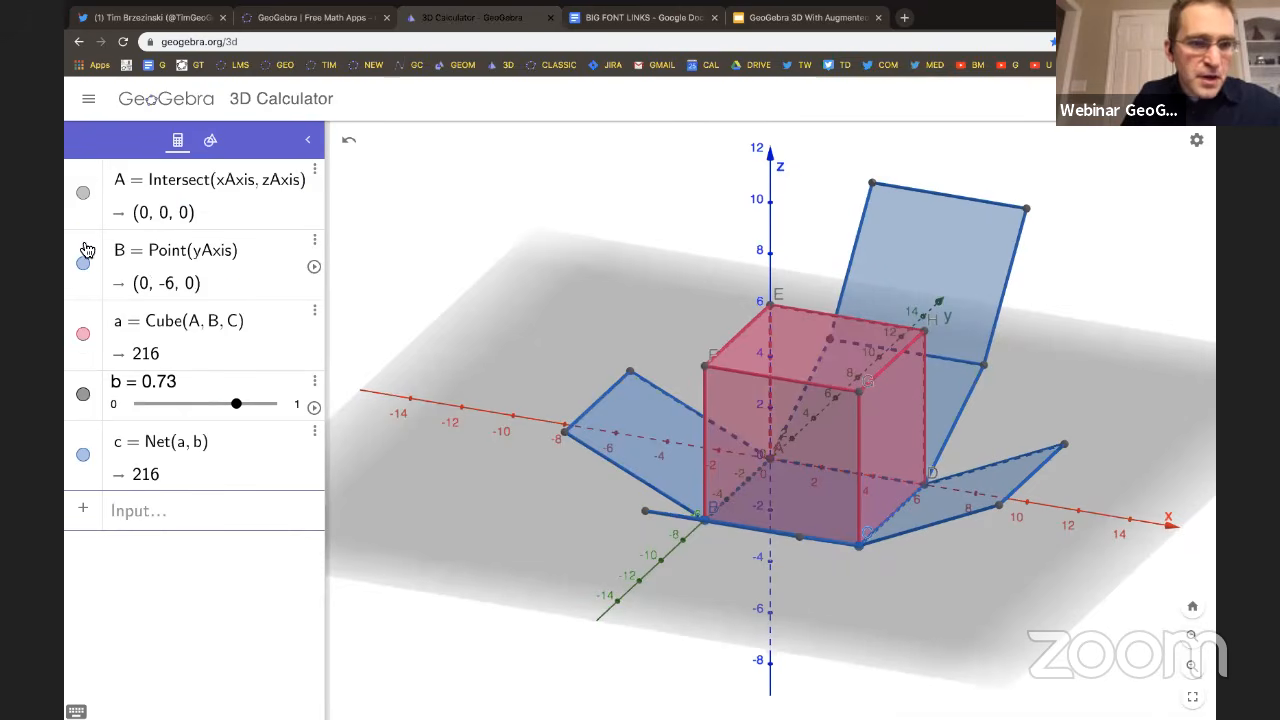
{"action": "left_click", "coordinate": [84, 337]}
{"action": "left_click", "coordinate": [84, 337]}
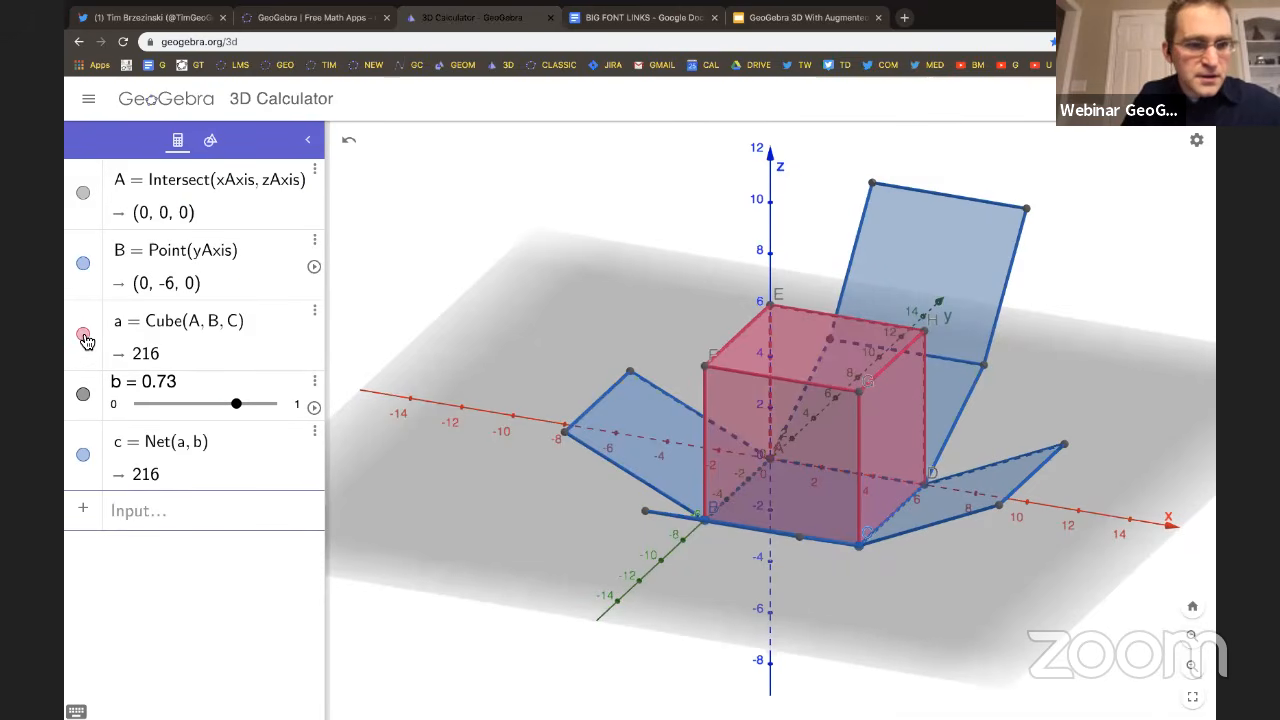
{"action": "left_click", "coordinate": [84, 337]}
{"action": "left_click", "coordinate": [84, 337]}
{"action": "left_click", "coordinate": [84, 337]}
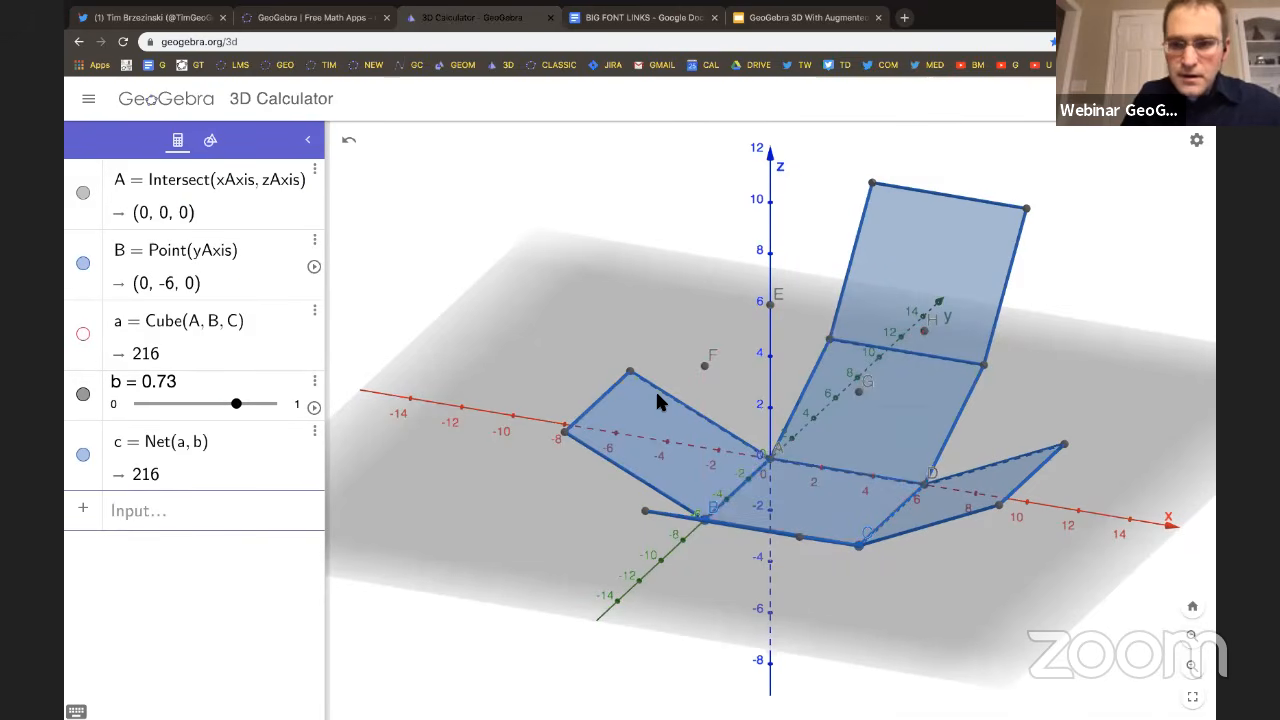
Open the settings of the leftover cube vertex F and turn off Show Object to hide it.
{"action": "mouse_move", "coordinate": [655, 326]}
{"action": "left_mouse_down"}
{"action": "mouse_move", "coordinate": [630, 313]}
{"action": "mouse_move", "coordinate": [639, 318]}
{"action": "left_mouse_up"}
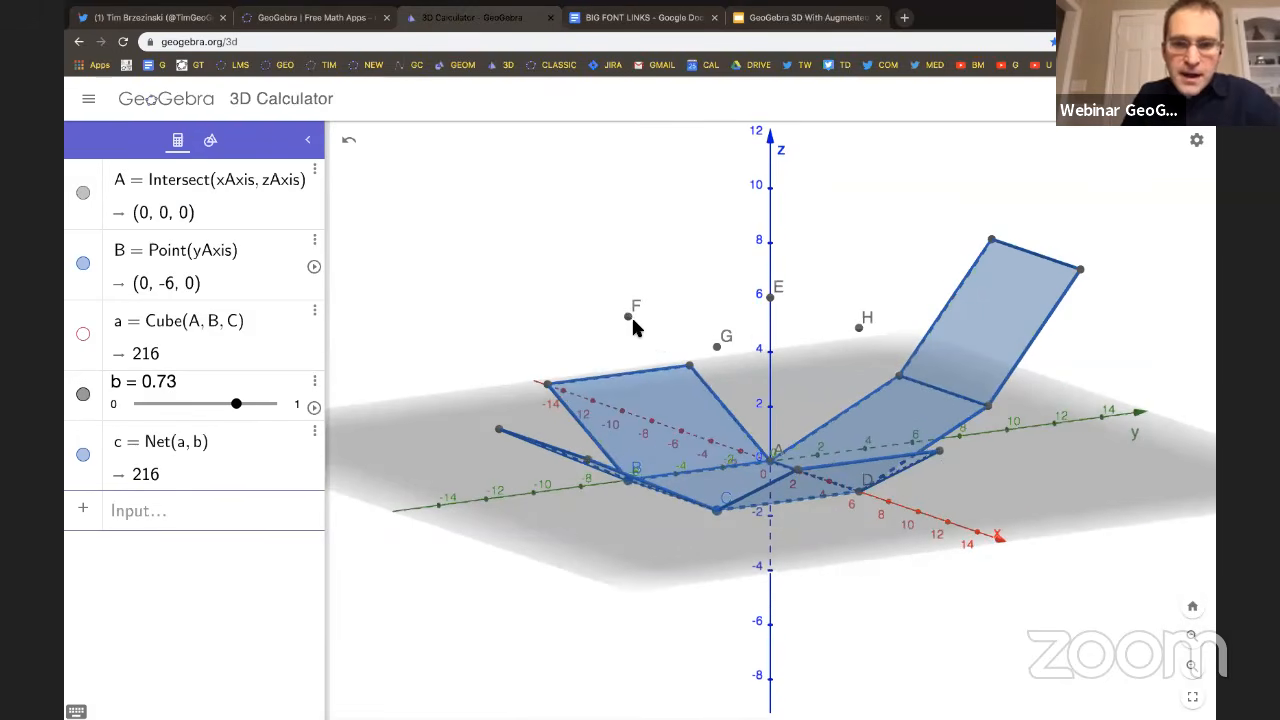
{"action": "left_click", "coordinate": [628, 315]}
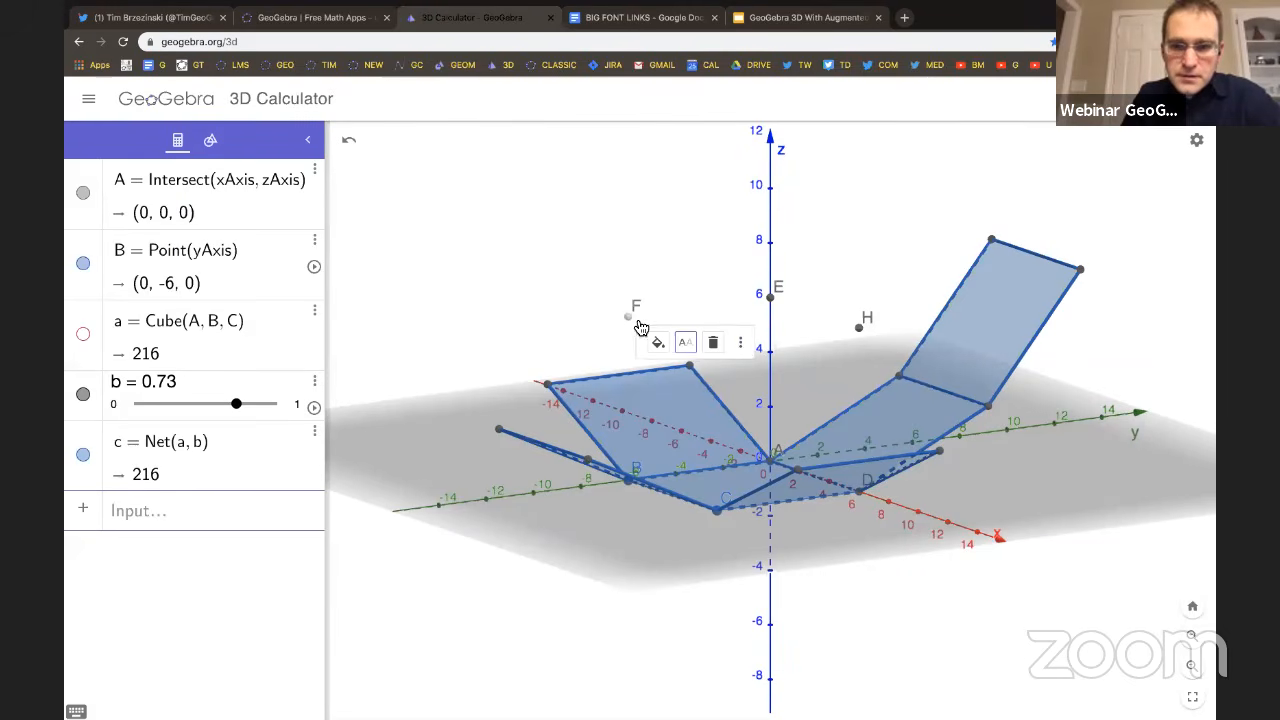
{"action": "left_click", "coordinate": [740, 342]}
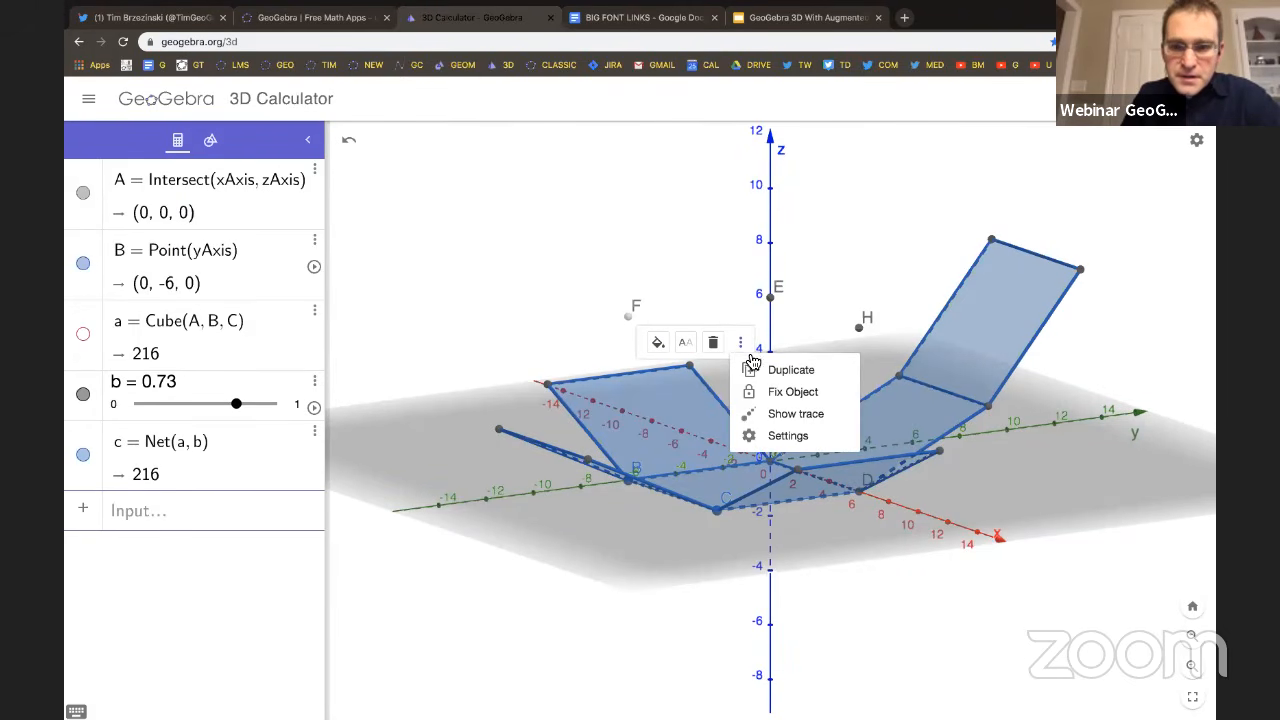
{"action": "left_click", "coordinate": [776, 437]}
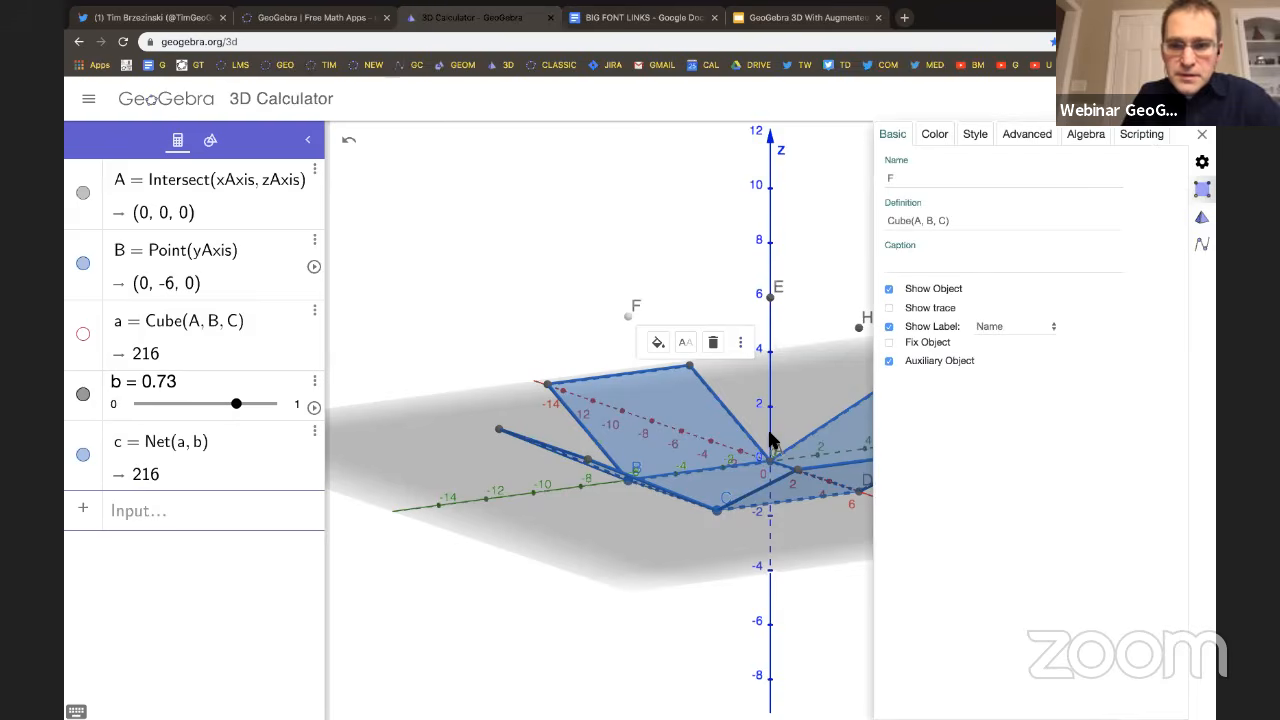
{"action": "left_click", "coordinate": [890, 290]}
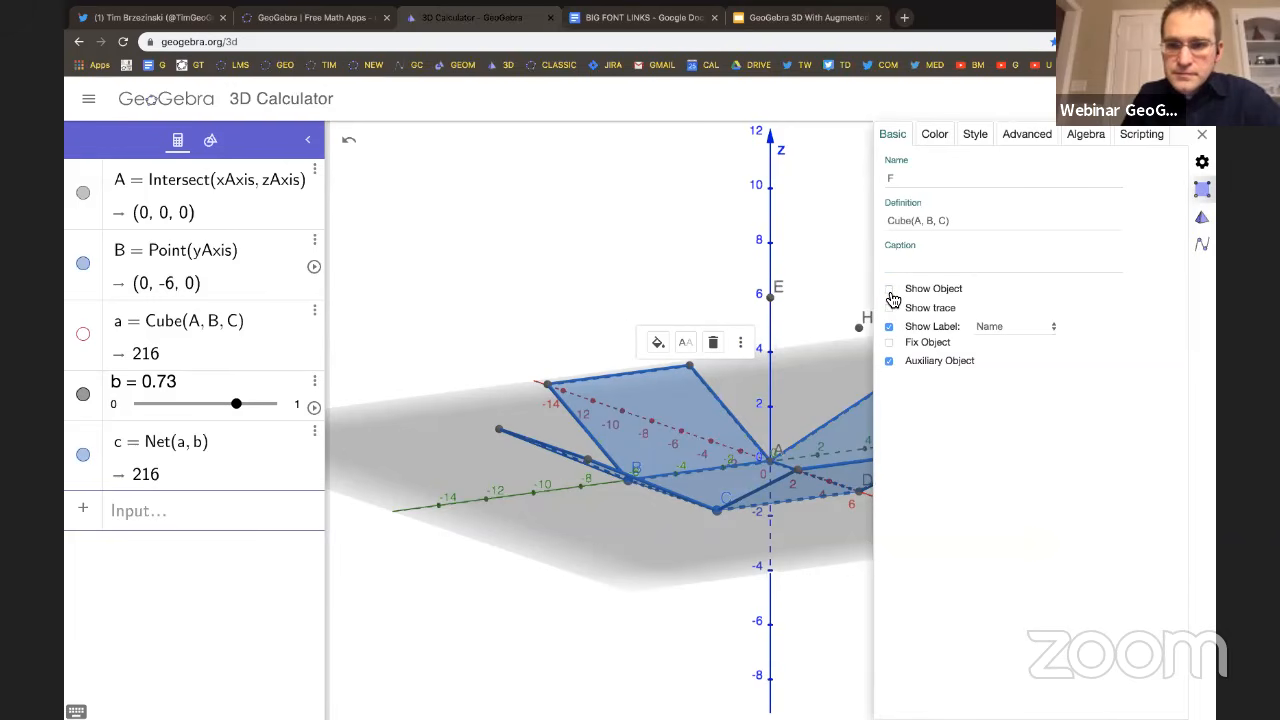
Hide the remaining upper cube vertices E, G and H by turning off Show Object, and close the settings.
{"action": "left_click", "coordinate": [772, 297]}
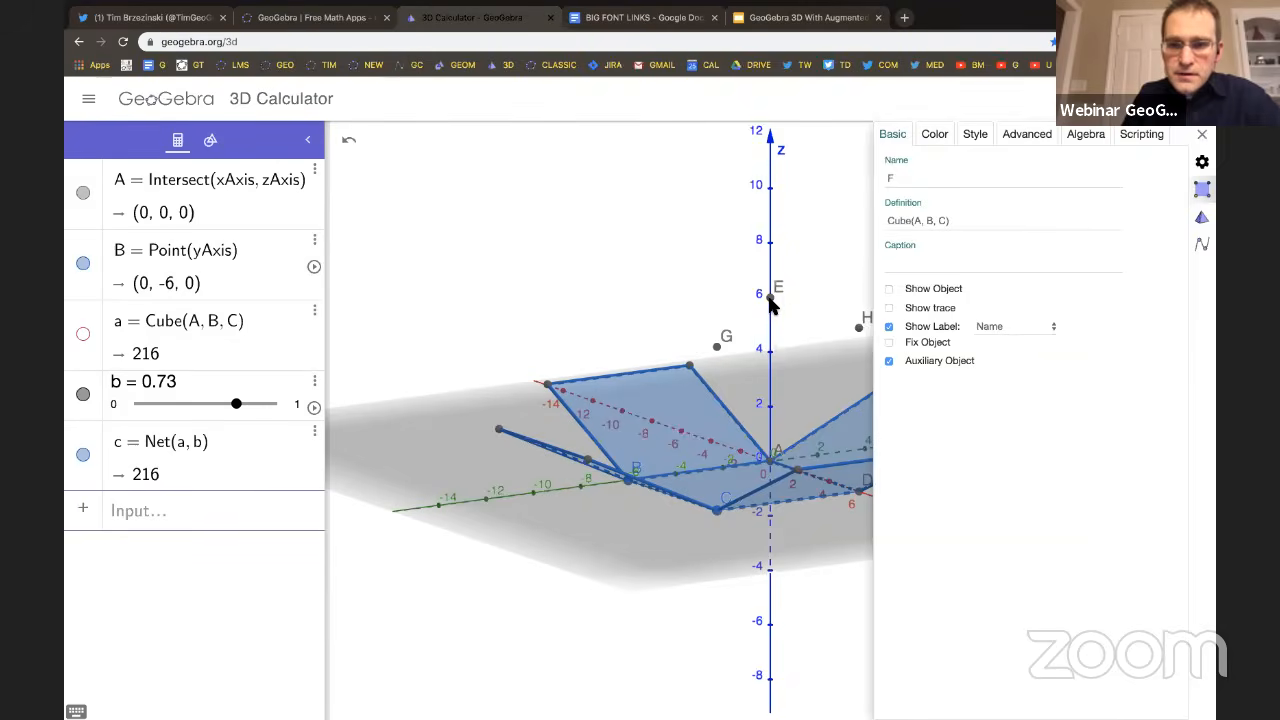
{"action": "left_click", "coordinate": [891, 290]}
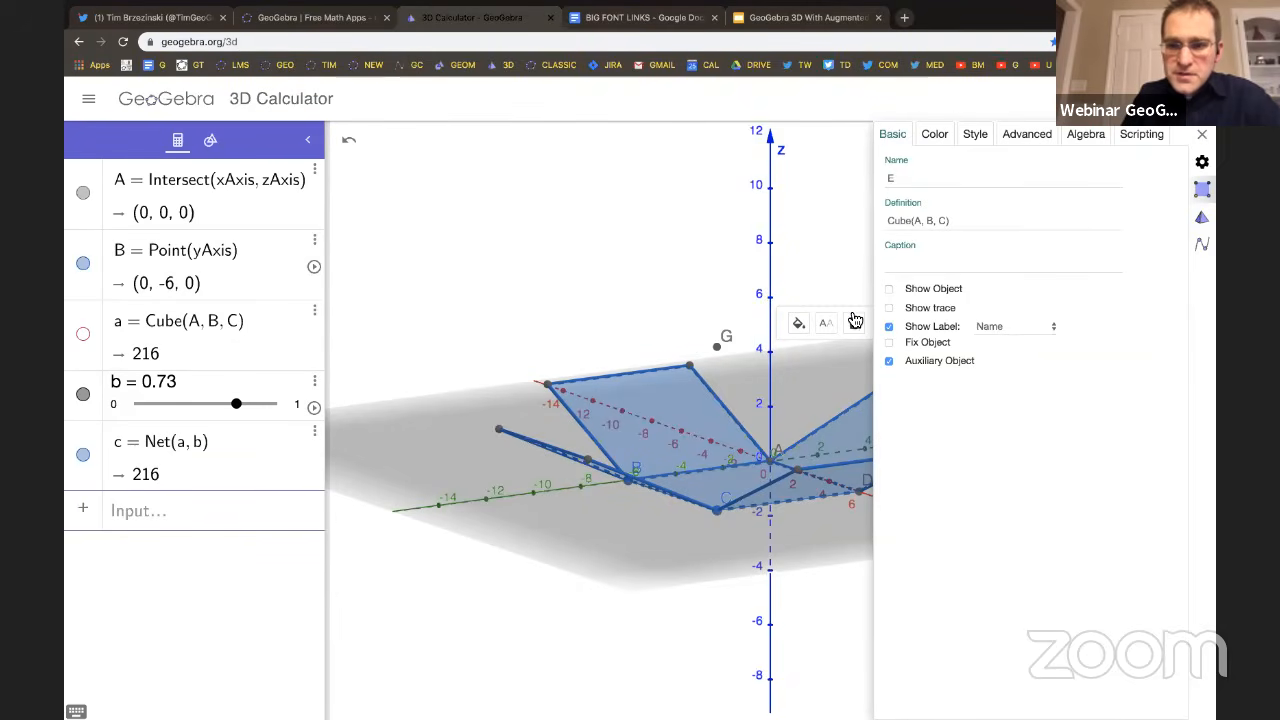
{"action": "left_click", "coordinate": [717, 347]}
{"action": "left_click", "coordinate": [889, 290]}
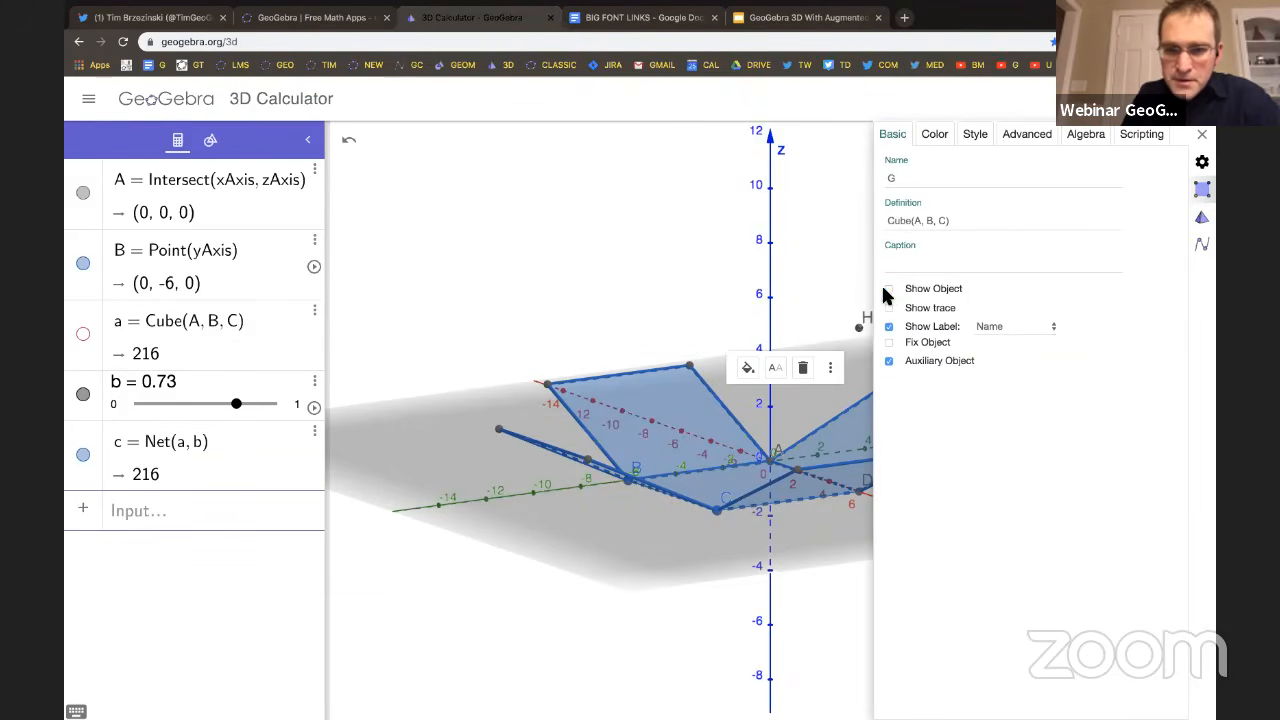
{"action": "left_click", "coordinate": [862, 318]}
{"action": "left_click", "coordinate": [889, 289]}
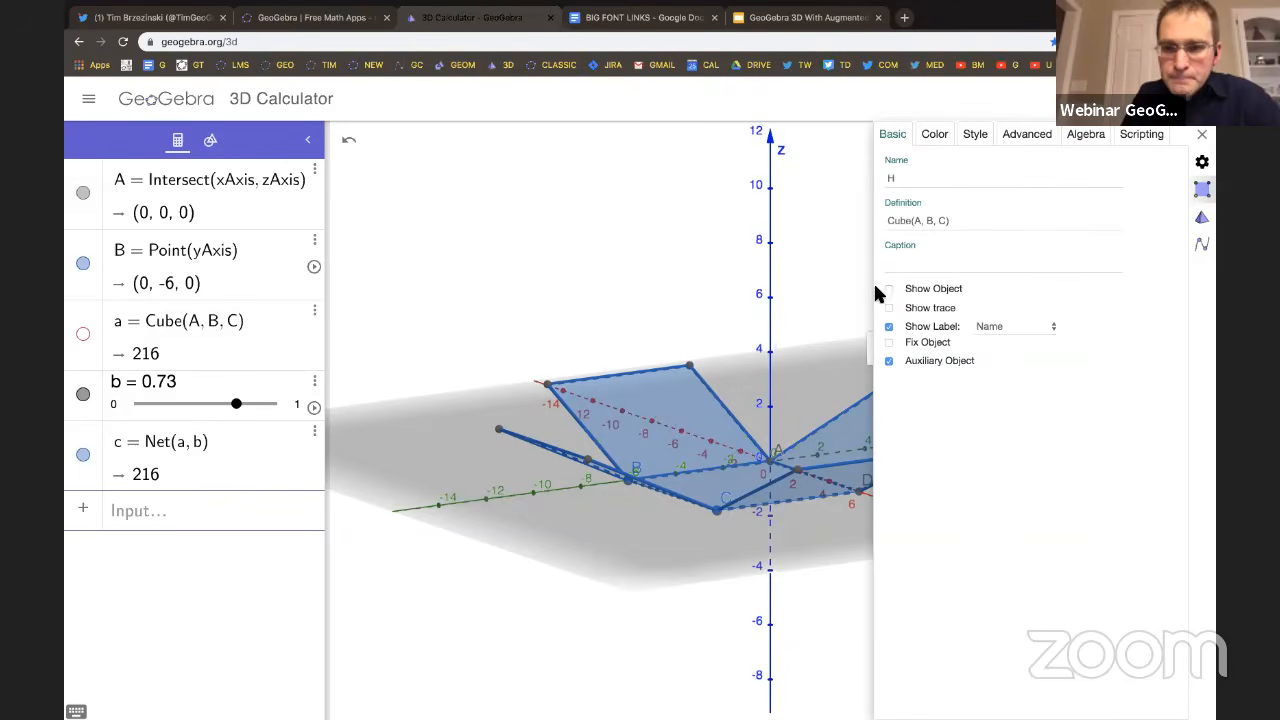
{"action": "left_click", "coordinate": [803, 282]}
{"action": "left_click", "coordinate": [1201, 134]}
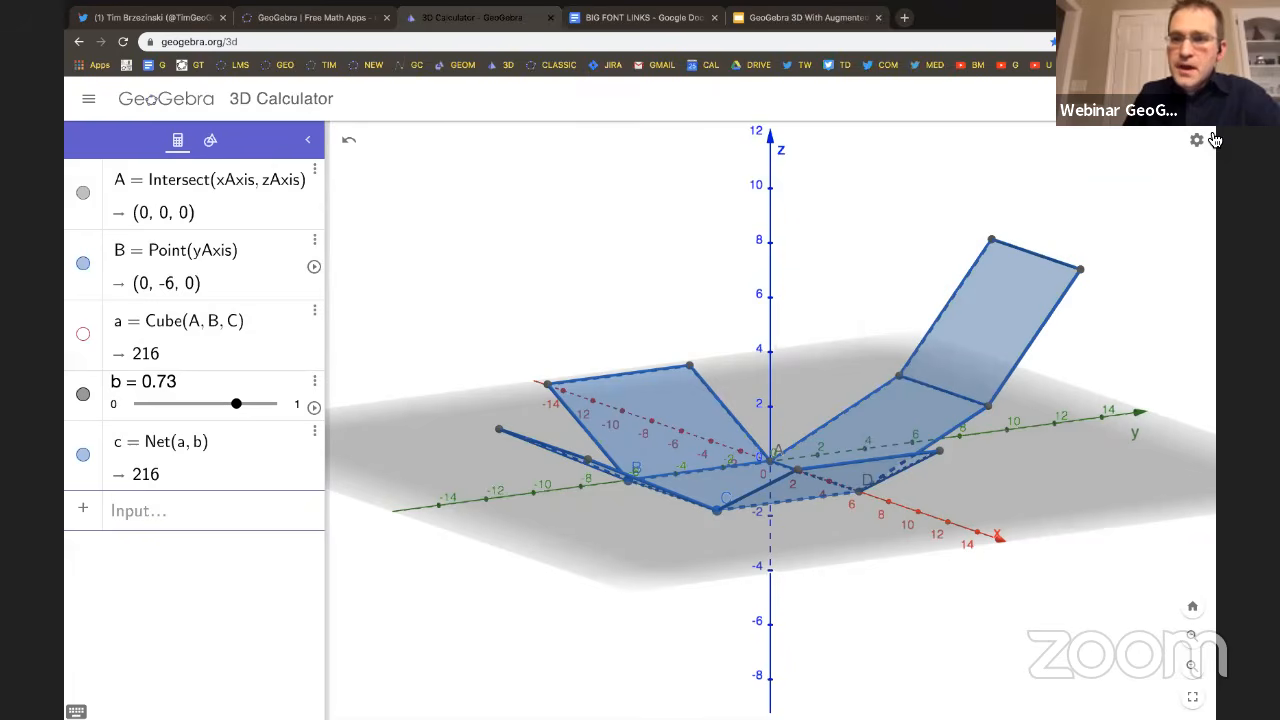
Fold and unfold the net by moving one of its free corners, ending at b = 0.75.
{"action": "left_click_drag", "start_coordinate": [1105, 143], "coordinate": [1093, 151]}
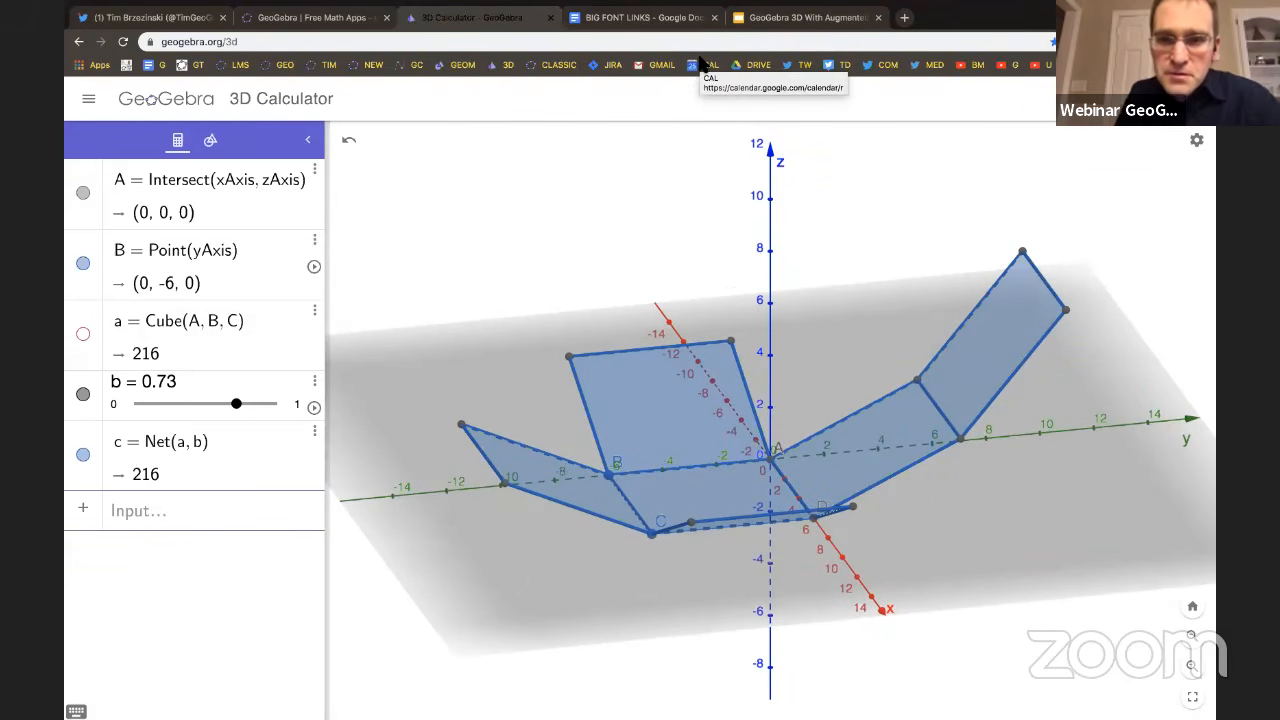
{"action": "left_click_drag", "start_coordinate": [851, 509], "coordinate": [805, 428]}
{"action": "left_click_drag", "start_coordinate": [984, 513], "coordinate": [977, 519]}
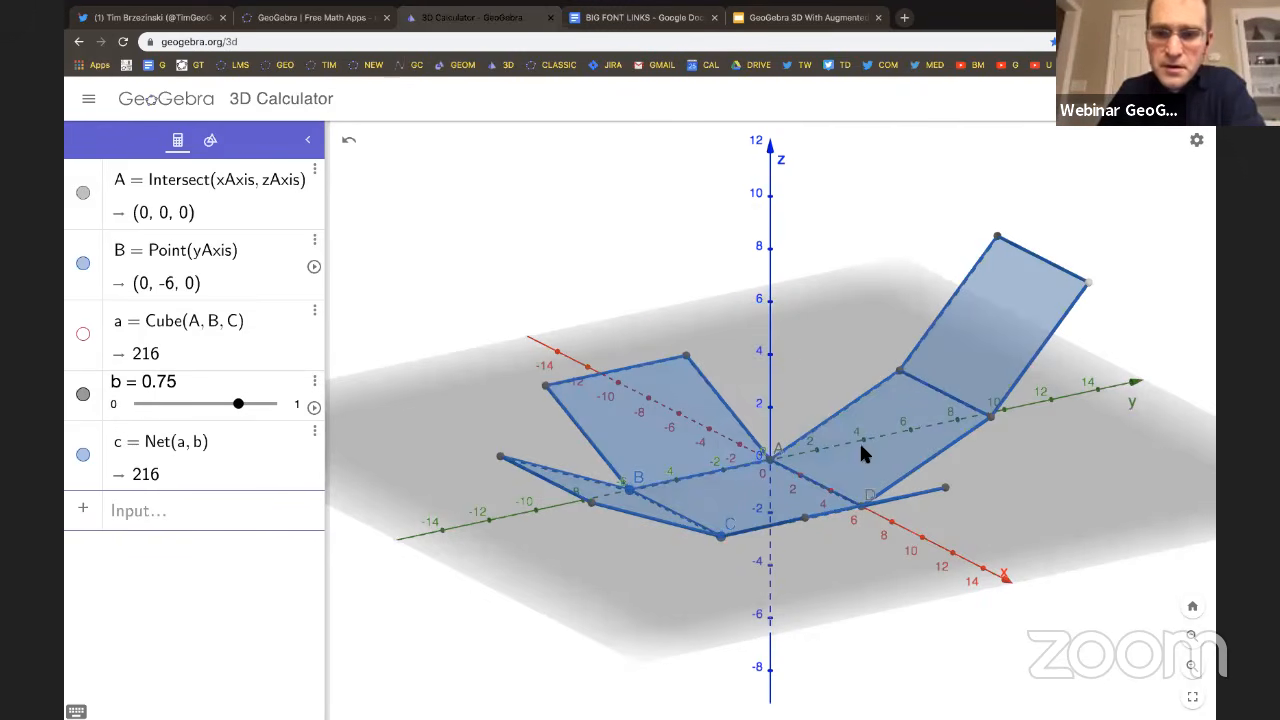
{"action": "left_click_drag", "start_coordinate": [851, 562], "coordinate": [863, 562]}
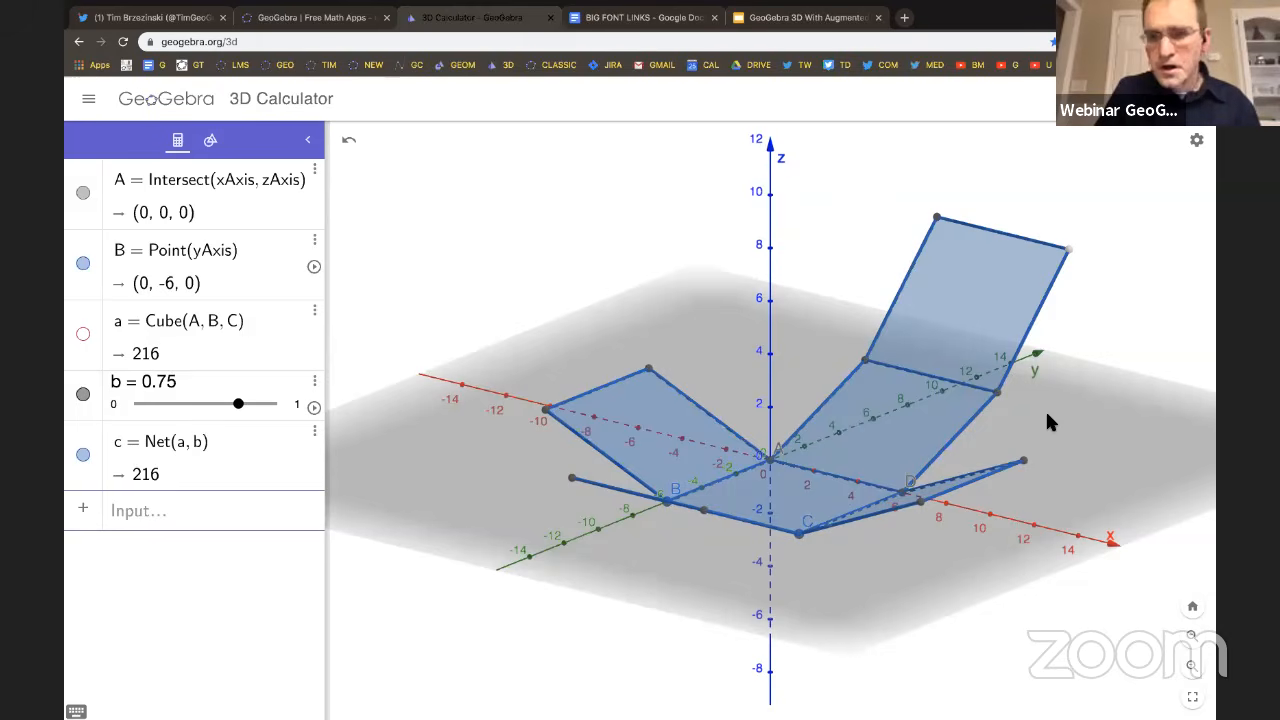
{"action": "left_click_drag", "start_coordinate": [1046, 410], "coordinate": [1032, 408]}
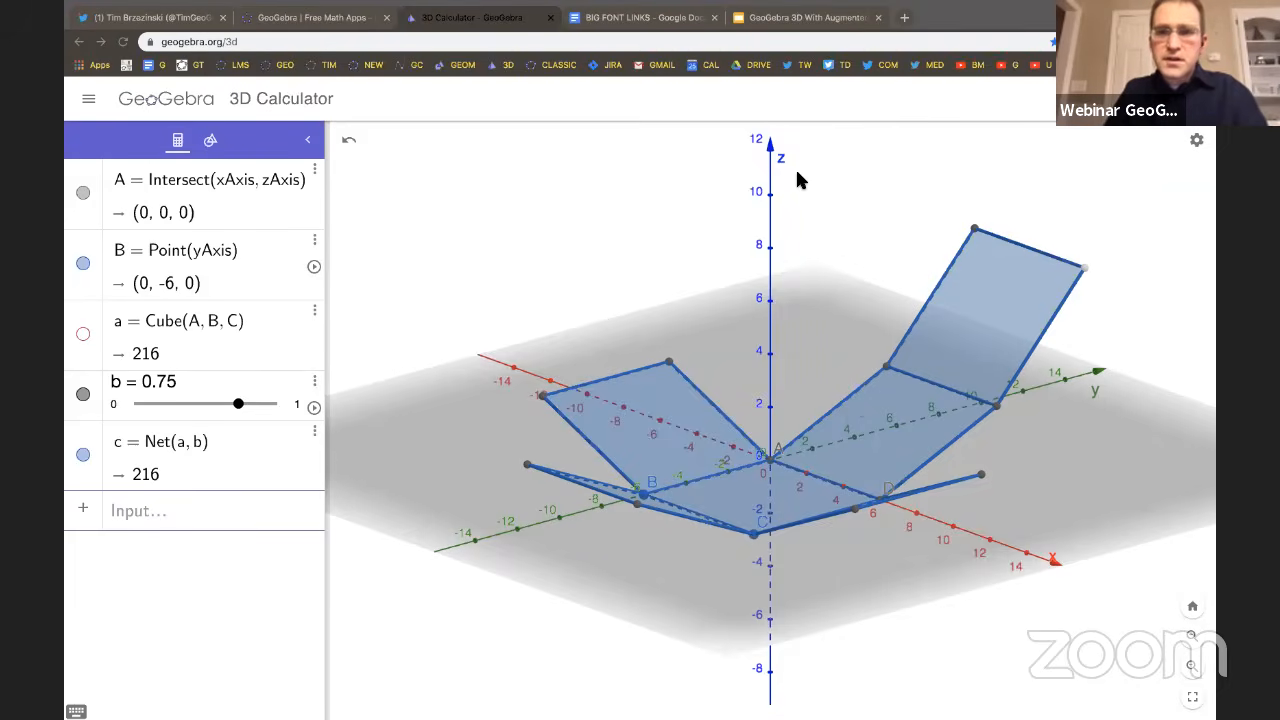
Take the browser out of full screen and fold the net further to b = 0.56 by its outer corner.
{"action": "mouse_move", "coordinate": [96, 18]}
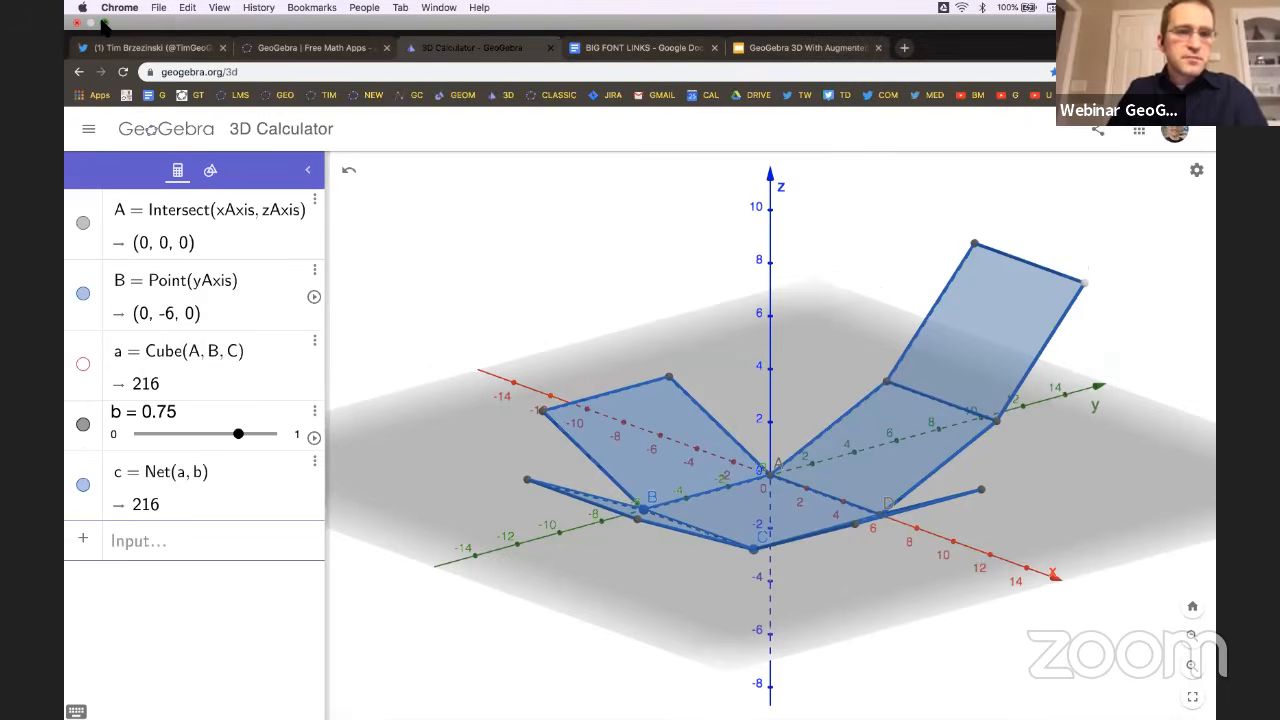
{"action": "left_click", "coordinate": [103, 21]}
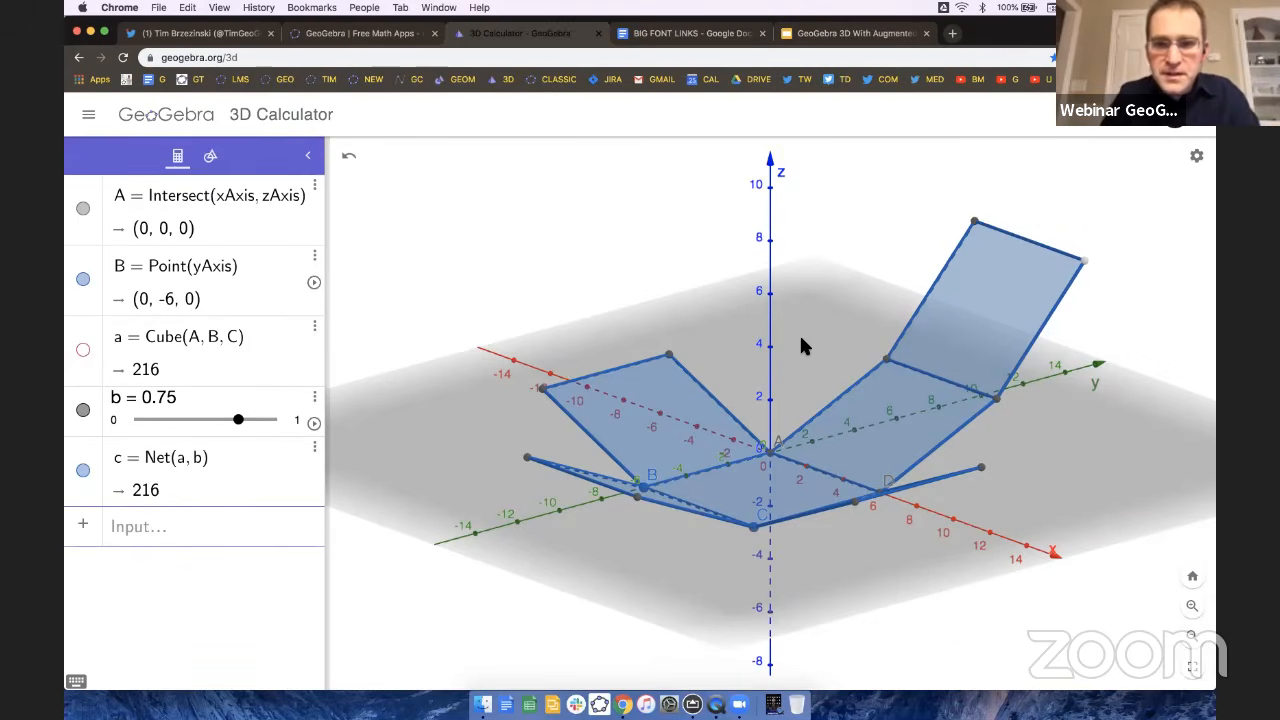
{"action": "left_click_drag", "start_coordinate": [801, 336], "coordinate": [805, 336]}
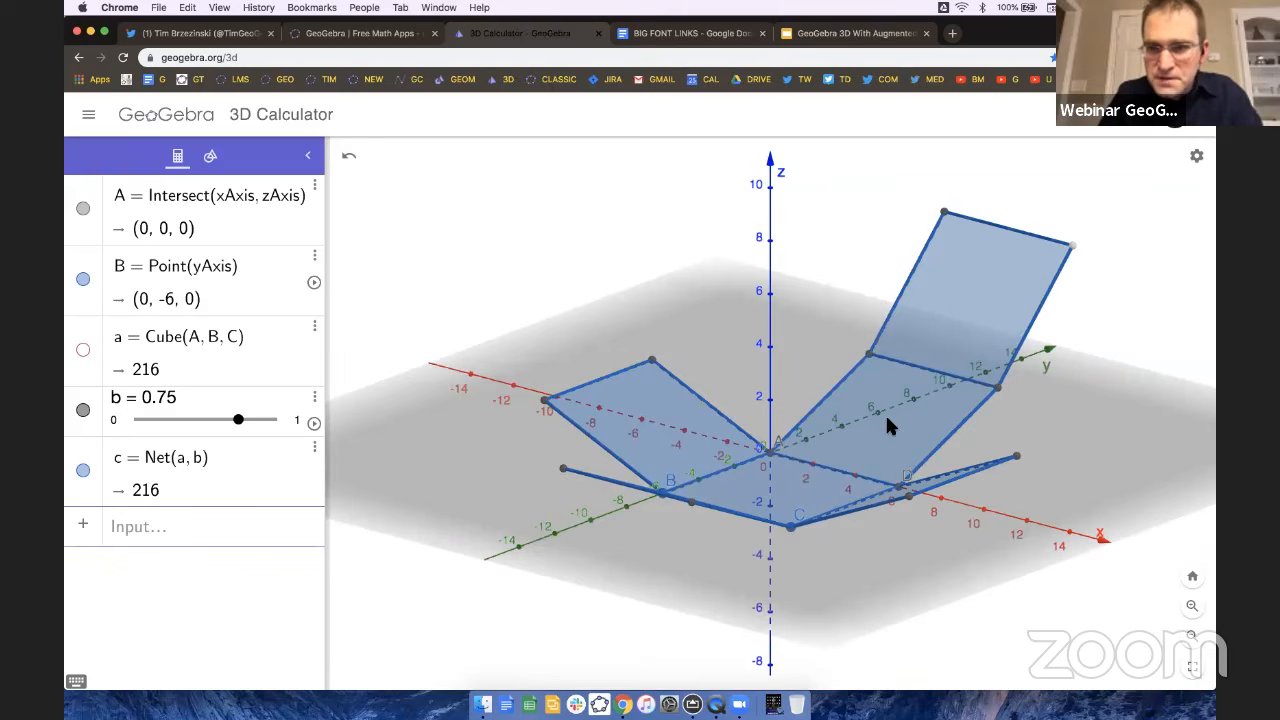
{"action": "left_click_drag", "start_coordinate": [1074, 245], "coordinate": [853, 289]}
{"action": "left_click_drag", "start_coordinate": [967, 256], "coordinate": [1035, 299]}
{"action": "left_click_drag", "start_coordinate": [721, 299], "coordinate": [733, 302]}
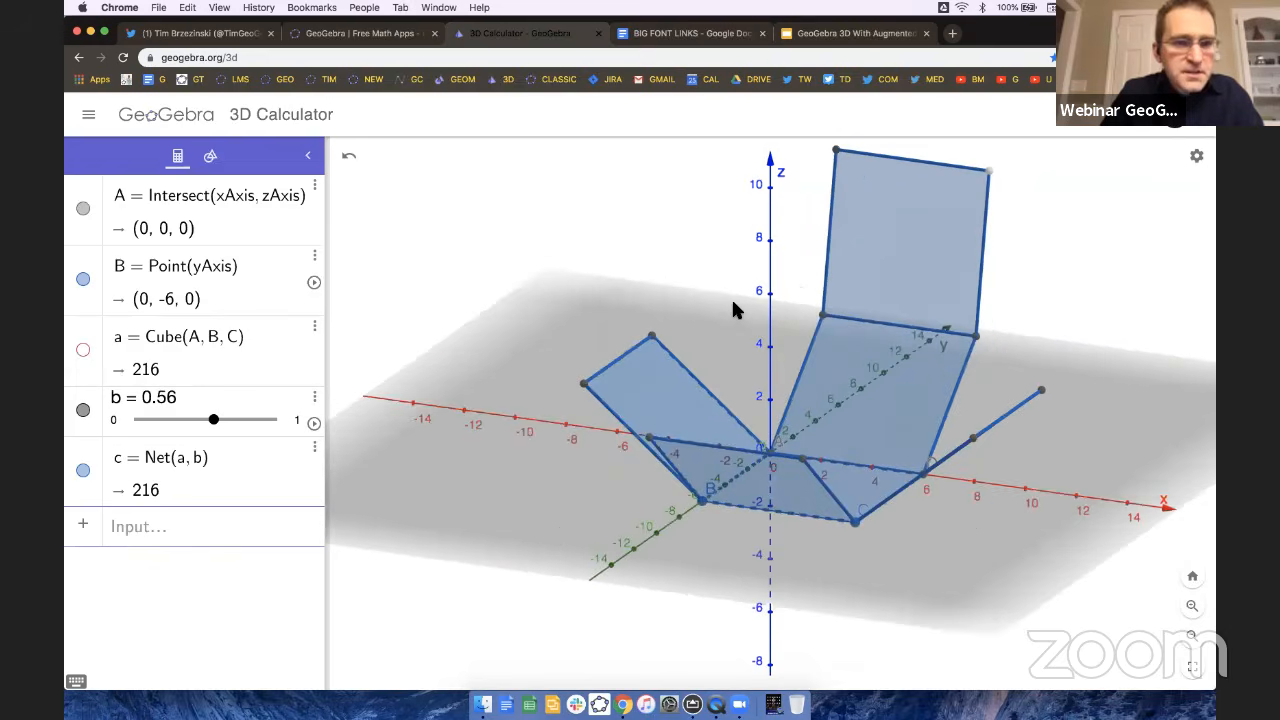
Show the tool list and examine the Sphere: Center & Point tool among the basic tools.
{"action": "left_click", "coordinate": [210, 156]}
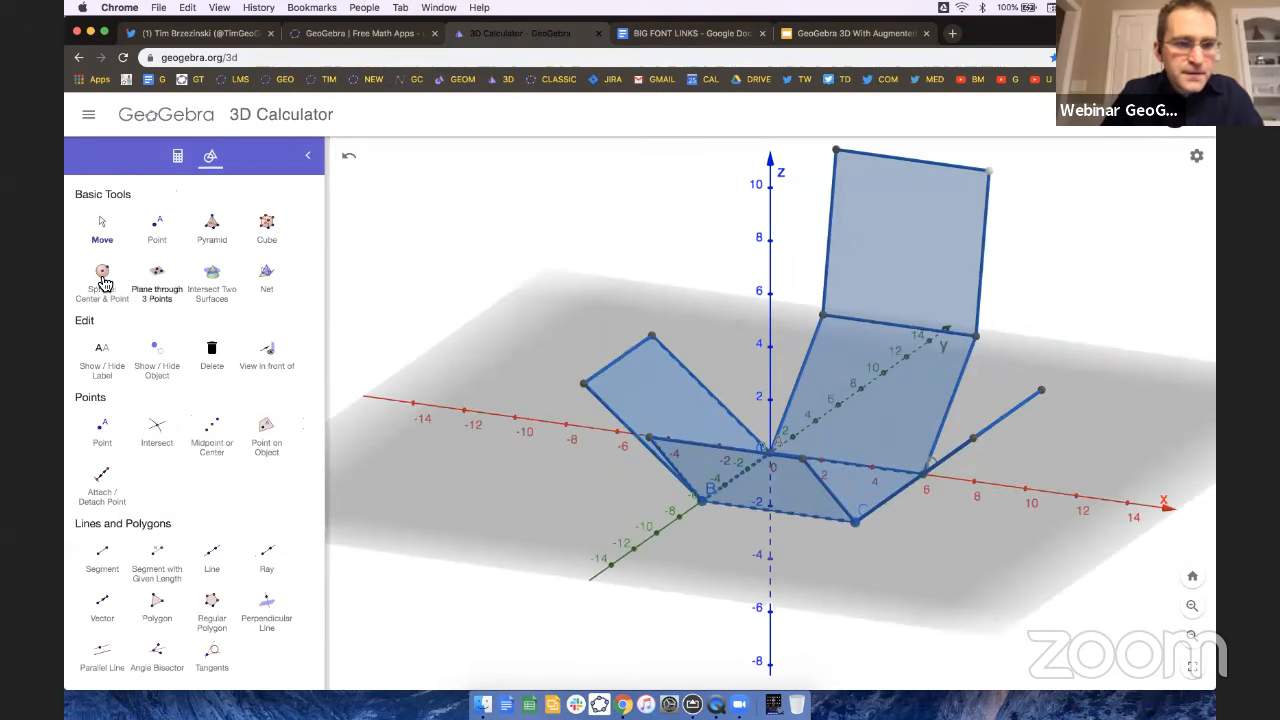
{"action": "scroll", "coordinate": [106, 281], "scroll_direction": "up", "scroll_amount": 5, "text": "ctrl"}
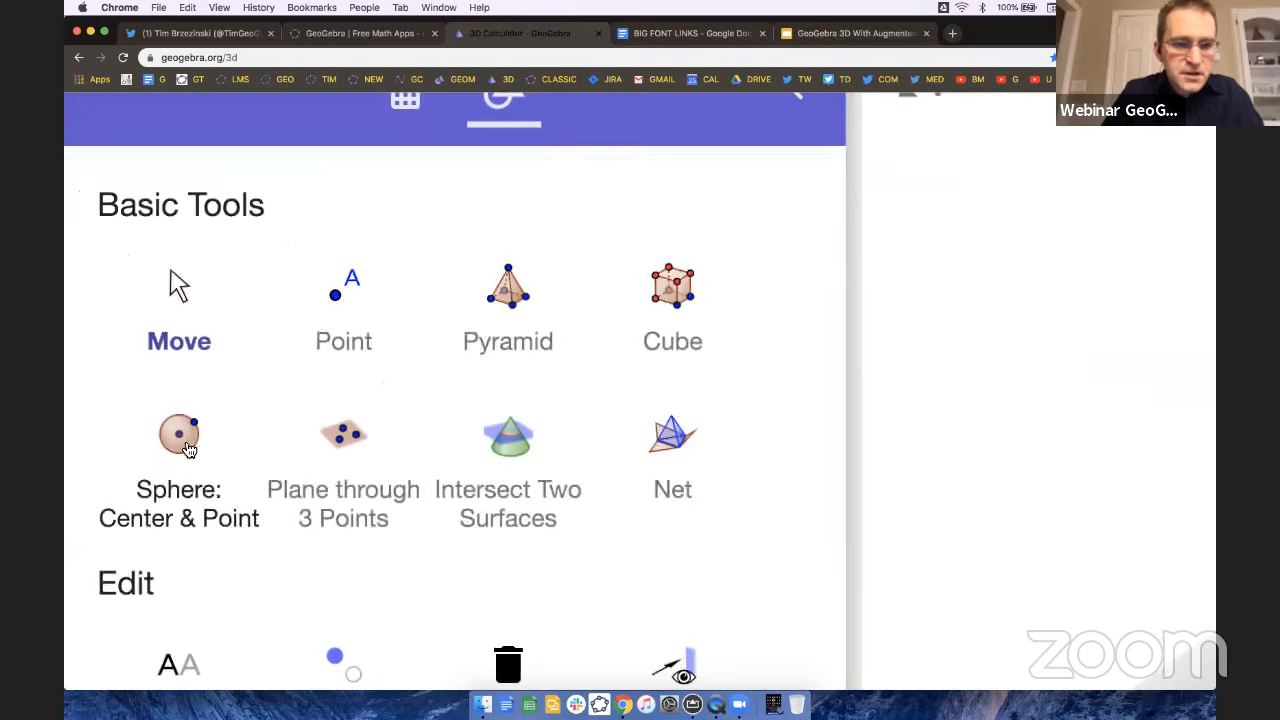
{"action": "scroll", "coordinate": [217, 443], "scroll_direction": "down", "scroll_amount": 5, "text": "ctrl"}
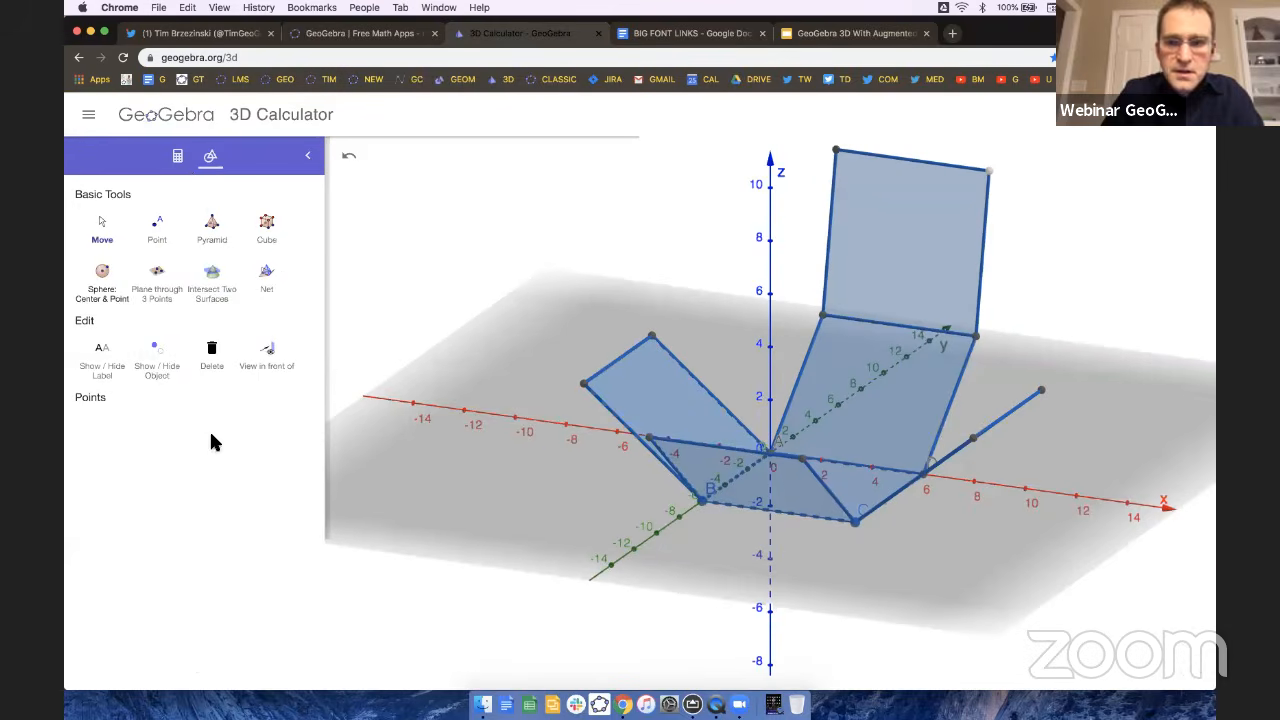
Clear the construction by deleting net c, slider b, cube a and the points B and A.
{"action": "left_click", "coordinate": [185, 164]}
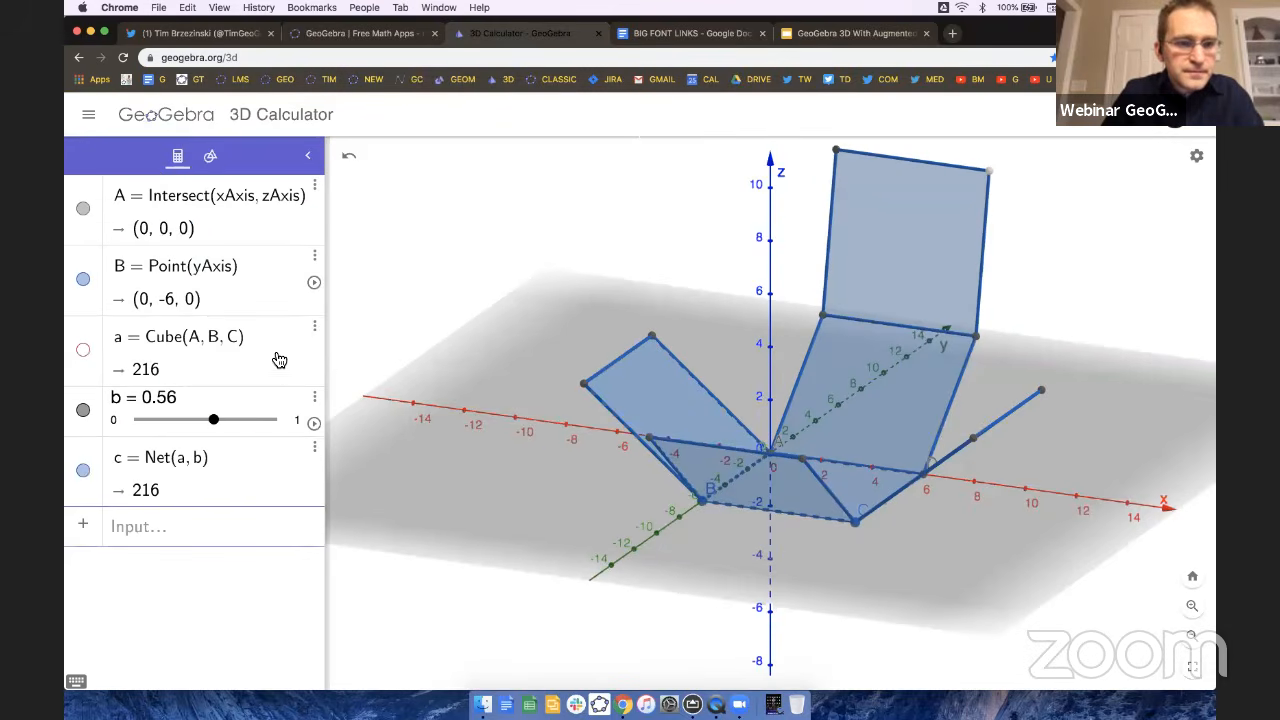
{"action": "left_click", "coordinate": [318, 449]}
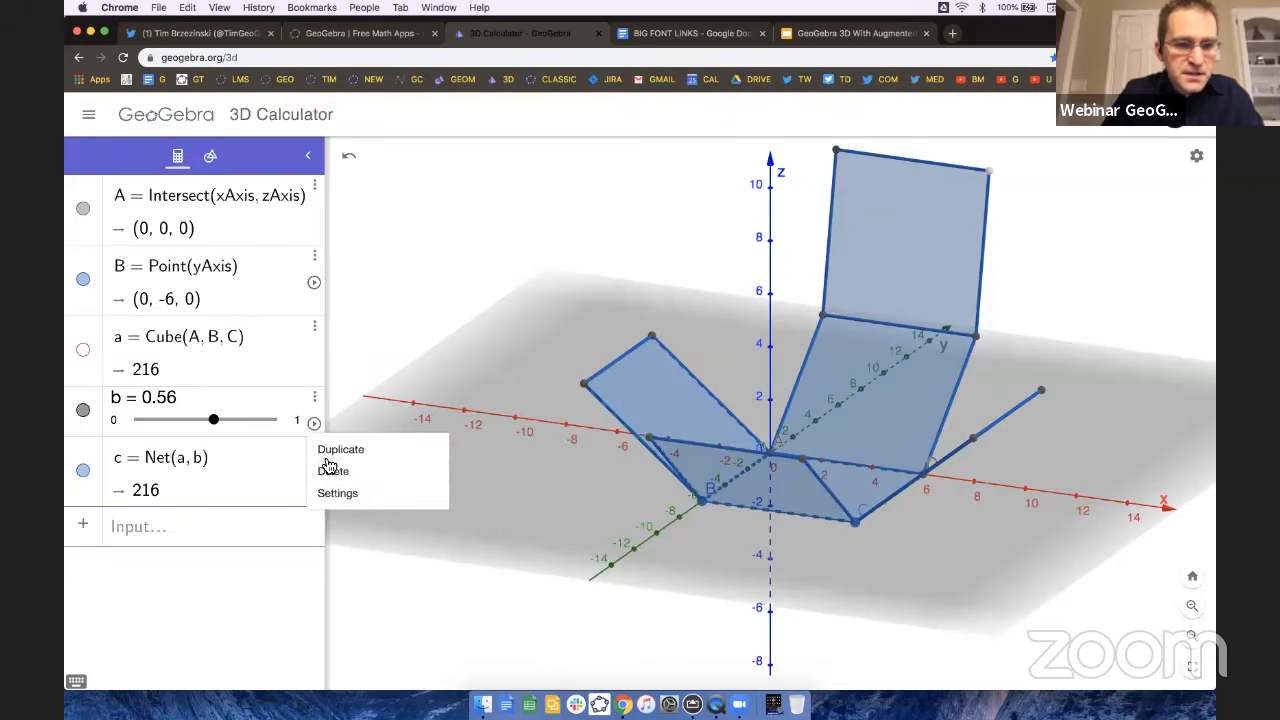
{"action": "left_click", "coordinate": [332, 469]}
{"action": "left_click", "coordinate": [318, 397]}
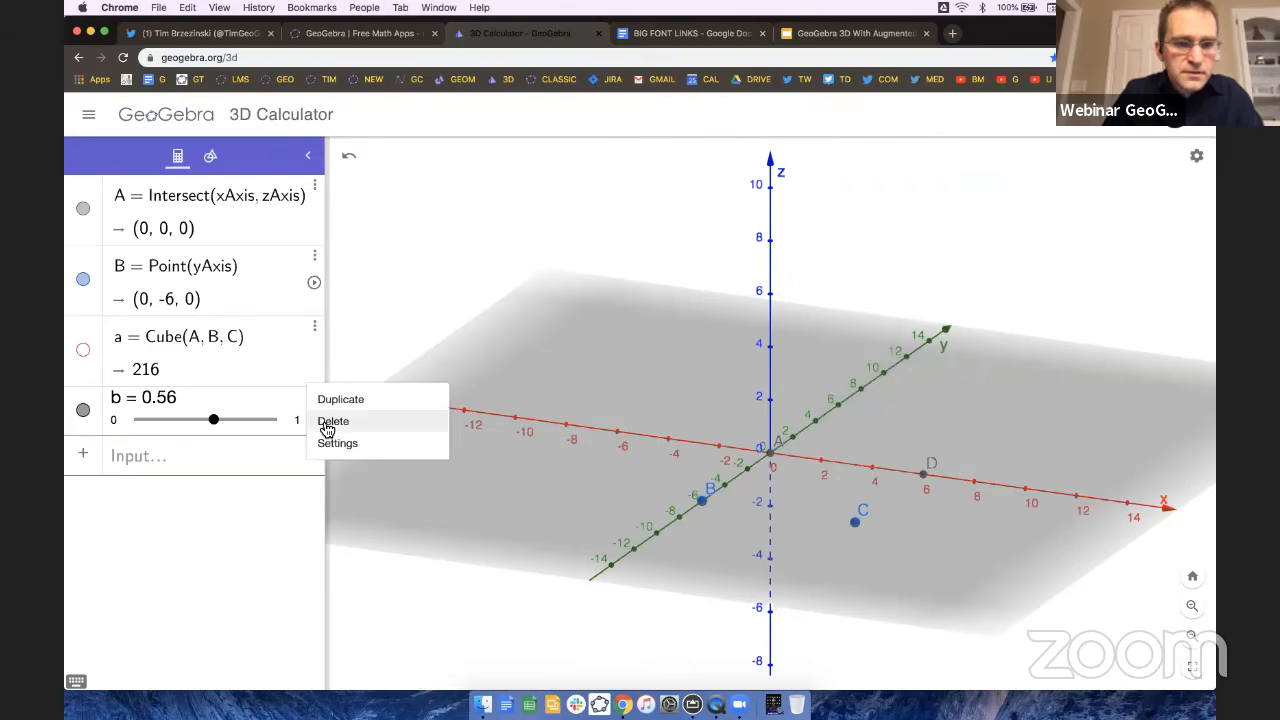
{"action": "left_click", "coordinate": [331, 421]}
{"action": "left_click", "coordinate": [316, 328]}
{"action": "left_click", "coordinate": [331, 350]}
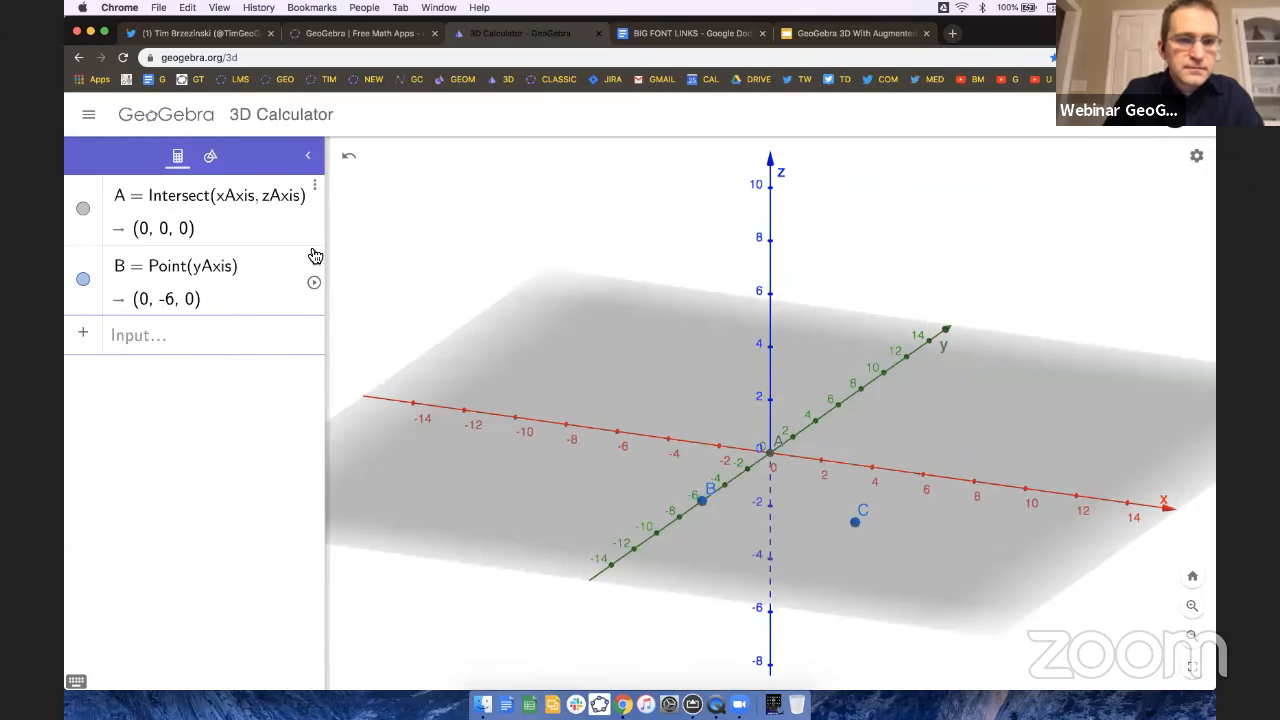
{"action": "left_click", "coordinate": [314, 256]}
{"action": "left_click", "coordinate": [331, 279]}
{"action": "left_click", "coordinate": [315, 185]}
{"action": "left_click", "coordinate": [331, 209]}
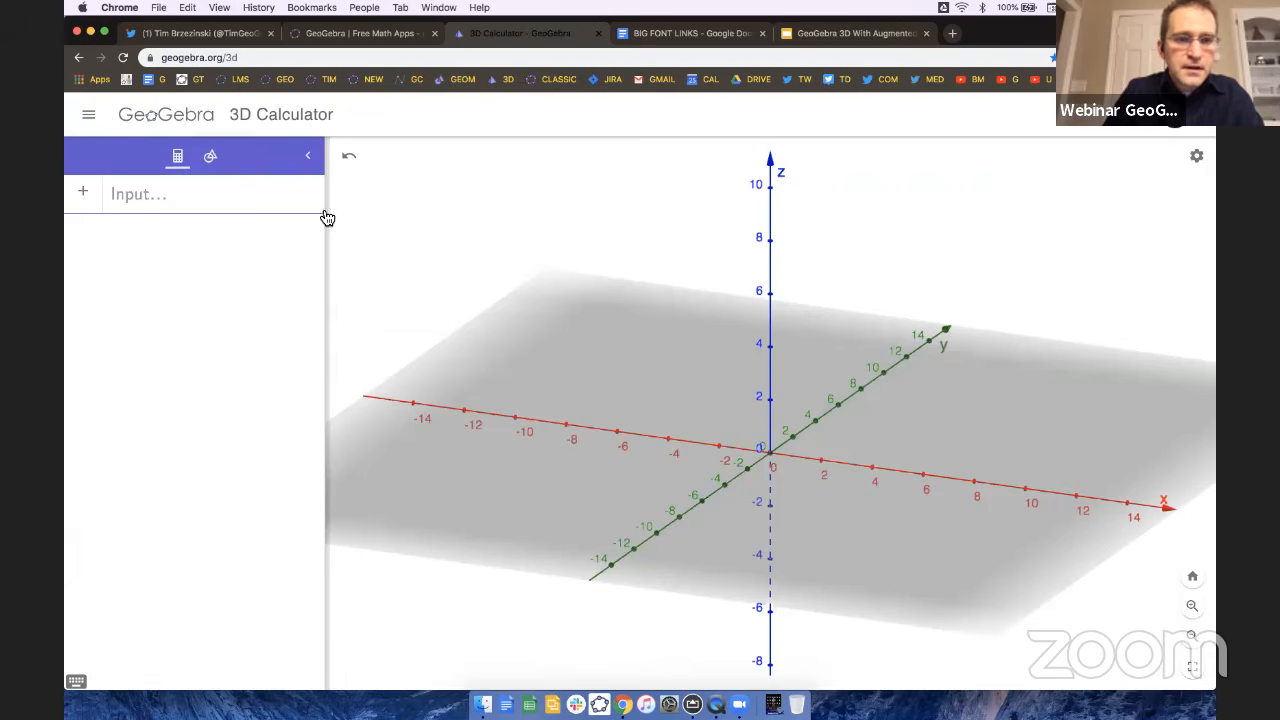
Hide the coordinate axes in the empty 3D view by turning off Show Axes.
{"action": "left_click_drag", "start_coordinate": [633, 414], "coordinate": [625, 414]}
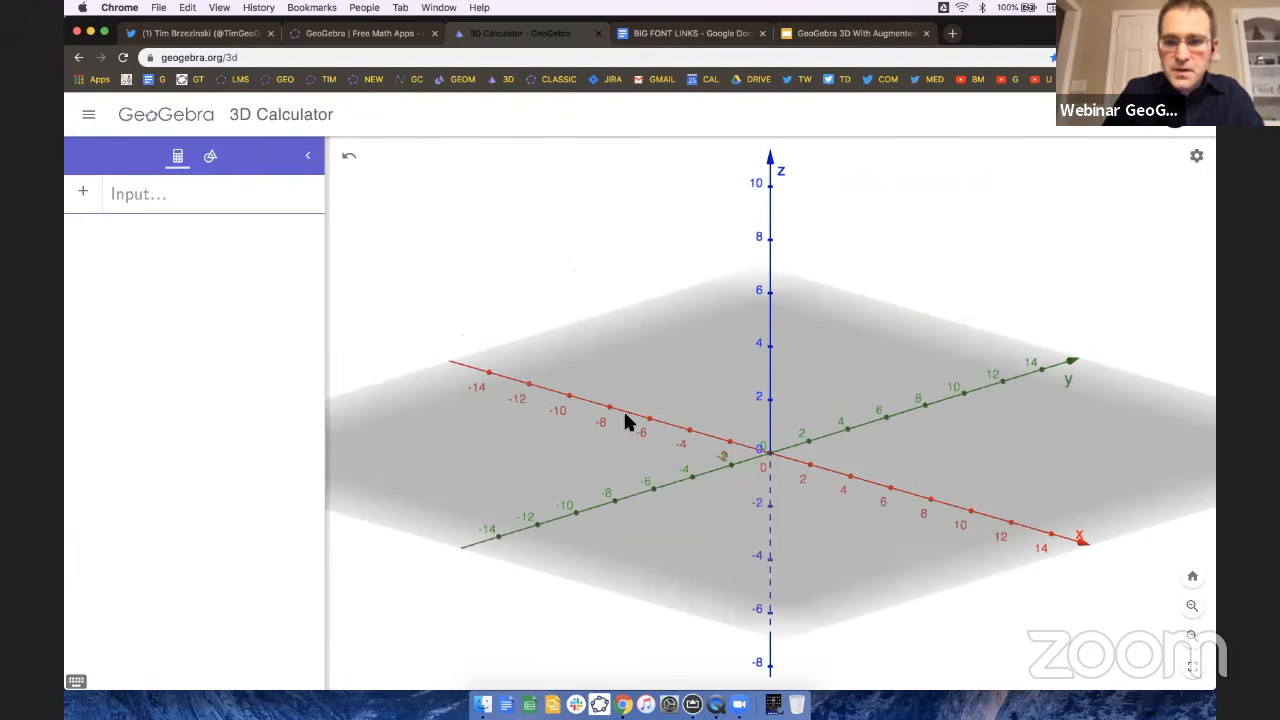
{"action": "right_click", "coordinate": [660, 364]}
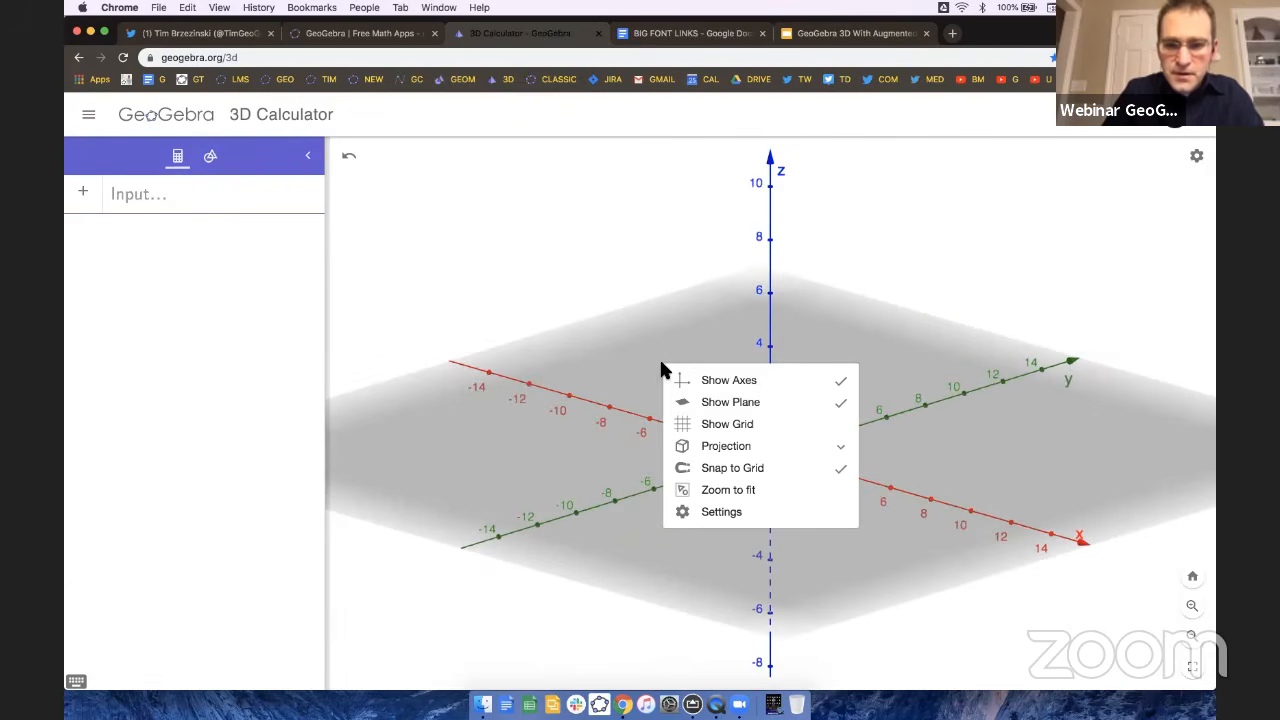
{"action": "left_click", "coordinate": [762, 382]}
{"action": "left_click_drag", "start_coordinate": [645, 410], "coordinate": [649, 405]}
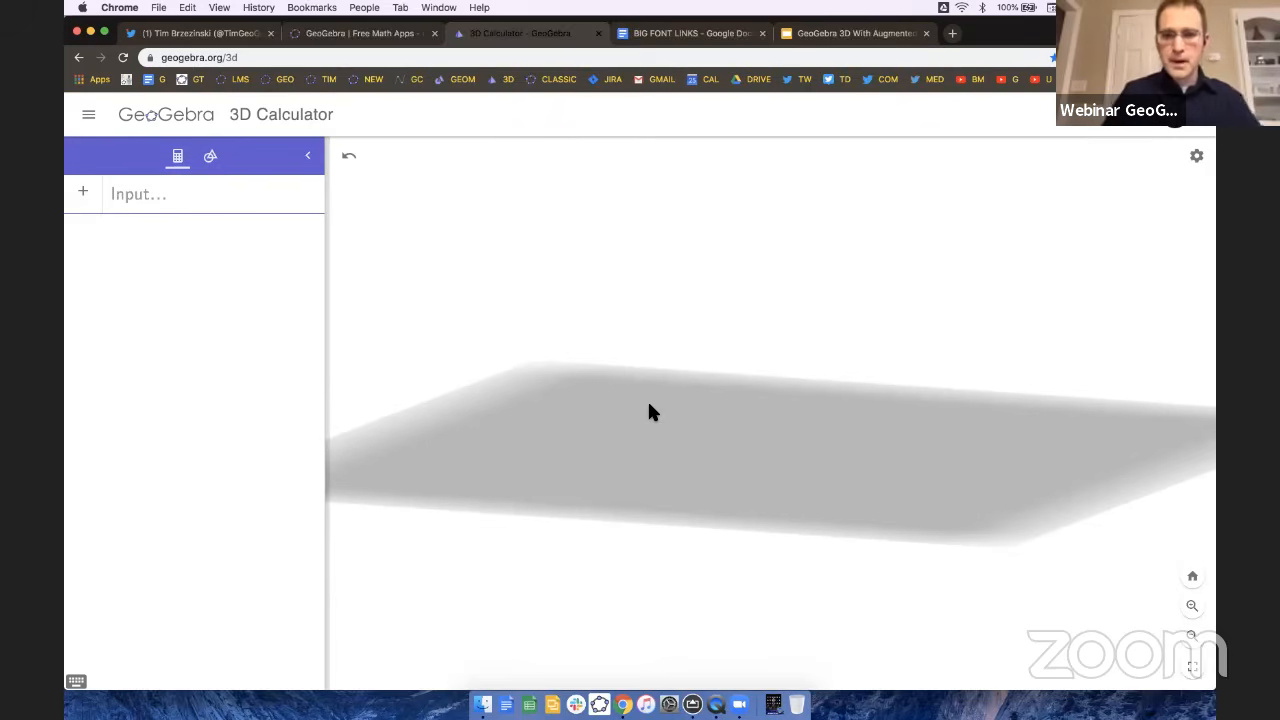
{"action": "left_click_drag", "start_coordinate": [901, 271], "coordinate": [889, 273]}
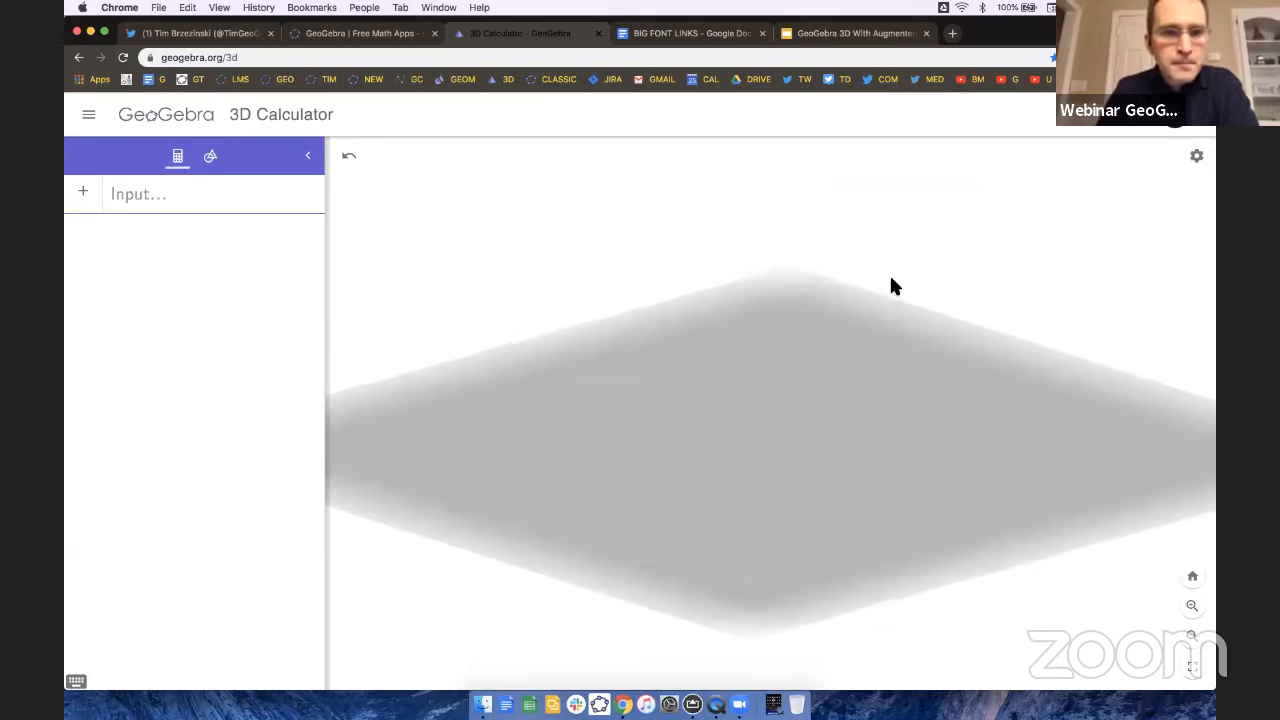
Create a sphere with center A at the middle of the gray plane and point B on its surface.
{"action": "left_click", "coordinate": [210, 156]}
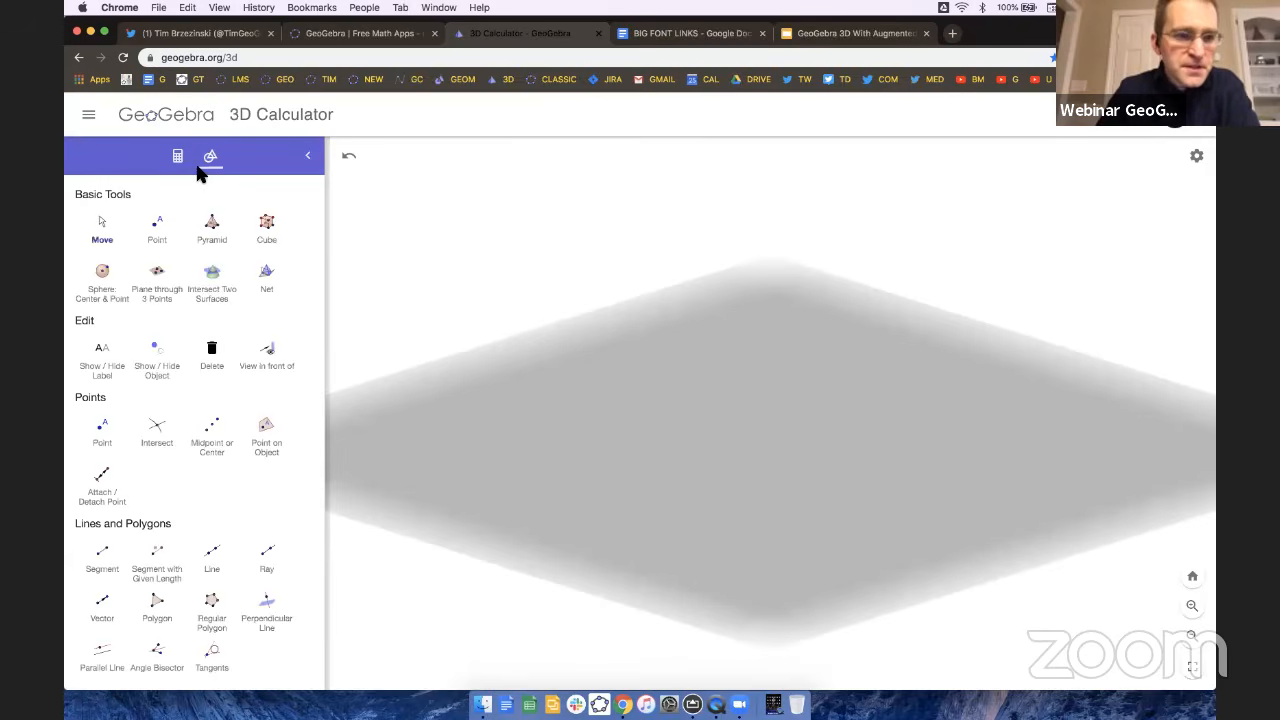
{"action": "left_click", "coordinate": [106, 282]}
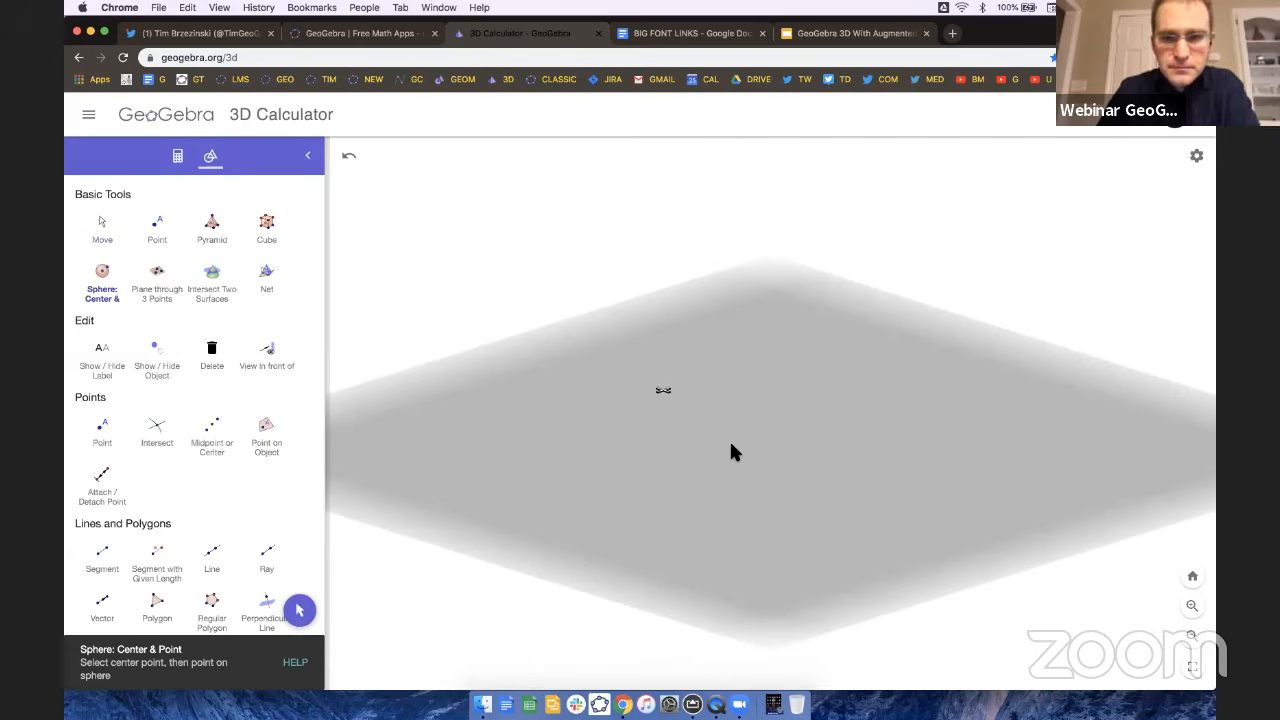
{"action": "left_click", "coordinate": [781, 462]}
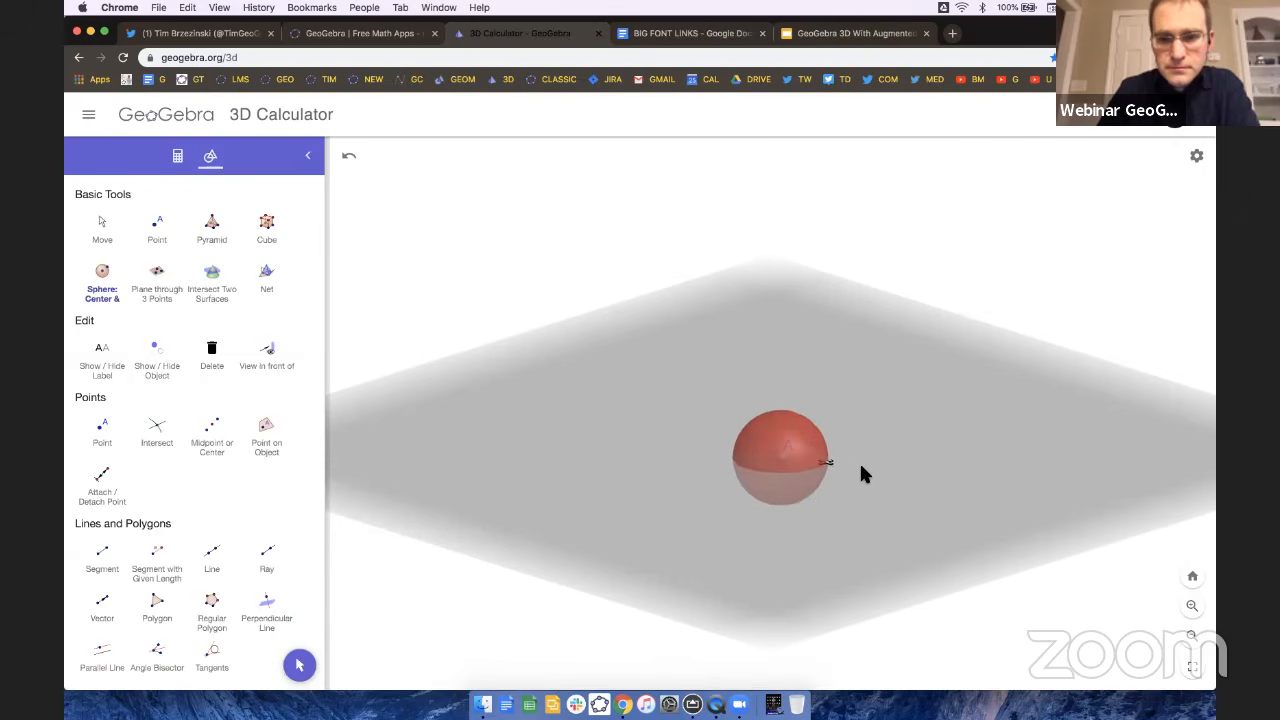
{"action": "left_click", "coordinate": [921, 473]}
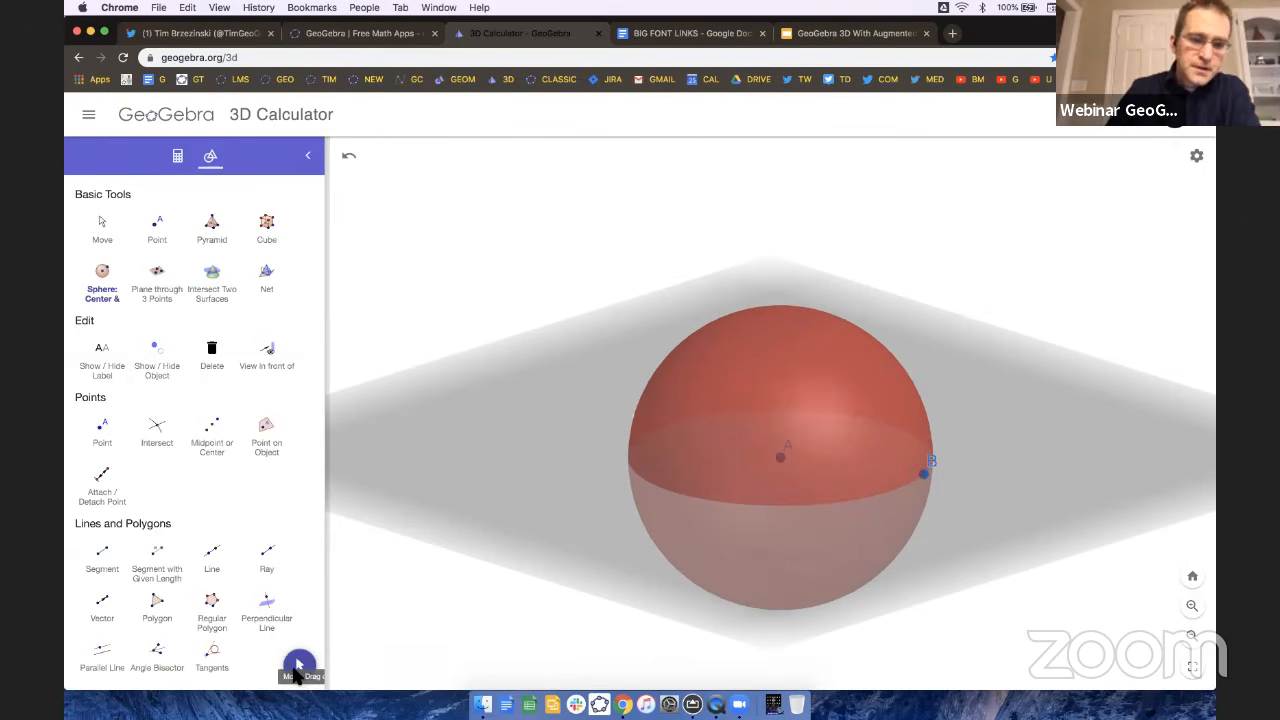
{"action": "left_click", "coordinate": [299, 665]}
{"action": "mouse_move", "coordinate": [563, 599]}
{"action": "left_mouse_down"}
{"action": "mouse_move", "coordinate": [543, 588]}
{"action": "mouse_move", "coordinate": [566, 602]}
{"action": "mouse_move", "coordinate": [556, 611]}
{"action": "left_mouse_up"}
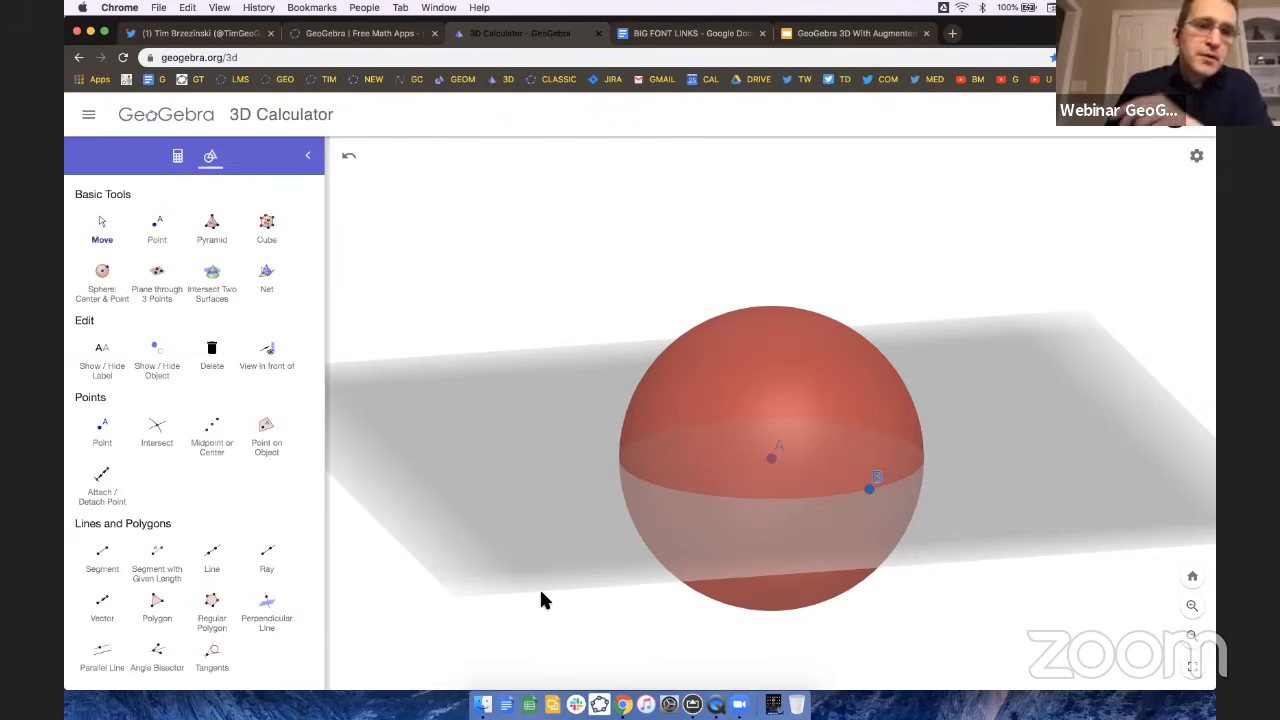
Create a plane cutting the sphere through three points: C raised above the gray plane, D lowered below it, and E on it.
{"action": "left_click", "coordinate": [160, 292]}
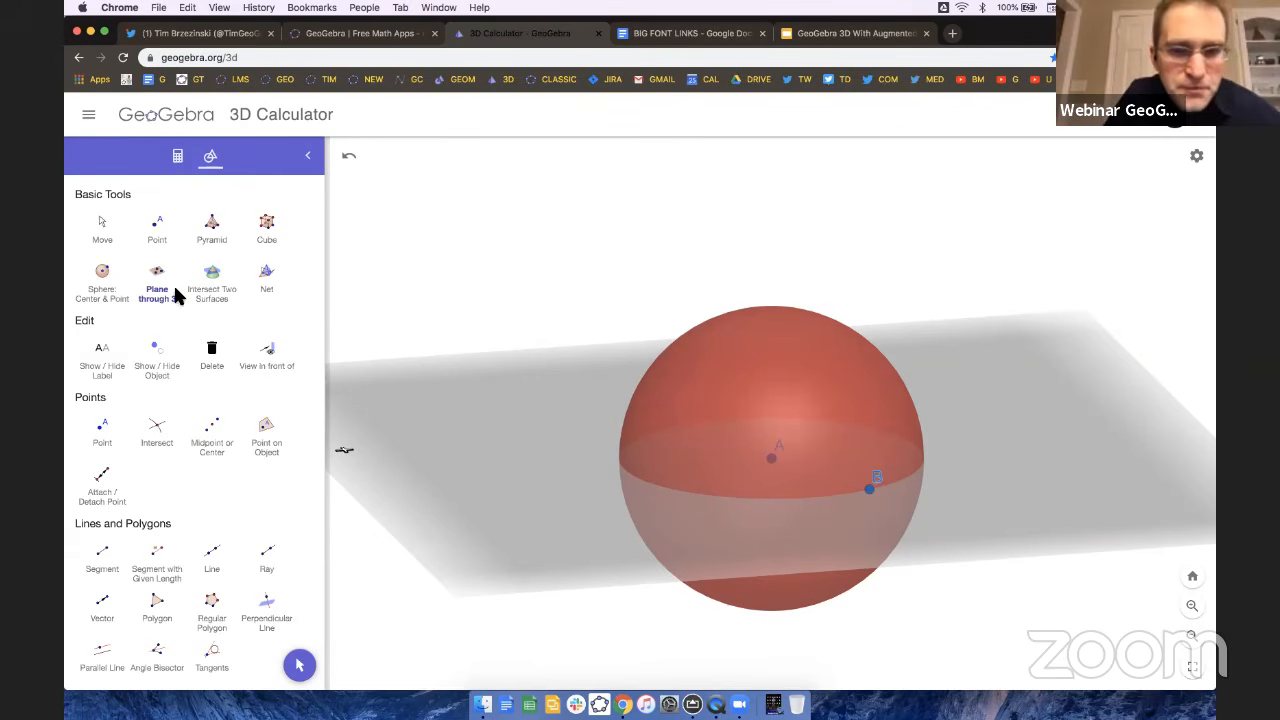
{"action": "left_click", "coordinate": [503, 458]}
{"action": "left_click_drag", "start_coordinate": [505, 458], "coordinate": [503, 310]}
{"action": "left_click", "coordinate": [1015, 407]}
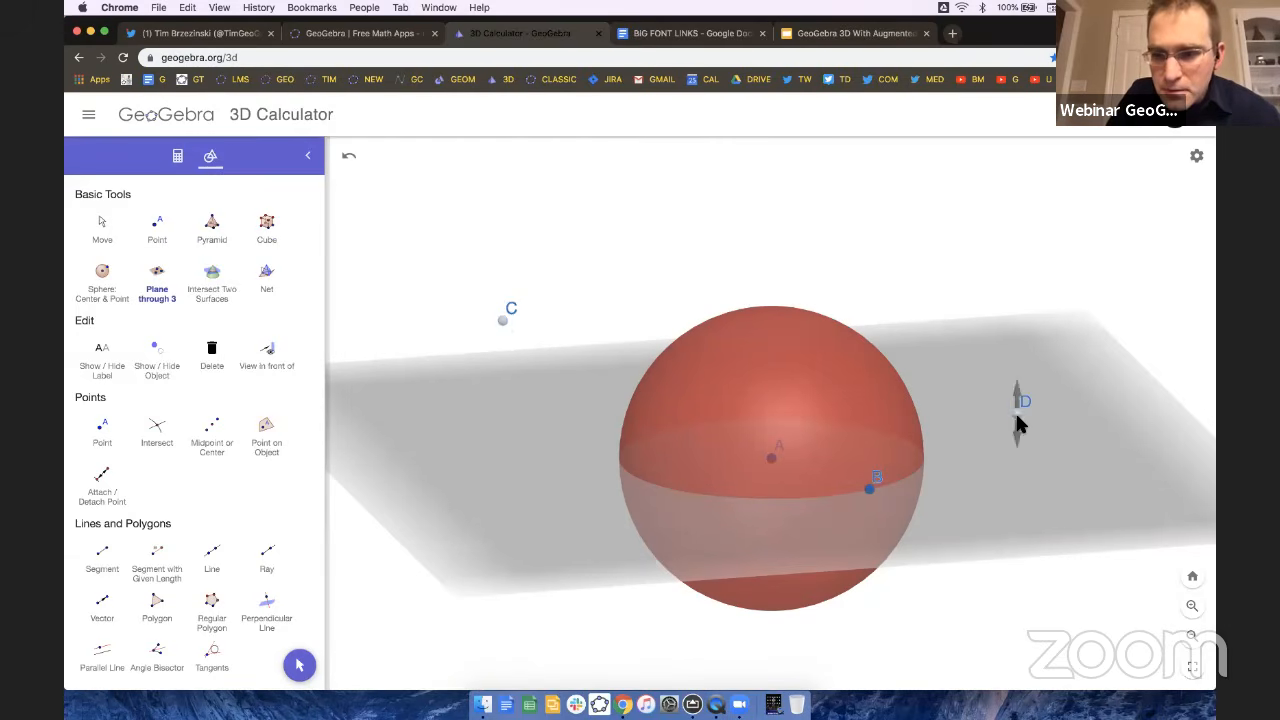
{"action": "left_click_drag", "start_coordinate": [1013, 439], "coordinate": [1011, 585]}
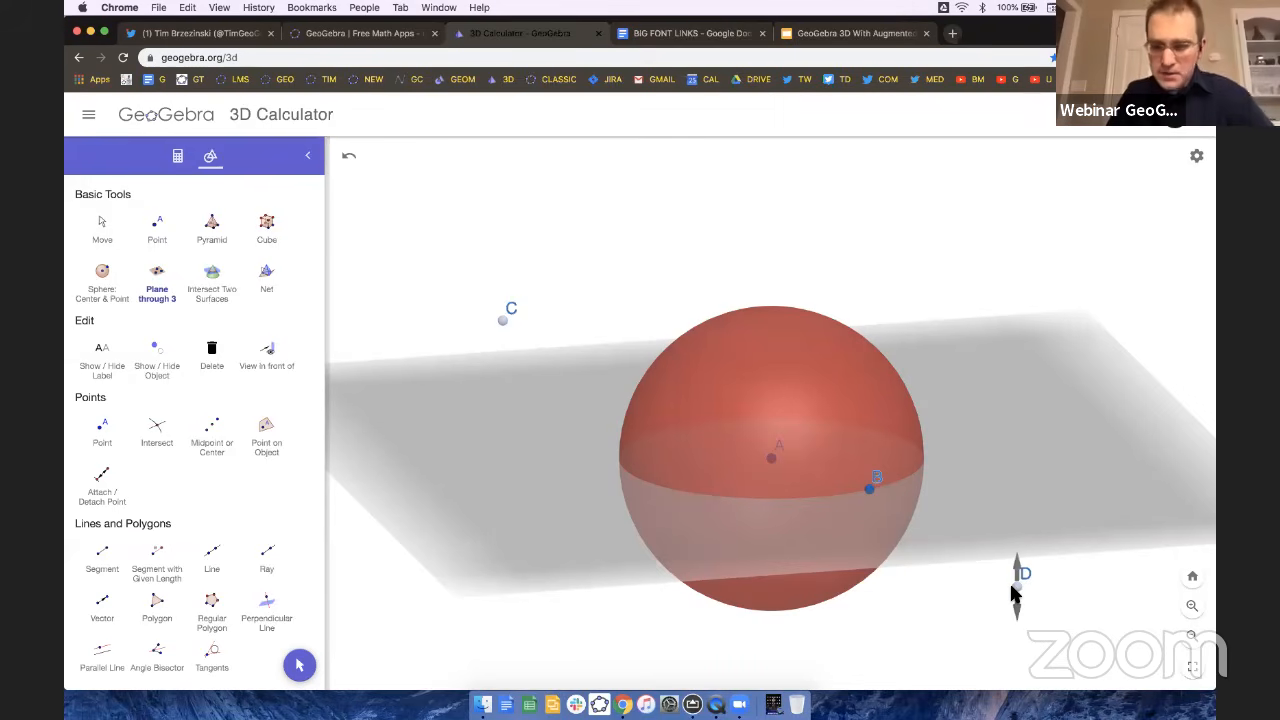
{"action": "left_click", "coordinate": [984, 428]}
Try raising point E above the gray plane, and undo that move.
{"action": "left_click_drag", "start_coordinate": [984, 428], "coordinate": [980, 329]}
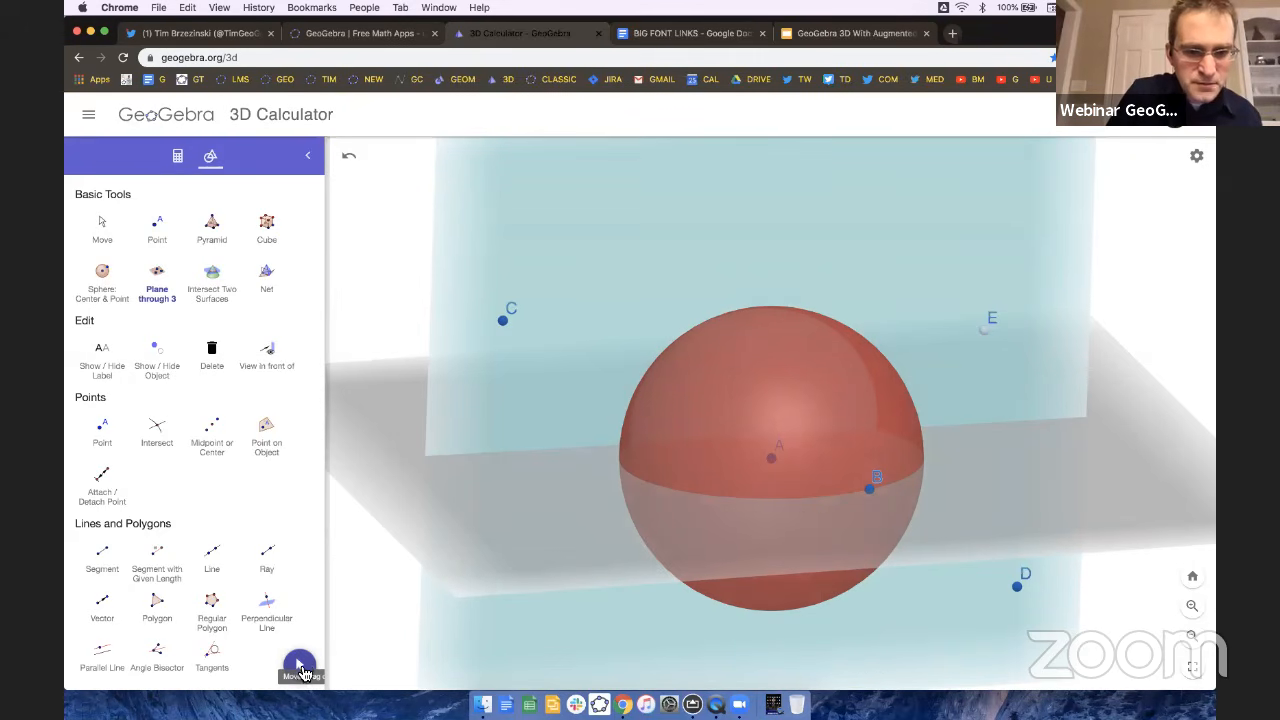
{"action": "key", "text": "super+z"}
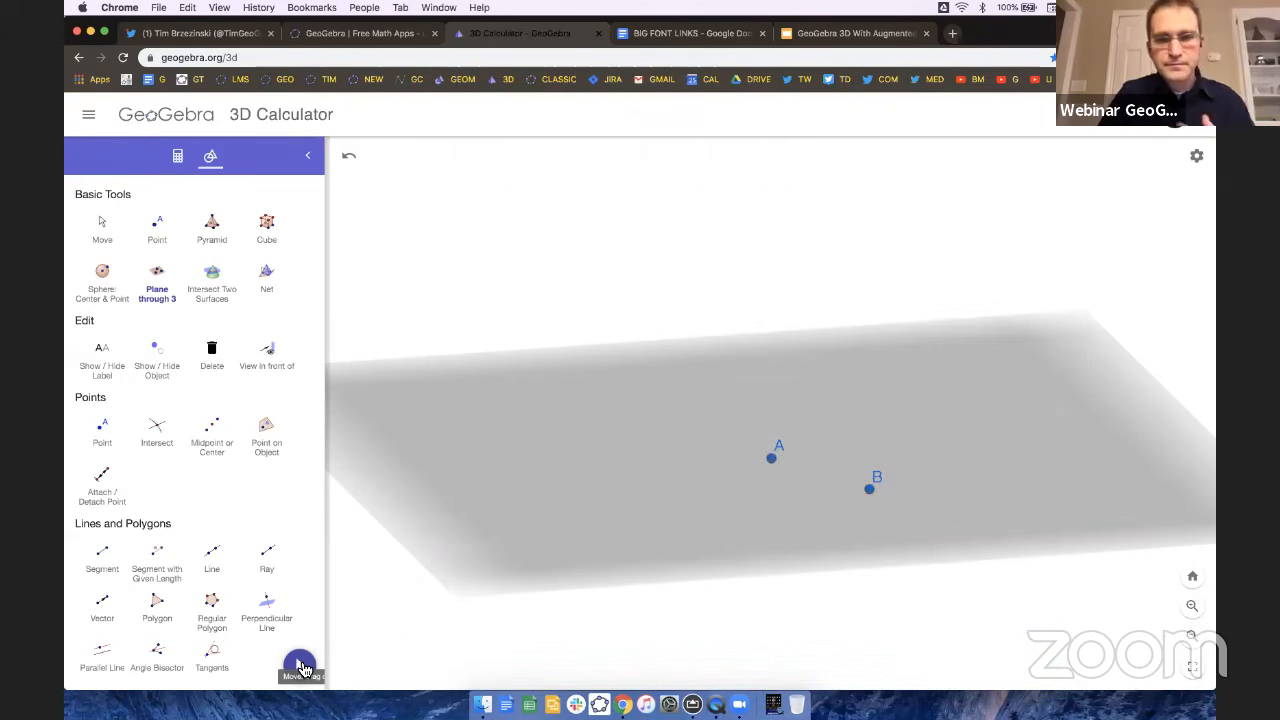
{"action": "left_click", "coordinate": [353, 160]}
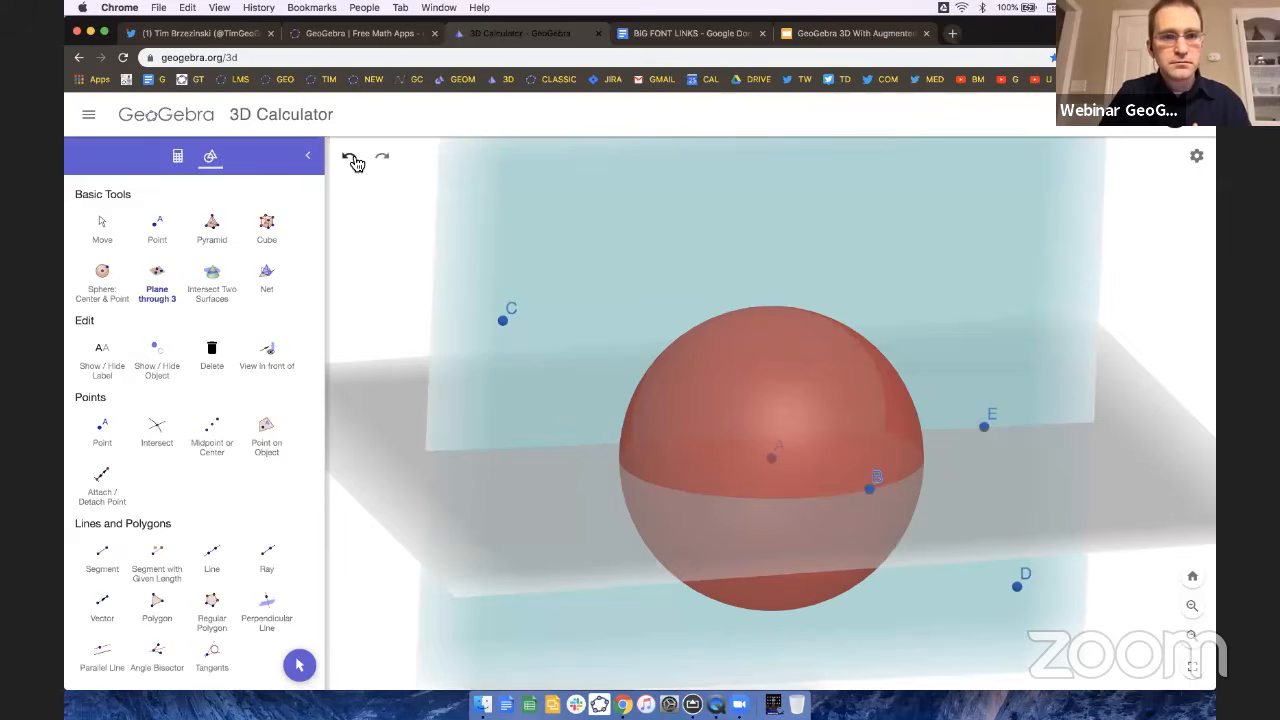
{"action": "scroll", "coordinate": [357, 166], "scroll_direction": "up", "scroll_amount": 5, "text": "ctrl"}
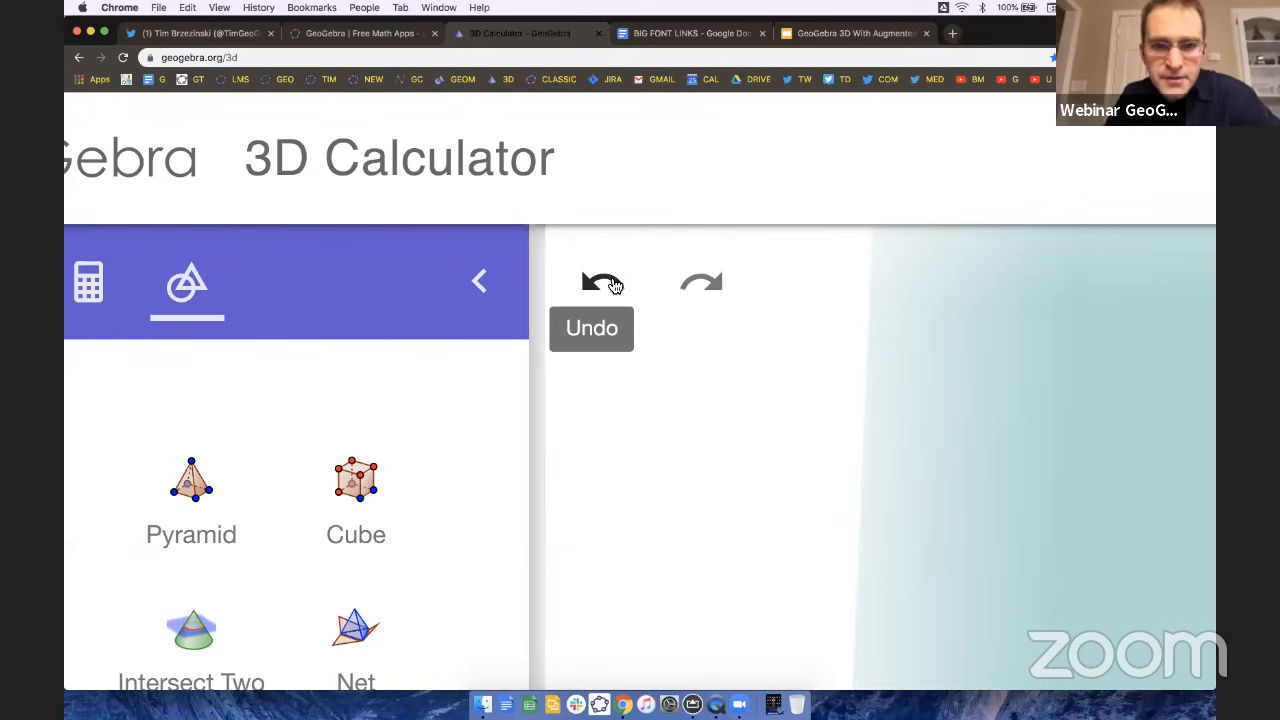
{"action": "key", "text": "super+0"}
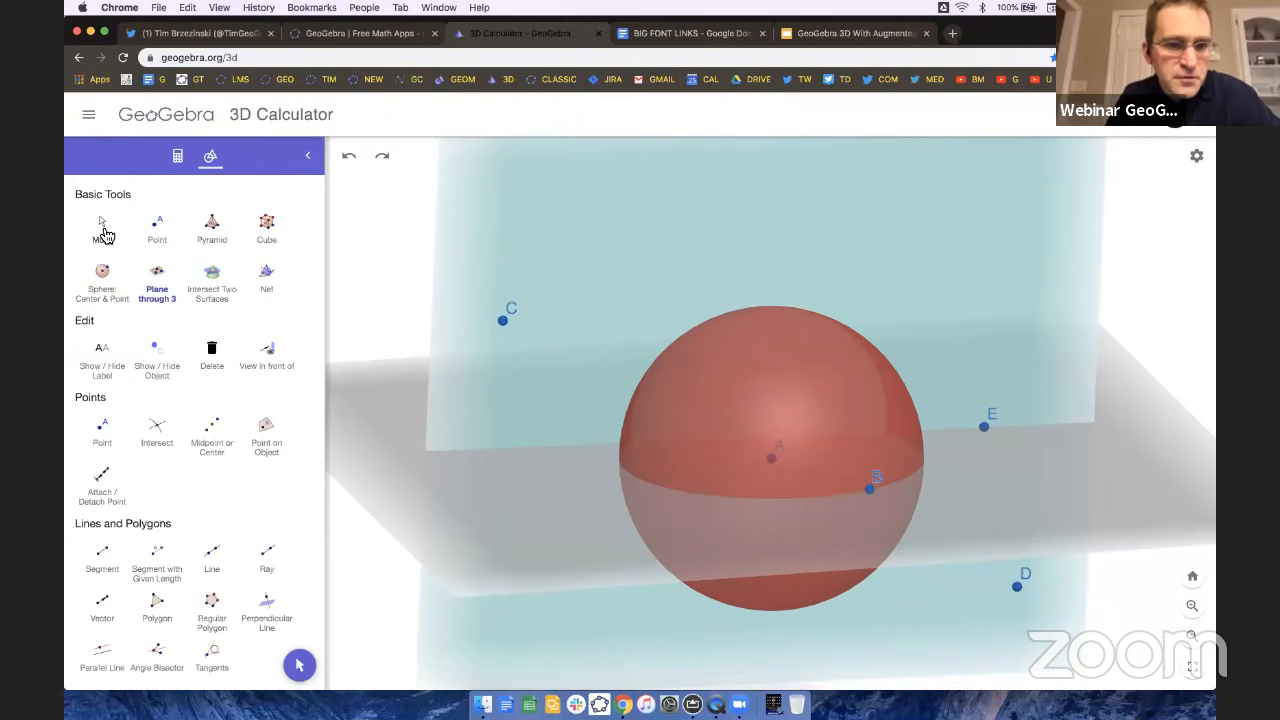
Switch to the Move tool and hide the gray base plane by turning off Show Plane.
{"action": "left_click", "coordinate": [102, 224]}
{"action": "left_click_drag", "start_coordinate": [378, 273], "coordinate": [443, 266]}
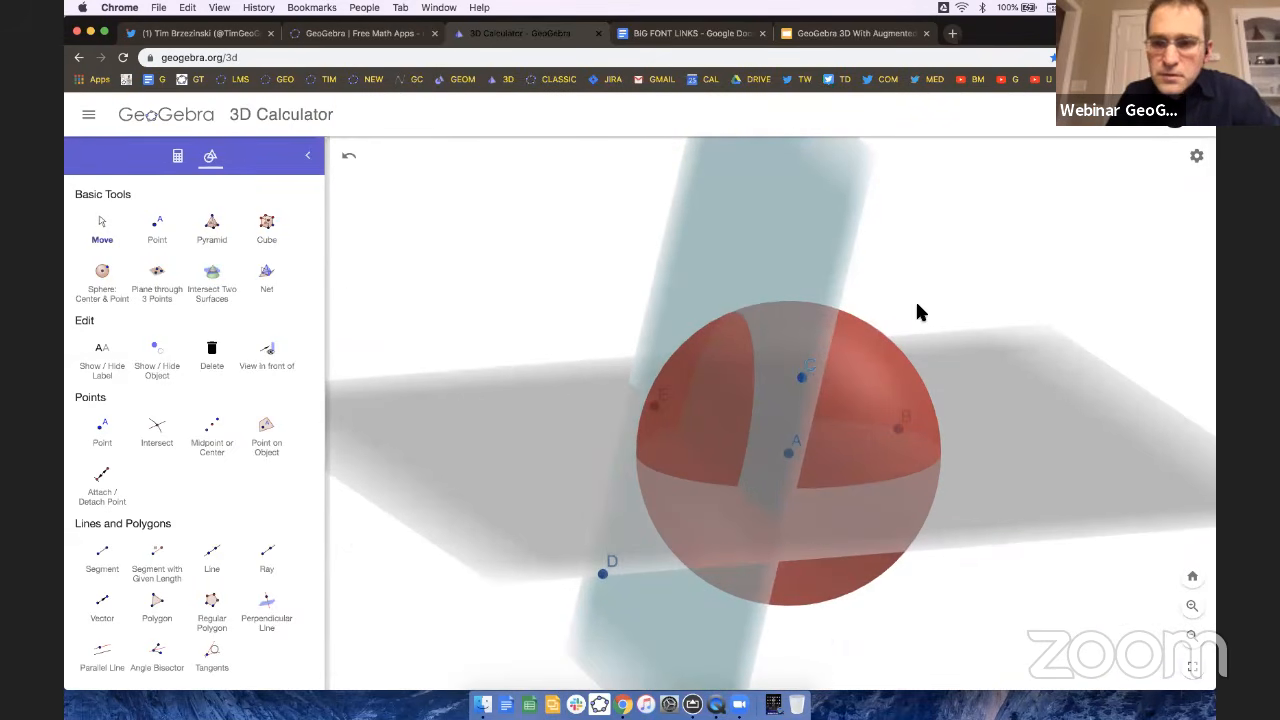
{"action": "right_click", "coordinate": [1034, 432]}
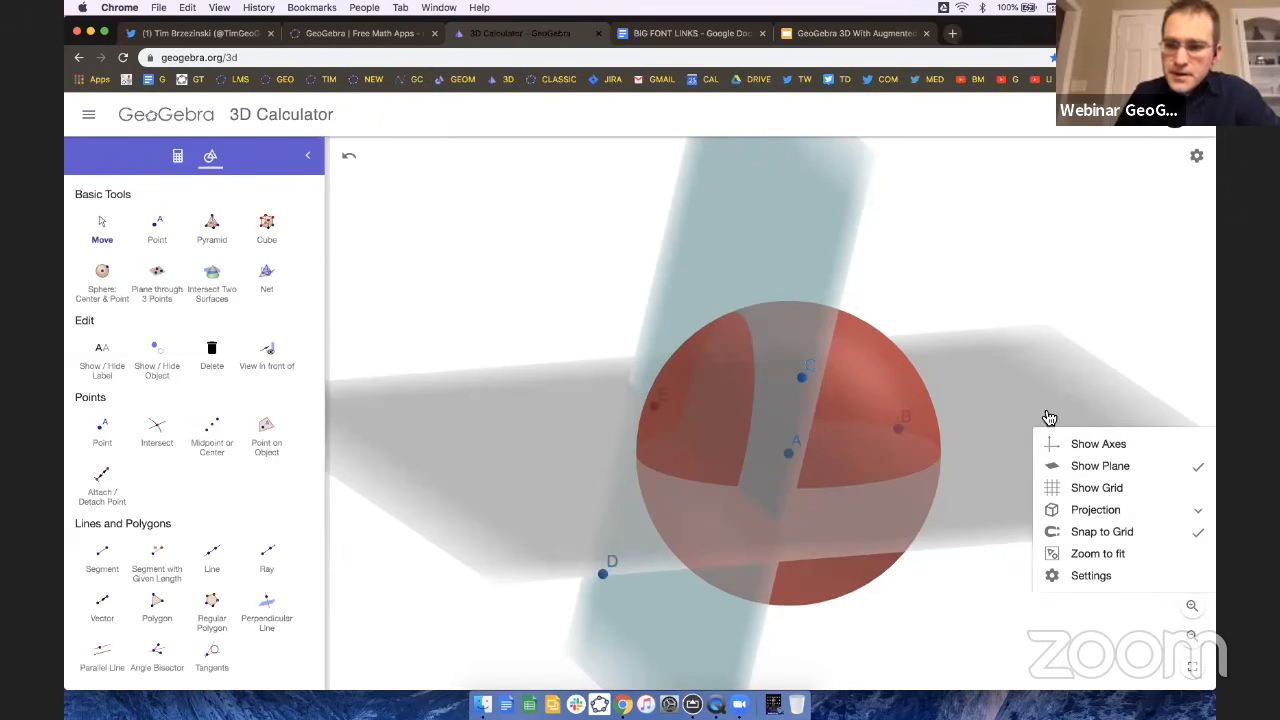
{"action": "left_click", "coordinate": [1014, 344]}
{"action": "right_click", "coordinate": [1052, 267]}
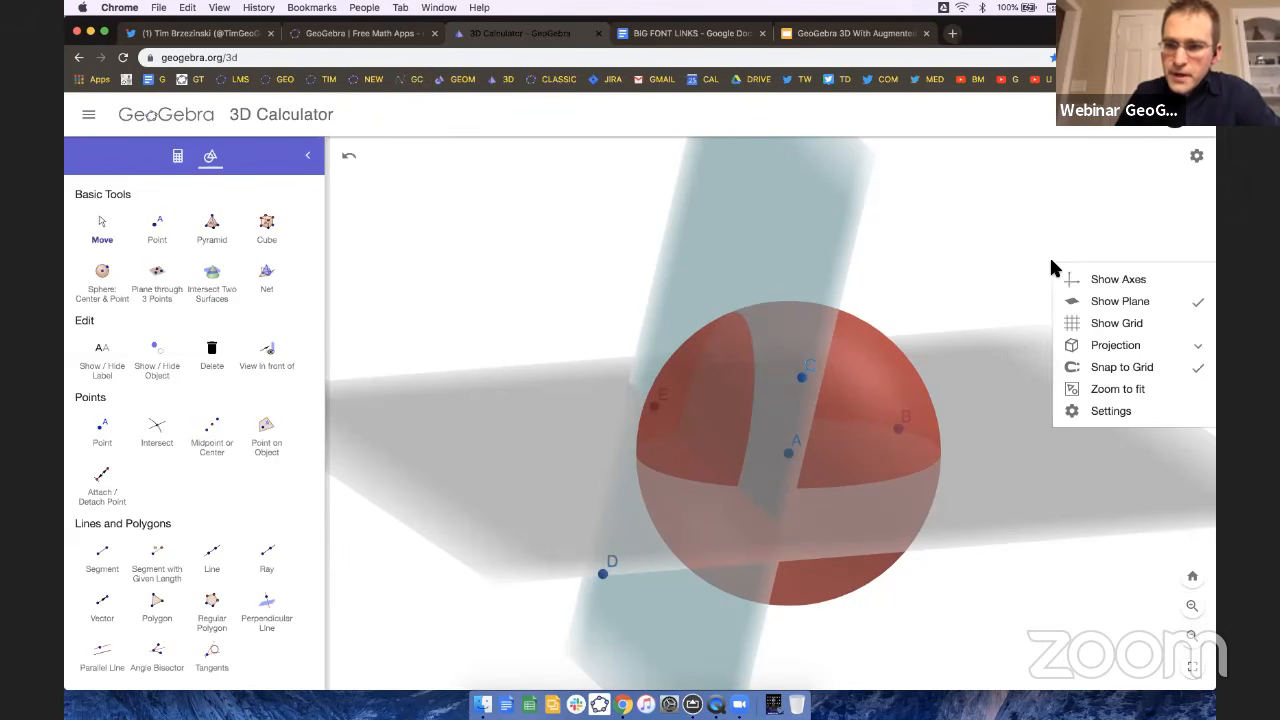
{"action": "left_click", "coordinate": [1119, 301]}
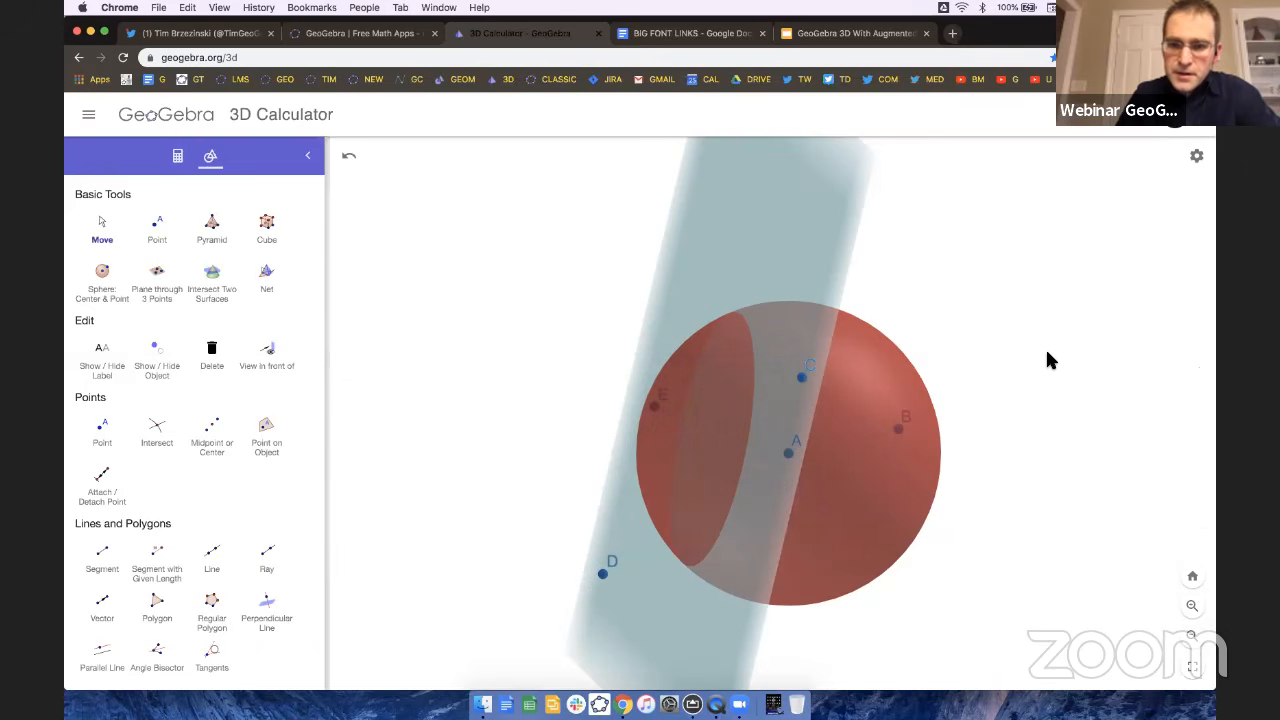
Select the sphere and set its fill opacity to 60.
{"action": "left_click_drag", "start_coordinate": [1048, 360], "coordinate": [1018, 360]}
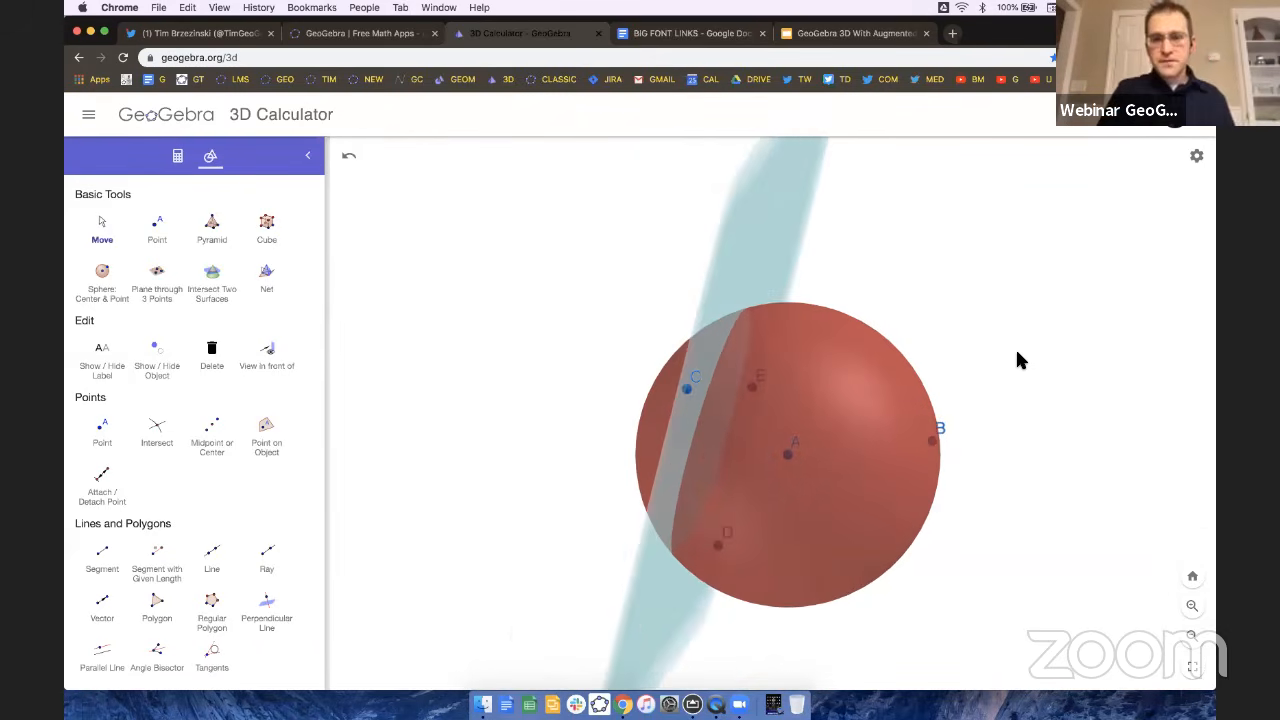
{"action": "left_click", "coordinate": [895, 412]}
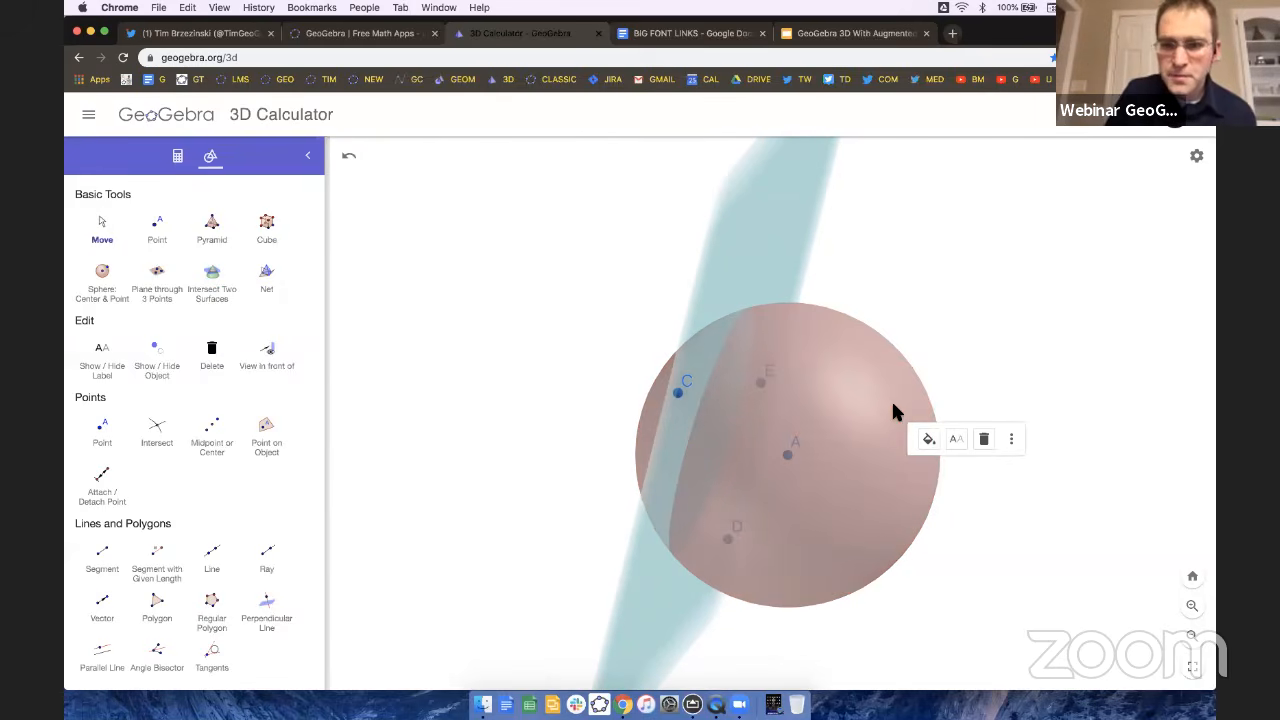
{"action": "left_click", "coordinate": [928, 440]}
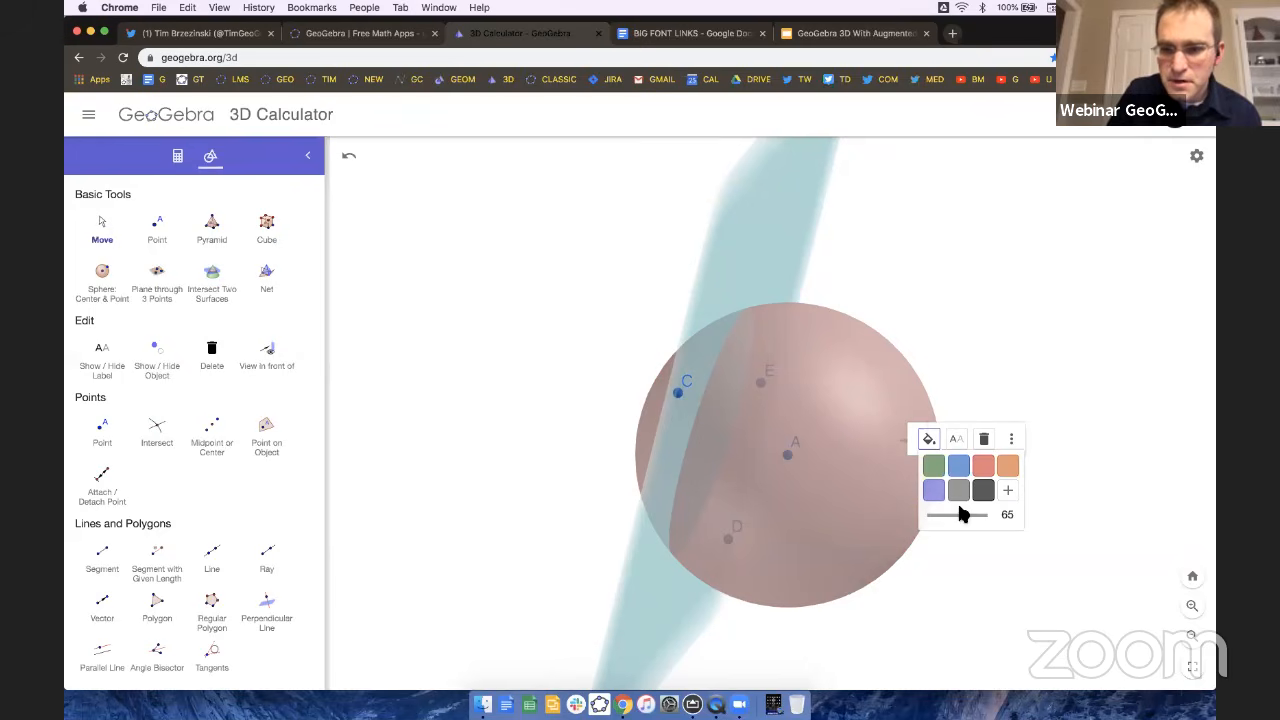
{"action": "mouse_move", "coordinate": [962, 514]}
{"action": "left_mouse_down"}
{"action": "mouse_move", "coordinate": [934, 522]}
{"action": "mouse_move", "coordinate": [966, 523]}
{"action": "left_mouse_up"}
Examine the sphere's full color palette and its Advanced Dynamic Colors options, close the settings, and reselect the sphere.
{"action": "left_click", "coordinate": [1008, 490]}
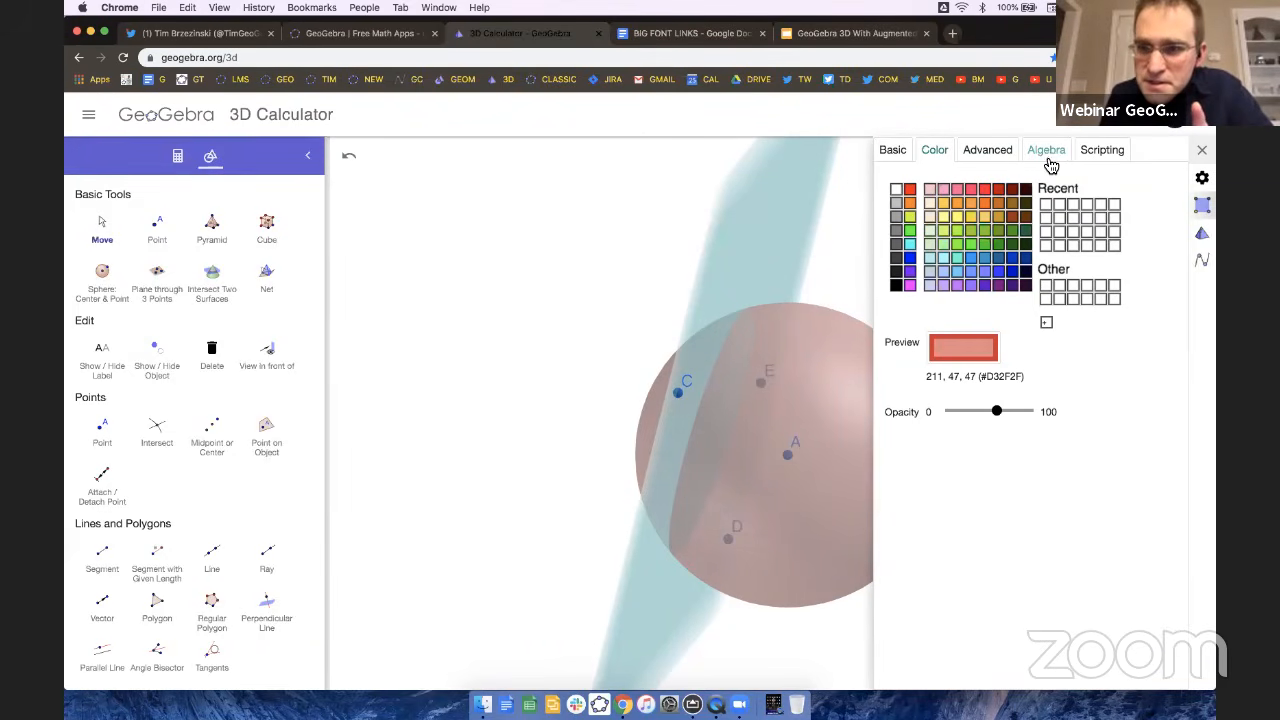
{"action": "left_click", "coordinate": [995, 155]}
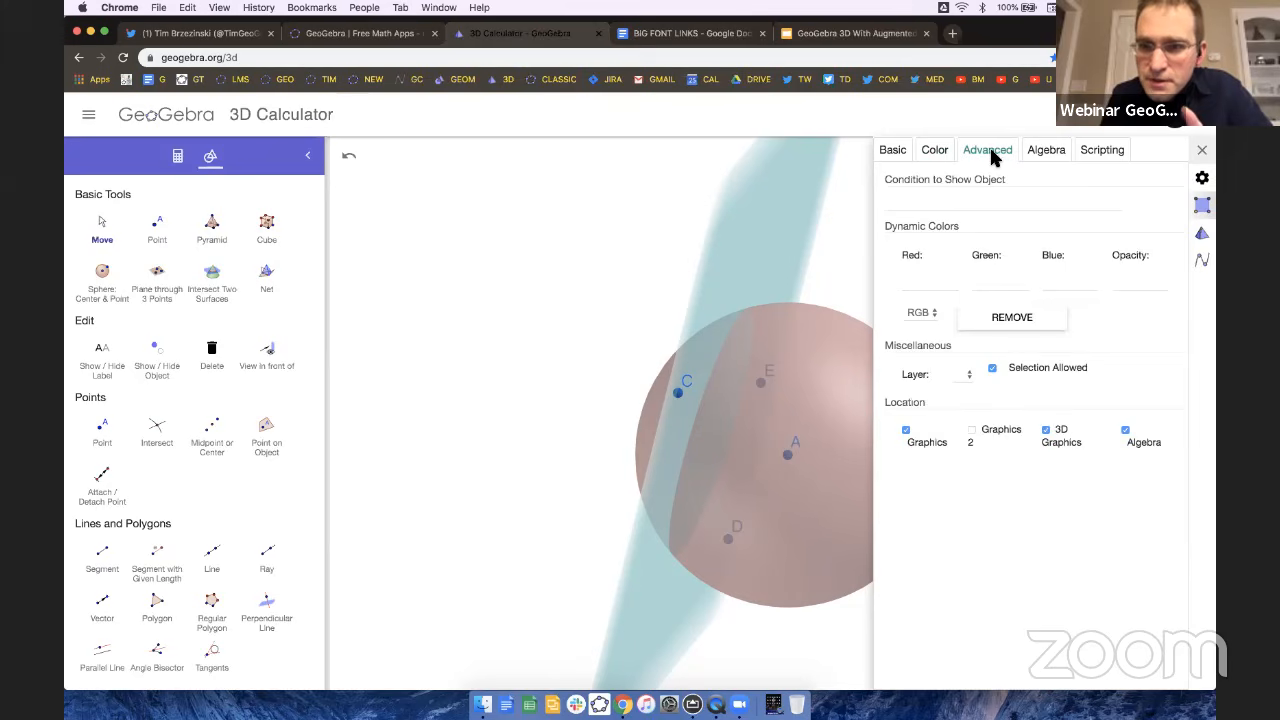
{"action": "left_click", "coordinate": [928, 283]}
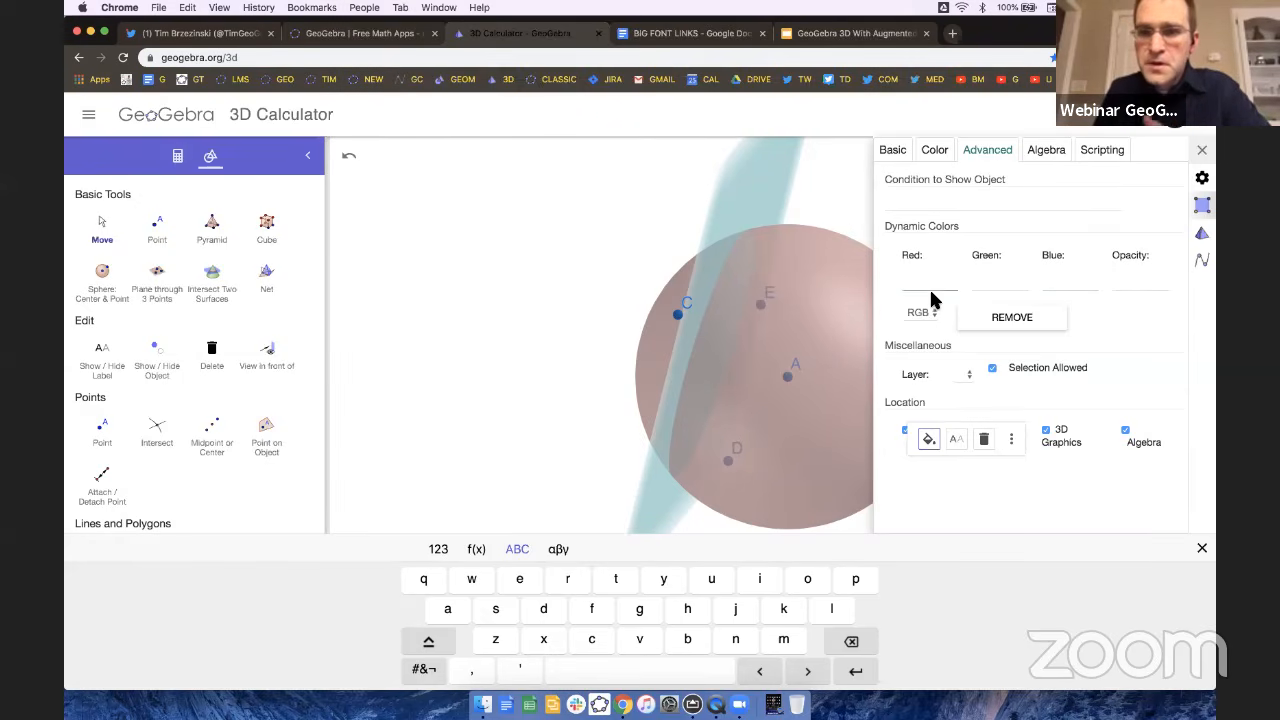
{"action": "left_click", "coordinate": [1202, 151]}
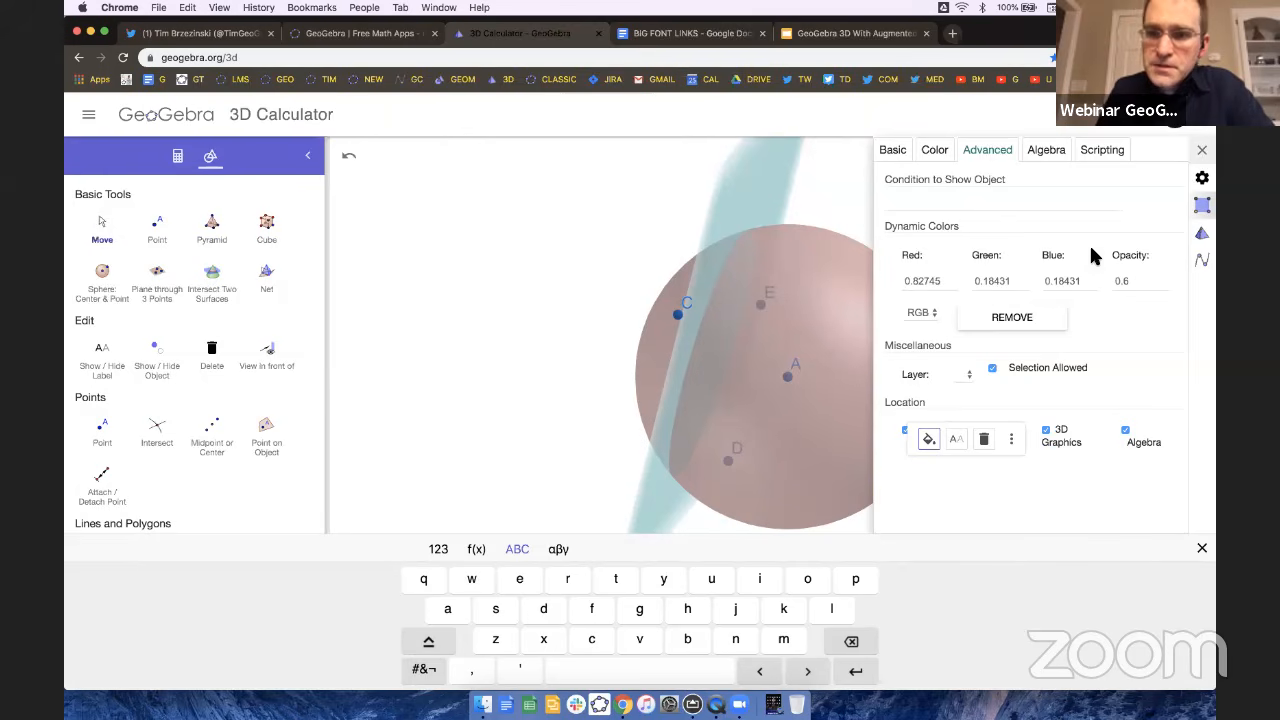
{"action": "left_click", "coordinate": [1202, 151]}
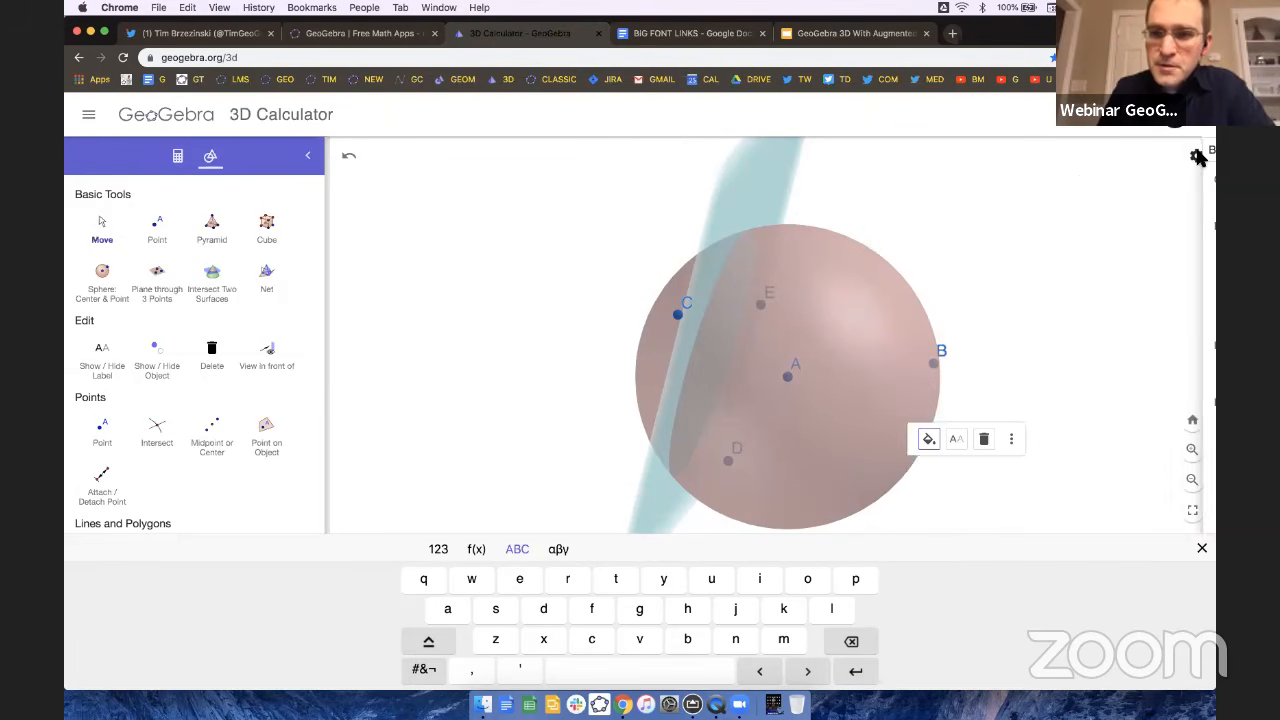
{"action": "left_click", "coordinate": [831, 432]}
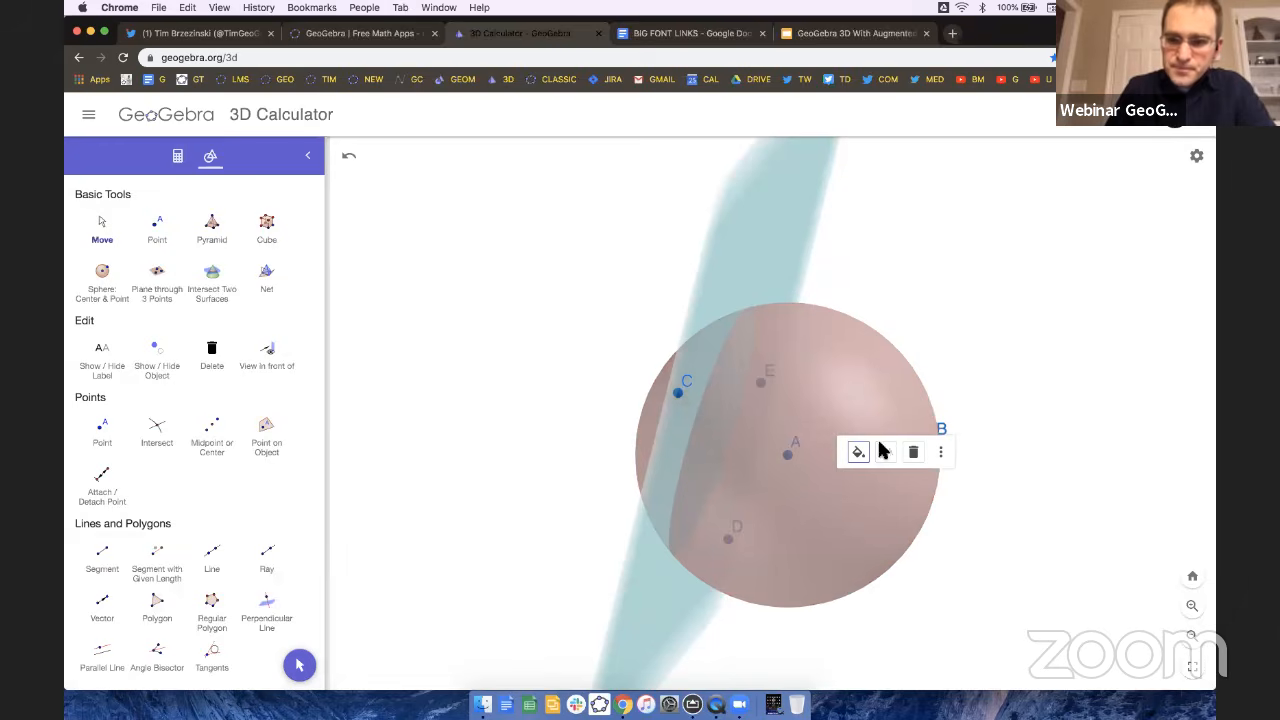
Recolor the sphere rose-pink using the full palette in its object settings, and close the settings.
{"action": "left_click", "coordinate": [940, 452]}
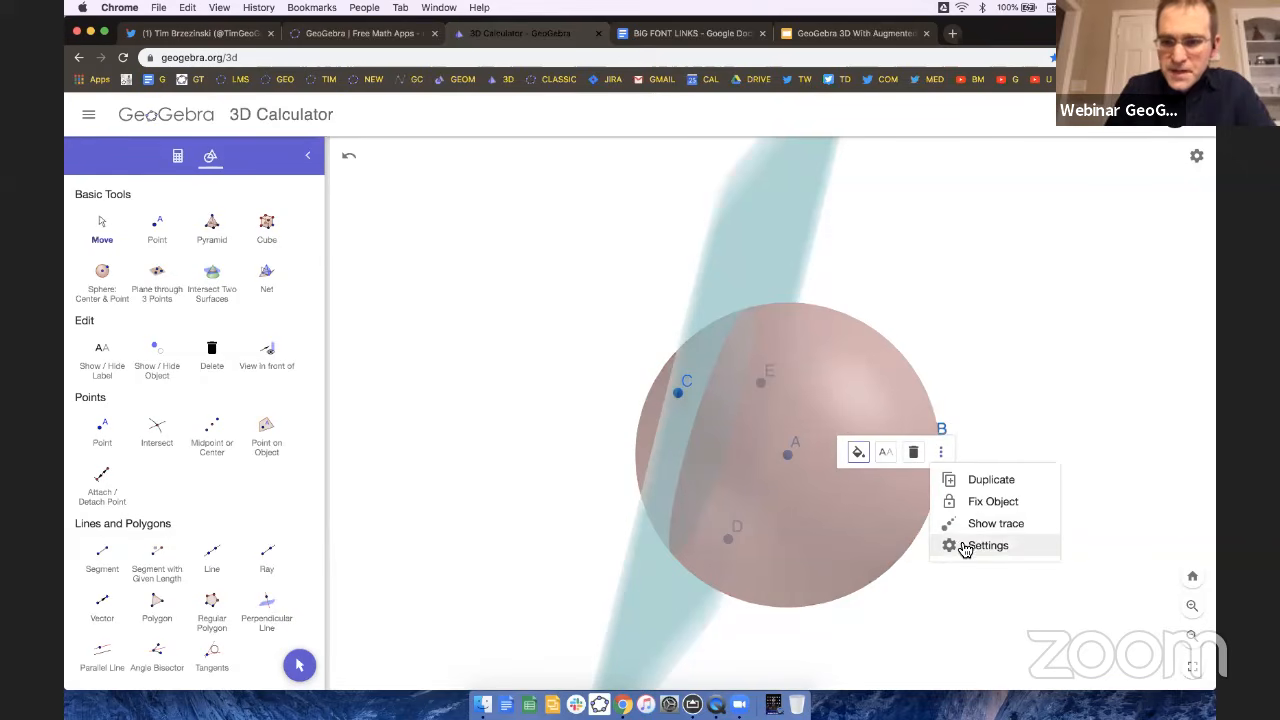
{"action": "left_click", "coordinate": [966, 545]}
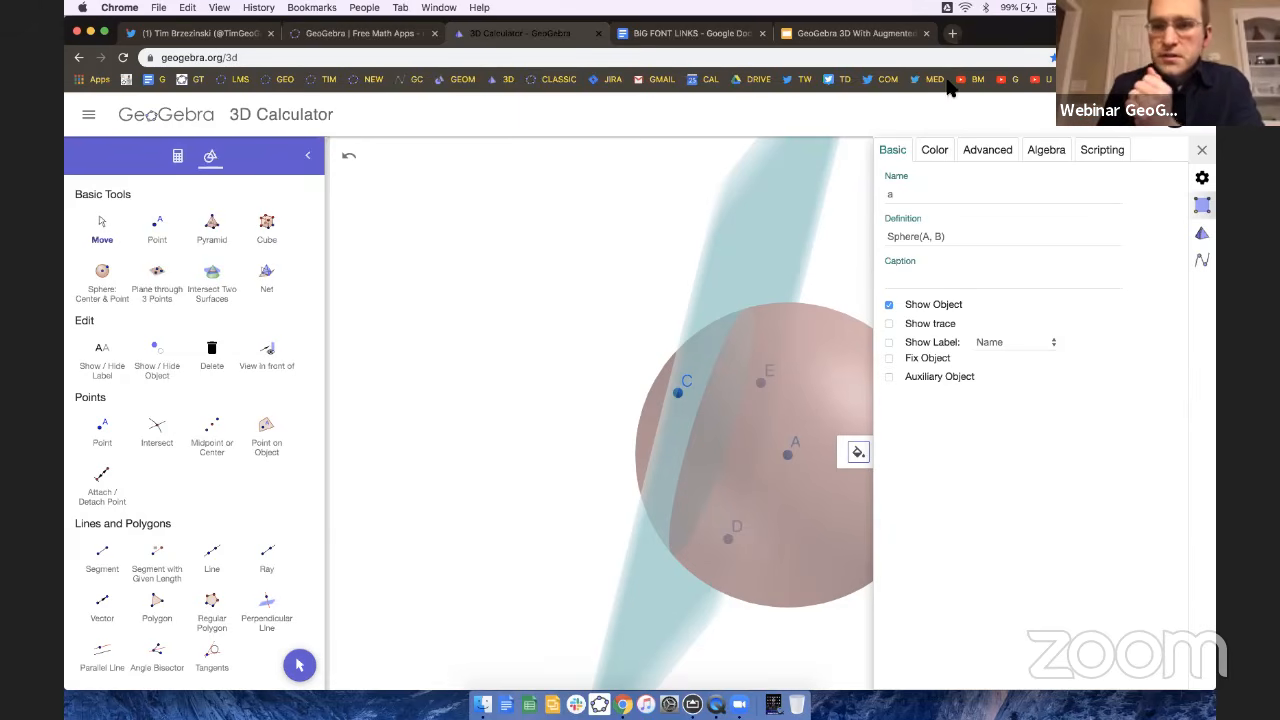
{"action": "left_click", "coordinate": [934, 150]}
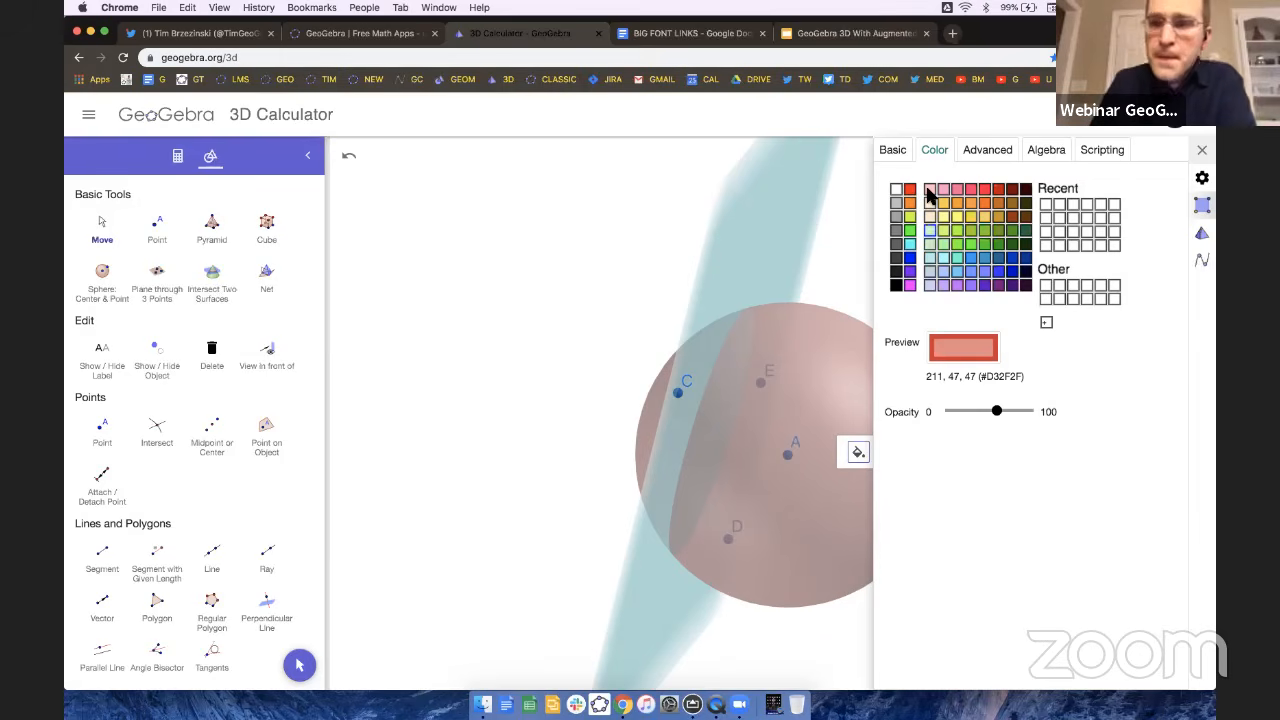
{"action": "left_click", "coordinate": [957, 189]}
{"action": "left_click", "coordinate": [833, 263]}
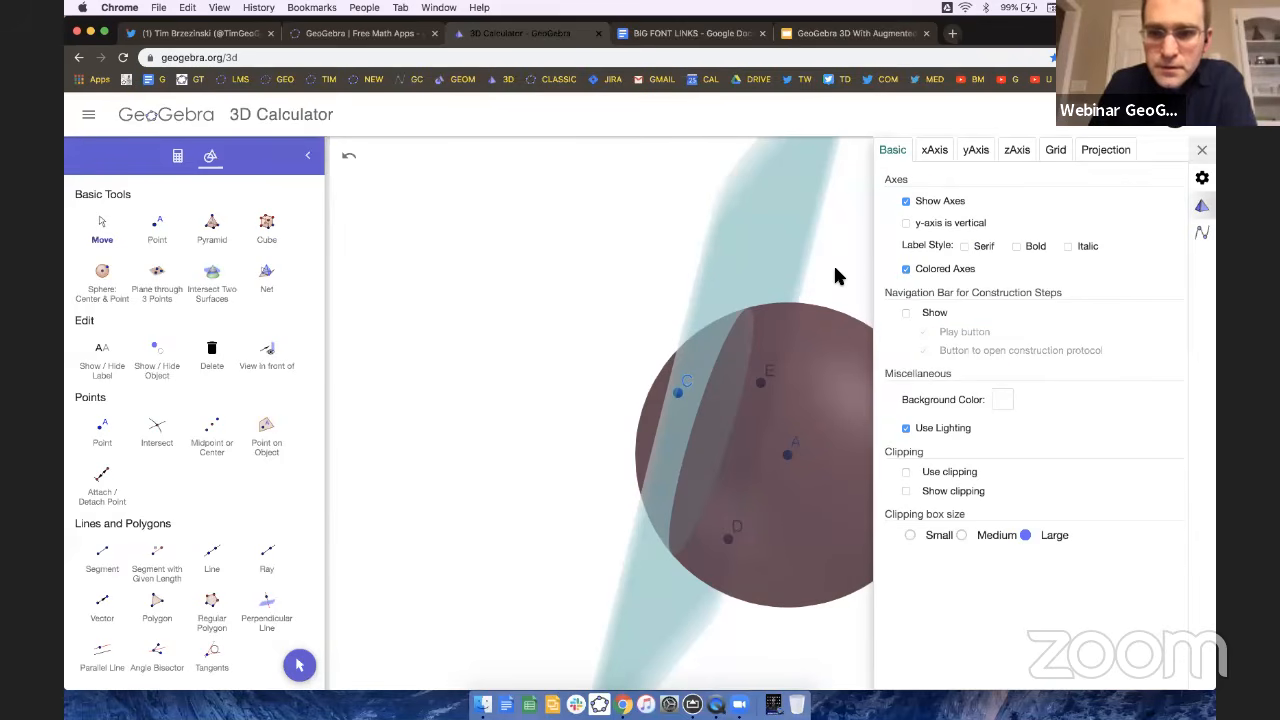
{"action": "left_click", "coordinate": [1202, 150]}
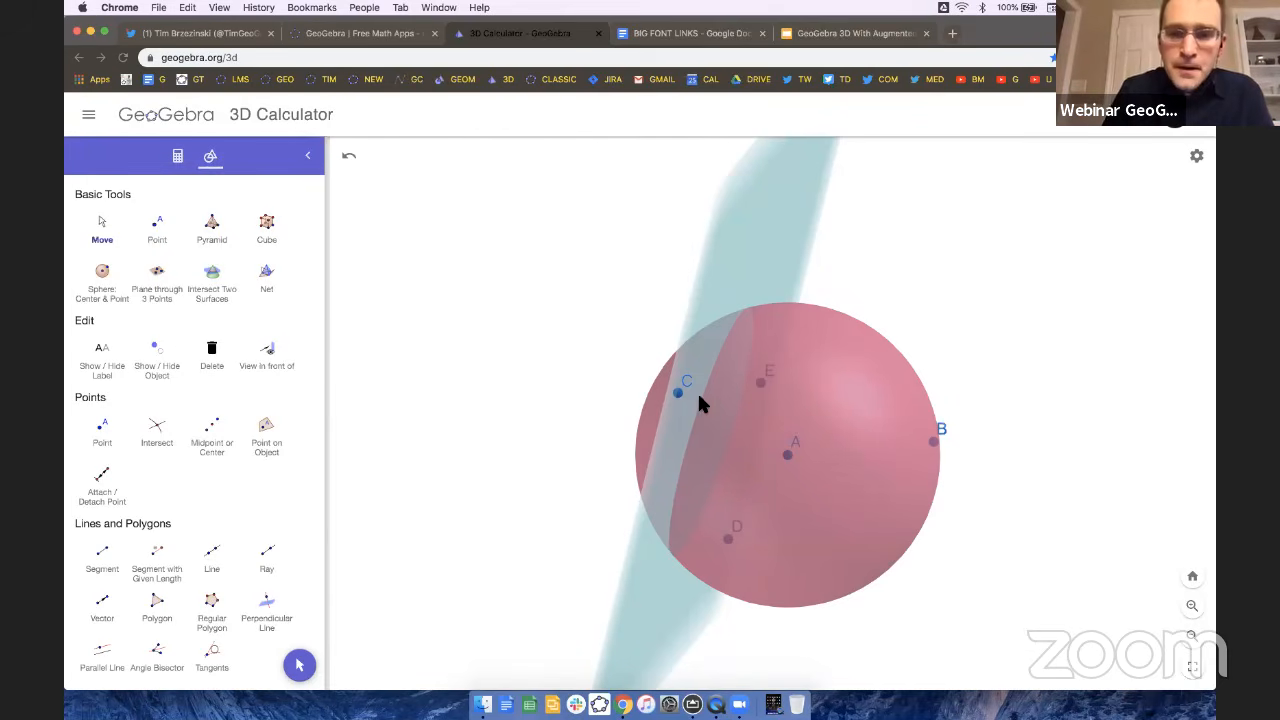
Create the intersection curve of the plane and the sphere with Intersect Two Surfaces, and return to the Move tool.
{"action": "left_click_drag", "start_coordinate": [646, 346], "coordinate": [651, 343]}
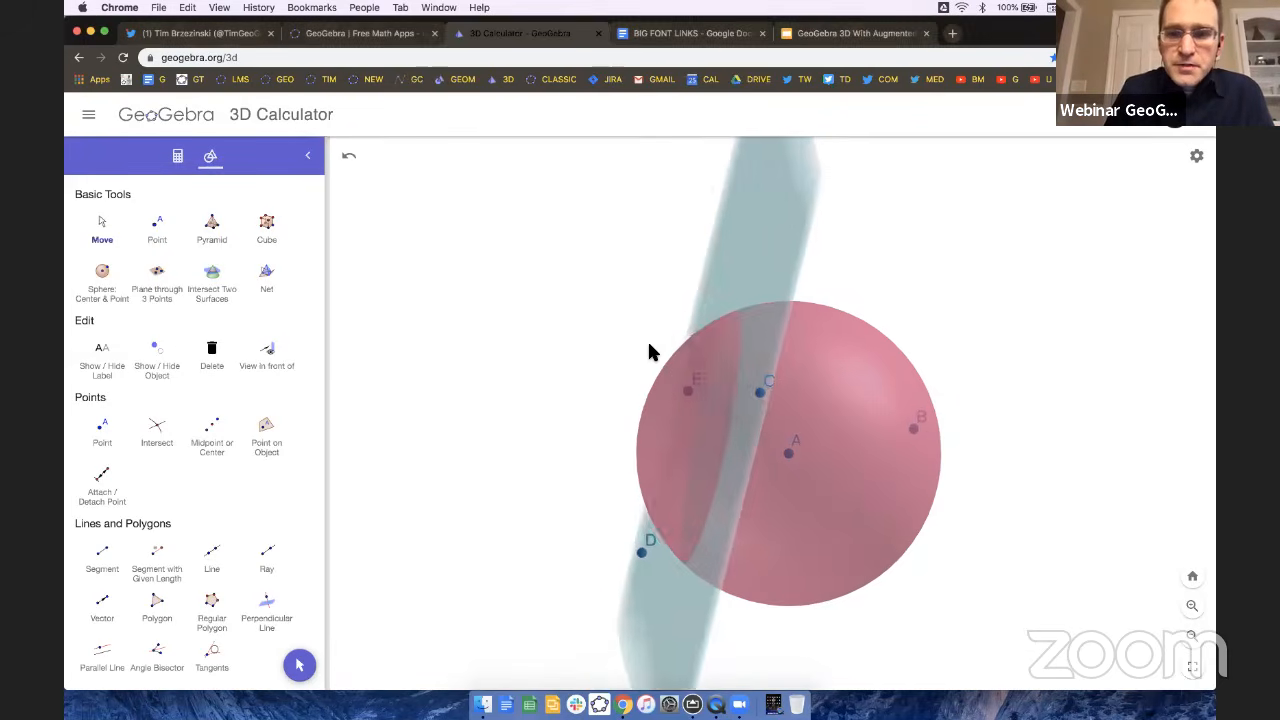
{"action": "mouse_move", "coordinate": [875, 420]}
{"action": "left_mouse_down"}
{"action": "mouse_move", "coordinate": [900, 416]}
{"action": "mouse_move", "coordinate": [870, 420]}
{"action": "left_mouse_up"}
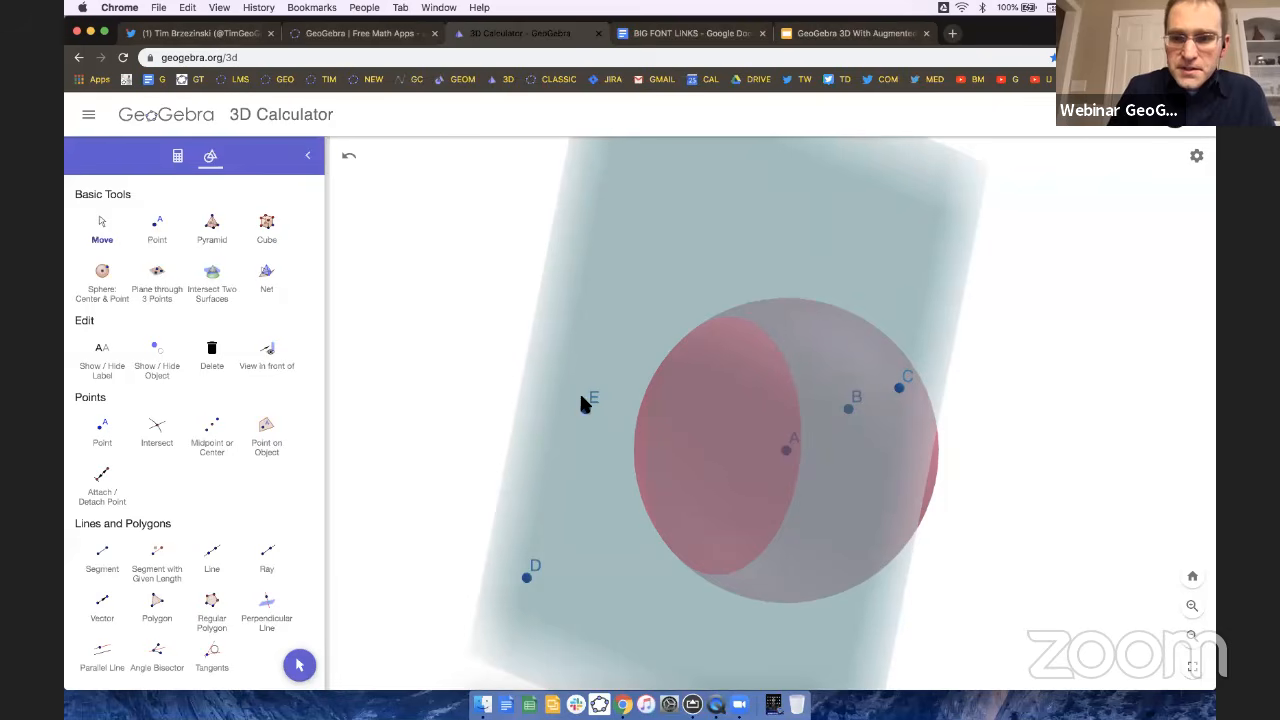
{"action": "left_click", "coordinate": [228, 296]}
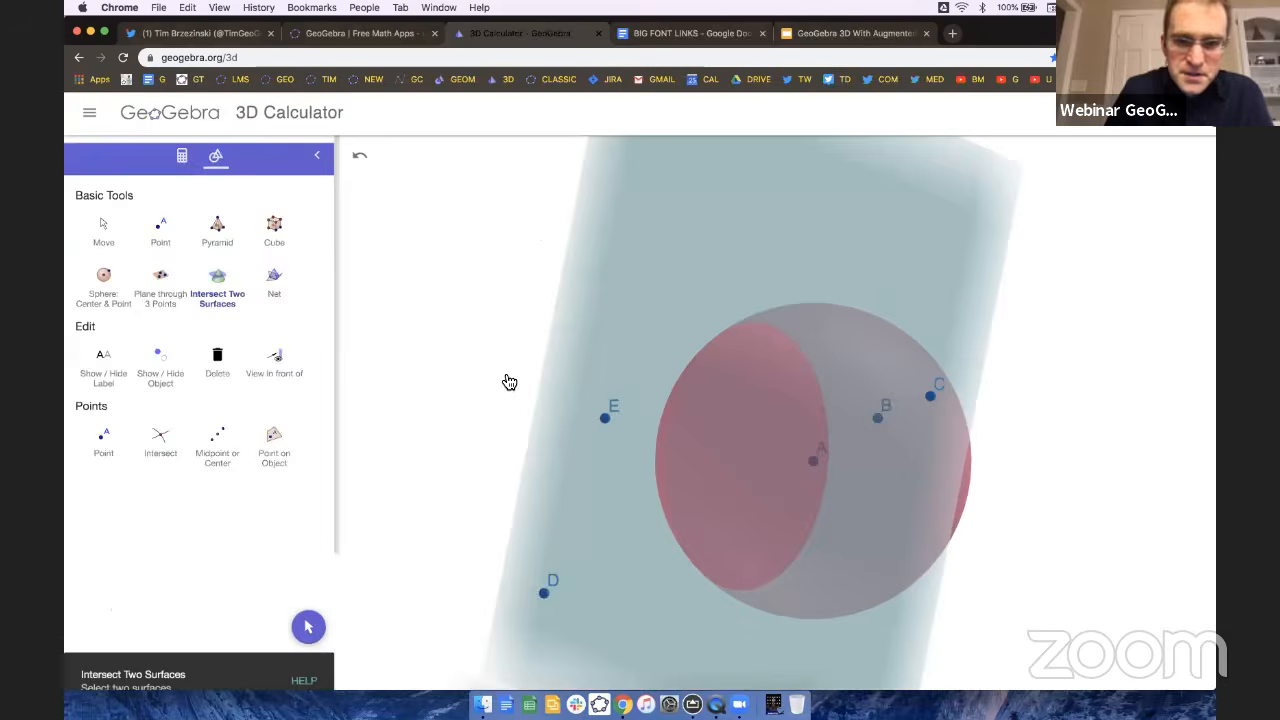
{"action": "left_click", "coordinate": [885, 230]}
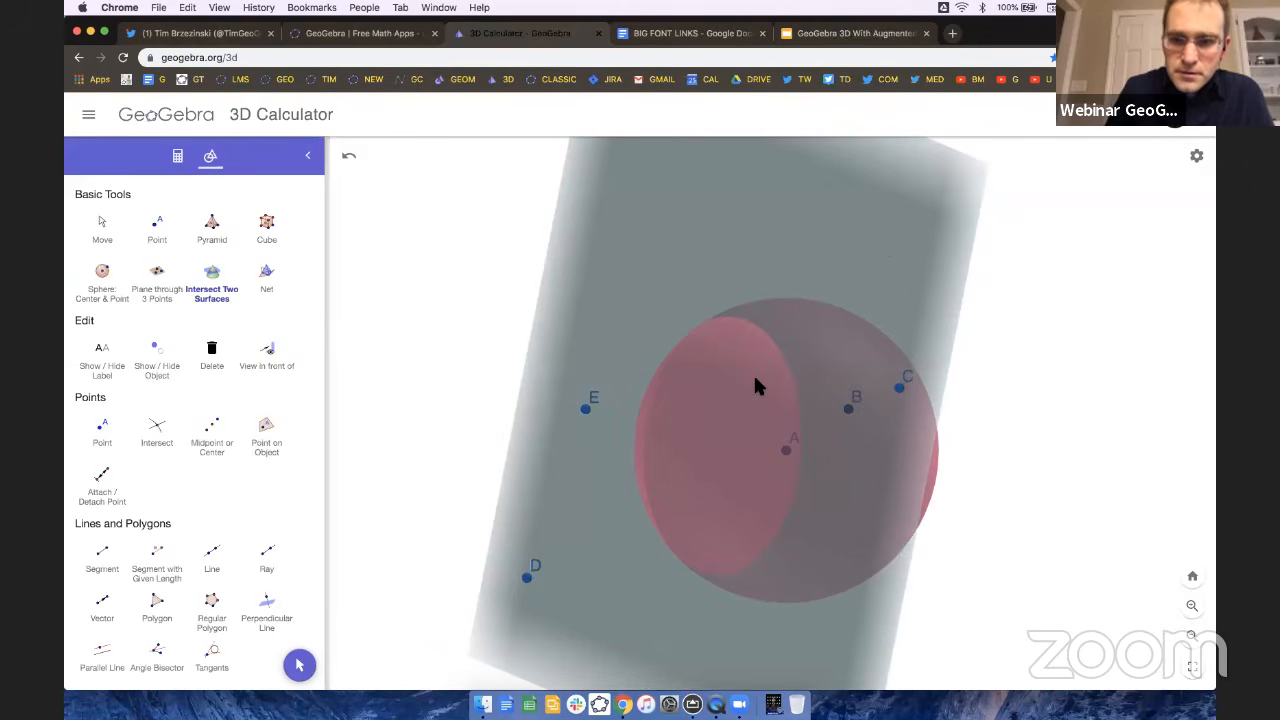
{"action": "left_click", "coordinate": [729, 410]}
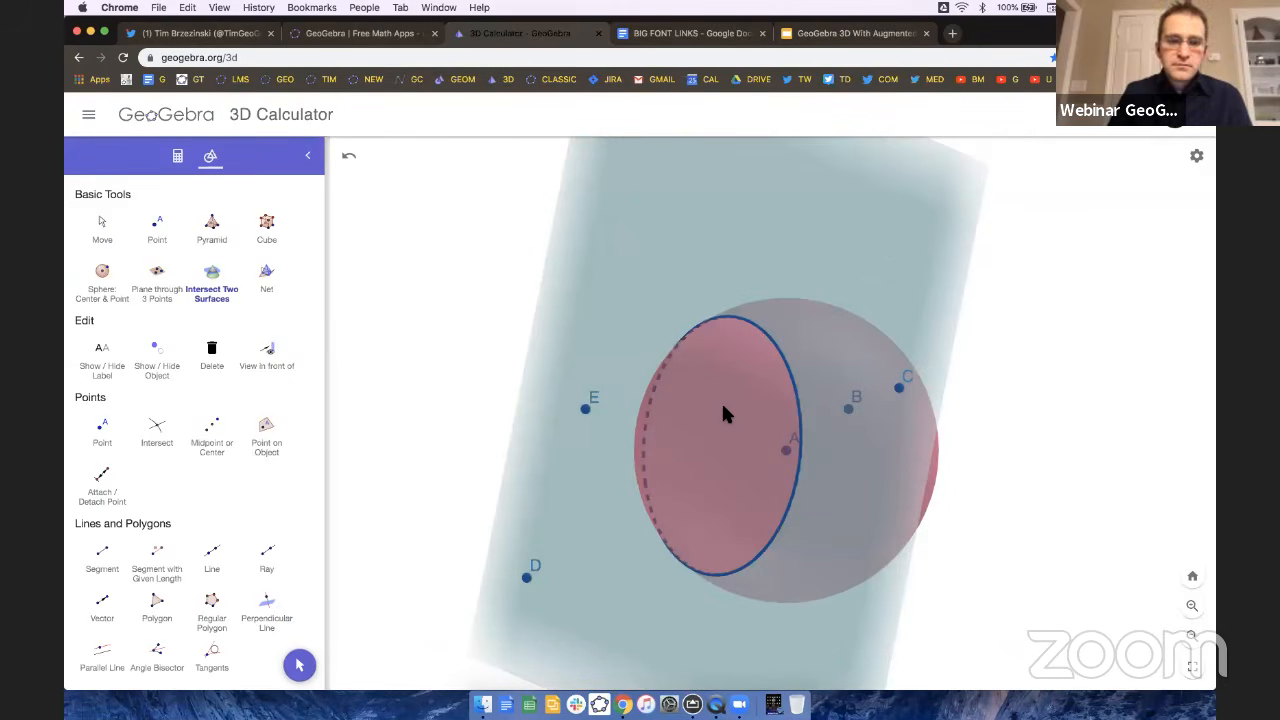
{"action": "left_click", "coordinate": [305, 665]}
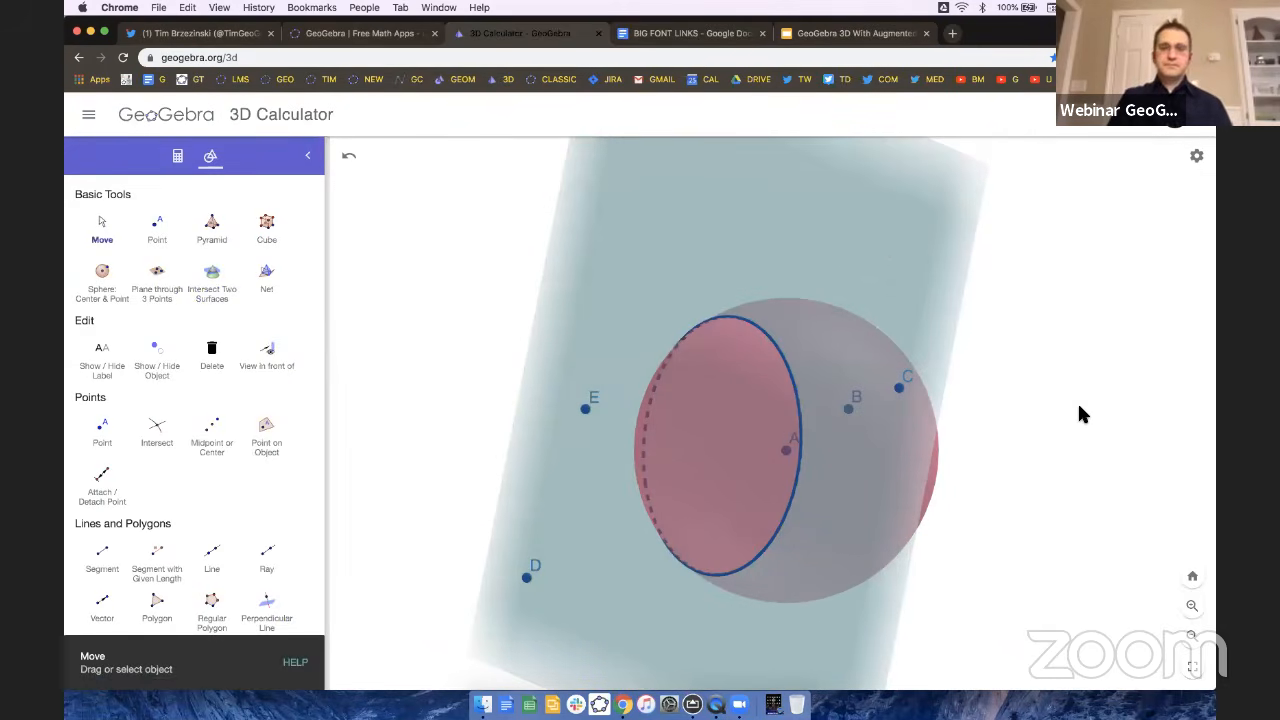
{"action": "mouse_move", "coordinate": [1090, 414]}
{"action": "left_mouse_down"}
{"action": "mouse_move", "coordinate": [1054, 417]}
{"action": "mouse_move", "coordinate": [1079, 411]}
{"action": "left_mouse_up"}
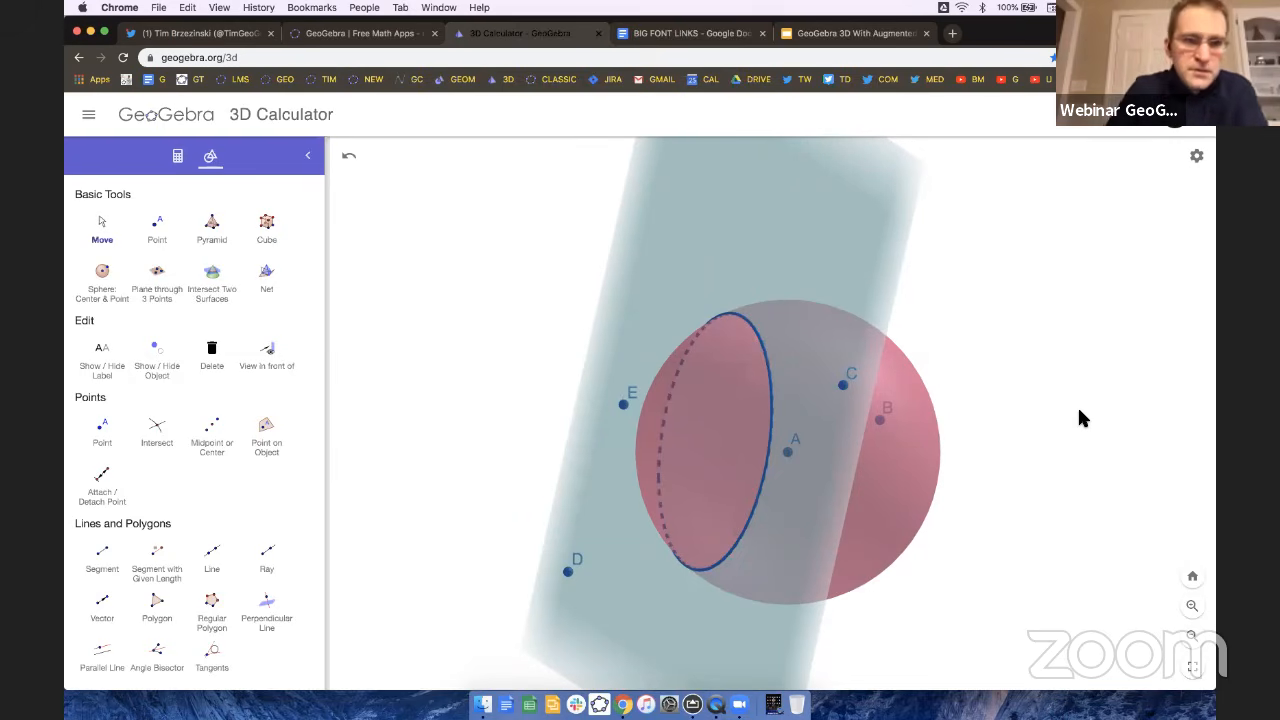
Hide the sphere and the plane to examine the intersection circle alone, and show both surfaces again.
{"action": "left_click", "coordinate": [190, 162]}
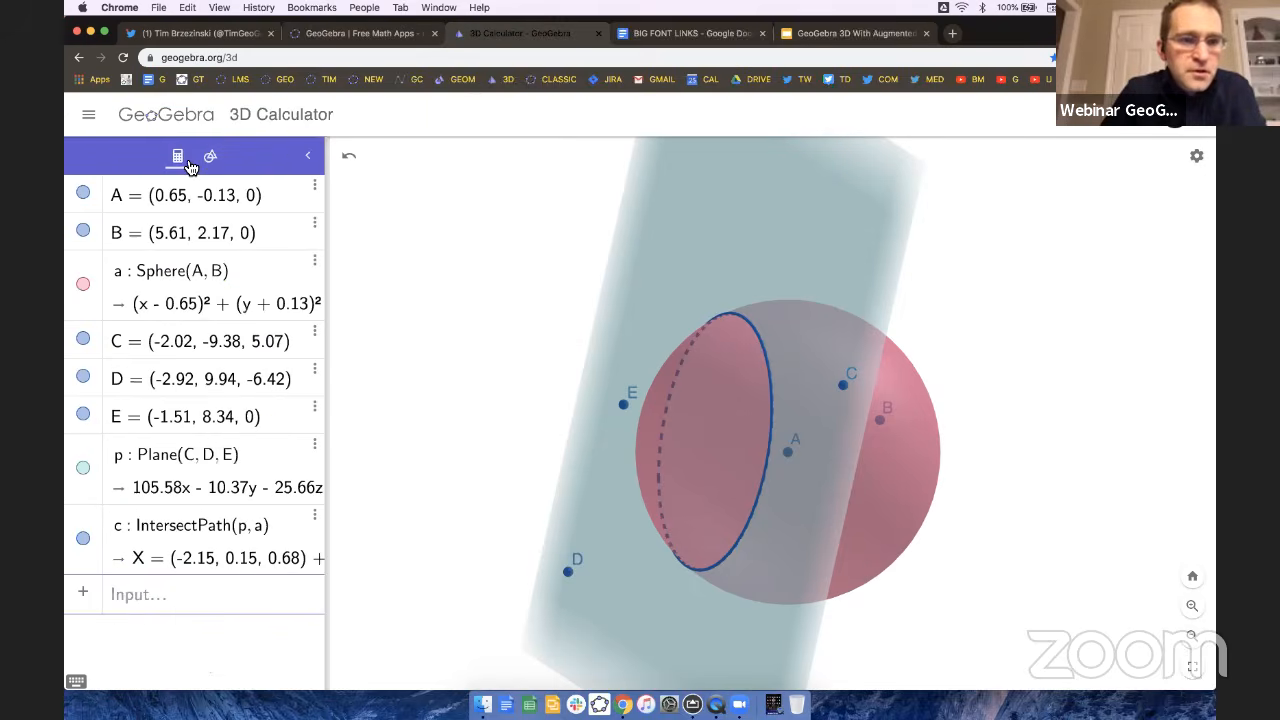
{"action": "scroll", "coordinate": [188, 163], "scroll_direction": "up", "scroll_amount": 5, "text": "ctrl"}
{"action": "scroll", "coordinate": [418, 276], "scroll_direction": "down", "scroll_amount": 5, "text": "ctrl"}
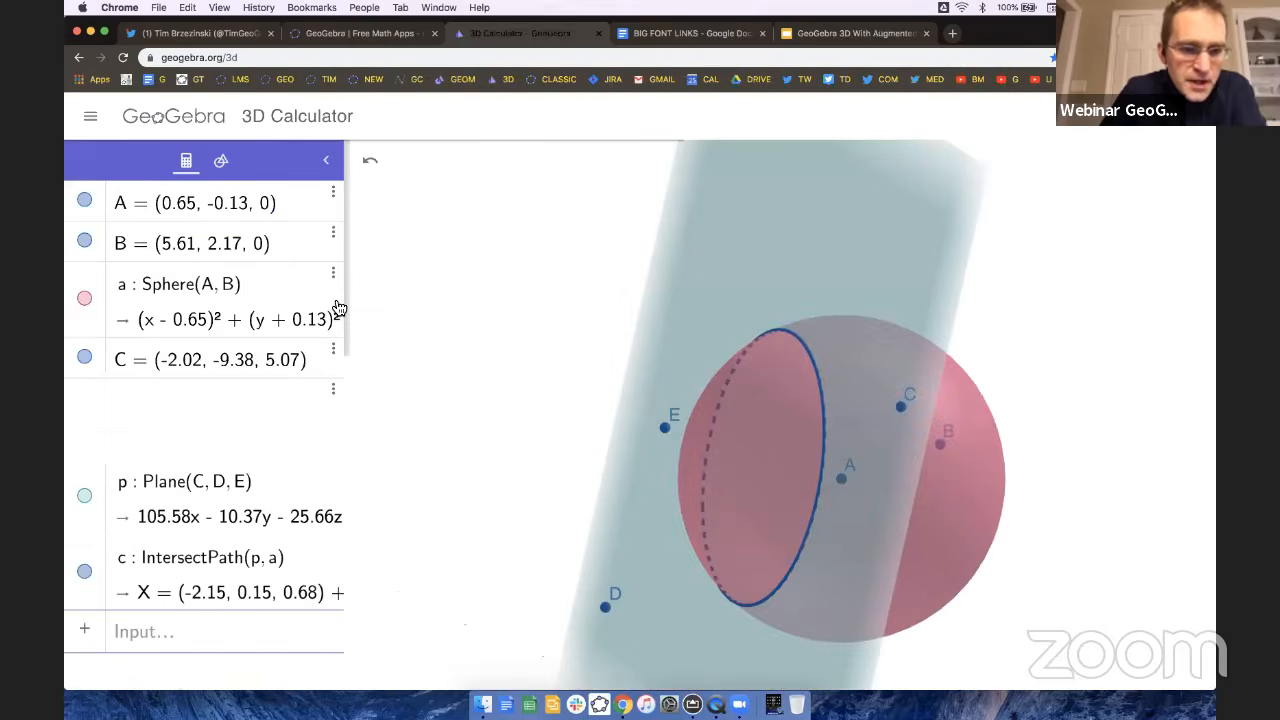
{"action": "left_click", "coordinate": [83, 286]}
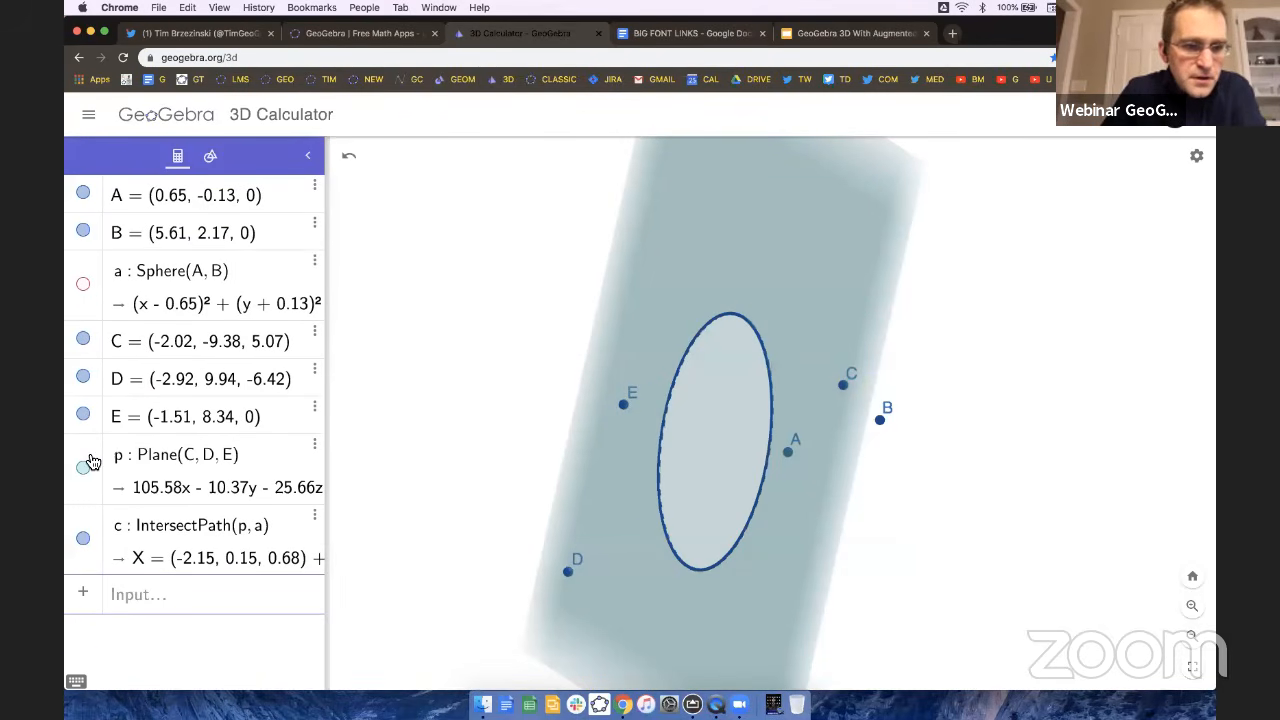
{"action": "left_click", "coordinate": [83, 466]}
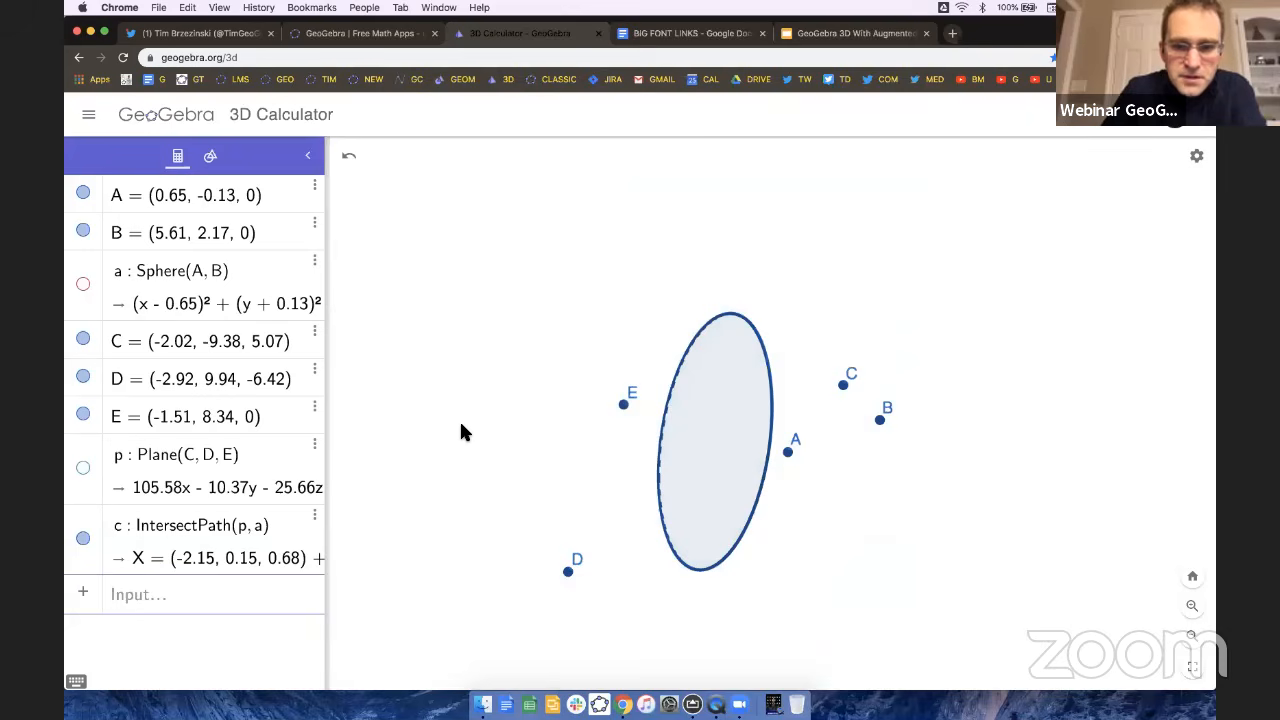
{"action": "mouse_move", "coordinate": [461, 432]}
{"action": "left_mouse_down"}
{"action": "mouse_move", "coordinate": [531, 431]}
{"action": "mouse_move", "coordinate": [470, 427]}
{"action": "left_mouse_up"}
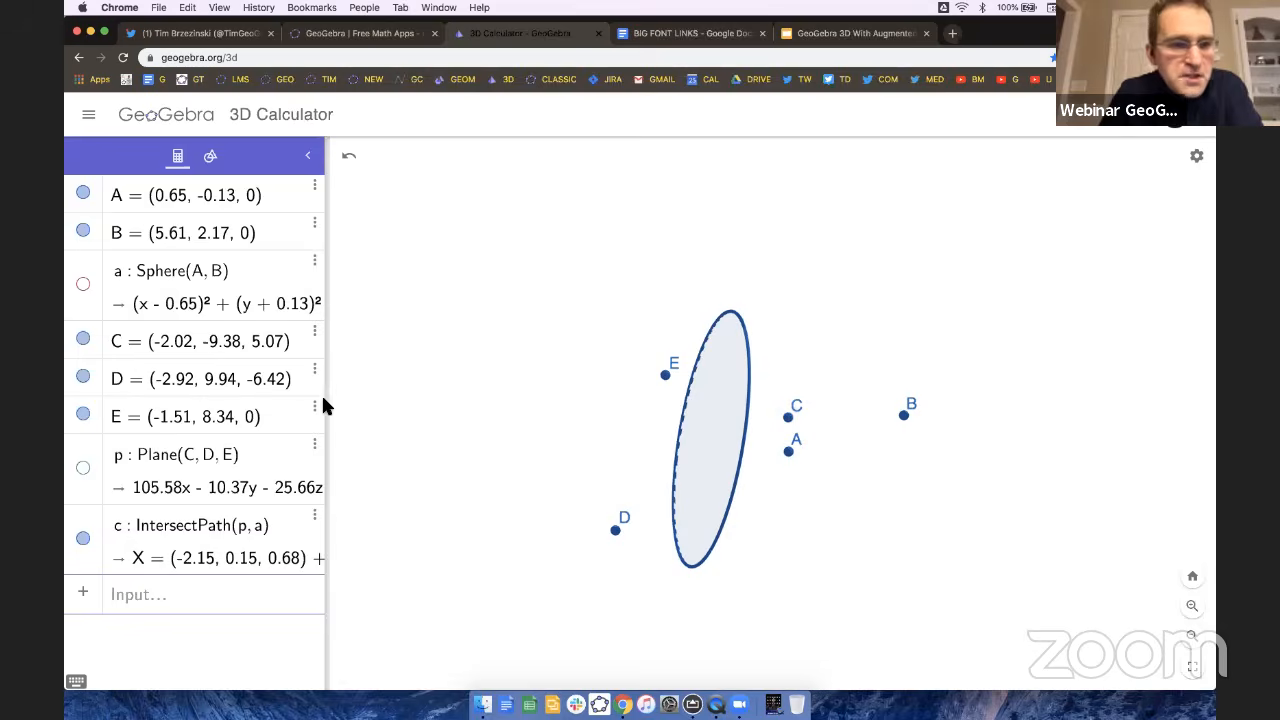
{"action": "left_click", "coordinate": [83, 285]}
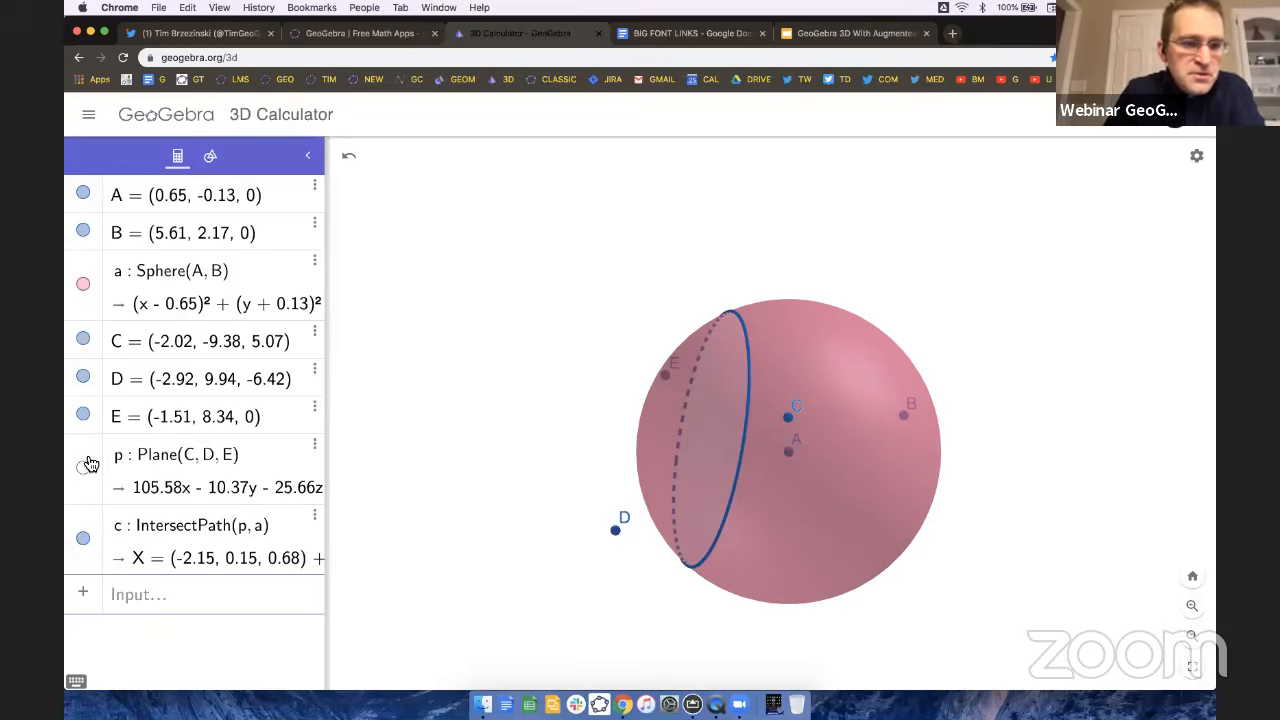
{"action": "left_click", "coordinate": [83, 466]}
Examine the available point, line, polygon, solid and plane construction tools.
{"action": "left_click", "coordinate": [210, 156]}
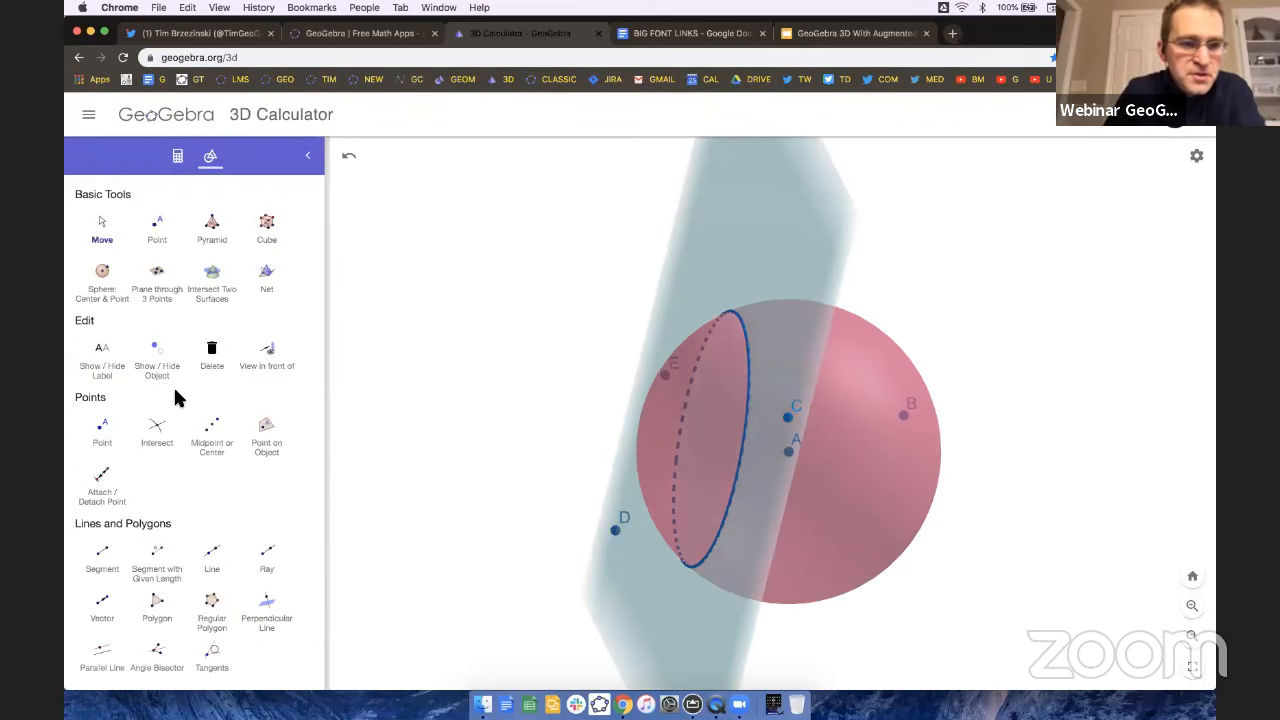
{"action": "scroll", "coordinate": [175, 395], "scroll_direction": "down", "scroll_amount": 5}
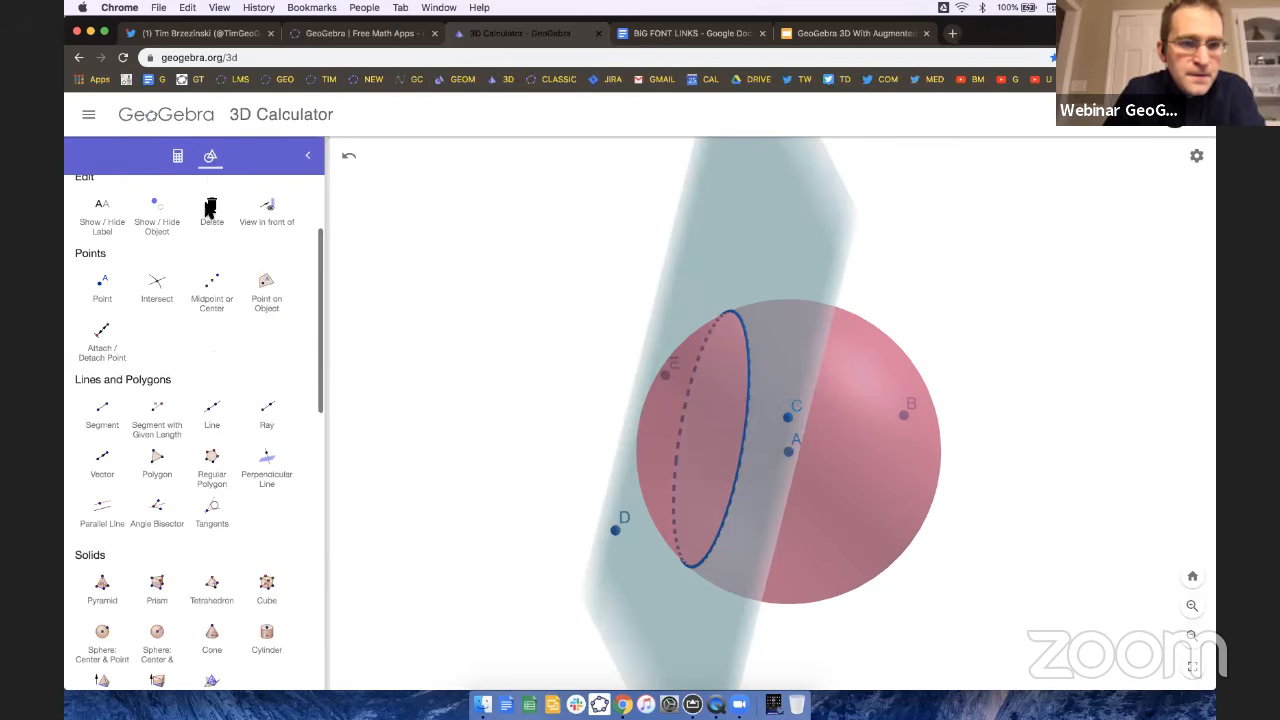
{"action": "scroll", "coordinate": [206, 202], "scroll_direction": "down", "scroll_amount": 2}
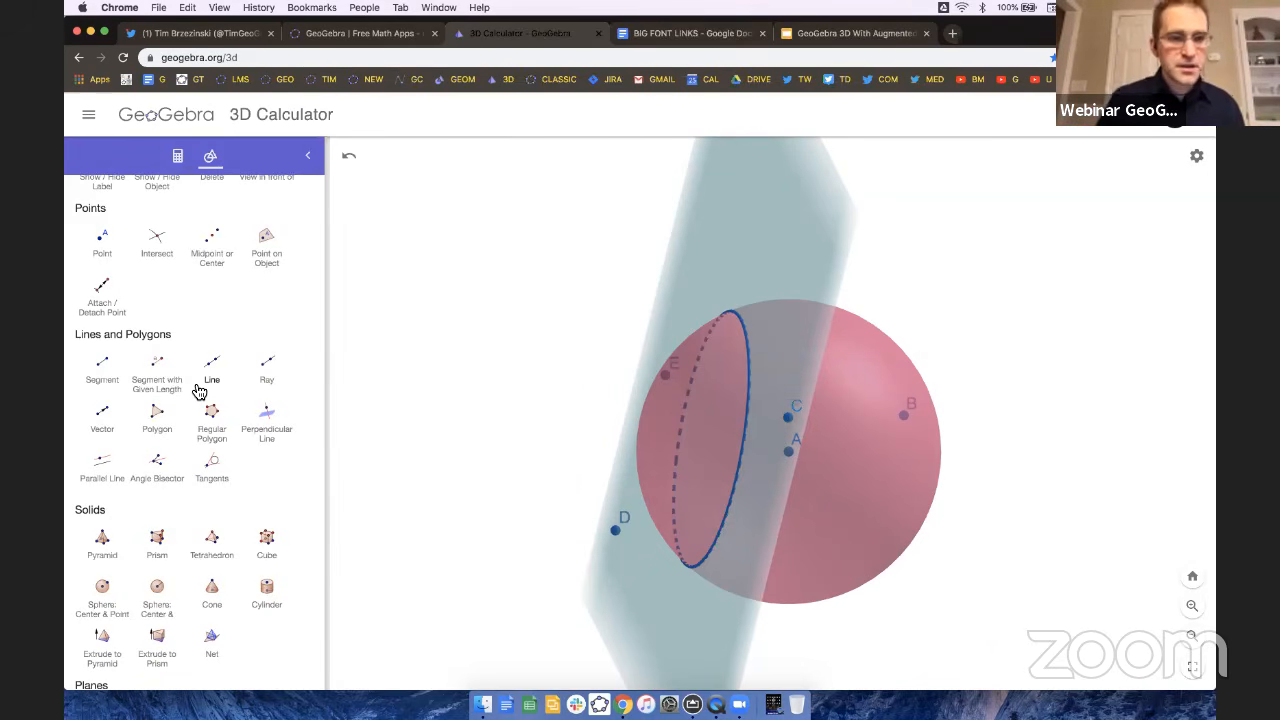
{"action": "scroll", "coordinate": [190, 360], "scroll_direction": "down", "scroll_amount": 3}
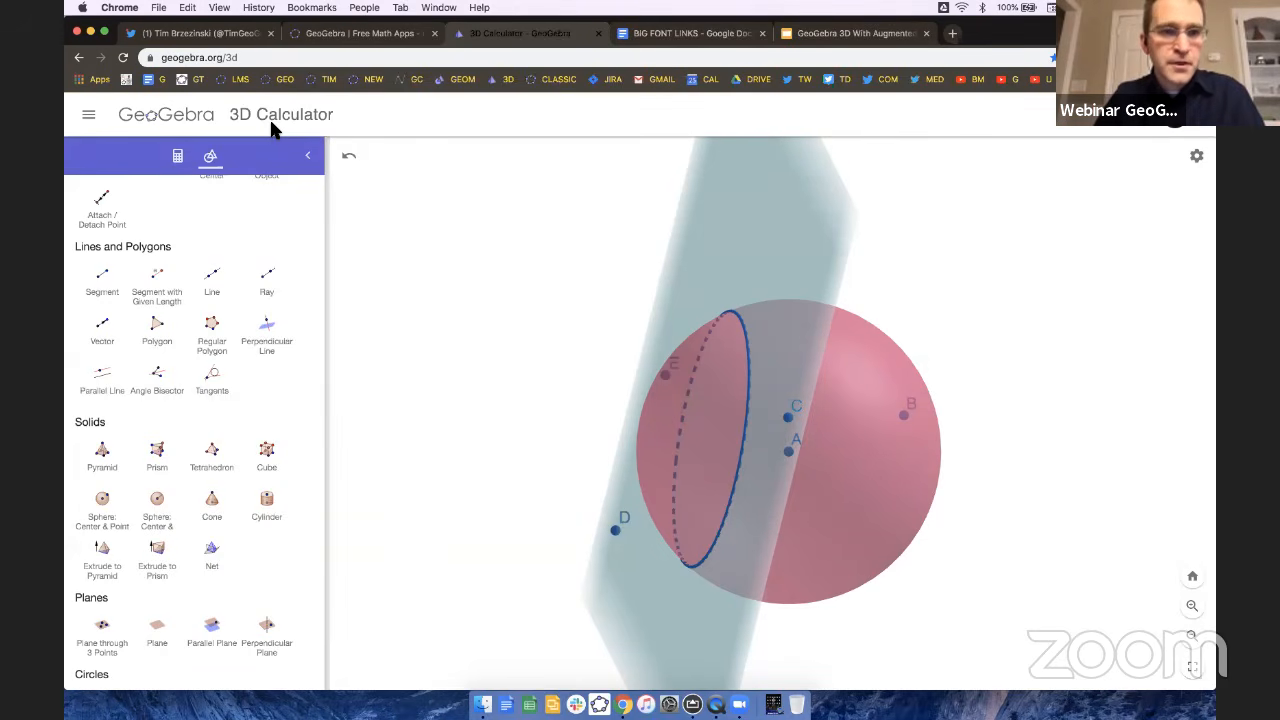
{"action": "scroll", "coordinate": [271, 124], "scroll_direction": "up", "scroll_amount": 5, "text": "ctrl"}
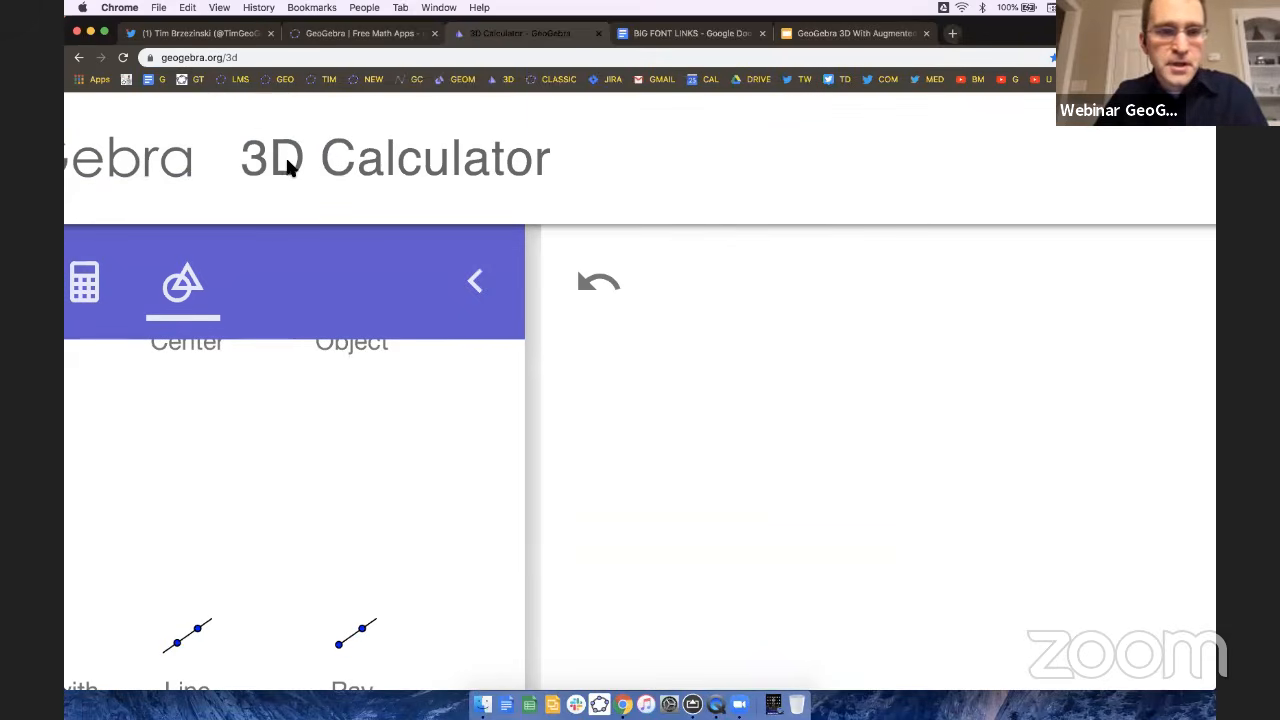
{"action": "scroll", "coordinate": [287, 168], "scroll_direction": "down", "scroll_amount": 5, "text": "ctrl"}
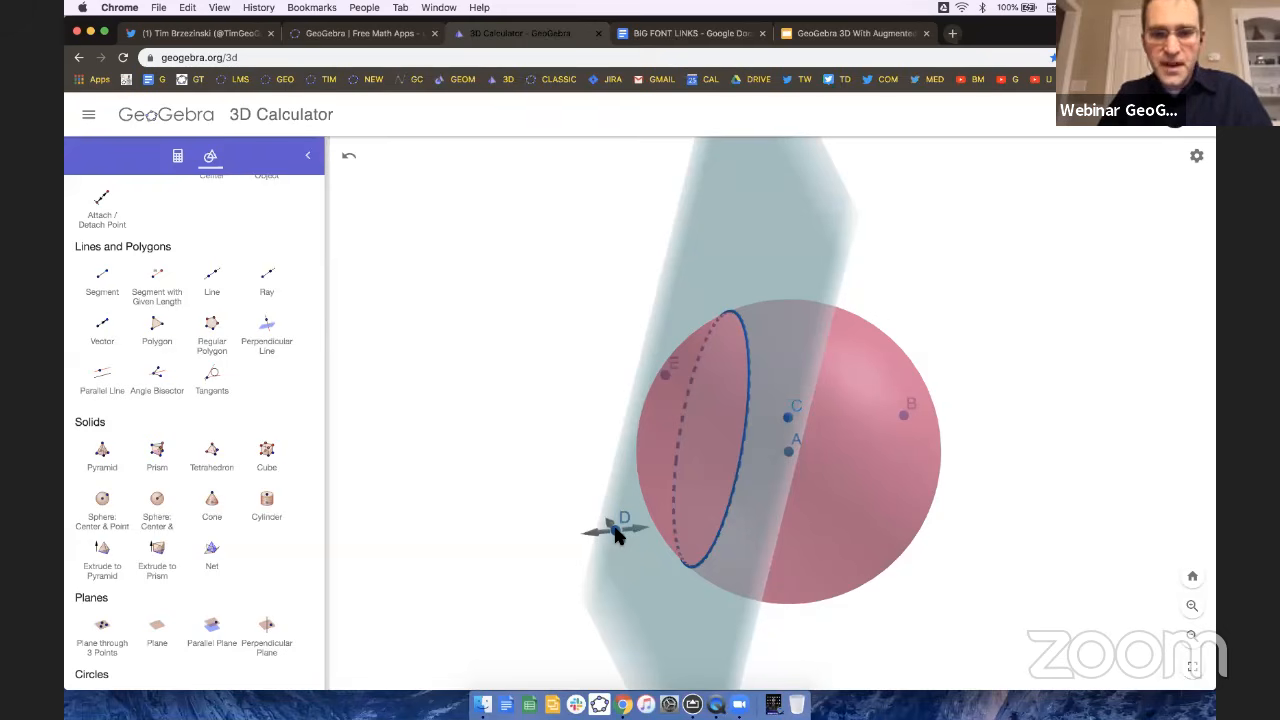
Move point D to about (-0.67, 9.07, -6.42) to change the tilt of the cutting plane.
{"action": "left_click_drag", "start_coordinate": [615, 528], "coordinate": [582, 557]}
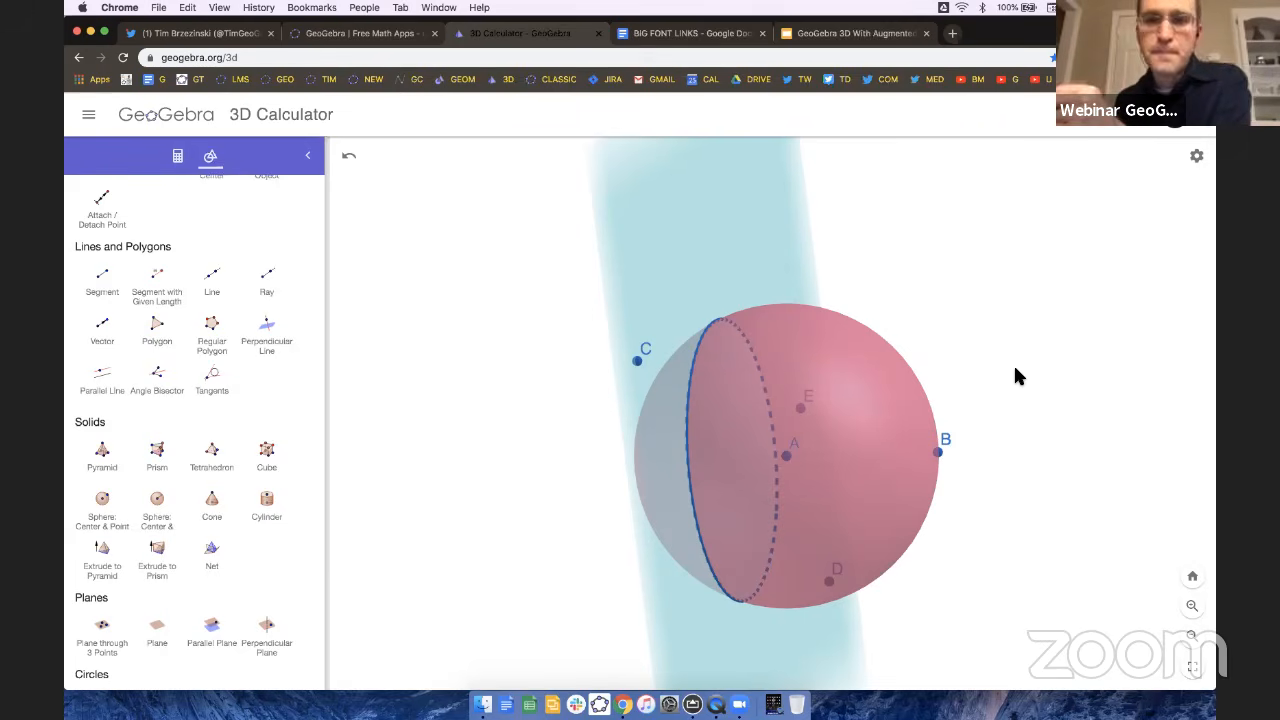
{"action": "left_click_drag", "start_coordinate": [980, 329], "coordinate": [1009, 330]}
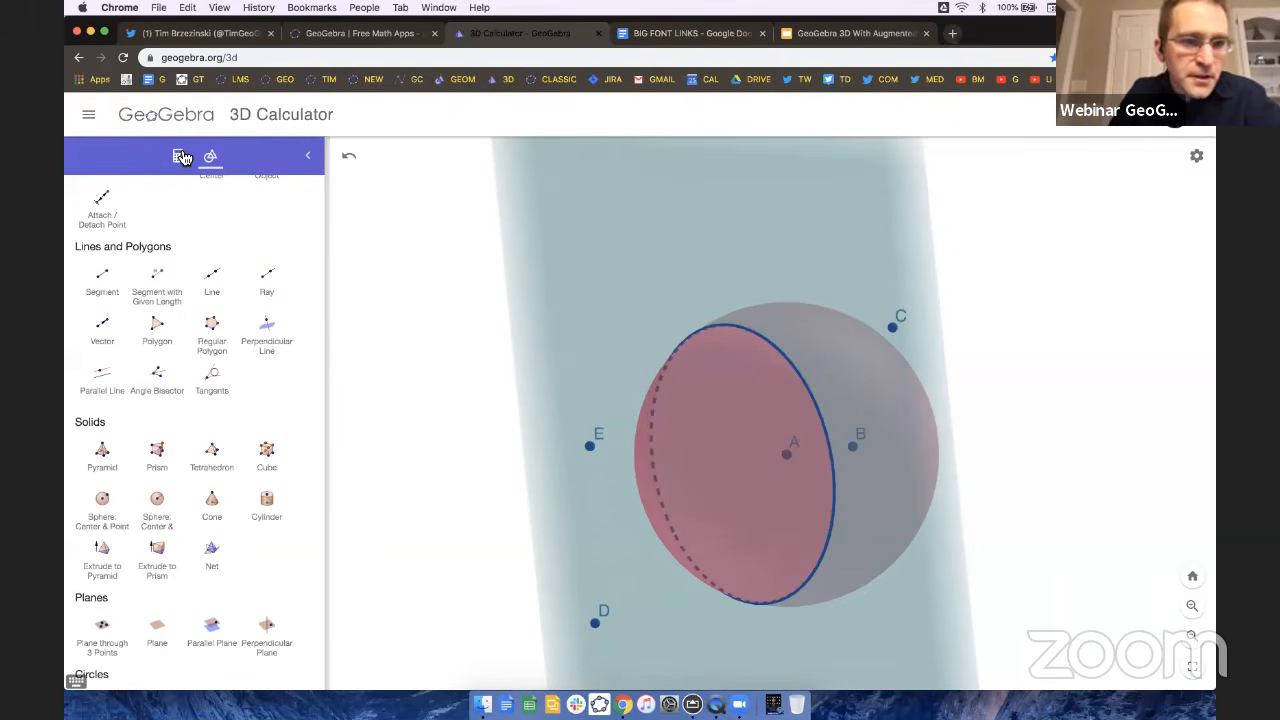
Hide the sphere and the plane through C, D and E, leaving the intersection circle and the points displayed.
{"action": "left_click", "coordinate": [177, 157]}
{"action": "left_click", "coordinate": [208, 157]}
{"action": "left_click", "coordinate": [177, 157]}
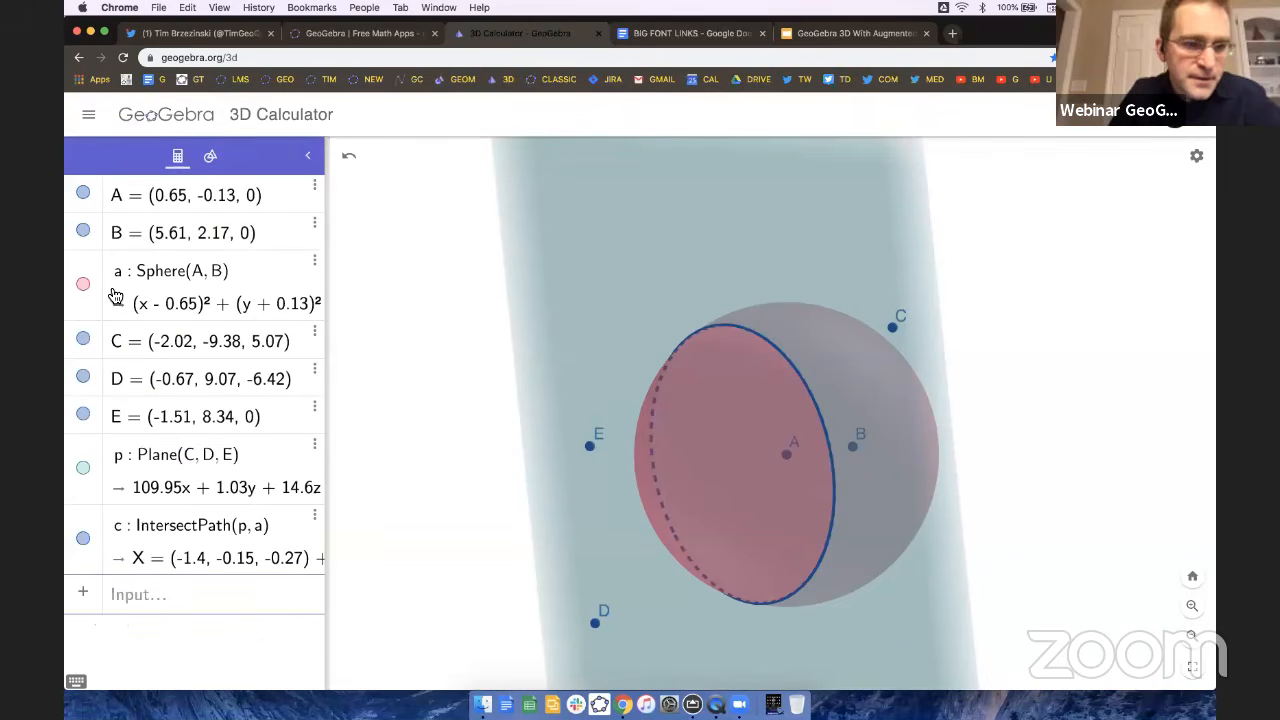
{"action": "left_click", "coordinate": [84, 286]}
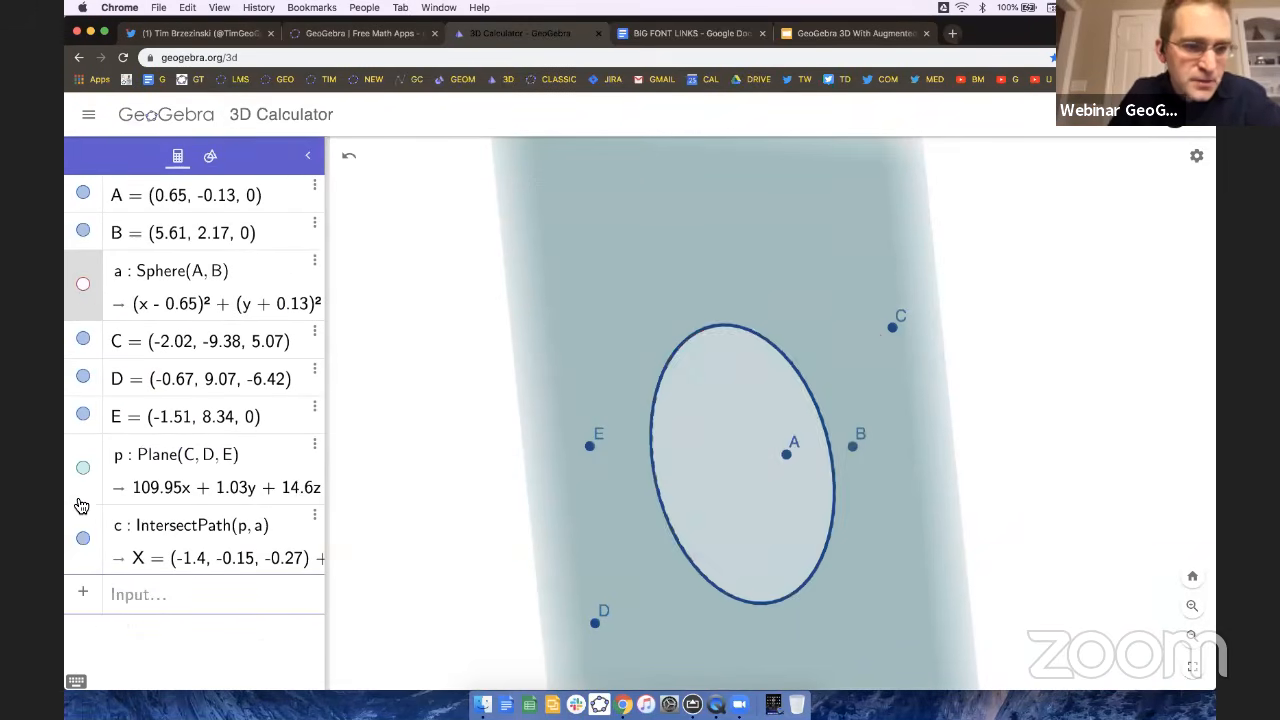
{"action": "left_click", "coordinate": [84, 538]}
{"action": "left_click", "coordinate": [84, 286]}
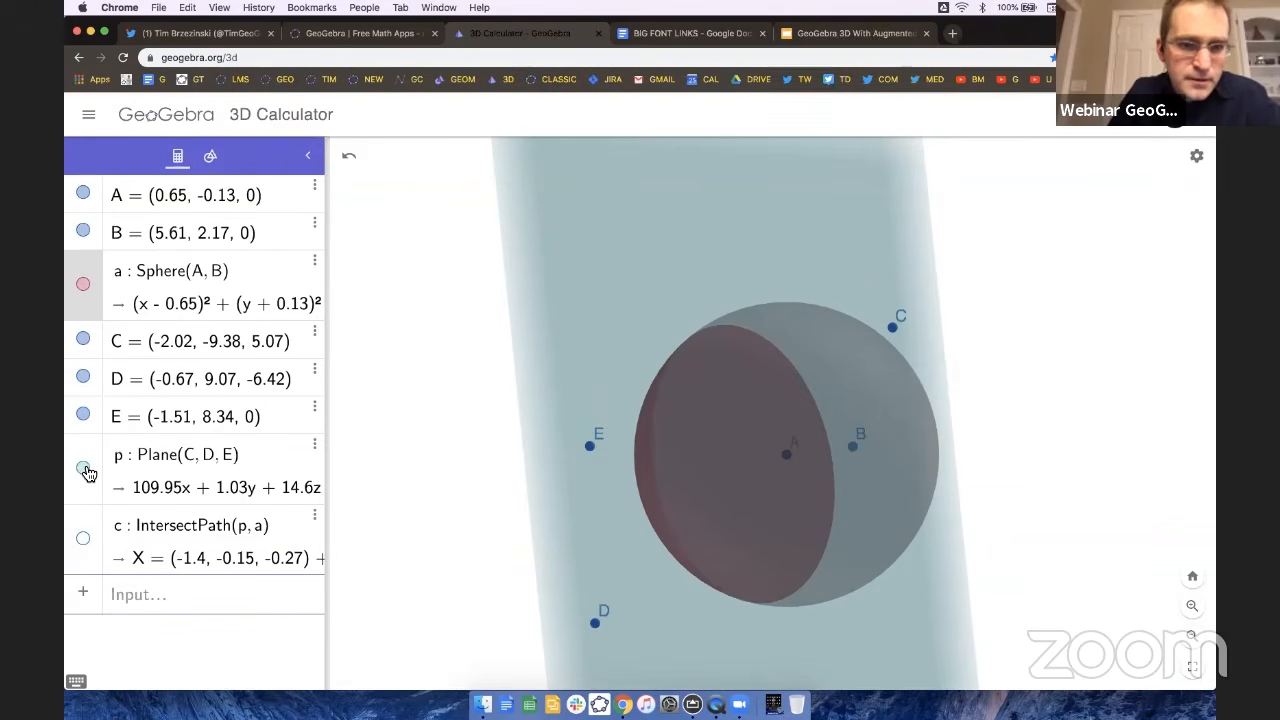
{"action": "left_click", "coordinate": [84, 468]}
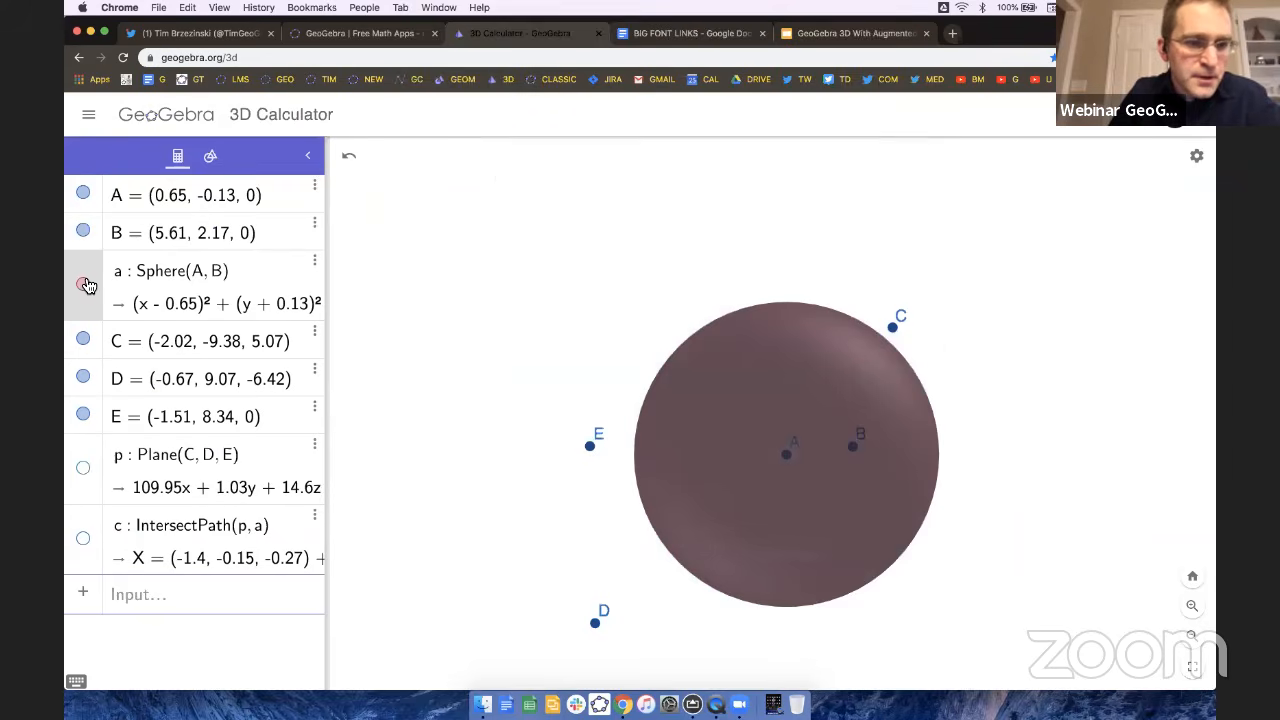
{"action": "left_click", "coordinate": [84, 286]}
{"action": "left_click", "coordinate": [84, 538]}
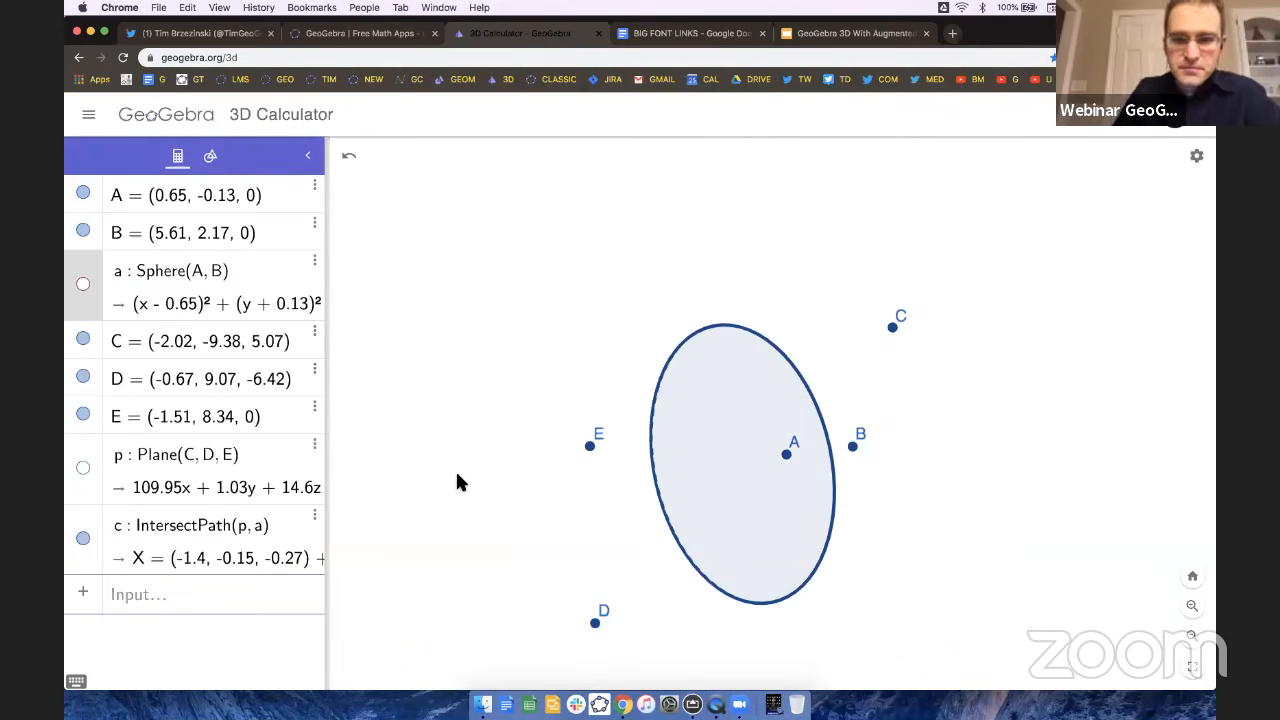
{"action": "mouse_move", "coordinate": [455, 483]}
{"action": "left_mouse_down"}
{"action": "mouse_move", "coordinate": [473, 483]}
{"action": "mouse_move", "coordinate": [469, 461]}
{"action": "mouse_move", "coordinate": [439, 439]}
{"action": "mouse_move", "coordinate": [425, 469]}
{"action": "mouse_move", "coordinate": [386, 486]}
{"action": "mouse_move", "coordinate": [463, 486]}
{"action": "mouse_move", "coordinate": [443, 489]}
{"action": "left_mouse_up"}
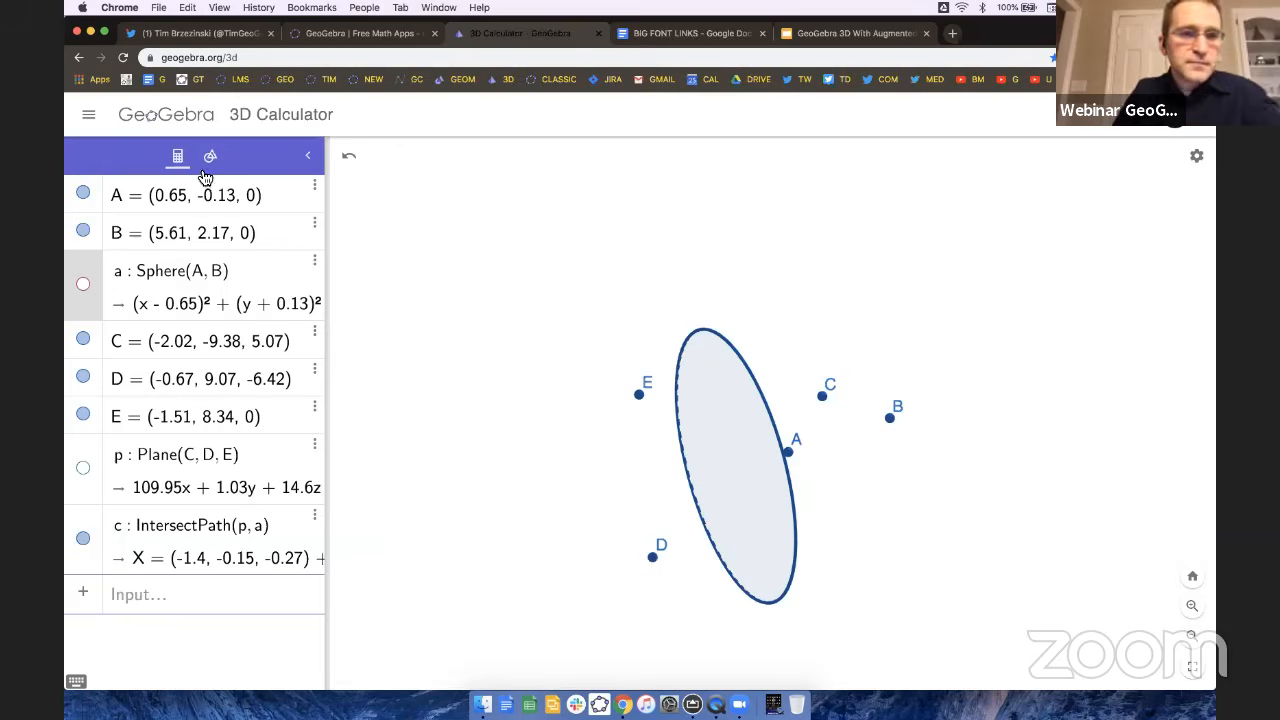
Place a point on the upper part of the intersection circle's edge with the Point on Object tool.
{"action": "left_click", "coordinate": [211, 160]}
{"action": "scroll", "coordinate": [211, 383], "scroll_direction": "up", "scroll_amount": 1}
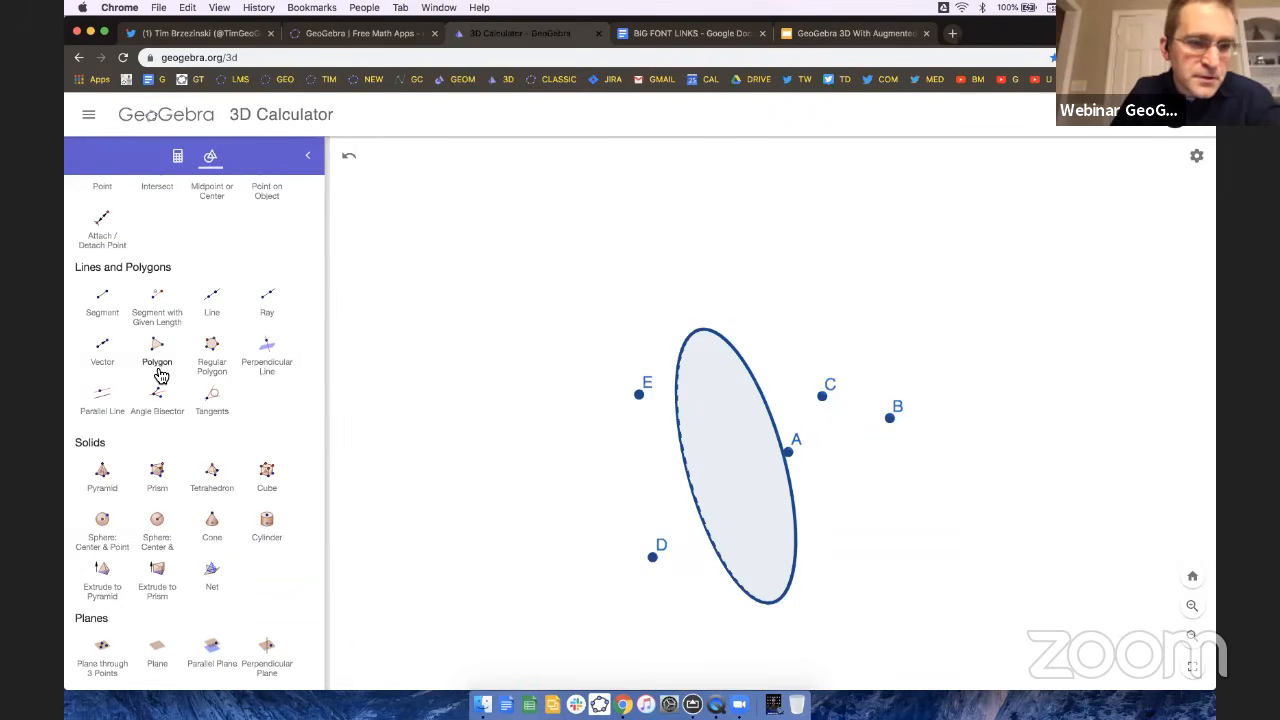
{"action": "scroll", "coordinate": [161, 376], "scroll_direction": "up", "scroll_amount": 5, "text": "ctrl"}
{"action": "scroll", "coordinate": [161, 376], "scroll_direction": "down", "scroll_amount": 1}
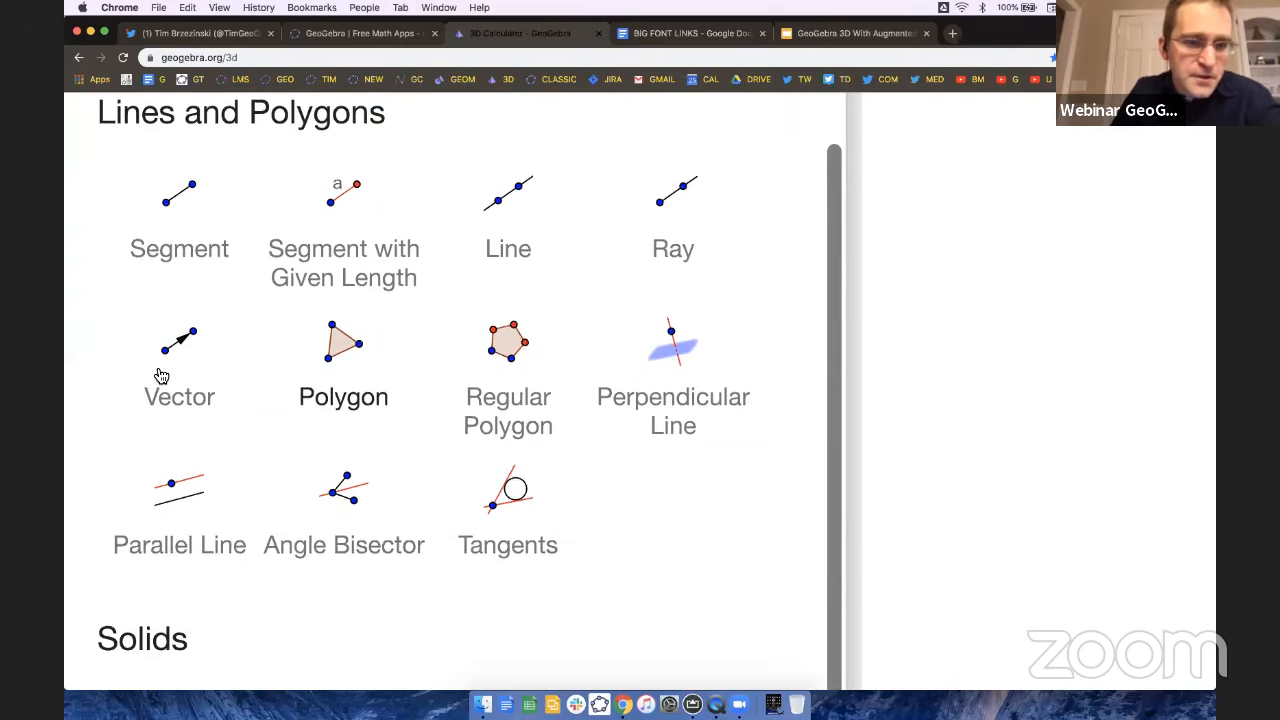
{"action": "scroll", "coordinate": [161, 376], "scroll_direction": "up", "scroll_amount": 10}
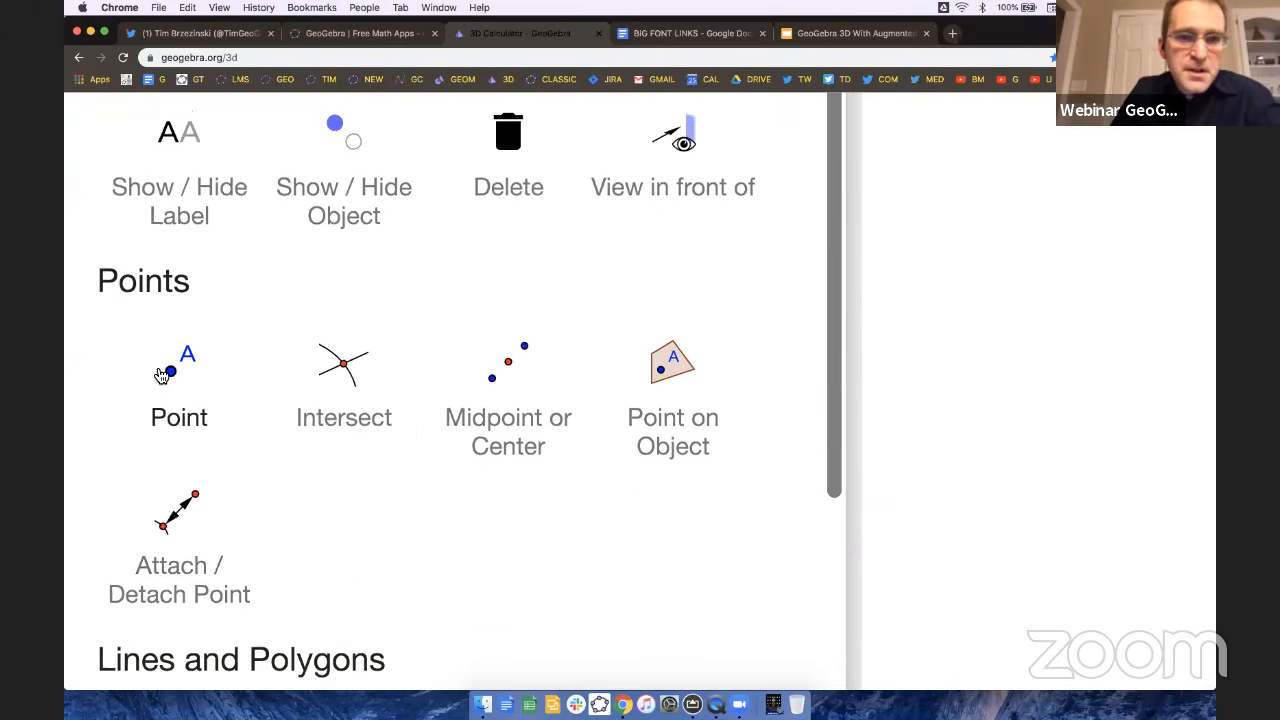
{"action": "scroll", "coordinate": [161, 376], "scroll_direction": "up", "scroll_amount": 3}
{"action": "scroll", "coordinate": [160, 374], "scroll_direction": "down", "scroll_amount": 2}
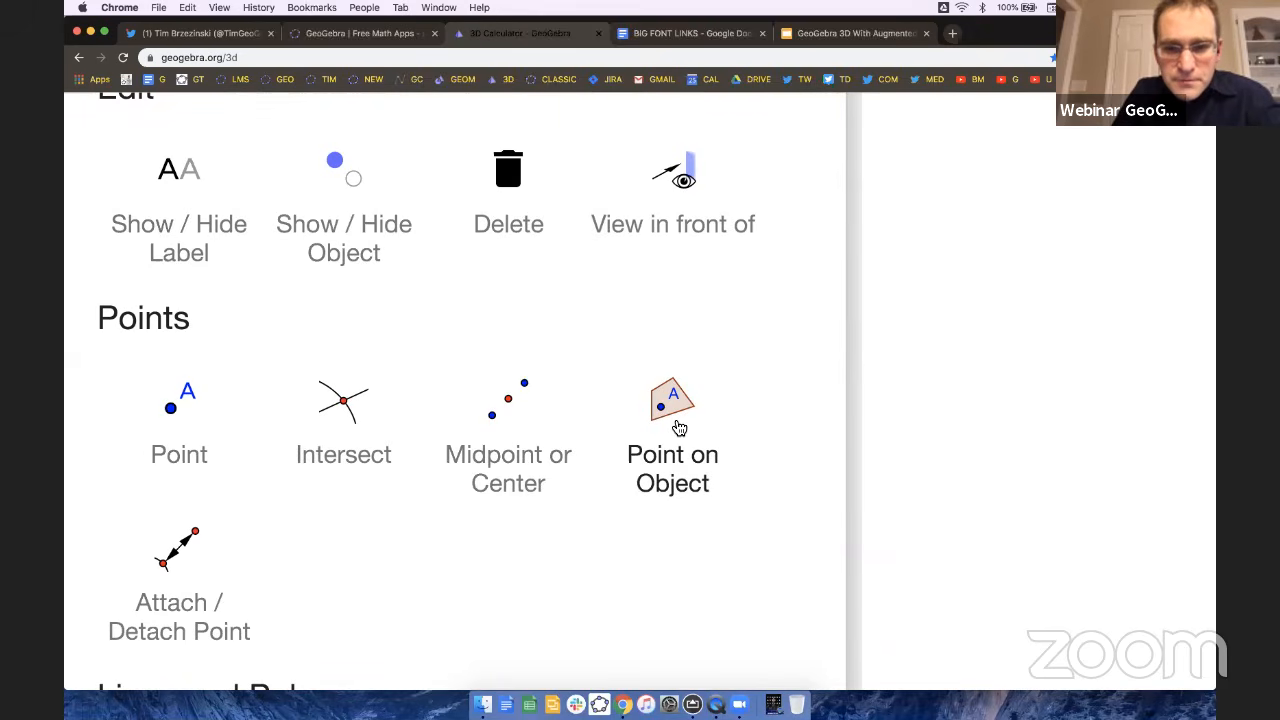
{"action": "left_click", "coordinate": [679, 428]}
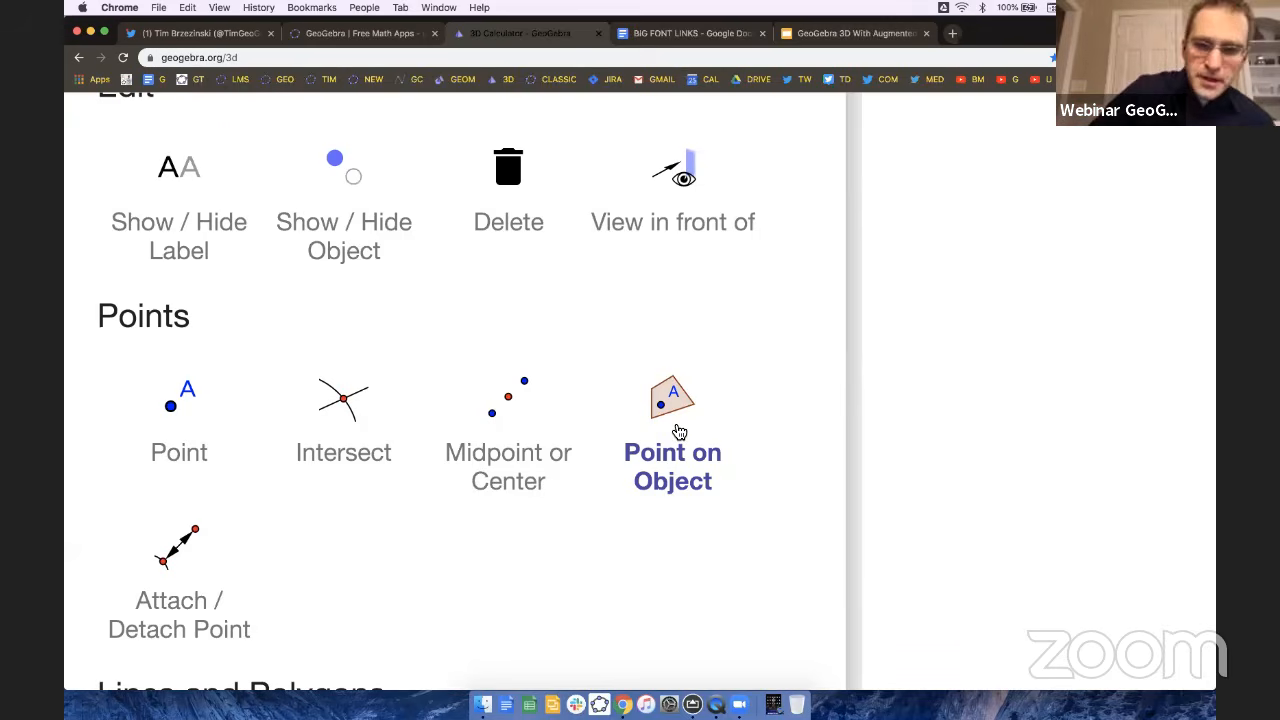
{"action": "scroll", "coordinate": [679, 431], "scroll_direction": "down", "scroll_amount": 5, "text": "ctrl"}
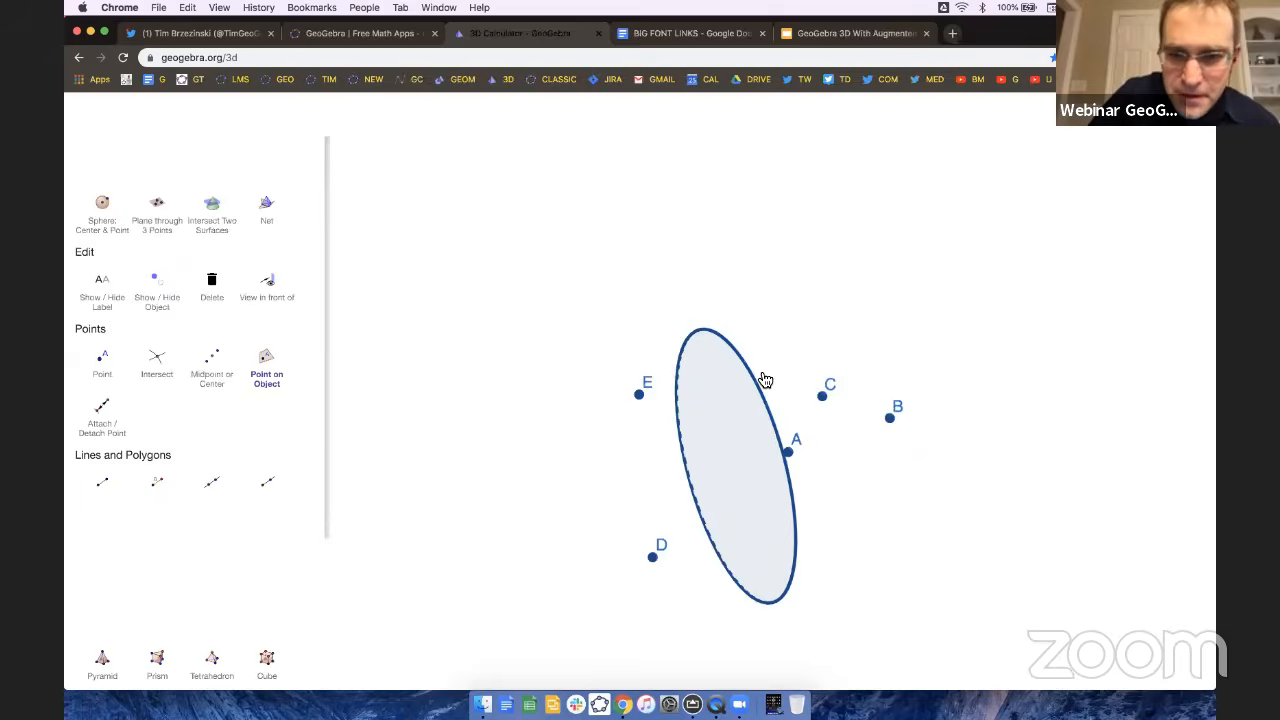
{"action": "left_click", "coordinate": [753, 377]}
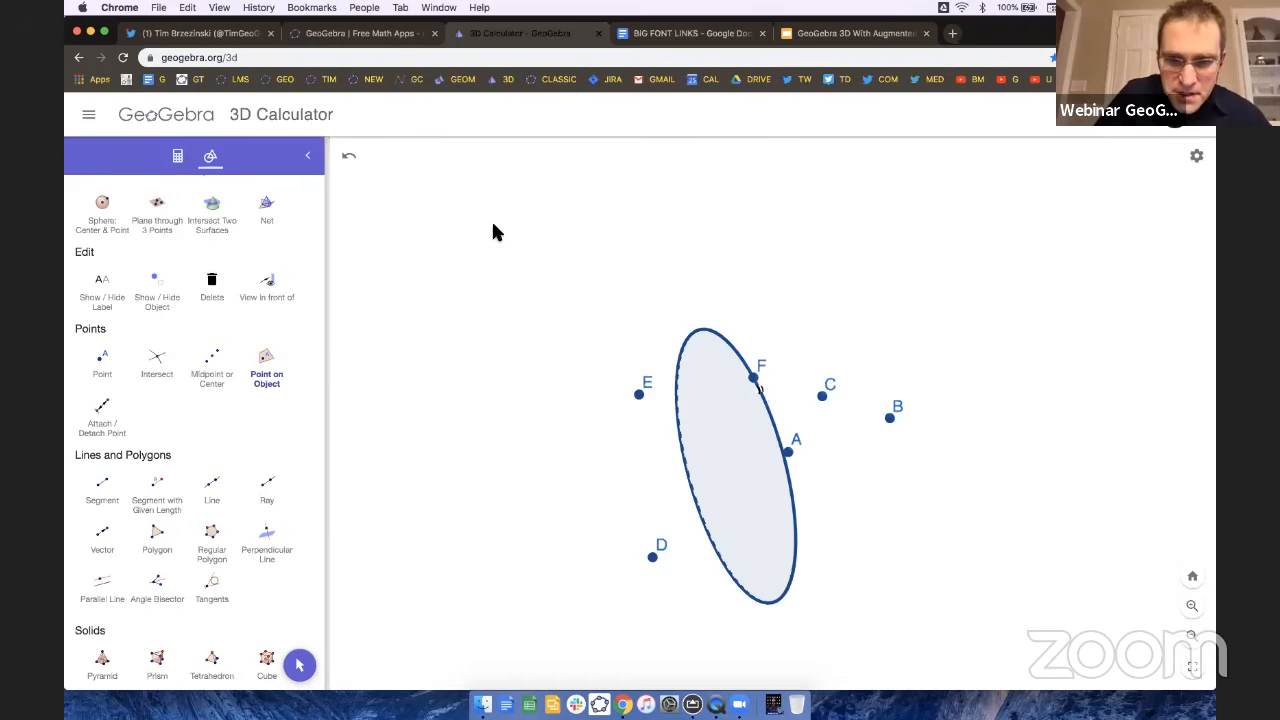
{"action": "left_click", "coordinate": [350, 154]}
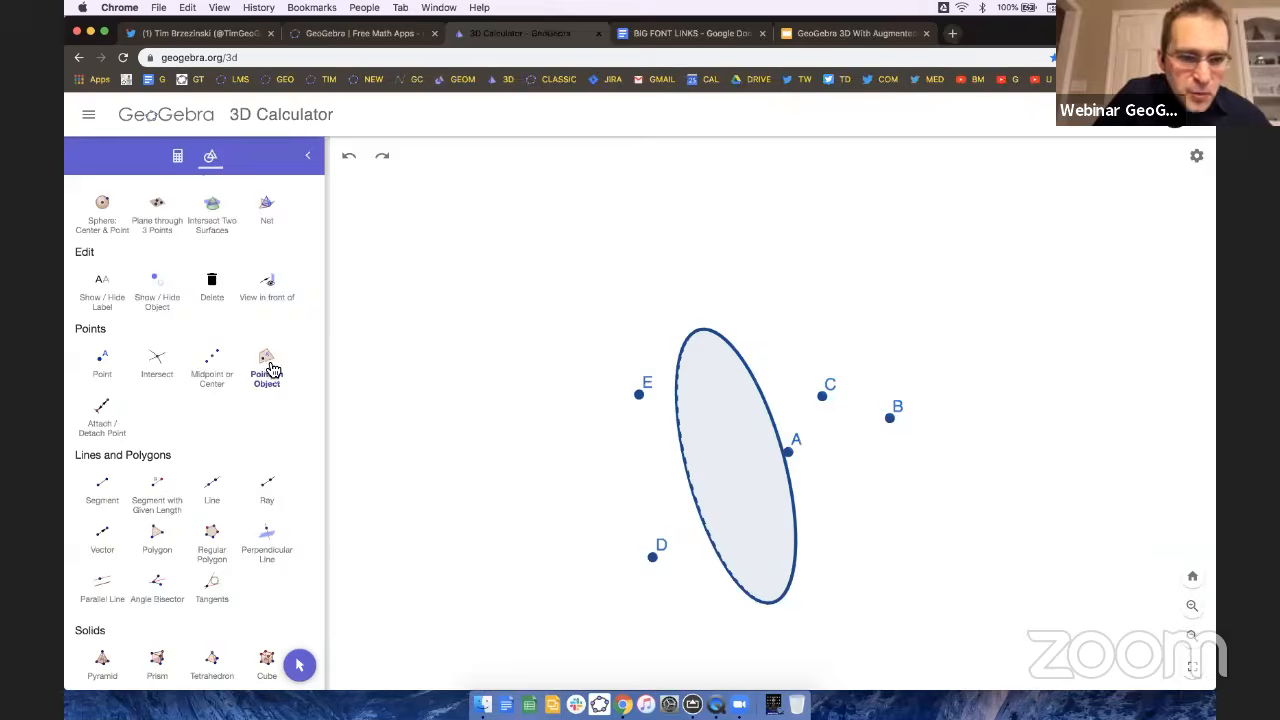
{"action": "left_click", "coordinate": [743, 362]}
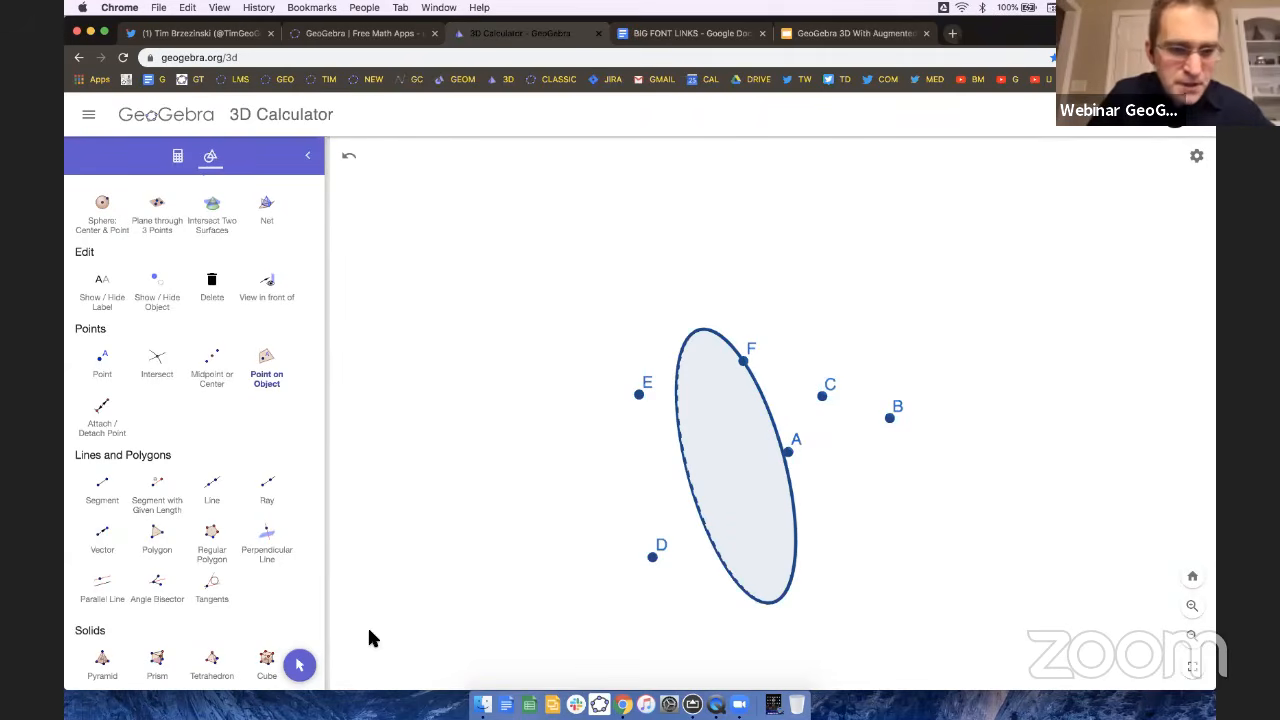
{"action": "left_click", "coordinate": [301, 666]}
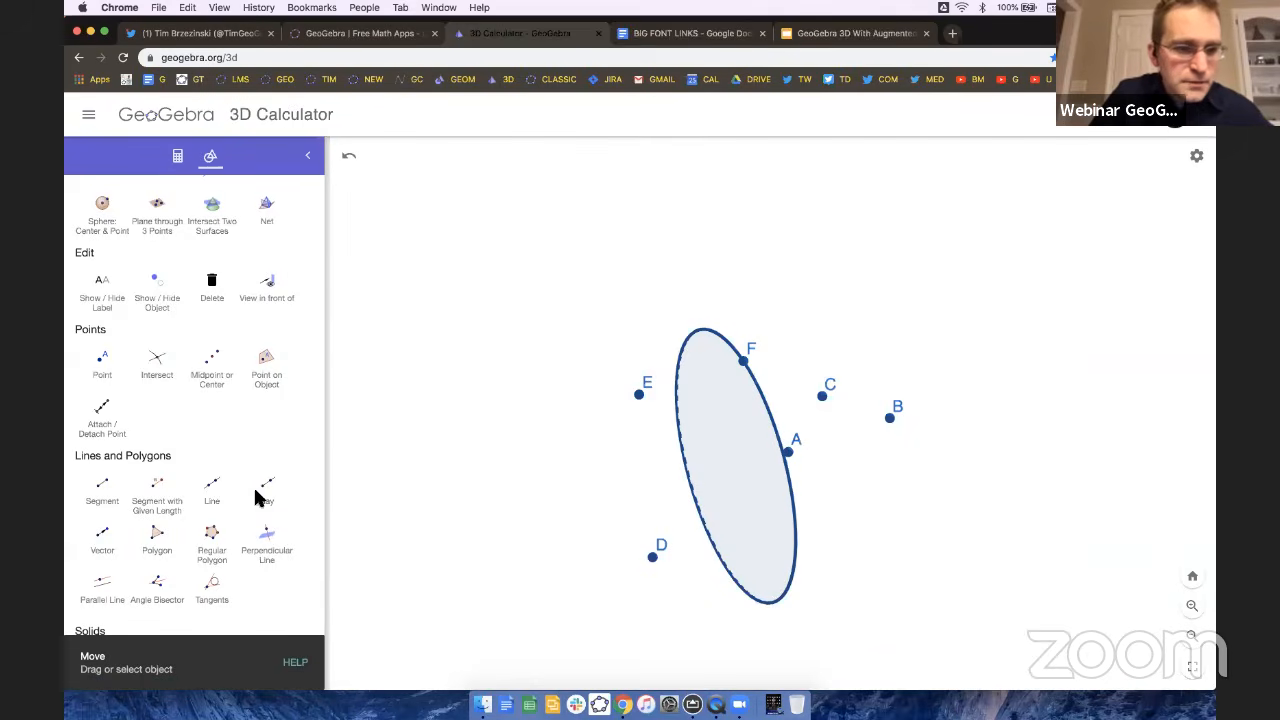
Create the center point of the intersection circle with the Midpoint or Center tool.
{"action": "left_click_drag", "start_coordinate": [537, 483], "coordinate": [491, 473]}
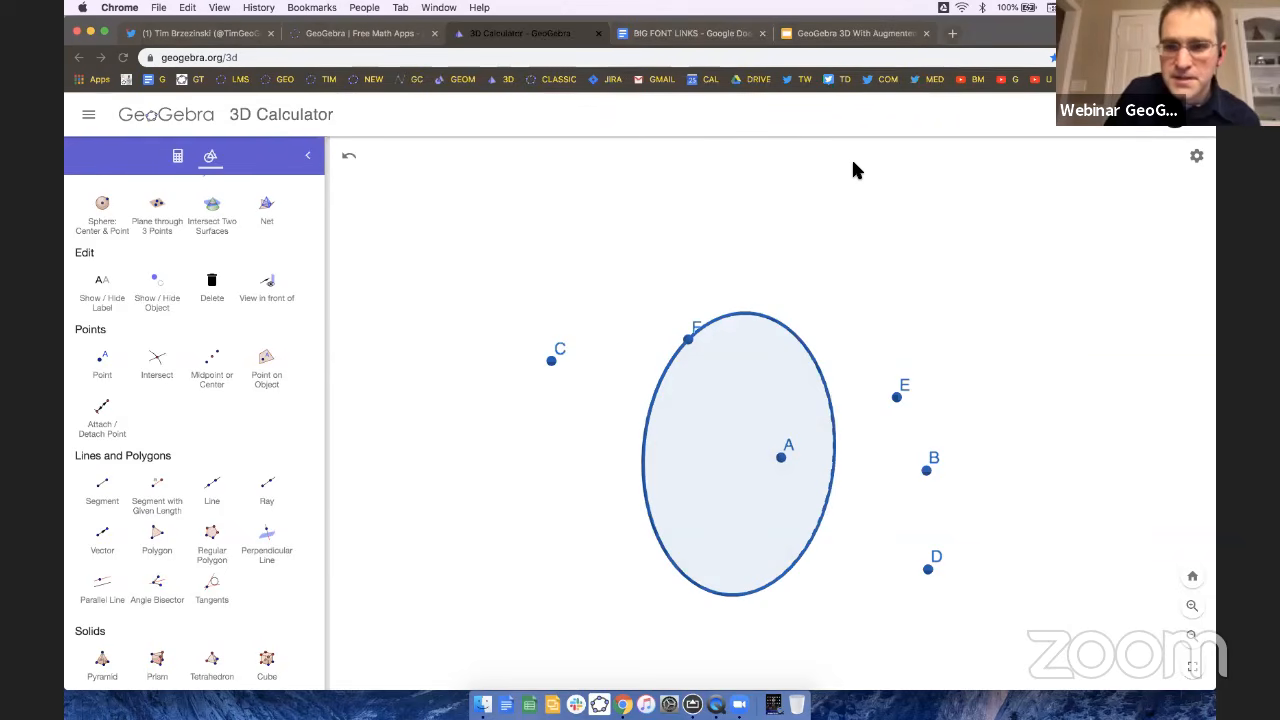
{"action": "scroll", "coordinate": [183, 374], "scroll_direction": "up", "scroll_amount": 2}
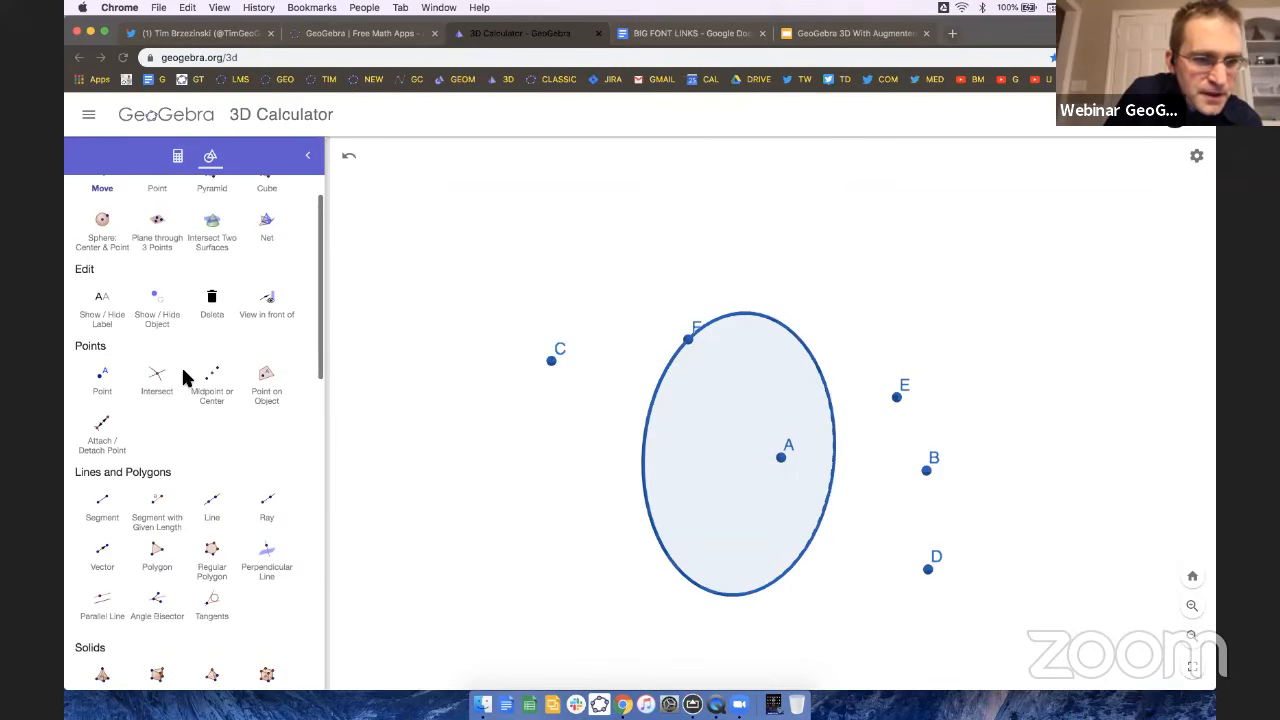
{"action": "scroll", "coordinate": [110, 387], "scroll_direction": "down", "scroll_amount": 3}
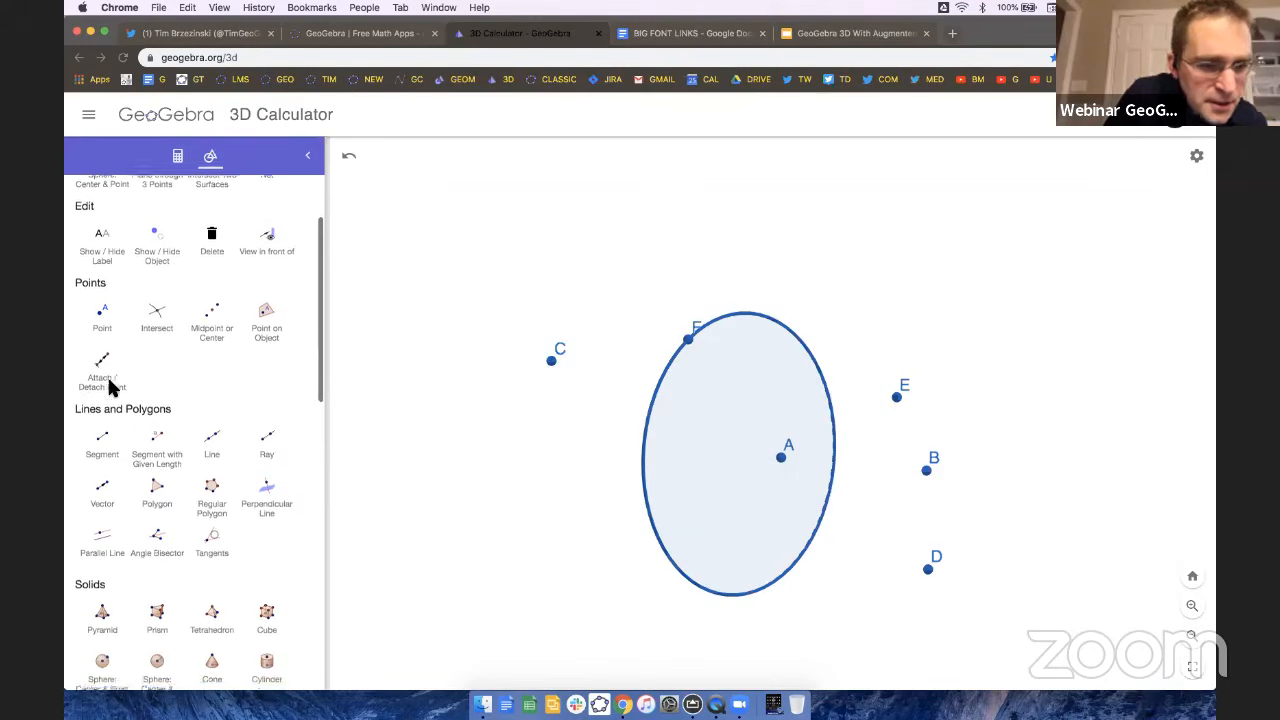
{"action": "scroll", "coordinate": [187, 397], "scroll_direction": "up", "scroll_amount": 3}
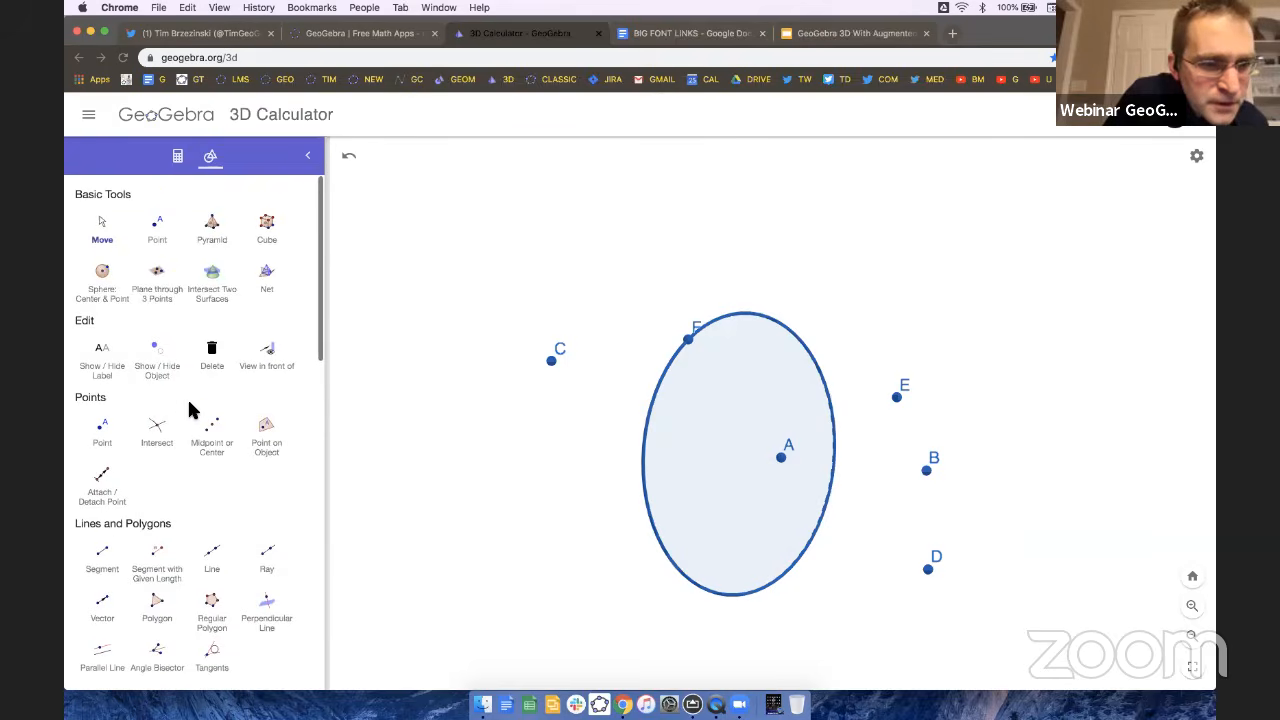
{"action": "scroll", "coordinate": [187, 397], "scroll_direction": "down", "scroll_amount": 3}
{"action": "scroll", "coordinate": [187, 397], "scroll_direction": "down", "scroll_amount": 3}
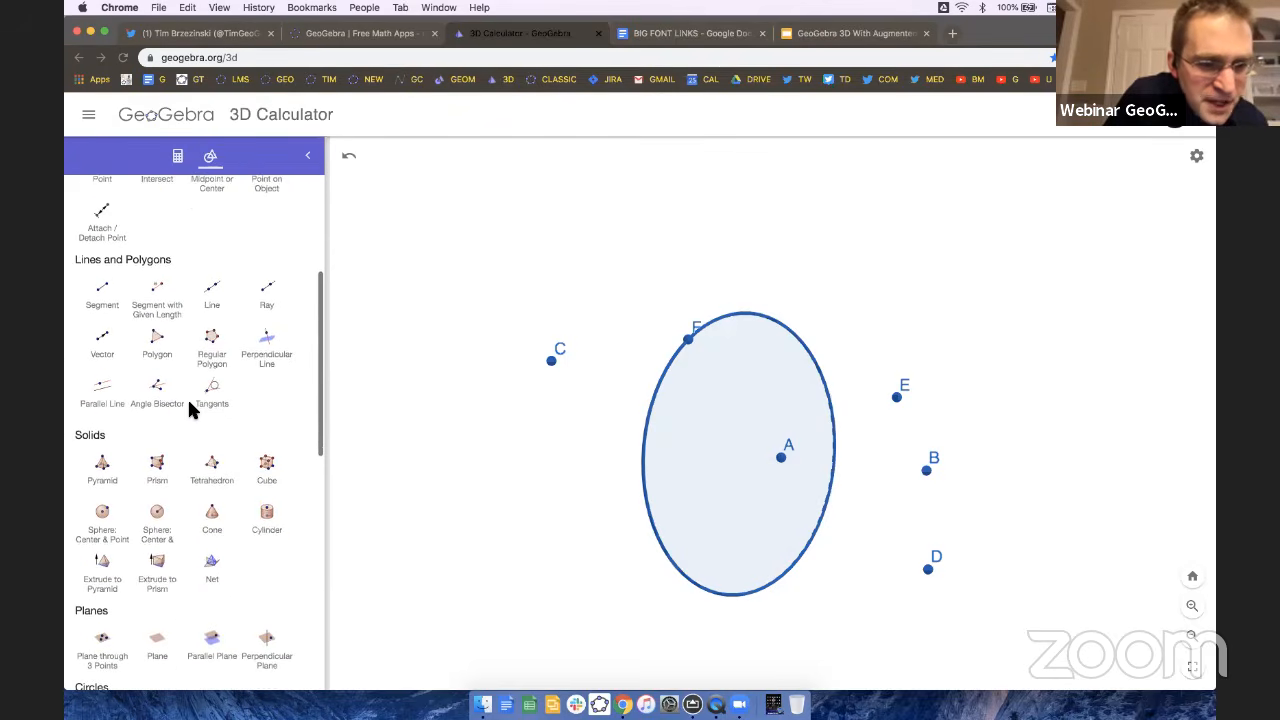
{"action": "scroll", "coordinate": [189, 405], "scroll_direction": "down", "scroll_amount": 2}
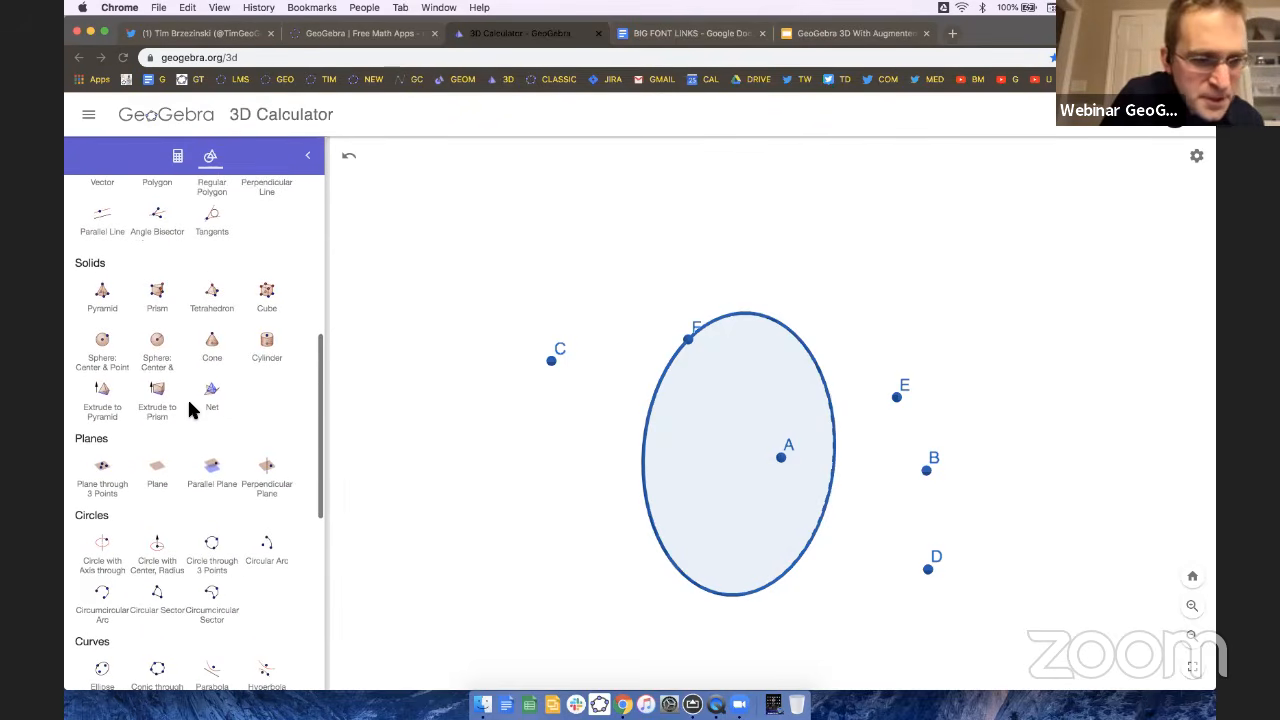
{"action": "scroll", "coordinate": [189, 405], "scroll_direction": "up", "scroll_amount": 4}
{"action": "scroll", "coordinate": [190, 410], "scroll_direction": "up", "scroll_amount": 4}
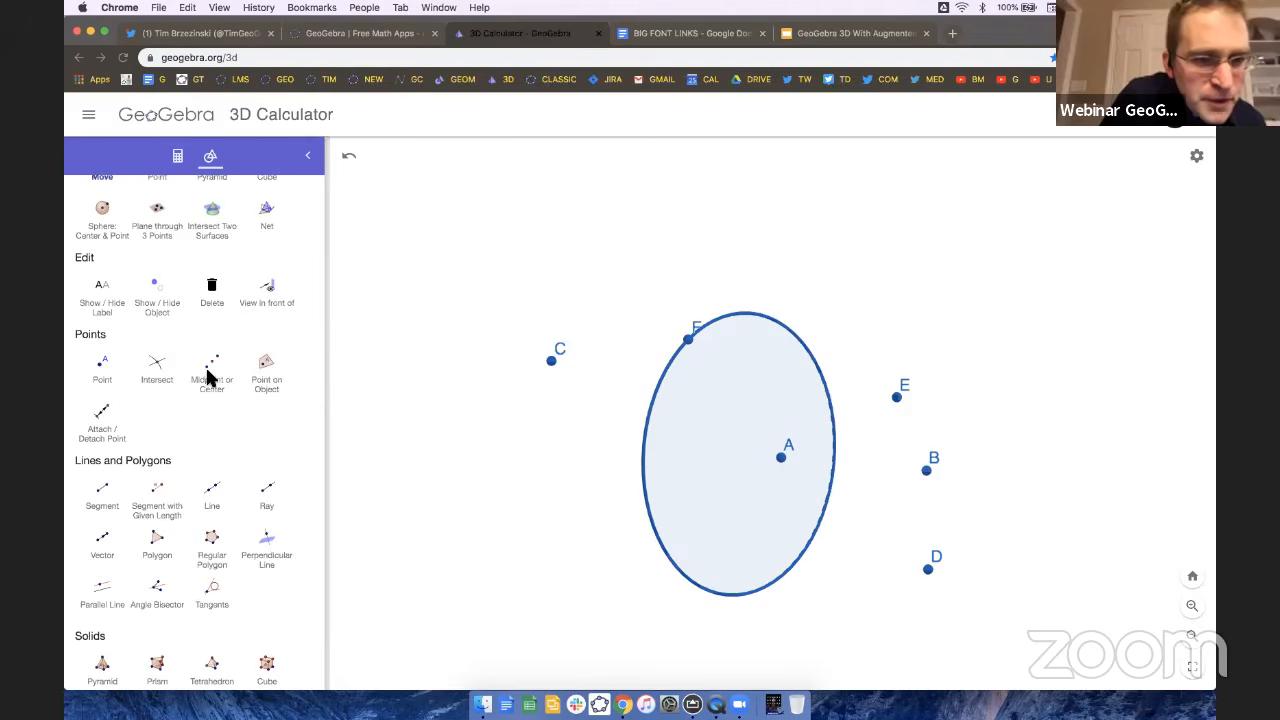
{"action": "scroll", "coordinate": [205, 370], "scroll_direction": "up", "scroll_amount": 5, "text": "ctrl"}
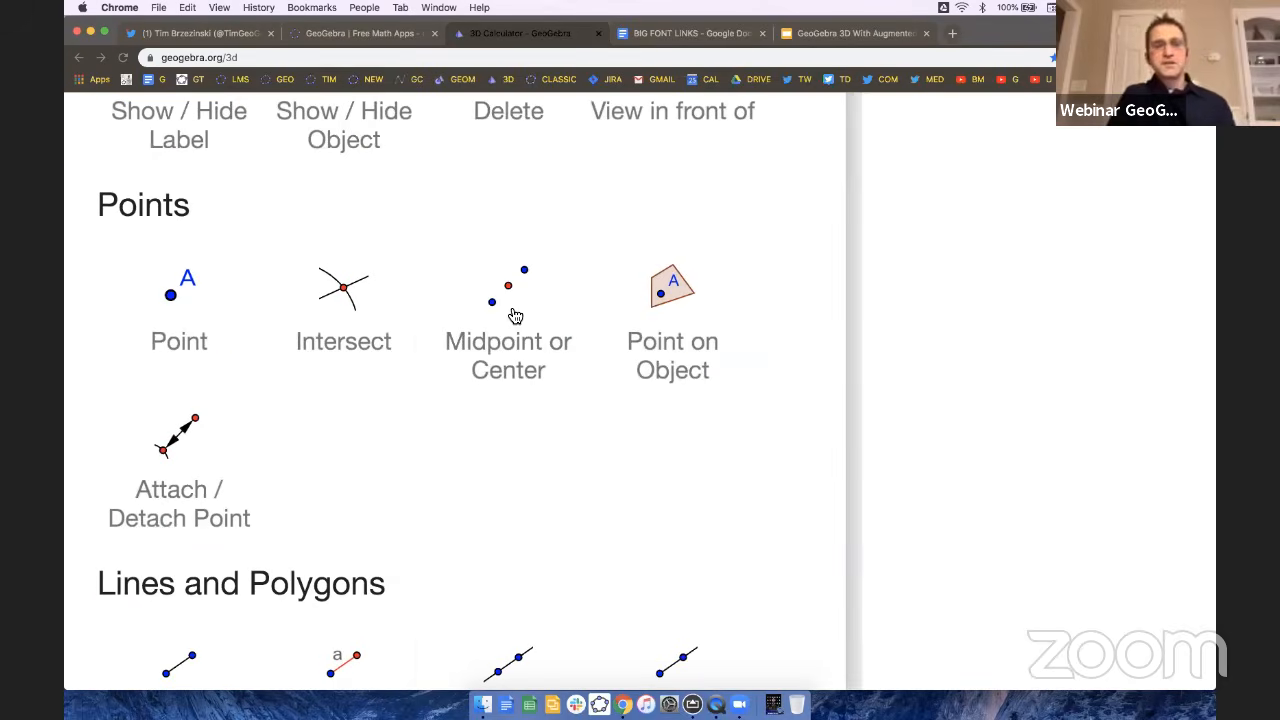
{"action": "left_click", "coordinate": [515, 316]}
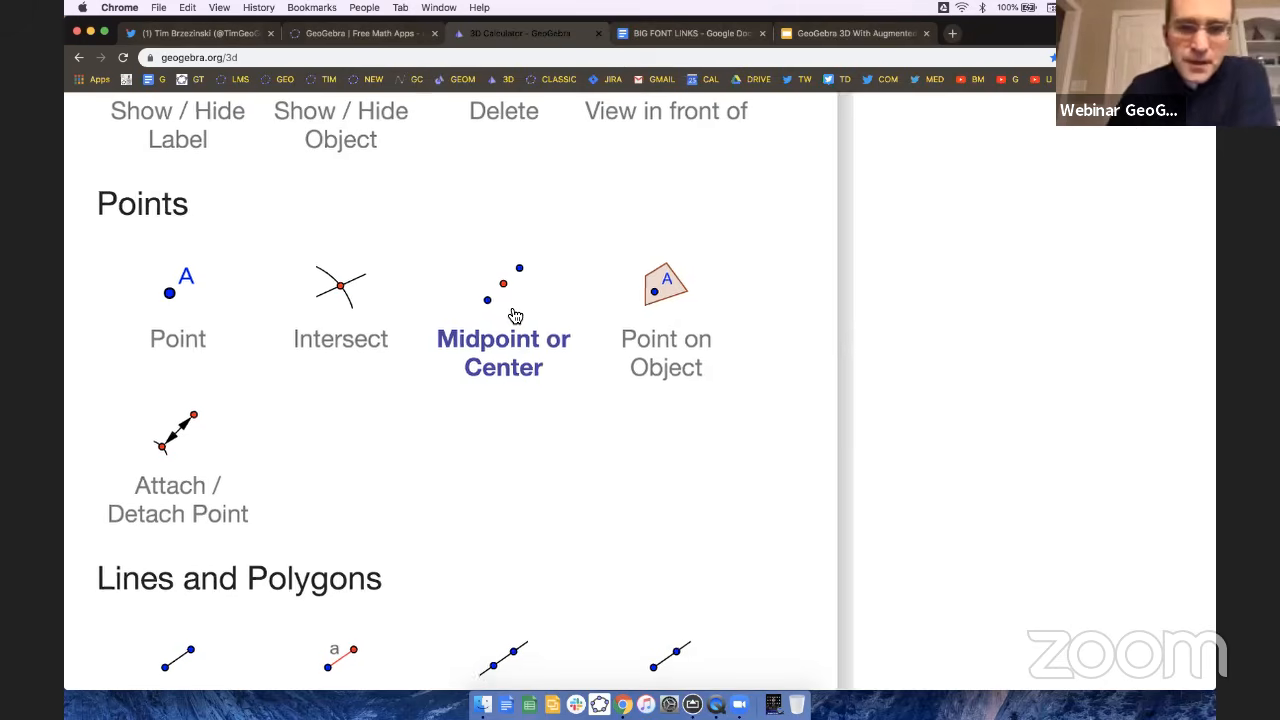
{"action": "key", "text": "ctrl+0"}
{"action": "left_click", "coordinate": [757, 424]}
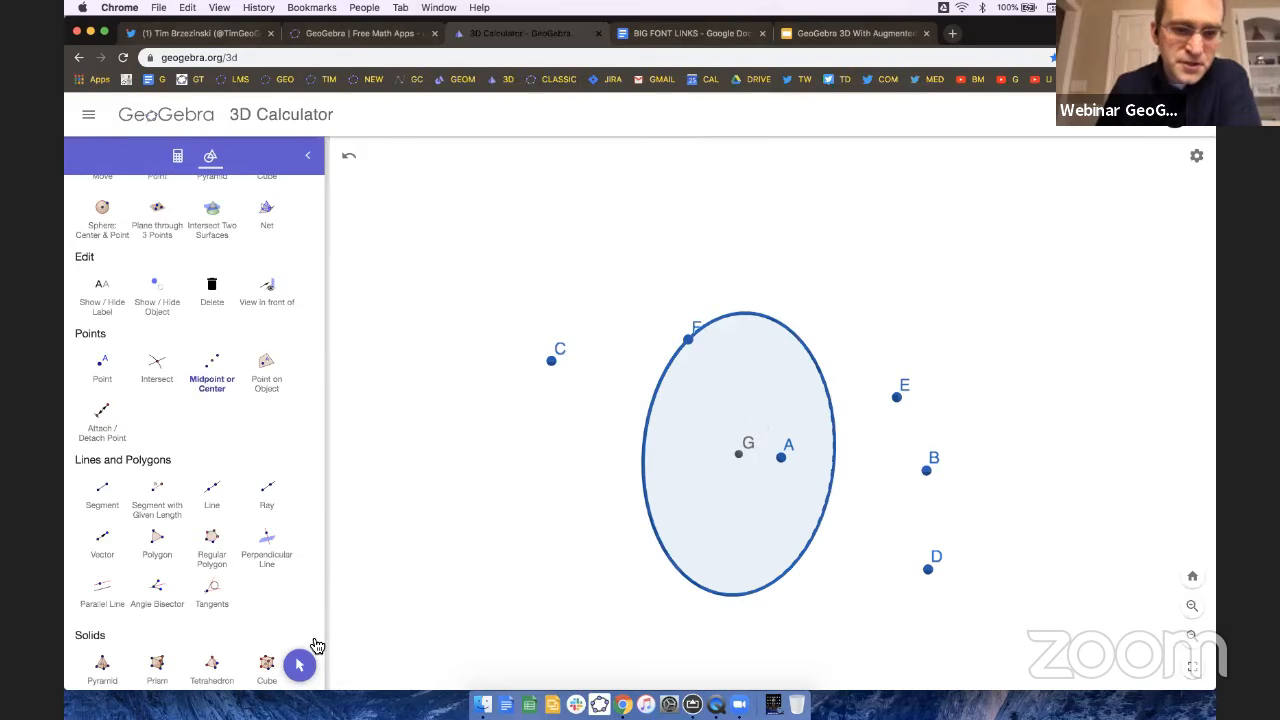
{"action": "left_click", "coordinate": [300, 664]}
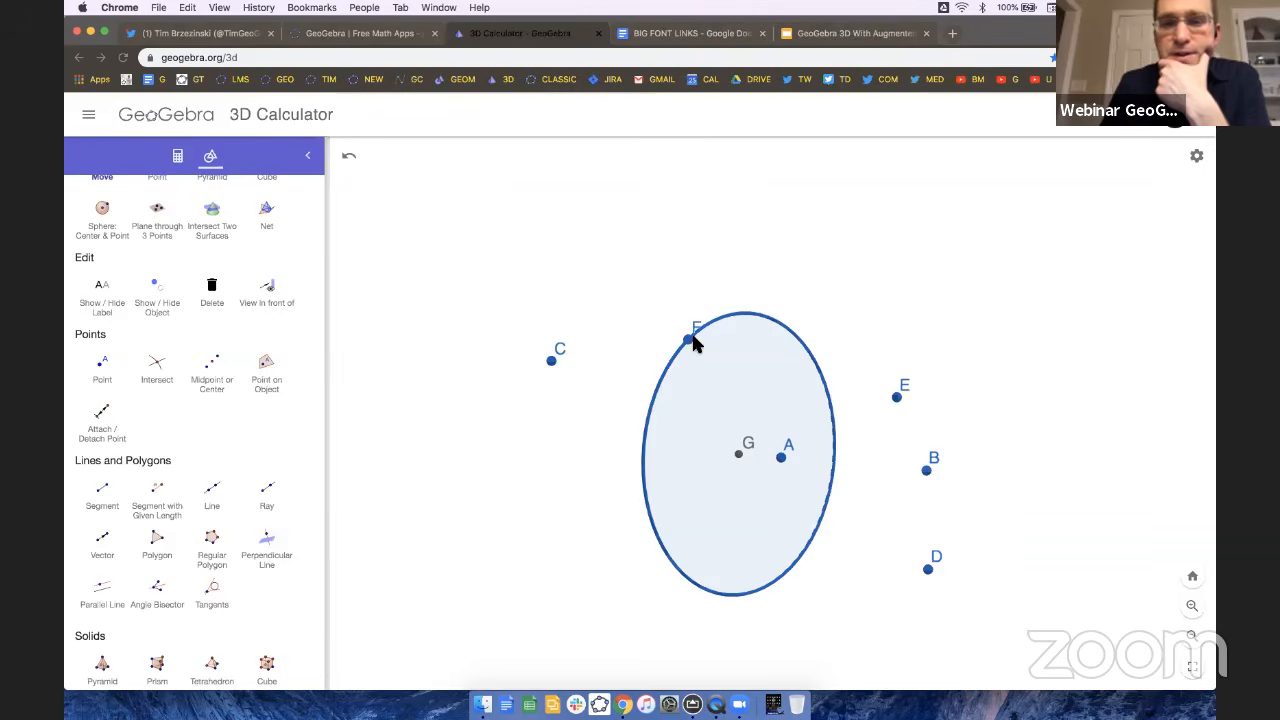
Move point F back and forth along the intersection circle, leaving it slightly below the level of center G.
{"action": "left_click_drag", "start_coordinate": [692, 343], "coordinate": [672, 372]}
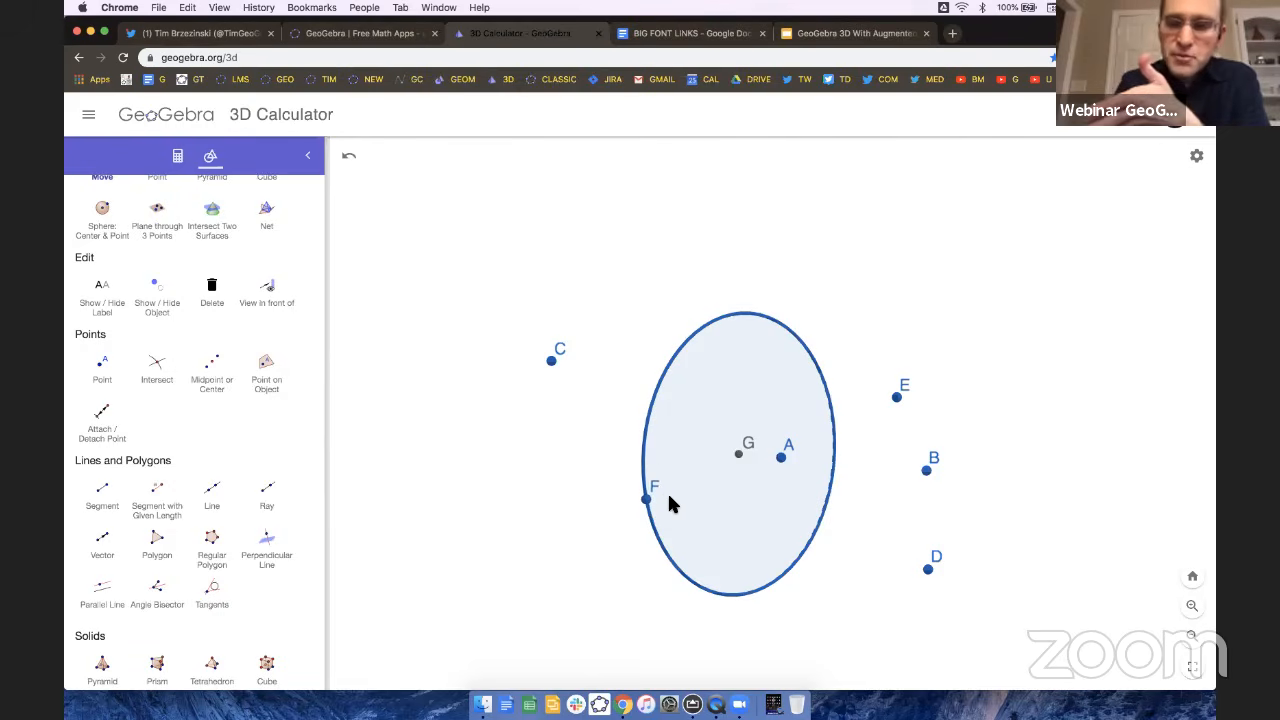
{"action": "left_click_drag", "start_coordinate": [690, 528], "coordinate": [682, 393]}
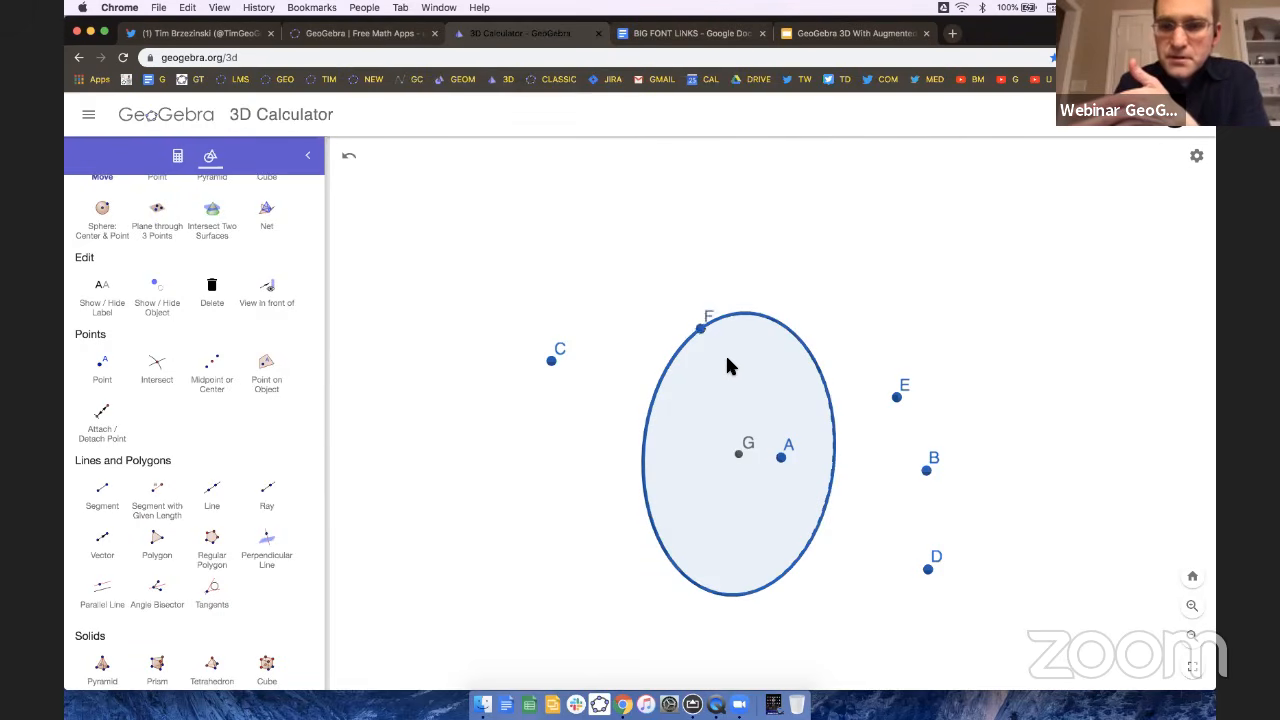
{"action": "left_click_drag", "start_coordinate": [773, 370], "coordinate": [661, 550]}
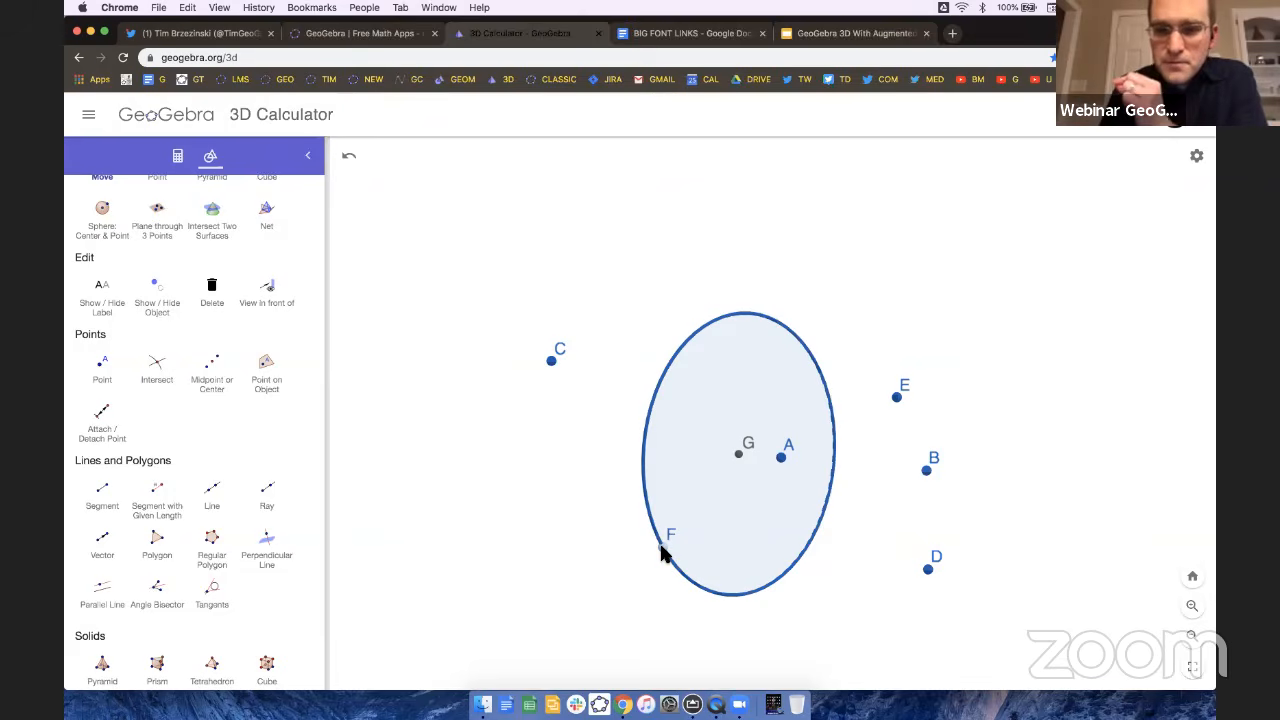
{"action": "left_click_drag", "start_coordinate": [663, 553], "coordinate": [643, 508]}
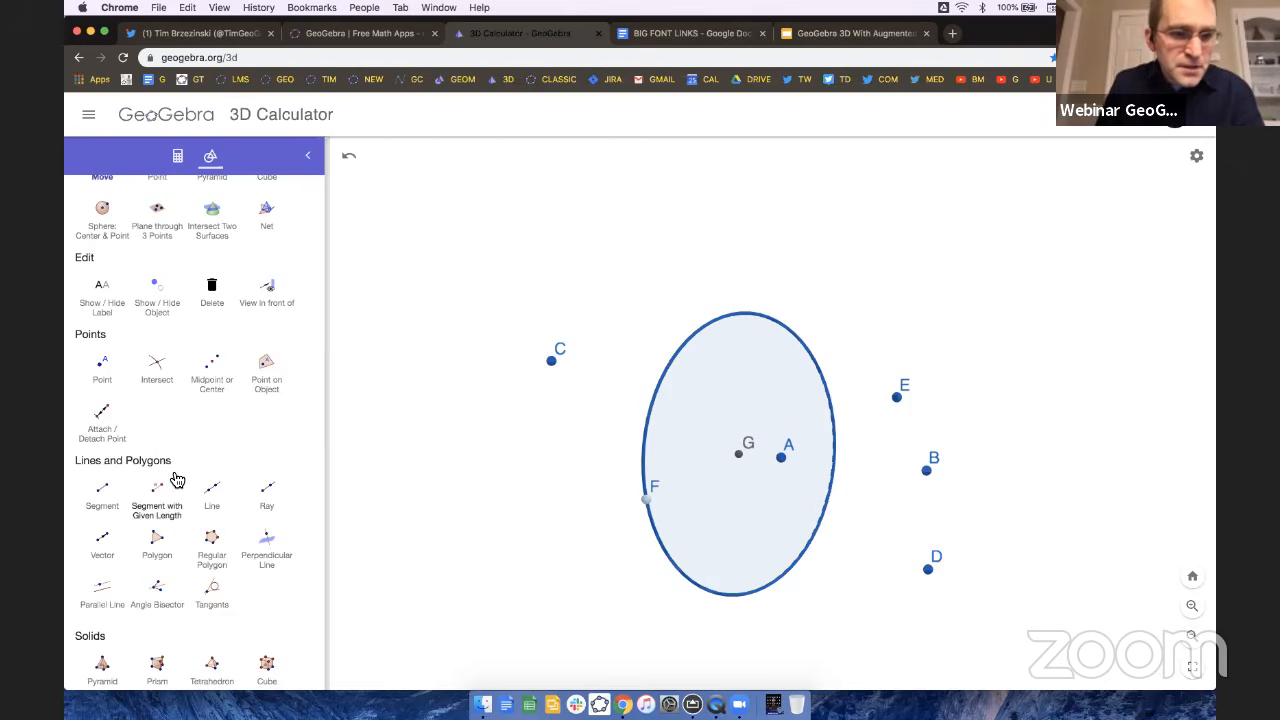
Measure the distance between center G and point F with the Distance or Length tool.
{"action": "scroll", "coordinate": [177, 480], "scroll_direction": "down", "scroll_amount": 4}
{"action": "scroll", "coordinate": [177, 480], "scroll_direction": "down", "scroll_amount": 8}
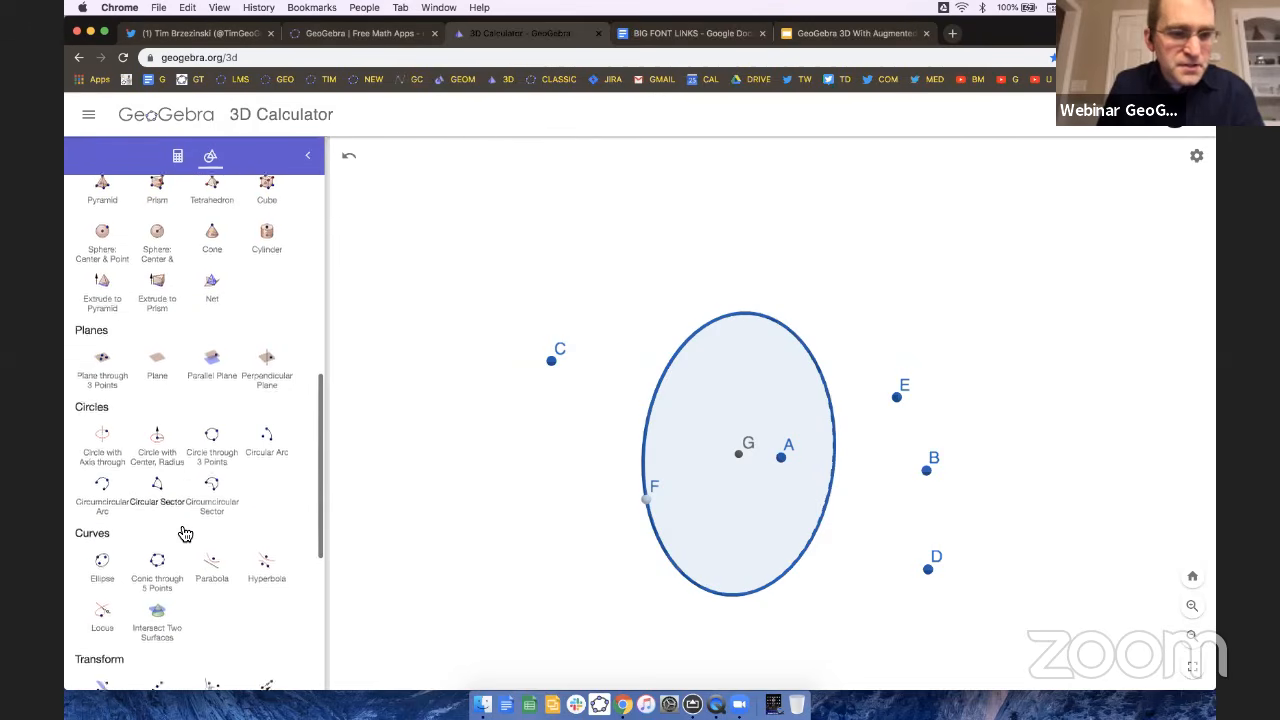
{"action": "scroll", "coordinate": [185, 535], "scroll_direction": "down", "scroll_amount": 3}
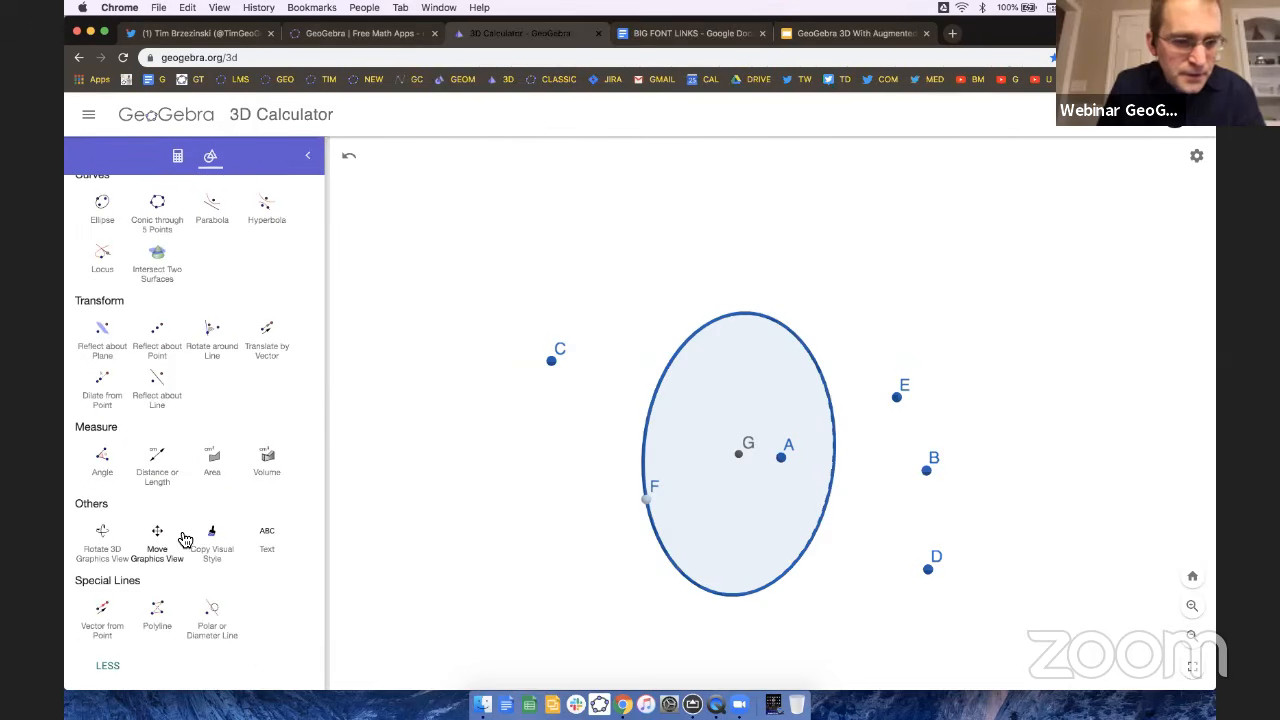
{"action": "left_click", "coordinate": [158, 475]}
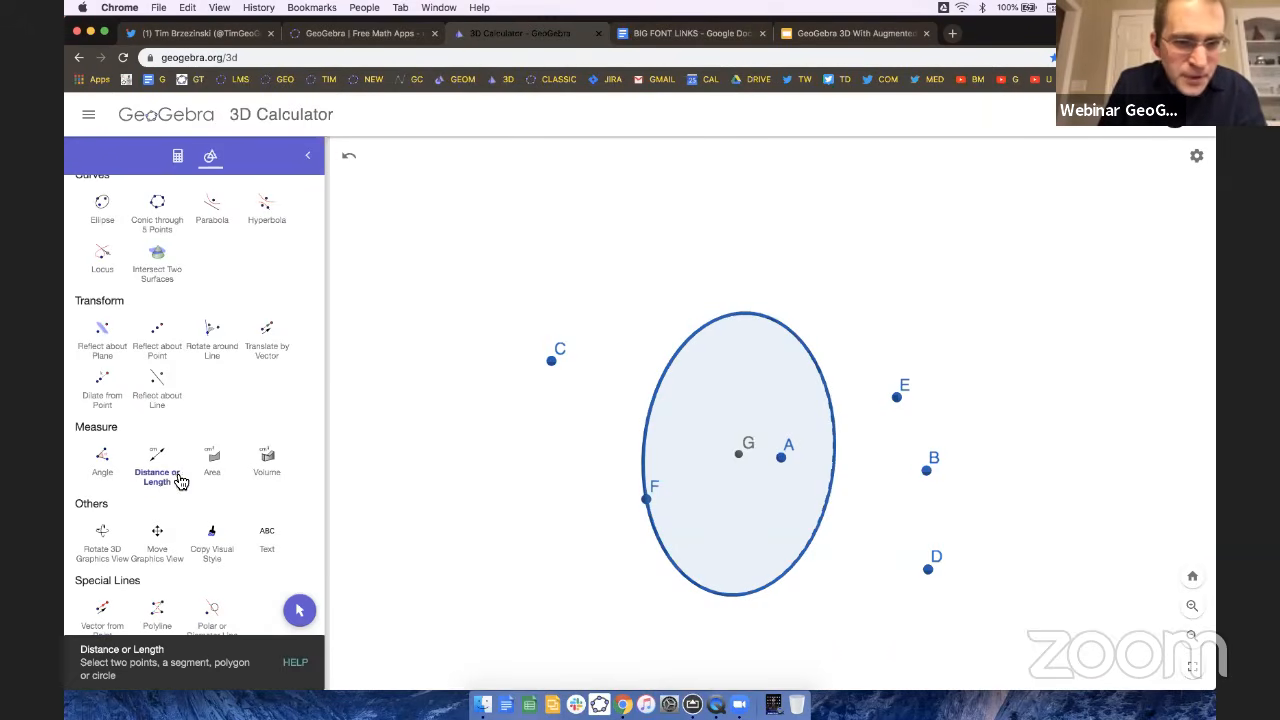
{"action": "left_click", "coordinate": [646, 498]}
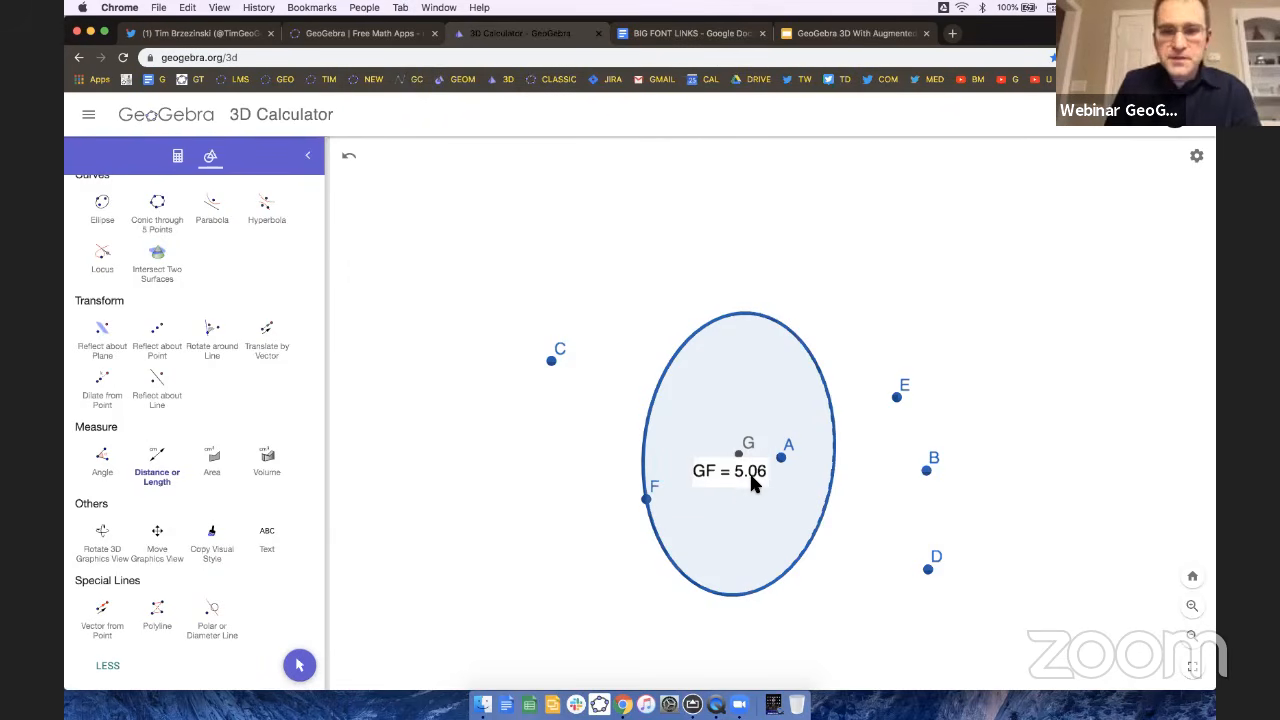
{"action": "left_click", "coordinate": [299, 665]}
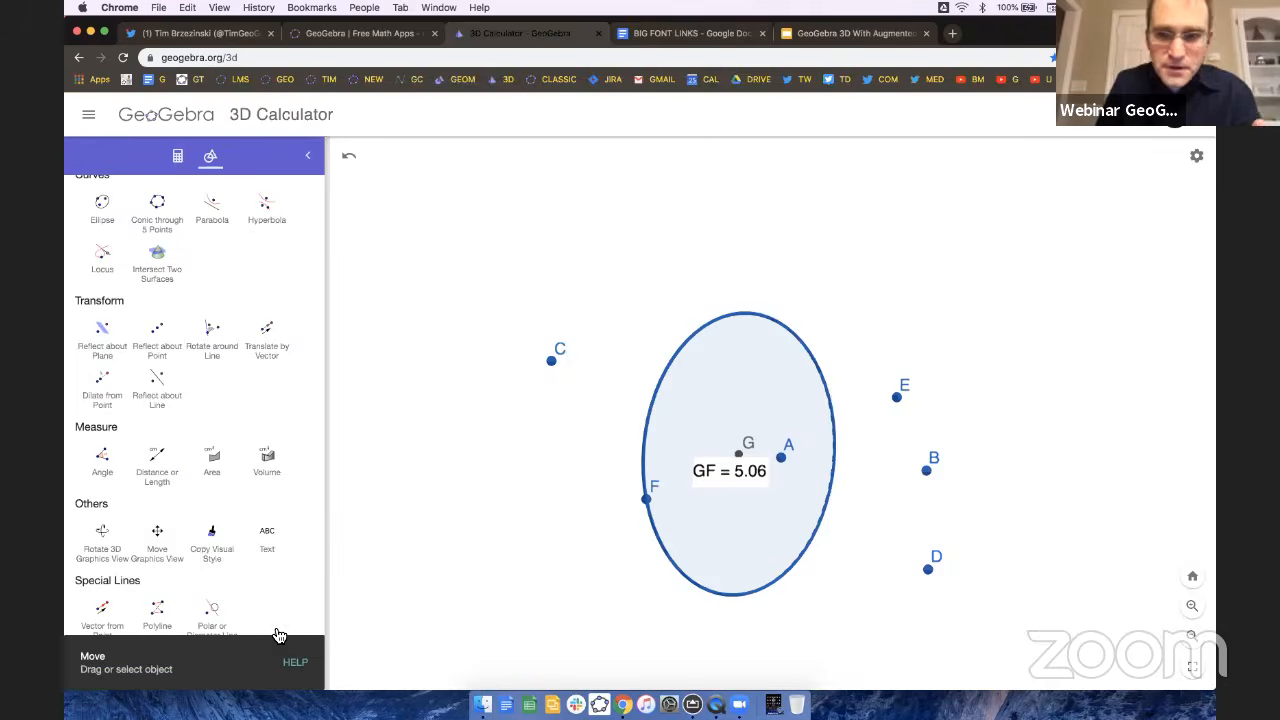
Move the GF distance label down inside the circle, clear of center G, and shift point F further down along the edge.
{"action": "scroll", "coordinate": [220, 510], "scroll_direction": "up", "scroll_amount": 3}
{"action": "scroll", "coordinate": [225, 512], "scroll_direction": "up", "scroll_amount": 2}
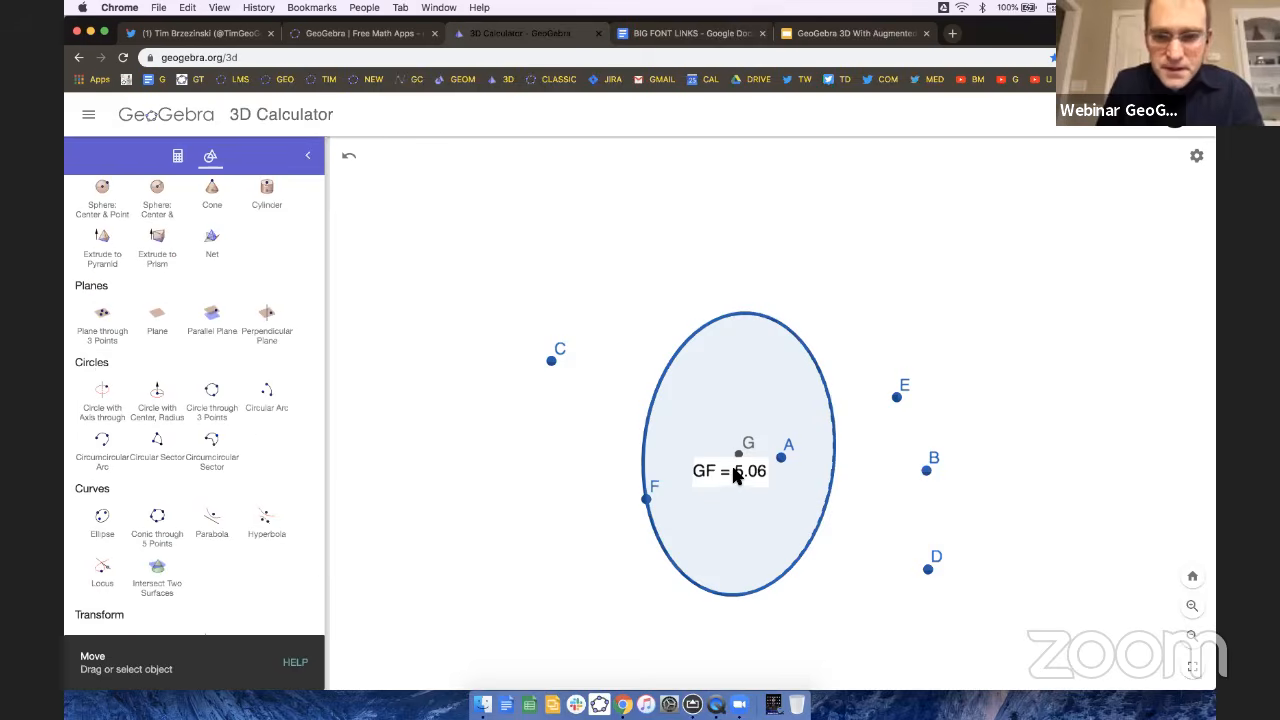
{"action": "left_click_drag", "start_coordinate": [737, 468], "coordinate": [738, 522]}
{"action": "left_click_drag", "start_coordinate": [738, 527], "coordinate": [722, 530]}
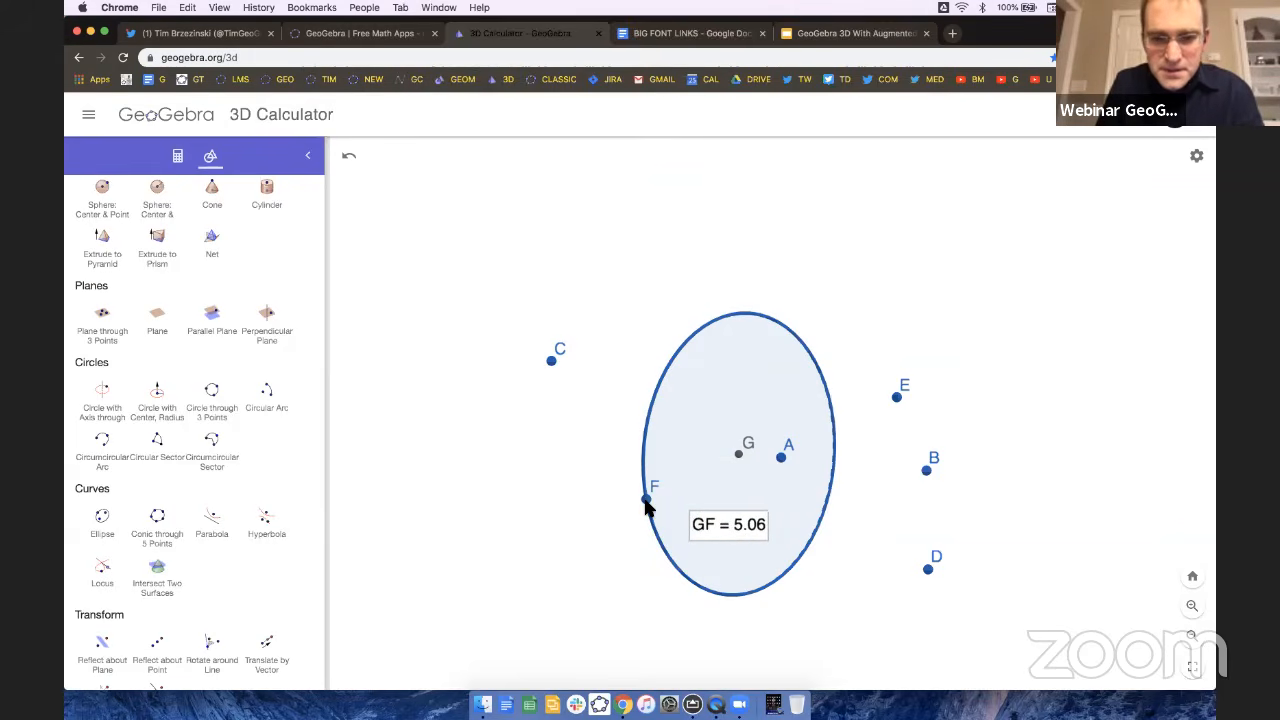
{"action": "left_click_drag", "start_coordinate": [646, 500], "coordinate": [677, 505]}
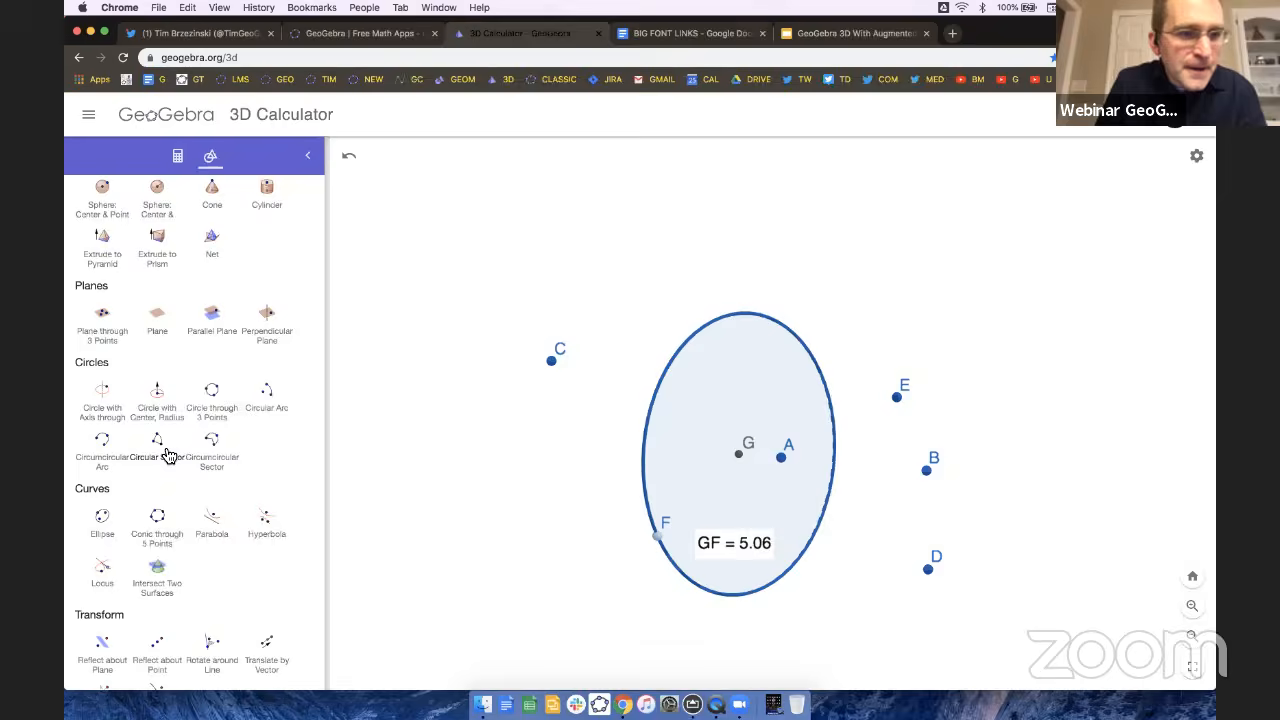
Draw a segment from center G to point F on the intersection circle.
{"action": "scroll", "coordinate": [166, 457], "scroll_direction": "up", "scroll_amount": 6}
{"action": "scroll", "coordinate": [163, 452], "scroll_direction": "up", "scroll_amount": 1}
{"action": "left_click", "coordinate": [105, 296]}
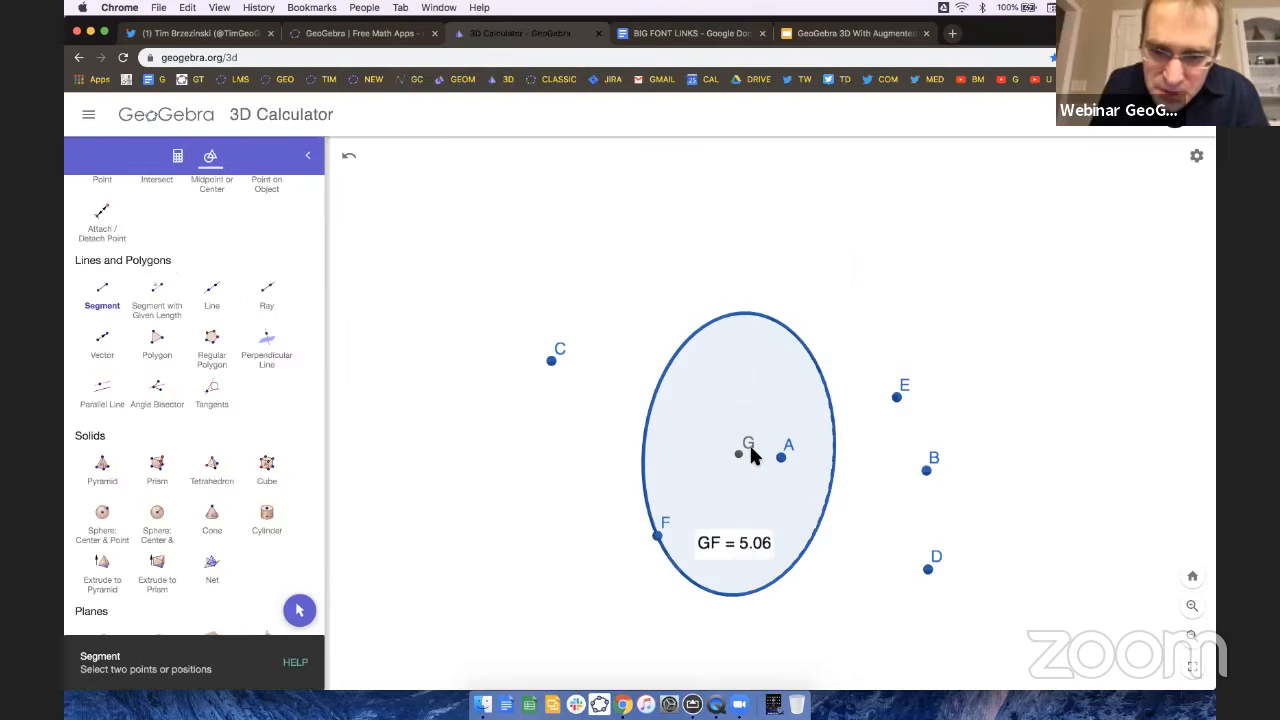
{"action": "left_click", "coordinate": [738, 455]}
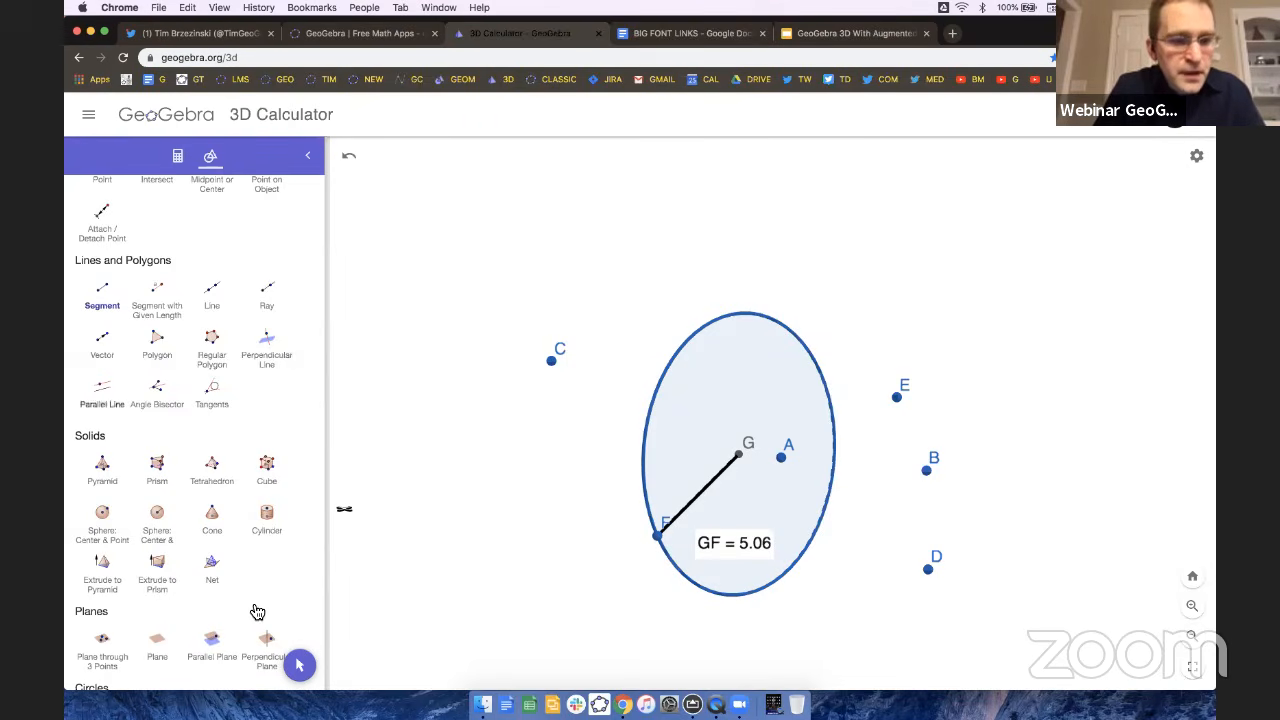
Show the length value as the label of the segment between center G and point F.
{"action": "left_click", "coordinate": [301, 670]}
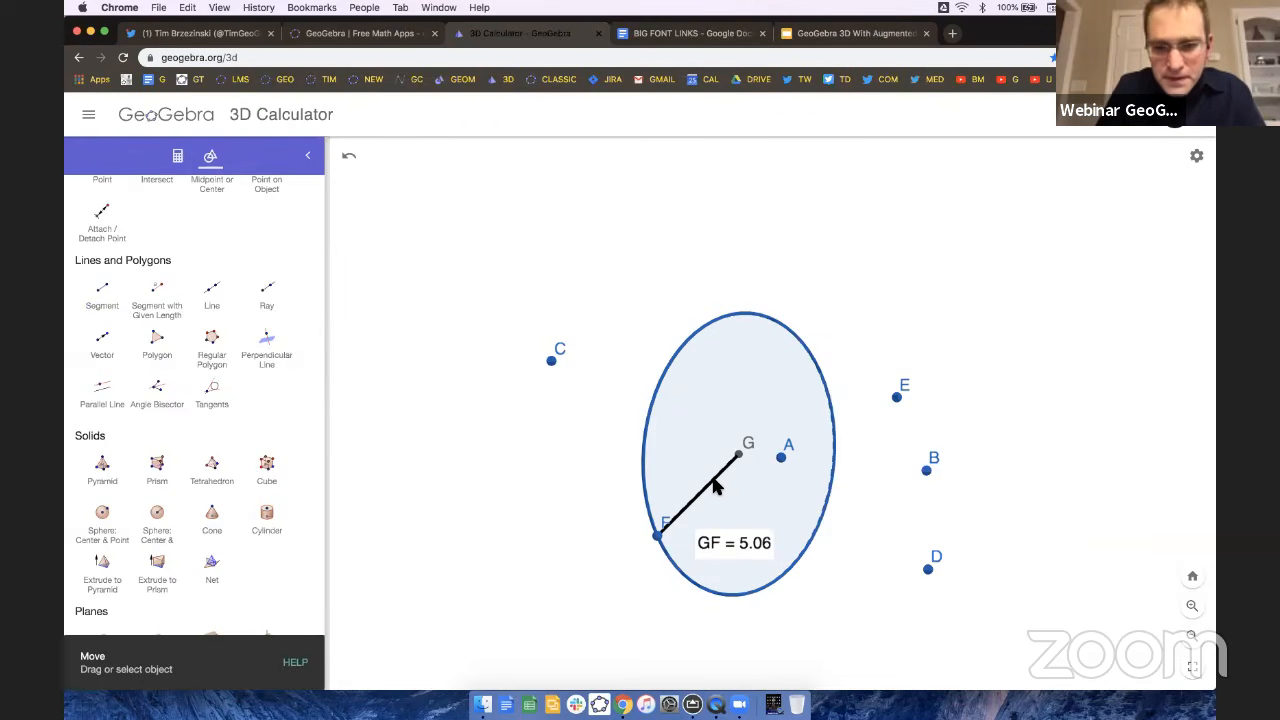
{"action": "left_click", "coordinate": [716, 482]}
{"action": "left_click", "coordinate": [796, 504]}
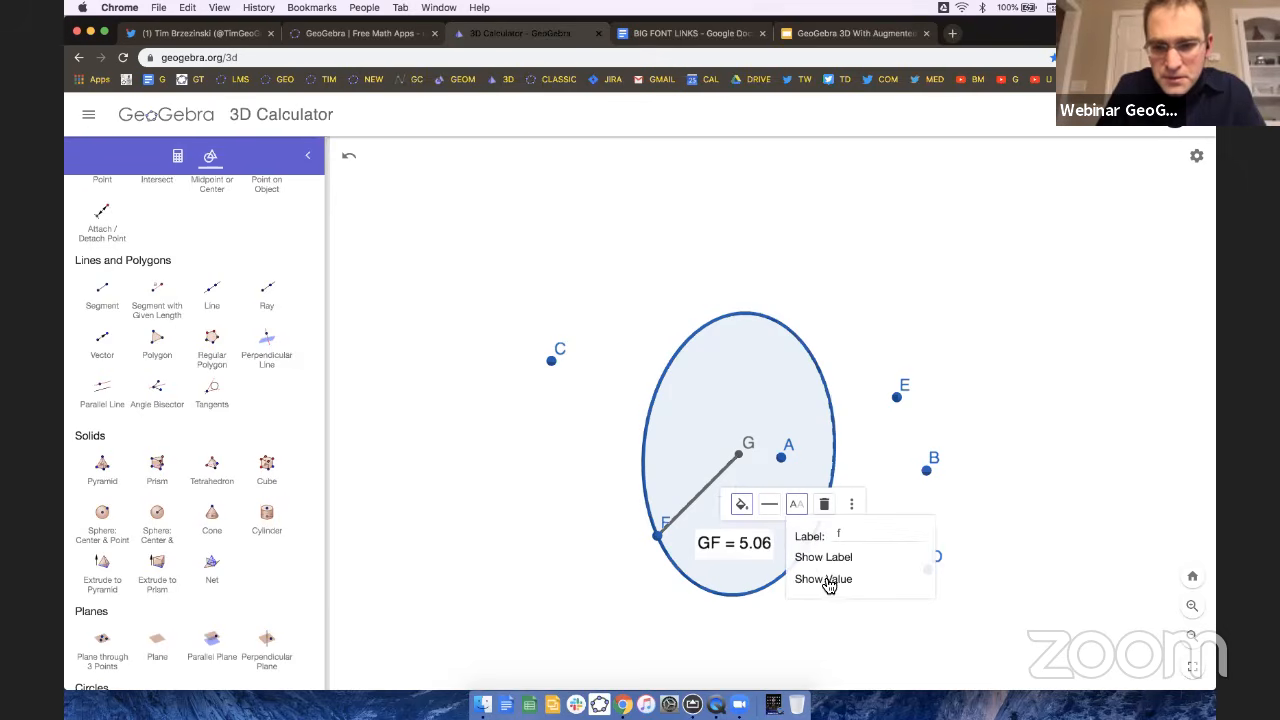
{"action": "left_click", "coordinate": [695, 495]}
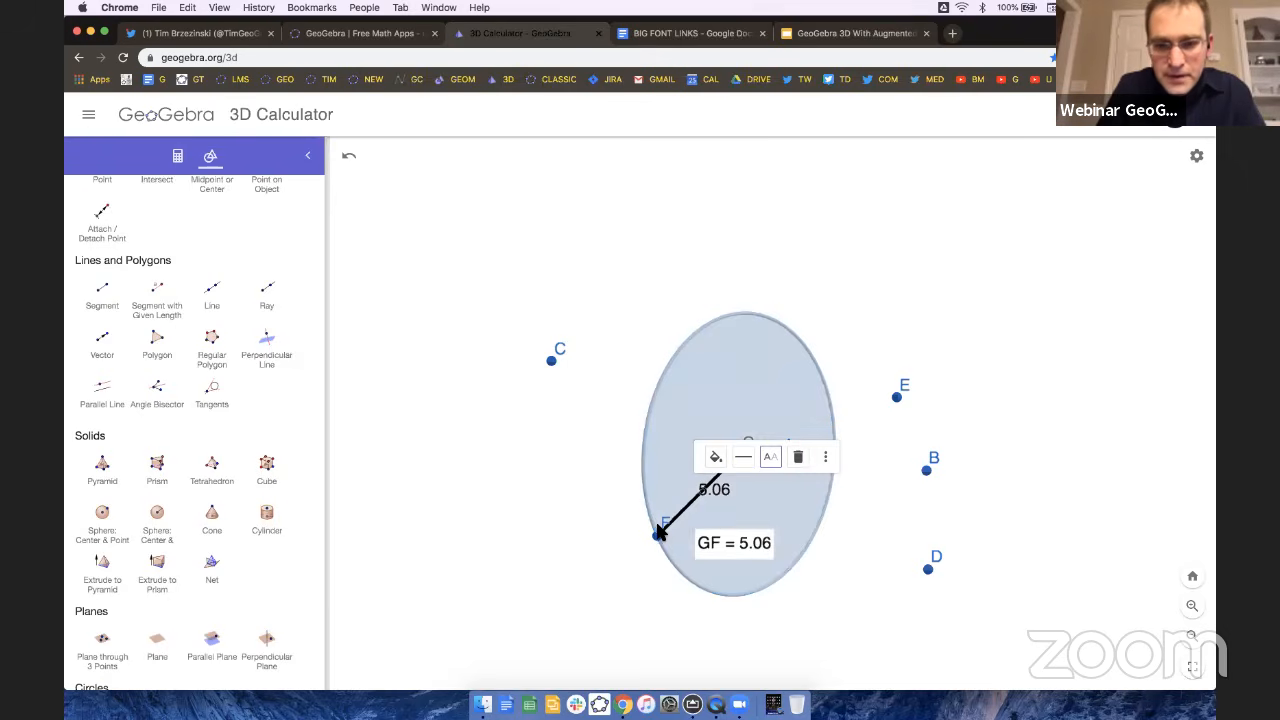
Hide the separate GF distance text and move point F around the intersection circle, leaving it at the top.
{"action": "mouse_move", "coordinate": [660, 532]}
{"action": "left_mouse_down"}
{"action": "mouse_move", "coordinate": [650, 420]}
{"action": "mouse_move", "coordinate": [712, 372]}
{"action": "mouse_move", "coordinate": [630, 417]}
{"action": "left_mouse_up"}
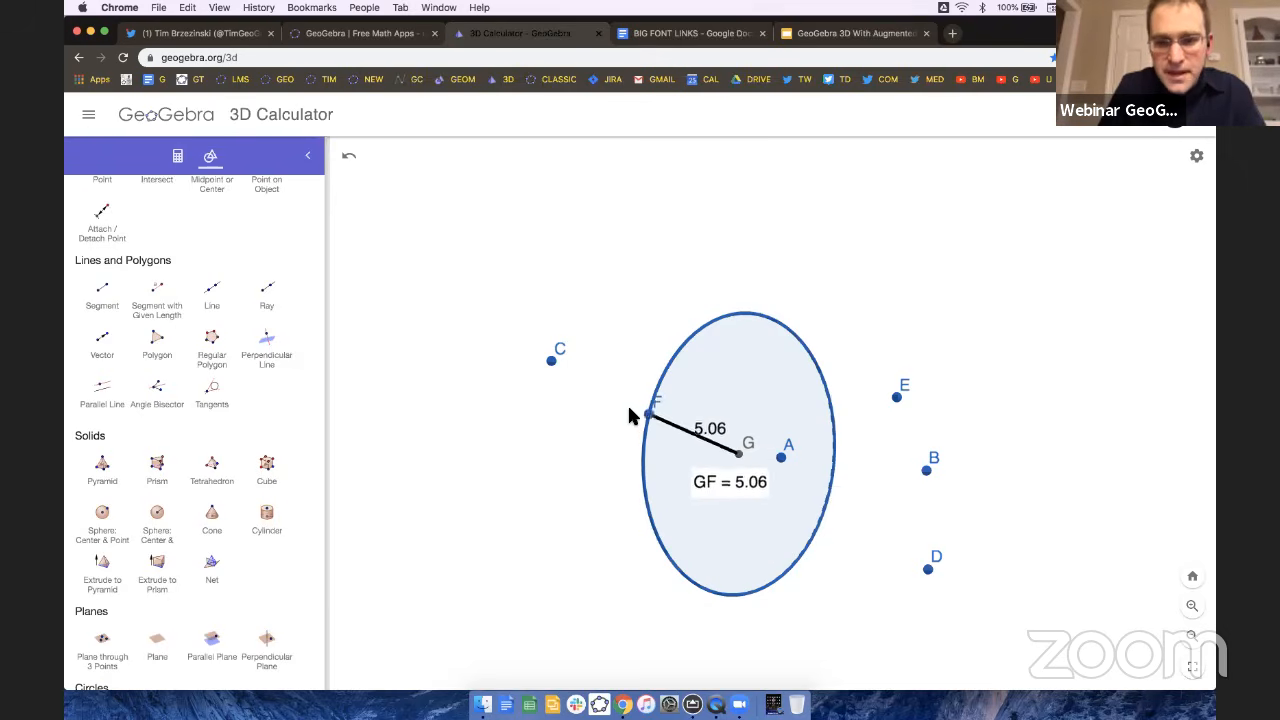
{"action": "left_click", "coordinate": [716, 499]}
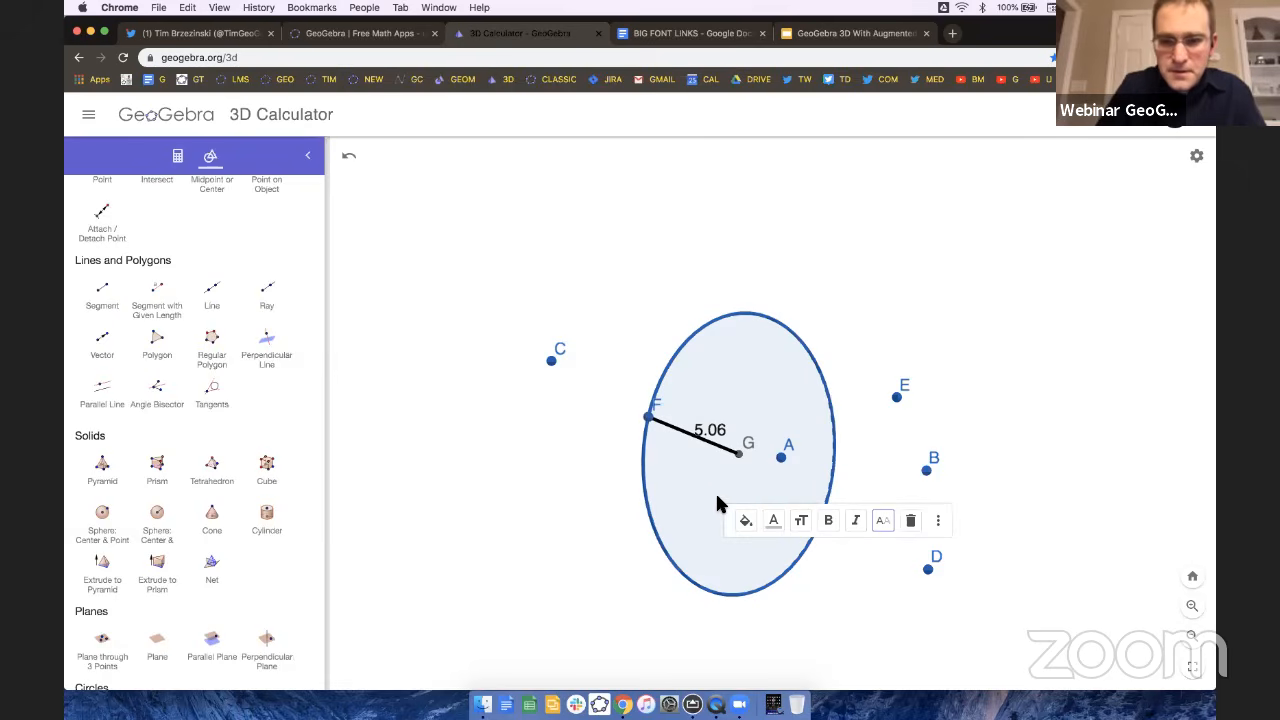
{"action": "left_click_drag", "start_coordinate": [651, 423], "coordinate": [651, 518]}
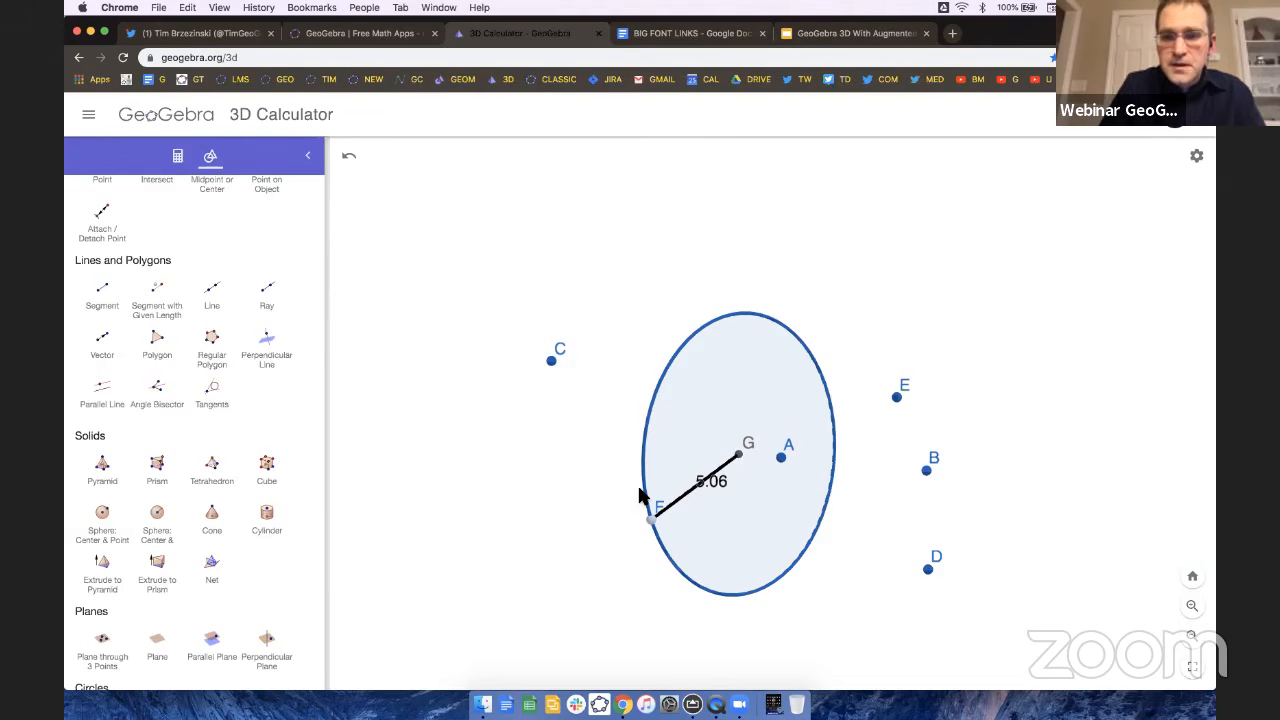
{"action": "left_click_drag", "start_coordinate": [652, 518], "coordinate": [830, 442]}
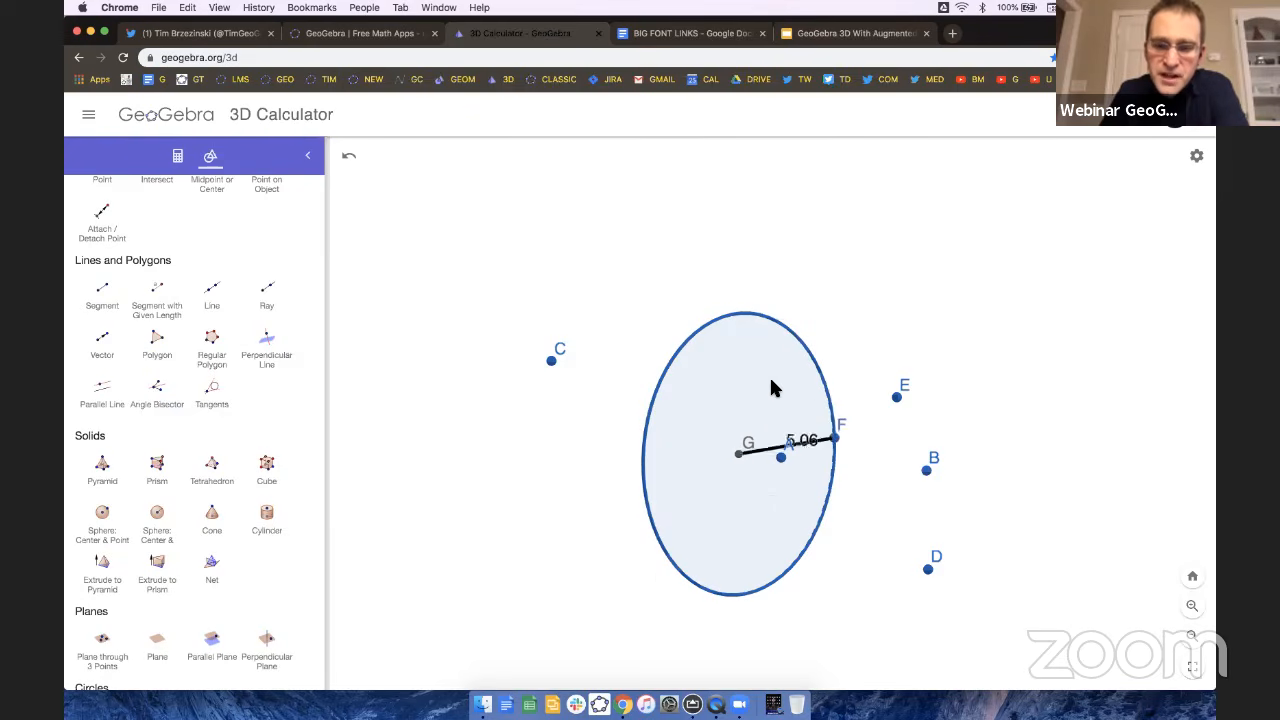
{"action": "left_click_drag", "start_coordinate": [771, 380], "coordinate": [742, 370]}
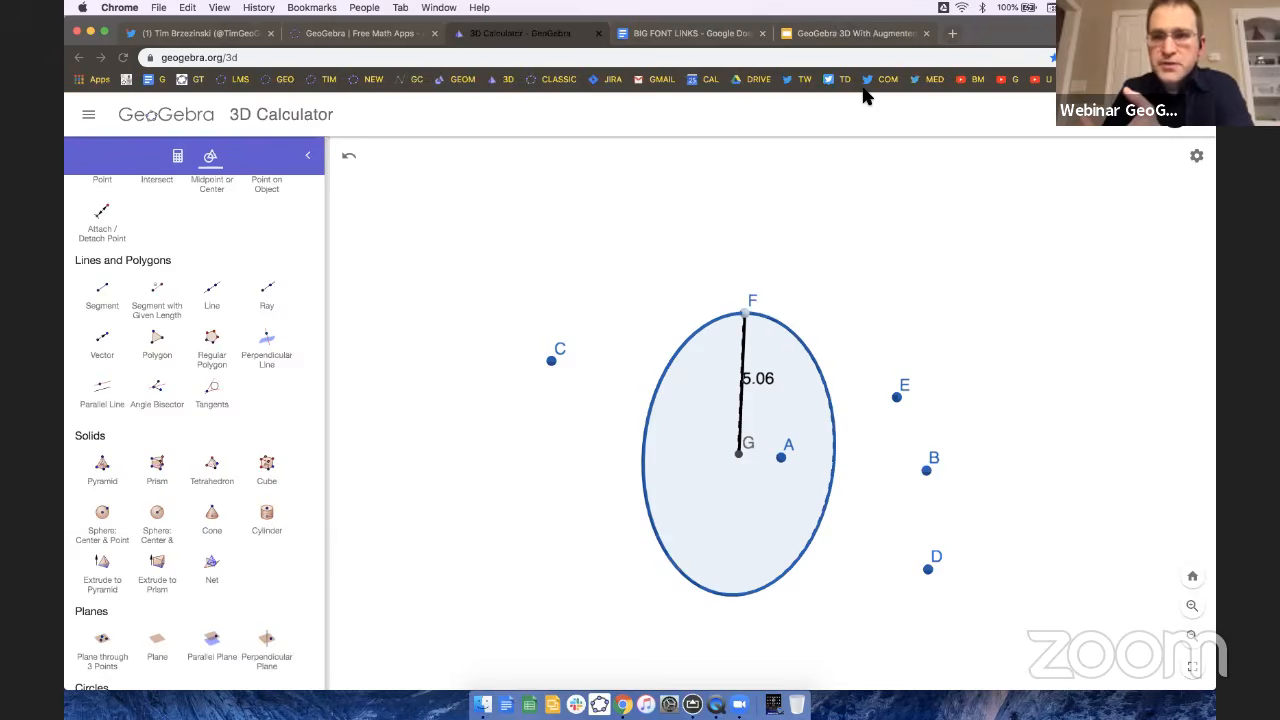
Make the plane through C, D and E and the sphere through A and B visible again.
{"action": "scroll", "coordinate": [141, 330], "scroll_direction": "up", "scroll_amount": 4}
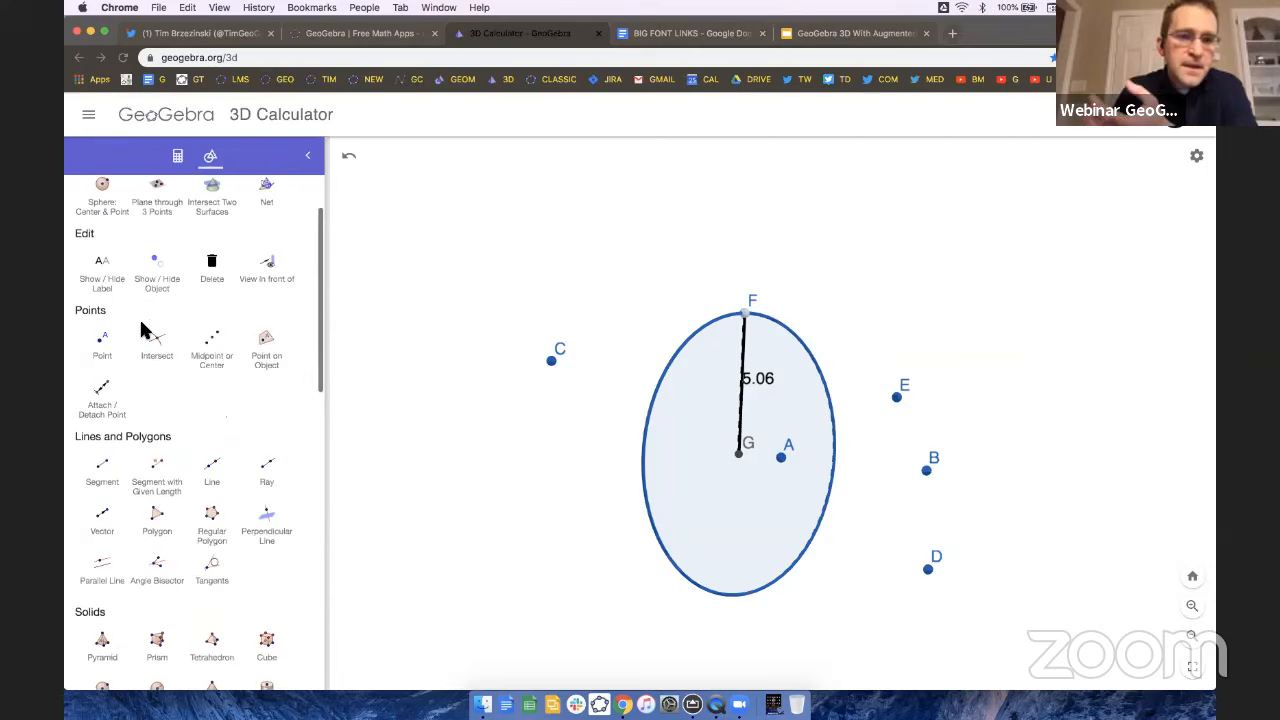
{"action": "scroll", "coordinate": [141, 330], "scroll_direction": "up", "scroll_amount": 2}
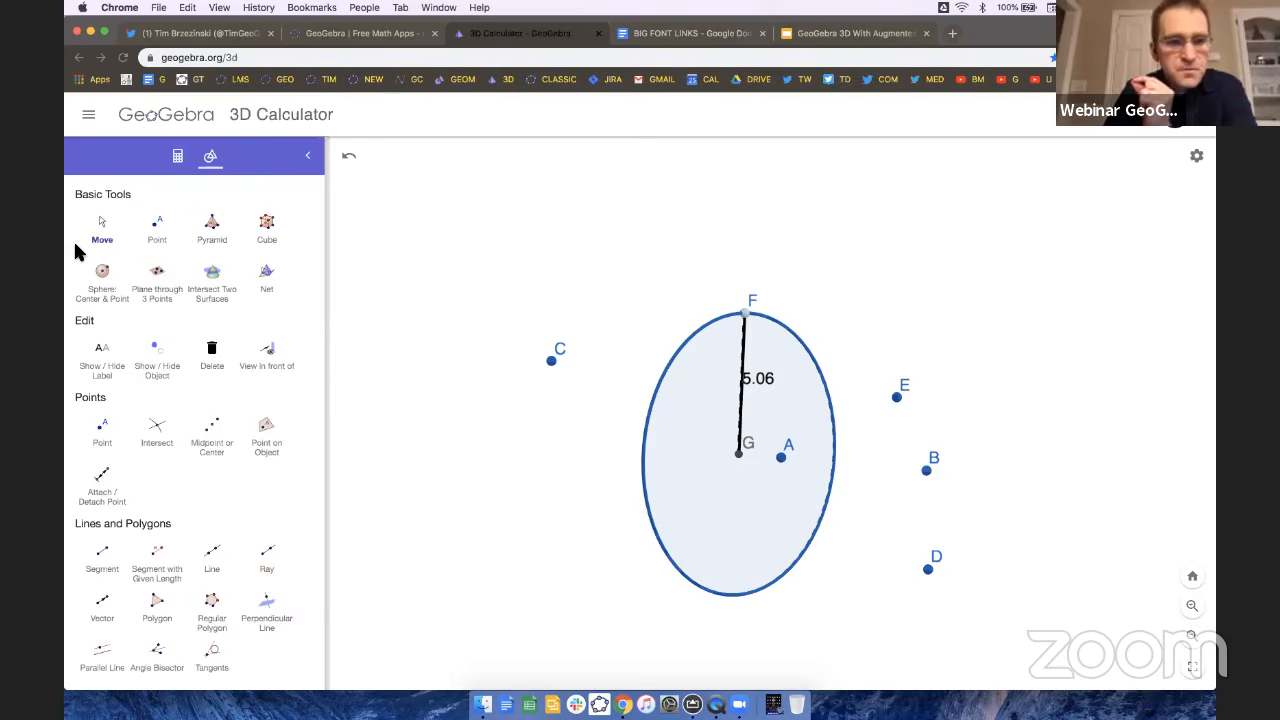
{"action": "left_click", "coordinate": [179, 158]}
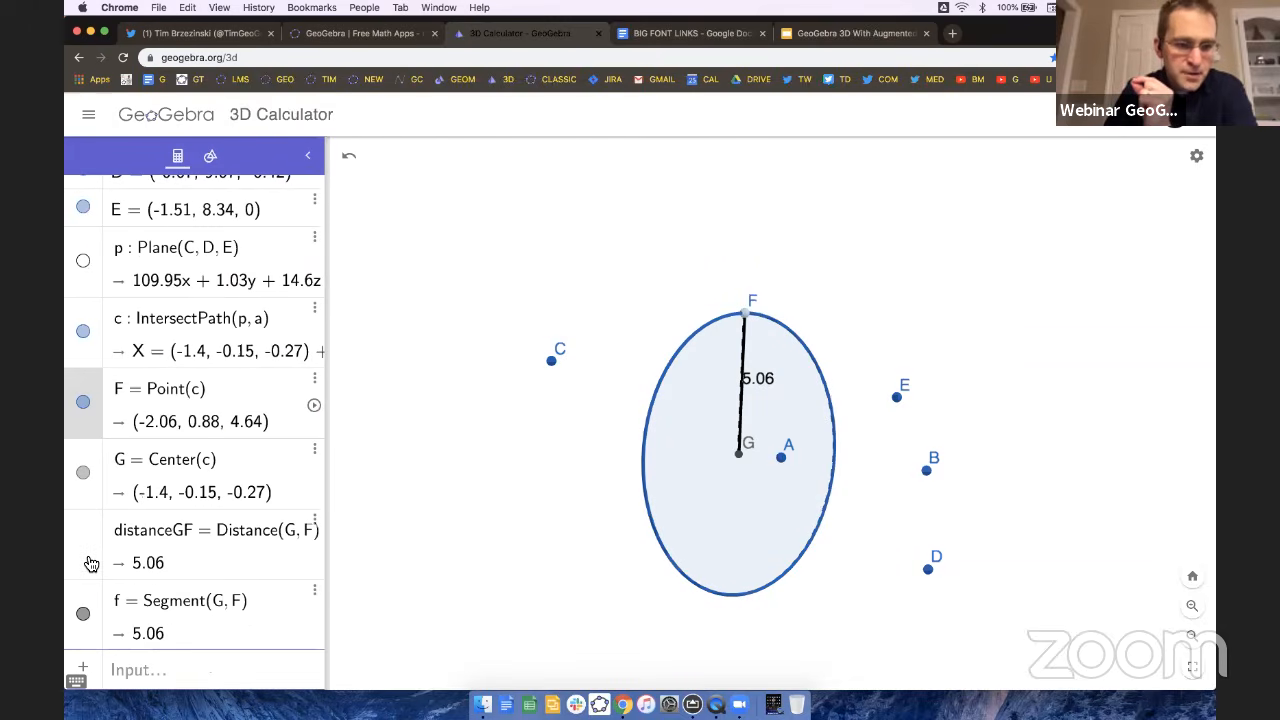
{"action": "scroll", "coordinate": [86, 491], "scroll_direction": "up", "scroll_amount": 3}
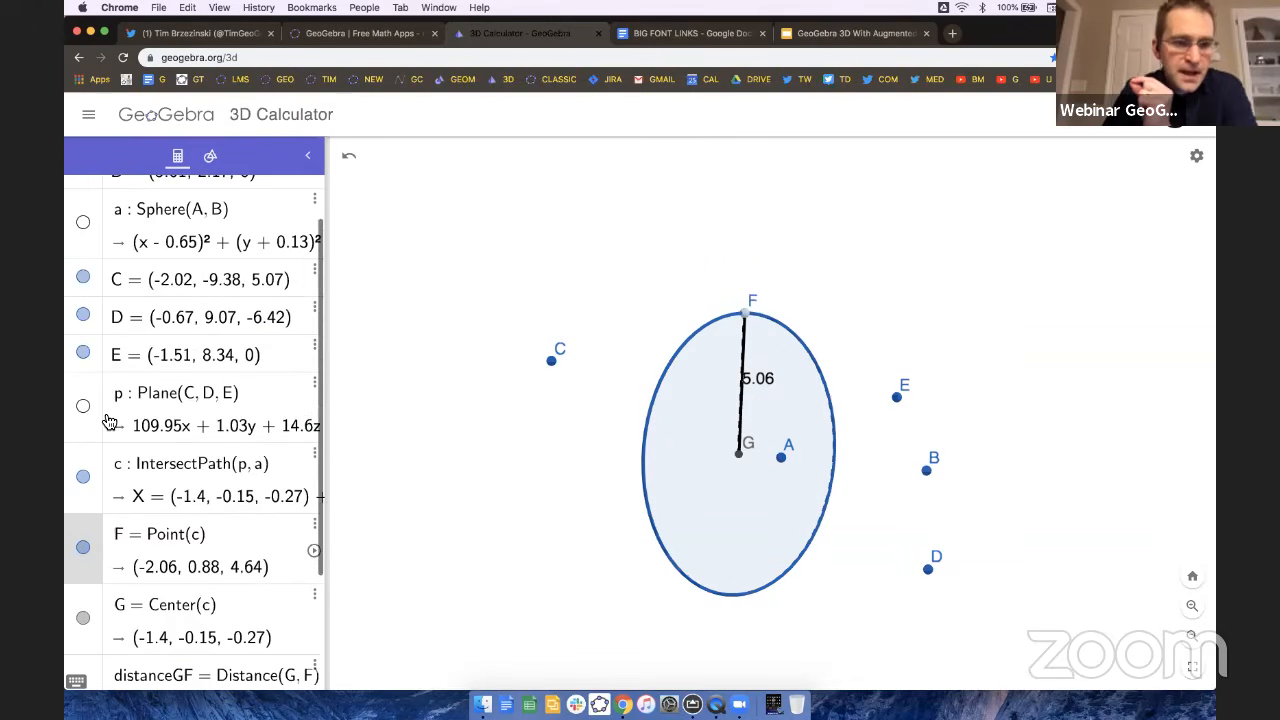
{"action": "left_click", "coordinate": [84, 408]}
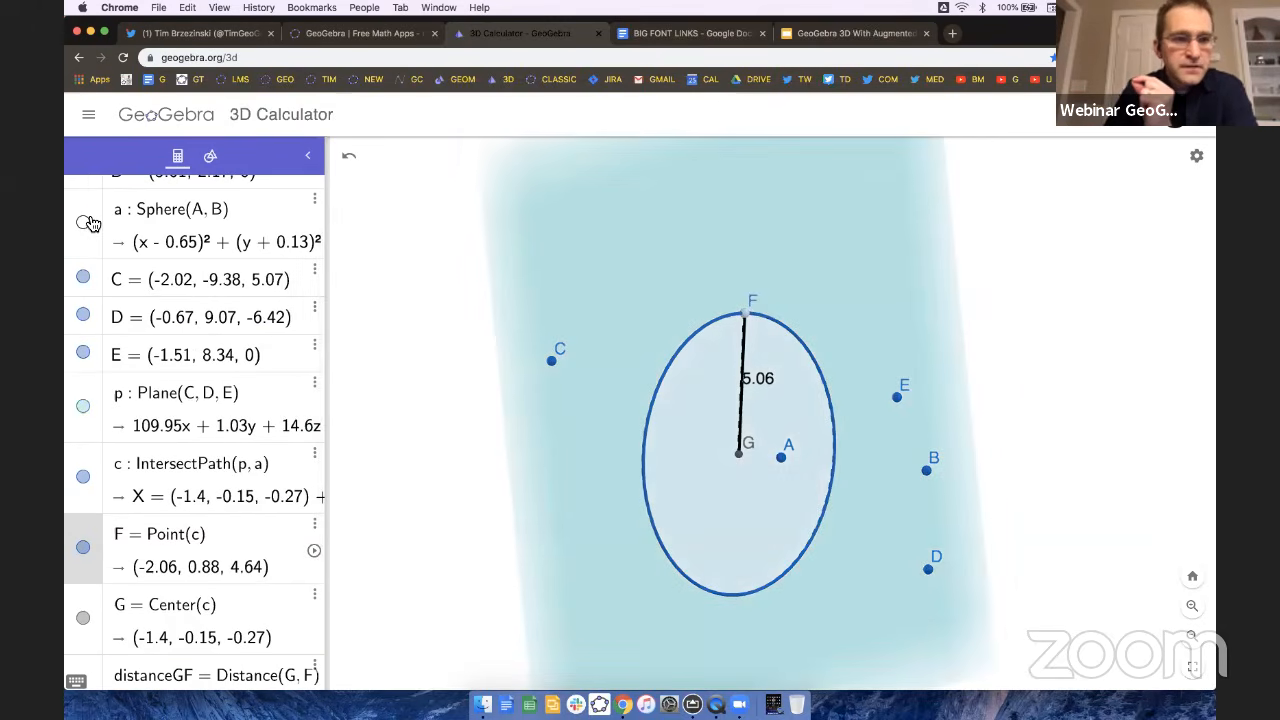
{"action": "left_click", "coordinate": [85, 229]}
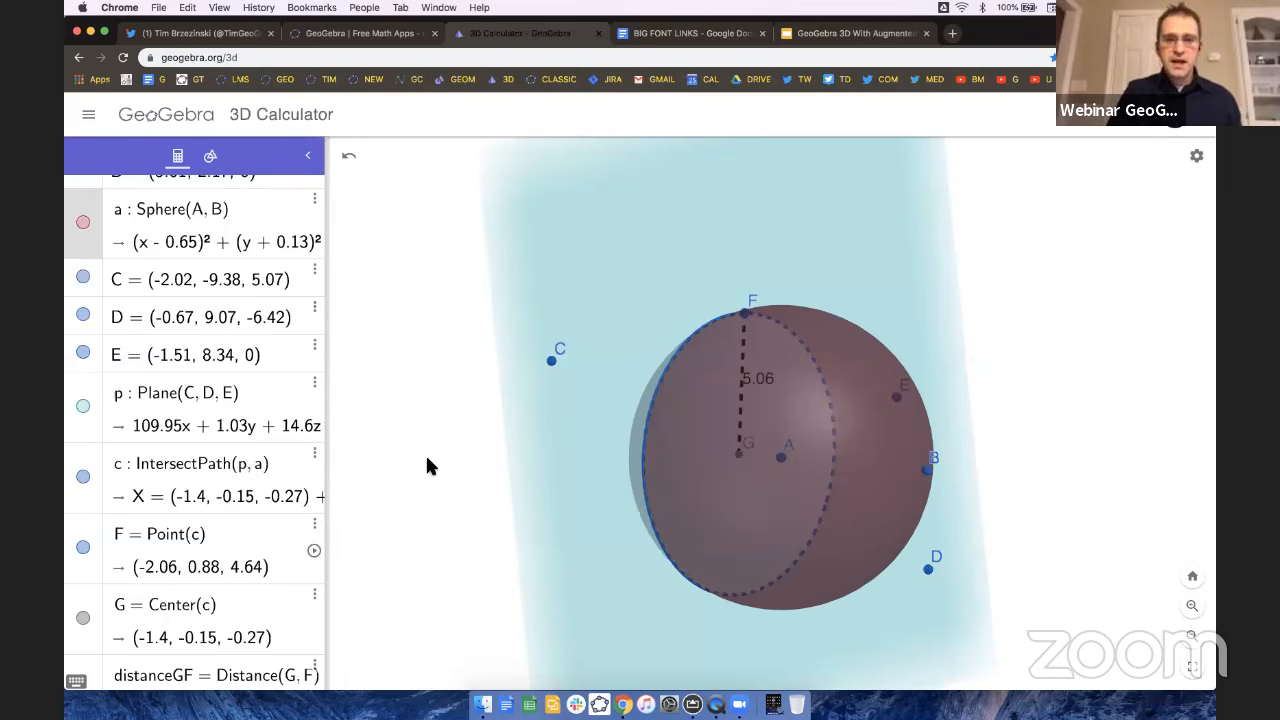
Lower the fill opacity of the sphere to 10.
{"action": "left_click_drag", "start_coordinate": [429, 466], "coordinate": [455, 467]}
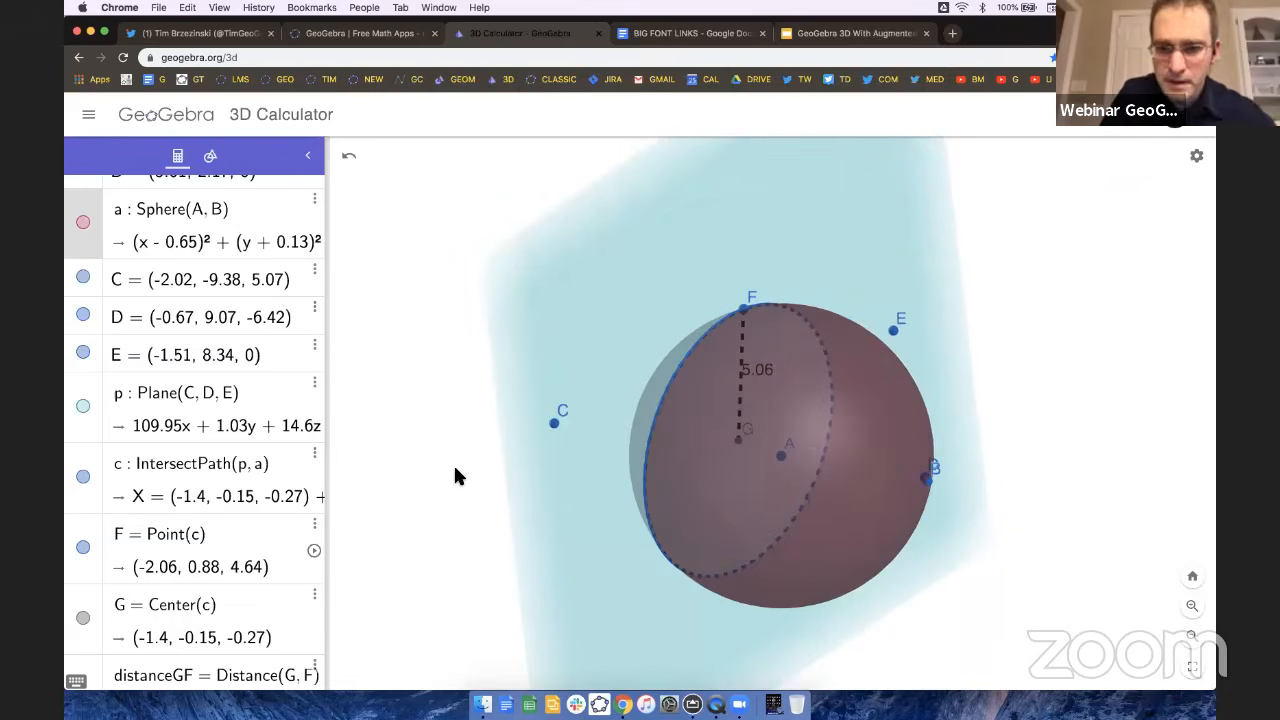
{"action": "left_click", "coordinate": [808, 445]}
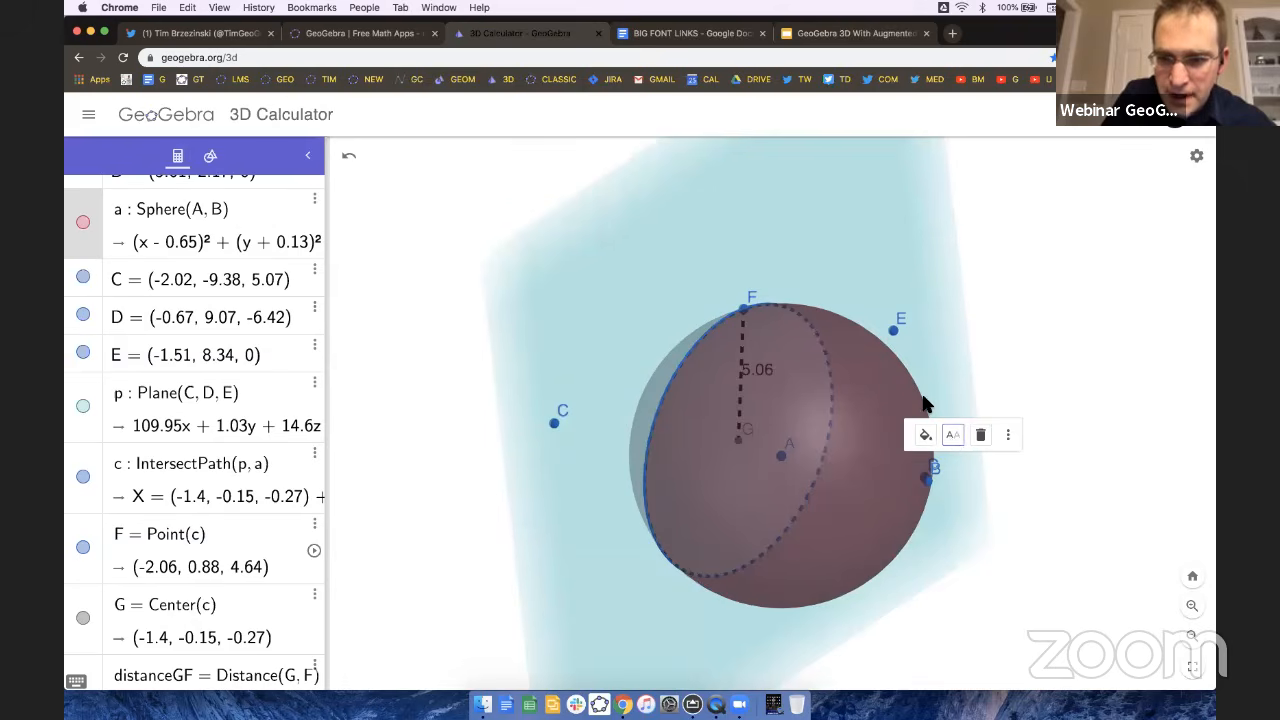
{"action": "left_click", "coordinate": [952, 436]}
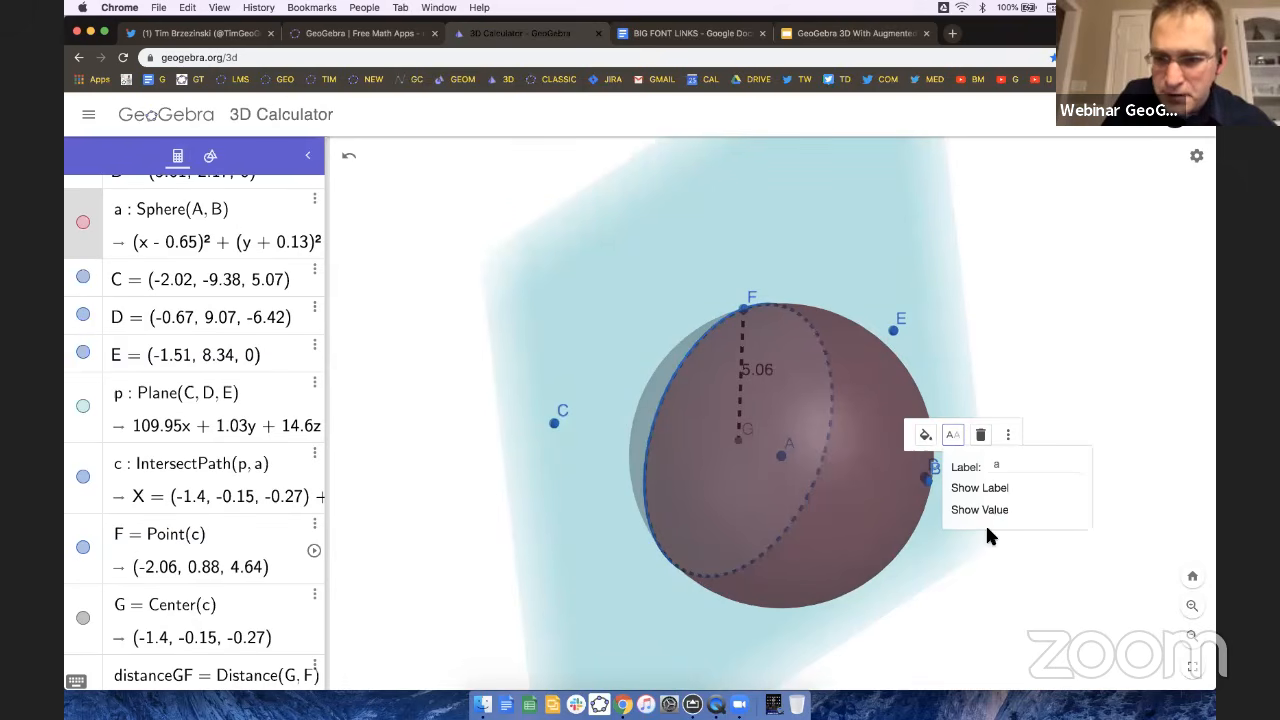
{"action": "left_click", "coordinate": [926, 436]}
{"action": "left_click_drag", "start_coordinate": [963, 514], "coordinate": [938, 518]}
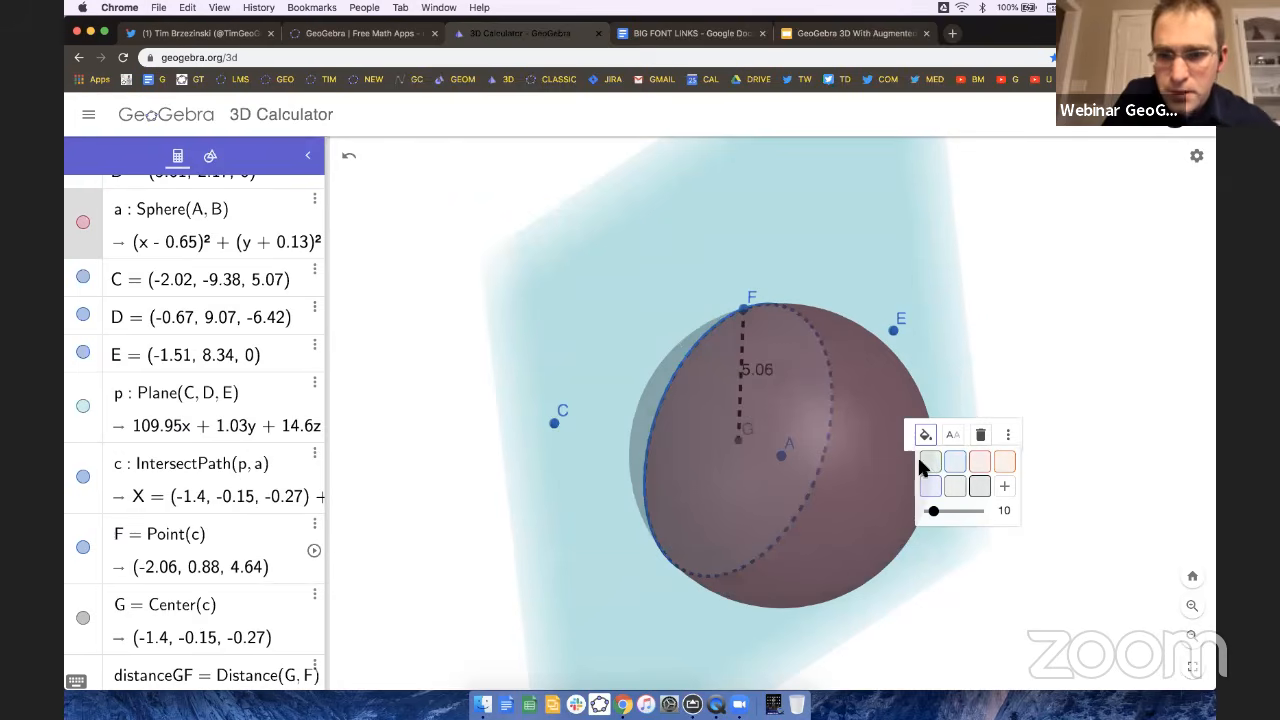
{"action": "left_click", "coordinate": [1060, 333]}
Move point B slightly to resize the sphere and its intersection circle.
{"action": "left_click_drag", "start_coordinate": [1073, 331], "coordinate": [1079, 319]}
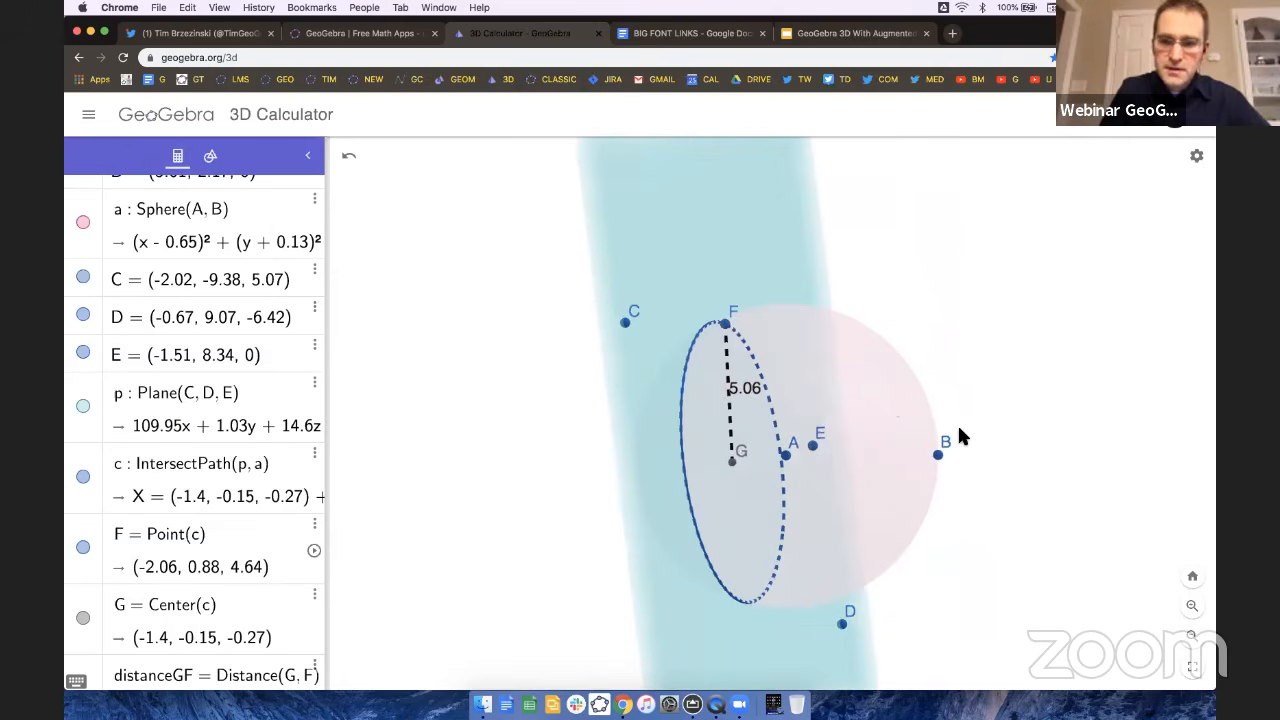
{"action": "mouse_move", "coordinate": [938, 458]}
{"action": "left_mouse_down"}
{"action": "mouse_move", "coordinate": [889, 466]}
{"action": "mouse_move", "coordinate": [913, 463]}
{"action": "left_mouse_up"}
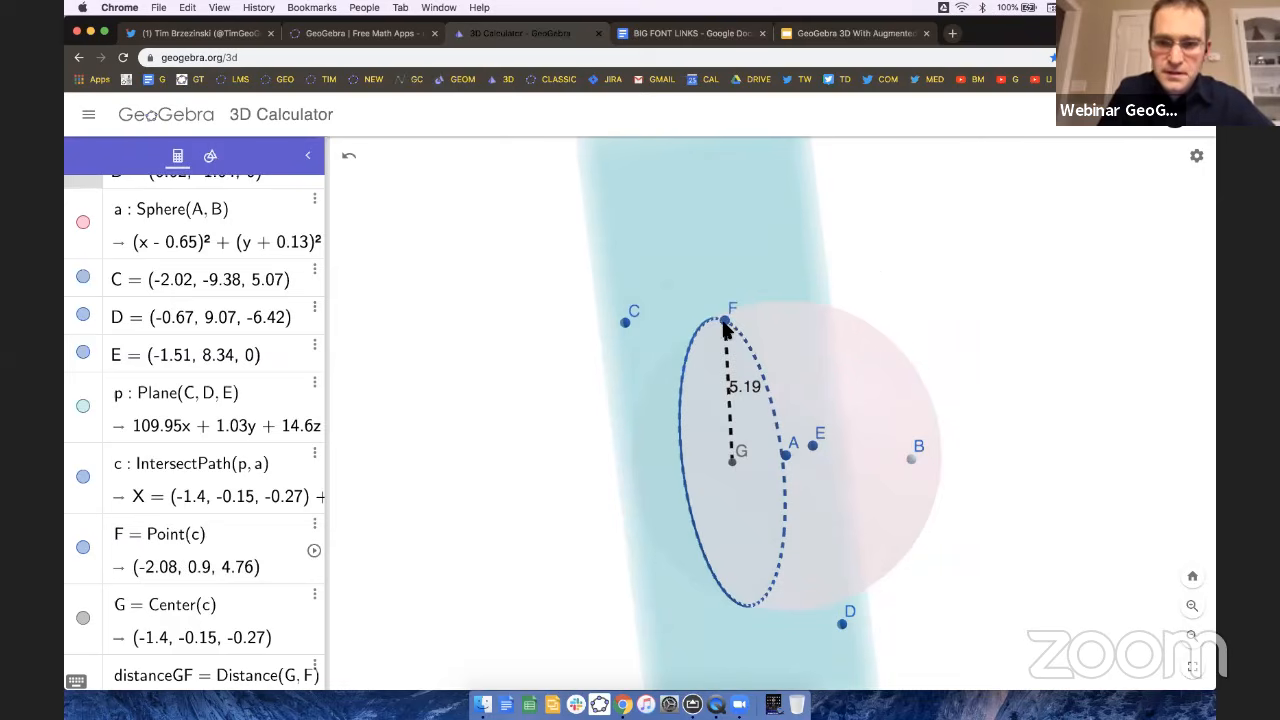
Move point F around the intersection circle and reposition point C to about (3.03, -0.25, 5.07) so the plane cuts the sphere elsewhere.
{"action": "left_click_drag", "start_coordinate": [726, 324], "coordinate": [681, 456]}
{"action": "left_click", "coordinate": [624, 322]}
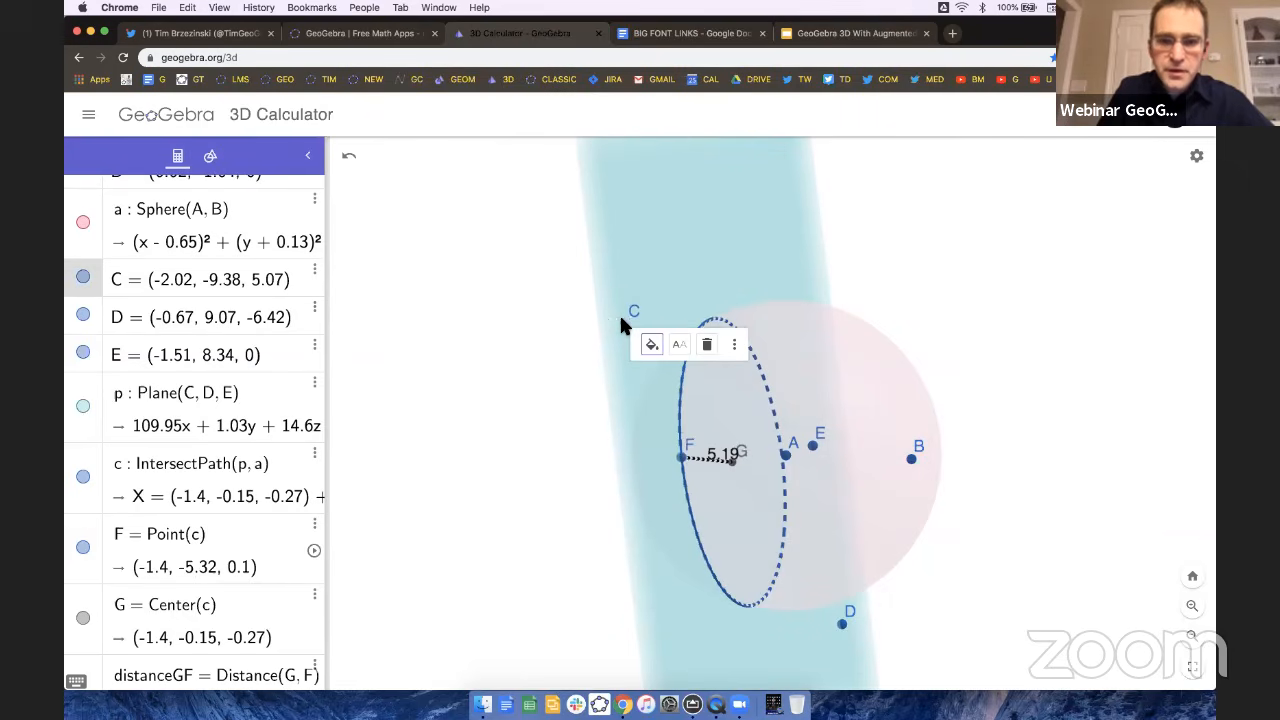
{"action": "left_click_drag", "start_coordinate": [622, 322], "coordinate": [846, 317]}
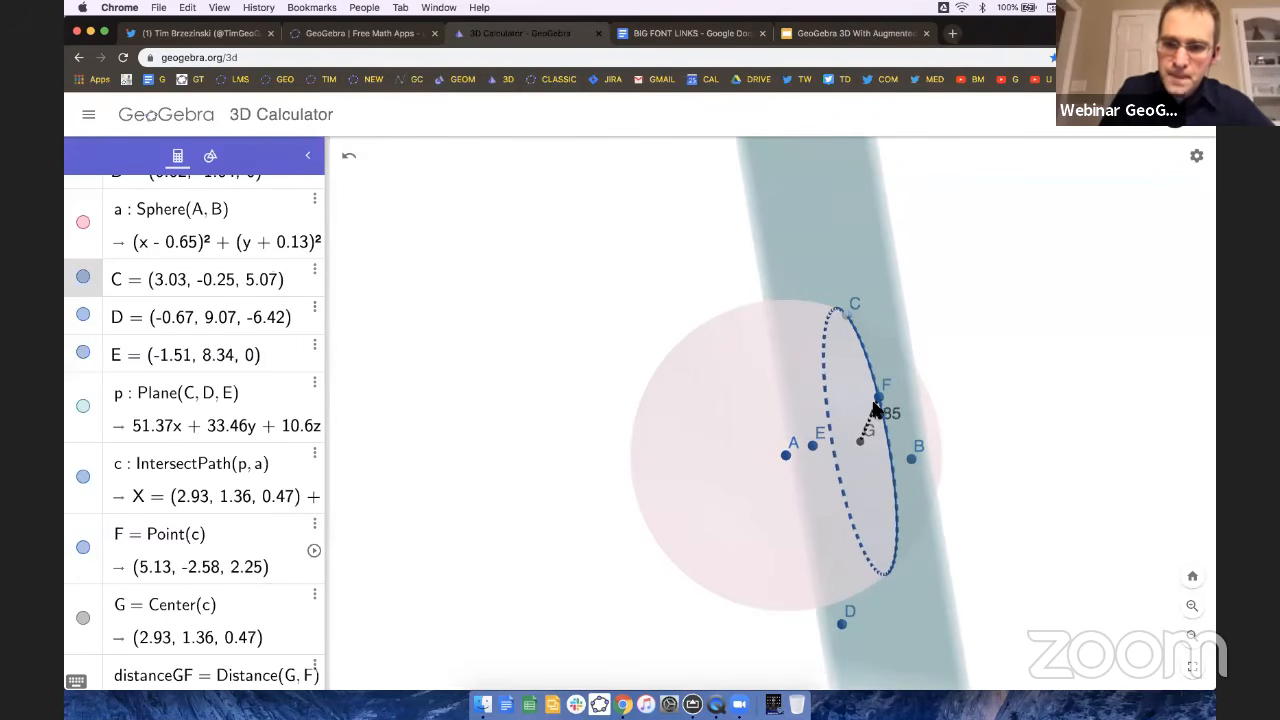
Move point F along the intersection circle to about (5.35, -1.32, -2.76).
{"action": "left_click_drag", "start_coordinate": [879, 399], "coordinate": [899, 505]}
{"action": "left_click_drag", "start_coordinate": [975, 437], "coordinate": [999, 431]}
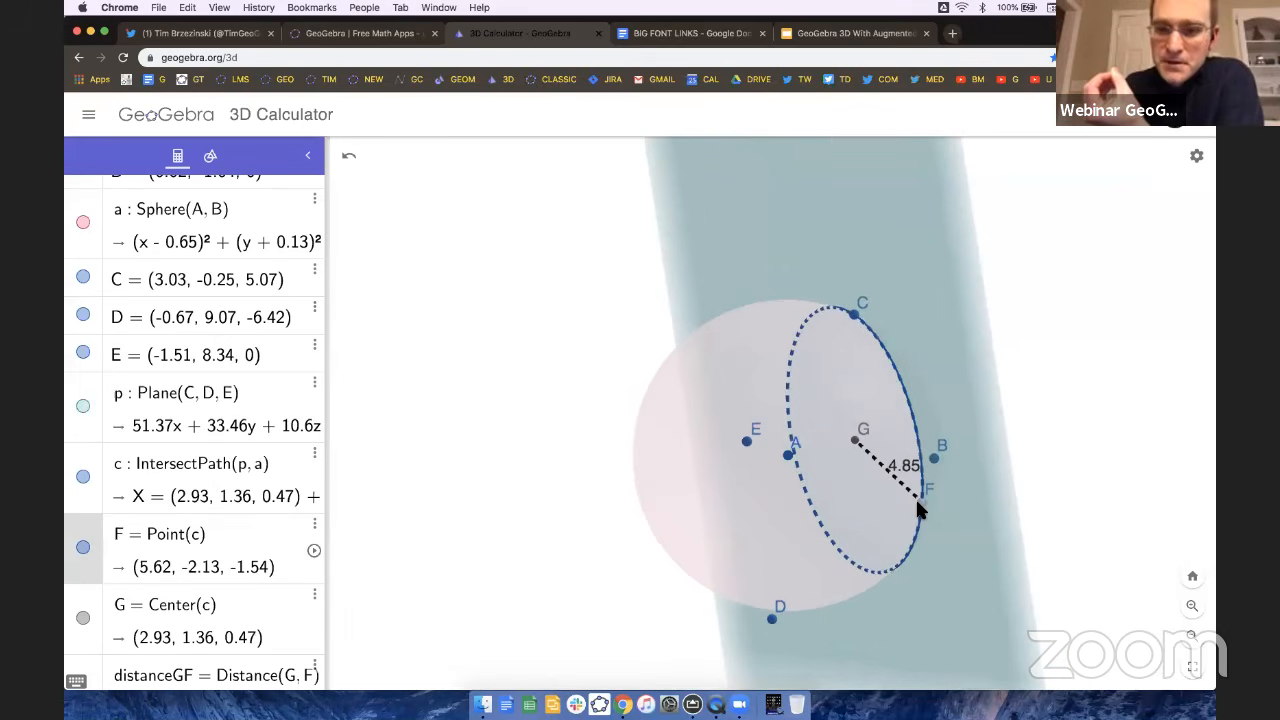
{"action": "mouse_move", "coordinate": [919, 488]}
{"action": "left_mouse_down"}
{"action": "mouse_move", "coordinate": [826, 374]}
{"action": "mouse_move", "coordinate": [820, 457]}
{"action": "mouse_move", "coordinate": [848, 516]}
{"action": "mouse_move", "coordinate": [895, 528]}
{"action": "mouse_move", "coordinate": [920, 512]}
{"action": "left_mouse_up"}
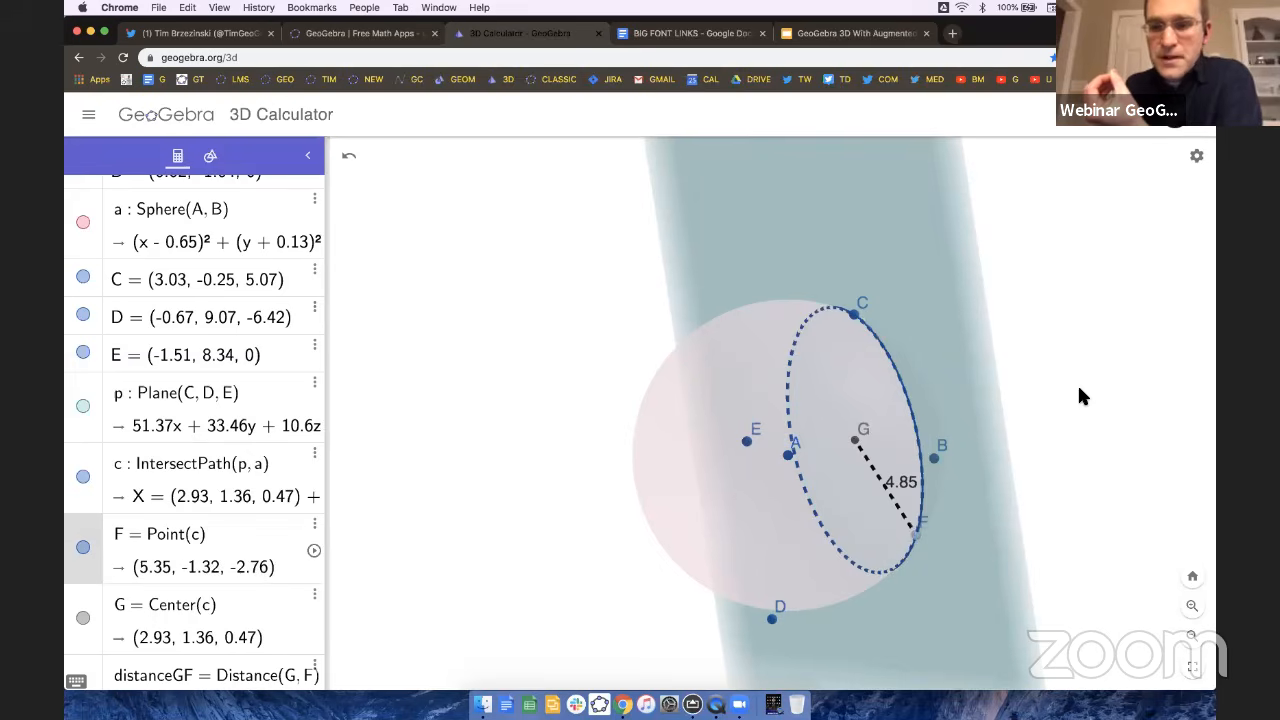
{"action": "mouse_move", "coordinate": [1076, 390]}
{"action": "left_mouse_down"}
{"action": "mouse_move", "coordinate": [1035, 395]}
{"action": "mouse_move", "coordinate": [1060, 397]}
{"action": "left_mouse_up"}
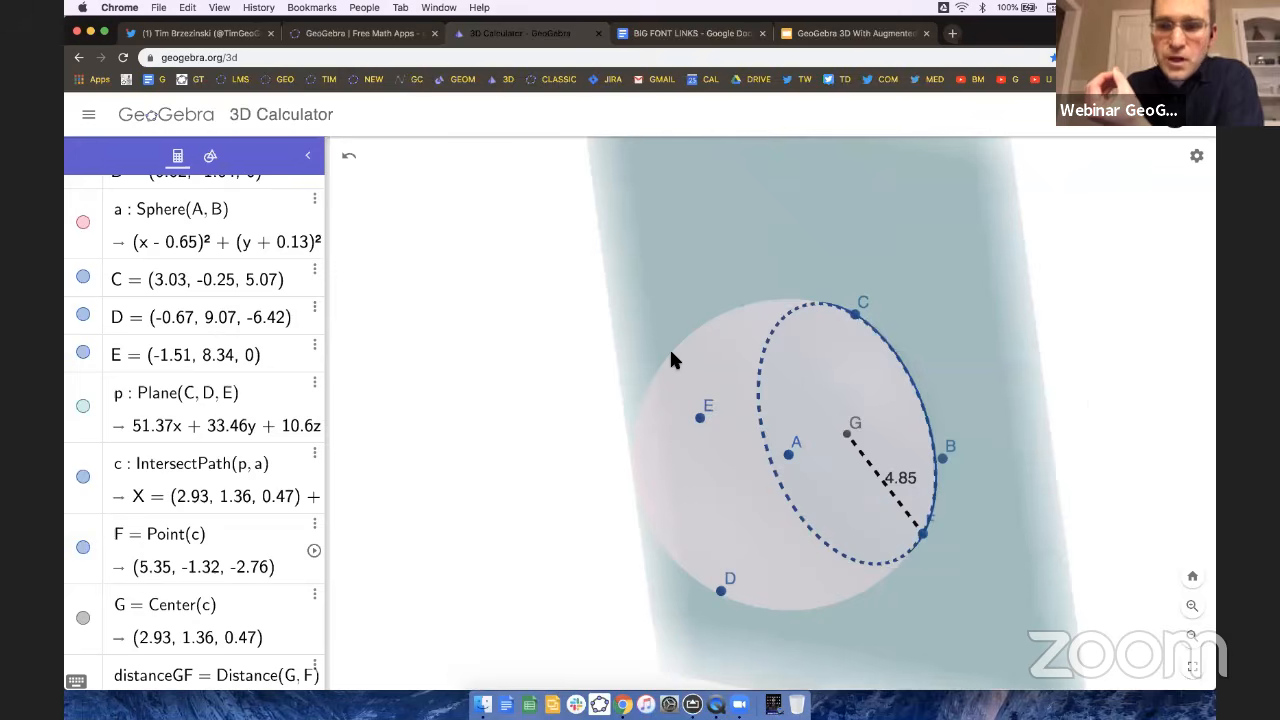
Examine the definitions of points A and B and the sphere's equation in the algebra list.
{"action": "scroll", "coordinate": [168, 255], "scroll_direction": "up", "scroll_amount": 2}
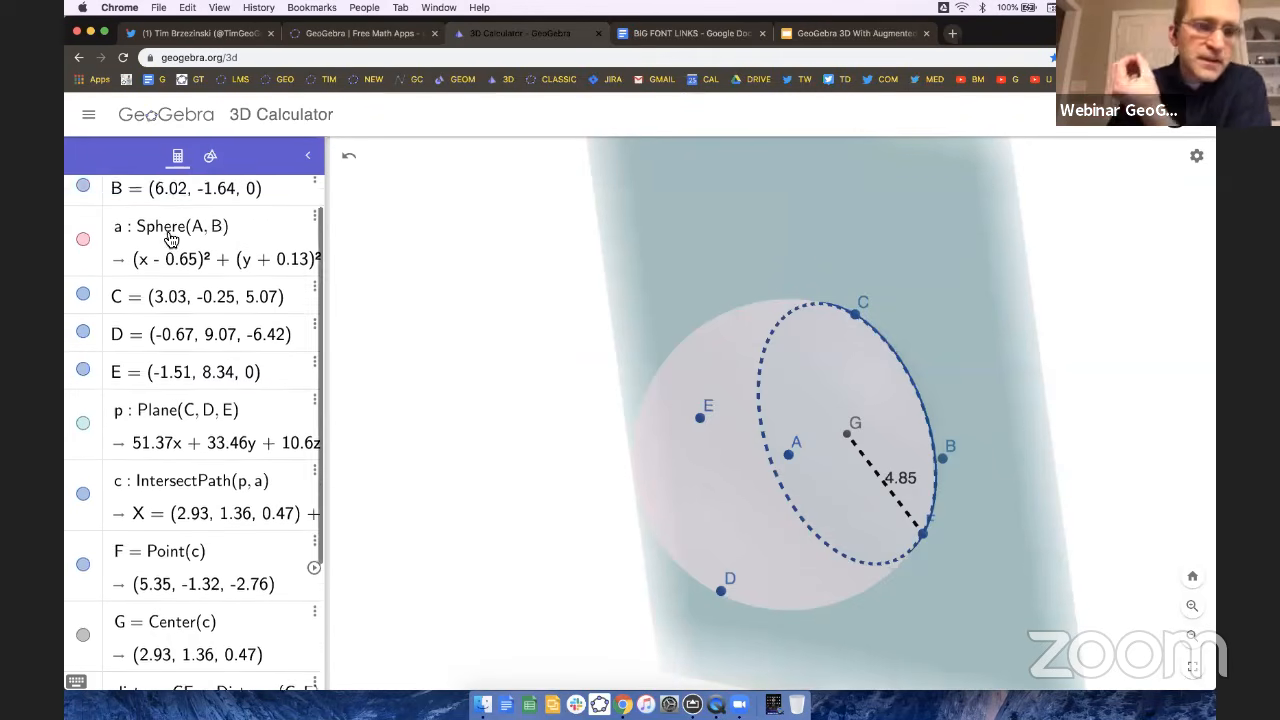
{"action": "scroll", "coordinate": [162, 285], "scroll_direction": "up", "scroll_amount": 5, "text": "ctrl"}
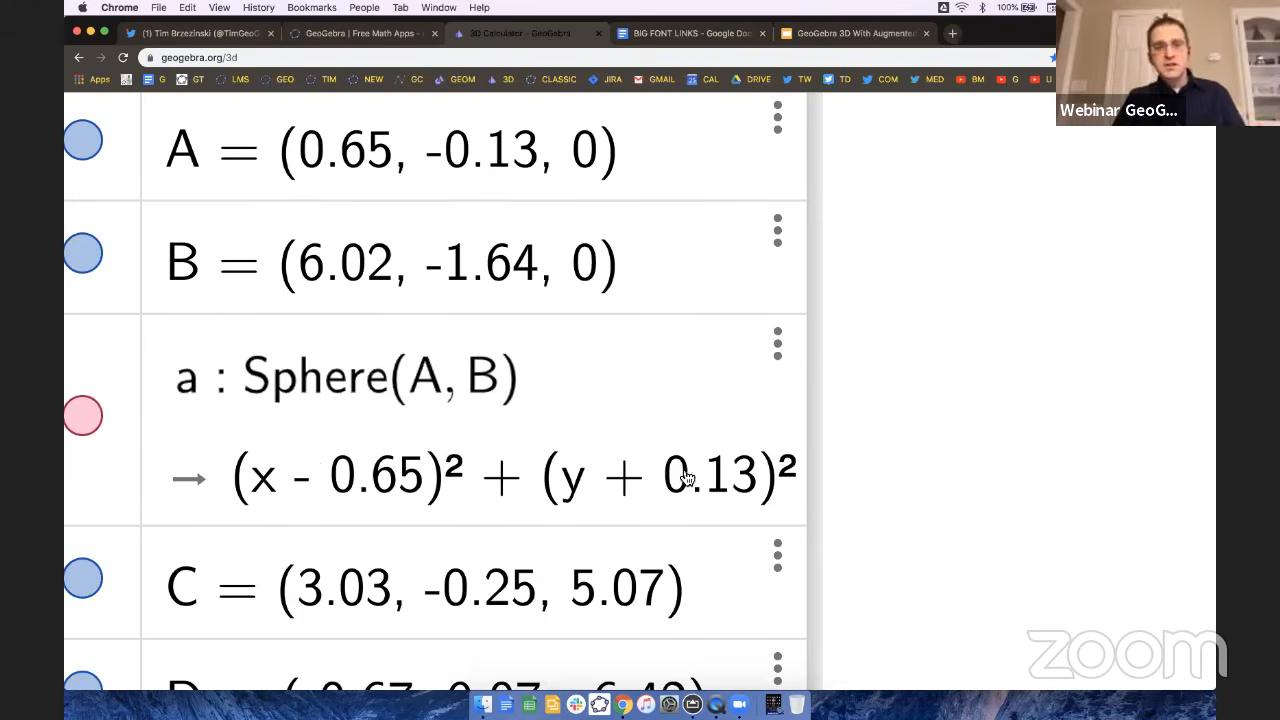
{"action": "scroll", "coordinate": [615, 456], "scroll_direction": "down", "scroll_amount": 5, "text": "ctrl"}
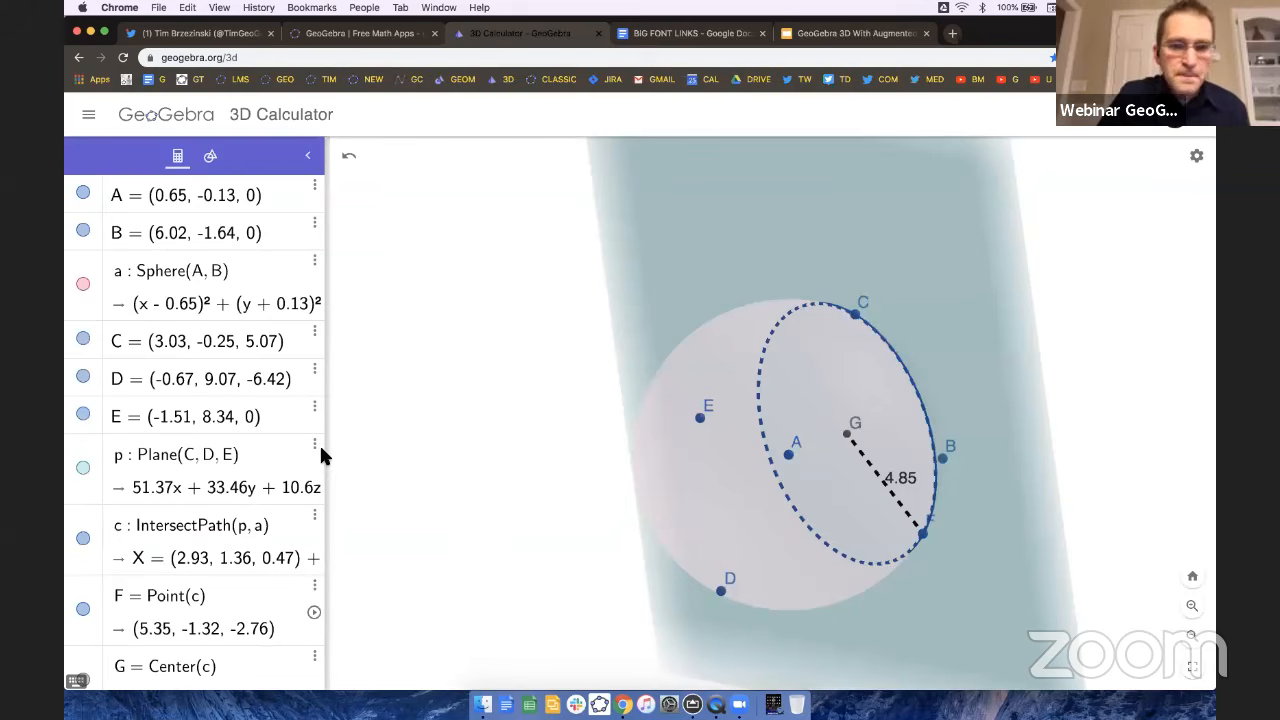
Show the coordinate axes and the xy-plane in the 3D view.
{"action": "left_click_drag", "start_coordinate": [443, 426], "coordinate": [432, 424]}
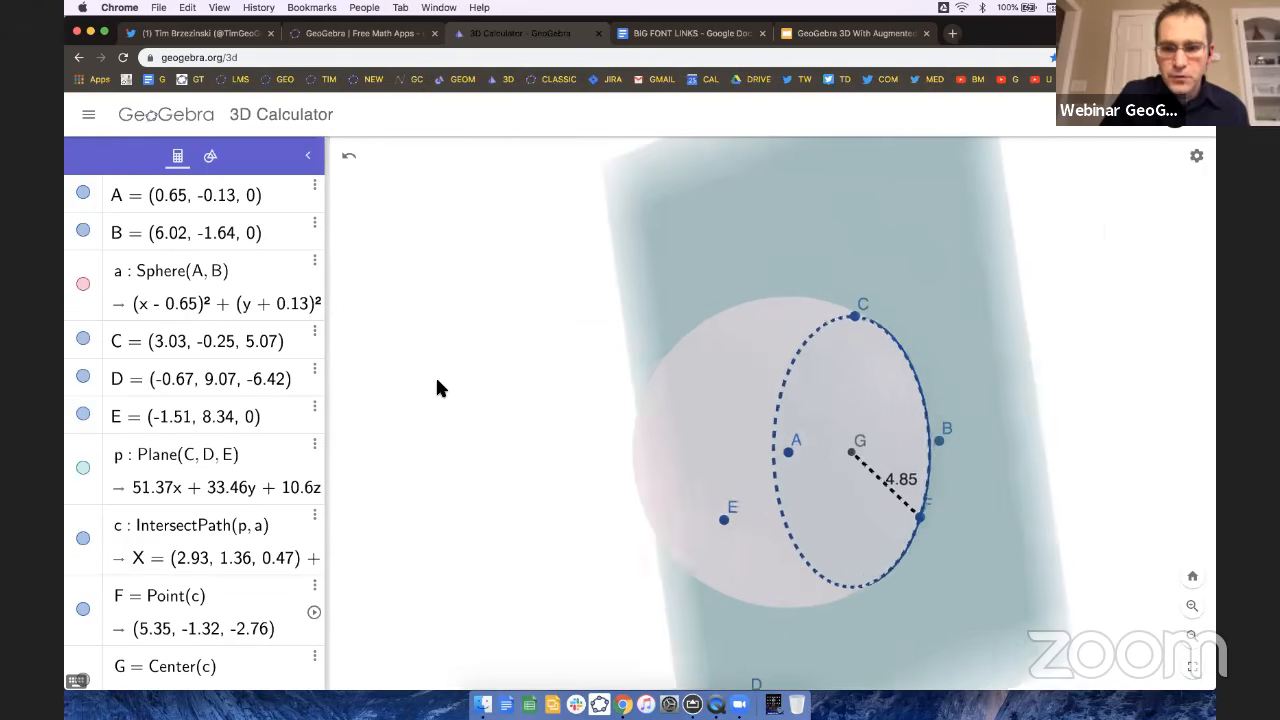
{"action": "right_click", "coordinate": [446, 385]}
{"action": "left_click", "coordinate": [469, 398]}
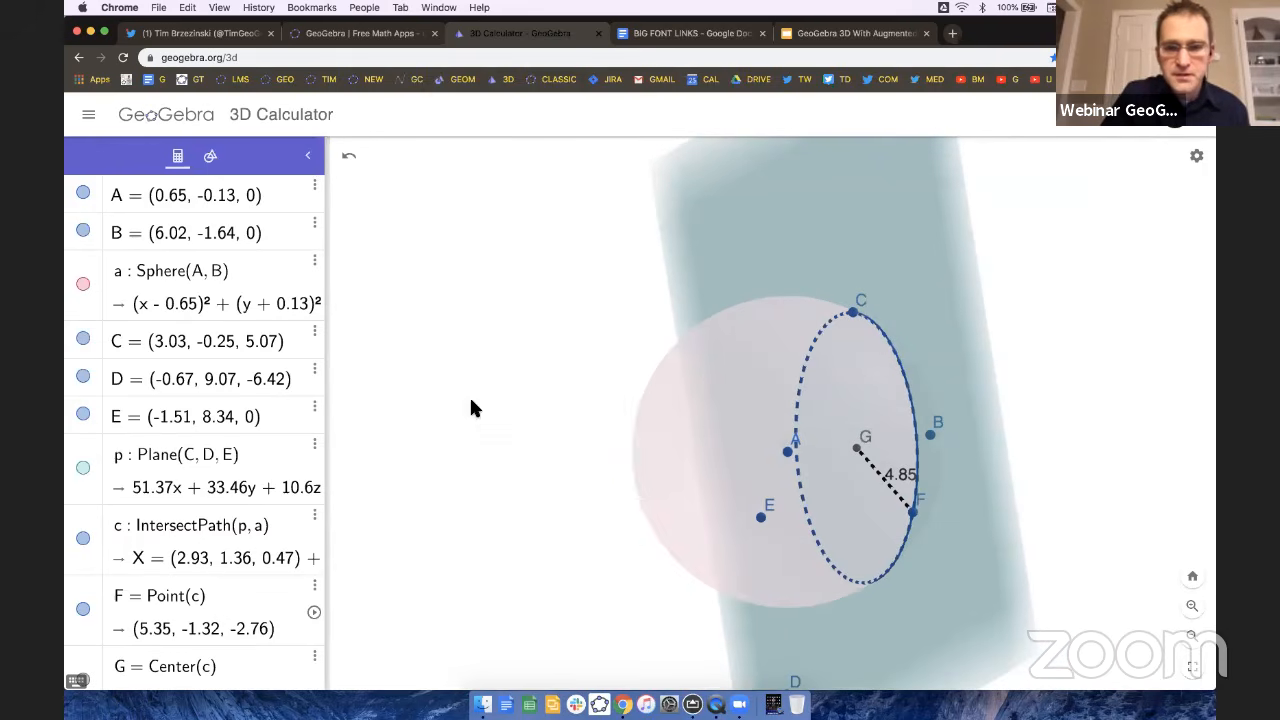
{"action": "right_click", "coordinate": [471, 406]}
{"action": "left_click", "coordinate": [491, 438]}
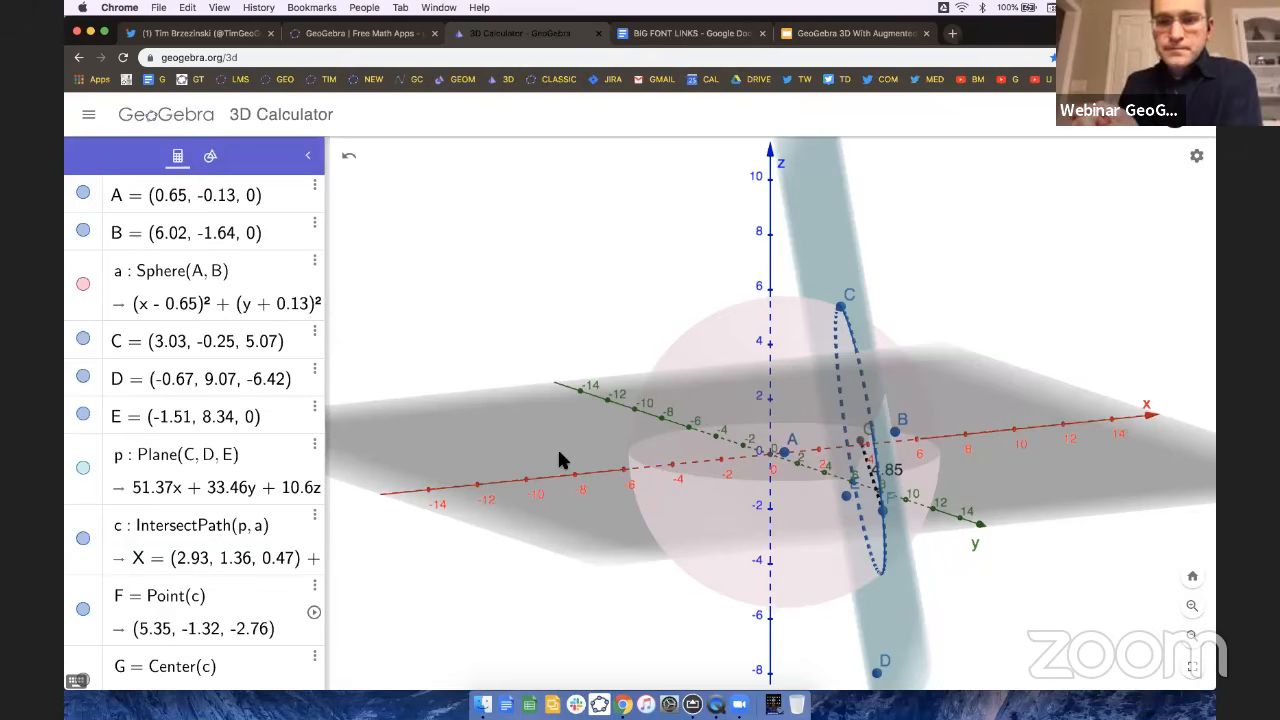
Hide the coordinate axes and the xy-plane in the 3D view again.
{"action": "mouse_move", "coordinate": [580, 286]}
{"action": "left_mouse_down"}
{"action": "mouse_move", "coordinate": [604, 295]}
{"action": "mouse_move", "coordinate": [589, 291]}
{"action": "left_mouse_up"}
{"action": "right_click", "coordinate": [589, 291]}
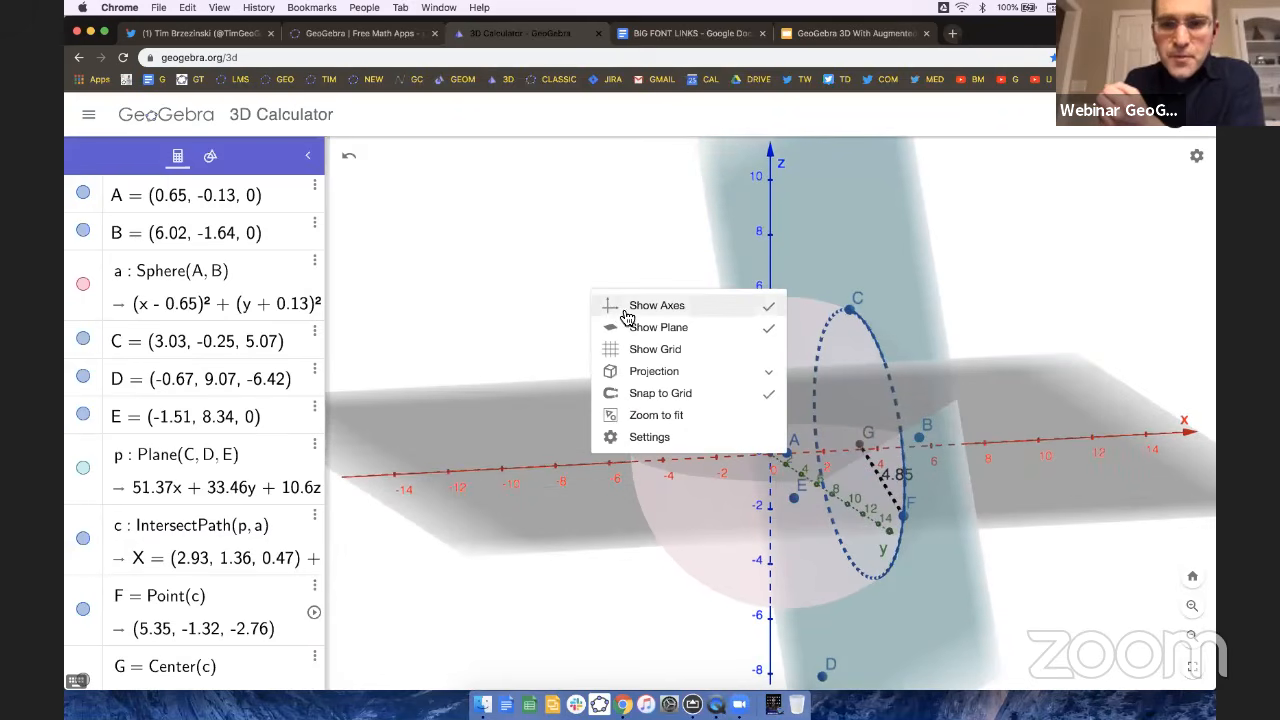
{"action": "left_click", "coordinate": [626, 316]}
{"action": "right_click", "coordinate": [620, 310]}
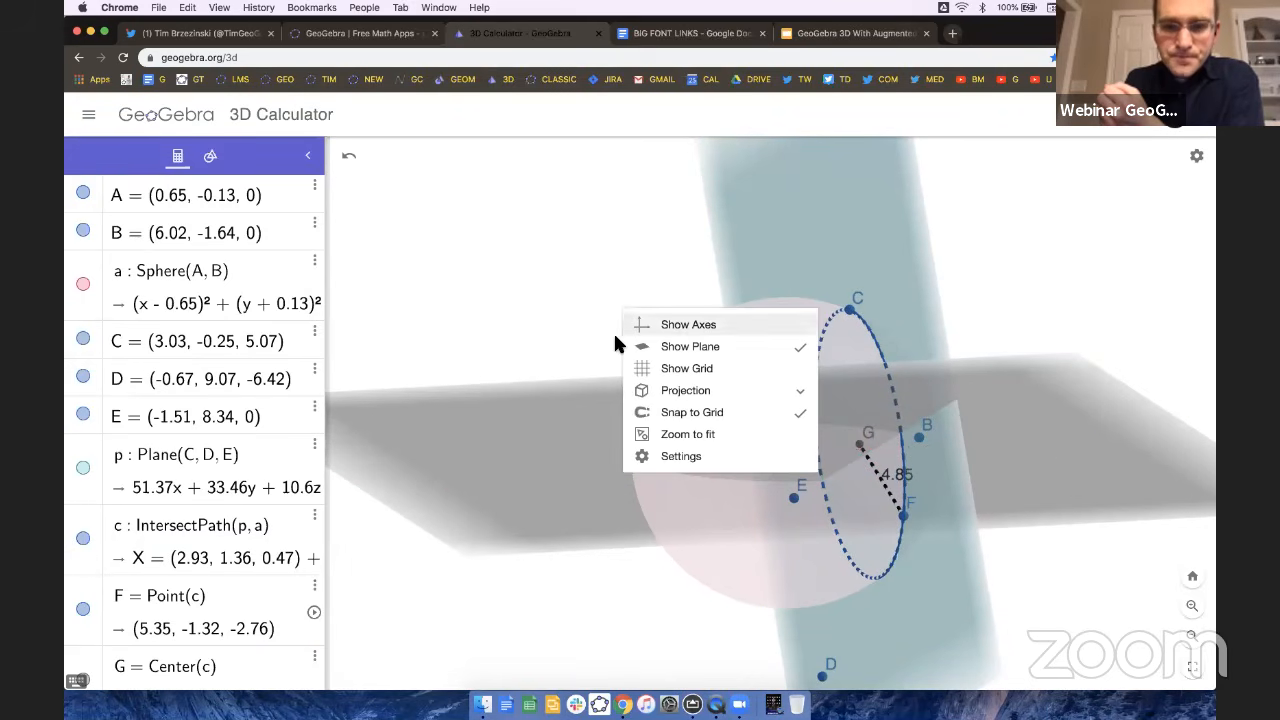
{"action": "left_click", "coordinate": [645, 346]}
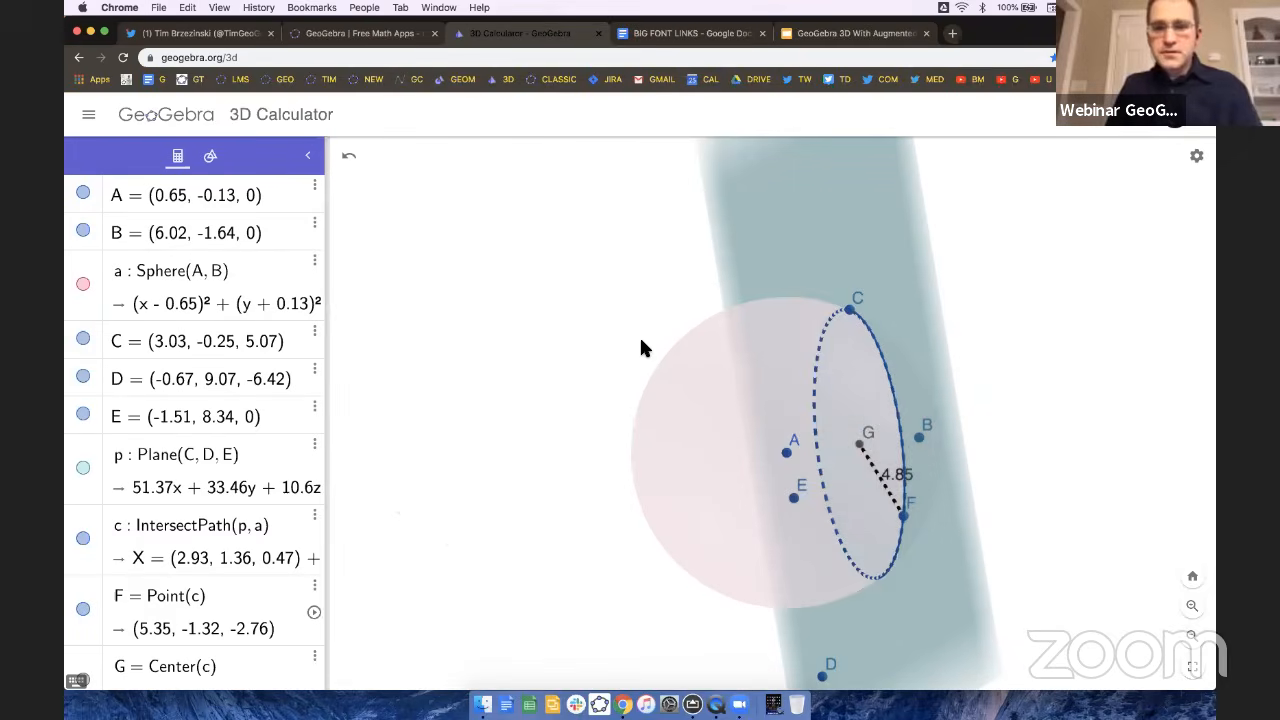
{"action": "left_click_drag", "start_coordinate": [641, 340], "coordinate": [597, 347]}
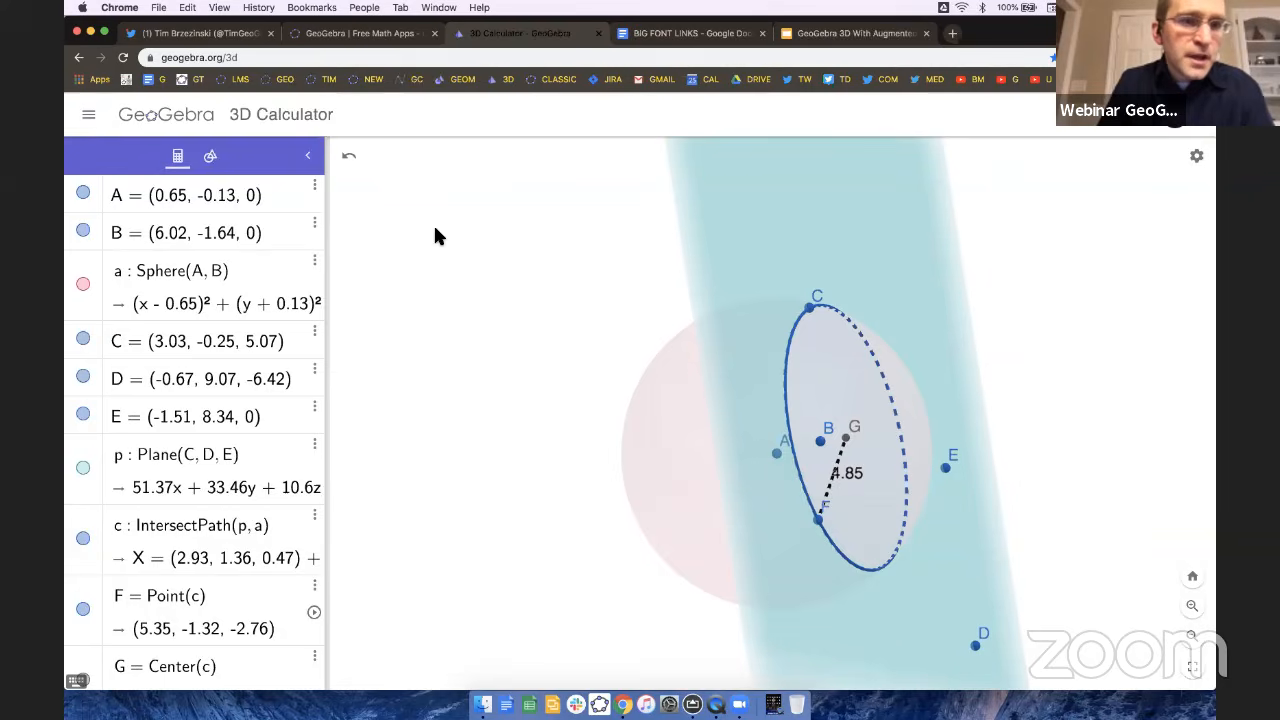
Start saving the construction and title it "Sphere and Plane Intersection".
{"action": "left_click", "coordinate": [90, 117]}
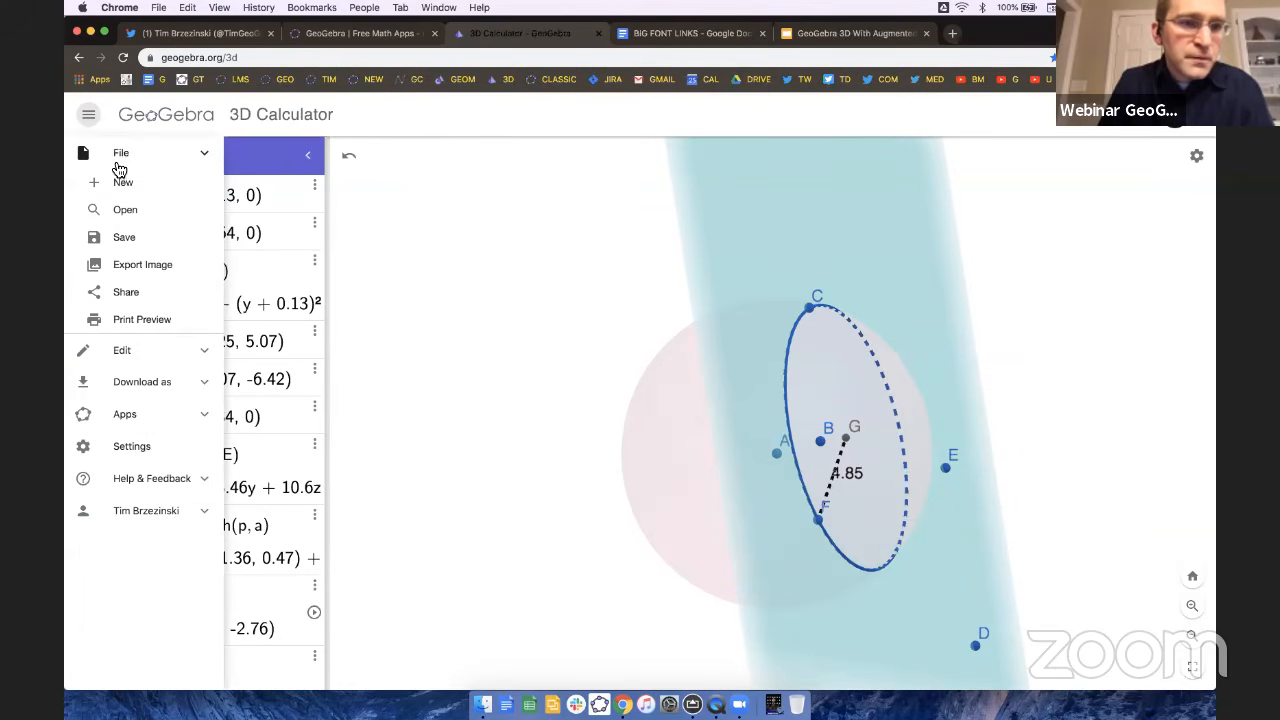
{"action": "left_click", "coordinate": [126, 239]}
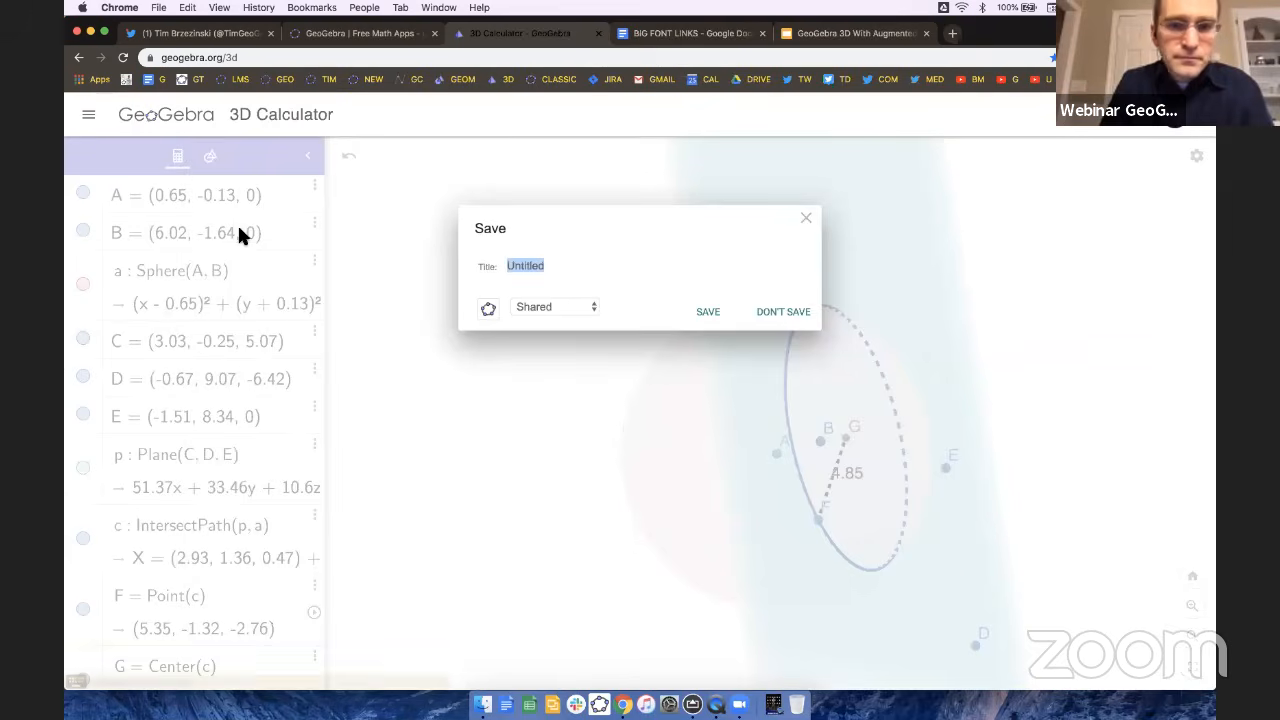
{"action": "key", "text": "BackSpace"}
{"action": "type", "text": "S"}
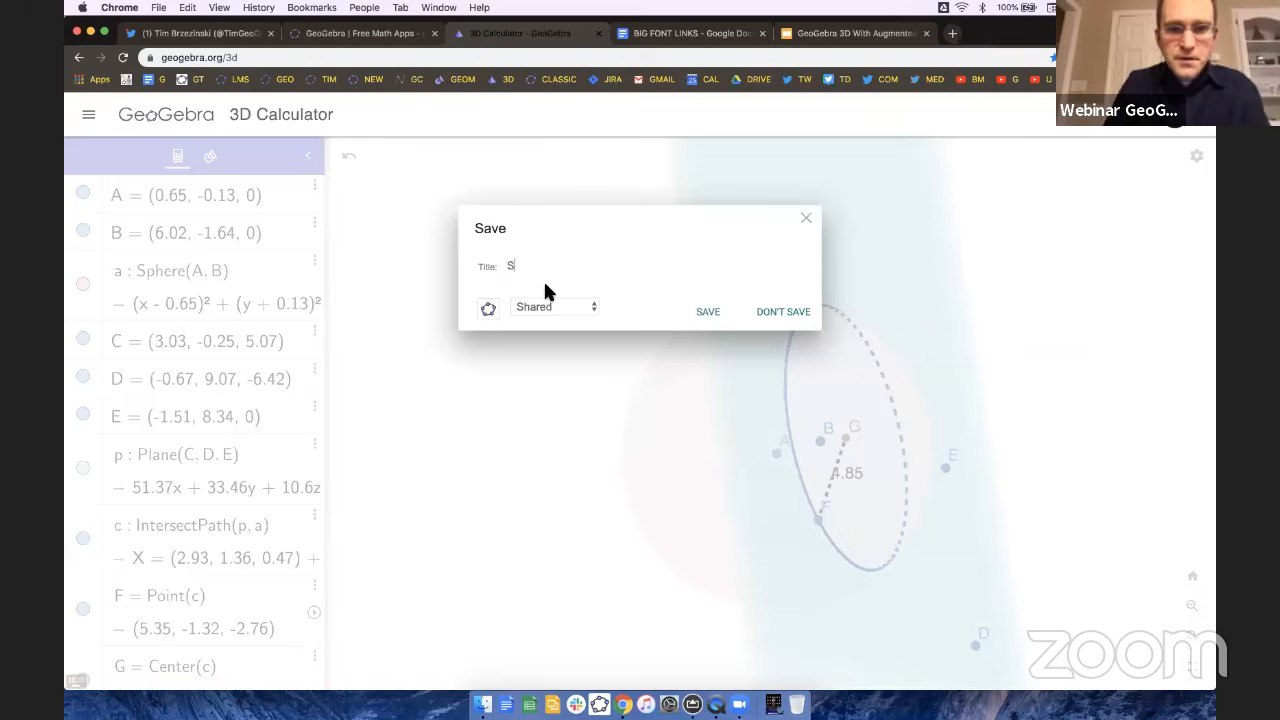
{"action": "type", "text": "phere and Plane"}
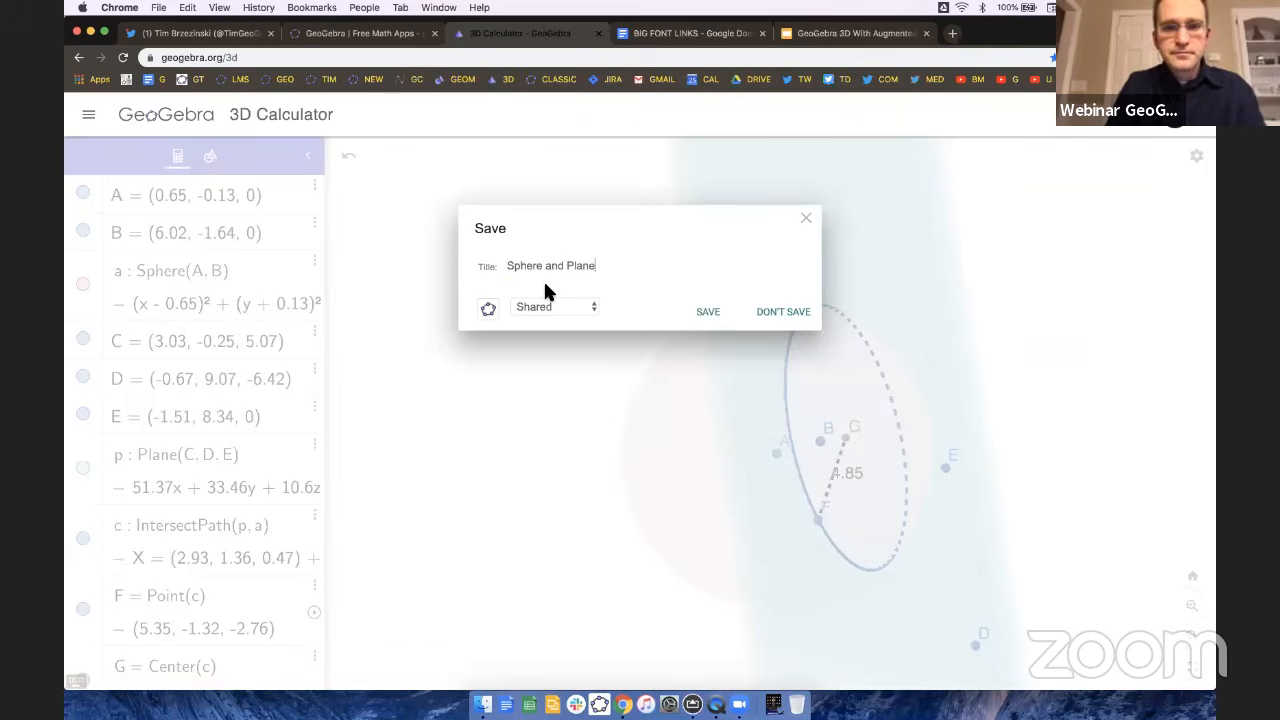
{"action": "type", "text": " INt"}
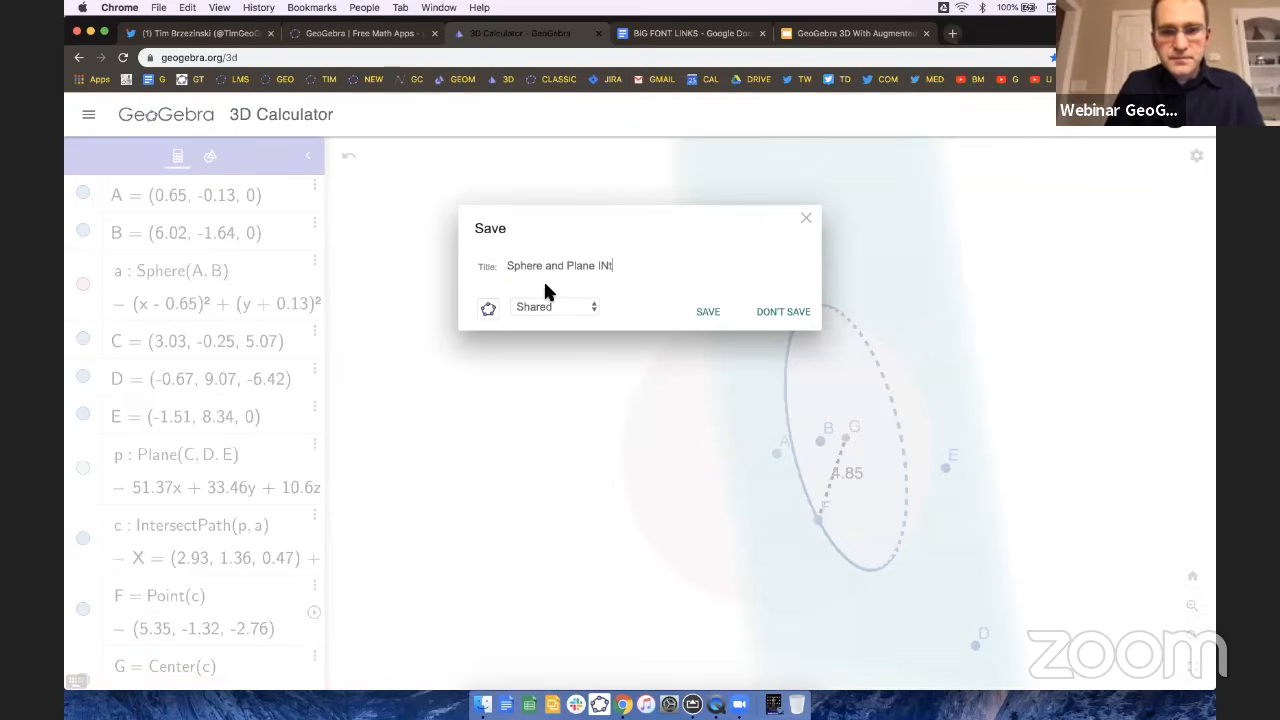
{"action": "key", "text": "BackSpace"}
{"action": "key", "text": "BackSpace"}
{"action": "type", "text": "ntersect"}
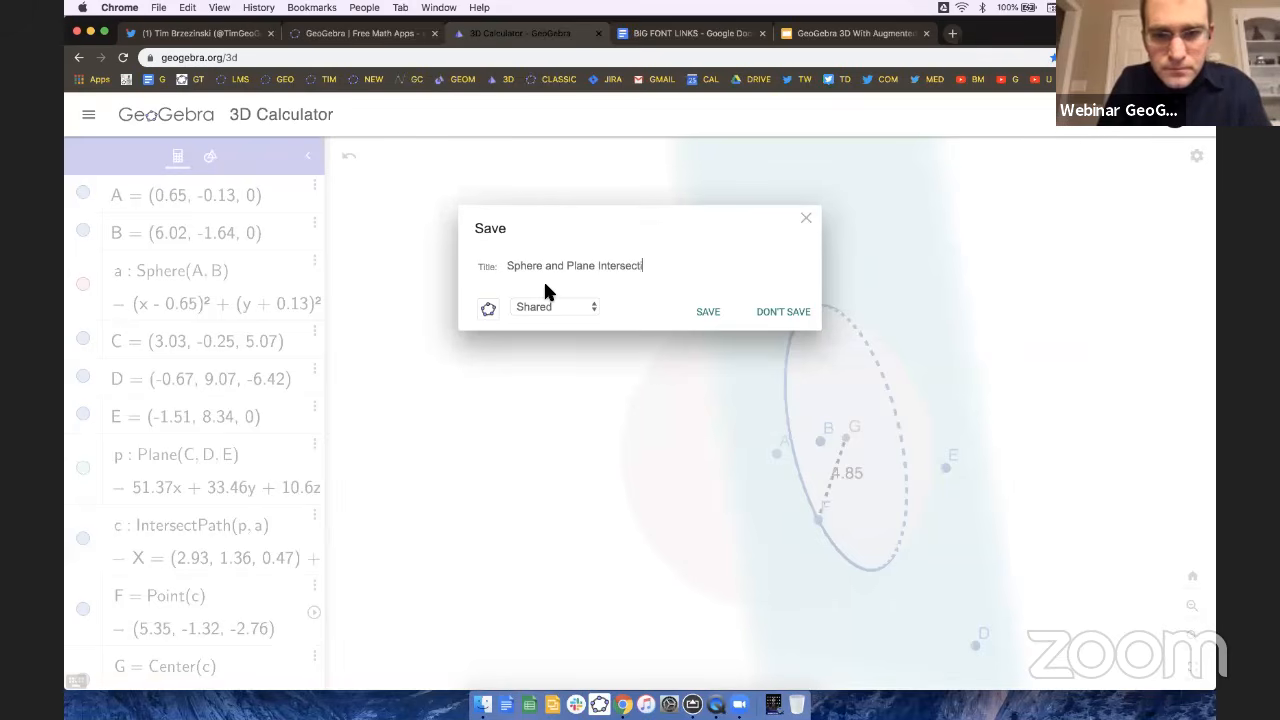
{"action": "type", "text": "ion"}
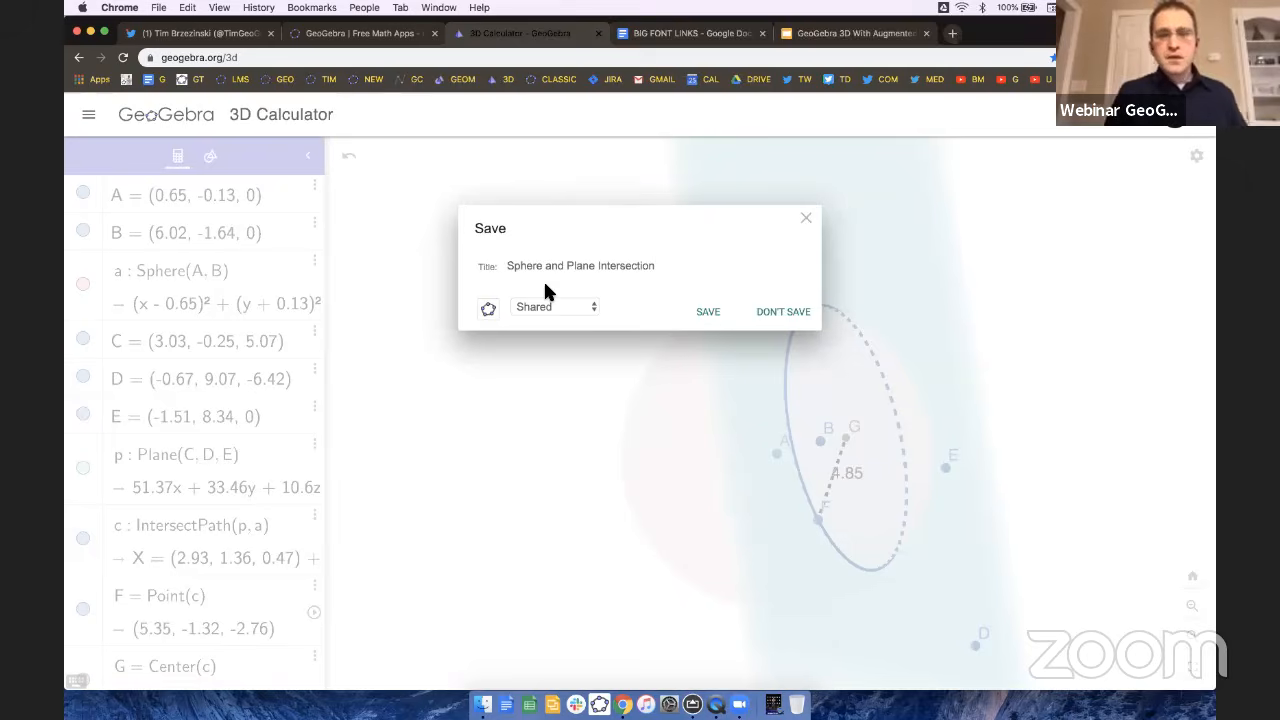
Check the visibility options, keep Shared, and save the construction.
{"action": "left_click", "coordinate": [577, 308]}
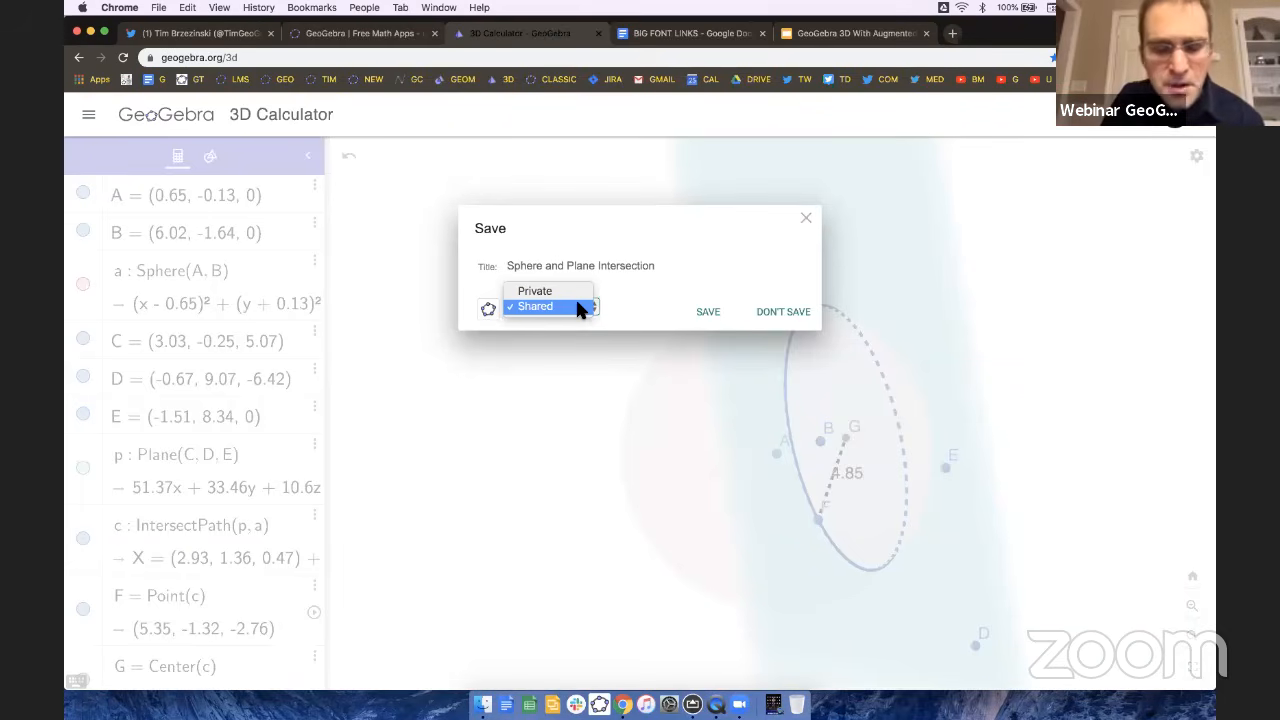
{"action": "left_click", "coordinate": [578, 307]}
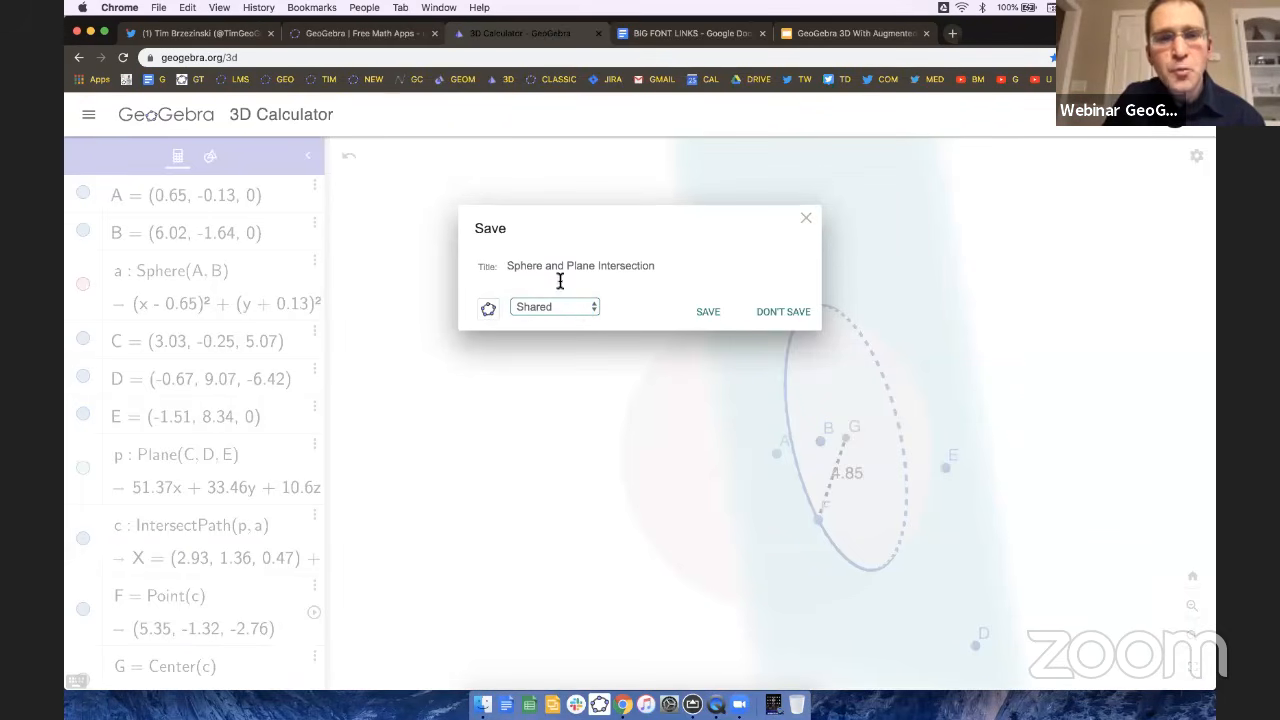
{"action": "left_click", "coordinate": [709, 316]}
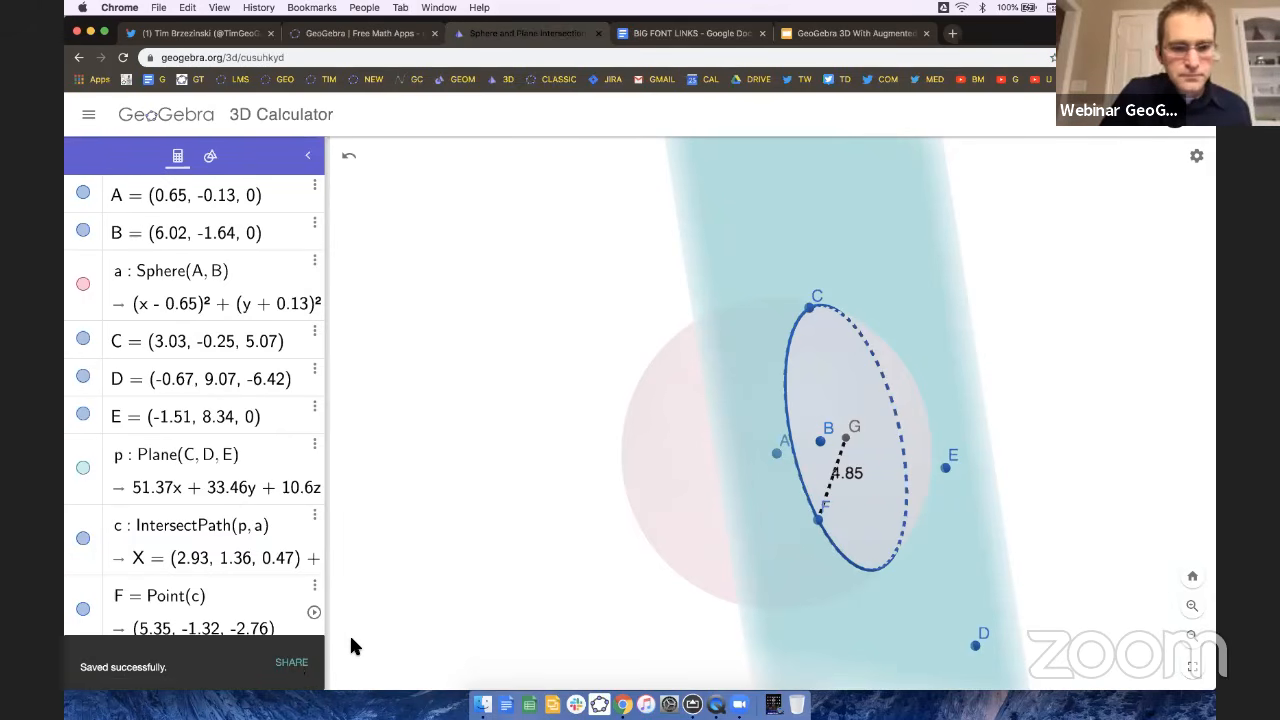
Open the sharing options for the saved construction and copy its link.
{"action": "scroll", "coordinate": [1107, 129], "scroll_direction": "up", "scroll_amount": 5, "text": "ctrl"}
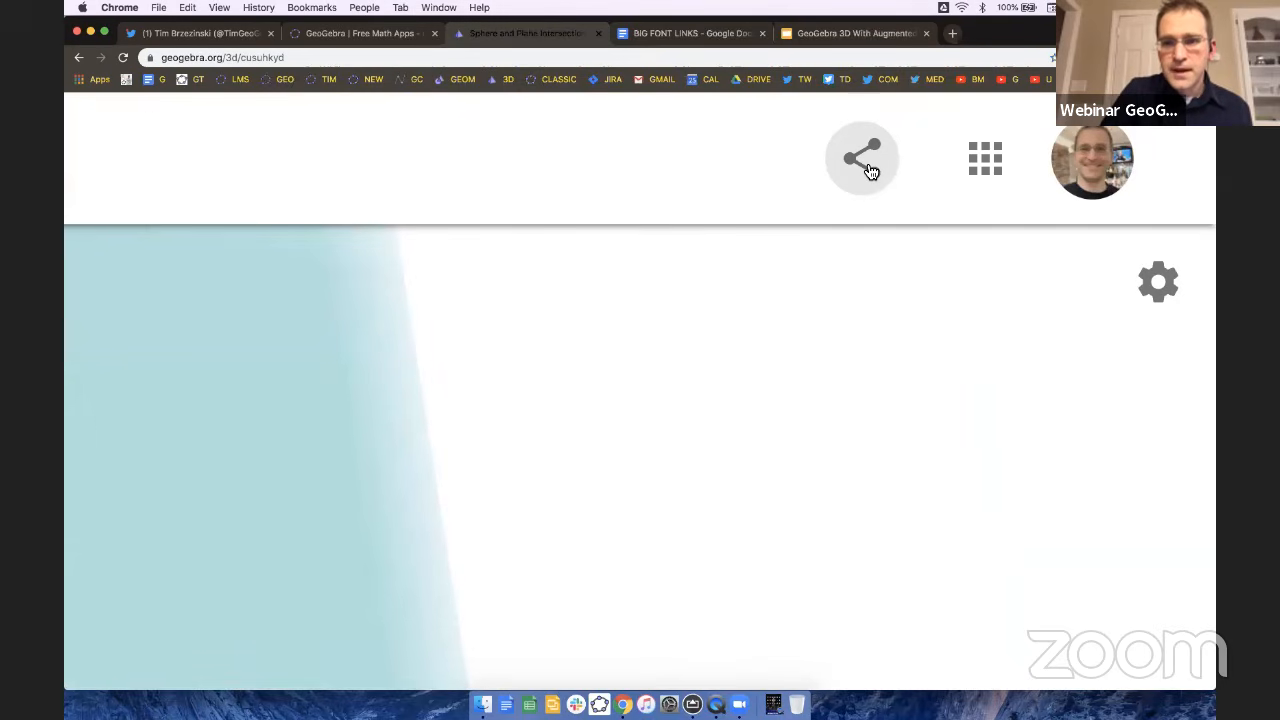
{"action": "scroll", "coordinate": [871, 171], "scroll_direction": "down", "scroll_amount": 5, "text": "ctrl"}
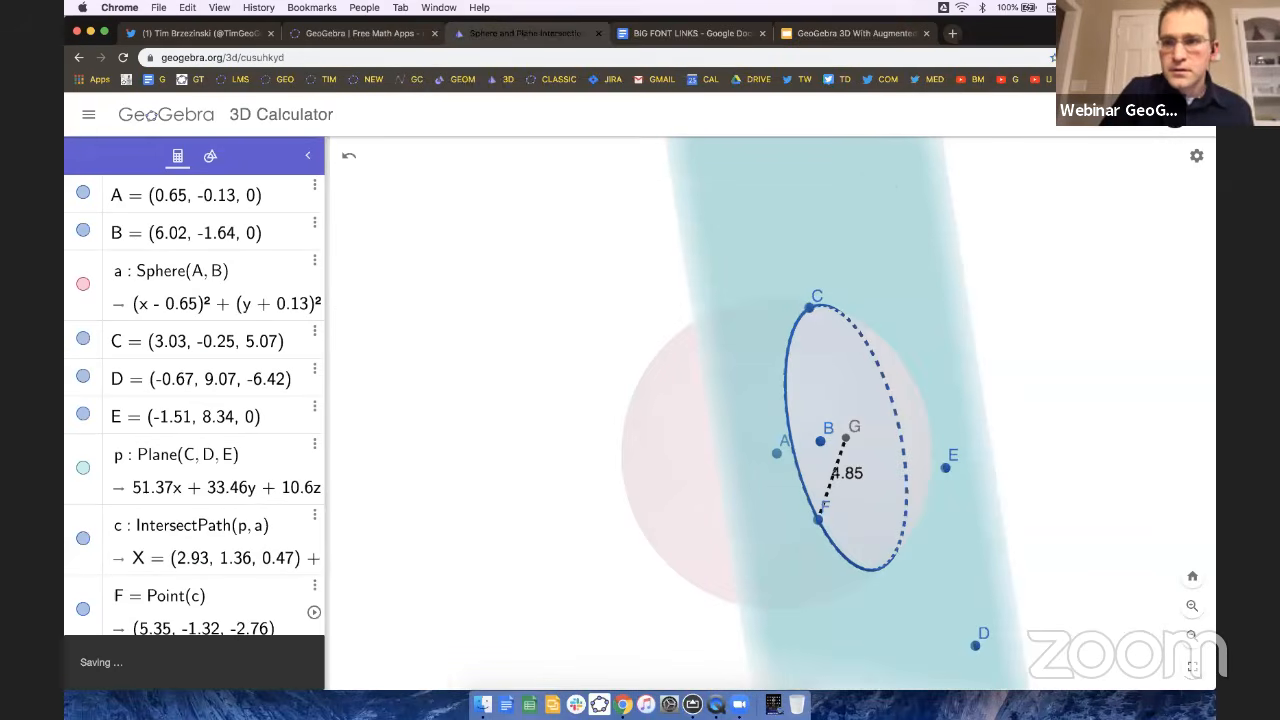
{"action": "left_click", "coordinate": [1070, 193]}
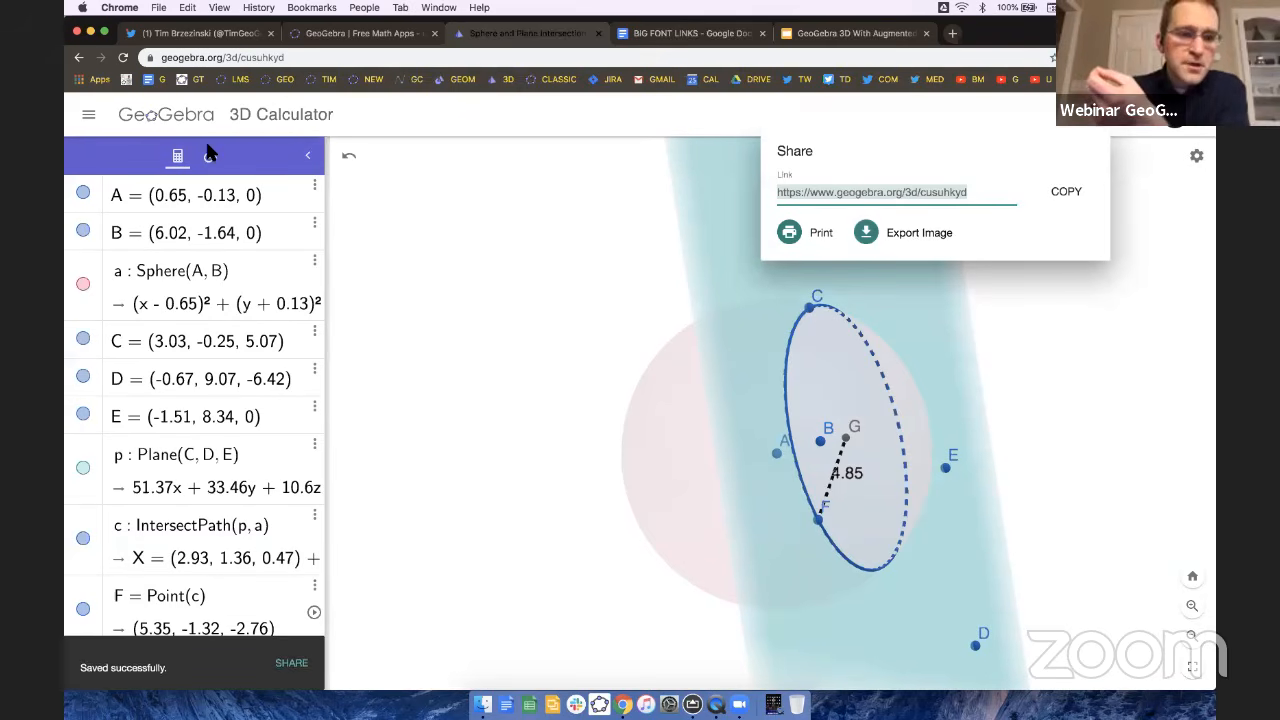
{"action": "left_click", "coordinate": [1066, 192]}
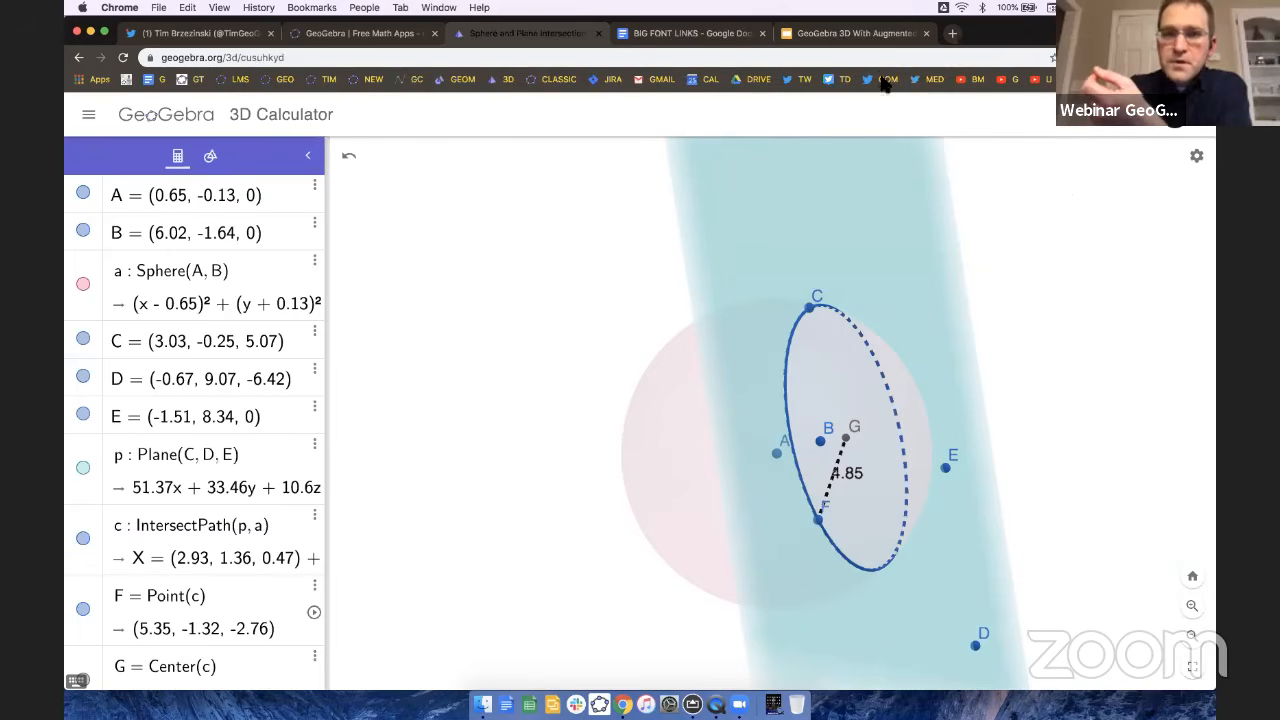
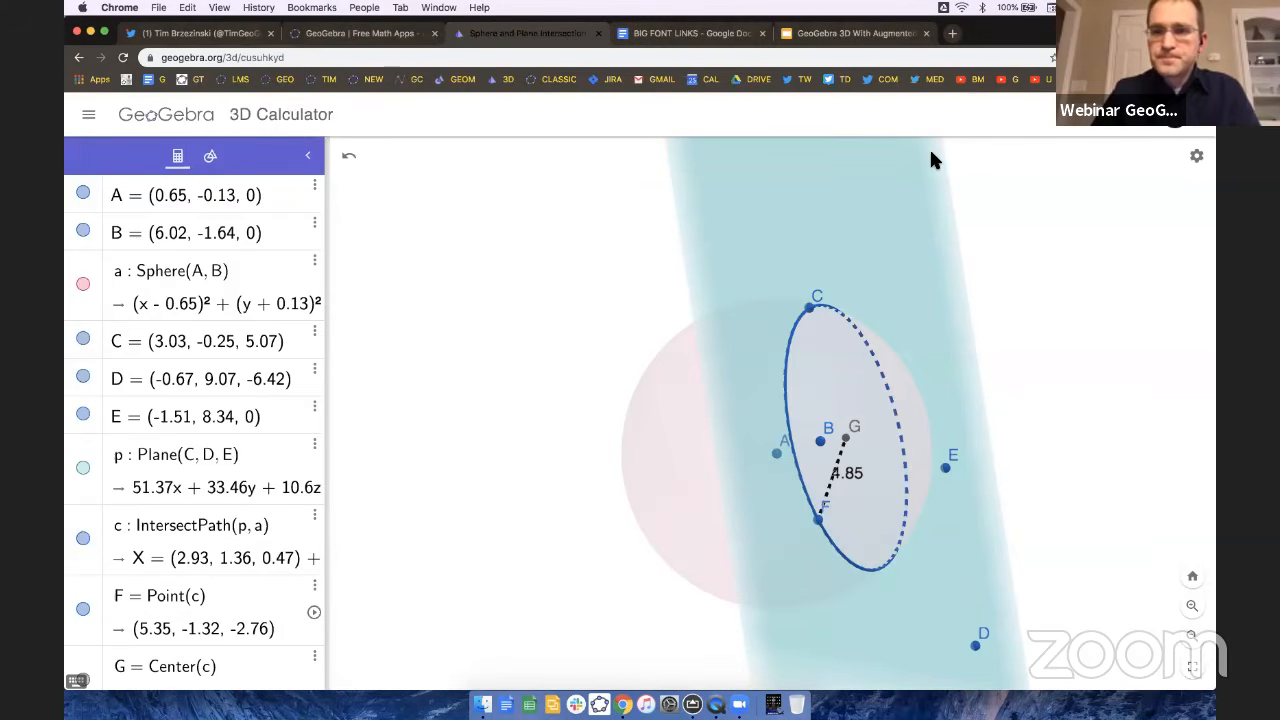
{"action": "left_click_drag", "start_coordinate": [582, 261], "coordinate": [576, 264]}
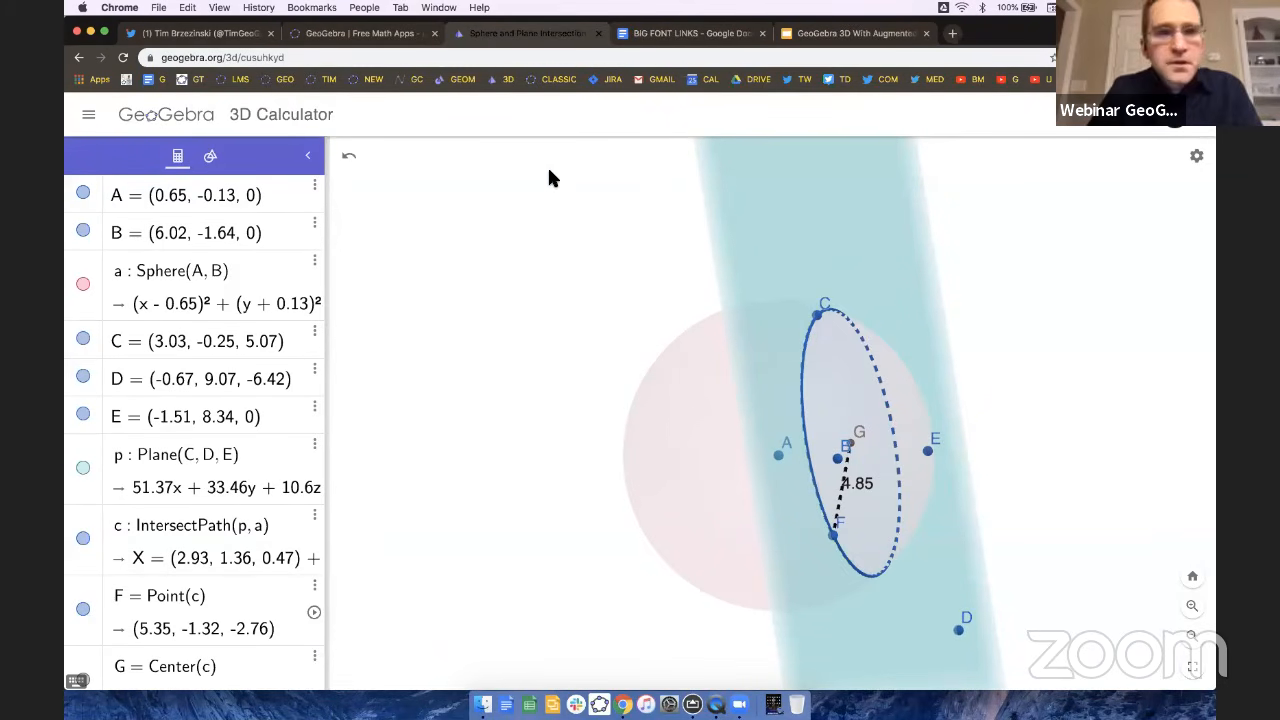
Open the GeoGebra home page in a new browser tab and locate the Profile entry.
{"action": "left_click", "coordinate": [952, 33]}
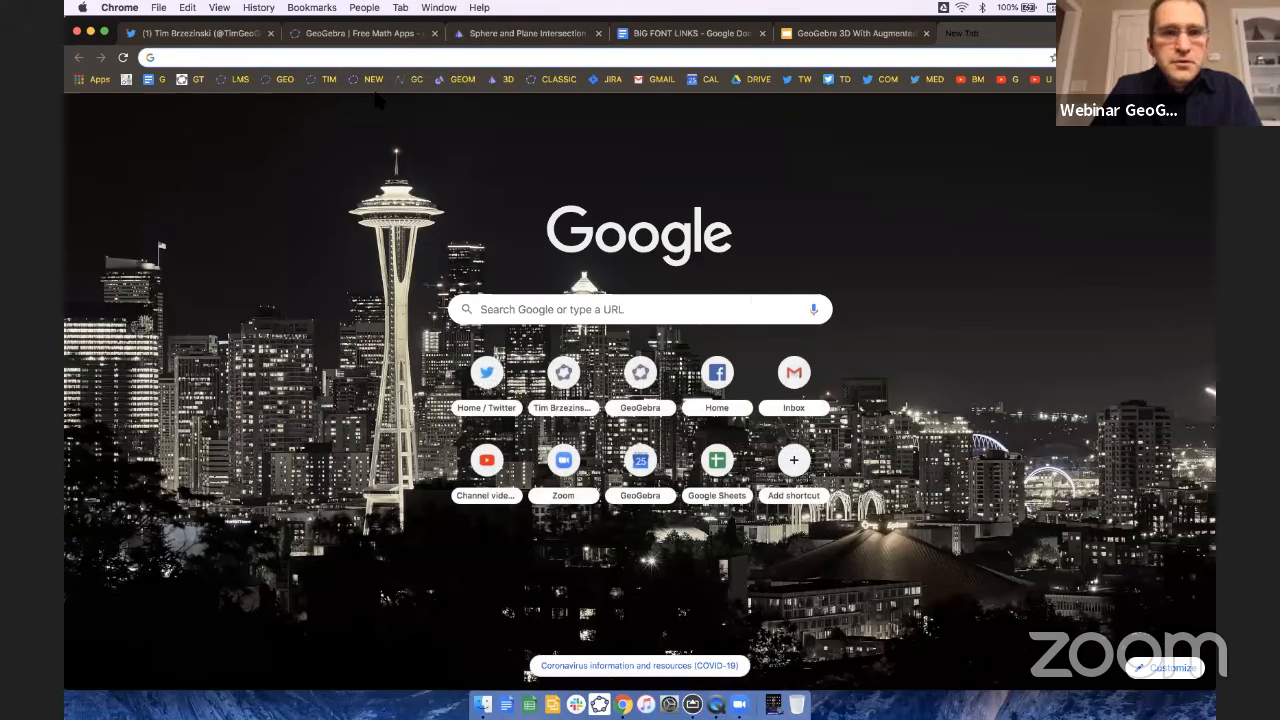
{"action": "left_click", "coordinate": [286, 80]}
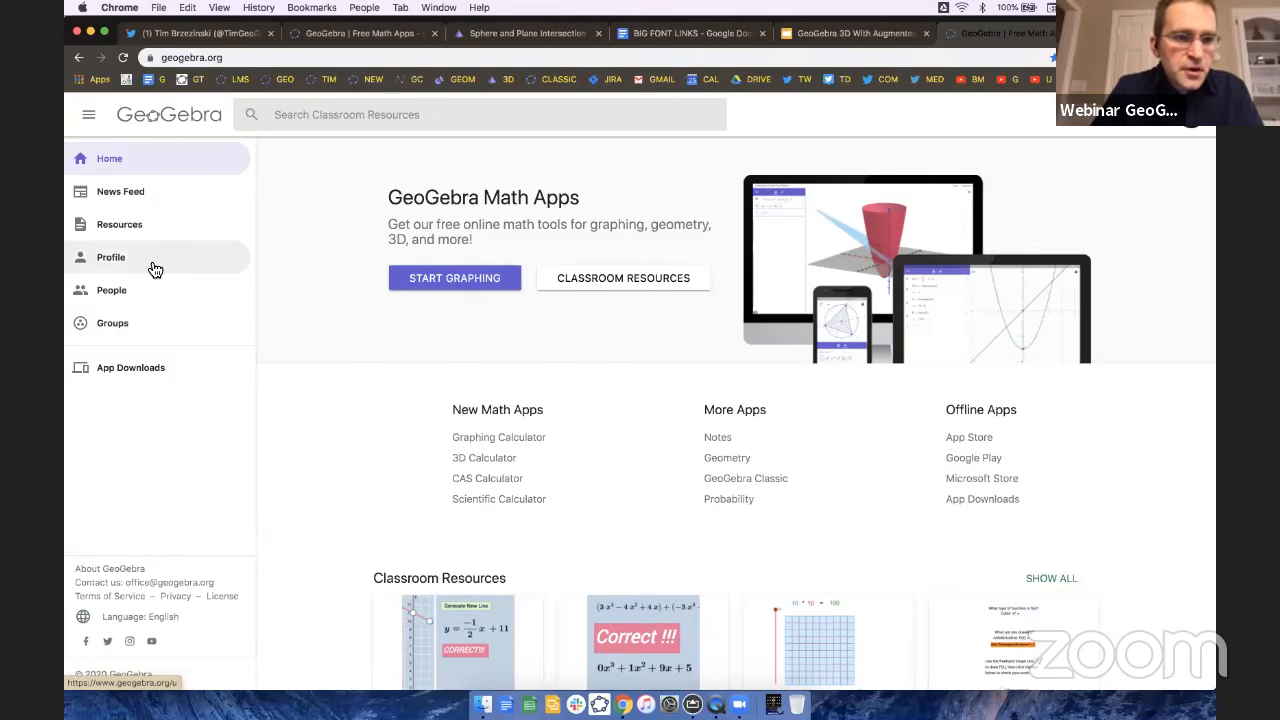
{"action": "scroll", "coordinate": [155, 270], "scroll_direction": "up", "scroll_amount": 5, "text": "ctrl"}
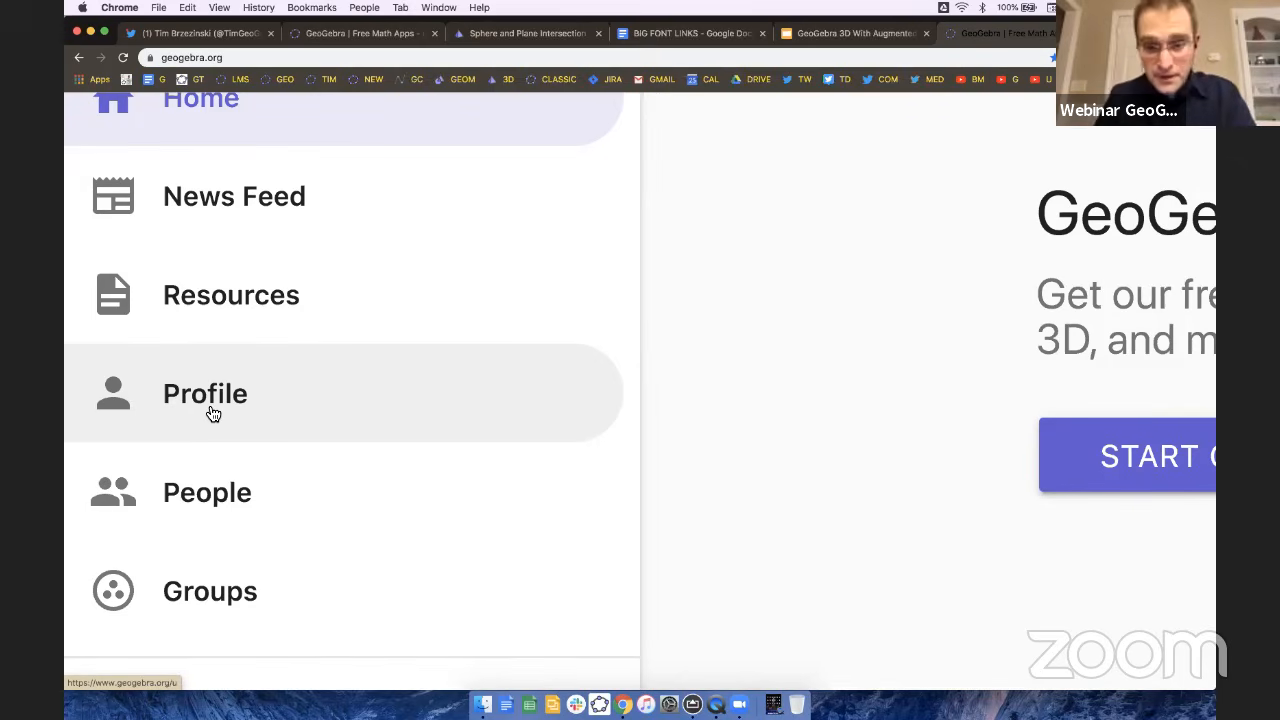
{"action": "scroll", "coordinate": [210, 412], "scroll_direction": "down", "scroll_amount": 5, "text": "ctrl"}
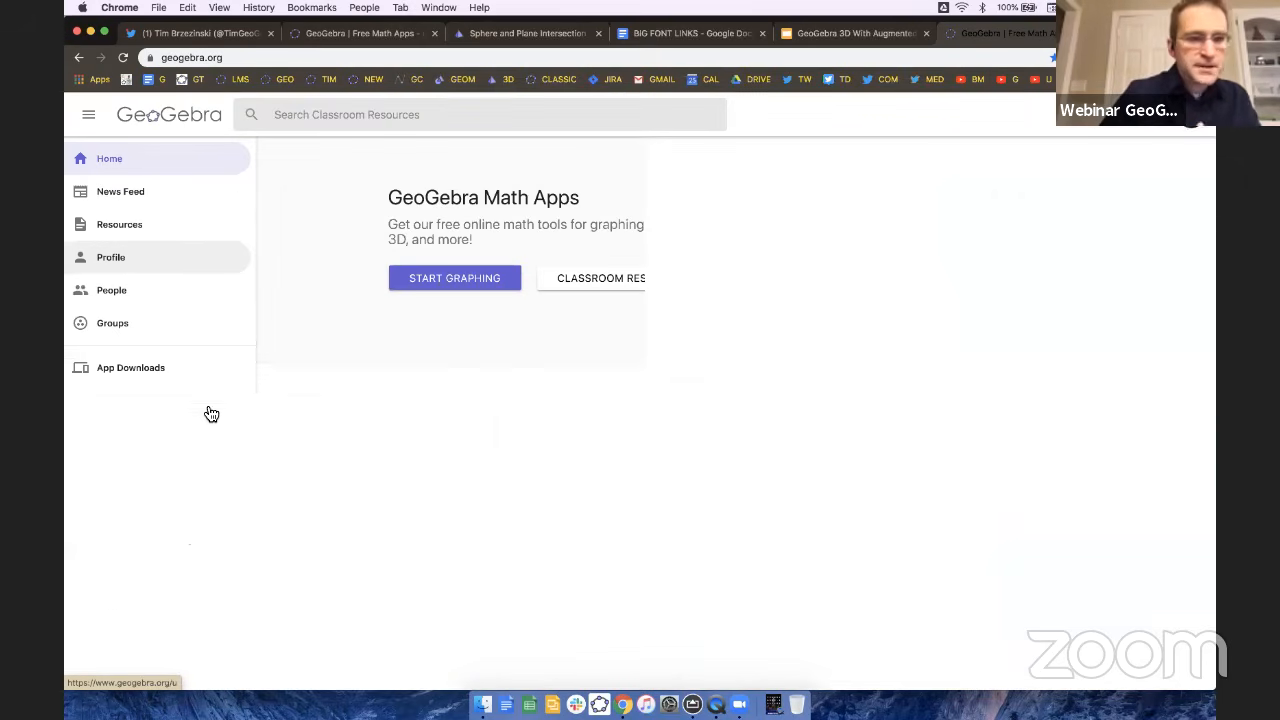
Go to the GeoGebra profile's resources and open the "Sphere and Plane Intersection" activity.
{"action": "left_click", "coordinate": [123, 265]}
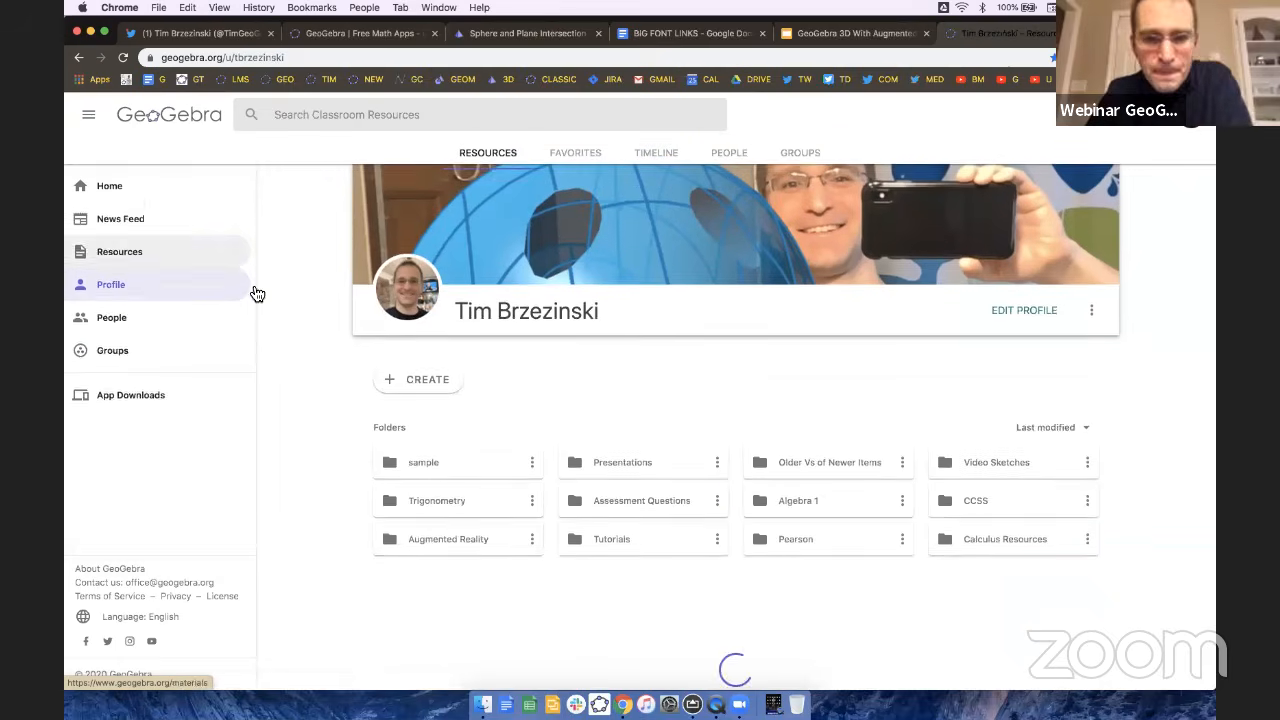
{"action": "scroll", "coordinate": [401, 345], "scroll_direction": "down", "scroll_amount": 3}
{"action": "scroll", "coordinate": [449, 426], "scroll_direction": "down", "scroll_amount": 1}
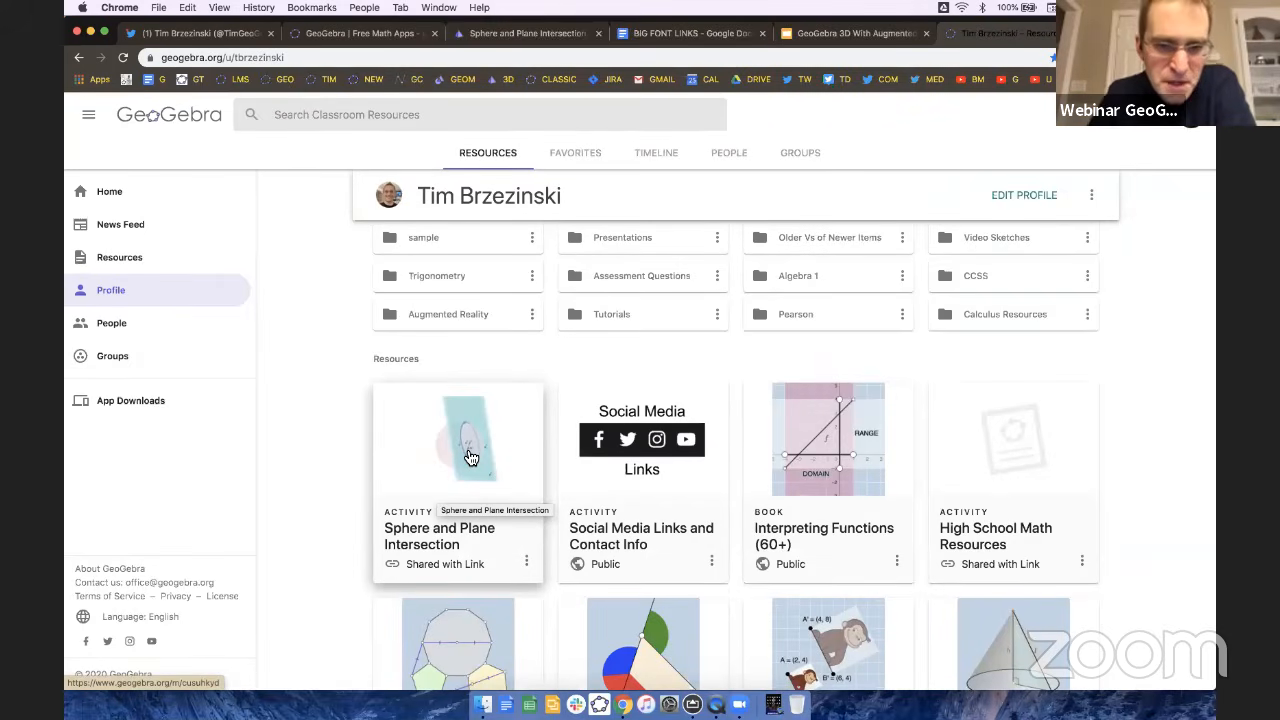
{"action": "left_click", "coordinate": [470, 457]}
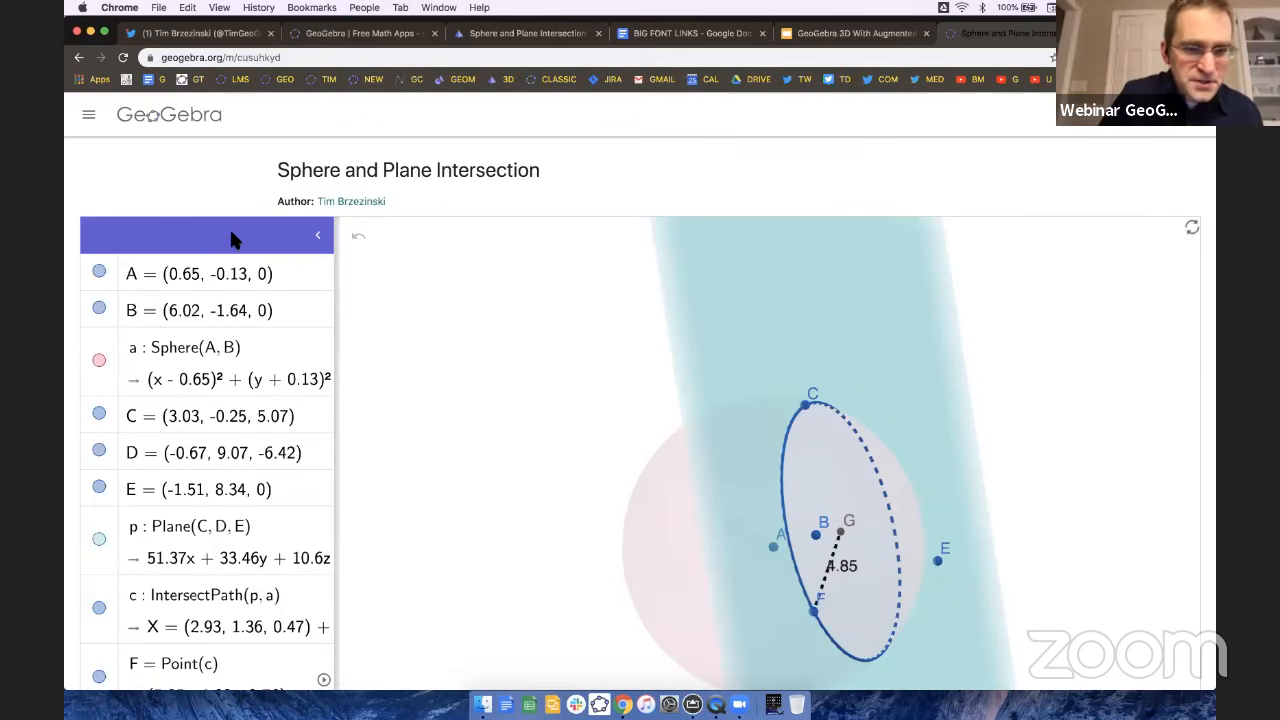
Try moving points C and E in the embedded applet, and reload the page to restore the construction.
{"action": "scroll", "coordinate": [209, 397], "scroll_direction": "down", "scroll_amount": 3}
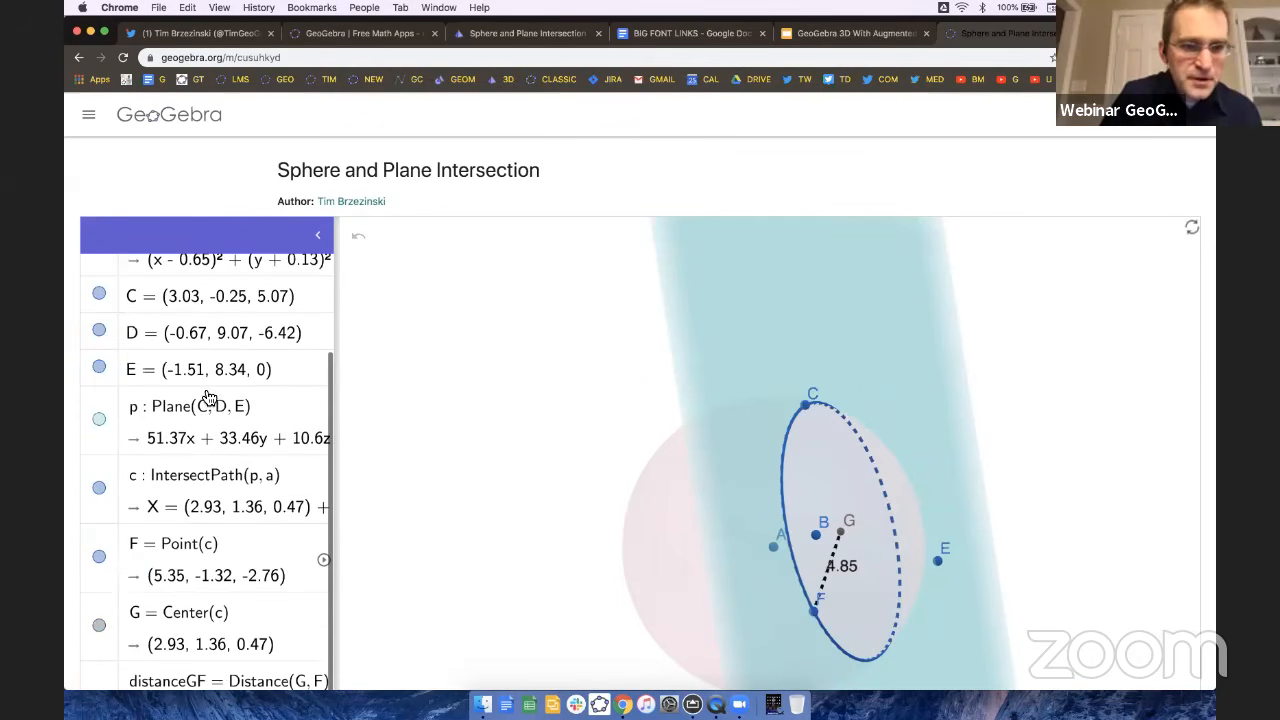
{"action": "left_click_drag", "start_coordinate": [804, 403], "coordinate": [751, 404]}
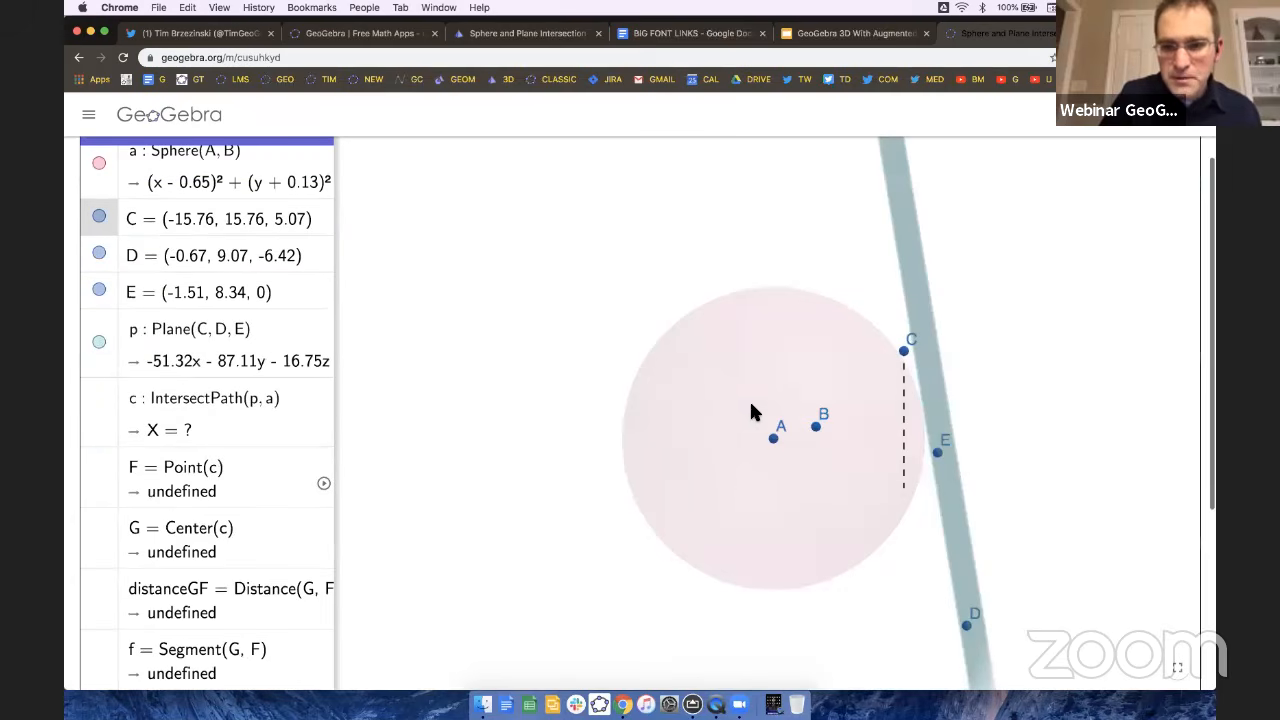
{"action": "left_click_drag", "start_coordinate": [937, 452], "coordinate": [818, 440]}
{"action": "left_click", "coordinate": [123, 57]}
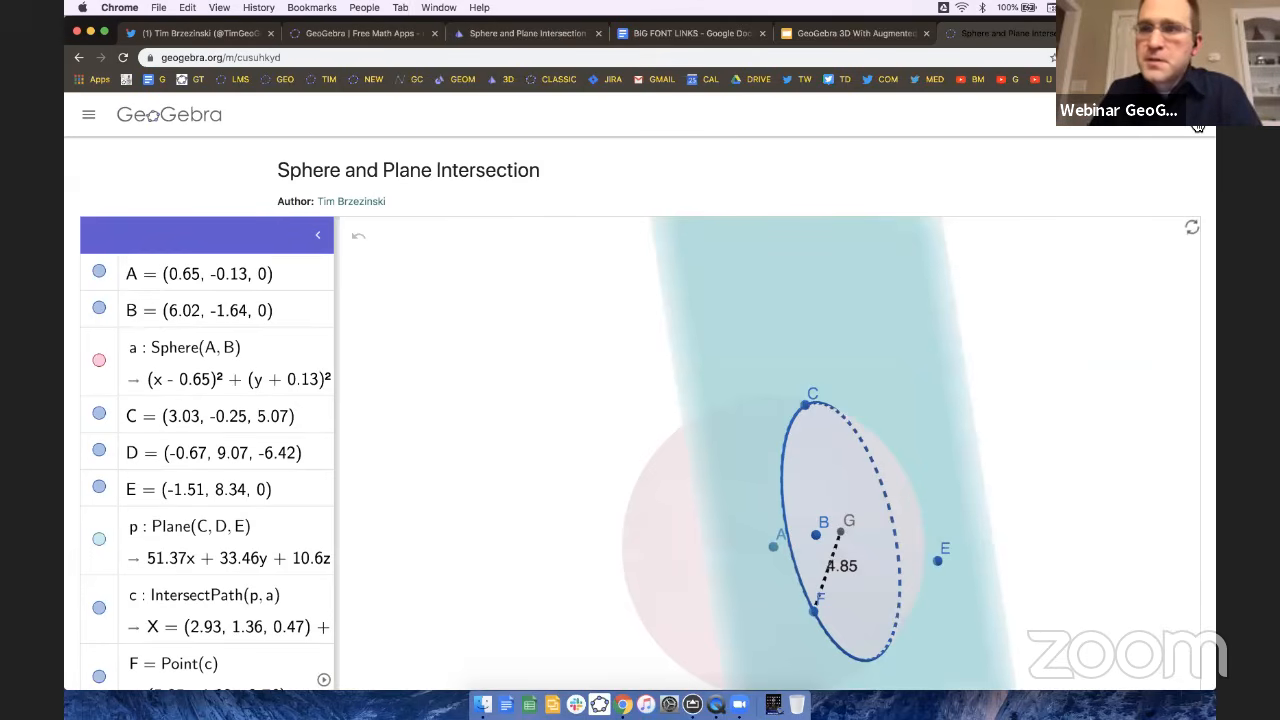
Open the "Sphere and Plane Intersection" activity for editing and start editing its GeoGebra applet element.
{"action": "left_click", "coordinate": [1194, 127]}
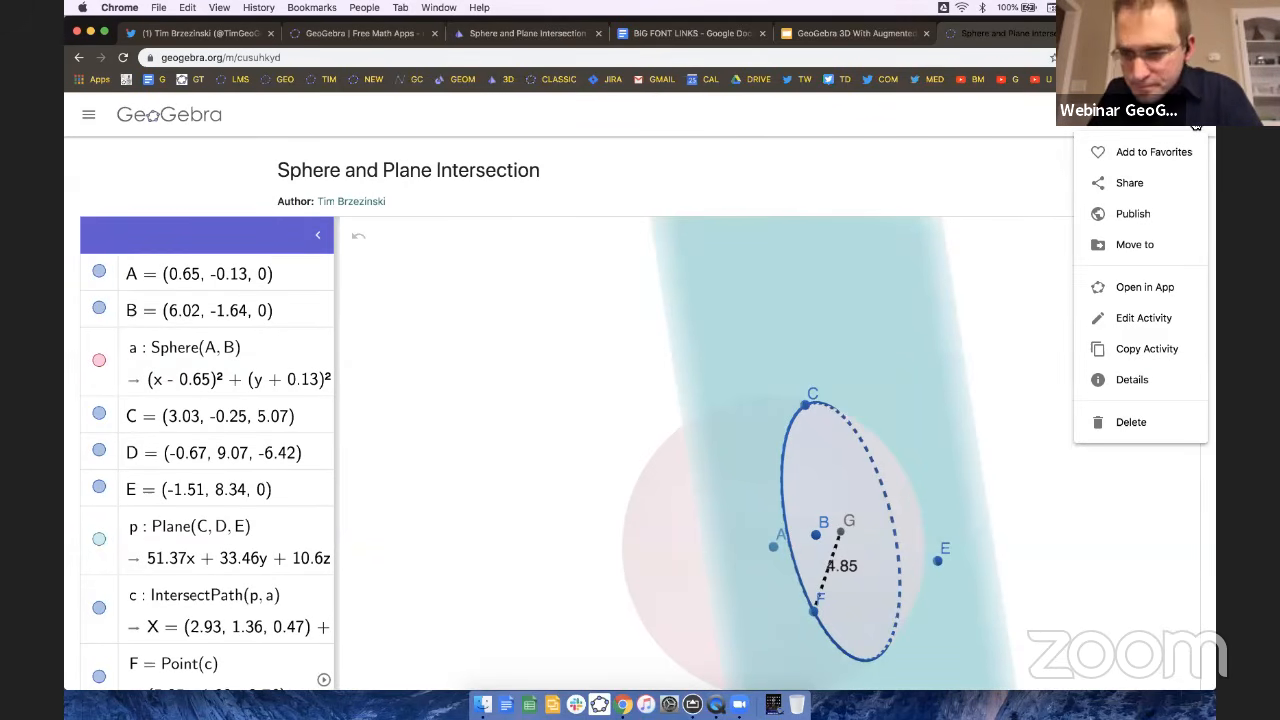
{"action": "left_click", "coordinate": [1143, 319]}
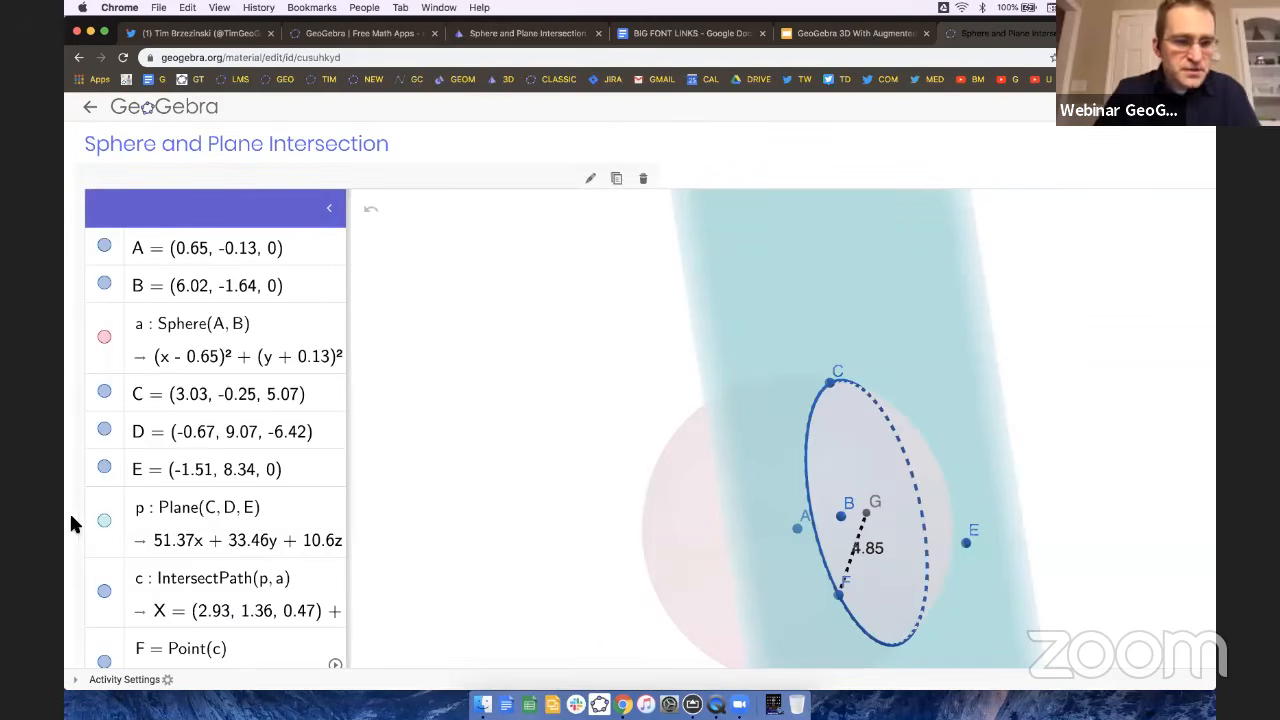
{"action": "scroll", "coordinate": [77, 566], "scroll_direction": "down", "scroll_amount": 5}
{"action": "scroll", "coordinate": [77, 566], "scroll_direction": "up", "scroll_amount": 5}
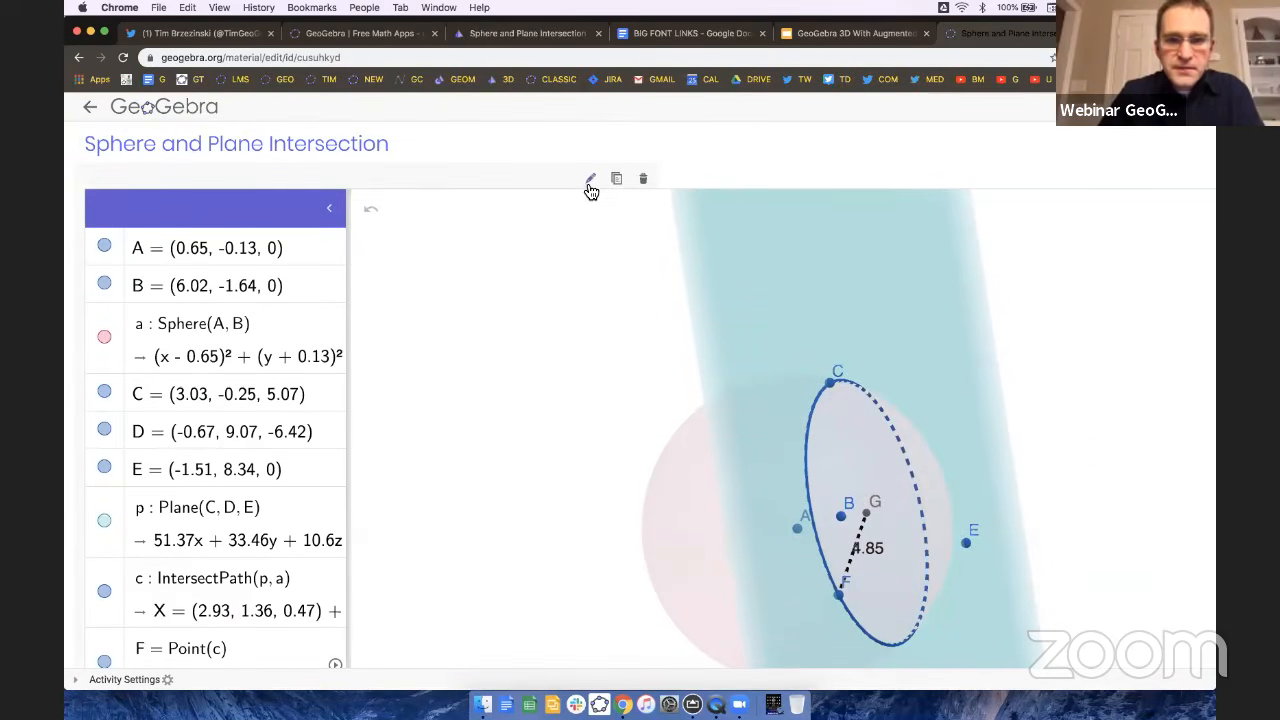
{"action": "left_click", "coordinate": [591, 180]}
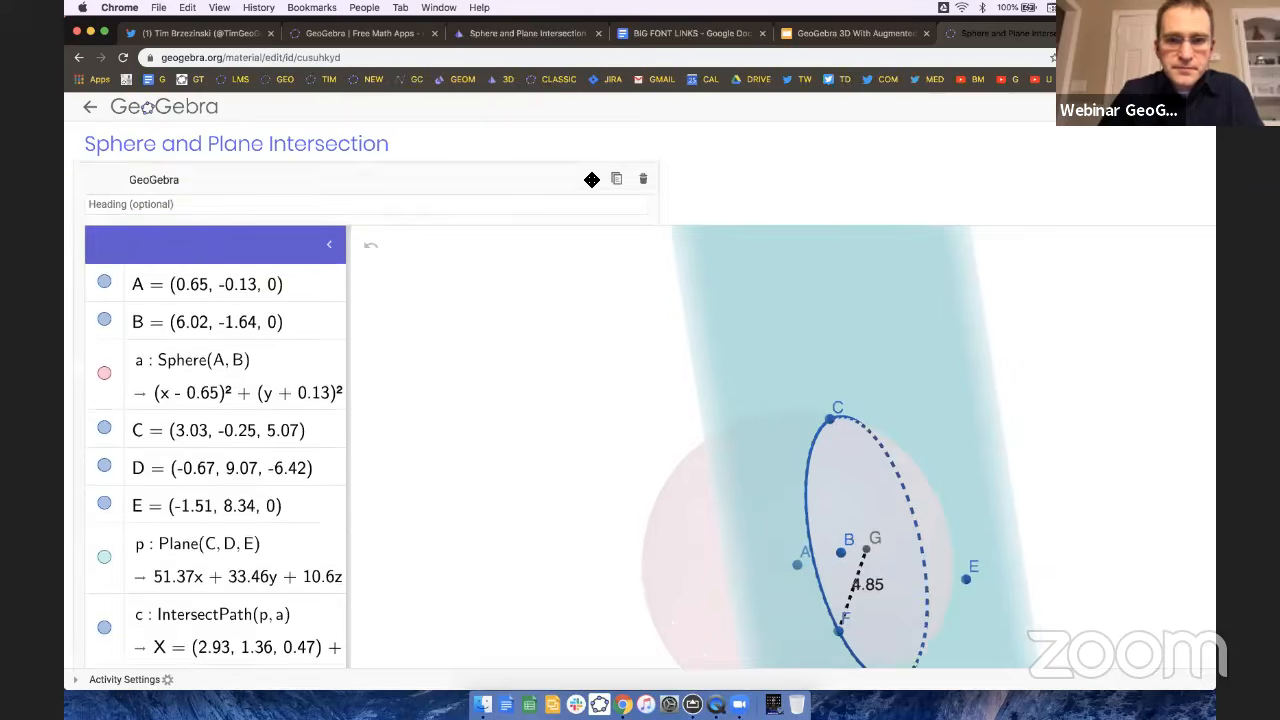
Set the applet's width to 900 and height to 500 in its advanced settings.
{"action": "scroll", "coordinate": [82, 574], "scroll_direction": "down", "scroll_amount": 8}
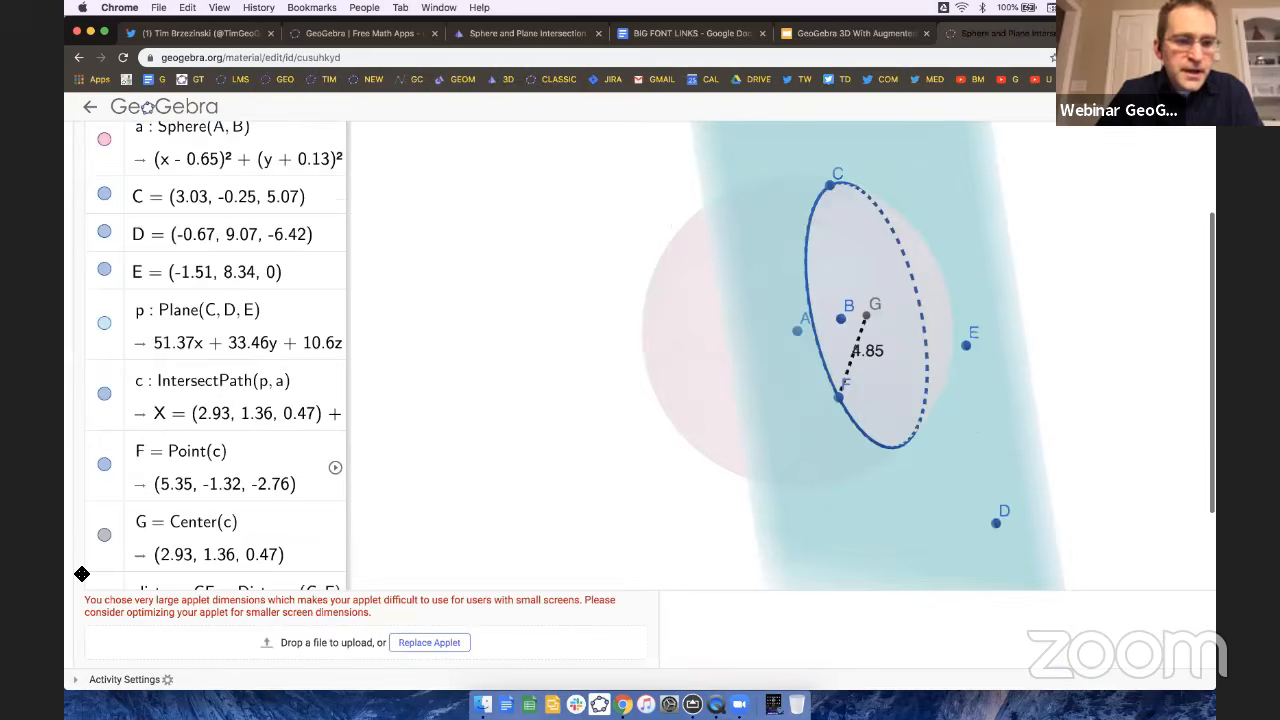
{"action": "left_click", "coordinate": [118, 569]}
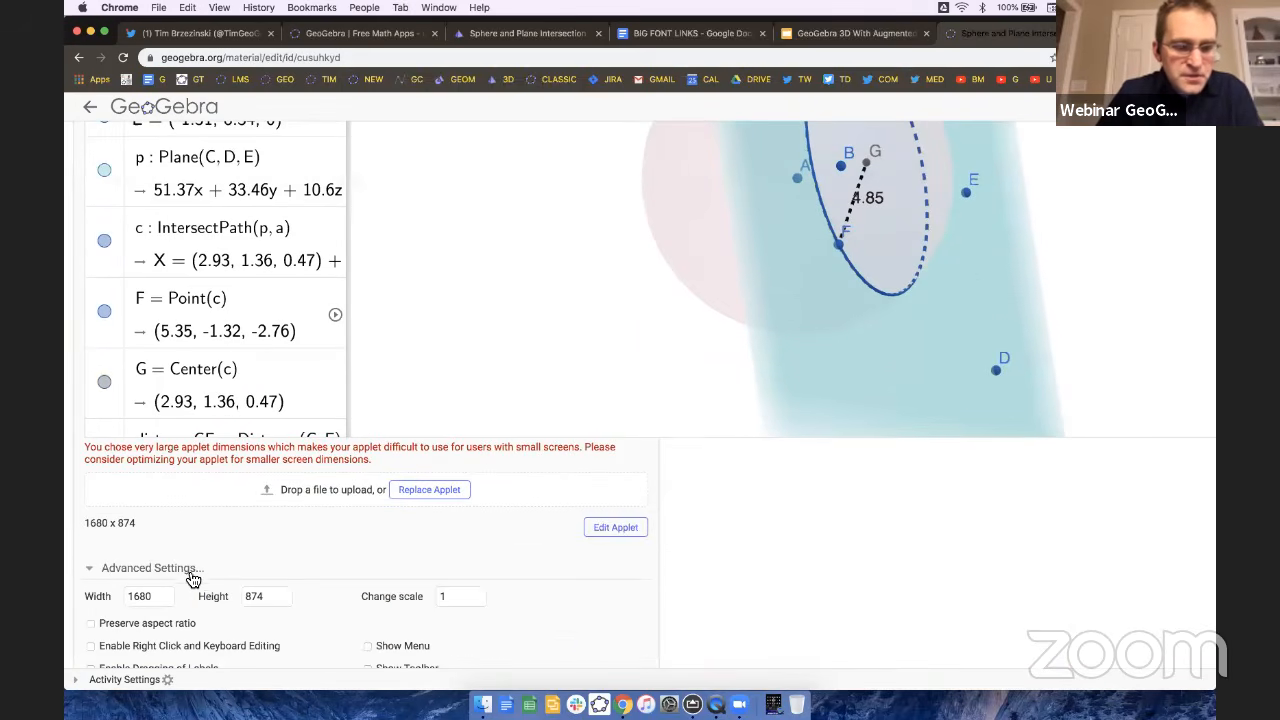
{"action": "scroll", "coordinate": [196, 579], "scroll_direction": "down", "scroll_amount": 3}
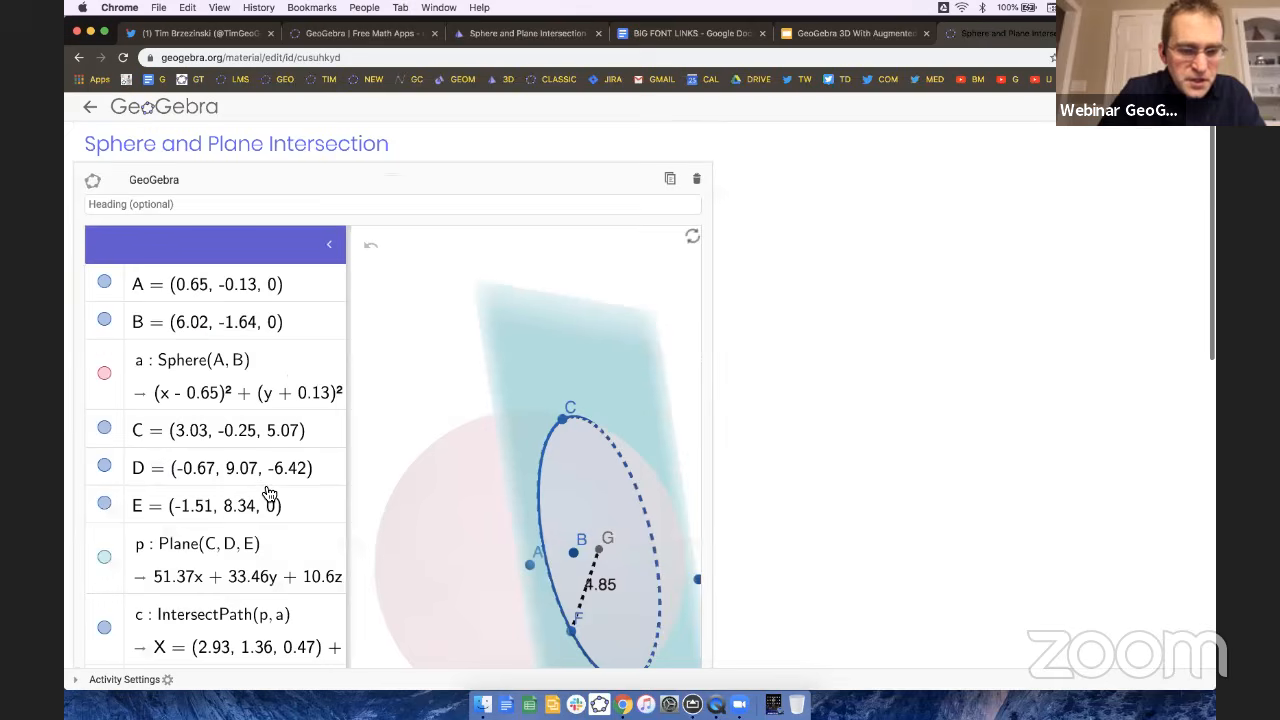
{"action": "scroll", "coordinate": [861, 485], "scroll_direction": "down", "scroll_amount": 2}
{"action": "scroll", "coordinate": [862, 491], "scroll_direction": "down", "scroll_amount": 5}
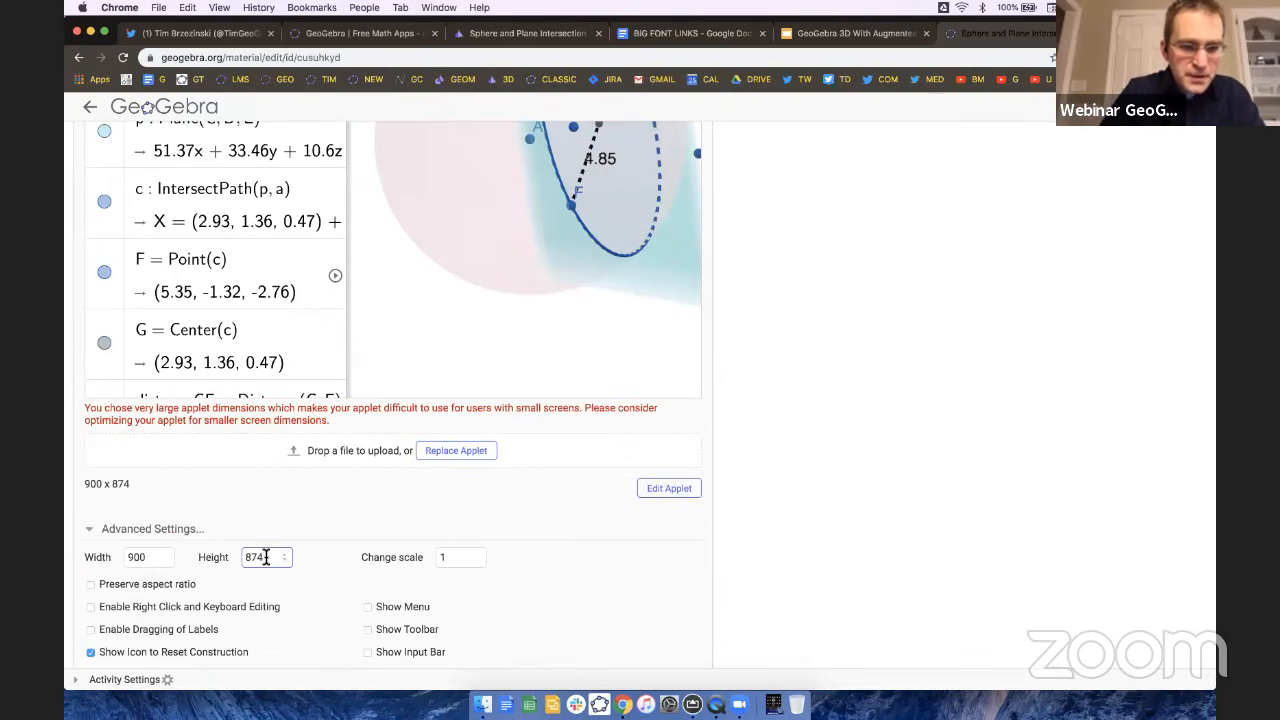
{"action": "type", "text": "500"}
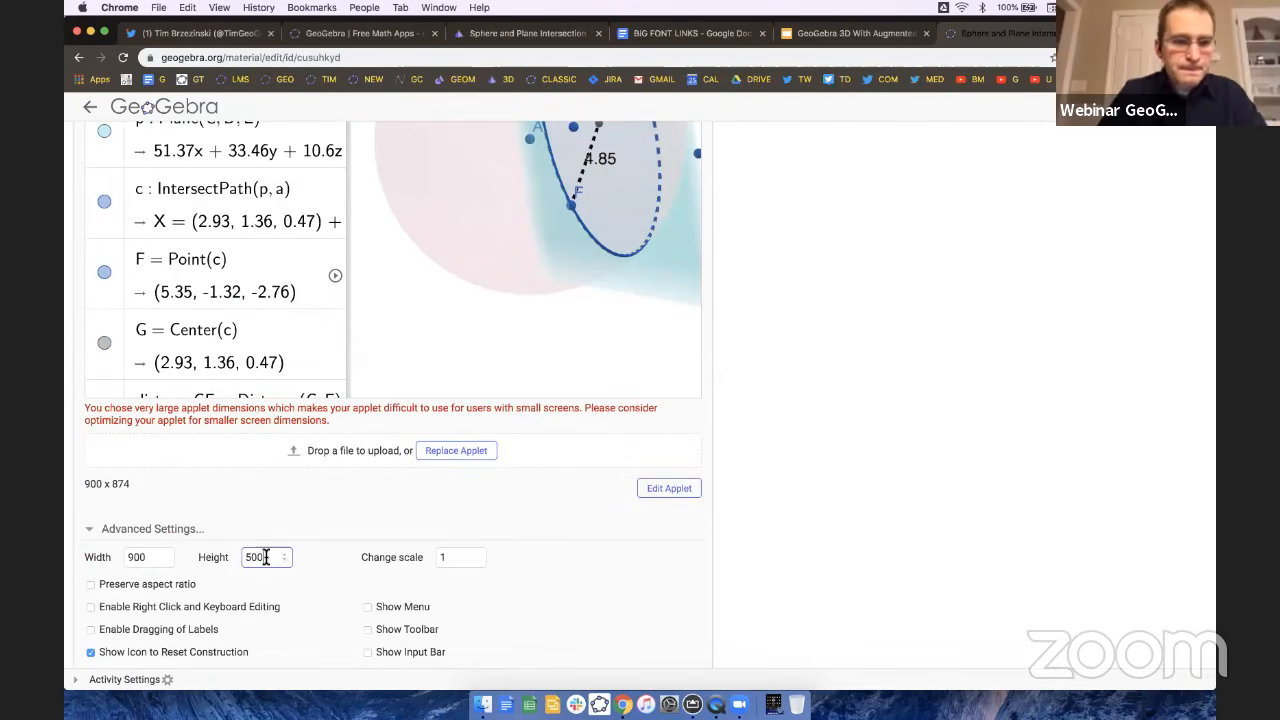
{"action": "scroll", "coordinate": [908, 496], "scroll_direction": "up", "scroll_amount": 5}
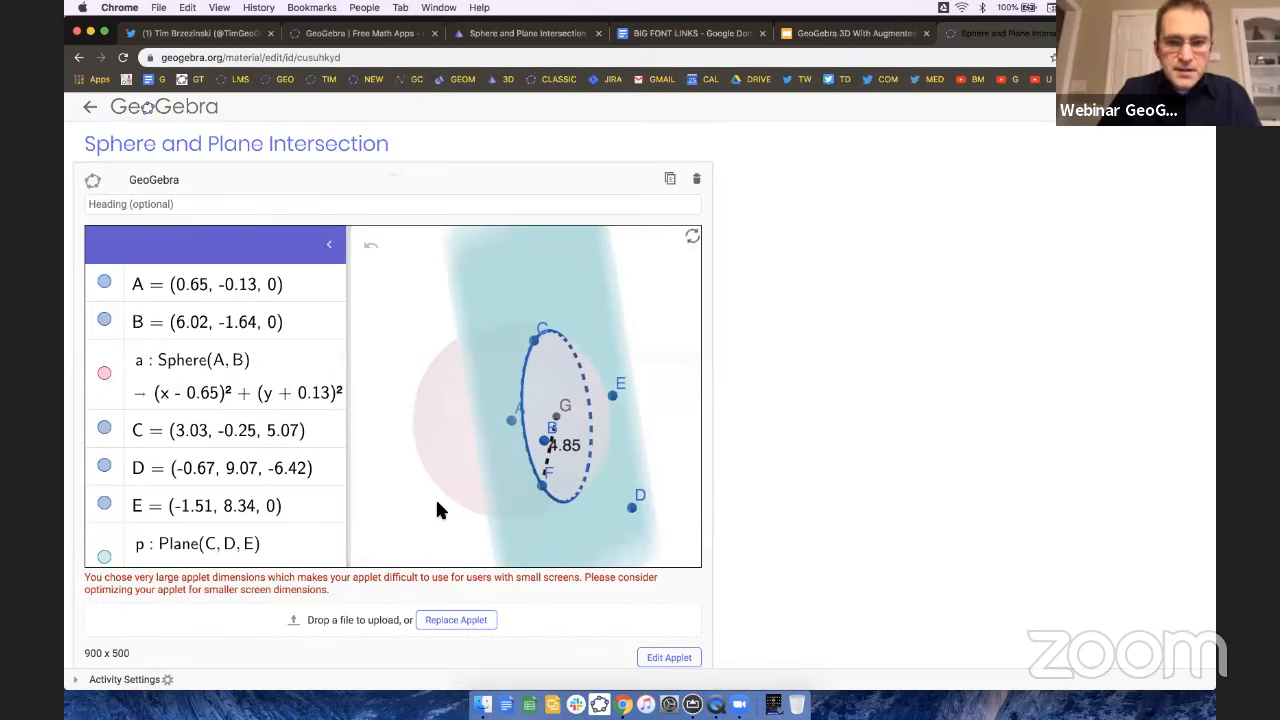
Make the applet display its menu, toolbar and input bar.
{"action": "scroll", "coordinate": [885, 458], "scroll_direction": "down", "scroll_amount": 5}
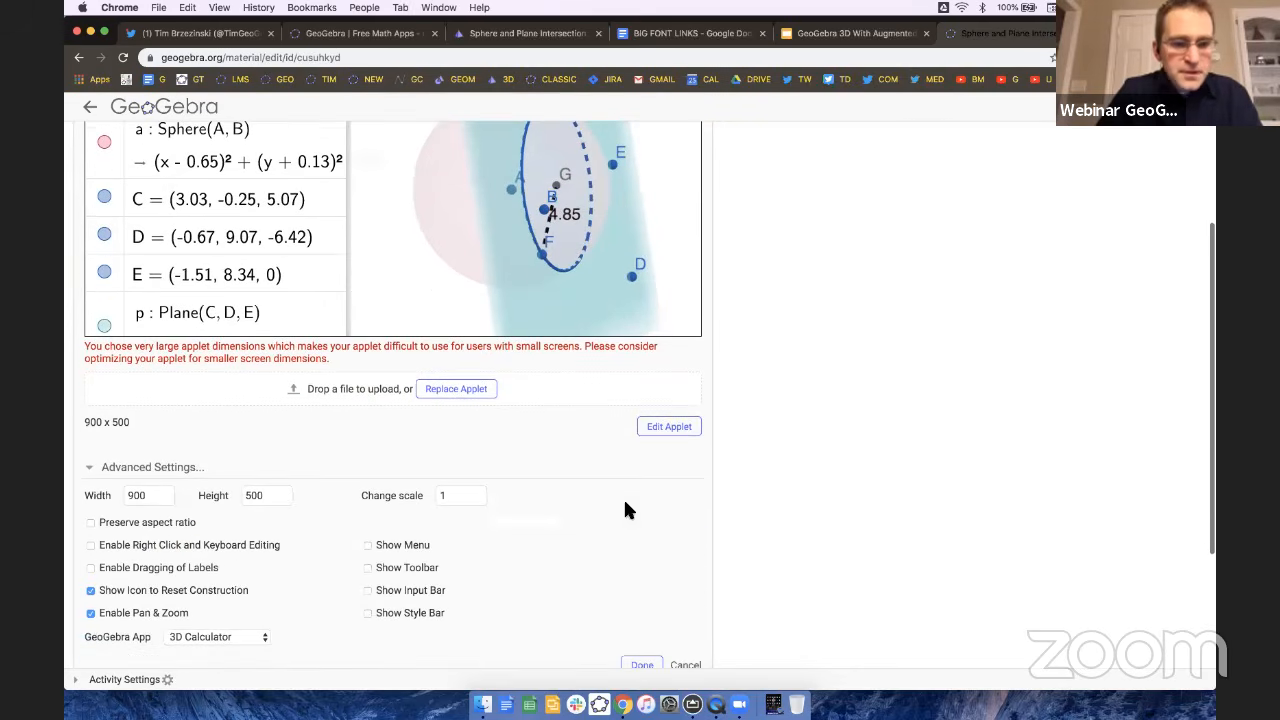
{"action": "left_click", "coordinate": [367, 545]}
{"action": "left_click", "coordinate": [367, 567]}
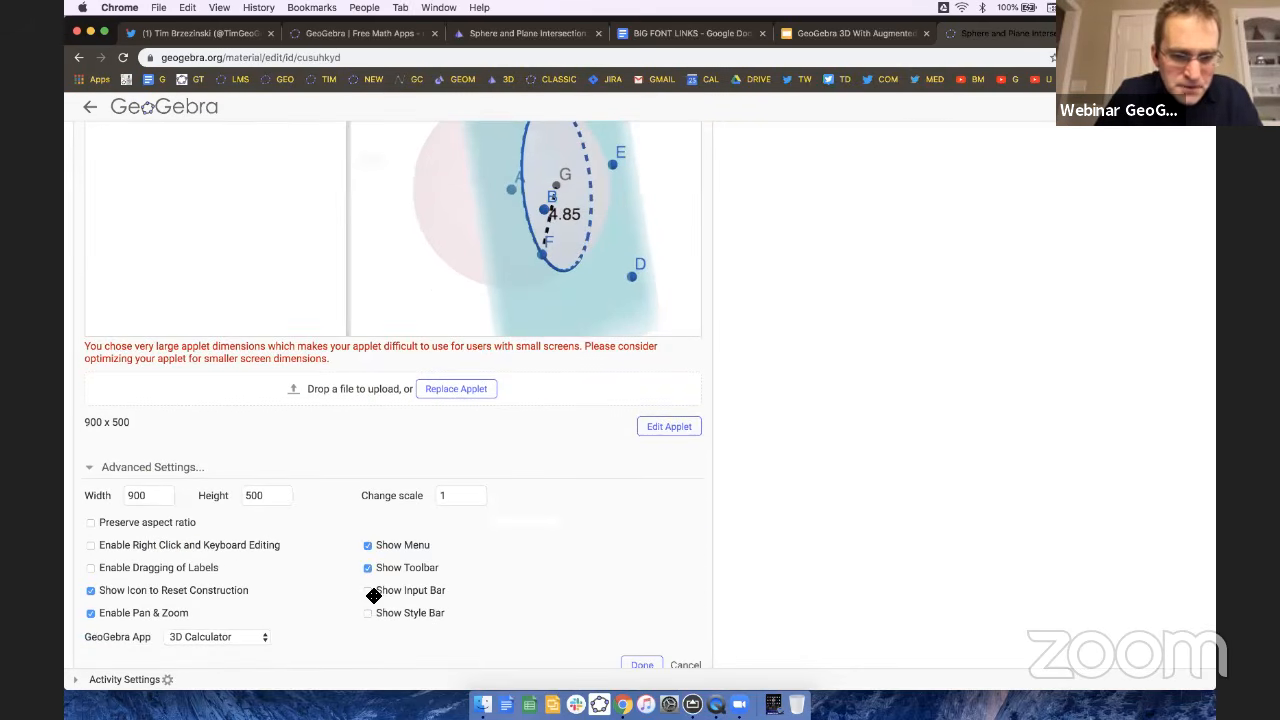
{"action": "scroll", "coordinate": [379, 603], "scroll_direction": "up", "scroll_amount": 5}
{"action": "scroll", "coordinate": [677, 525], "scroll_direction": "down", "scroll_amount": 5}
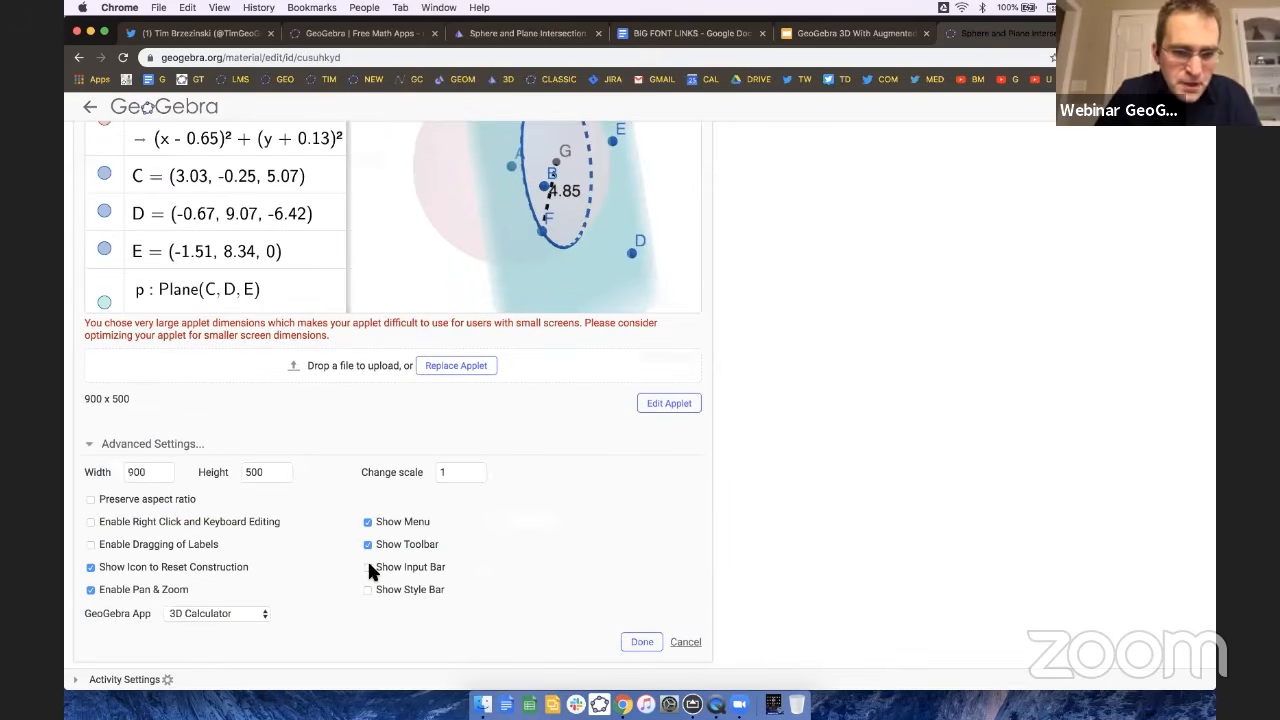
{"action": "left_click", "coordinate": [367, 567]}
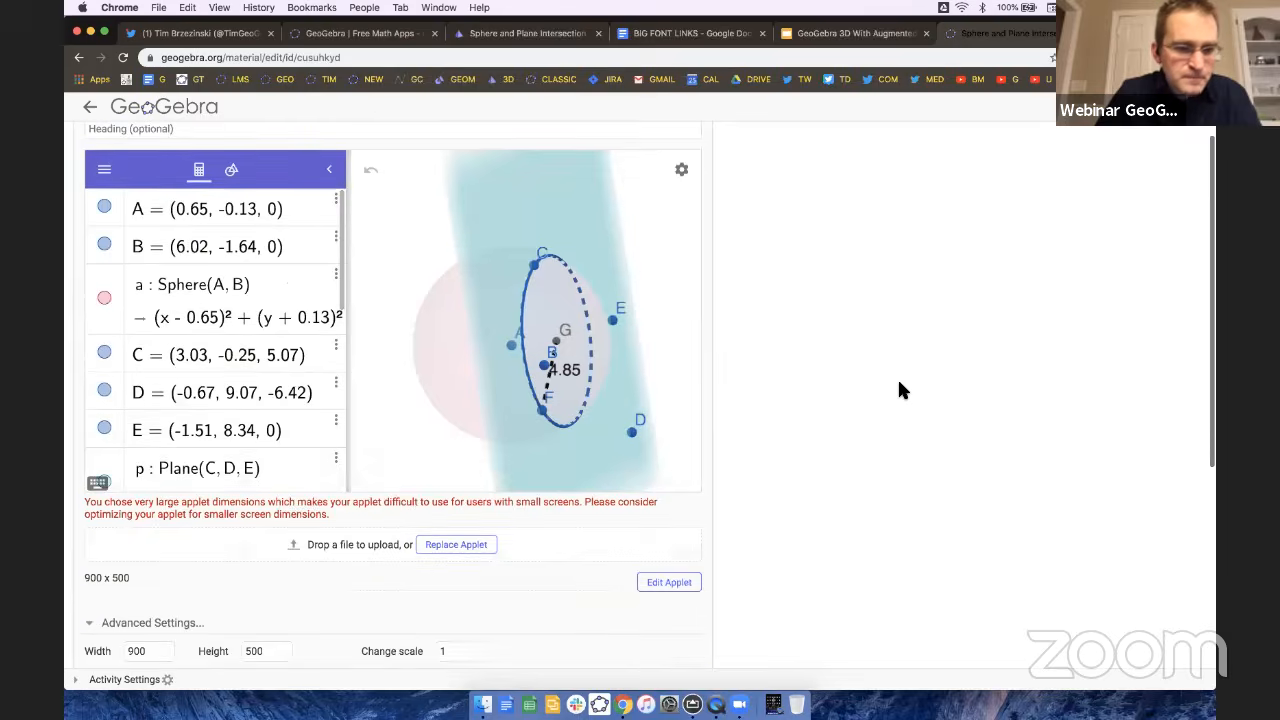
Enable Right Click and Keyboard Editing, Dragging of Labels, and Show Style Bar for the applet.
{"action": "left_click", "coordinate": [89, 501]}
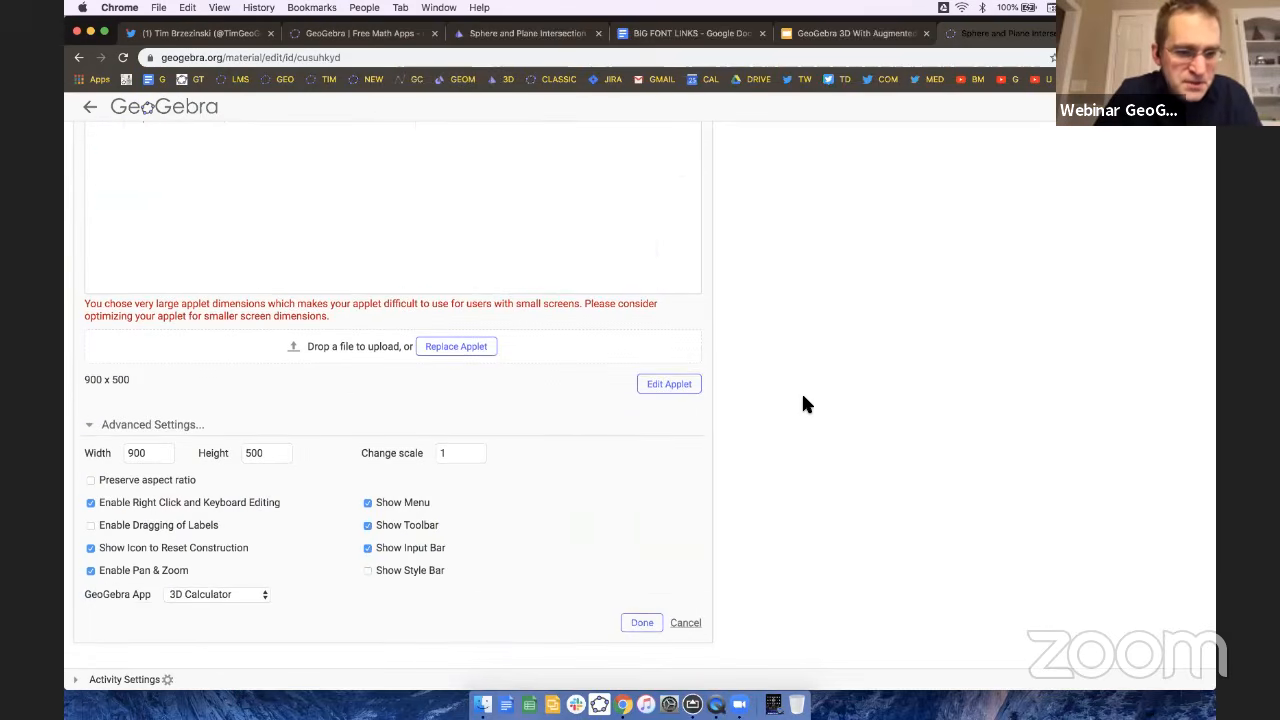
{"action": "scroll", "coordinate": [841, 399], "scroll_direction": "up", "scroll_amount": 5}
{"action": "scroll", "coordinate": [841, 399], "scroll_direction": "down", "scroll_amount": 5}
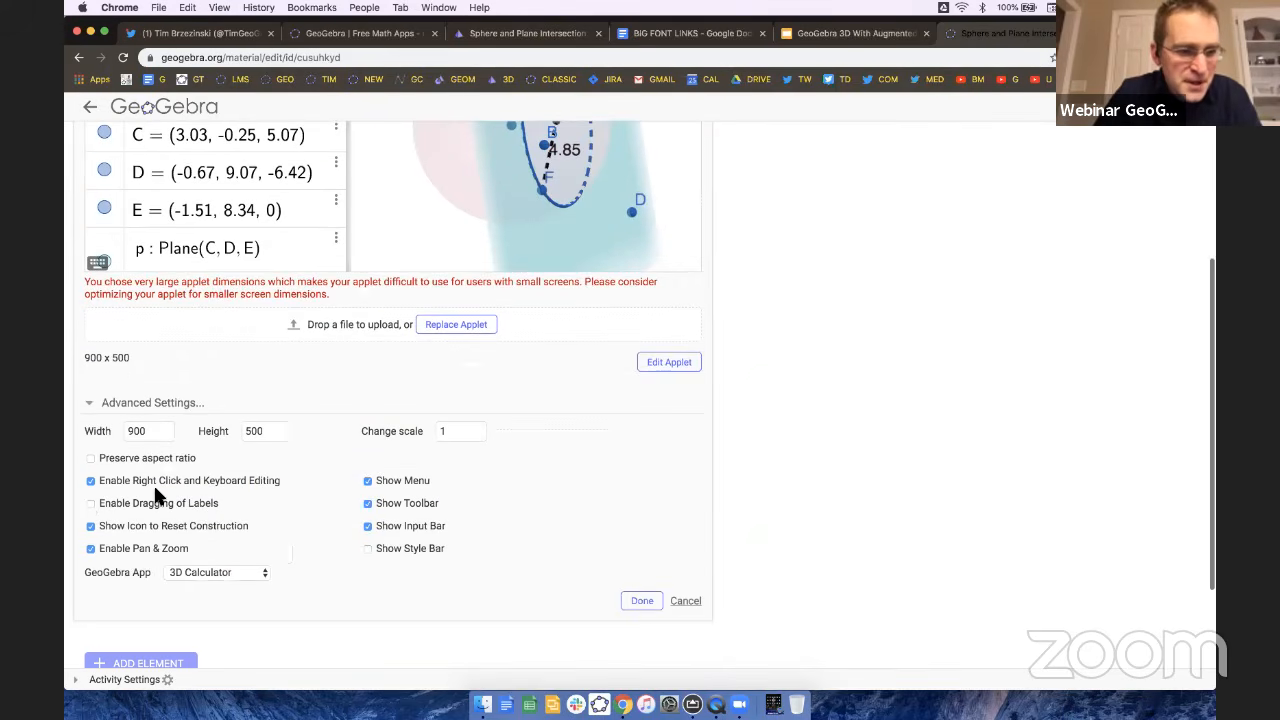
{"action": "left_click", "coordinate": [91, 503]}
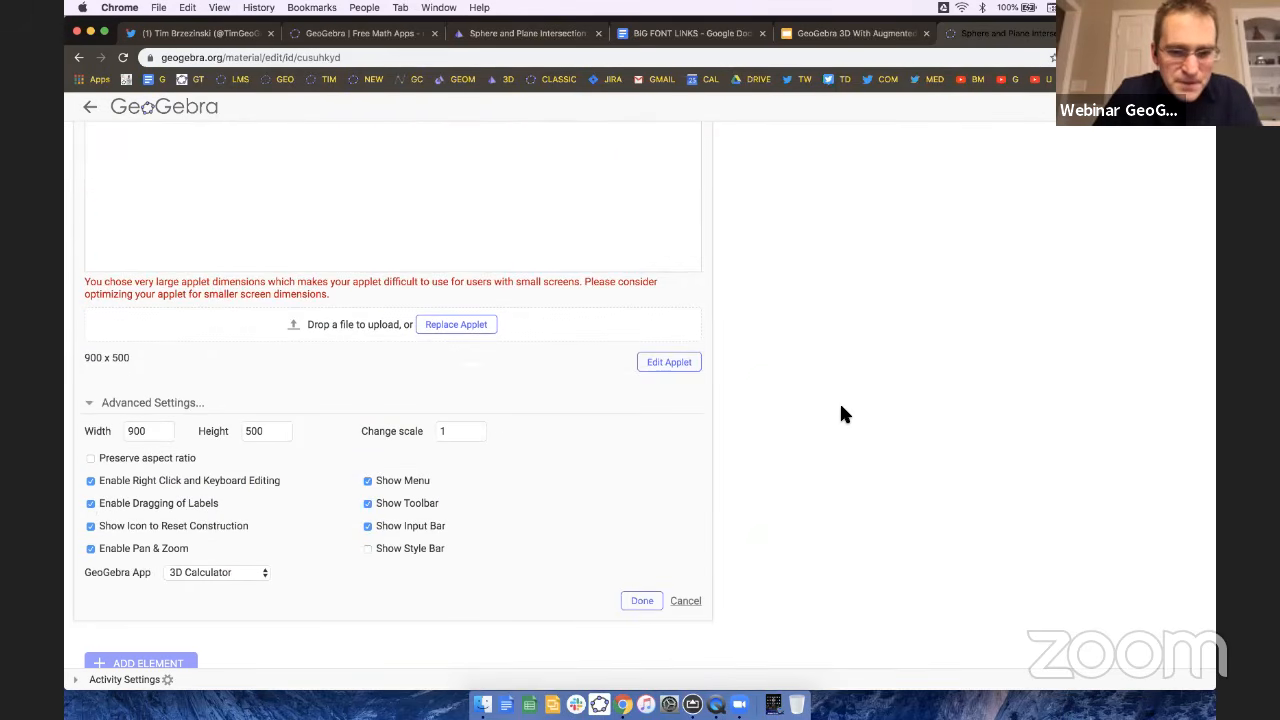
{"action": "scroll", "coordinate": [838, 414], "scroll_direction": "down", "scroll_amount": 5}
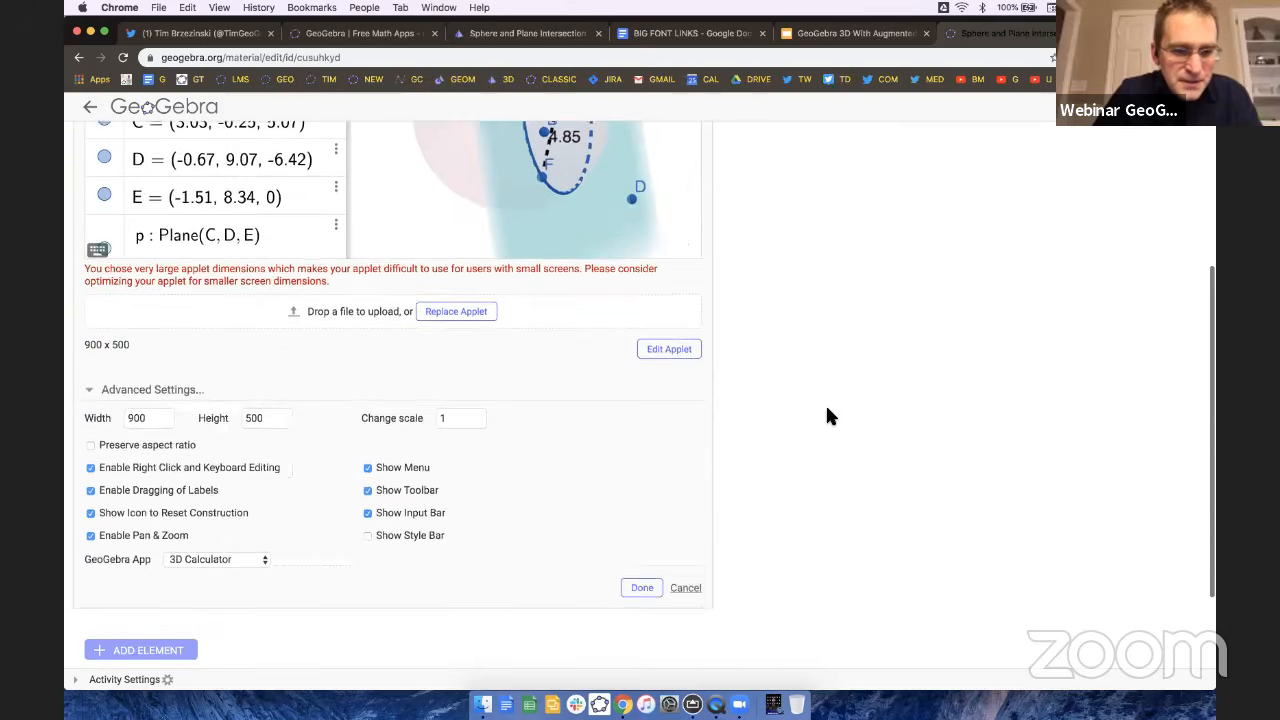
{"action": "left_click", "coordinate": [367, 534]}
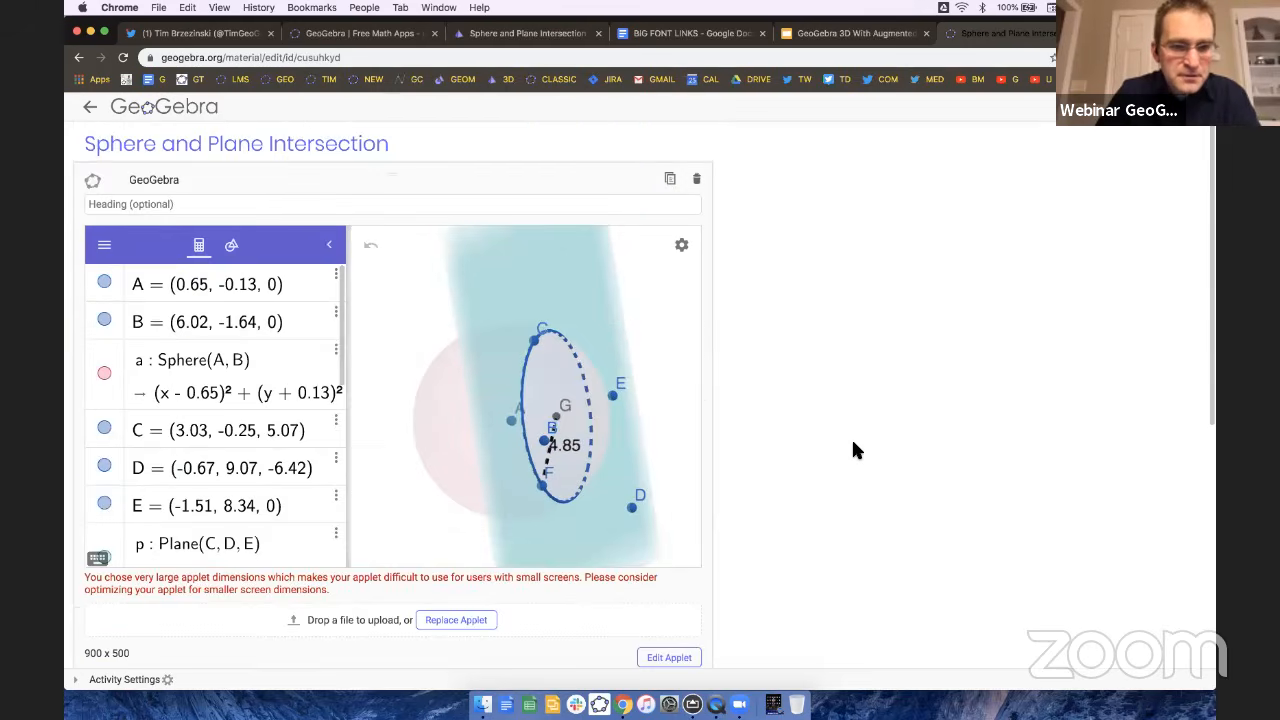
Confirm the applet settings and close the activity editor to return to the activity page.
{"action": "scroll", "coordinate": [853, 450], "scroll_direction": "down", "scroll_amount": 1}
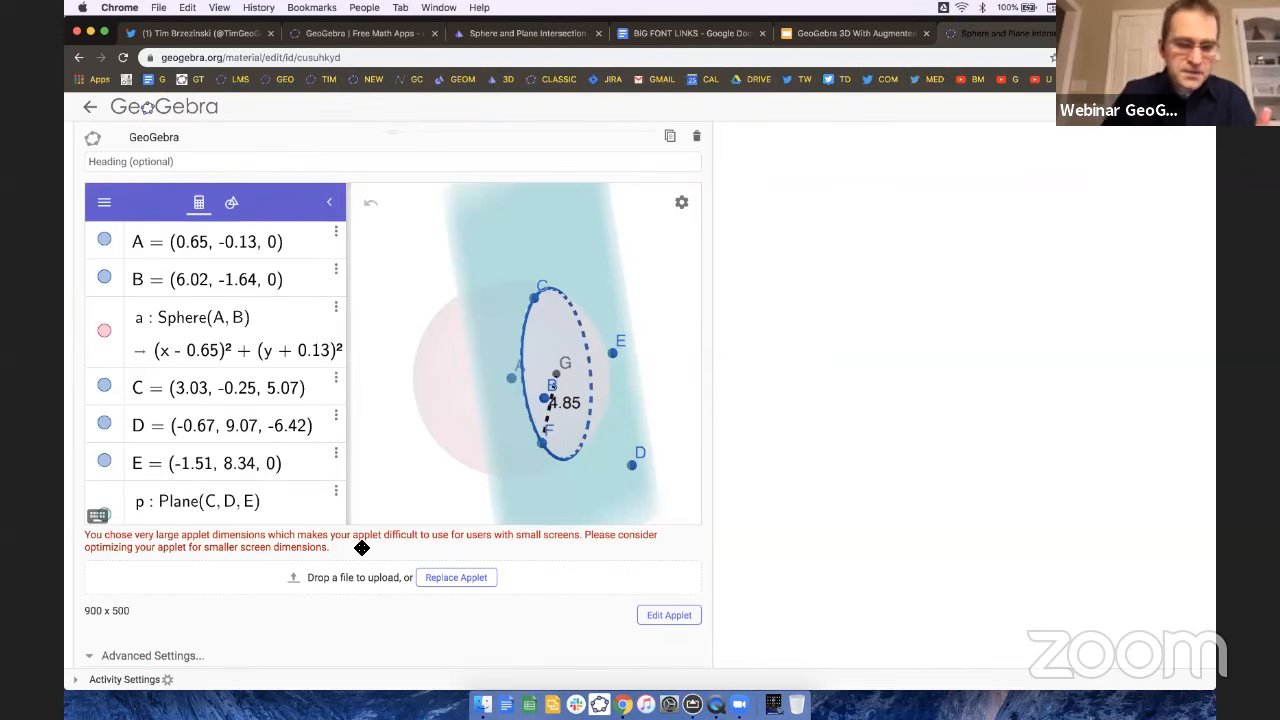
{"action": "scroll", "coordinate": [794, 428], "scroll_direction": "down", "scroll_amount": 2}
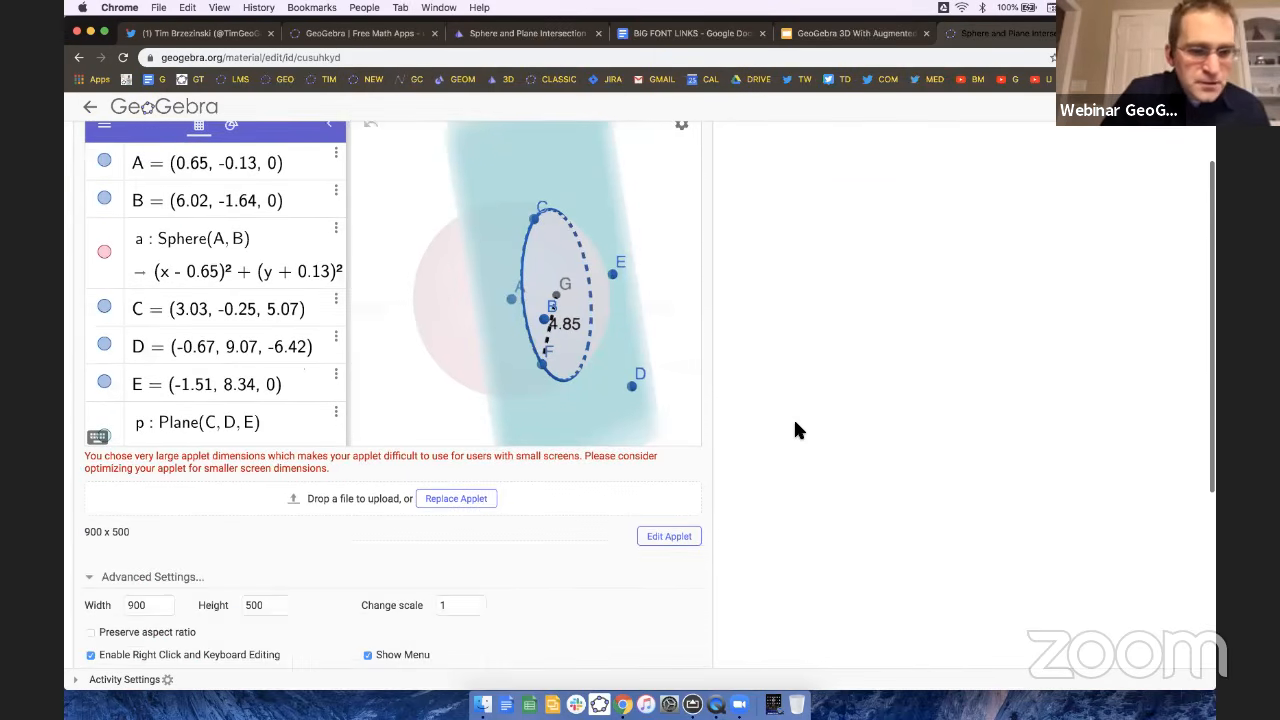
{"action": "scroll", "coordinate": [790, 432], "scroll_direction": "down", "scroll_amount": 5}
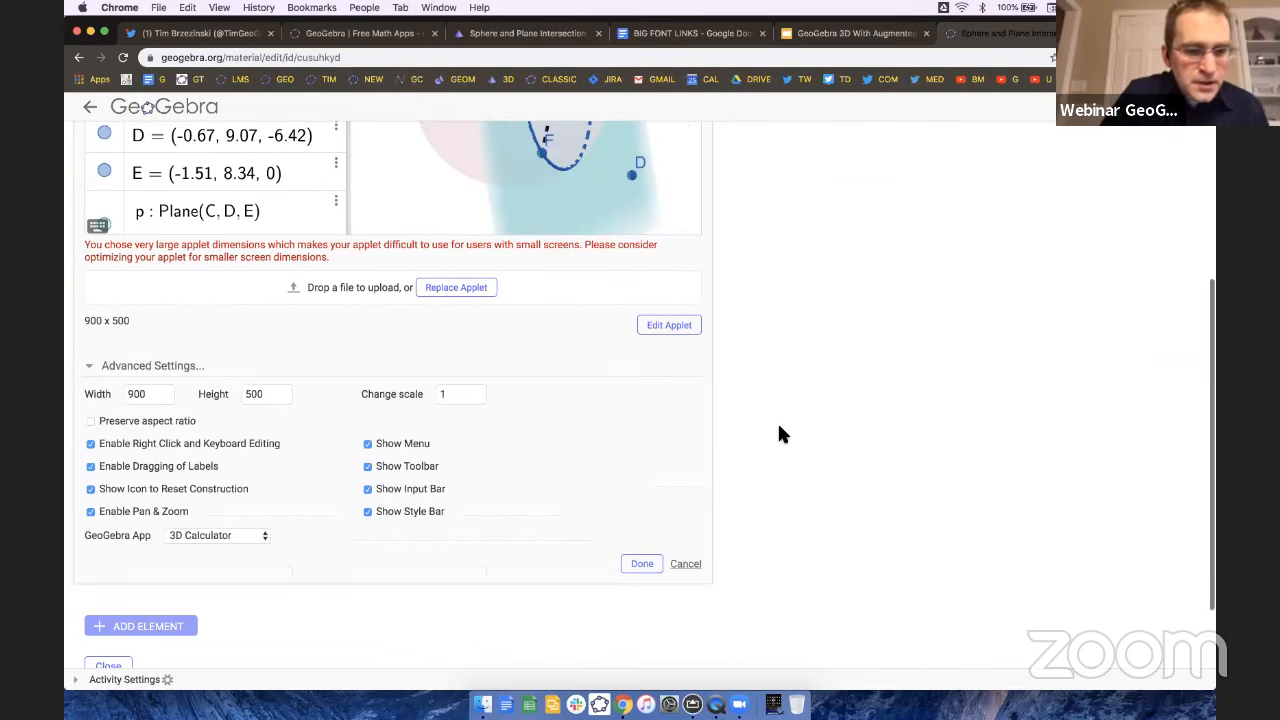
{"action": "left_click", "coordinate": [640, 566]}
{"action": "left_click", "coordinate": [130, 527]}
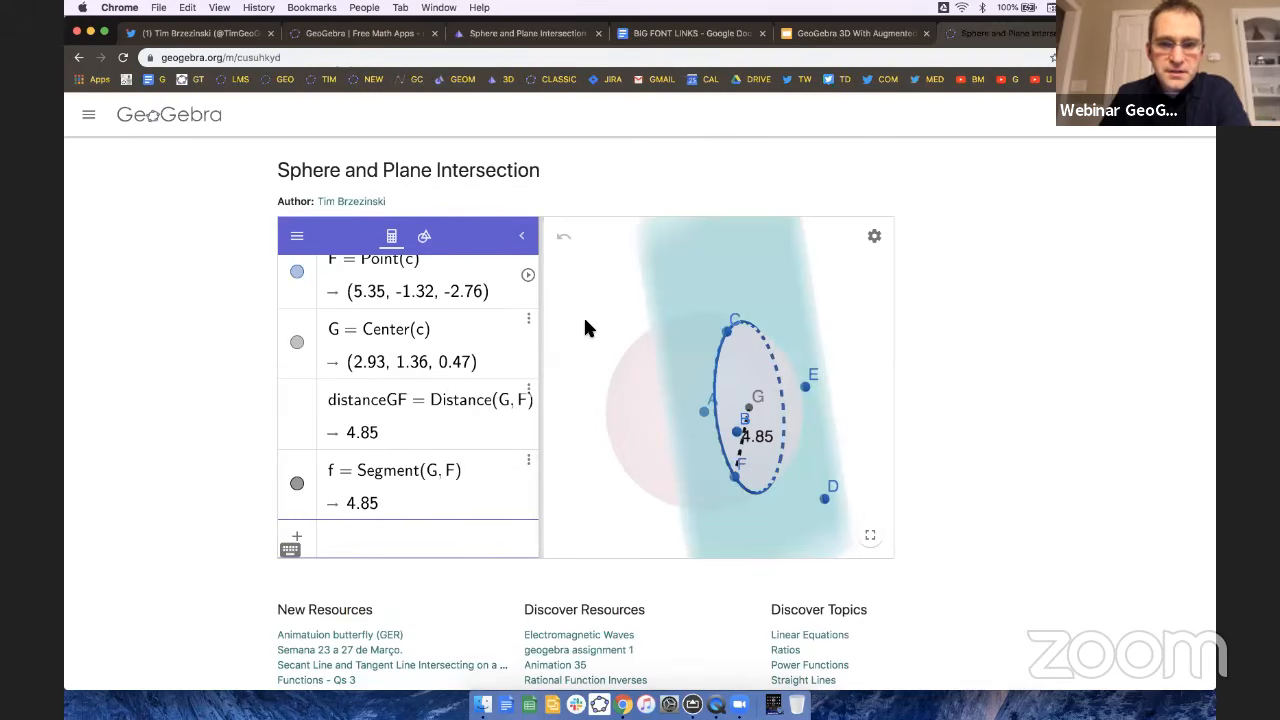
Examine the embedded applet's File options and the activity's own options, such as Share, Publish and Copy Activity.
{"action": "left_click", "coordinate": [297, 240]}
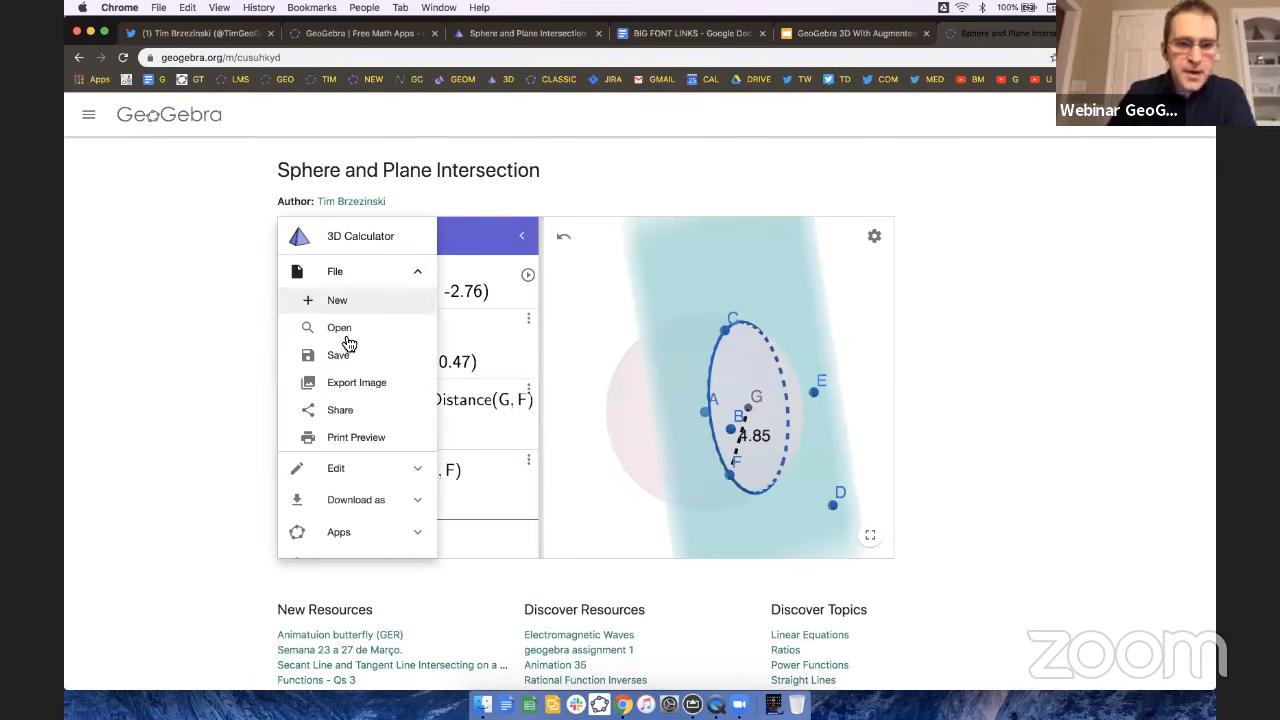
{"action": "left_click", "coordinate": [593, 303]}
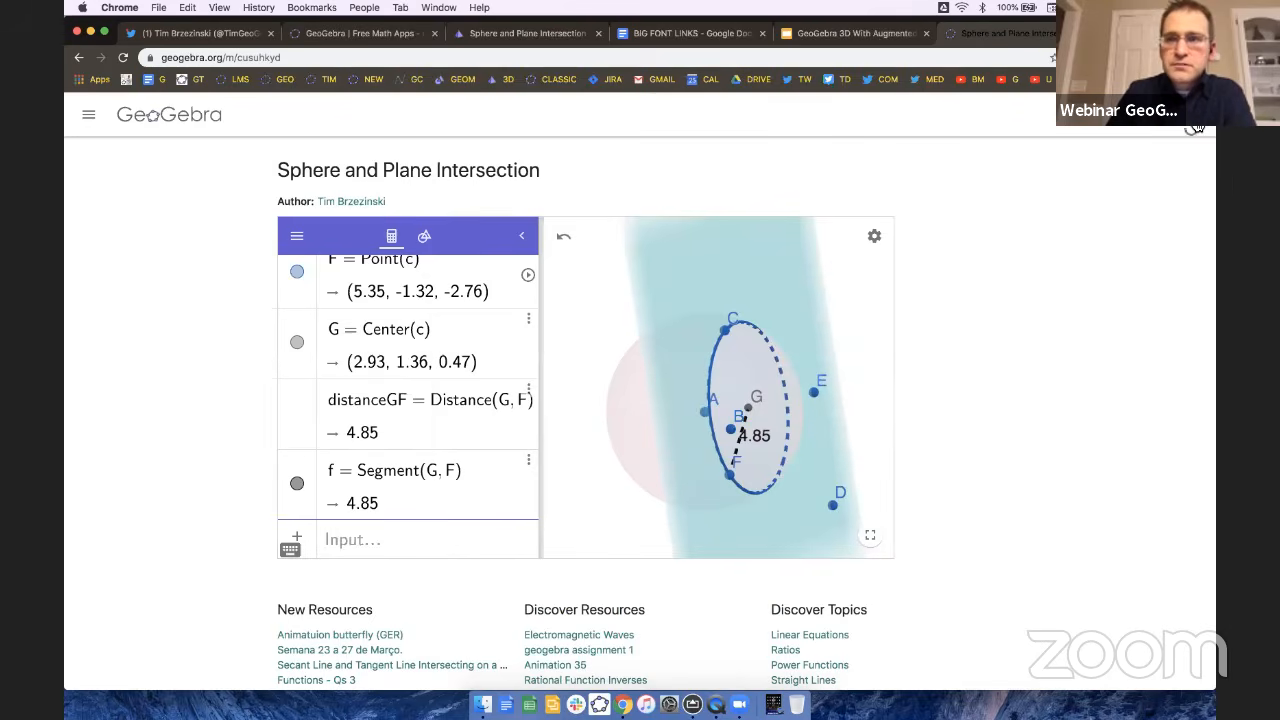
{"action": "left_click", "coordinate": [1195, 127]}
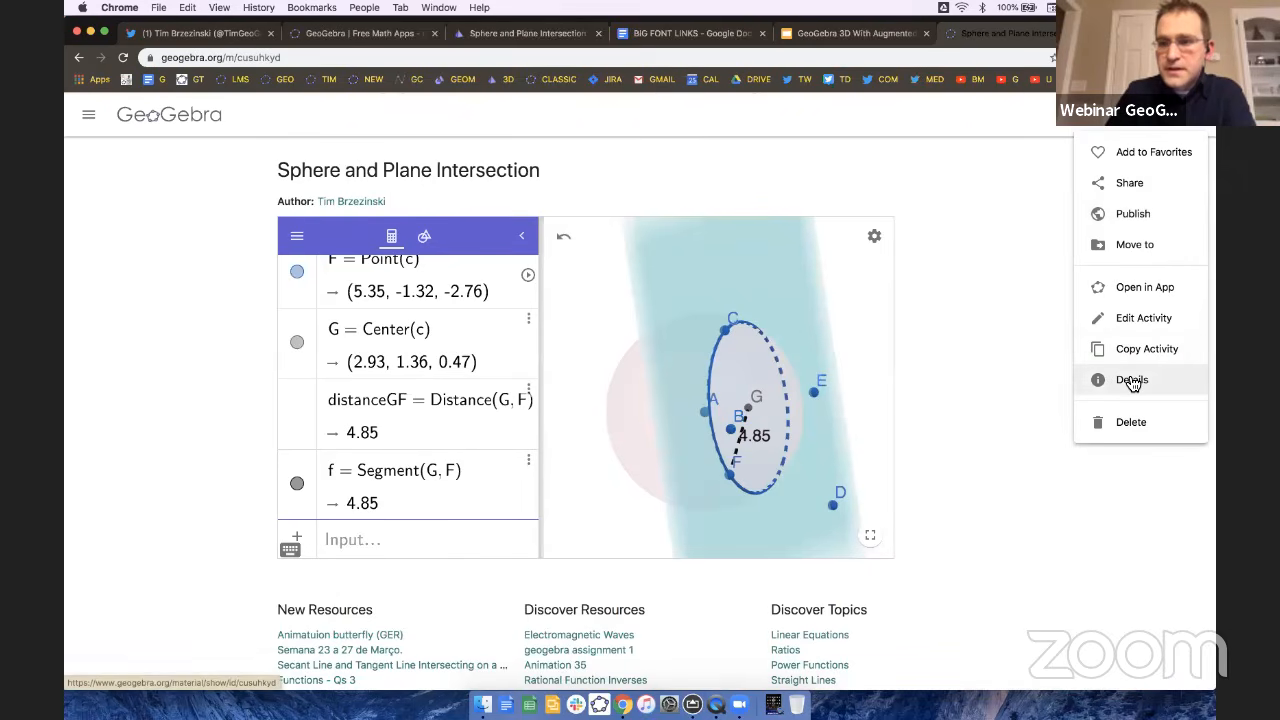
{"action": "scroll", "coordinate": [1133, 385], "scroll_direction": "up", "scroll_amount": 5, "text": "ctrl"}
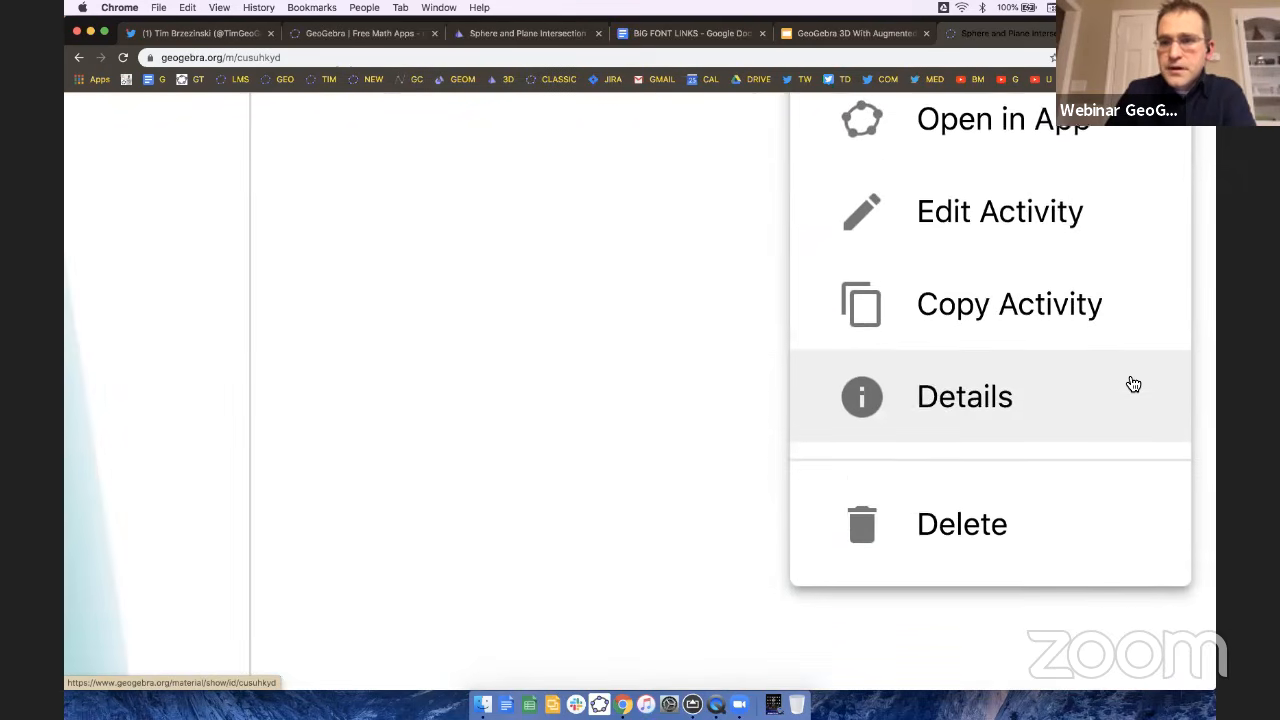
{"action": "scroll", "coordinate": [1130, 383], "scroll_direction": "up", "scroll_amount": 5}
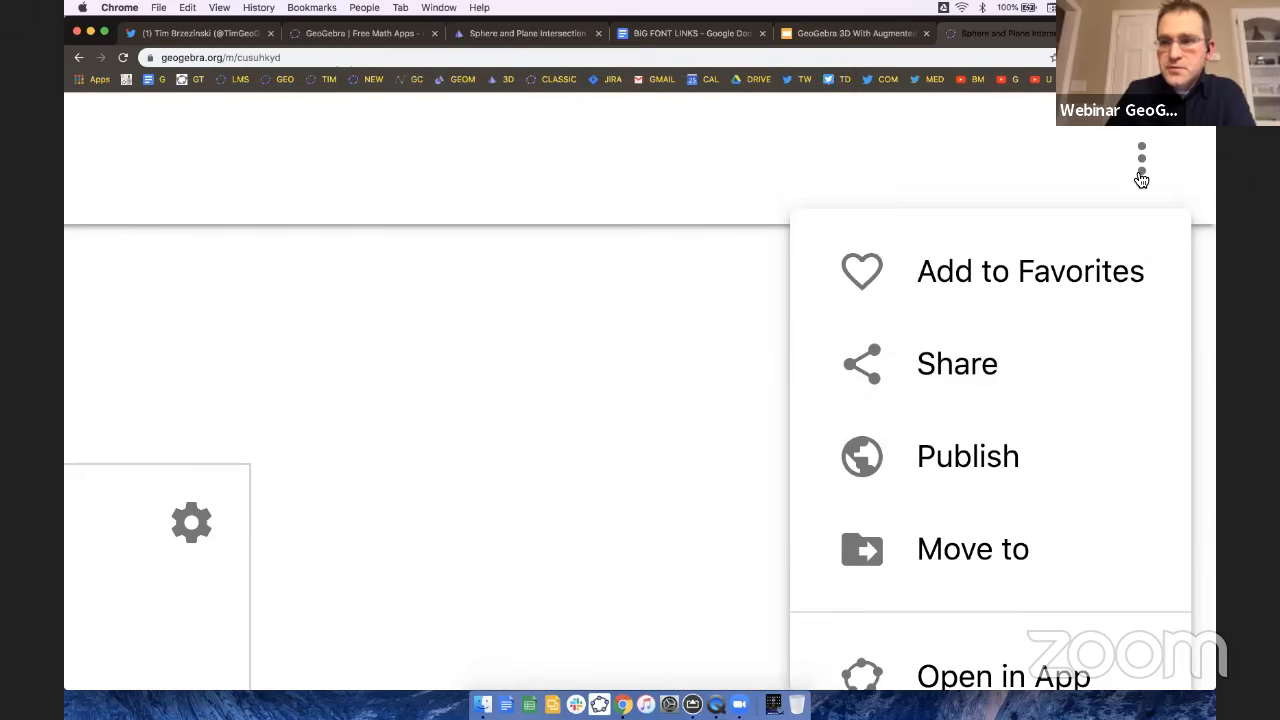
{"action": "scroll", "coordinate": [1133, 213], "scroll_direction": "down", "scroll_amount": 1}
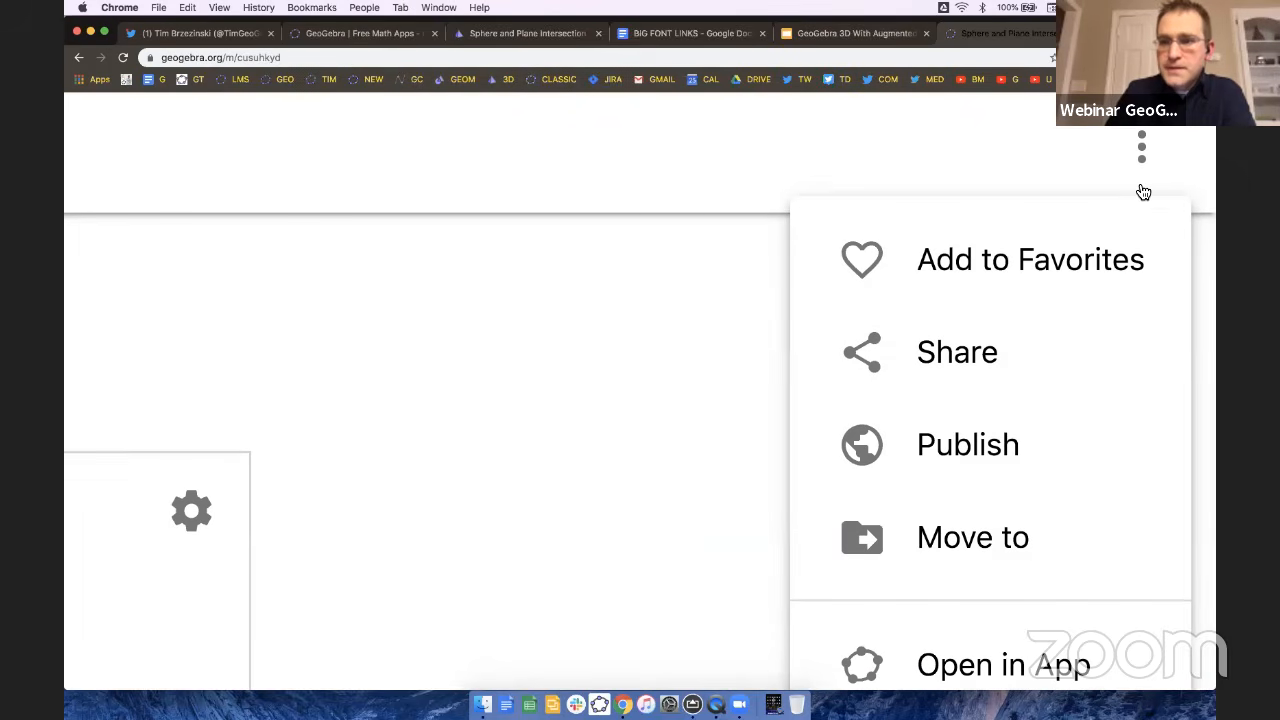
Open the activity's details page and copy the HTML embed code from its Share options.
{"action": "scroll", "coordinate": [1136, 210], "scroll_direction": "down", "scroll_amount": 6}
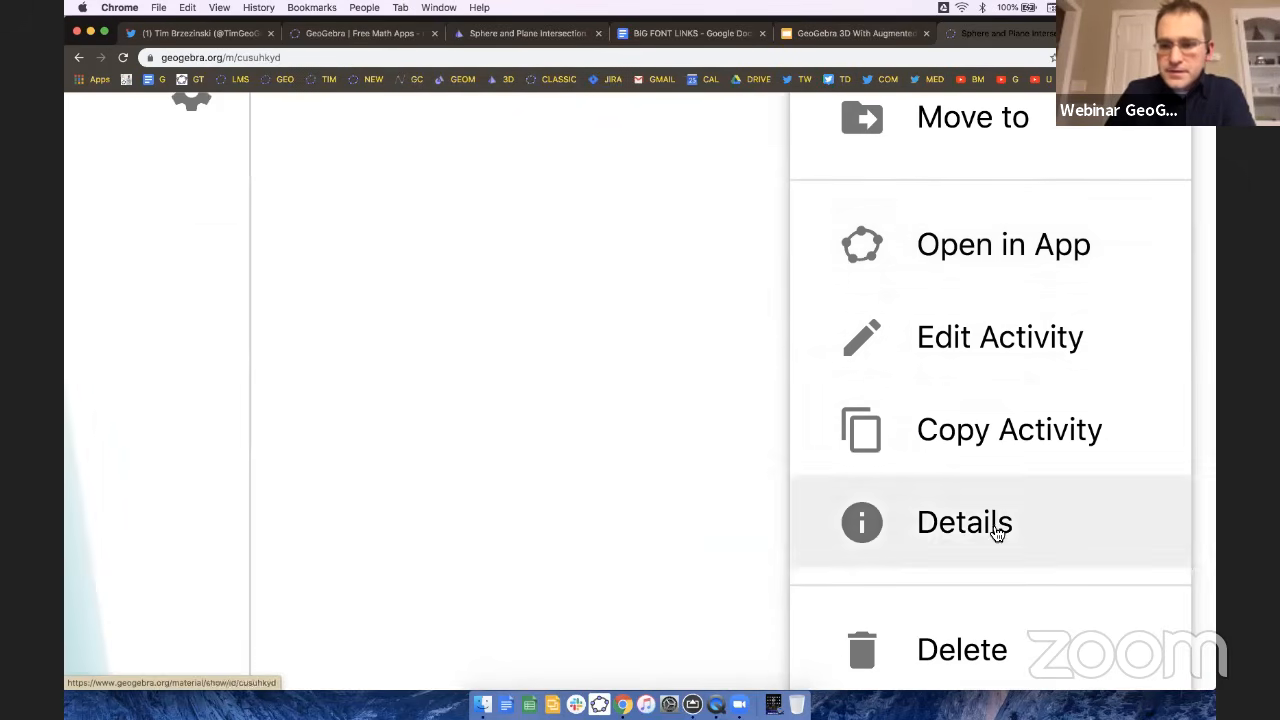
{"action": "left_click", "coordinate": [995, 522]}
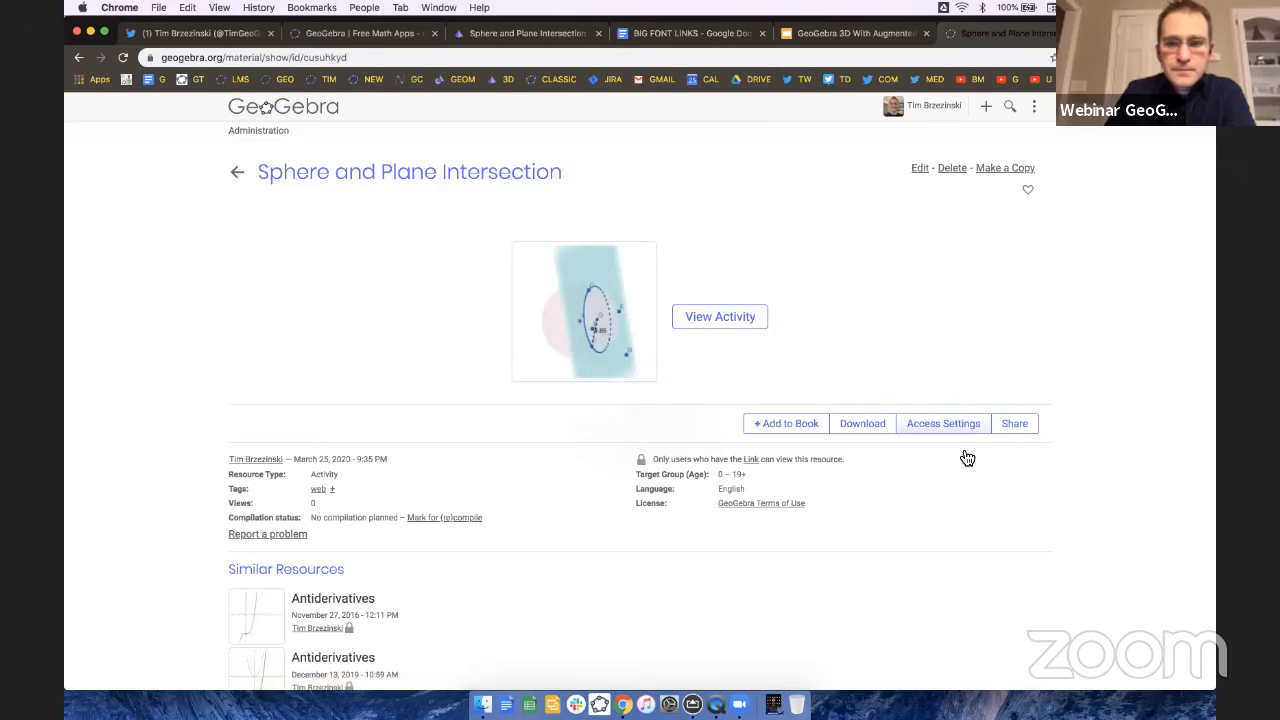
{"action": "left_click", "coordinate": [1013, 427]}
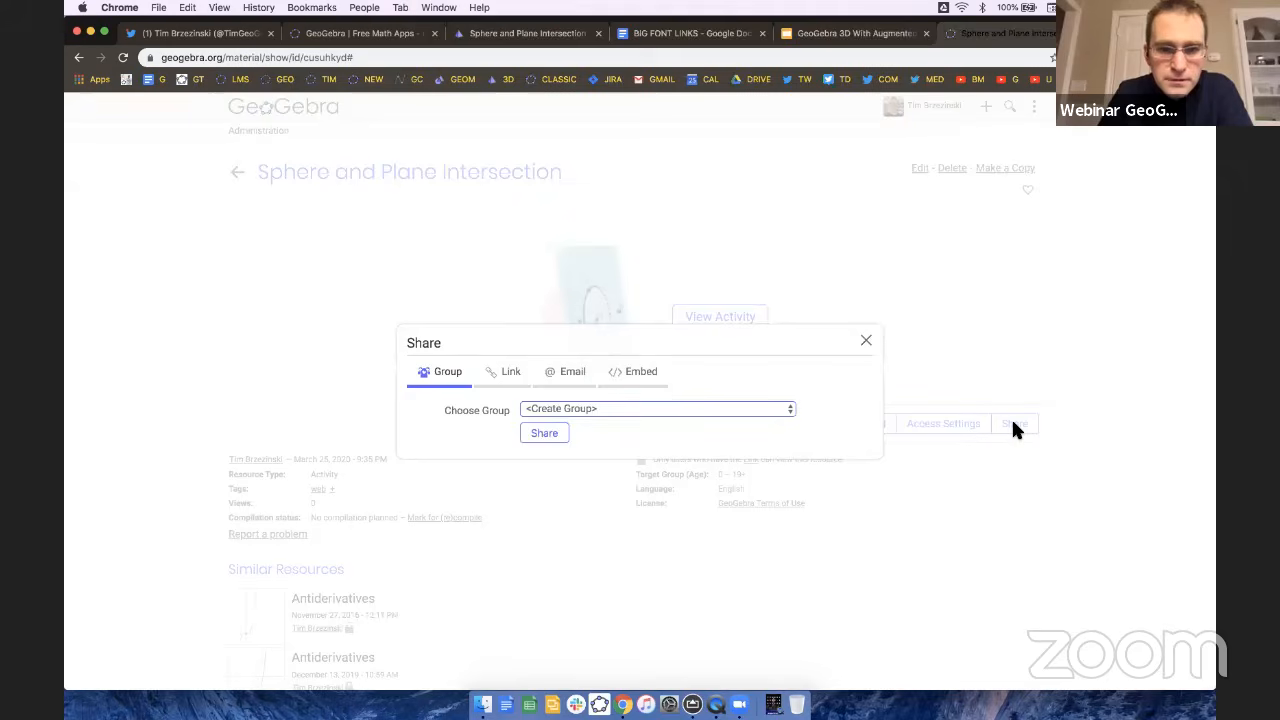
{"action": "left_click", "coordinate": [652, 372]}
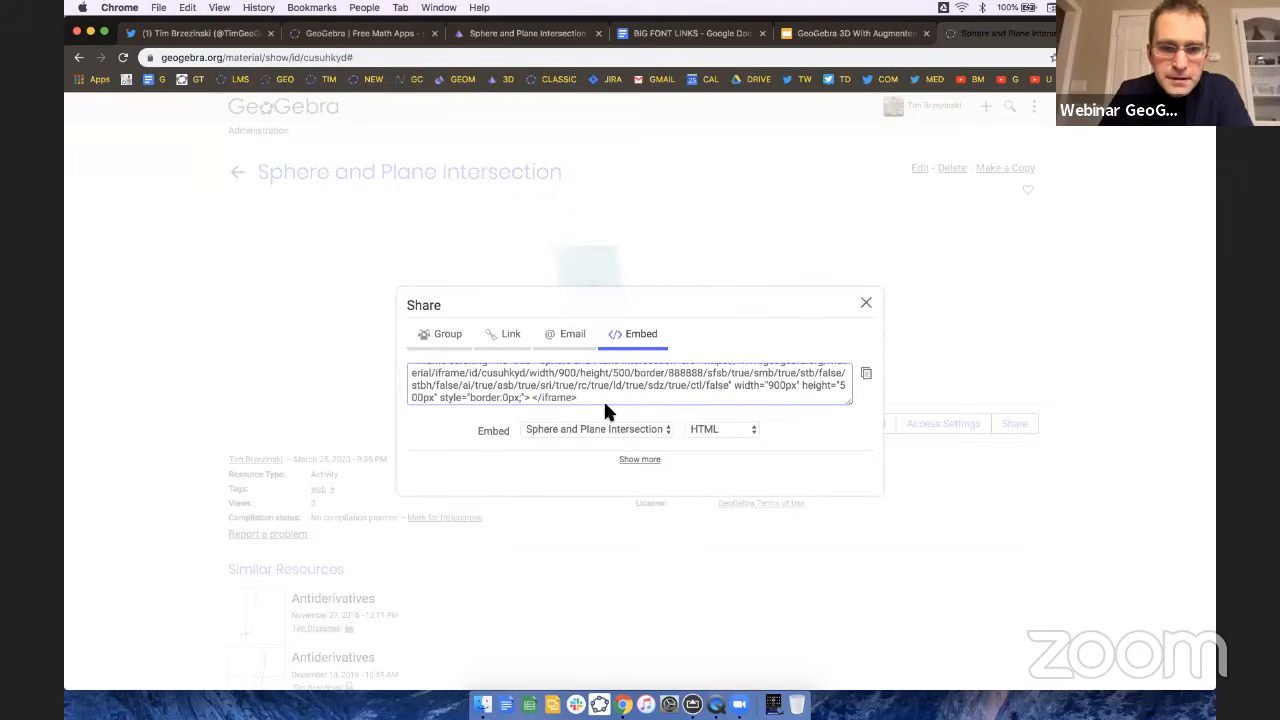
{"action": "key", "text": "super+a"}
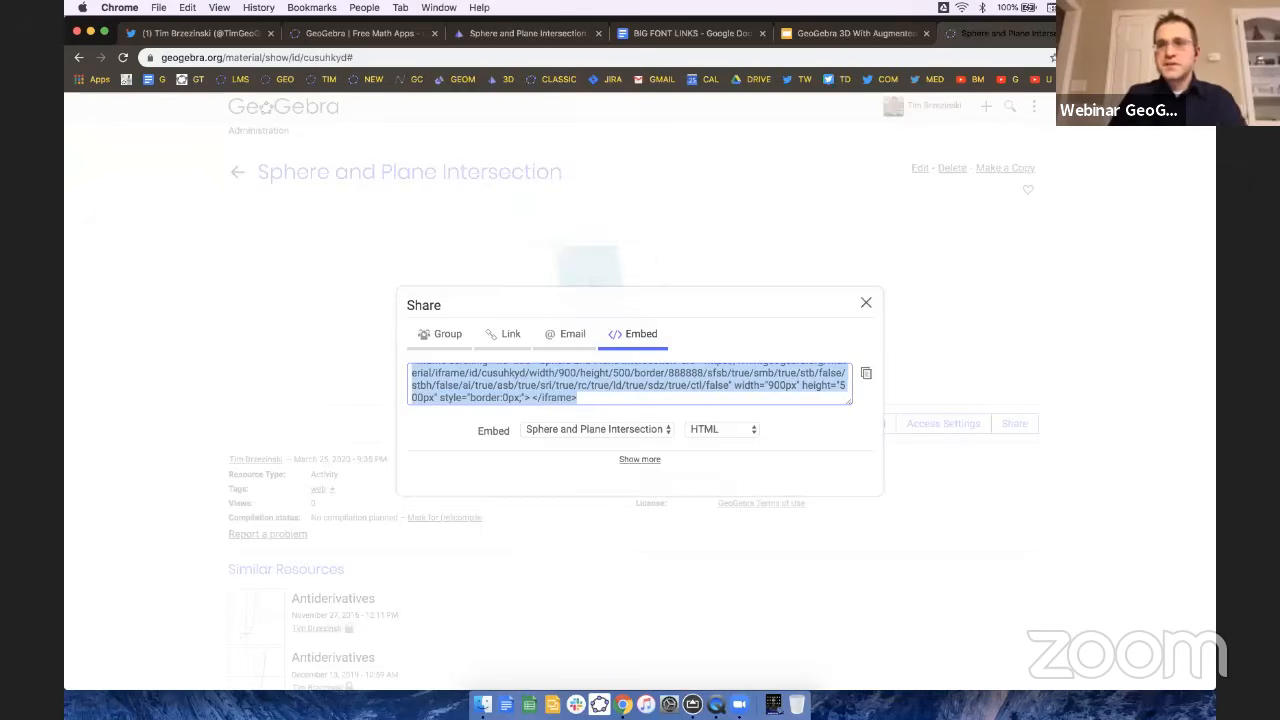
Open the Schoology website in a new browser tab and log in with the prefilled account credentials.
{"action": "key", "text": "super+t"}
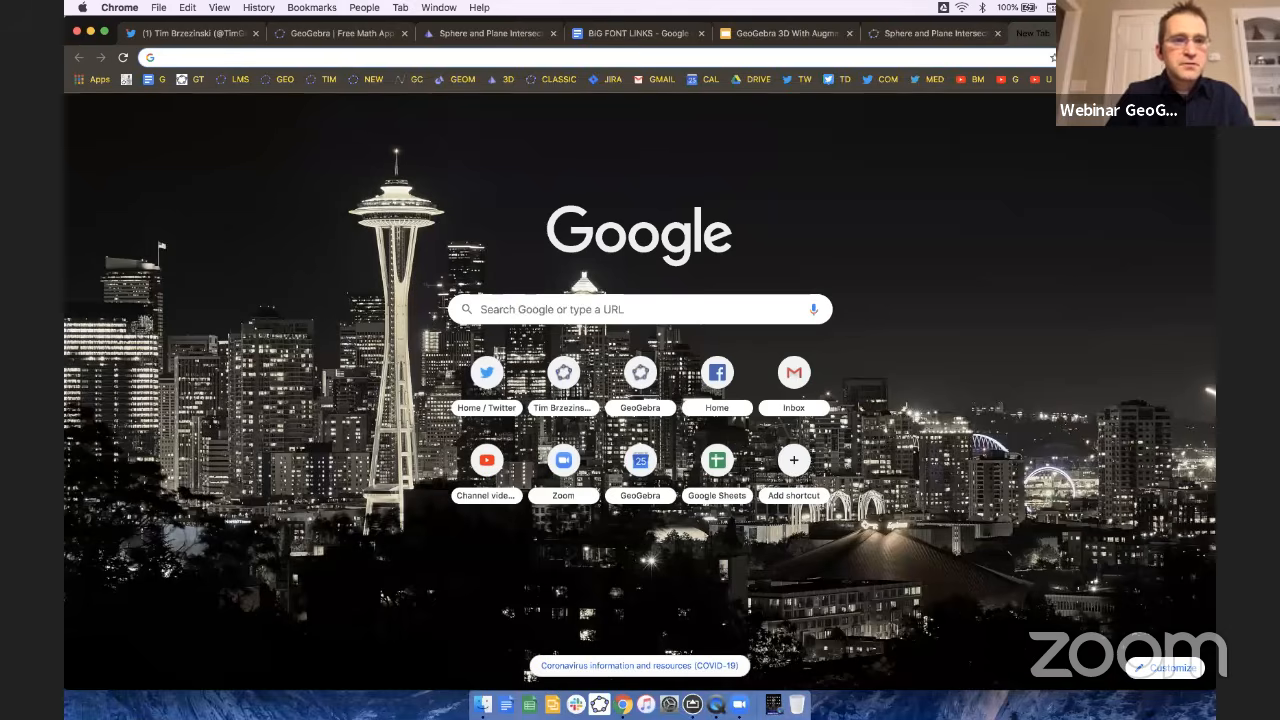
{"action": "type", "text": "schoo"}
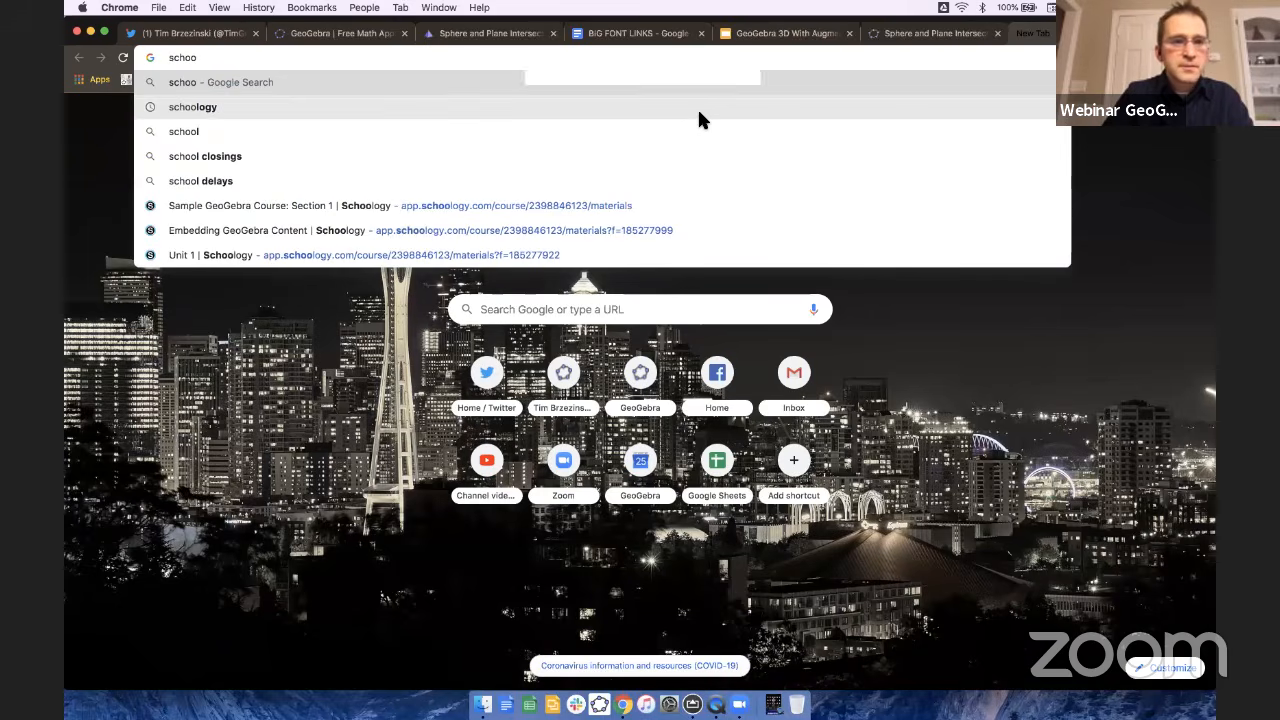
{"action": "left_click", "coordinate": [697, 107]}
{"action": "left_click", "coordinate": [265, 240]}
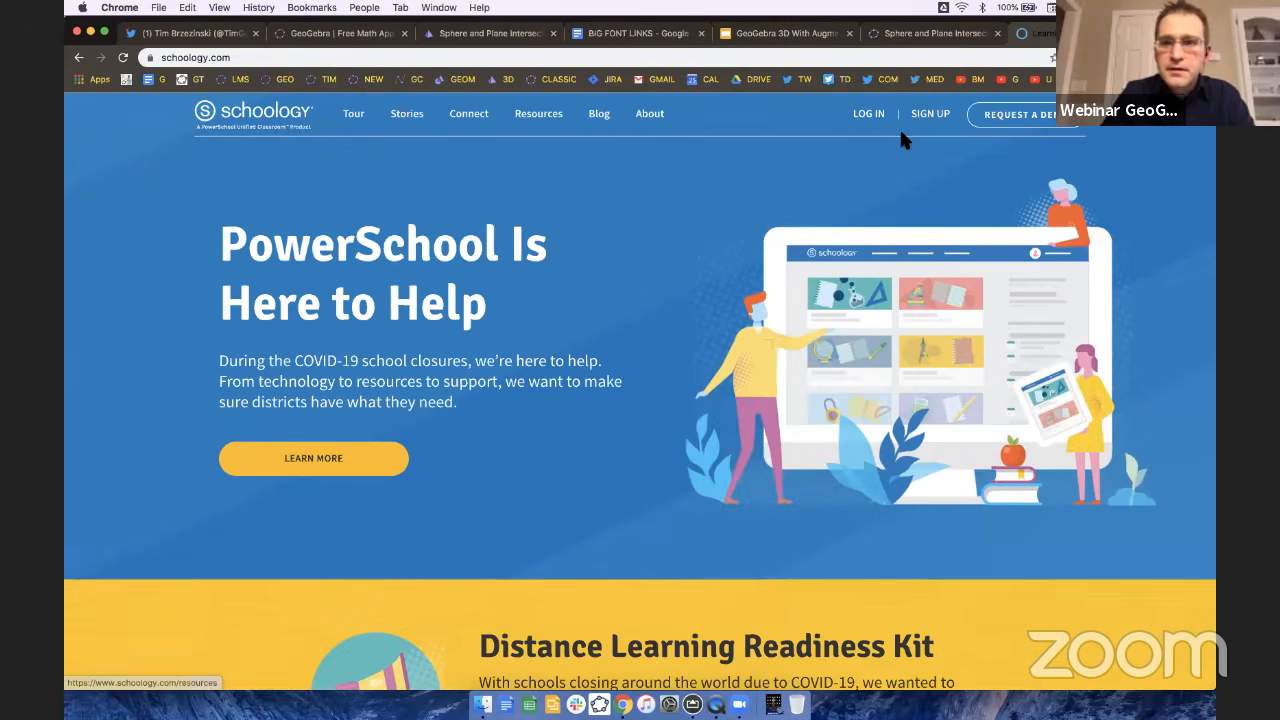
{"action": "left_click", "coordinate": [868, 113]}
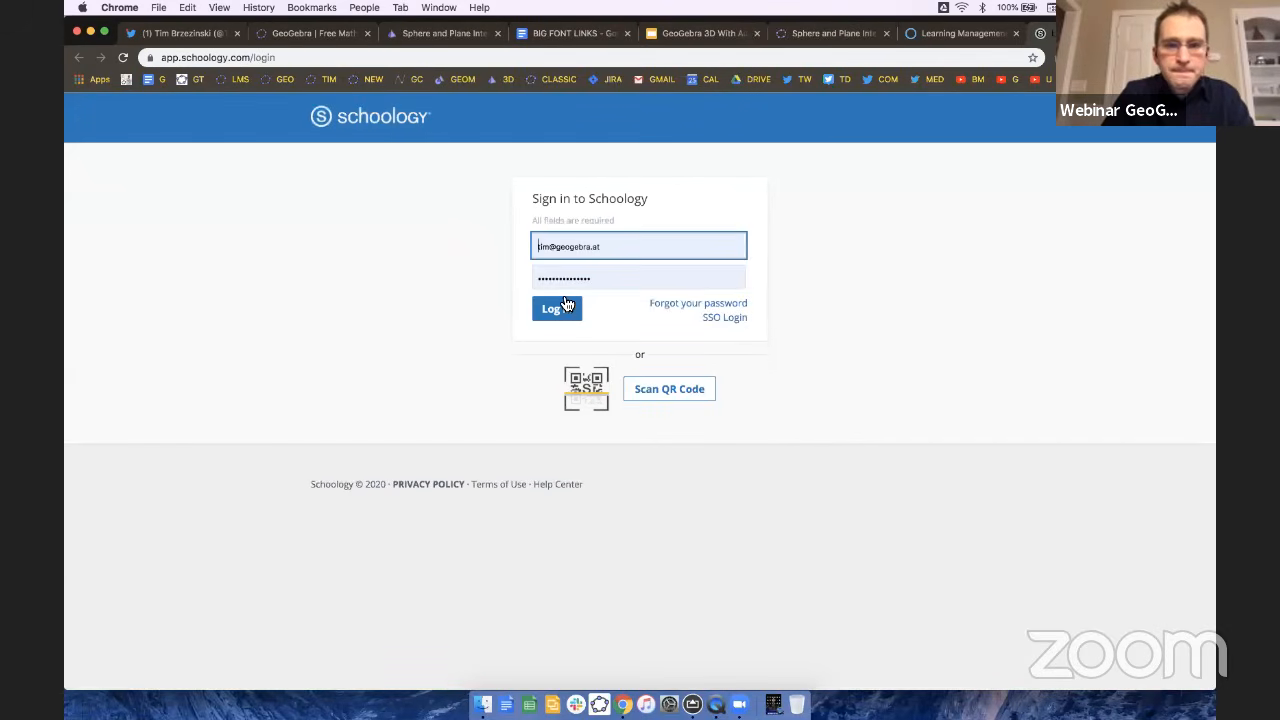
{"action": "left_click", "coordinate": [563, 309]}
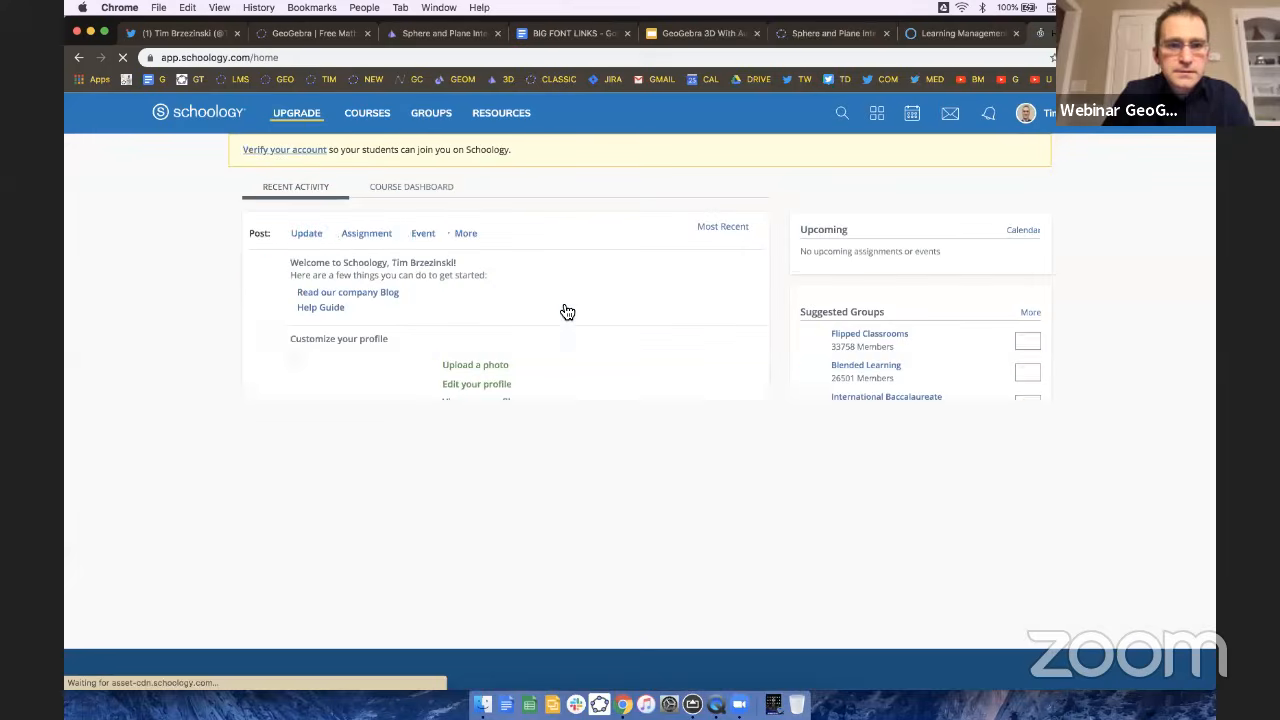
Open the "Embedding GeoGebra Content" folder in Unit 1 of the Sample GeoGebra Course.
{"action": "left_click", "coordinate": [367, 114]}
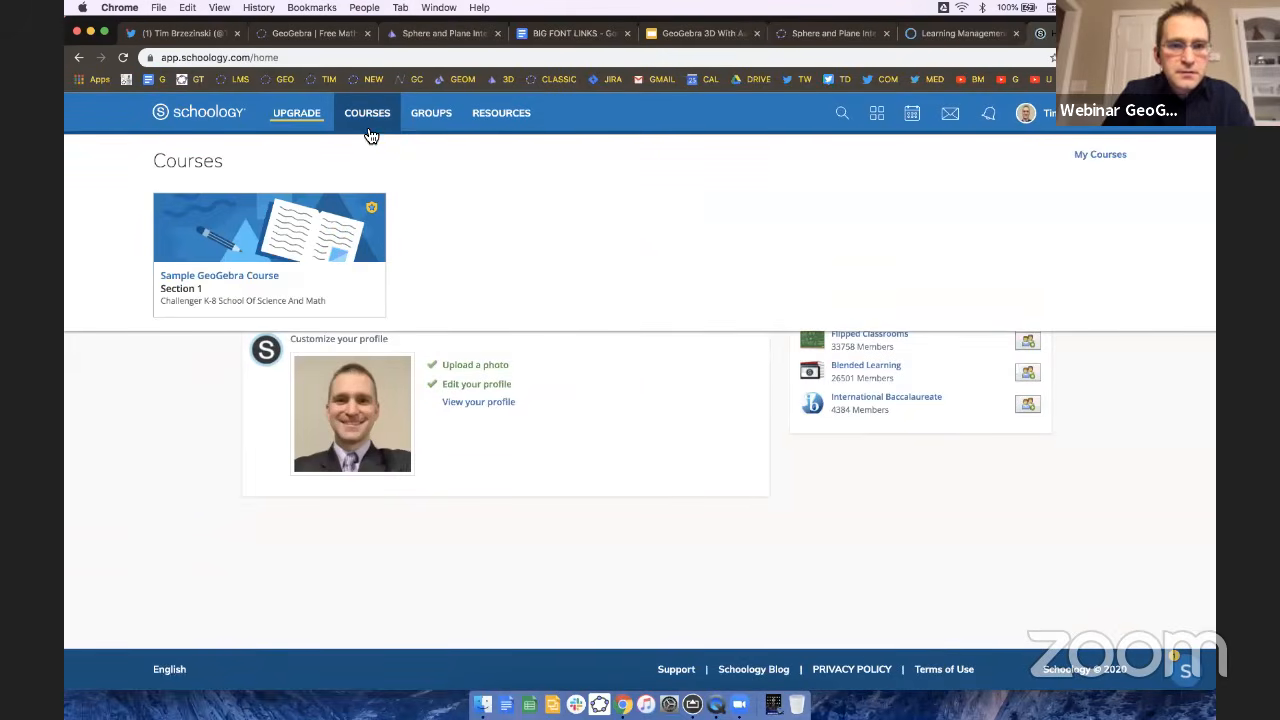
{"action": "left_click", "coordinate": [264, 283]}
{"action": "left_click", "coordinate": [345, 264]}
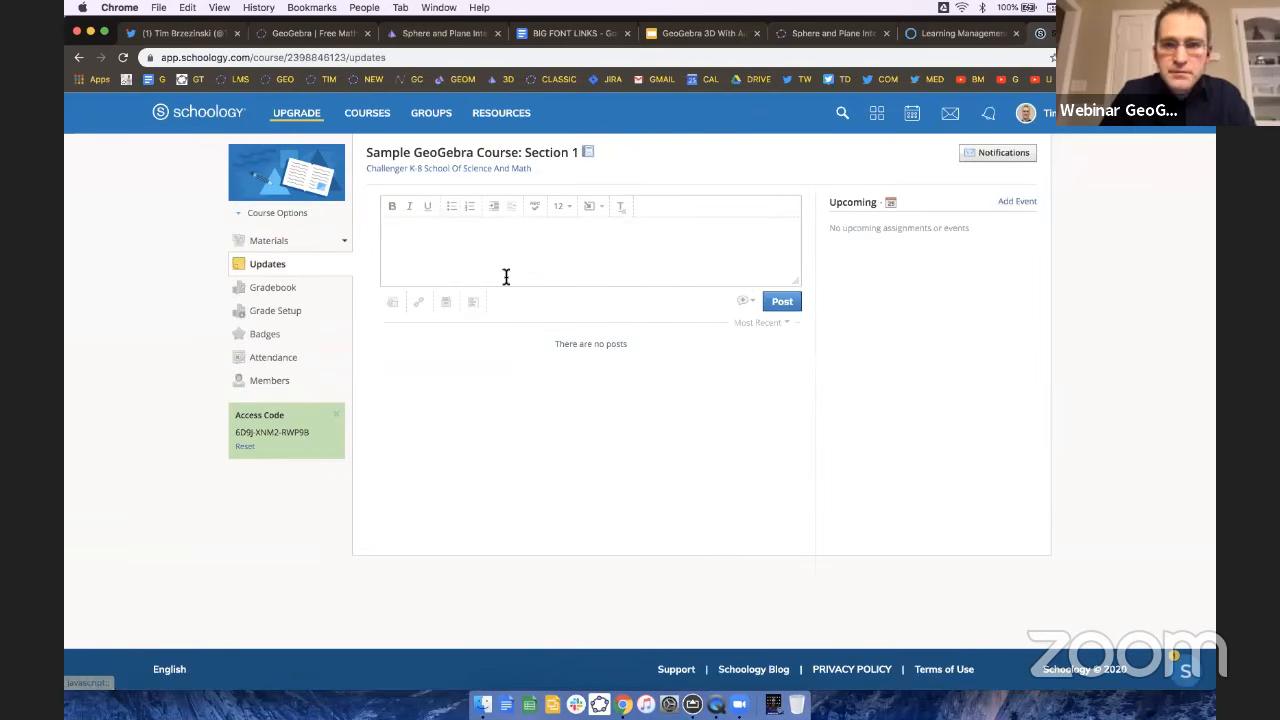
{"action": "left_click", "coordinate": [376, 117]}
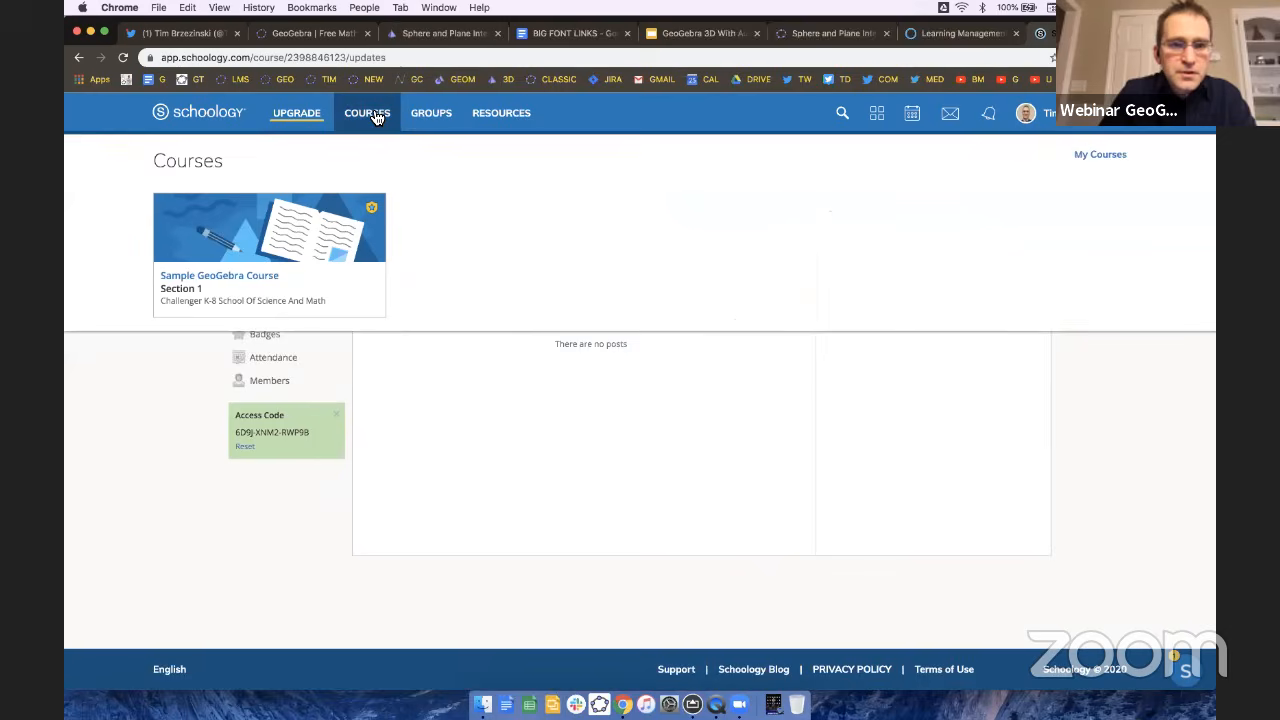
{"action": "left_click", "coordinate": [415, 157]}
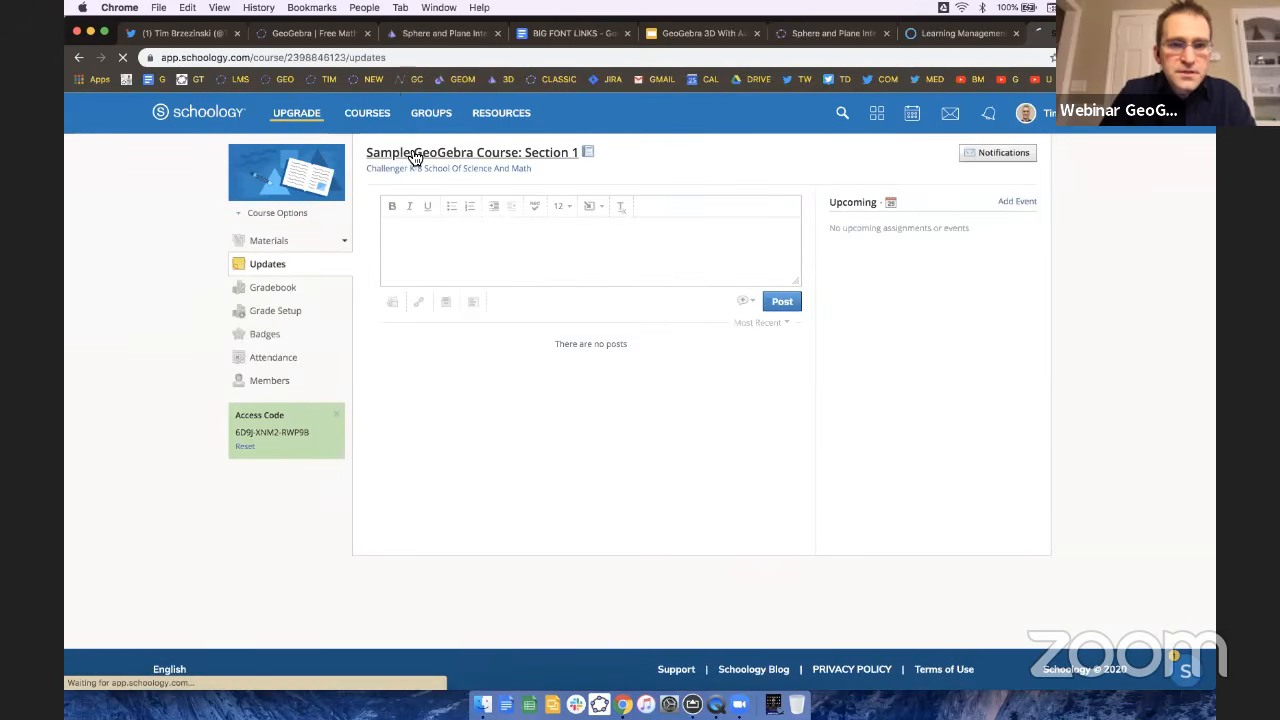
{"action": "left_click", "coordinate": [437, 243]}
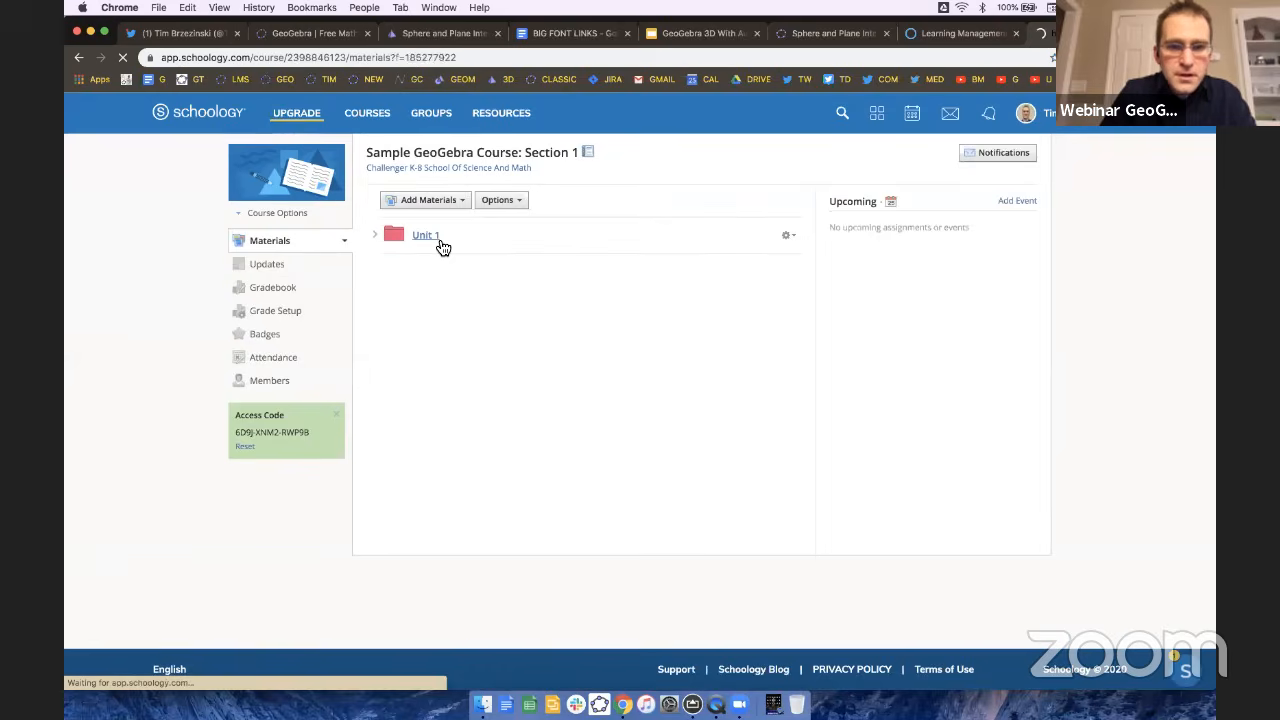
{"action": "left_click", "coordinate": [471, 245]}
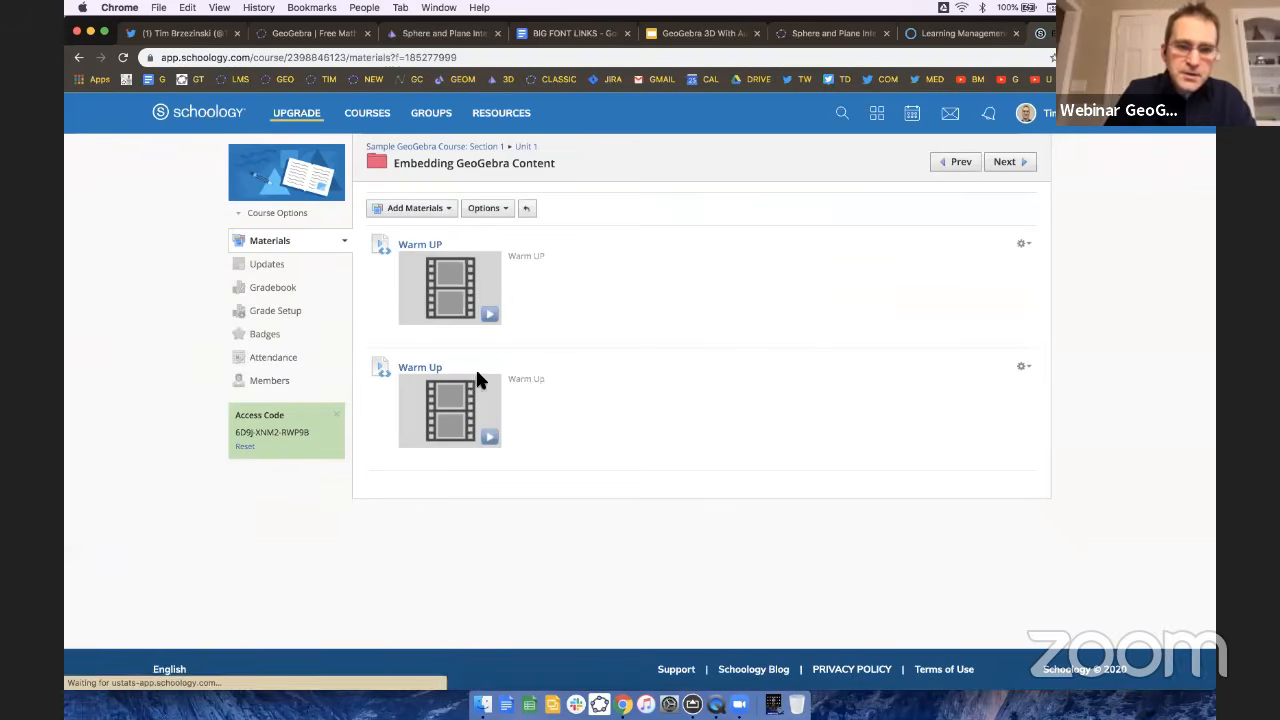
Add a link material to the folder using the copied GeoGebra embed code and view the embedded applet.
{"action": "left_click", "coordinate": [421, 212]}
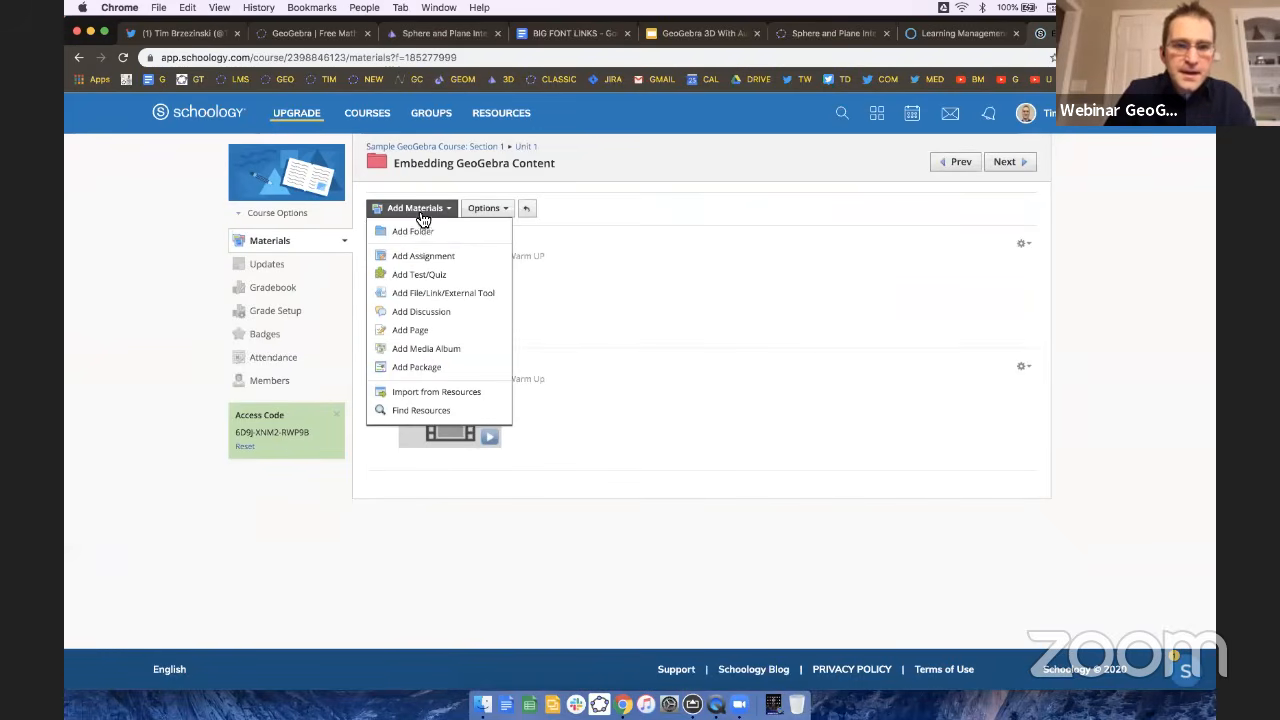
{"action": "left_click", "coordinate": [430, 293]}
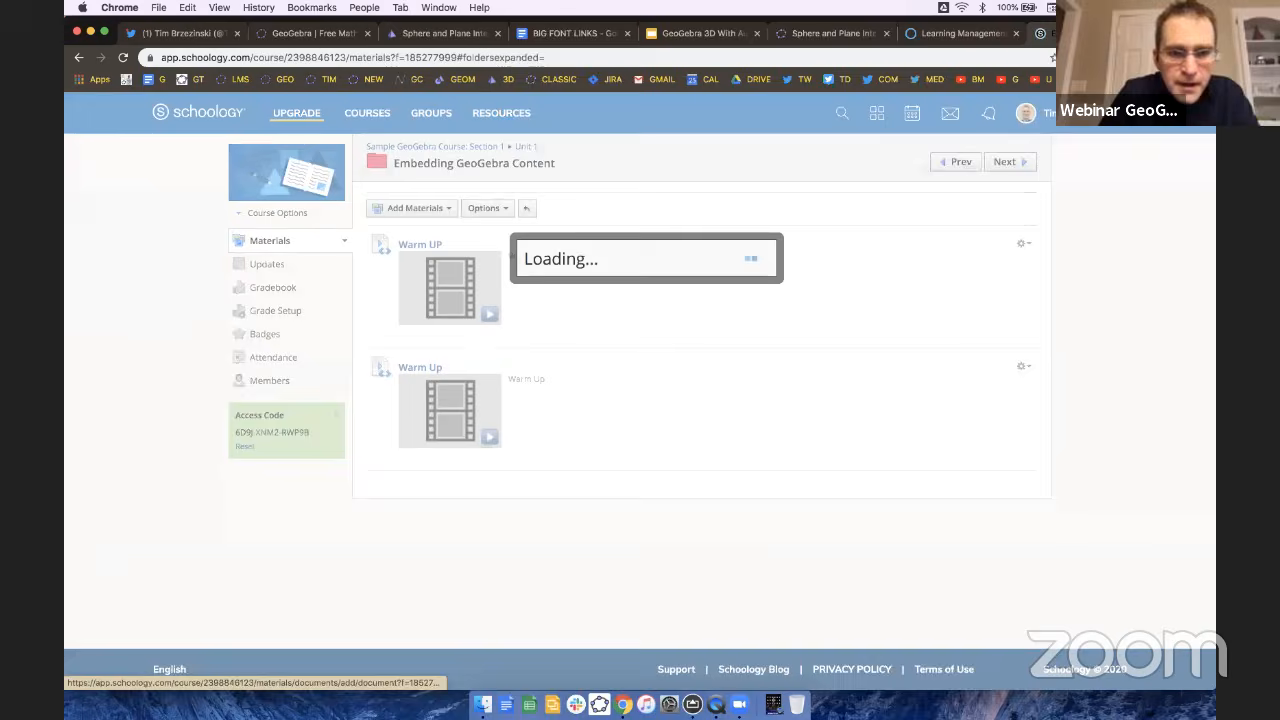
{"action": "left_click", "coordinate": [657, 281]}
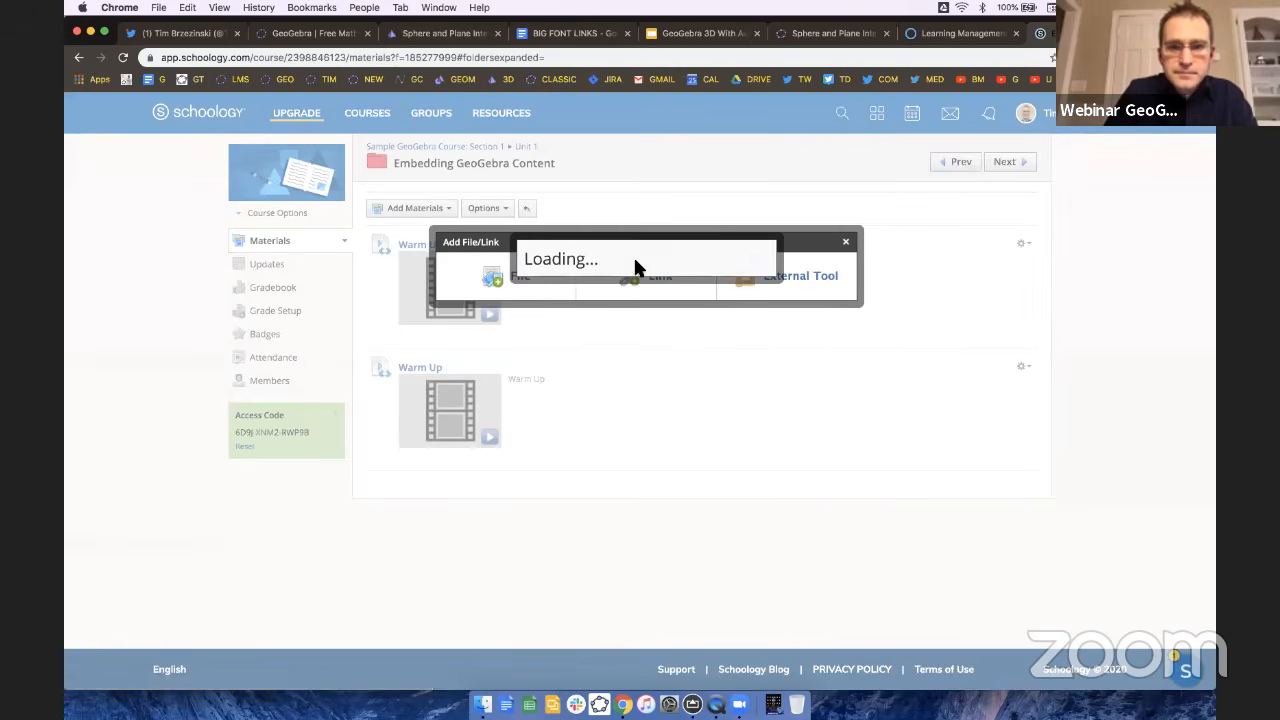
{"action": "left_click", "coordinate": [632, 252]}
{"action": "key", "text": "super+v"}
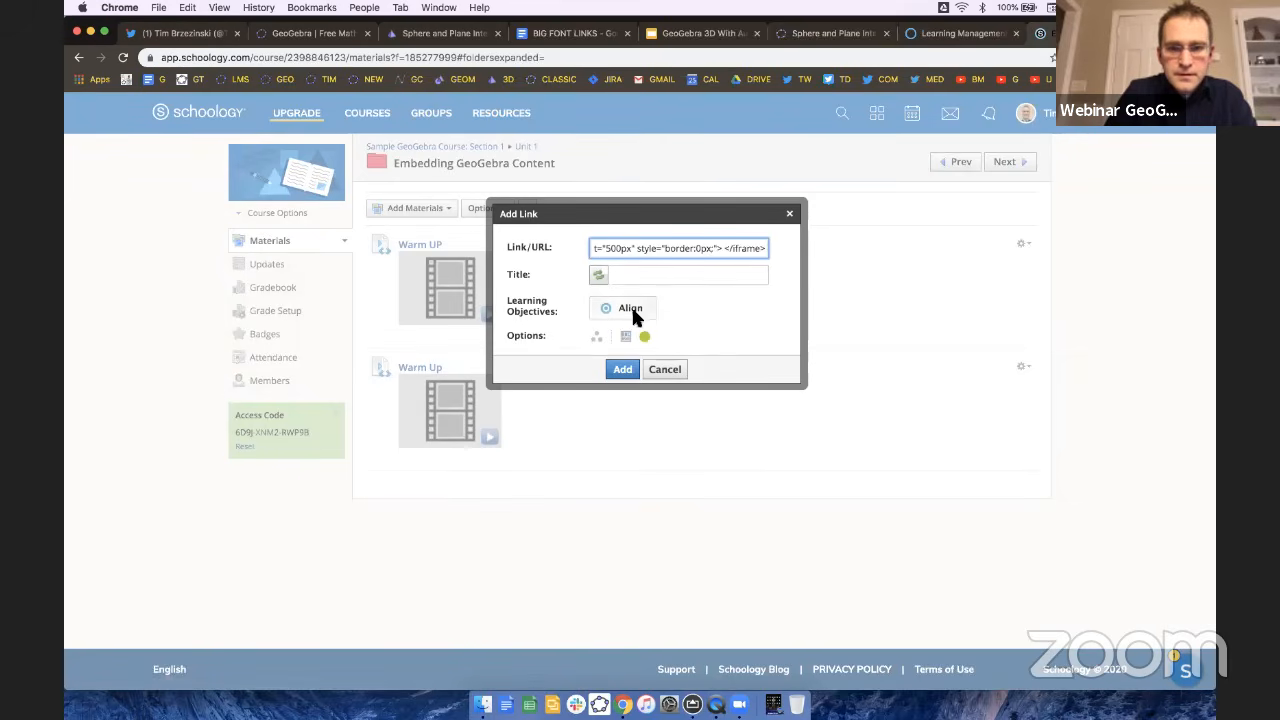
{"action": "left_click", "coordinate": [622, 369]}
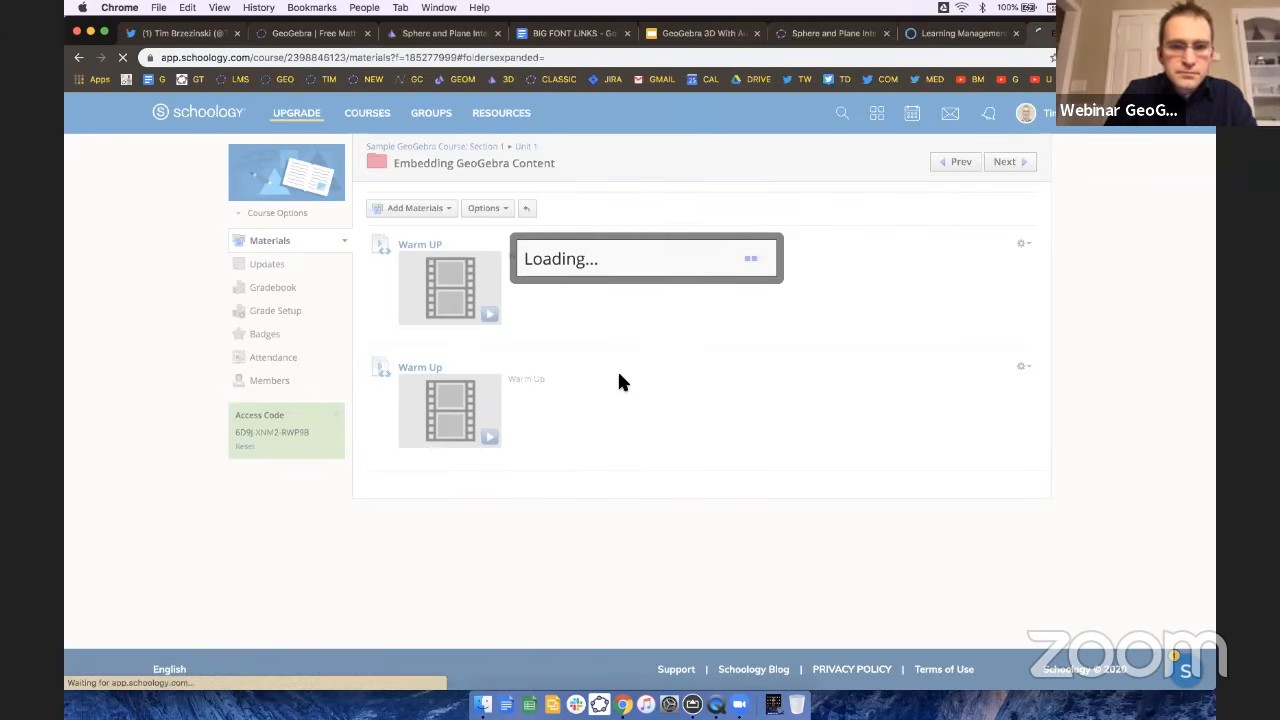
{"action": "left_click", "coordinate": [490, 562]}
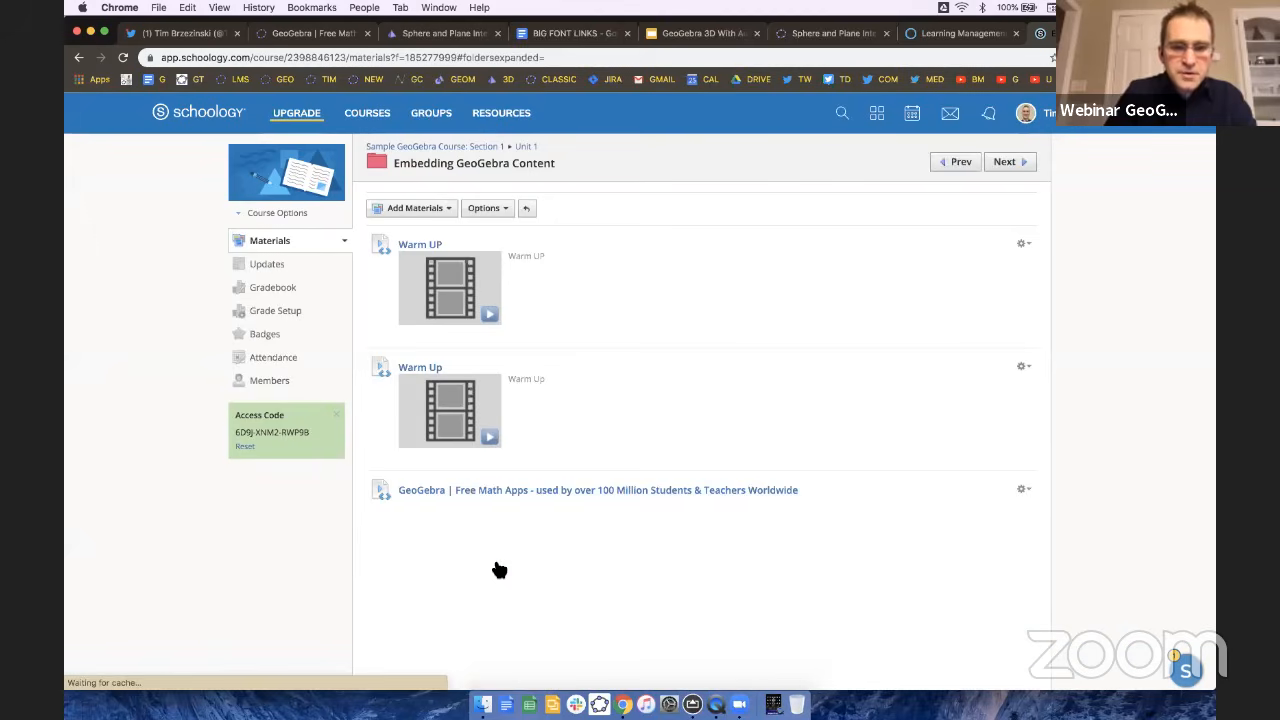
{"action": "scroll", "coordinate": [325, 562], "scroll_direction": "down", "scroll_amount": 1}
{"action": "scroll", "coordinate": [325, 560], "scroll_direction": "down", "scroll_amount": 2}
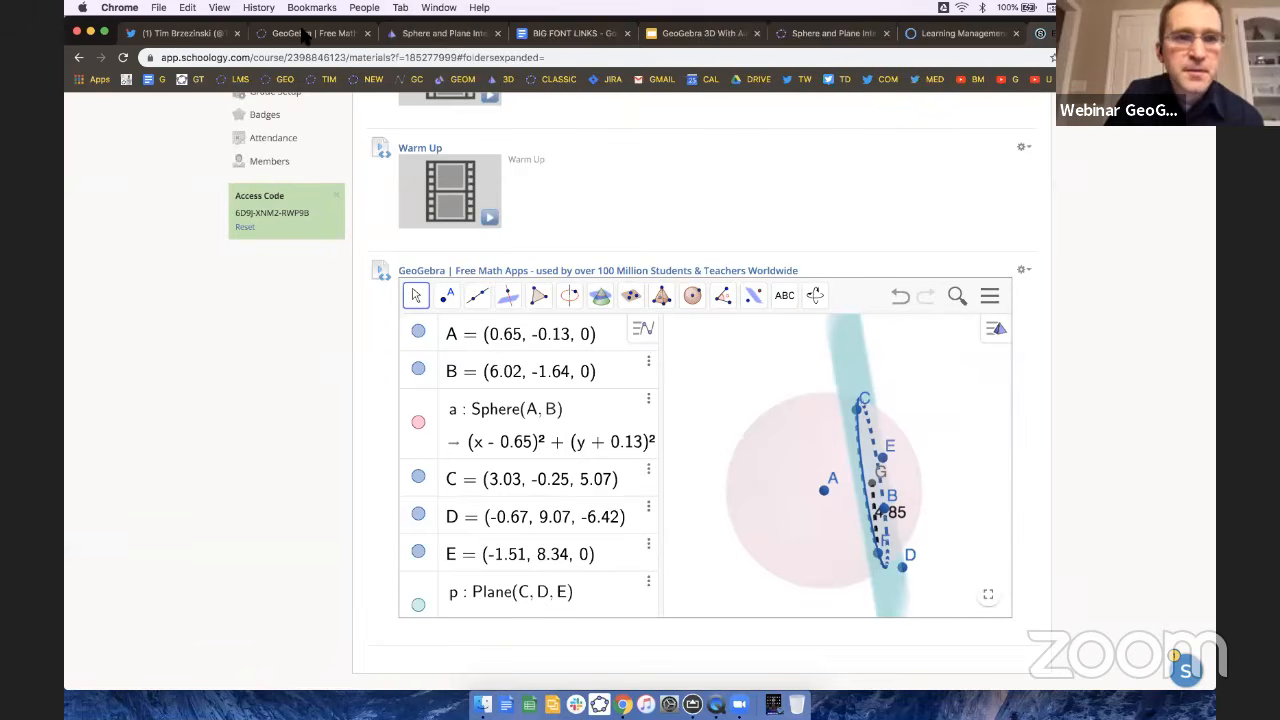
Return to the GeoGebra 3D Calculator construction and draw three spheres by center and point around the existing sphere and plane.
{"action": "left_click", "coordinate": [300, 36]}
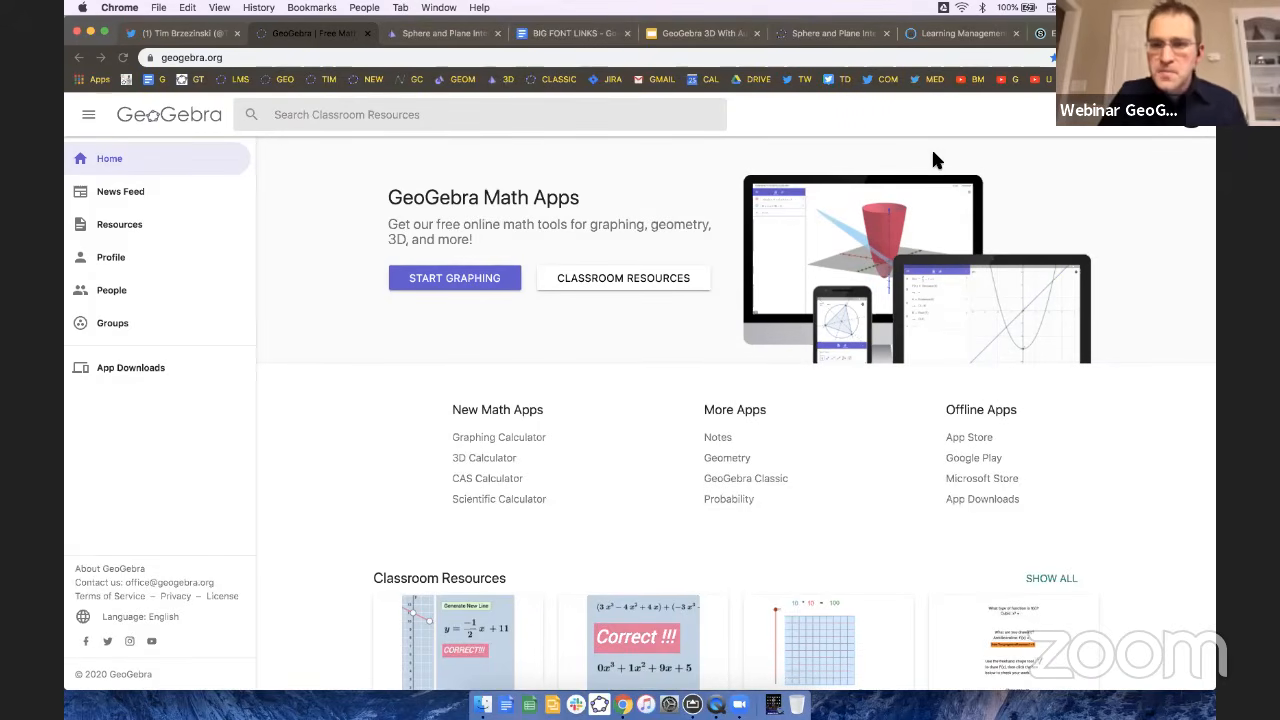
{"action": "left_click", "coordinate": [434, 34]}
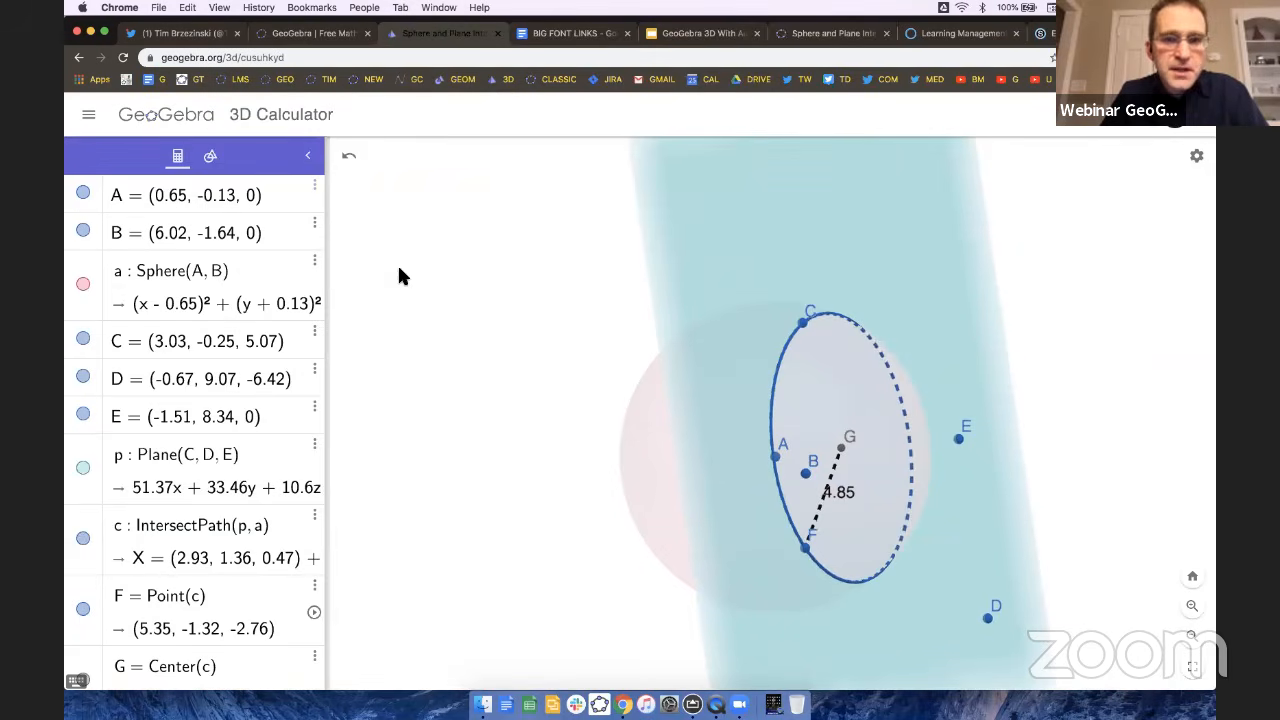
{"action": "left_click", "coordinate": [211, 157]}
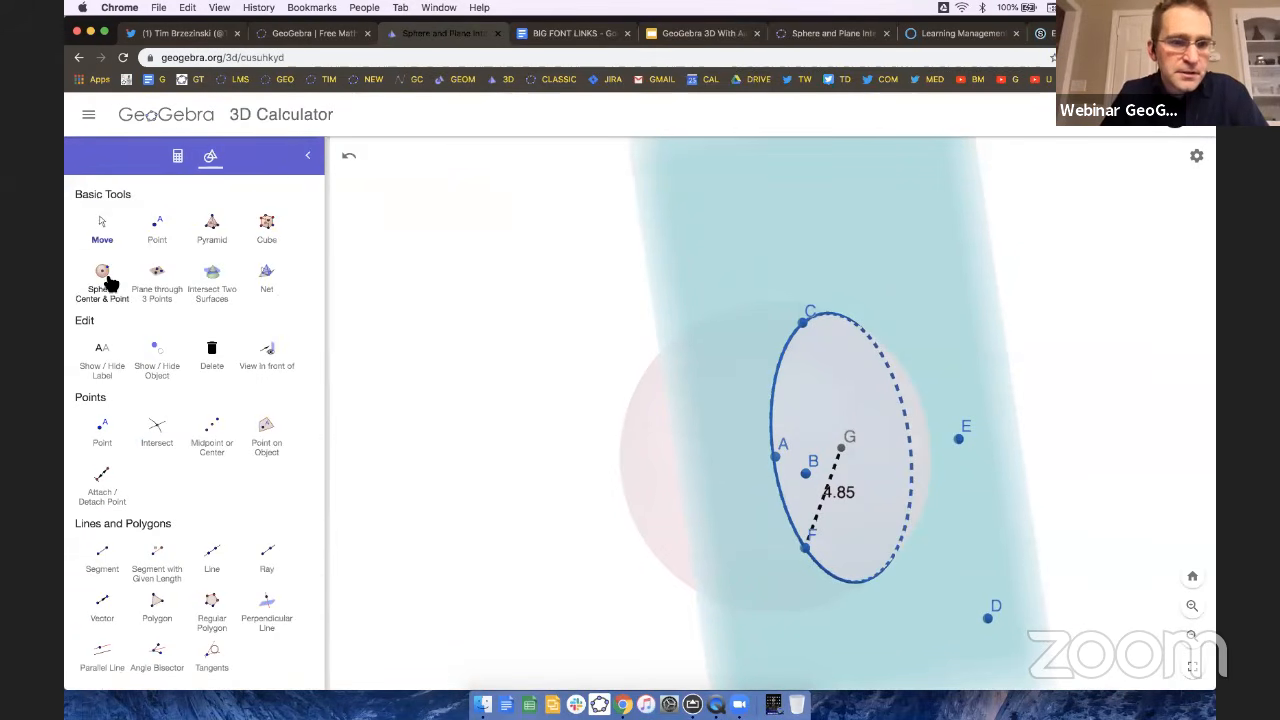
{"action": "left_click", "coordinate": [104, 280]}
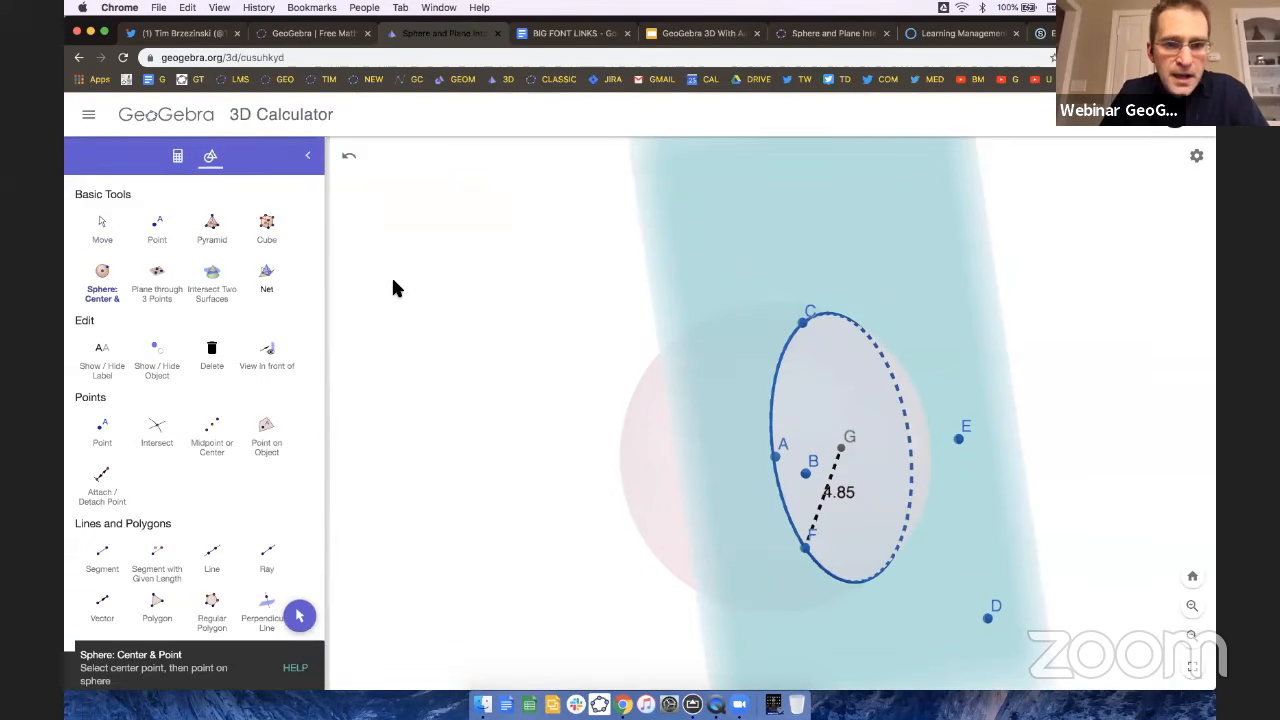
{"action": "left_click", "coordinate": [667, 475]}
{"action": "left_click", "coordinate": [618, 479]}
{"action": "left_click", "coordinate": [858, 411]}
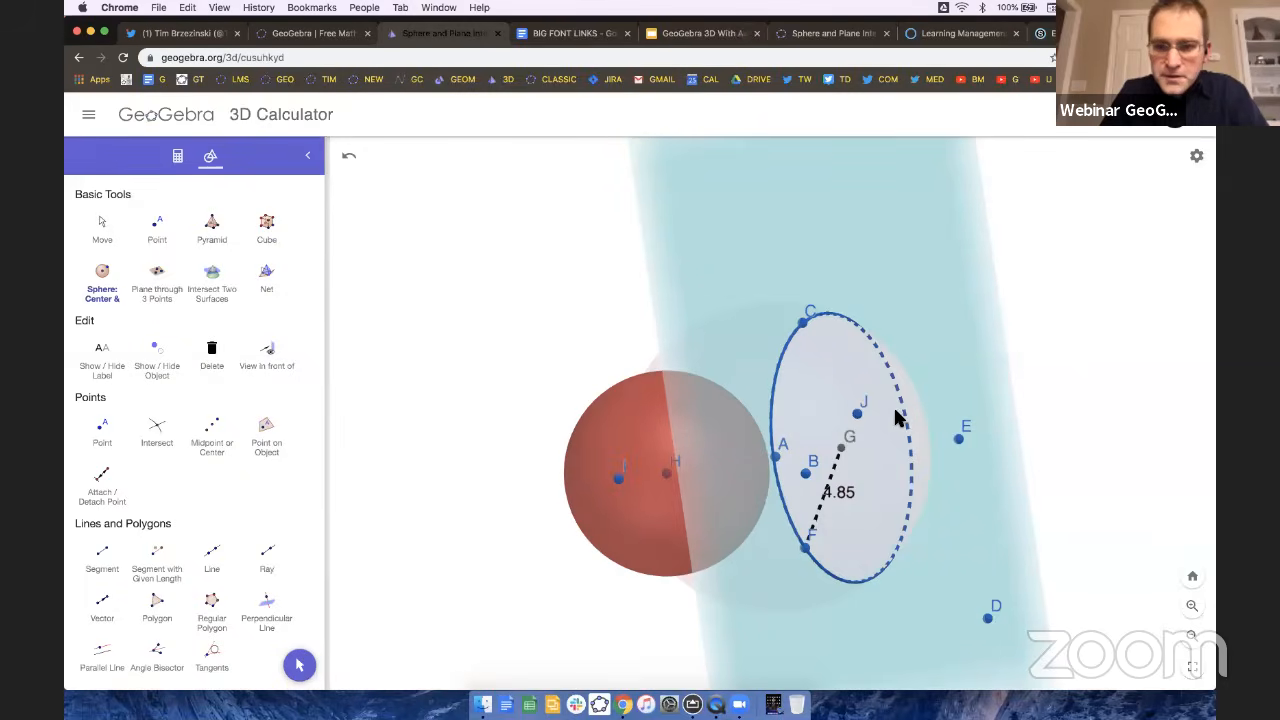
{"action": "left_click", "coordinate": [917, 412]}
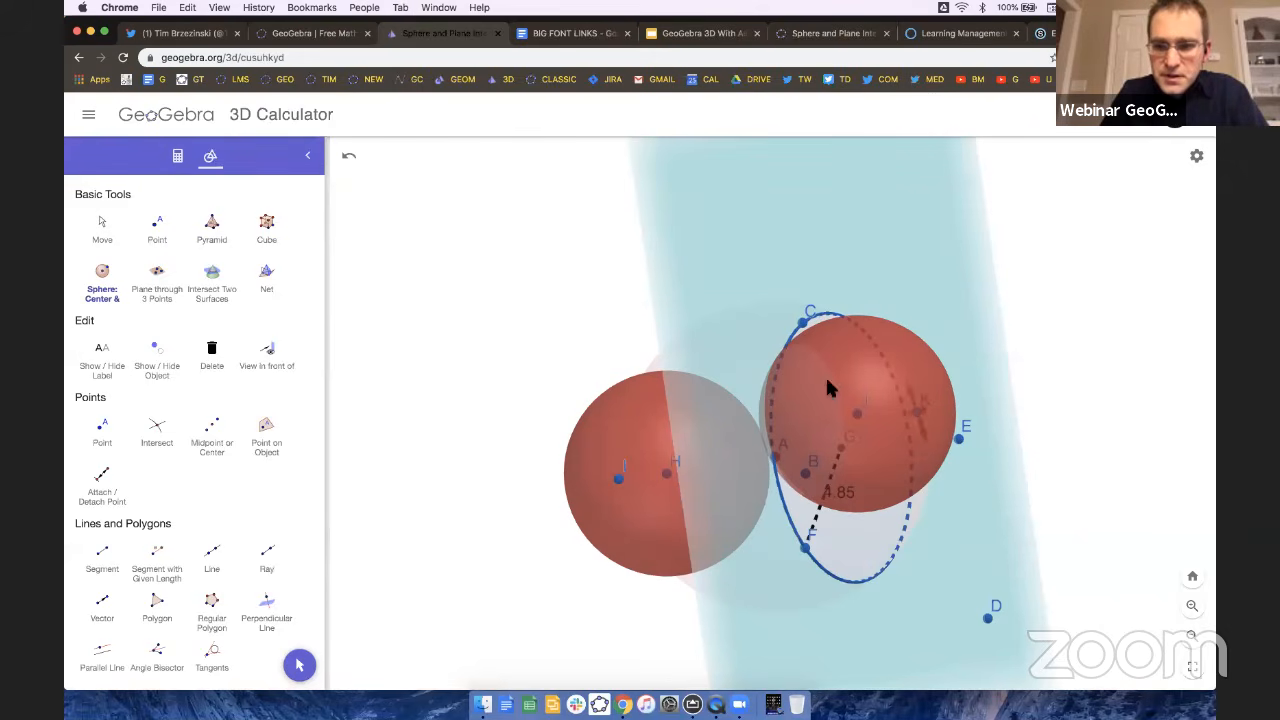
{"action": "left_click", "coordinate": [746, 347]}
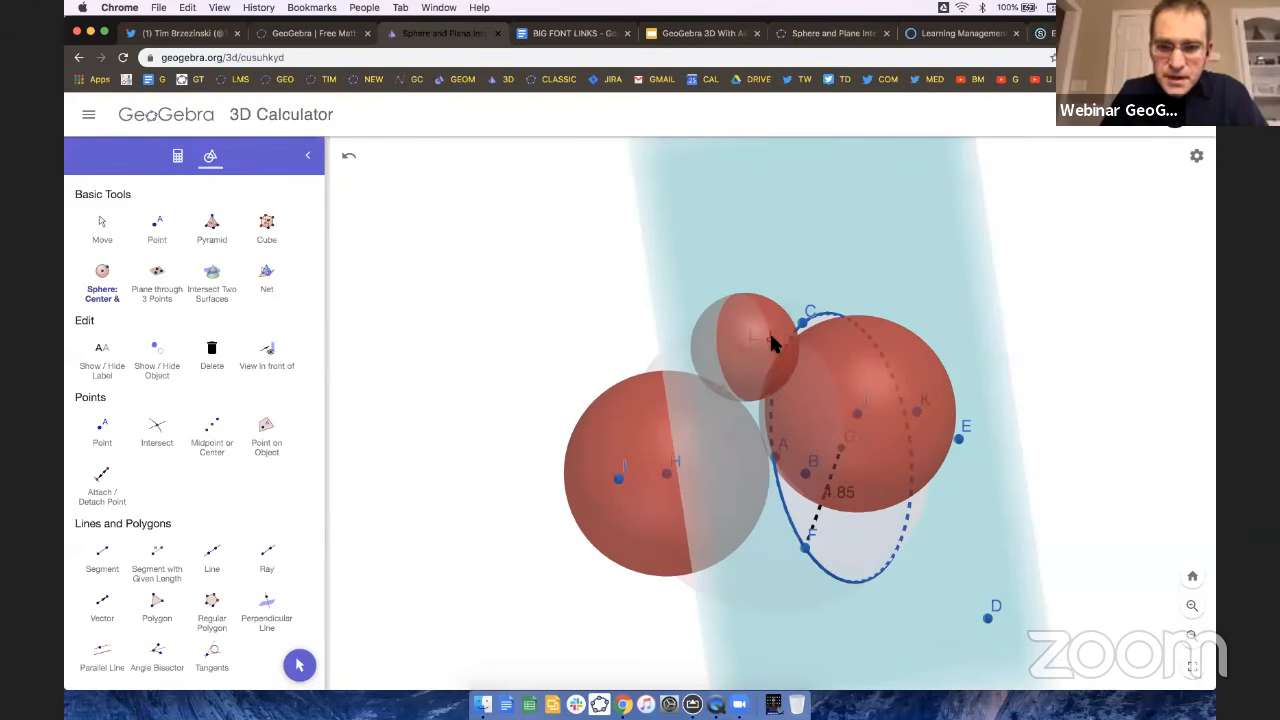
{"action": "left_click", "coordinate": [771, 339]}
{"action": "left_click", "coordinate": [295, 666]}
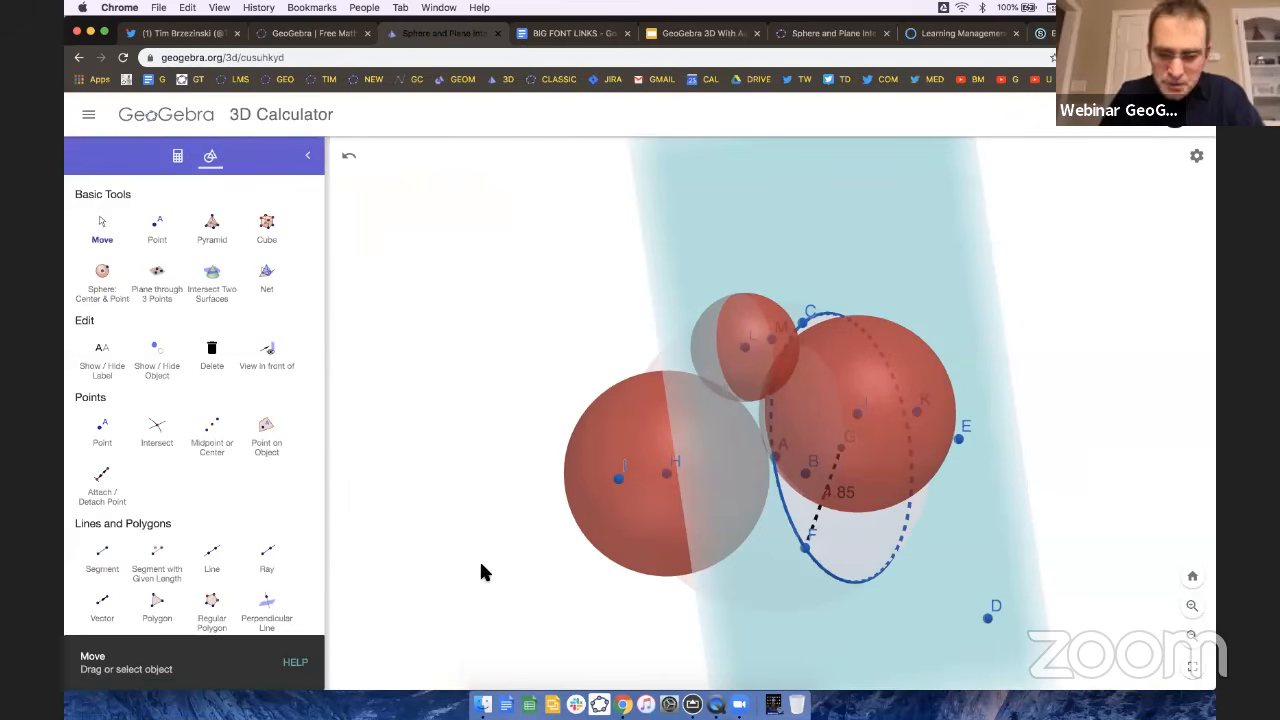
{"action": "mouse_move", "coordinate": [480, 545]}
{"action": "left_mouse_down"}
{"action": "mouse_move", "coordinate": [511, 550]}
{"action": "mouse_move", "coordinate": [483, 557]}
{"action": "left_mouse_up"}
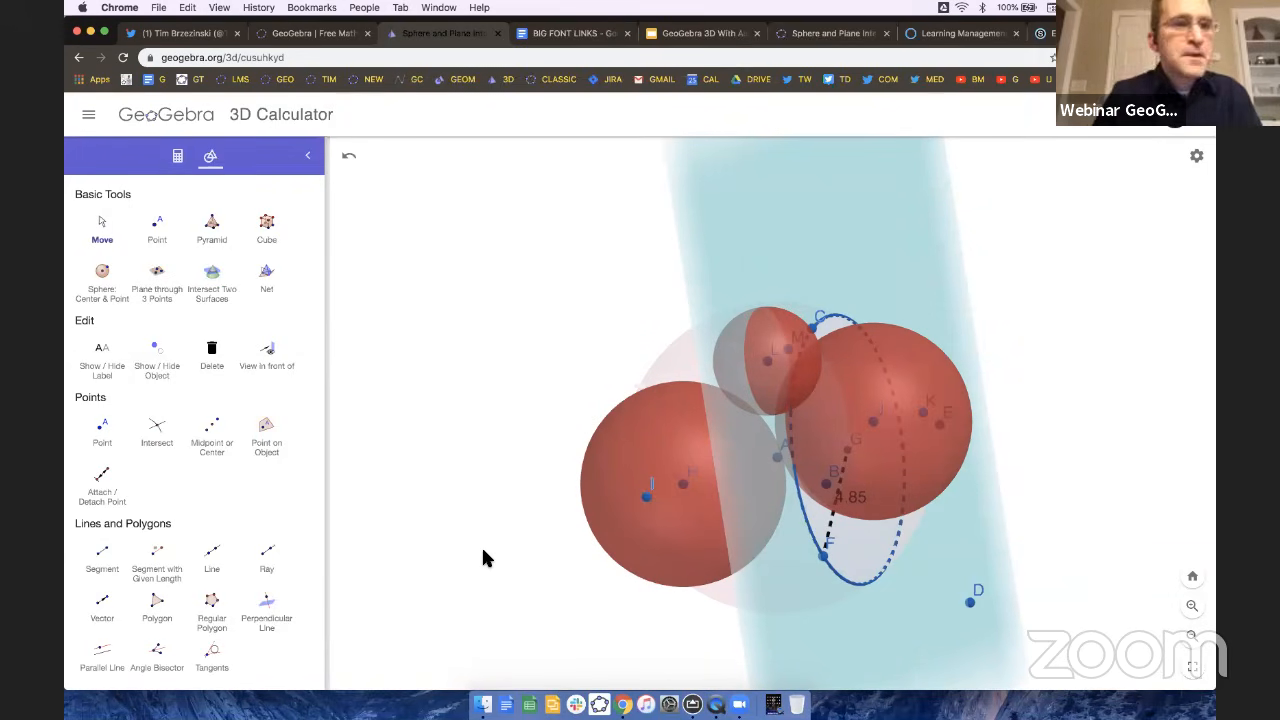
Save the construction as "Sphere and Plane Intersection 2" with Shared visibility and open the GeoGebra profile page.
{"action": "left_click", "coordinate": [88, 115]}
{"action": "left_click", "coordinate": [118, 238]}
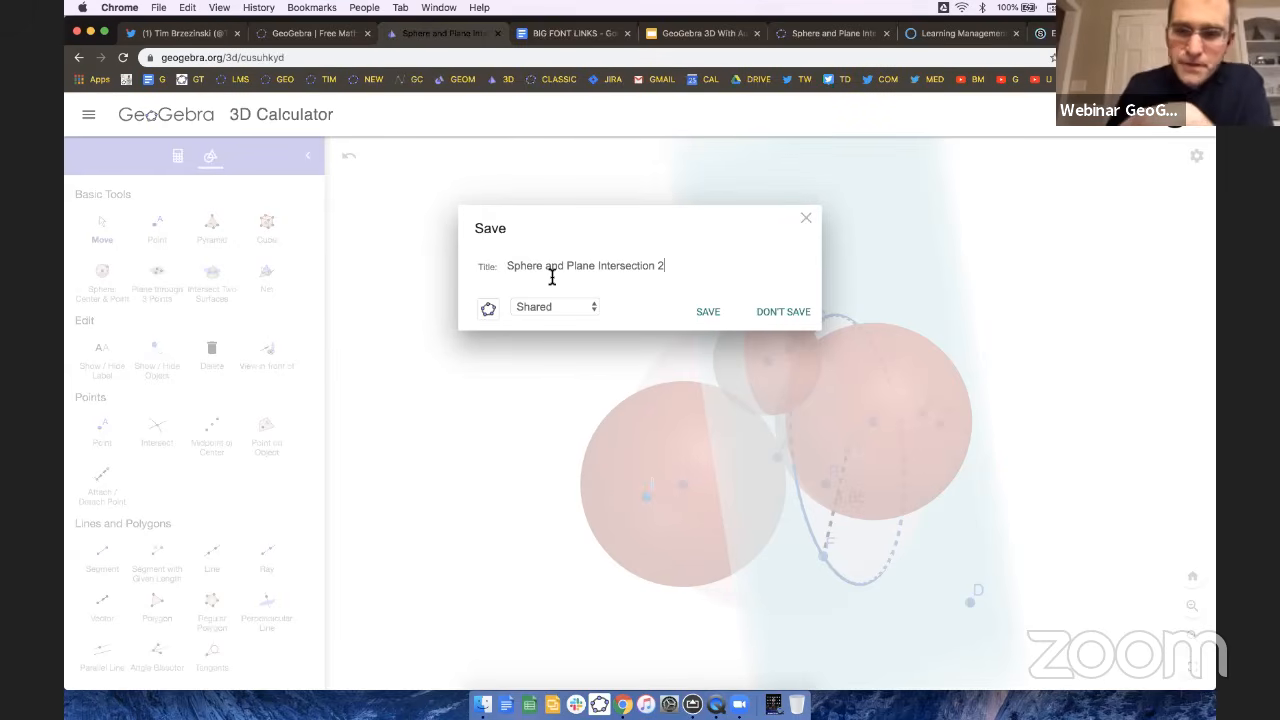
{"action": "left_click", "coordinate": [708, 313]}
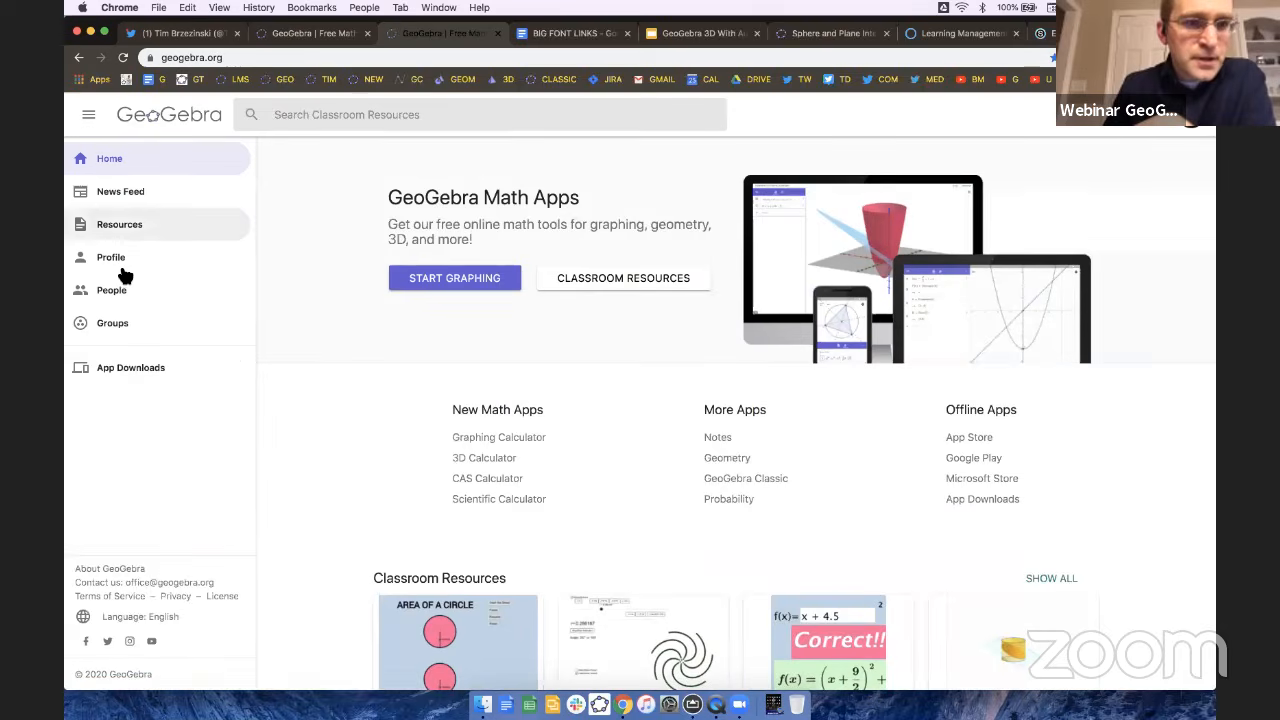
{"action": "left_click", "coordinate": [117, 260]}
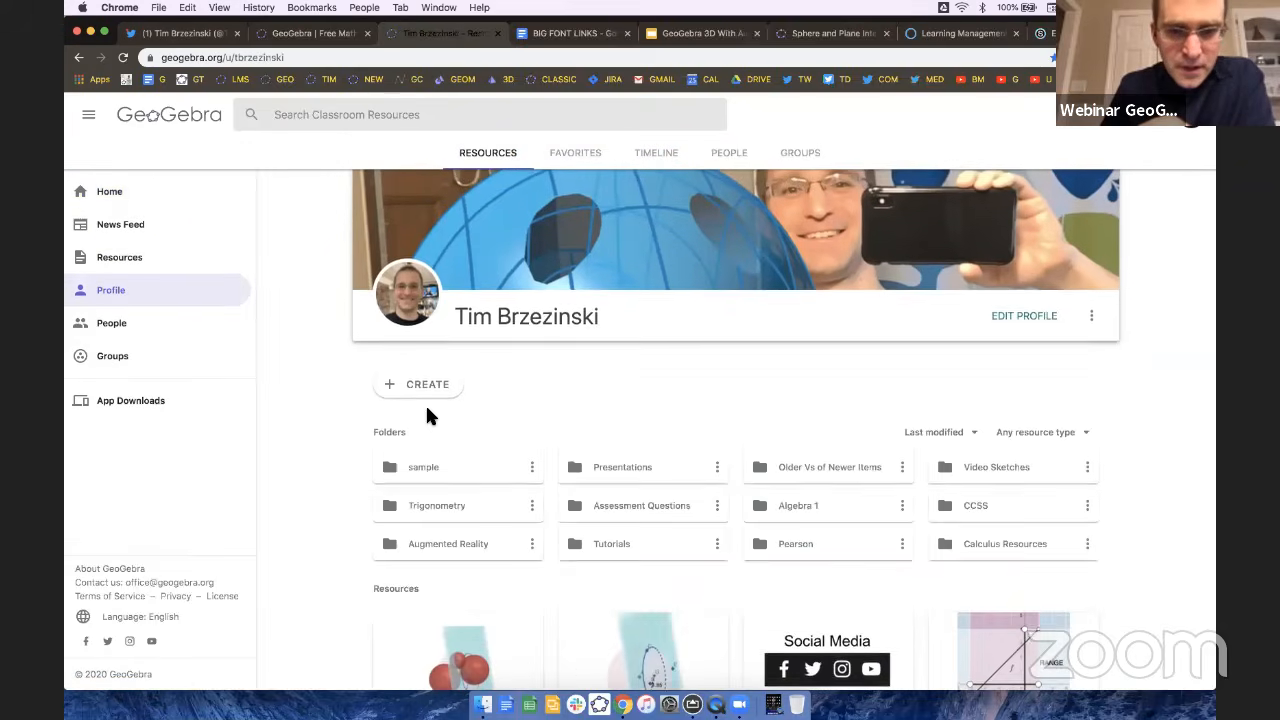
Open the "Sphere and Plane Intersection 2" activity from the profile in the 3D Calculator app and select its web address.
{"action": "scroll", "coordinate": [440, 425], "scroll_direction": "down", "scroll_amount": 5}
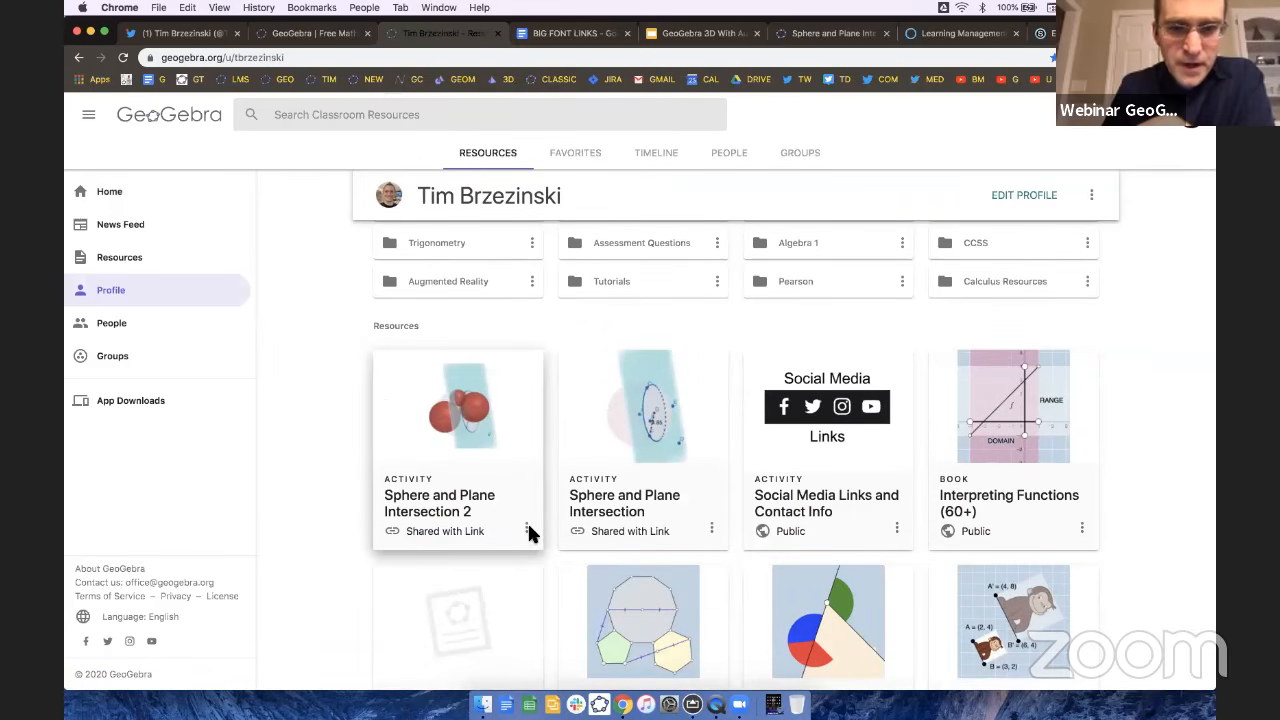
{"action": "left_click", "coordinate": [528, 533]}
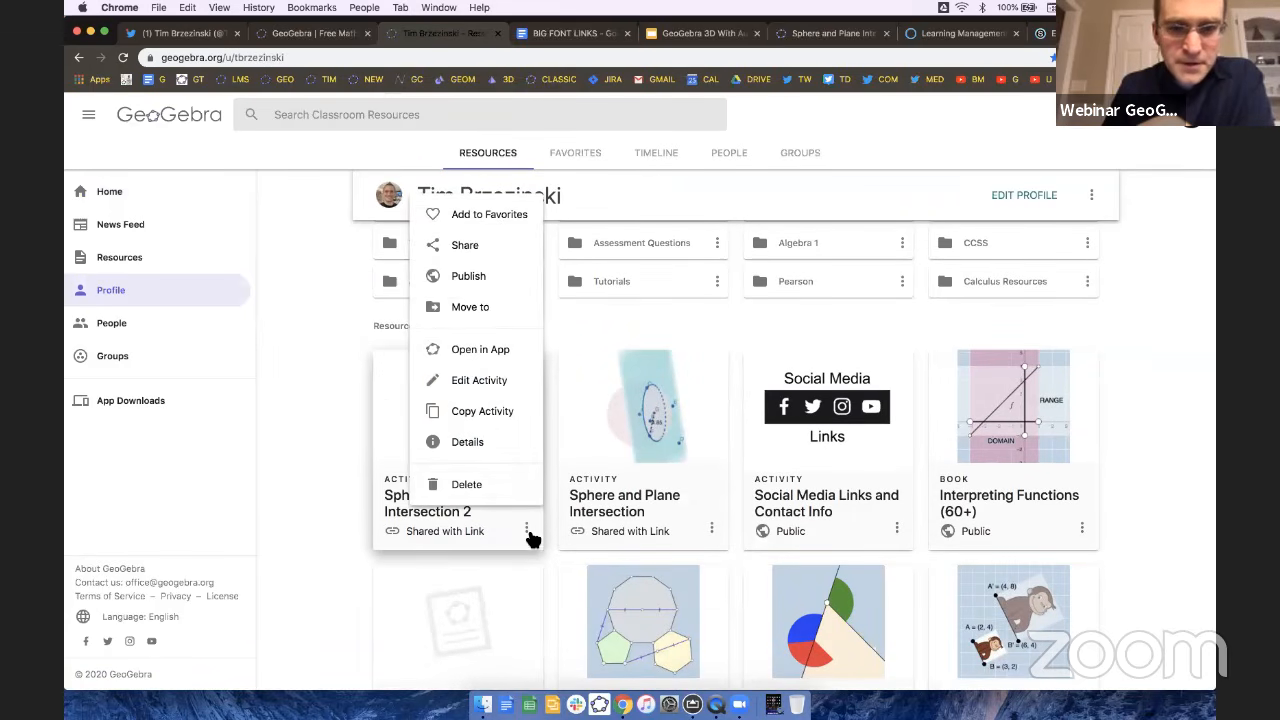
{"action": "left_click", "coordinate": [496, 355]}
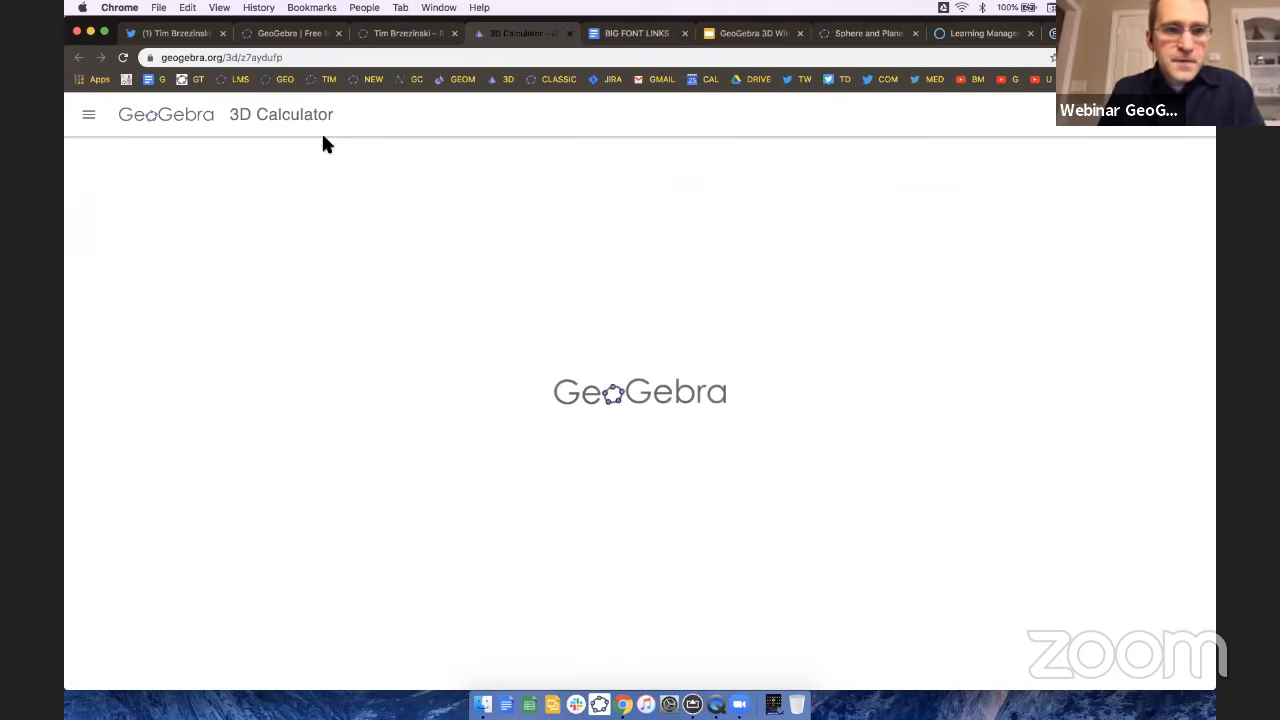
{"action": "left_click_drag", "start_coordinate": [287, 57], "coordinate": [153, 60]}
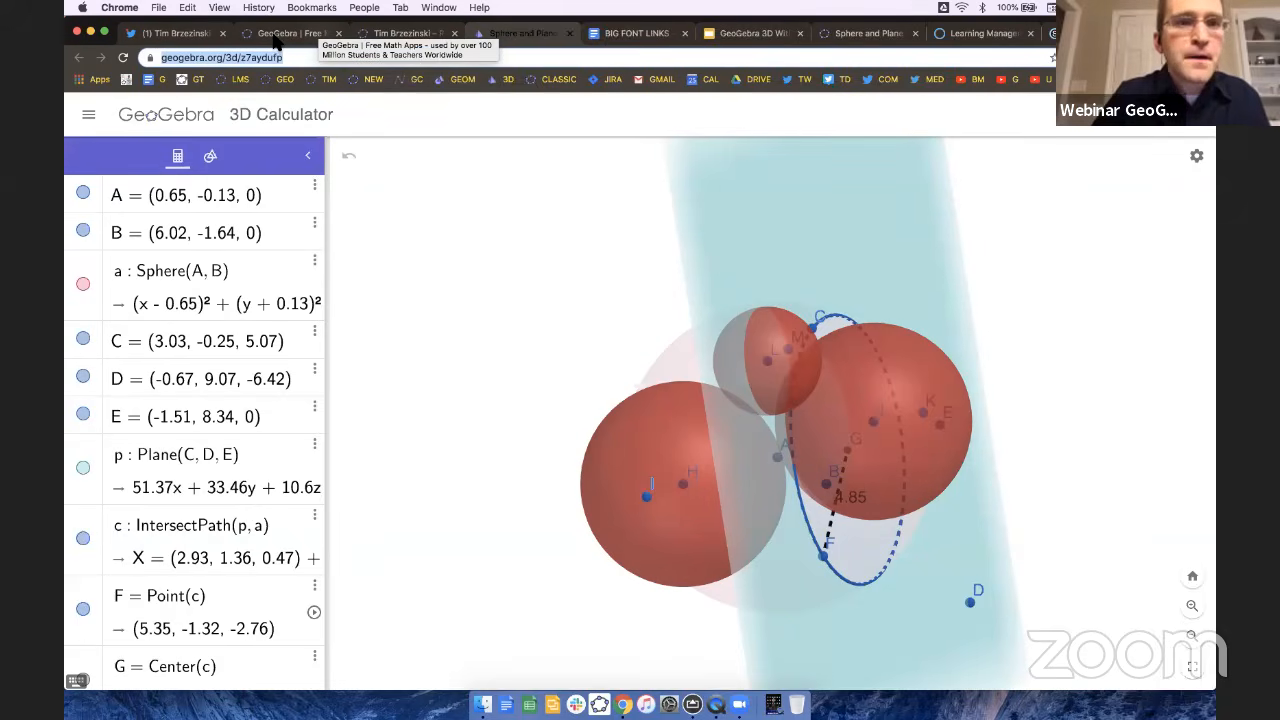
Open a blank 3D Calculator from the GeoGebra home page and hide the on-screen keyboard.
{"action": "left_click", "coordinate": [278, 40]}
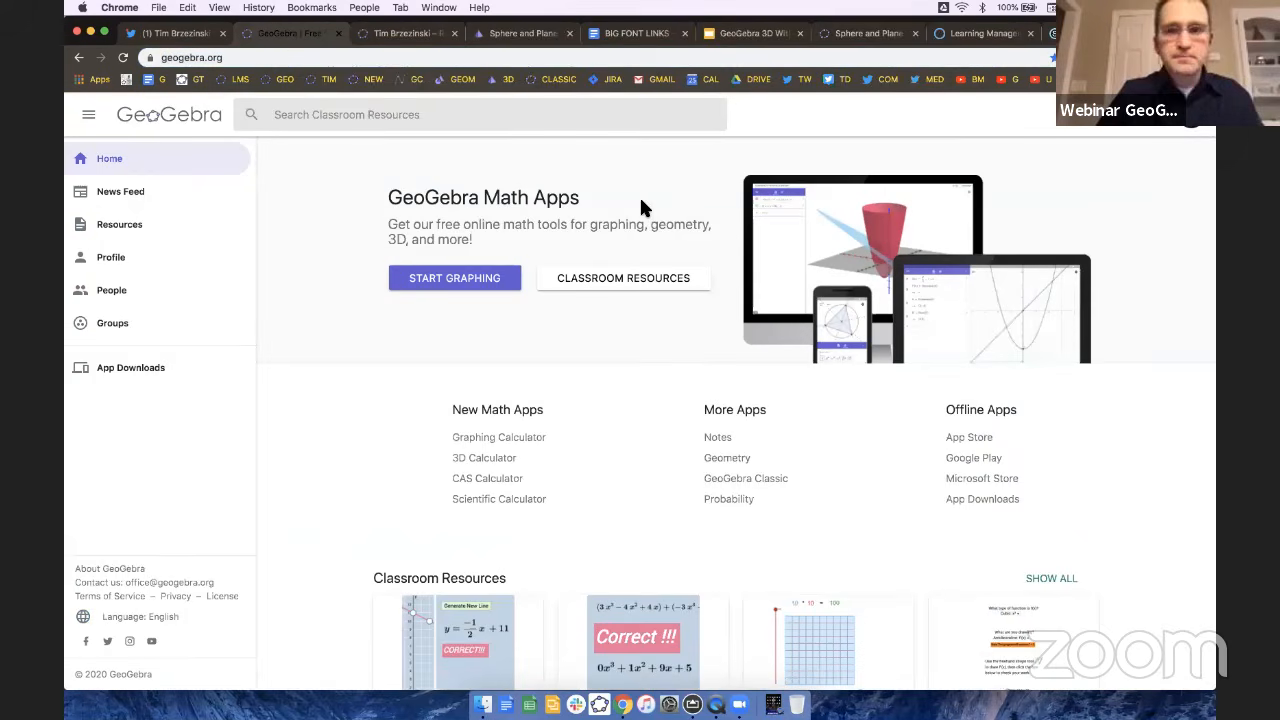
{"action": "left_click", "coordinate": [1131, 127]}
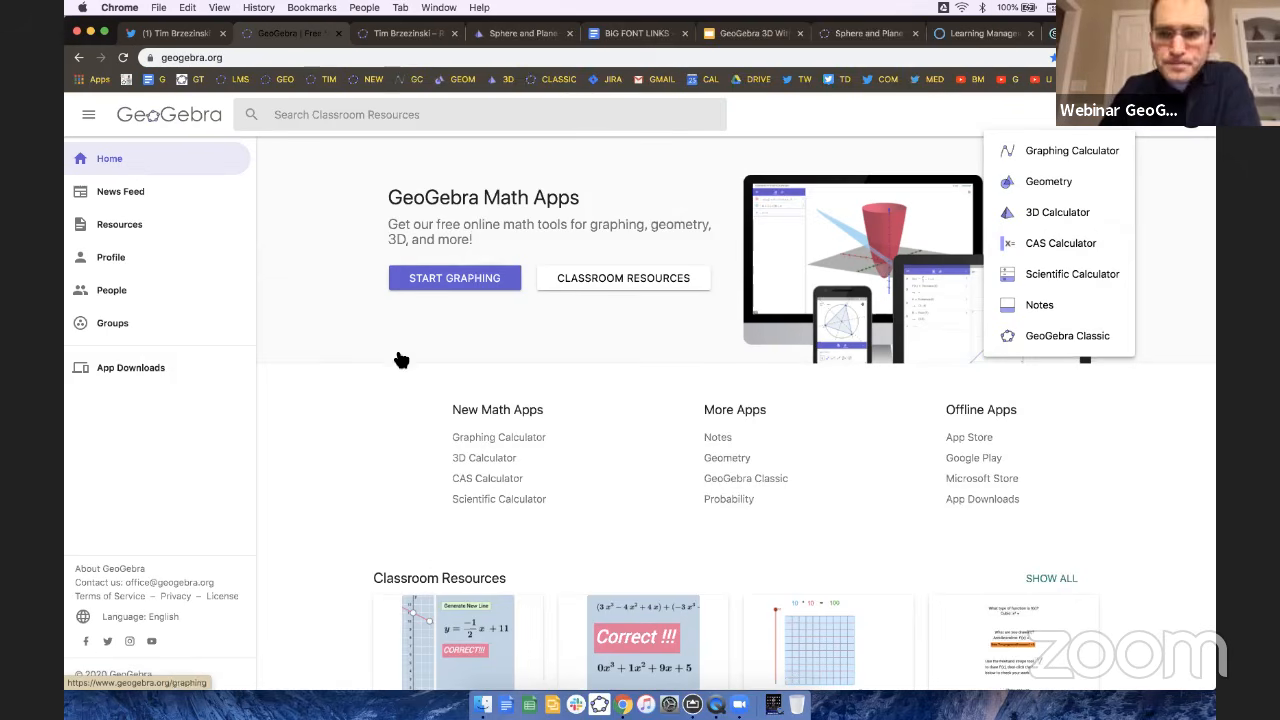
{"action": "left_click", "coordinate": [1060, 212]}
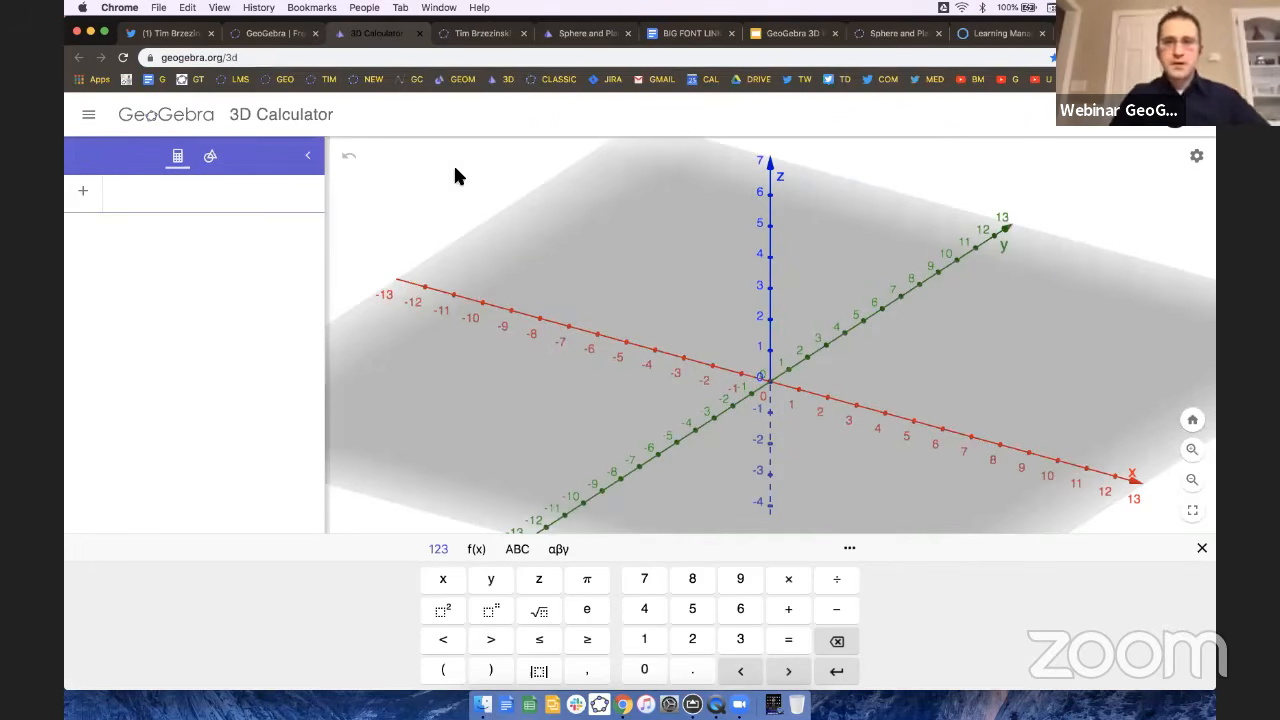
{"action": "left_click", "coordinate": [1203, 551]}
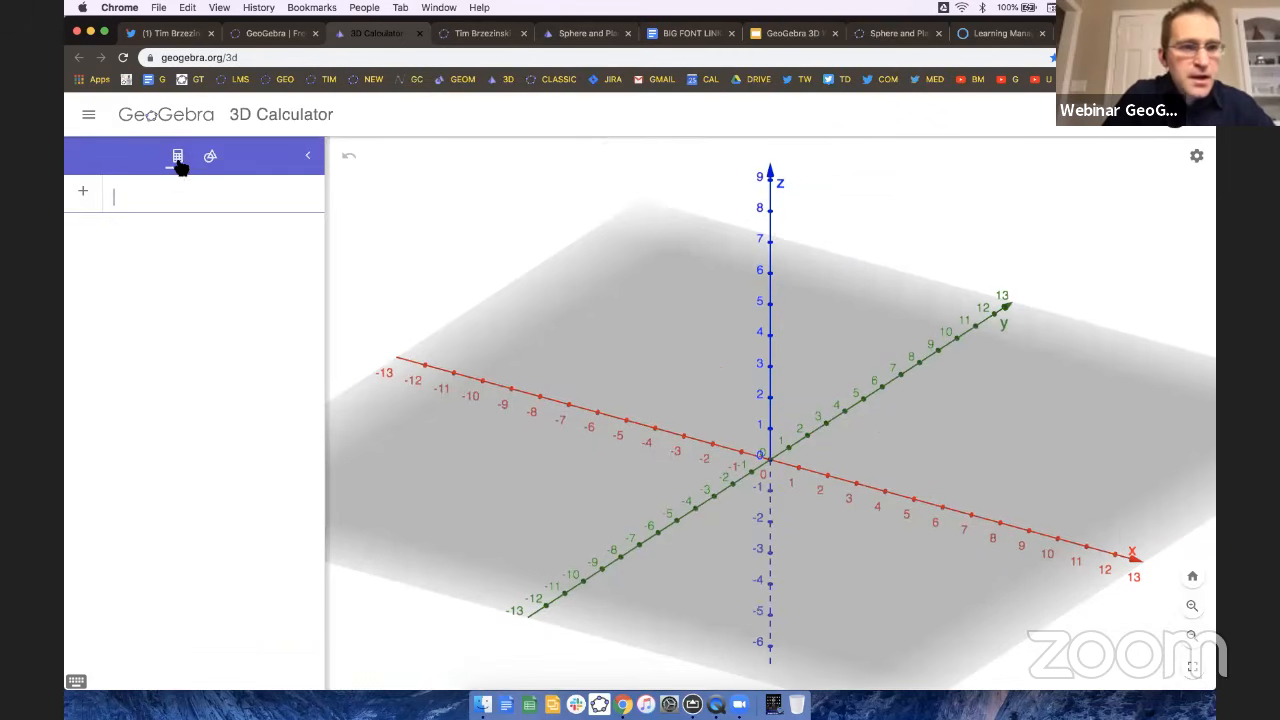
Create a sphere with the Sphere: Center & Radius tool, centred at the origin with radius 5.
{"action": "left_click", "coordinate": [211, 157]}
{"action": "left_click", "coordinate": [108, 332]}
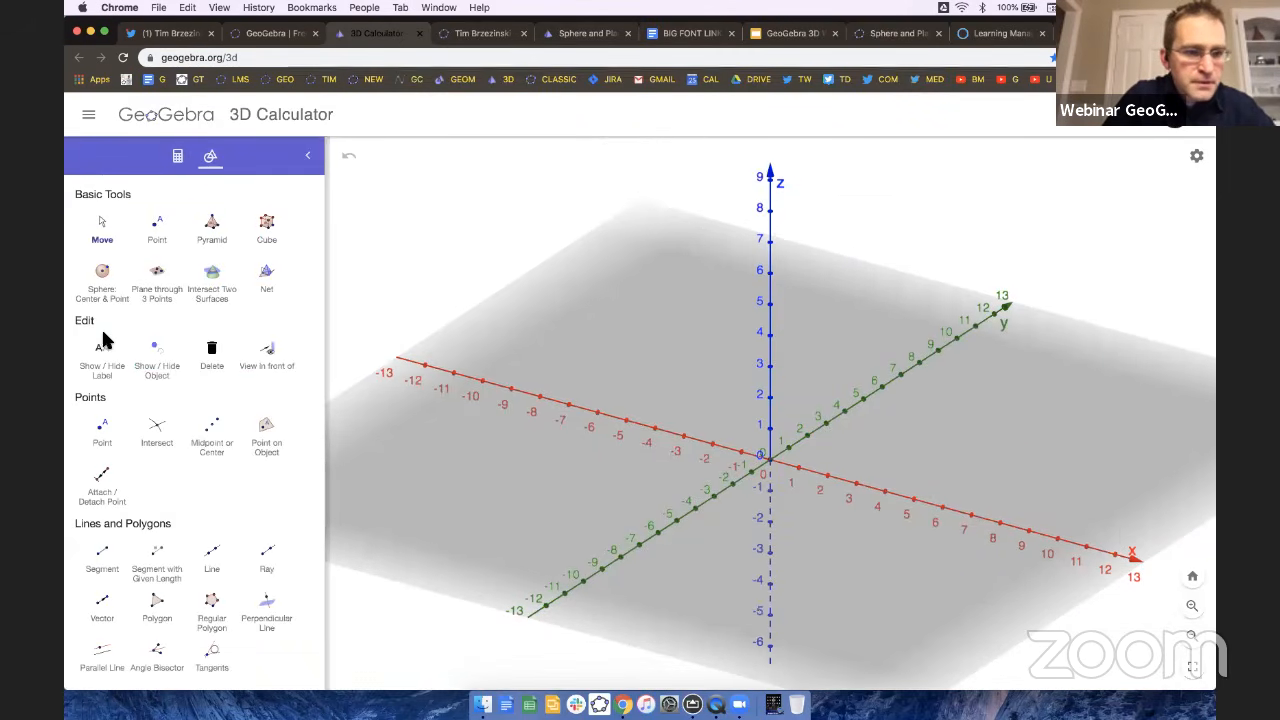
{"action": "scroll", "coordinate": [120, 400], "scroll_direction": "down", "scroll_amount": 3}
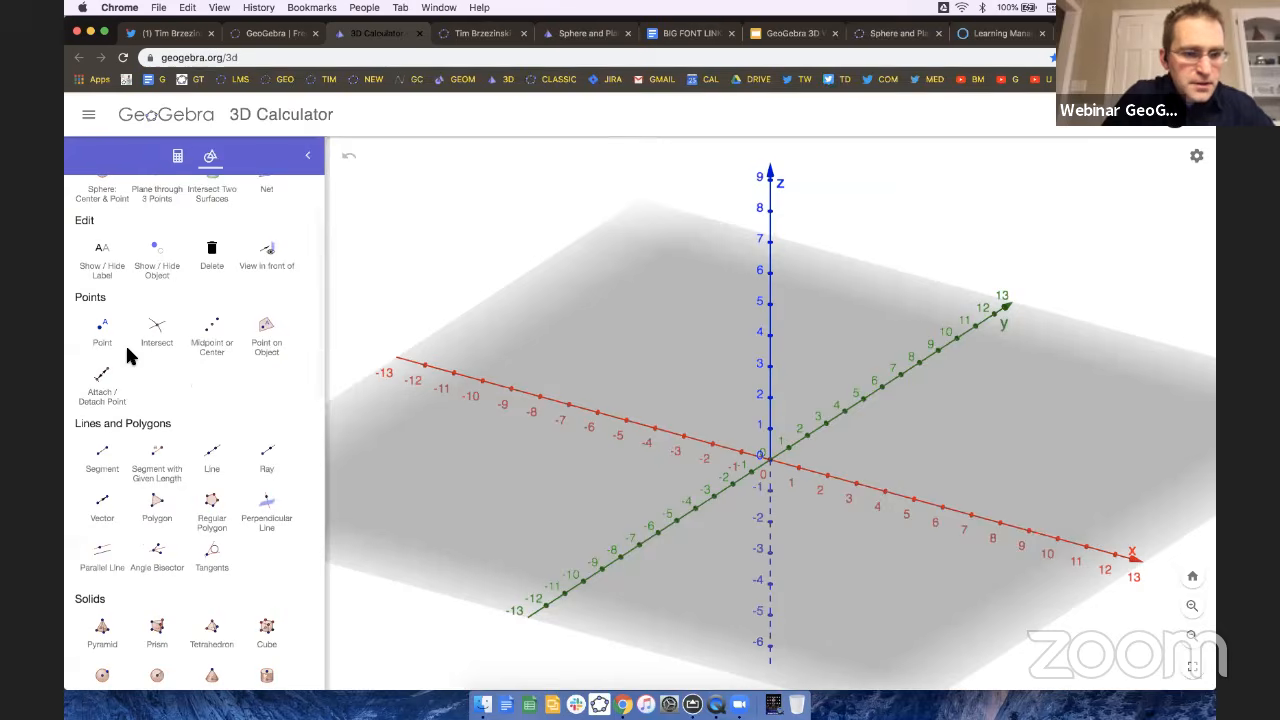
{"action": "scroll", "coordinate": [125, 380], "scroll_direction": "down", "scroll_amount": 5}
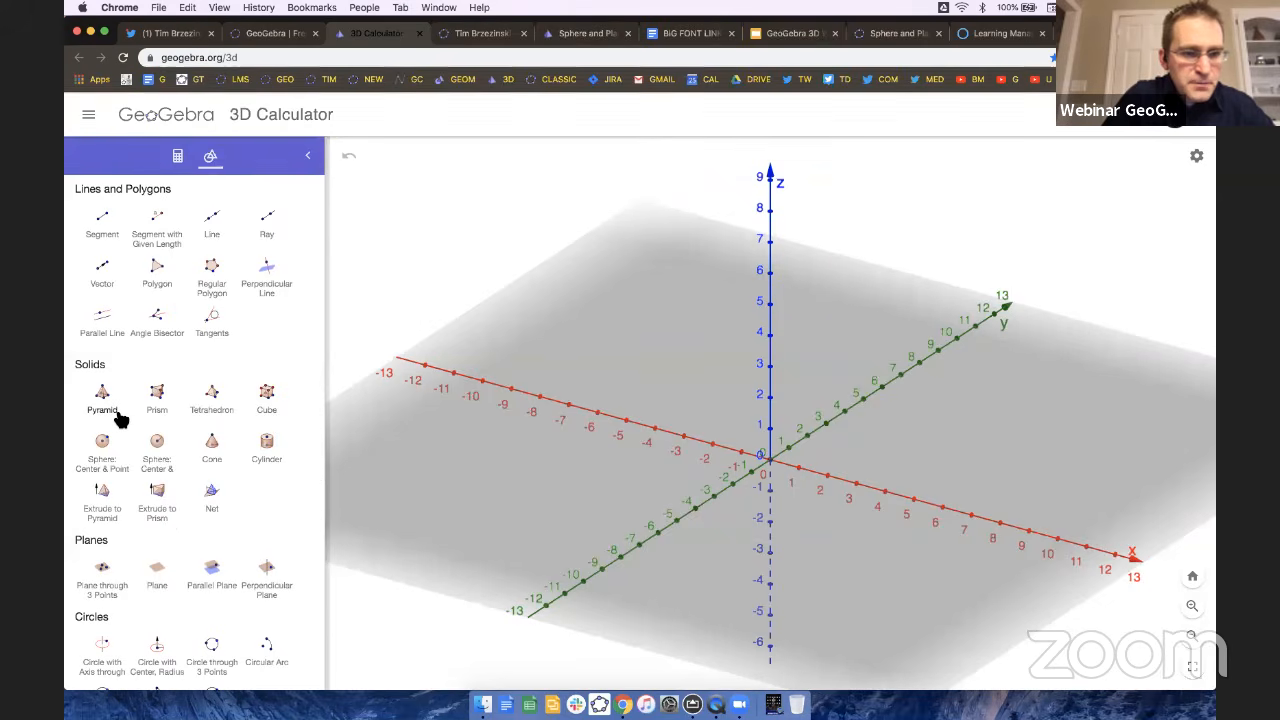
{"action": "scroll", "coordinate": [120, 419], "scroll_direction": "up", "scroll_amount": 5, "text": "ctrl"}
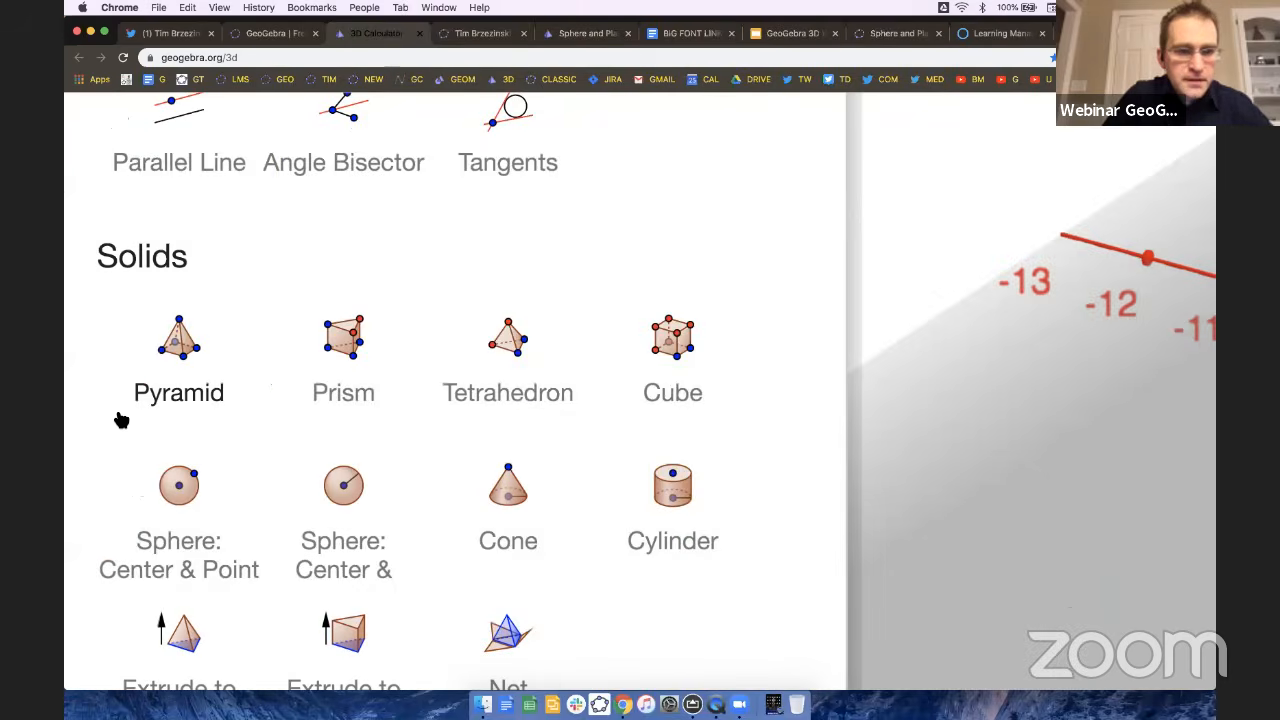
{"action": "scroll", "coordinate": [120, 419], "scroll_direction": "down", "scroll_amount": 1}
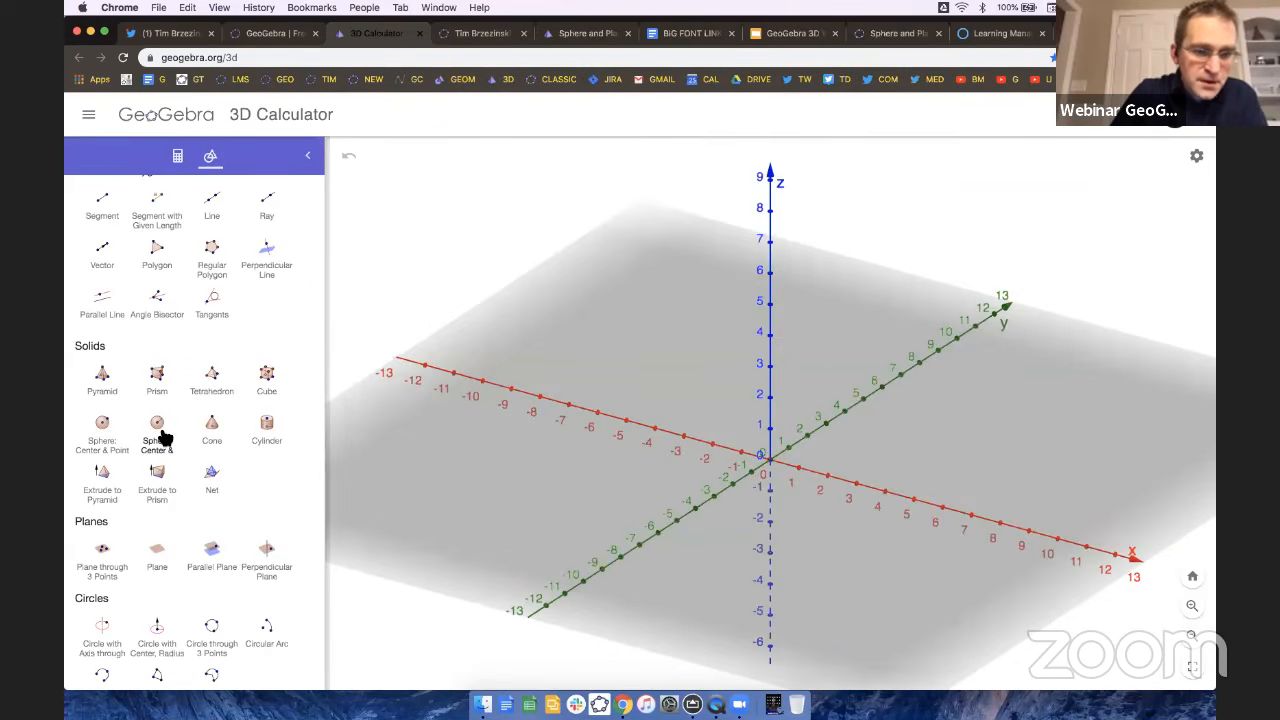
{"action": "left_click", "coordinate": [160, 430]}
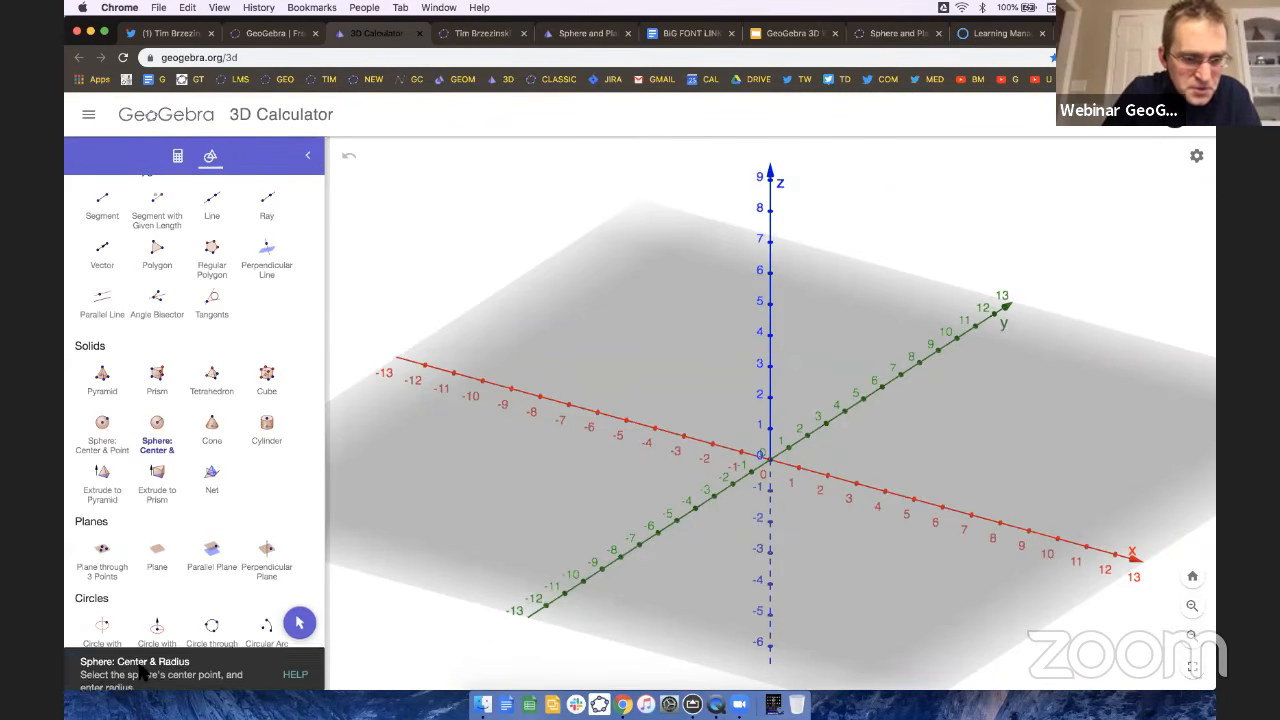
{"action": "left_click", "coordinate": [158, 432]}
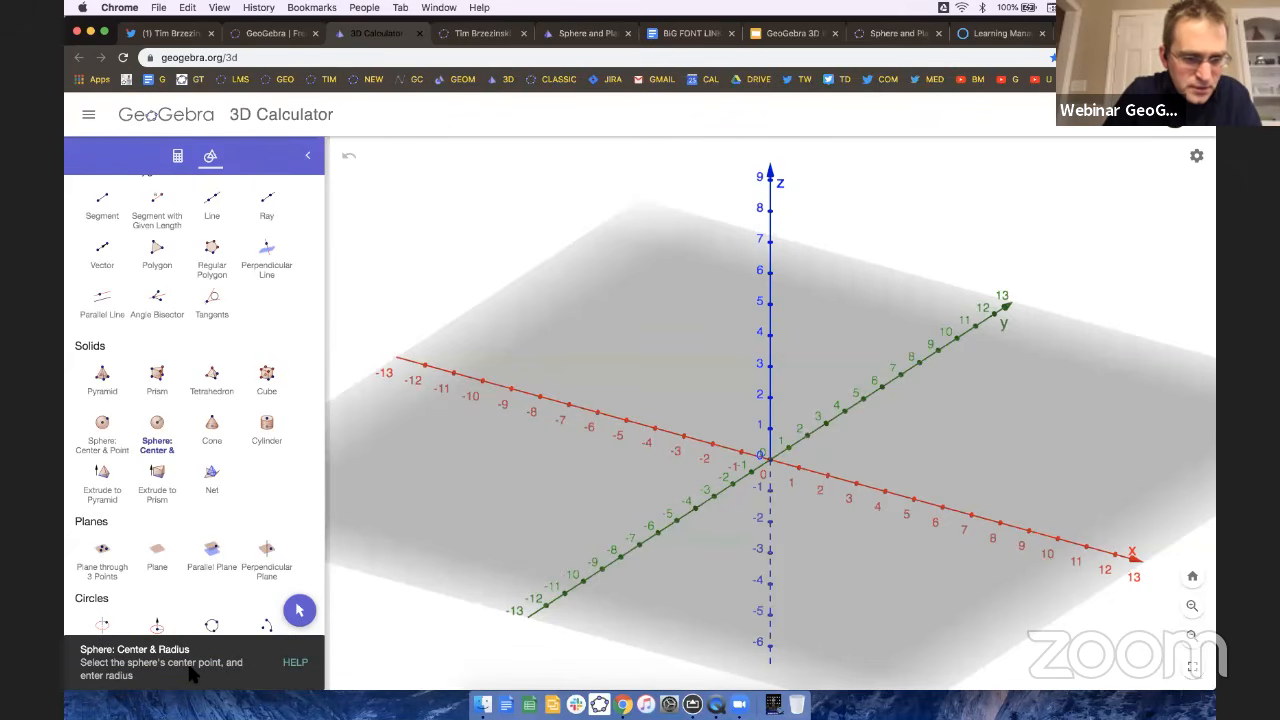
{"action": "left_click", "coordinate": [768, 457]}
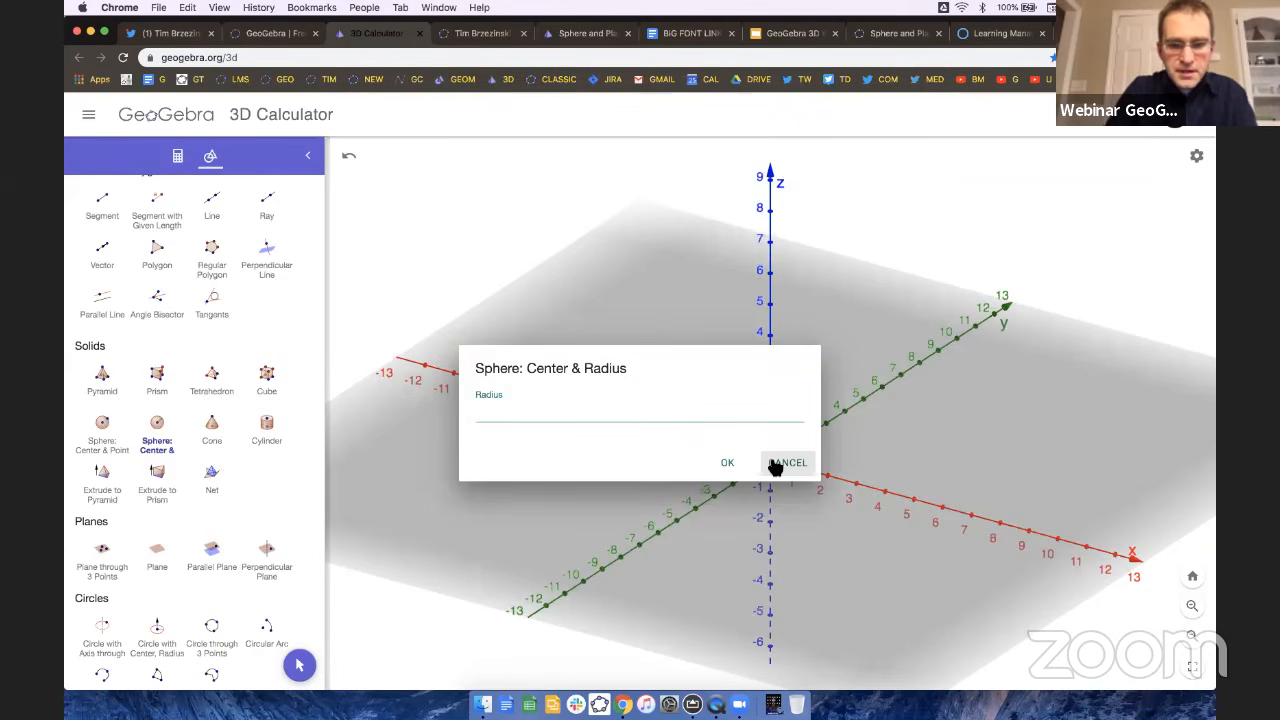
{"action": "left_click", "coordinate": [778, 463]}
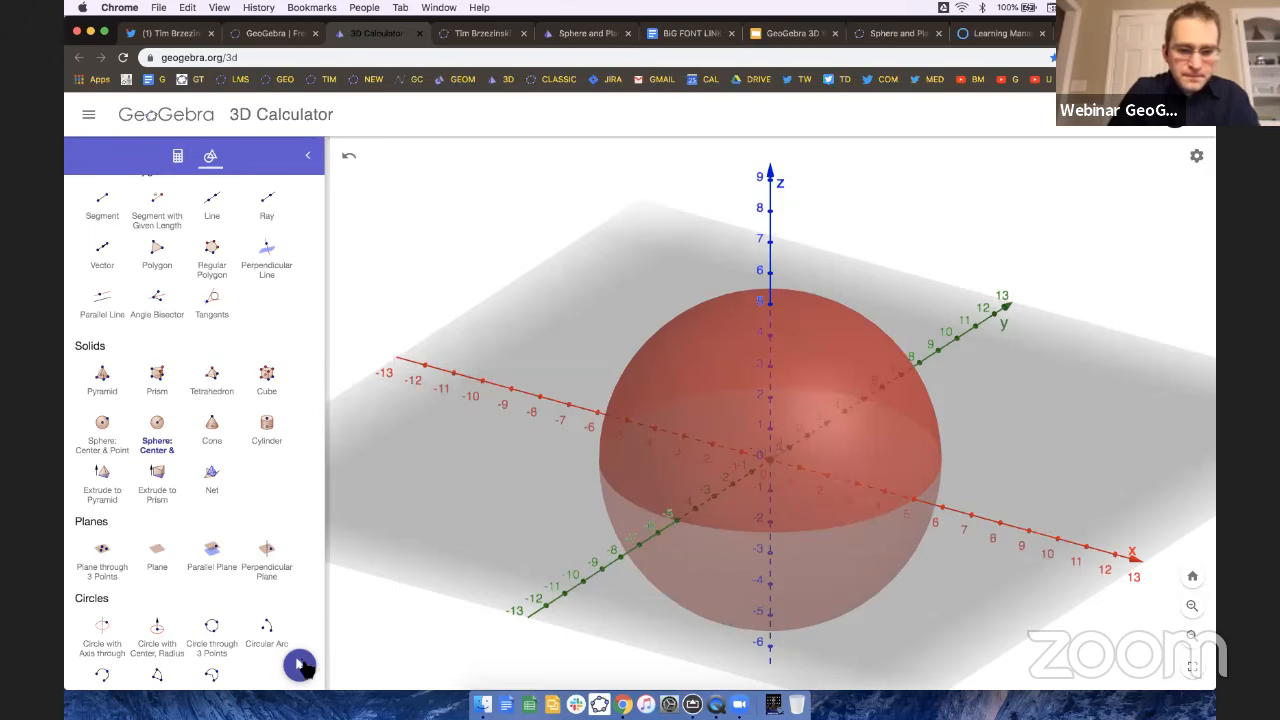
{"action": "left_click", "coordinate": [299, 666]}
View the sphere from different angles and delete it, keeping its centre point at the origin.
{"action": "left_click_drag", "start_coordinate": [579, 583], "coordinate": [571, 582]}
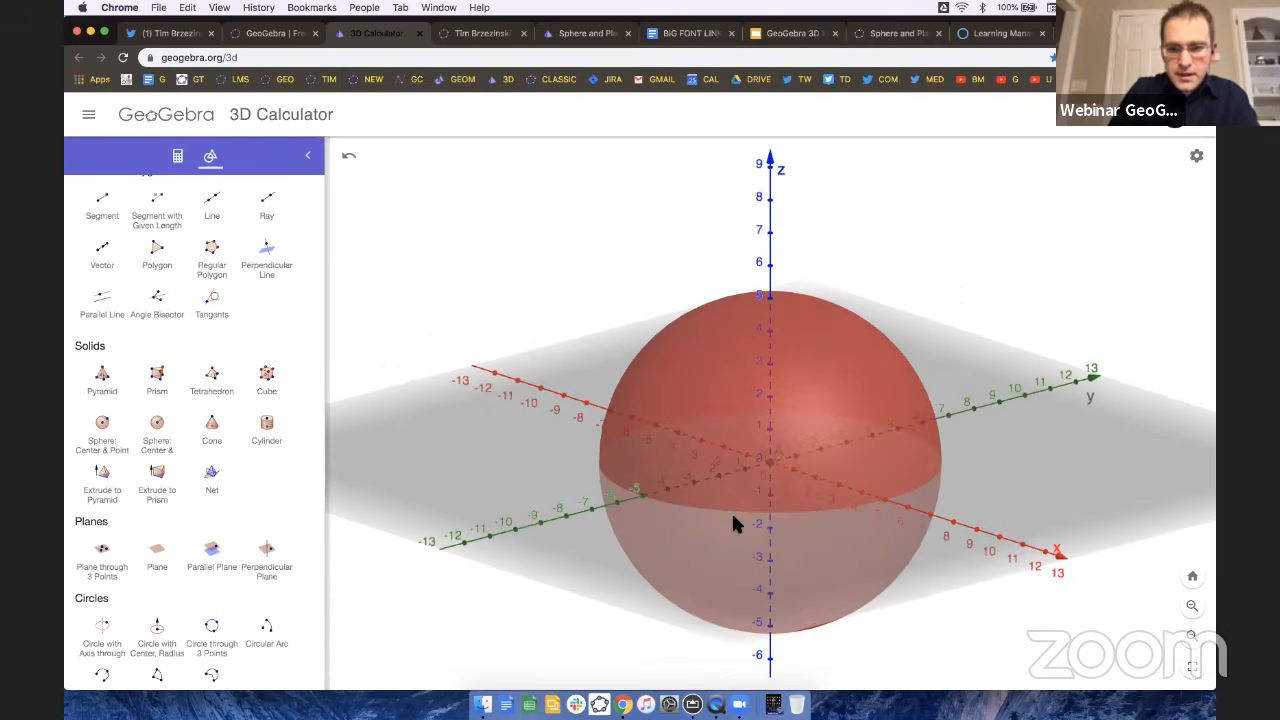
{"action": "left_click", "coordinate": [771, 462]}
{"action": "mouse_move", "coordinate": [640, 540]}
{"action": "left_mouse_down"}
{"action": "mouse_move", "coordinate": [677, 543]}
{"action": "mouse_move", "coordinate": [663, 543]}
{"action": "left_mouse_up"}
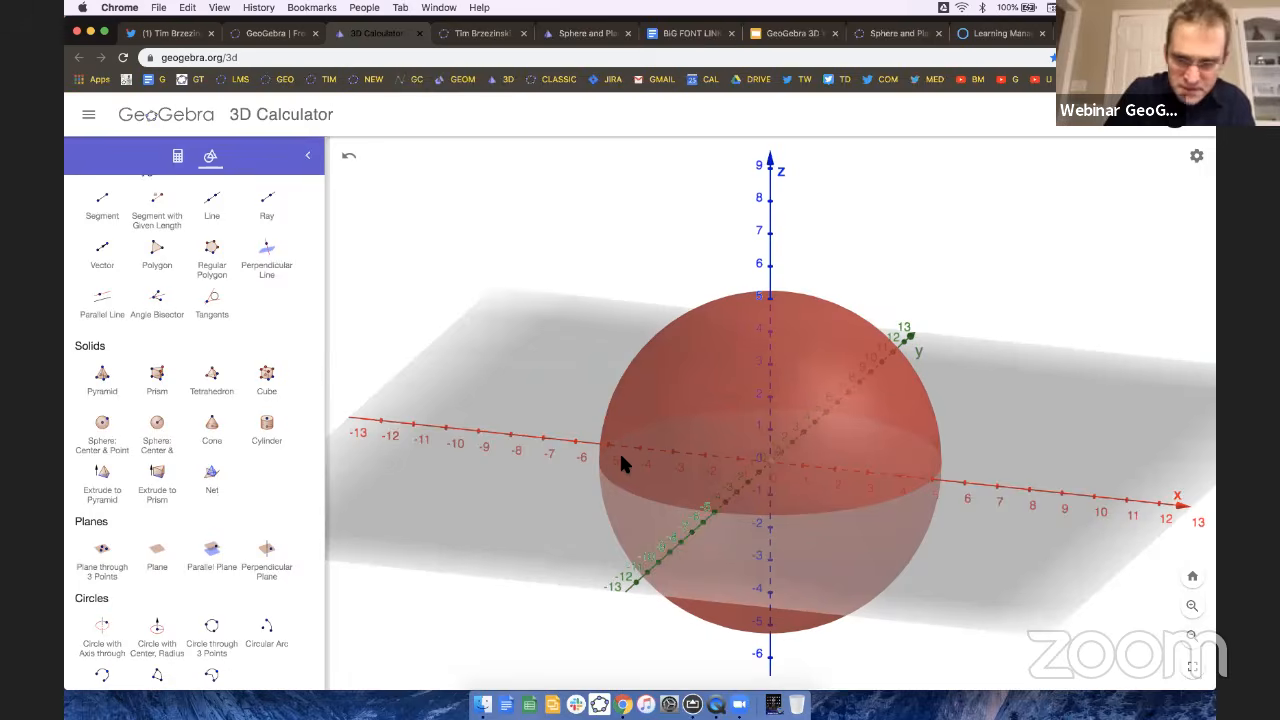
{"action": "left_click_drag", "start_coordinate": [568, 477], "coordinate": [561, 477]}
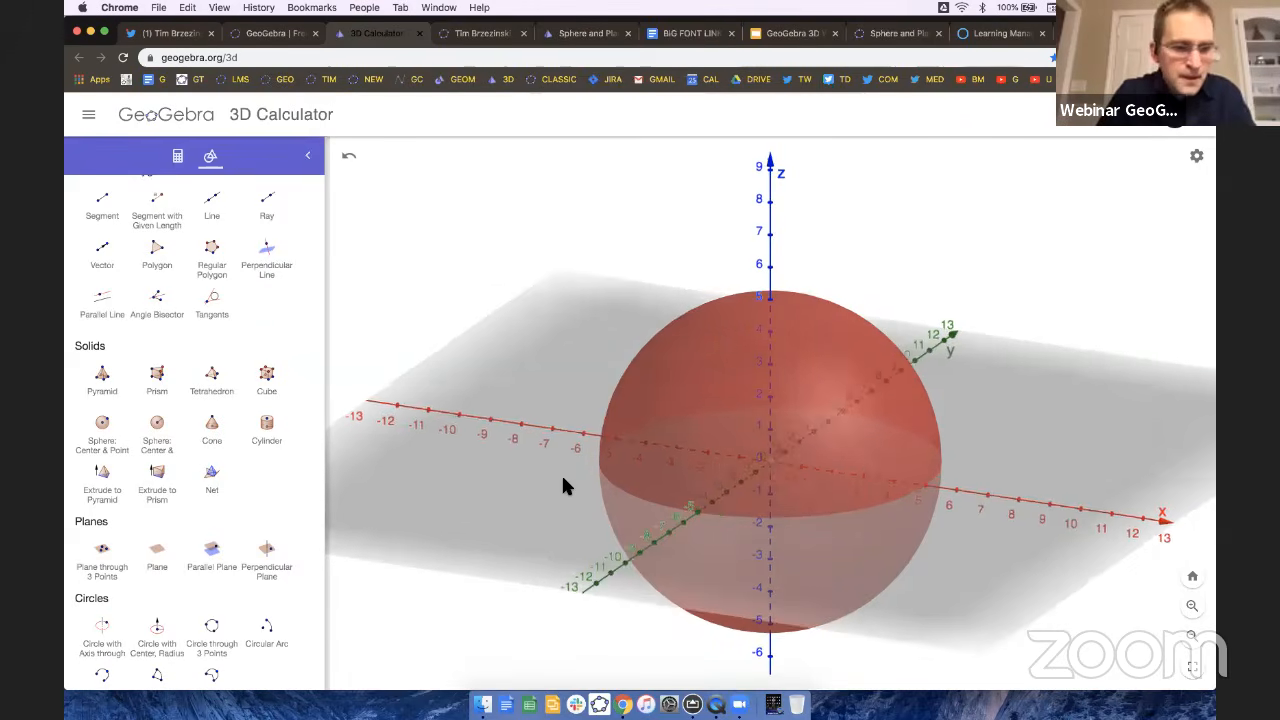
{"action": "left_click", "coordinate": [714, 389]}
{"action": "key", "text": "Delete"}
{"action": "mouse_move", "coordinate": [525, 381]}
{"action": "left_mouse_down"}
{"action": "mouse_move", "coordinate": [539, 387]}
{"action": "mouse_move", "coordinate": [525, 388]}
{"action": "left_mouse_up"}
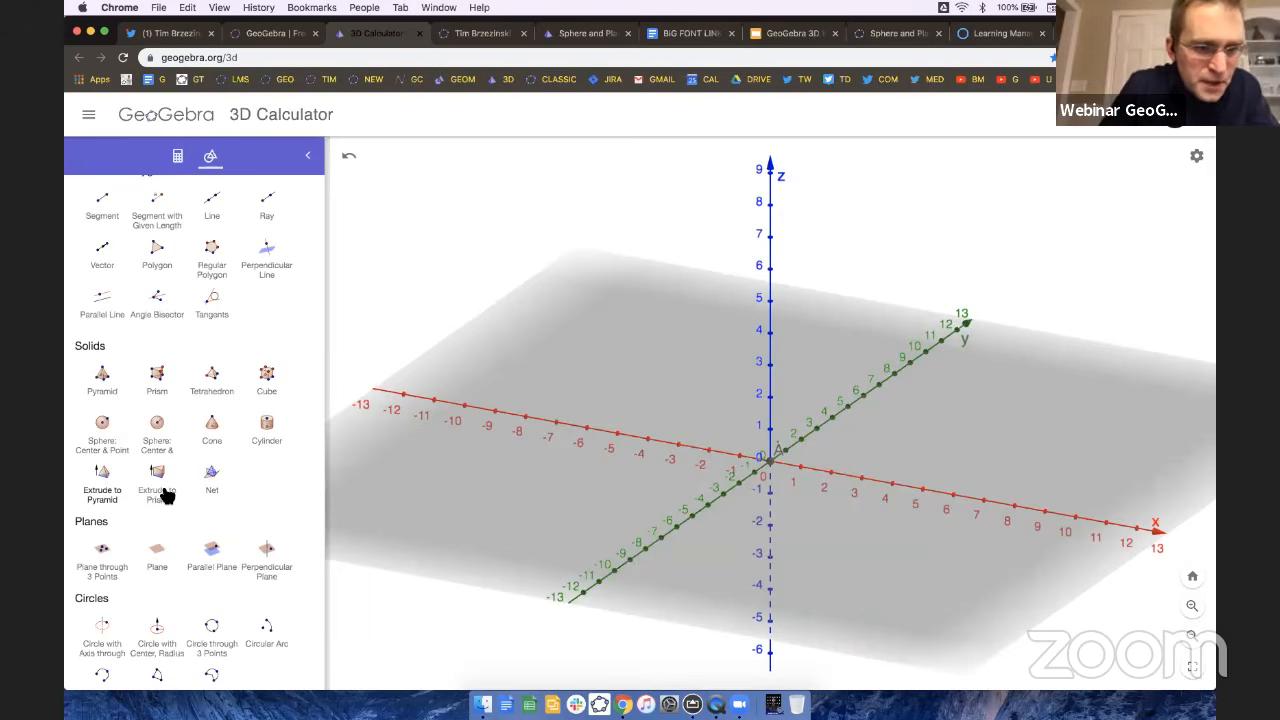
Build a tetrahedron from the origin and the point (4, 0, 0) on the x-axis.
{"action": "left_click", "coordinate": [215, 385]}
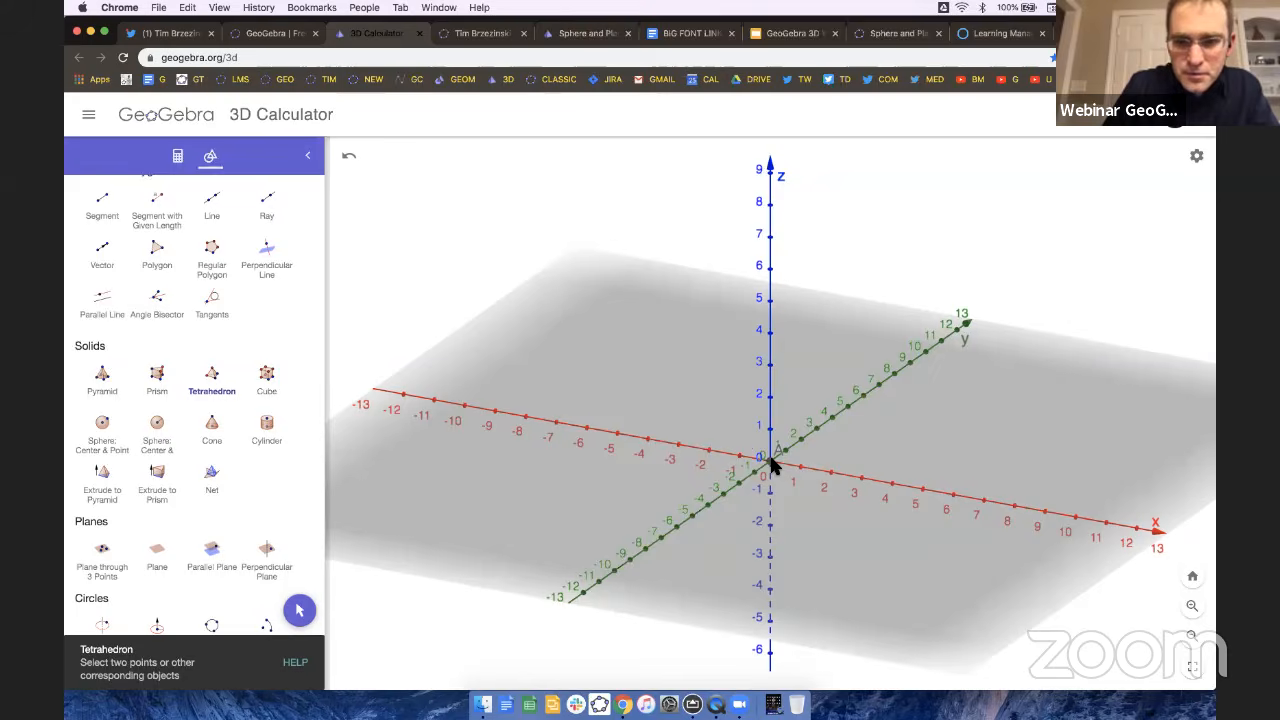
{"action": "left_click", "coordinate": [891, 481]}
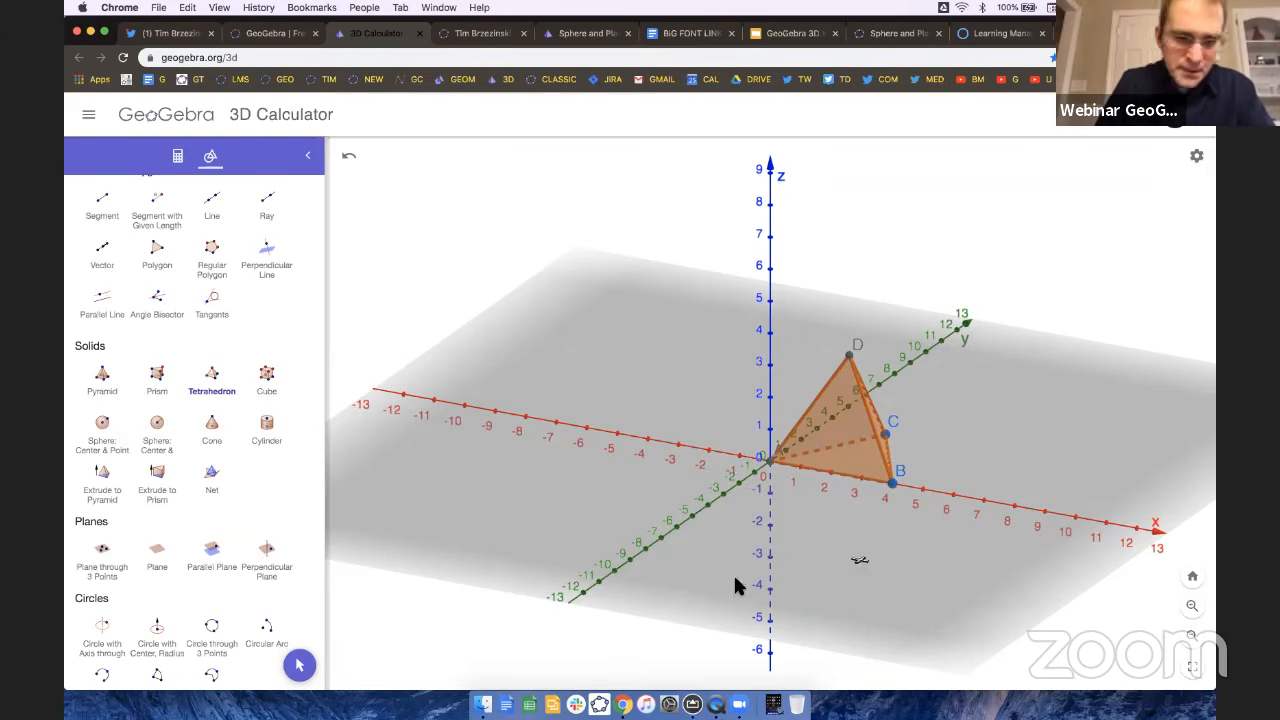
{"action": "left_click", "coordinate": [299, 665]}
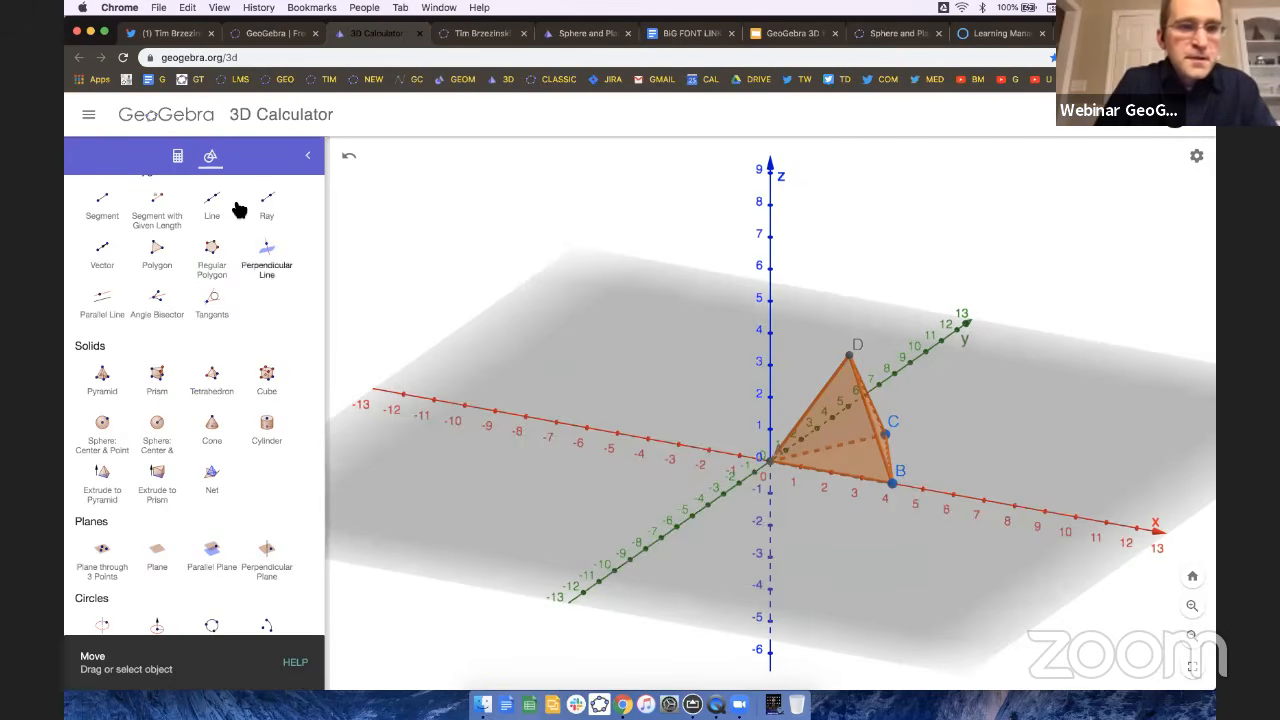
Widen the side panel and look over the algebra entries and the available construction tools.
{"action": "left_click", "coordinate": [188, 163]}
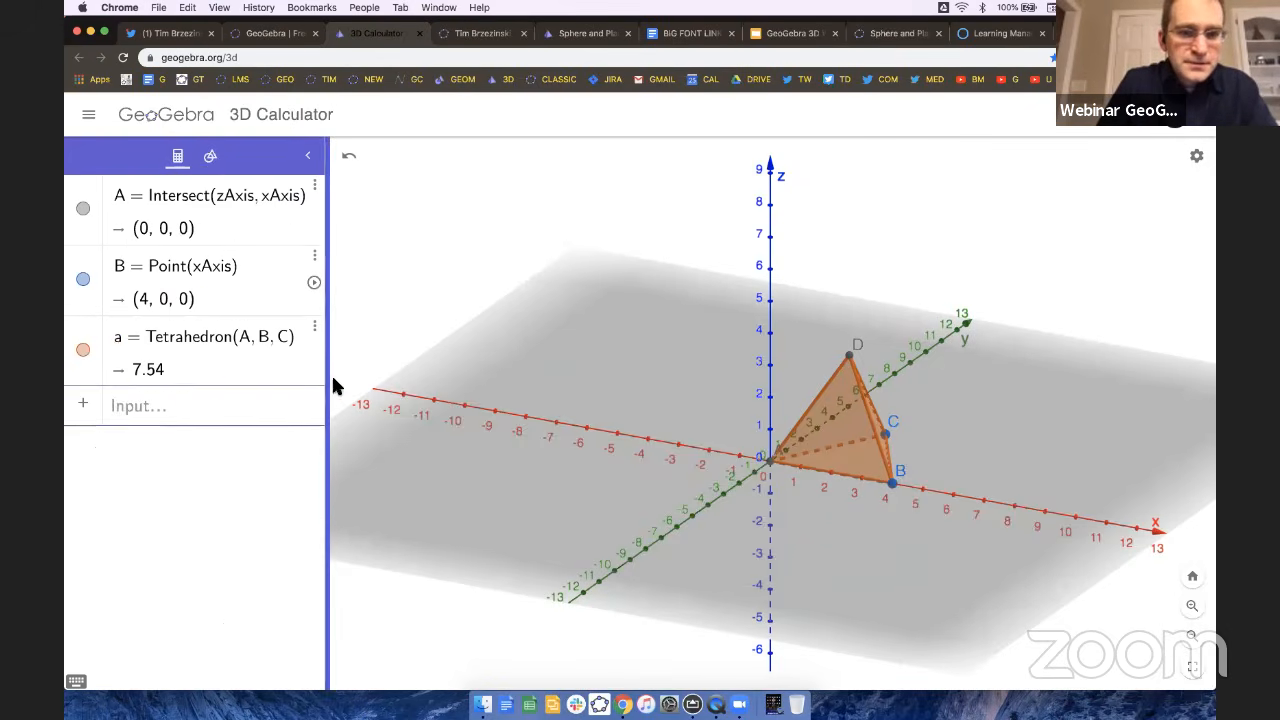
{"action": "left_click_drag", "start_coordinate": [331, 375], "coordinate": [409, 375]}
{"action": "left_click", "coordinate": [240, 155]}
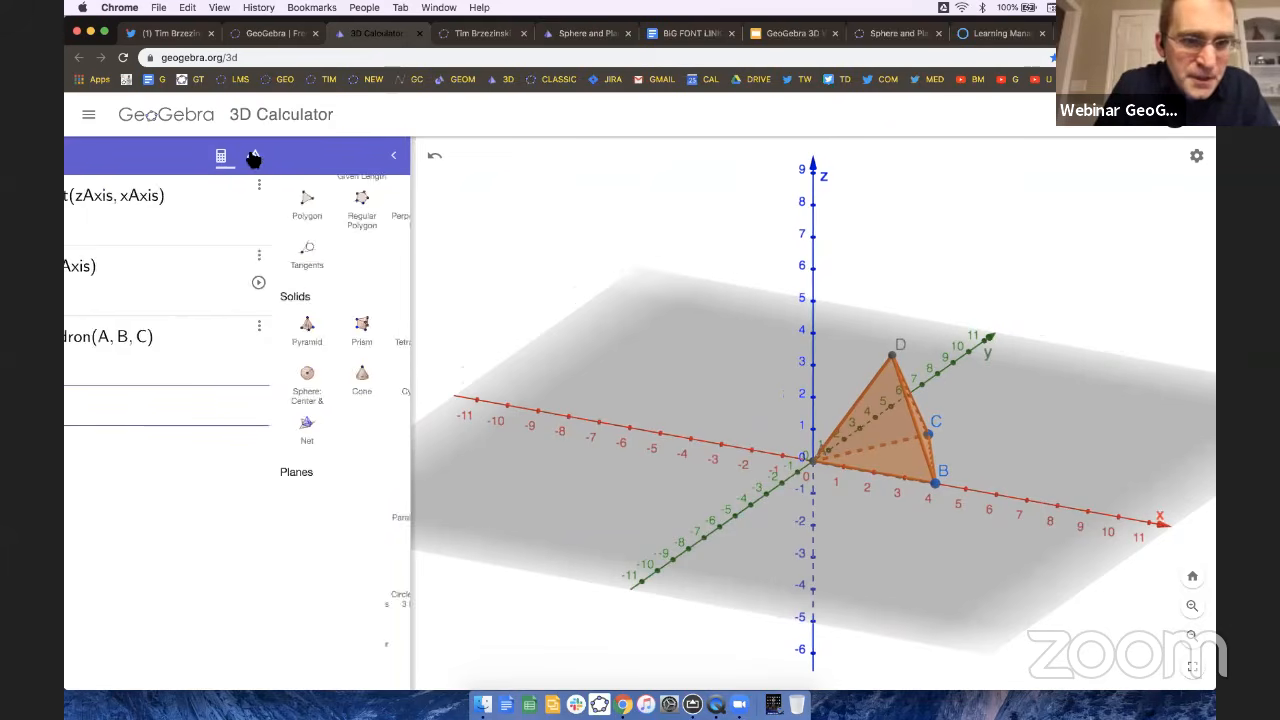
{"action": "scroll", "coordinate": [268, 262], "scroll_direction": "down", "scroll_amount": 1}
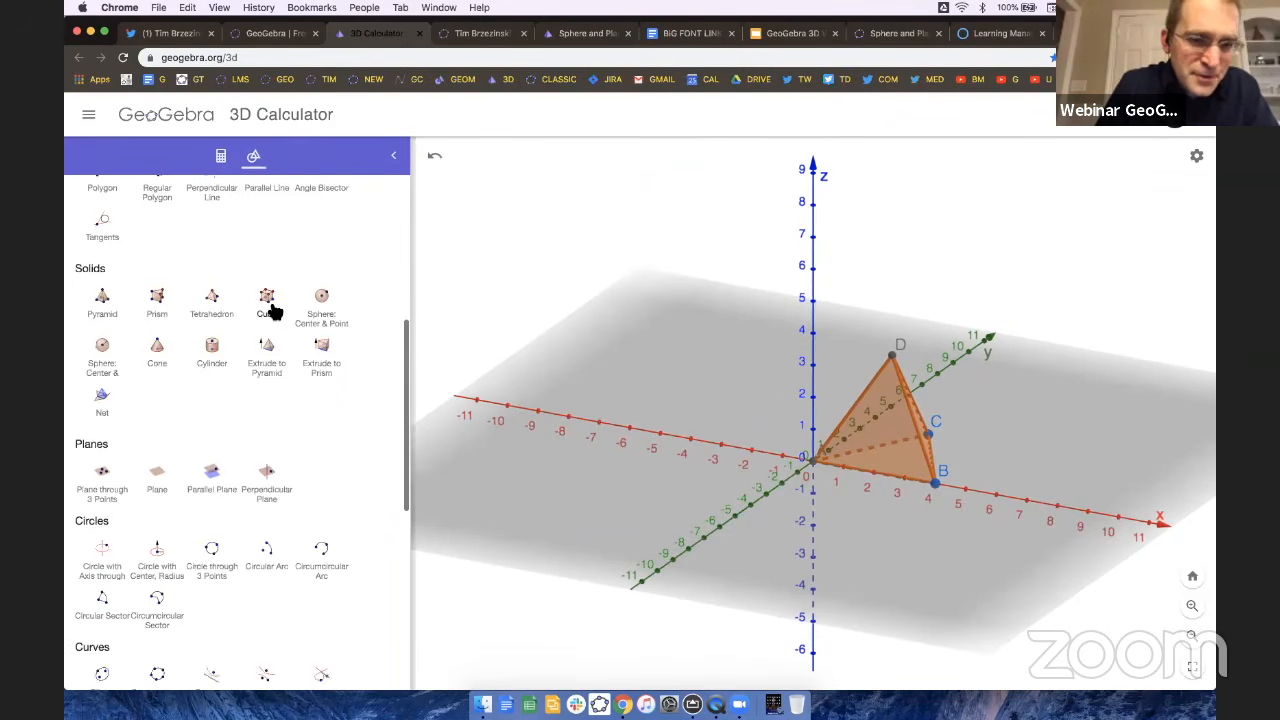
{"action": "scroll", "coordinate": [271, 306], "scroll_direction": "up", "scroll_amount": 5}
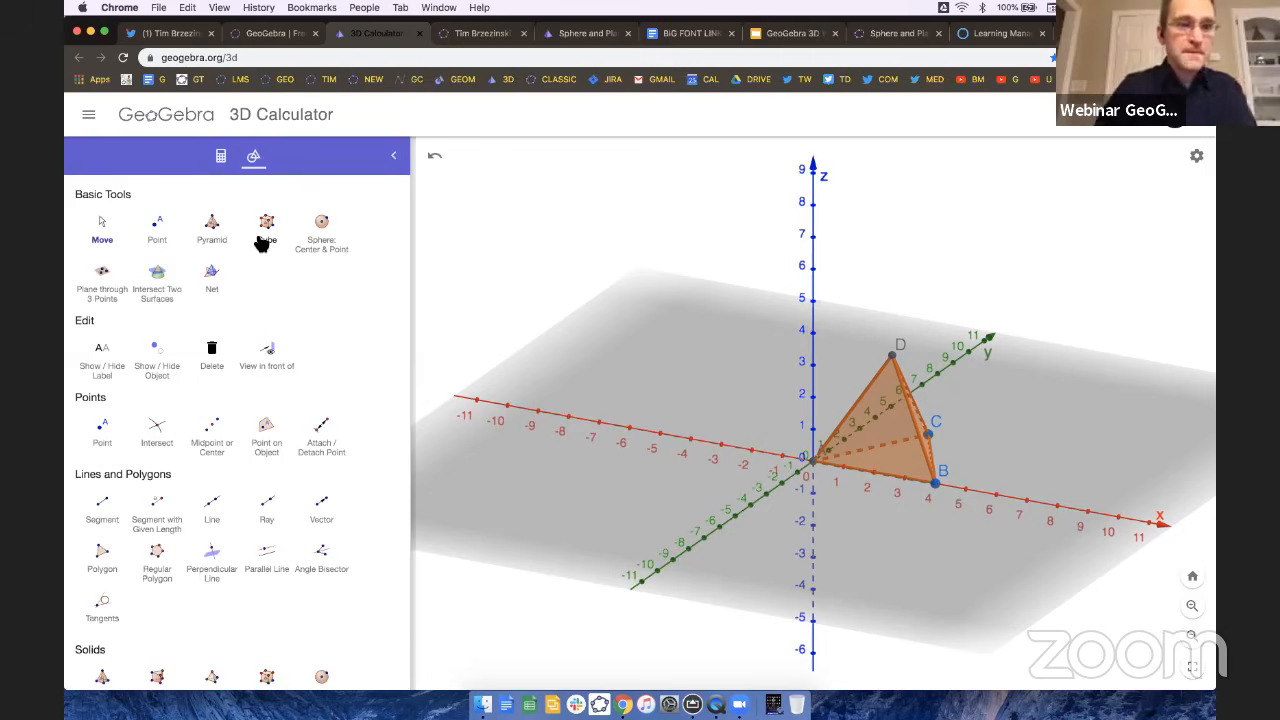
{"action": "left_click", "coordinate": [222, 160]}
{"action": "left_click", "coordinate": [253, 157]}
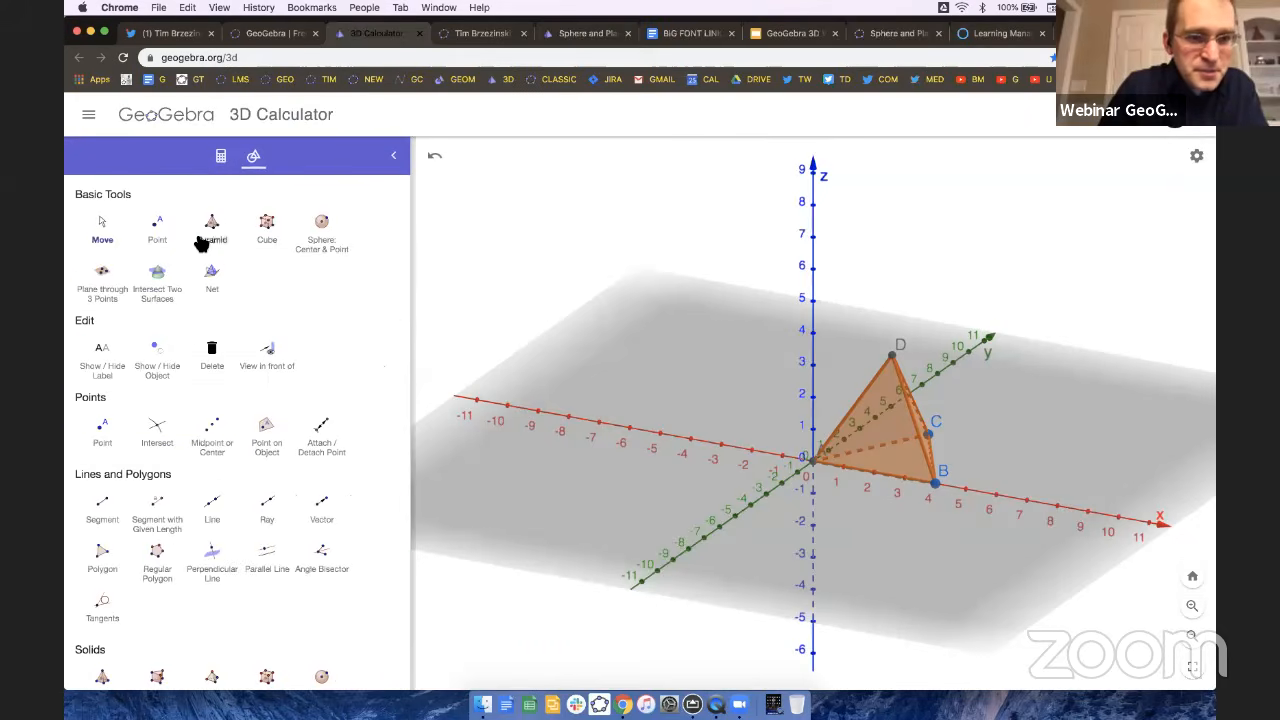
Place two free points on the xy-plane at about (-4.85, -4.54, 0) and (-6, 3, 0).
{"action": "left_click", "coordinate": [158, 228]}
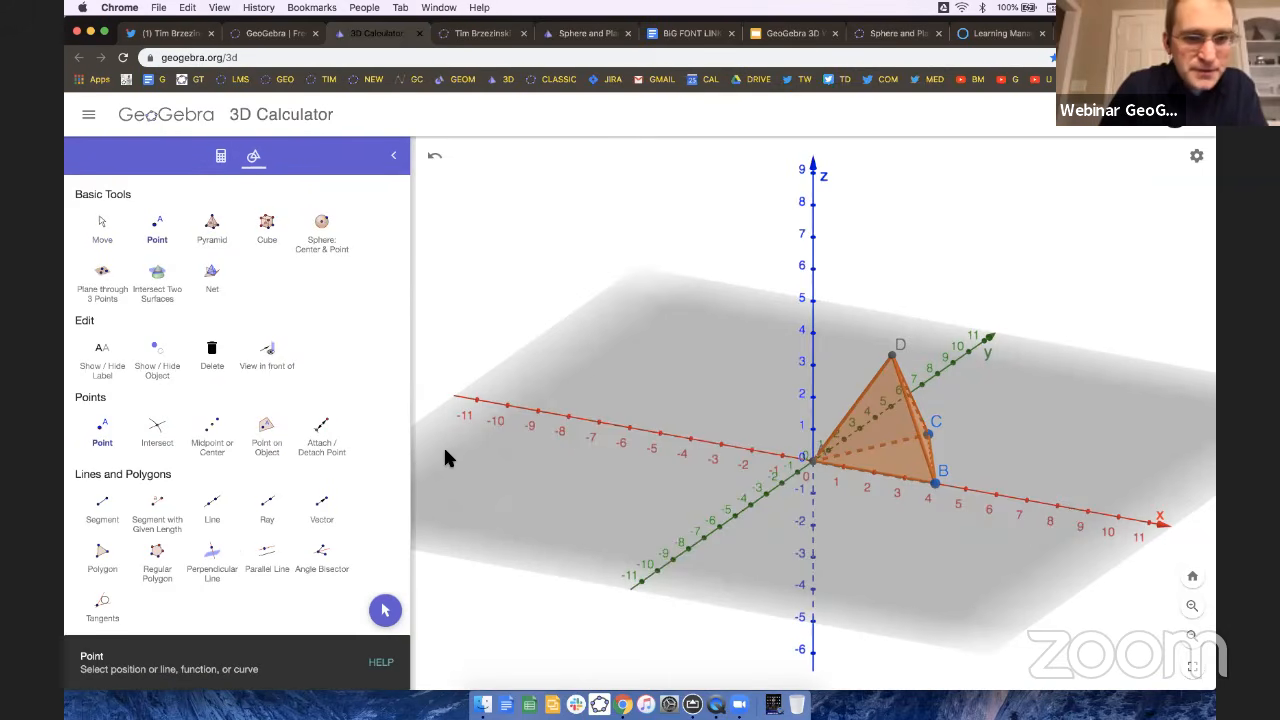
{"action": "left_click", "coordinate": [594, 484]}
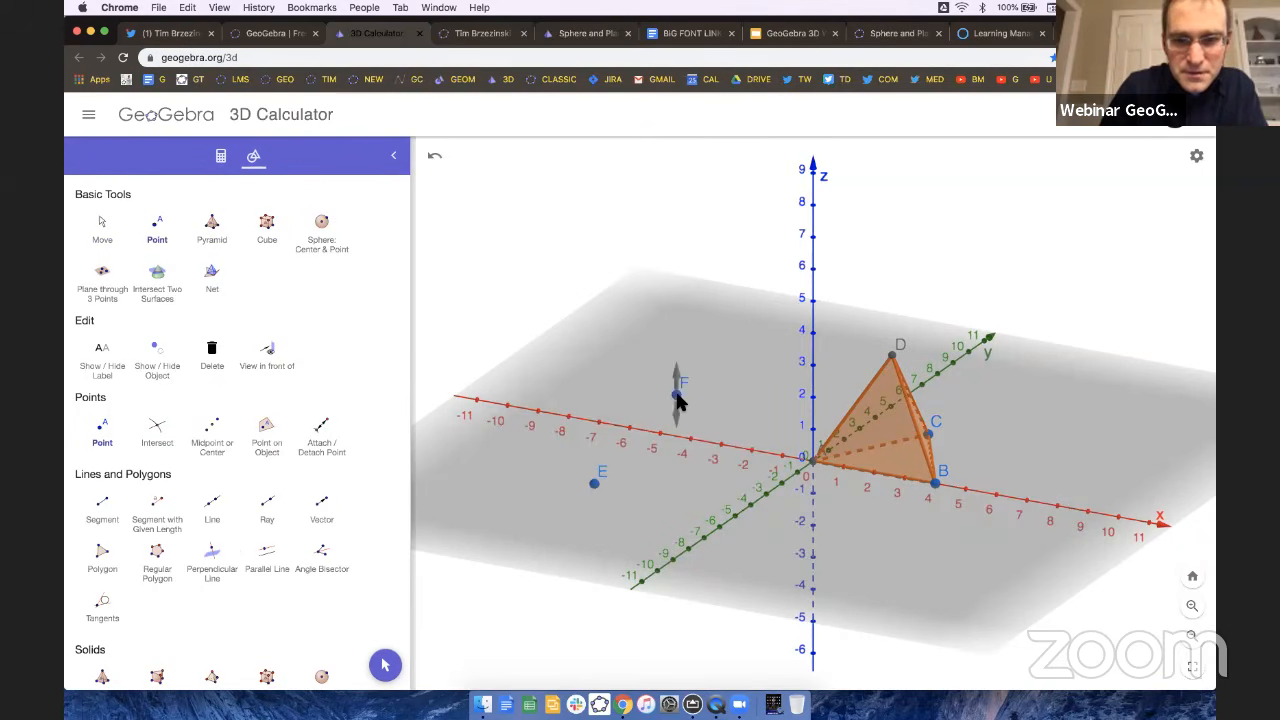
{"action": "left_click", "coordinate": [677, 396]}
Look up the Octahedron command's syntax options by entering "oct" in a new algebra row, and return to the construction tools.
{"action": "left_click", "coordinate": [221, 158]}
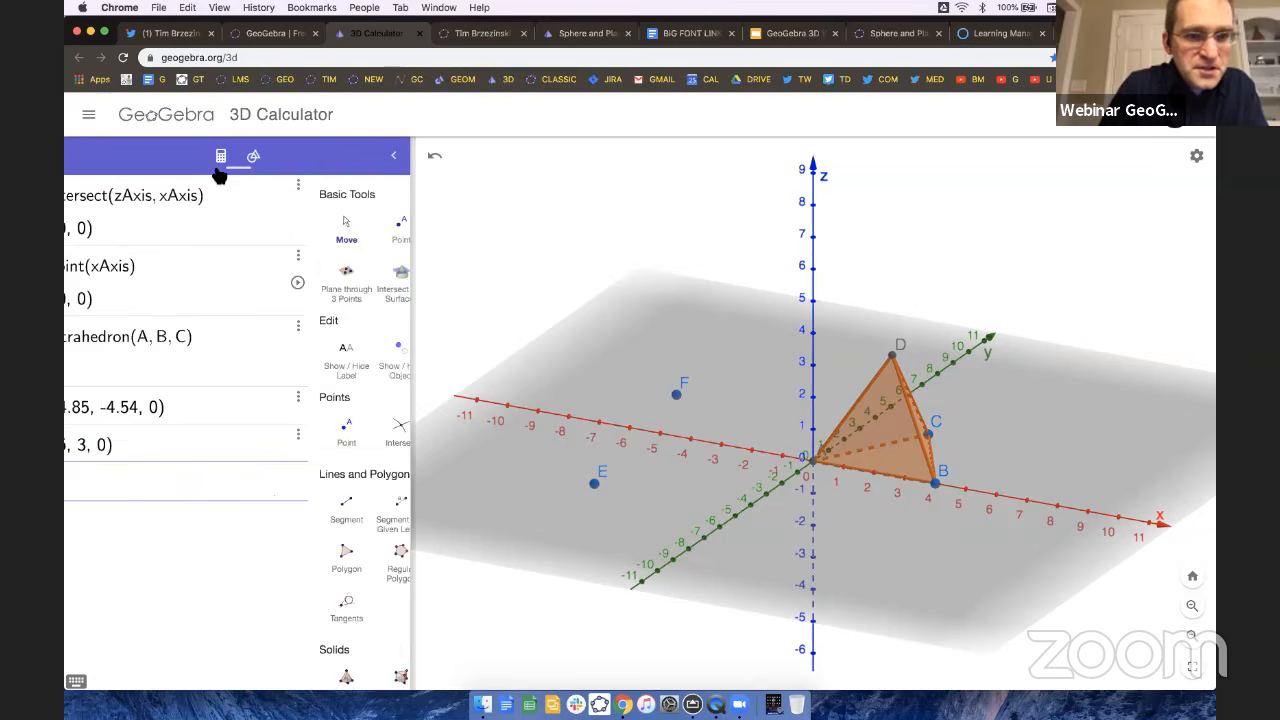
{"action": "left_click", "coordinate": [163, 489]}
{"action": "type", "text": "p"}
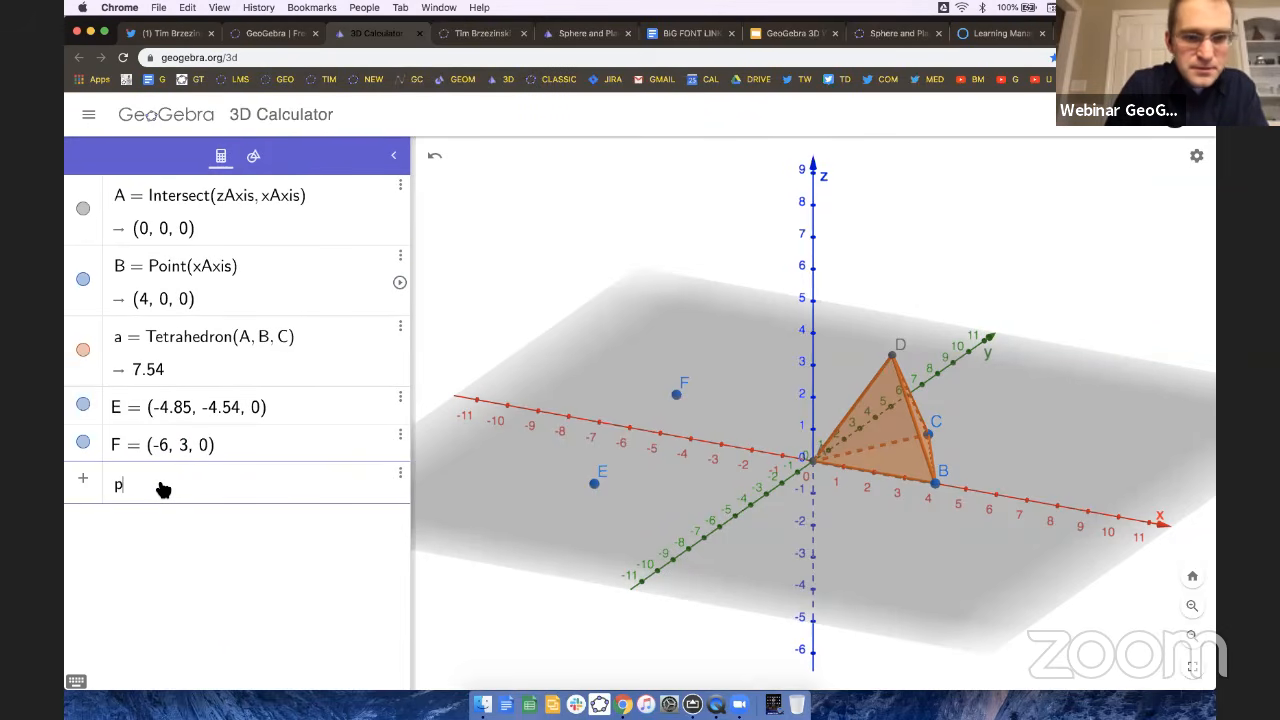
{"action": "key", "text": "BackSpace"}
{"action": "type", "text": "oct"}
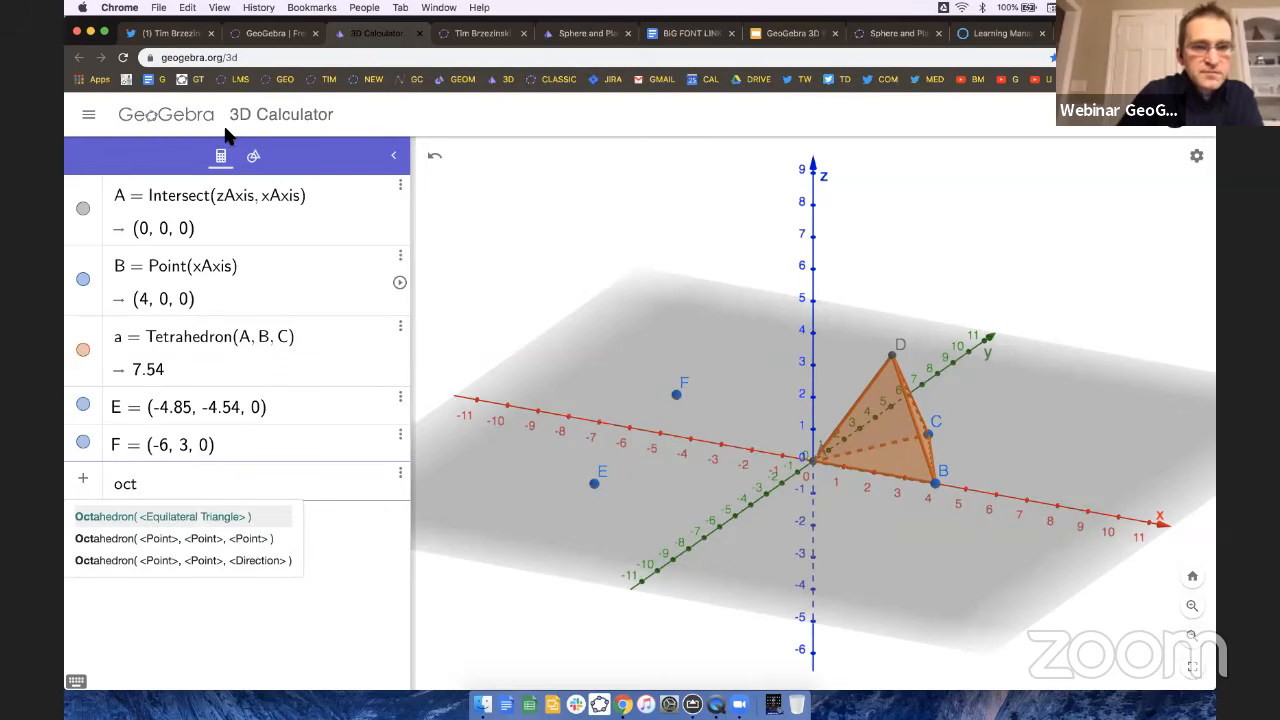
{"action": "left_click", "coordinate": [253, 157]}
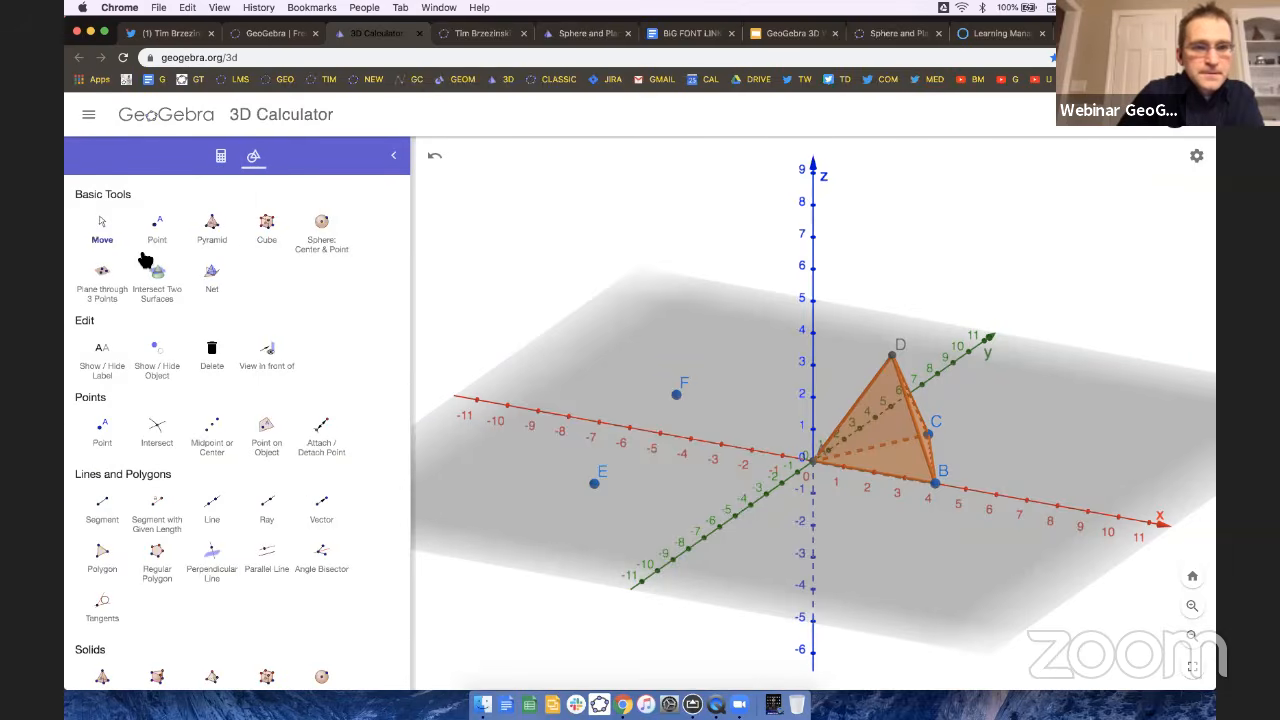
Place a third free point on the xy-plane at about (-8.3, 3.04, 0) and return to the algebra entries.
{"action": "left_click", "coordinate": [157, 228]}
{"action": "left_click", "coordinate": [606, 381]}
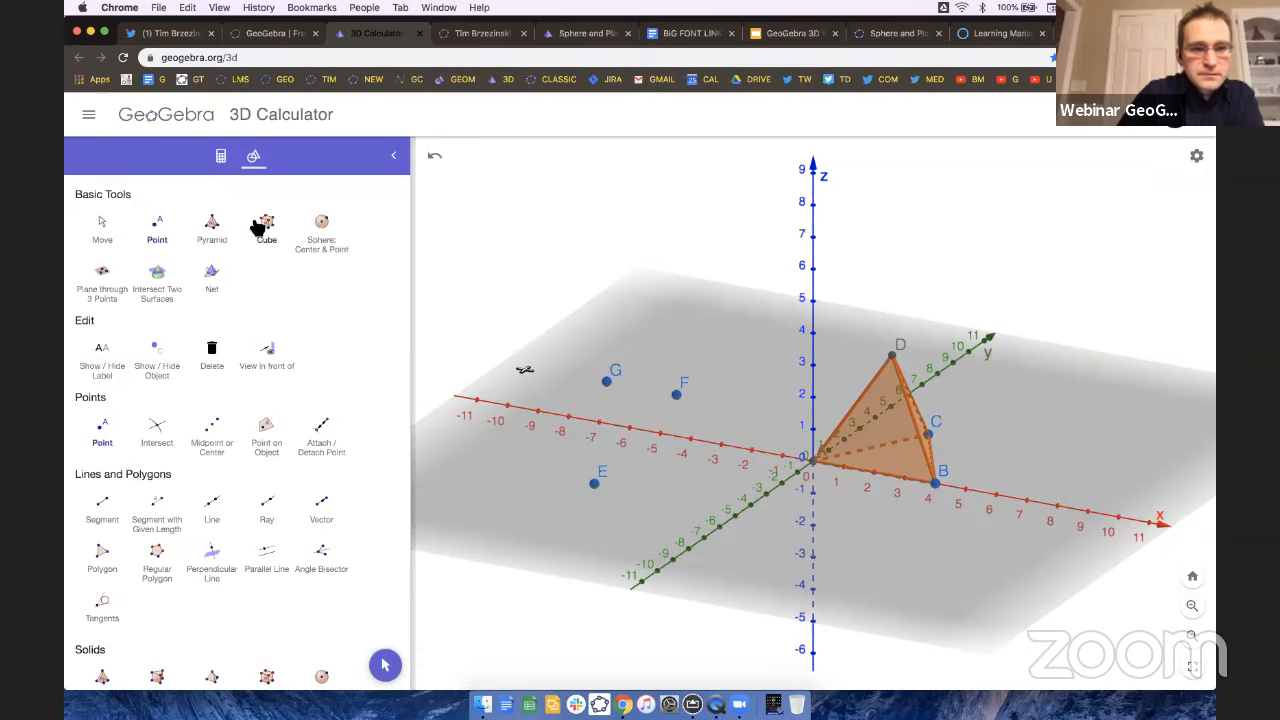
{"action": "left_click", "coordinate": [221, 160]}
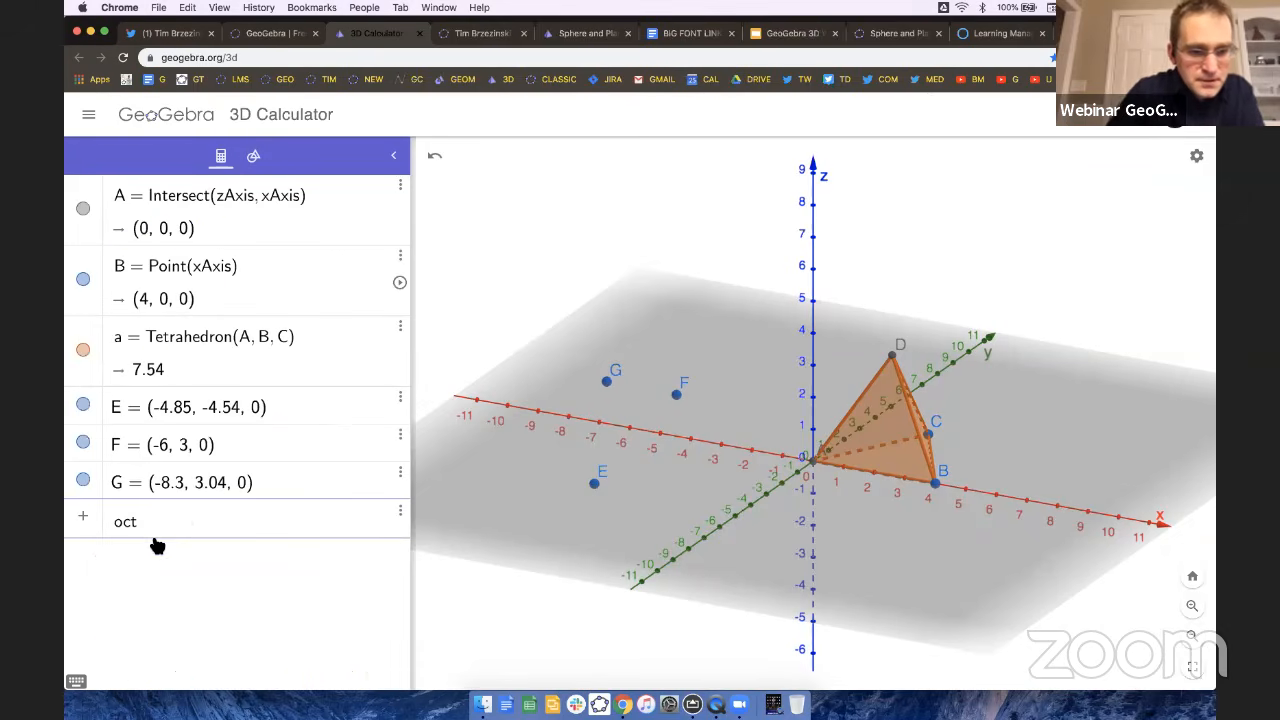
Complete the pending Octahedron command with points F and G as its only arguments and create the solid.
{"action": "type", "text": "ahedr"}
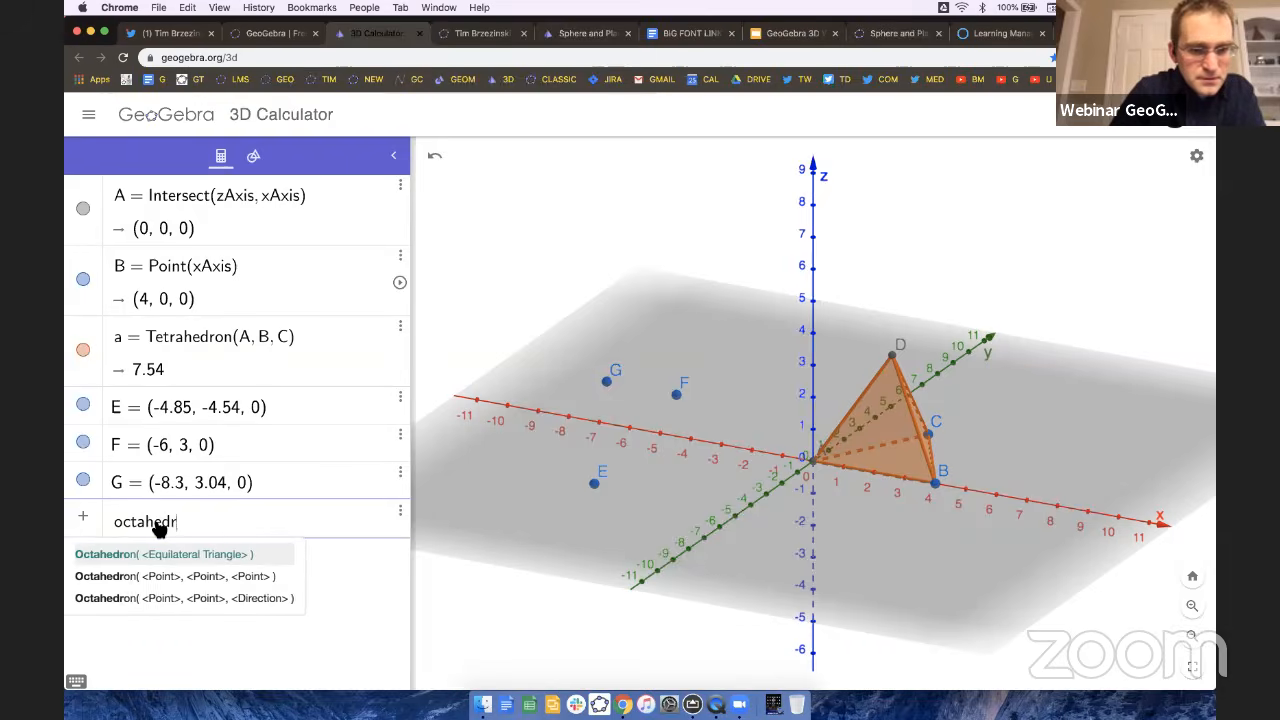
{"action": "type", "text": "on("}
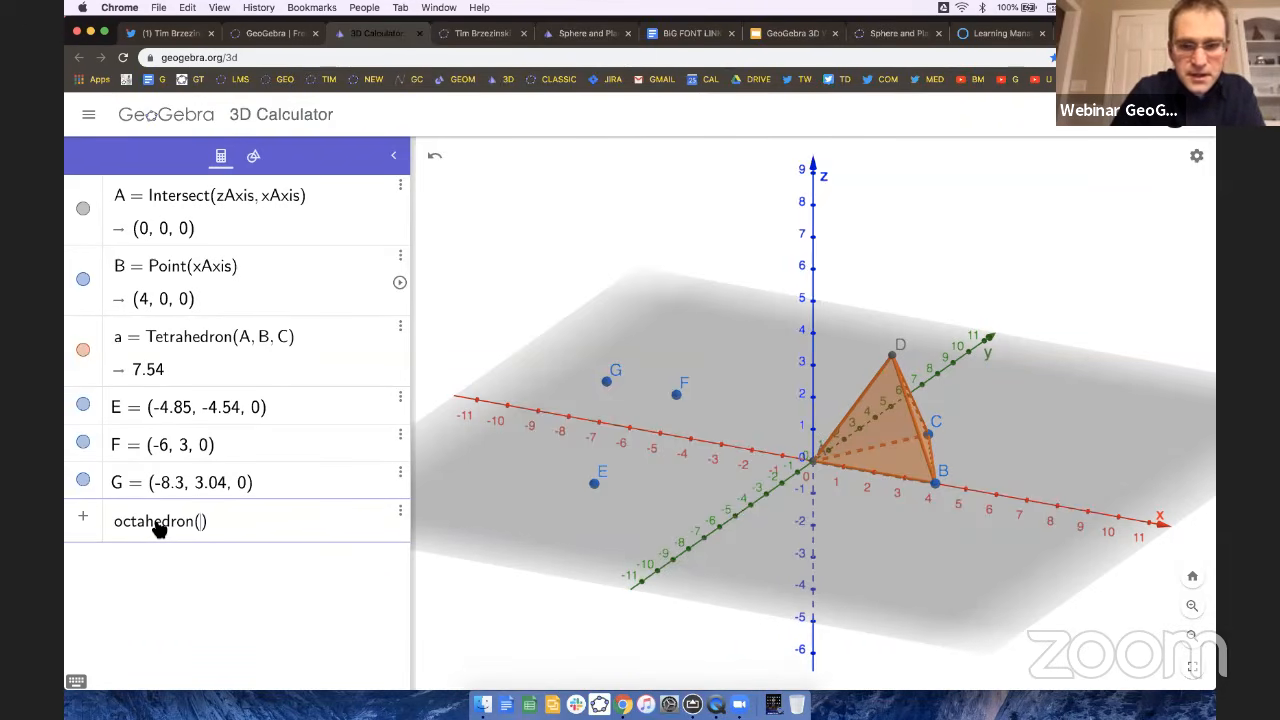
{"action": "type", "text": "F, "}
{"action": "type", "text": "G"}
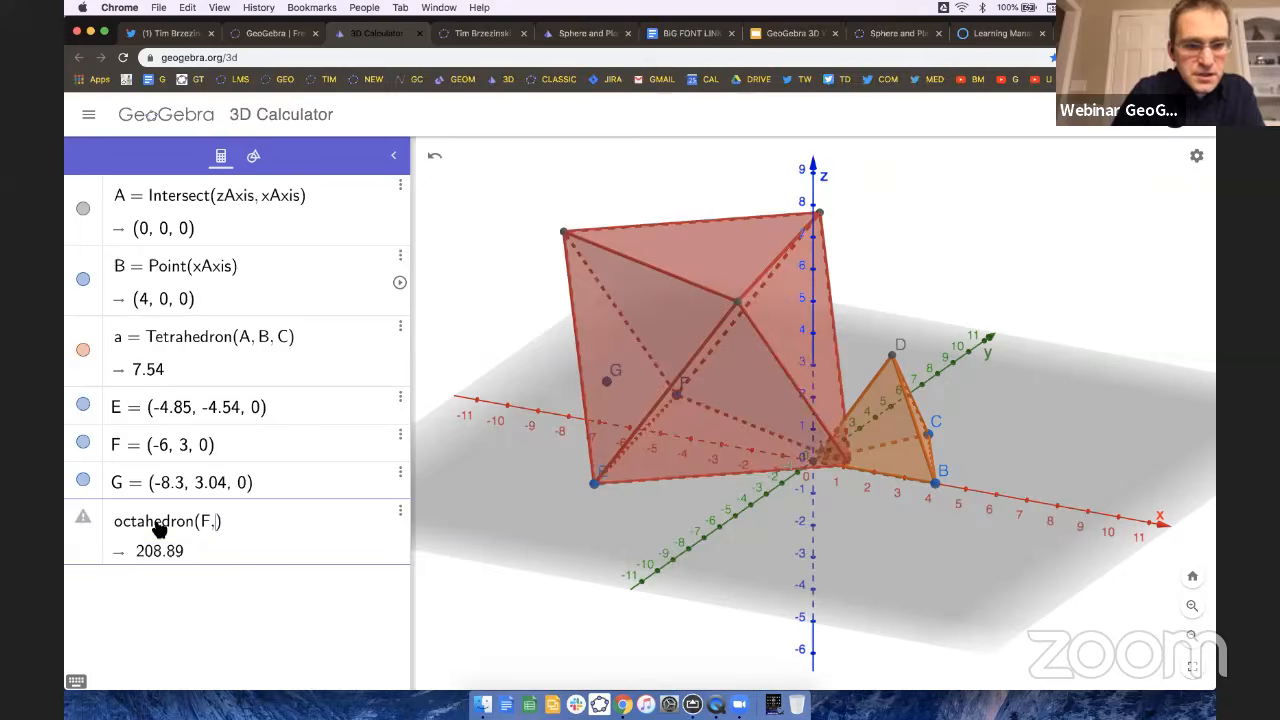
{"action": "type", "text": ", E"}
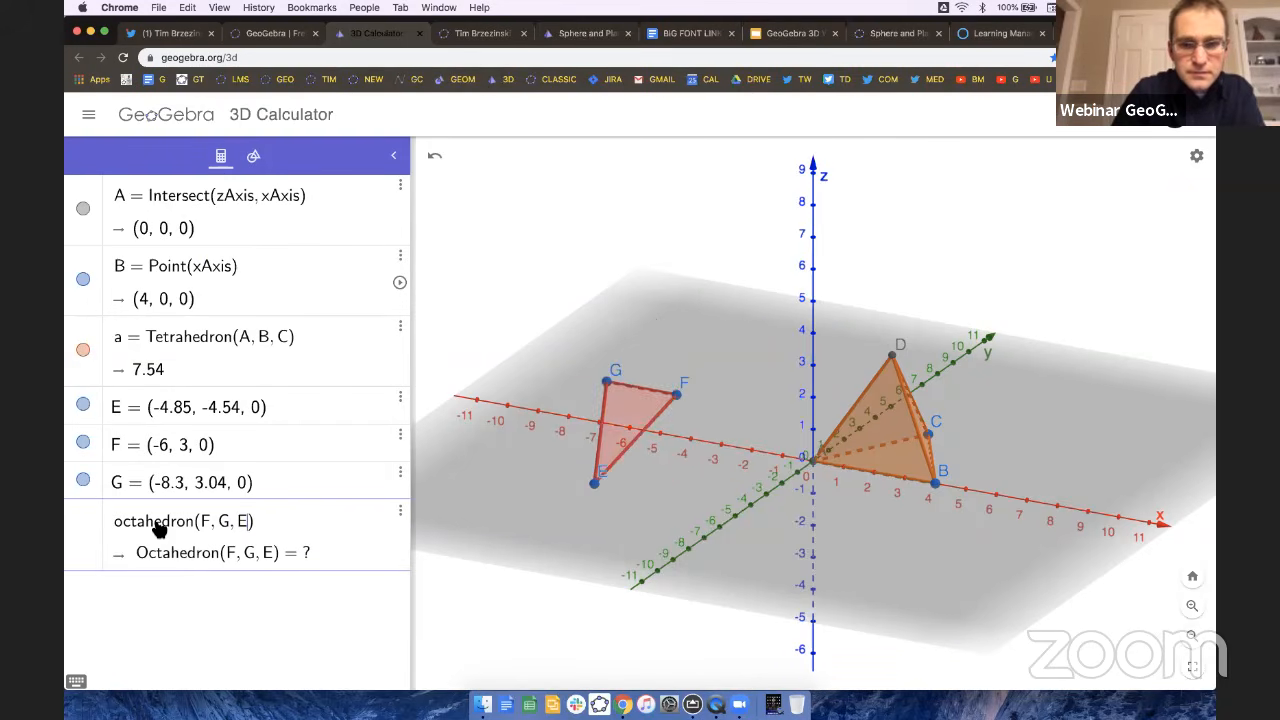
{"action": "key", "text": "BackSpace"}
{"action": "key", "text": "BackSpace"}
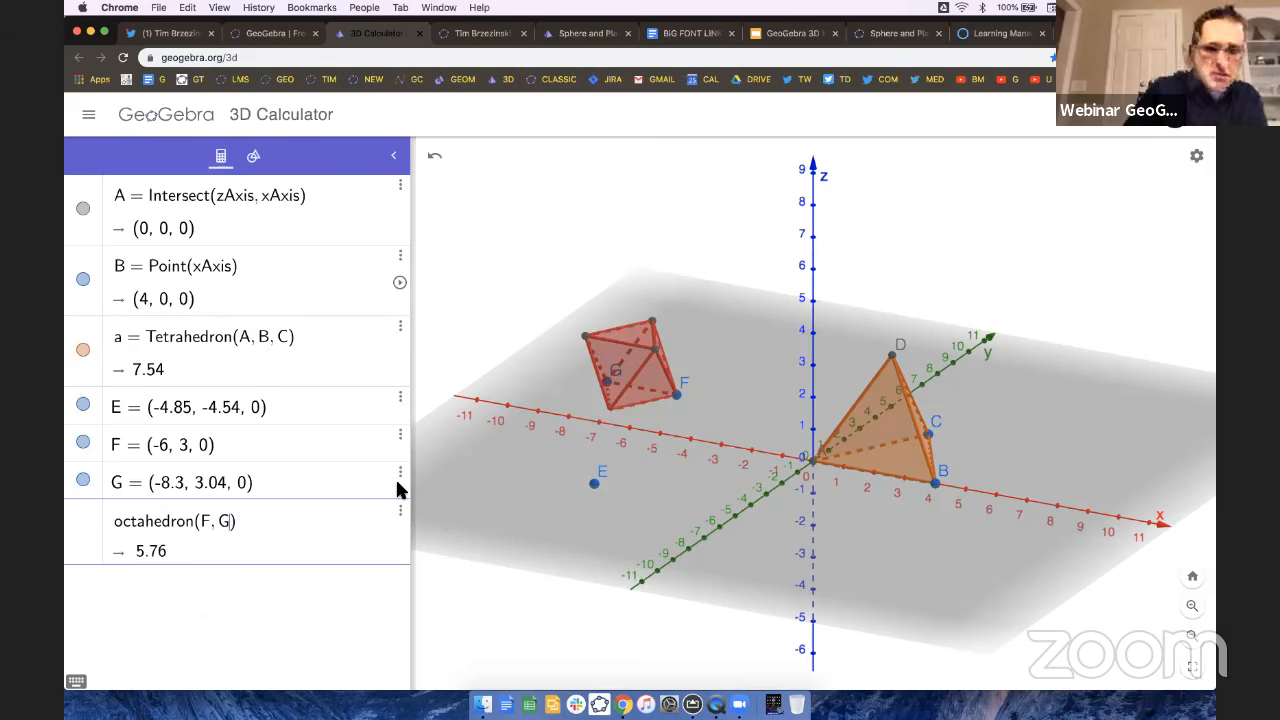
{"action": "key", "text": "Return"}
Raise point G vertically to about z = 6.66 to enlarge and tilt the octahedron, and view it from another side.
{"action": "left_click_drag", "start_coordinate": [705, 517], "coordinate": [741, 519]}
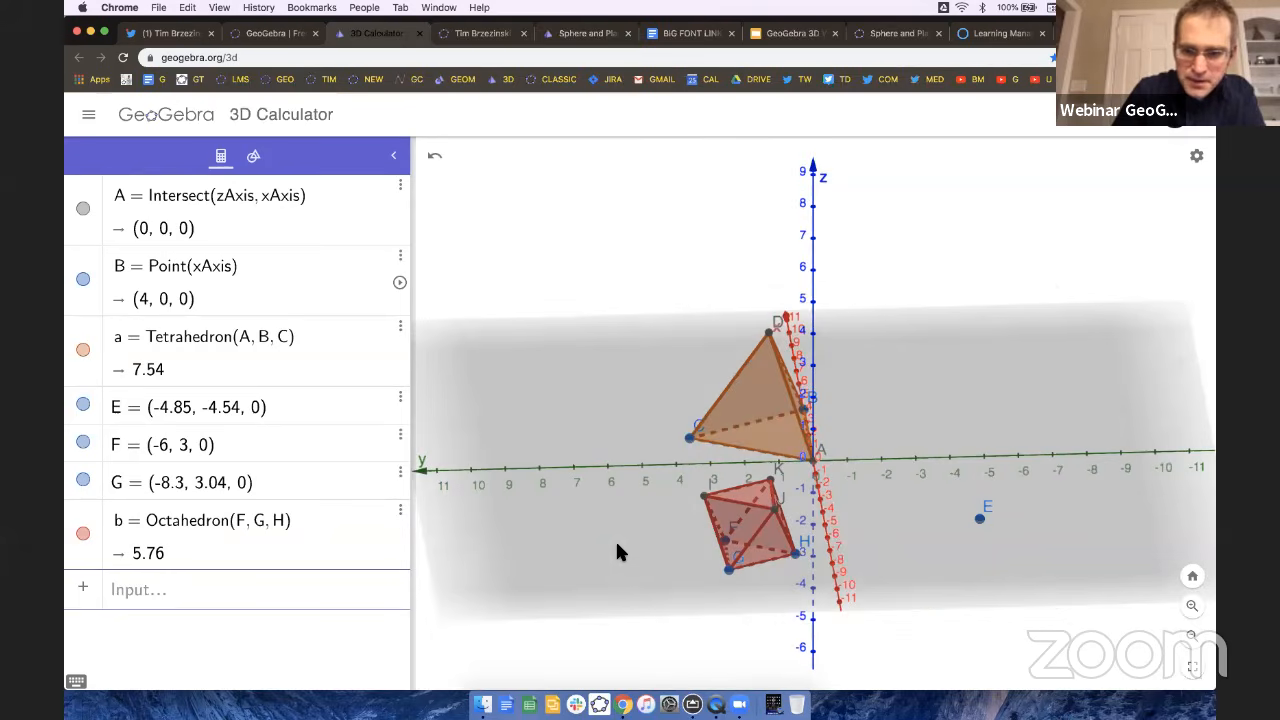
{"action": "left_click_drag", "start_coordinate": [729, 572], "coordinate": [600, 360]}
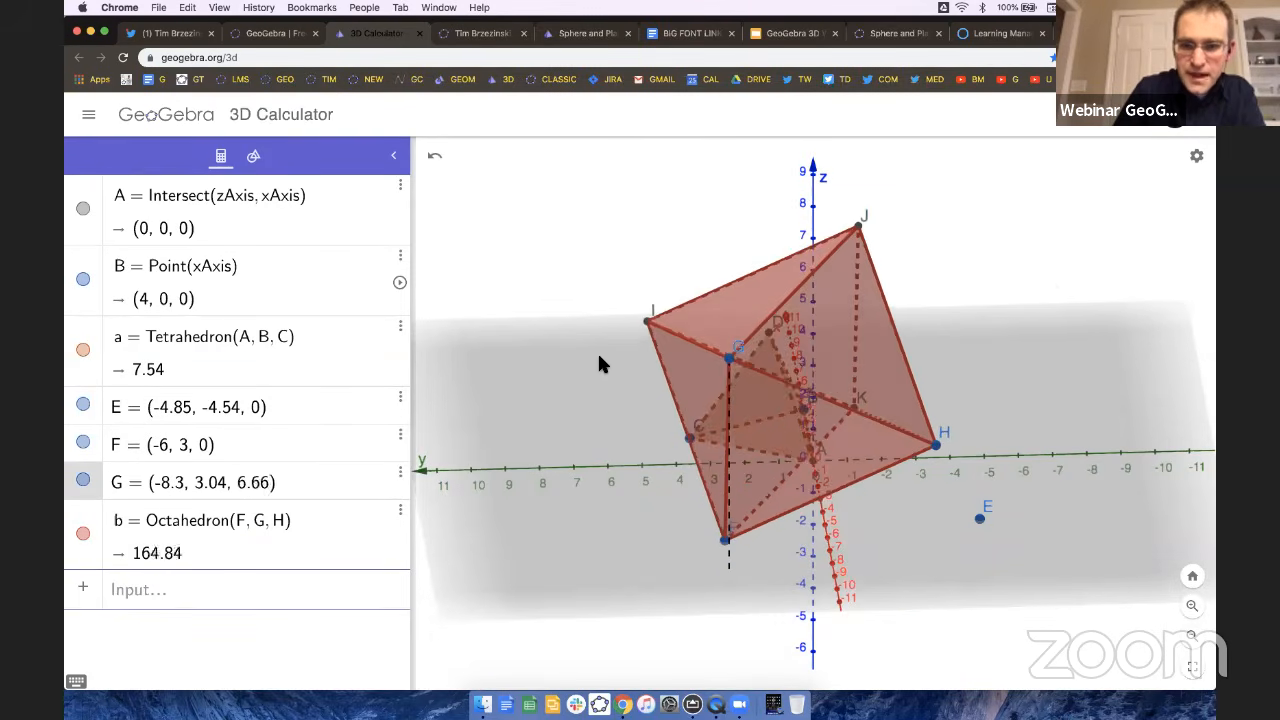
{"action": "left_click_drag", "start_coordinate": [603, 426], "coordinate": [571, 438]}
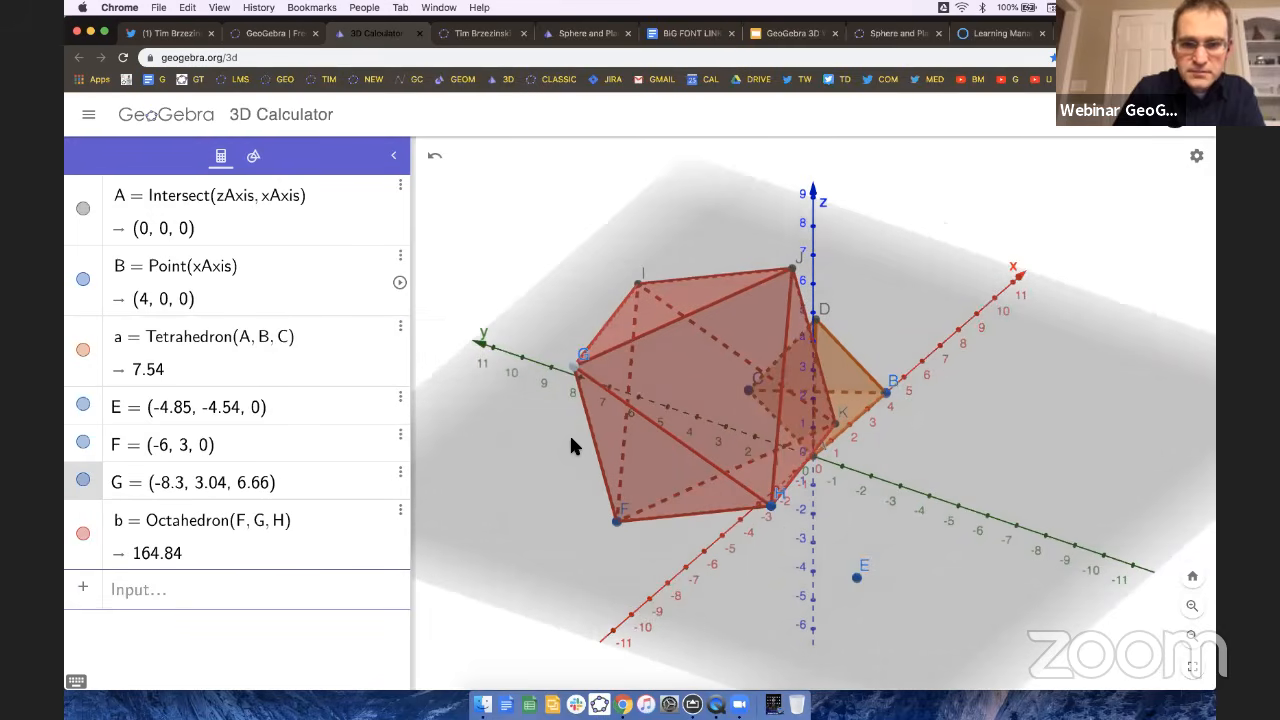
Unfold the octahedron with the Net tool and inspect the net from several angles.
{"action": "left_click", "coordinate": [253, 157]}
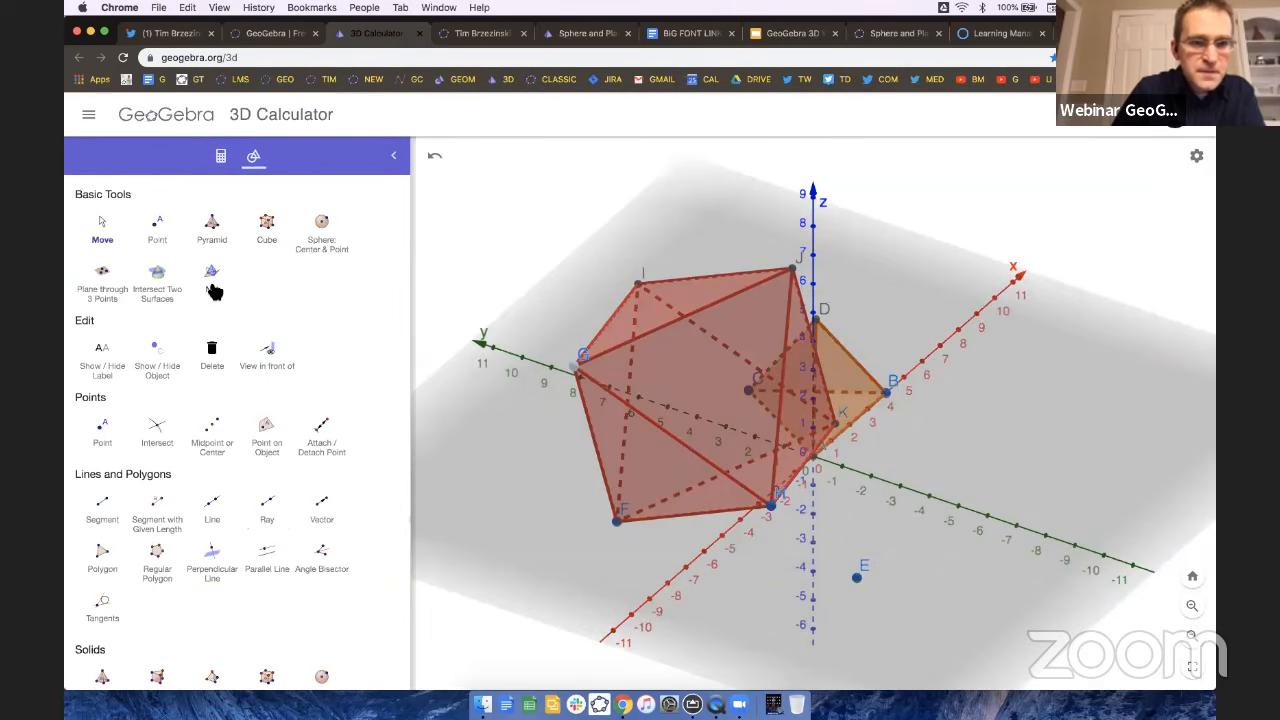
{"action": "left_click", "coordinate": [210, 278]}
{"action": "left_click", "coordinate": [675, 299]}
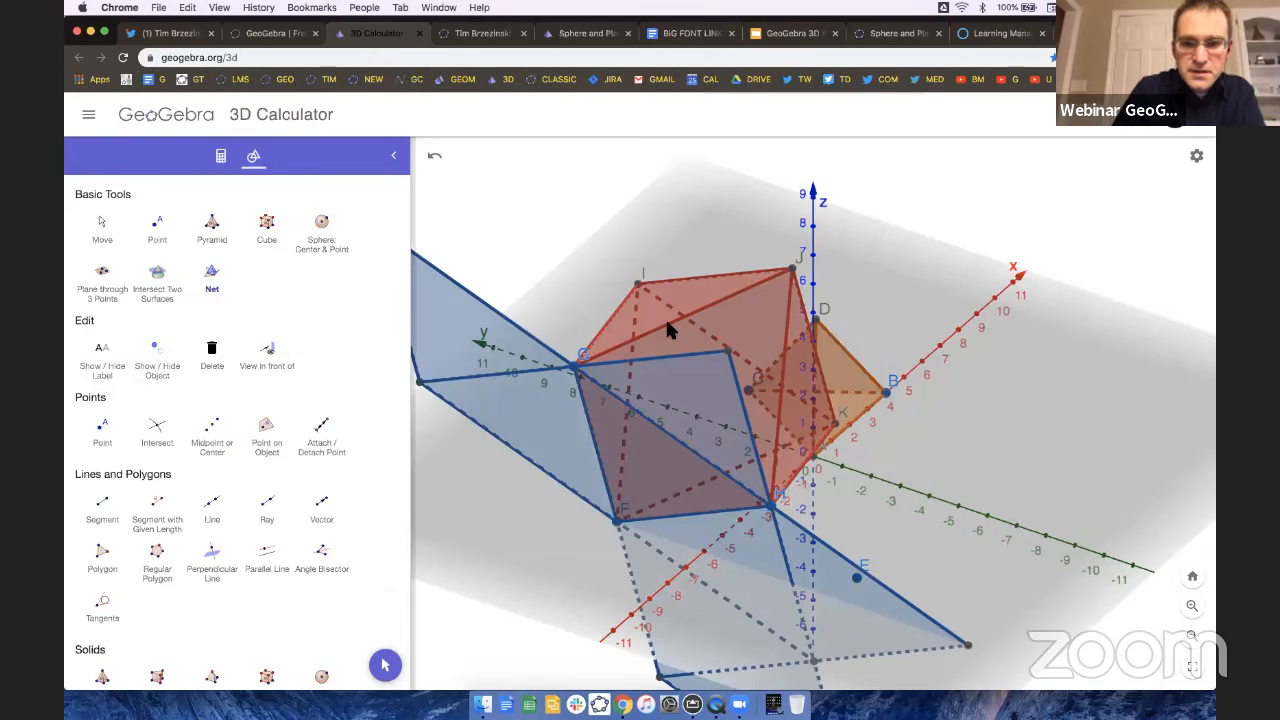
{"action": "left_click", "coordinate": [385, 665]}
{"action": "left_click_drag", "start_coordinate": [920, 532], "coordinate": [924, 519]}
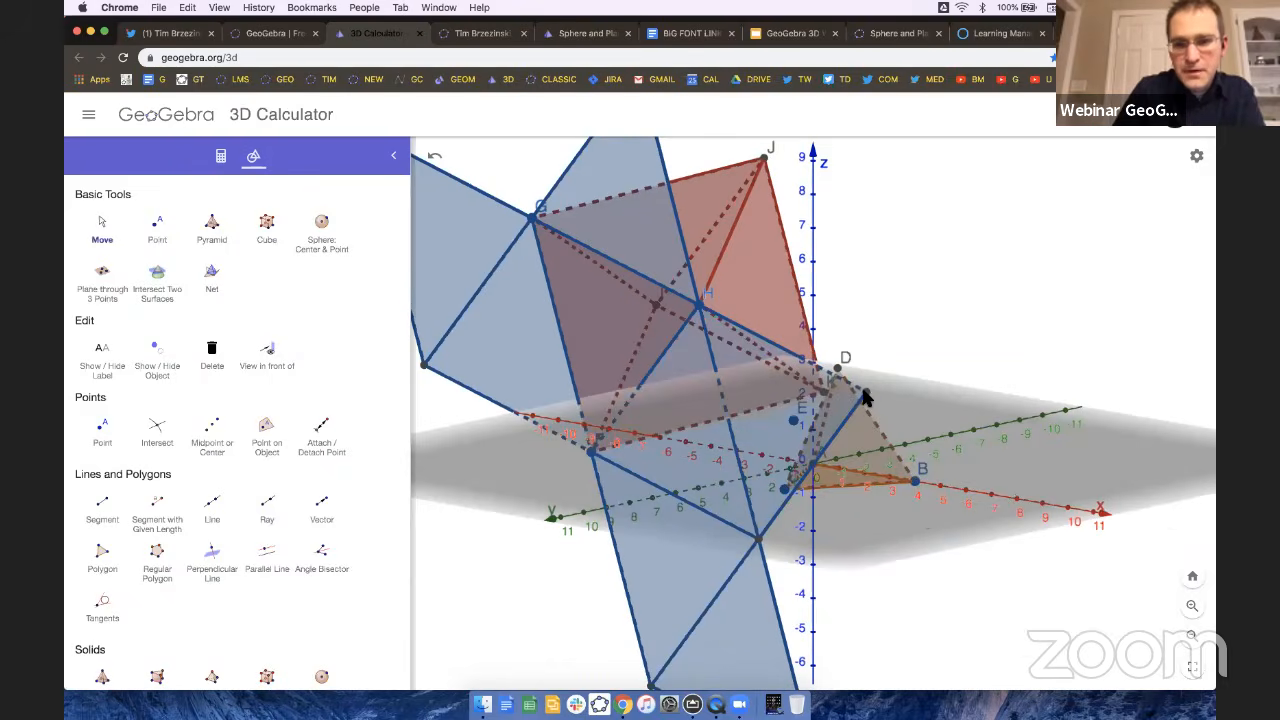
{"action": "left_click_drag", "start_coordinate": [928, 386], "coordinate": [958, 370]}
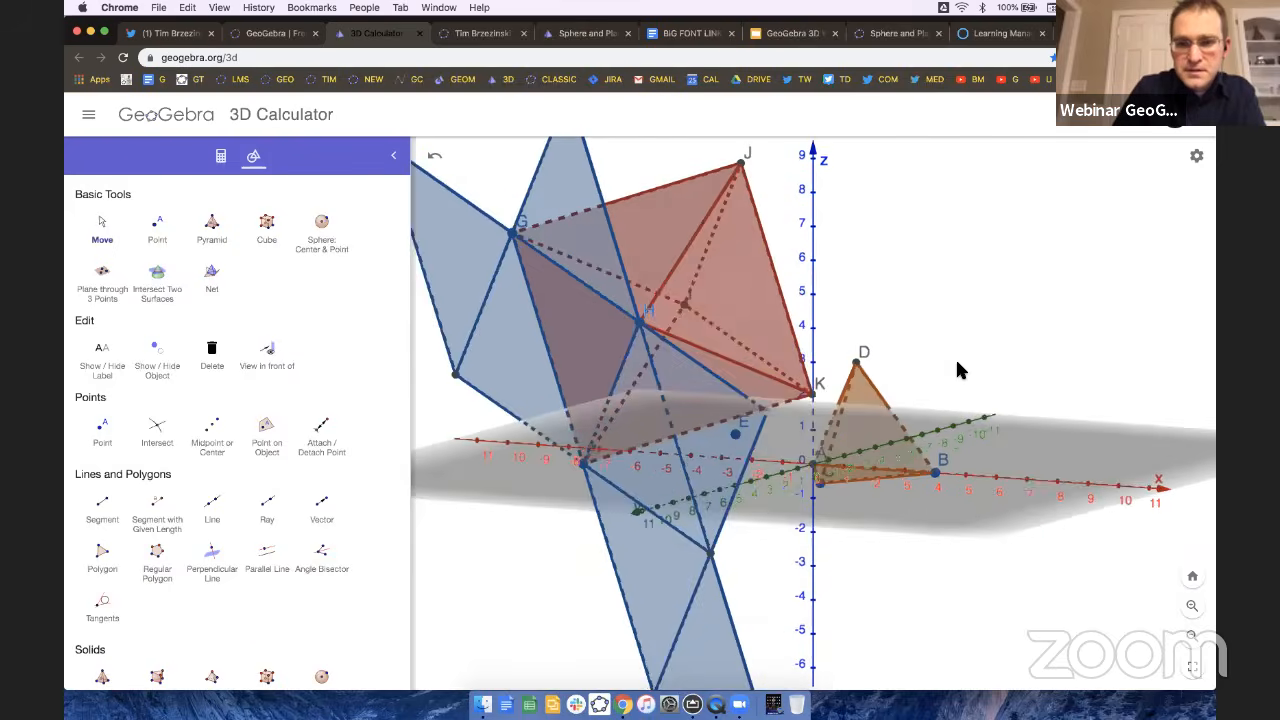
Reload the 3D Calculator page without keeping the construction, and hide the axes in the blank 3D view.
{"action": "left_click", "coordinate": [123, 58]}
{"action": "left_click", "coordinate": [747, 240]}
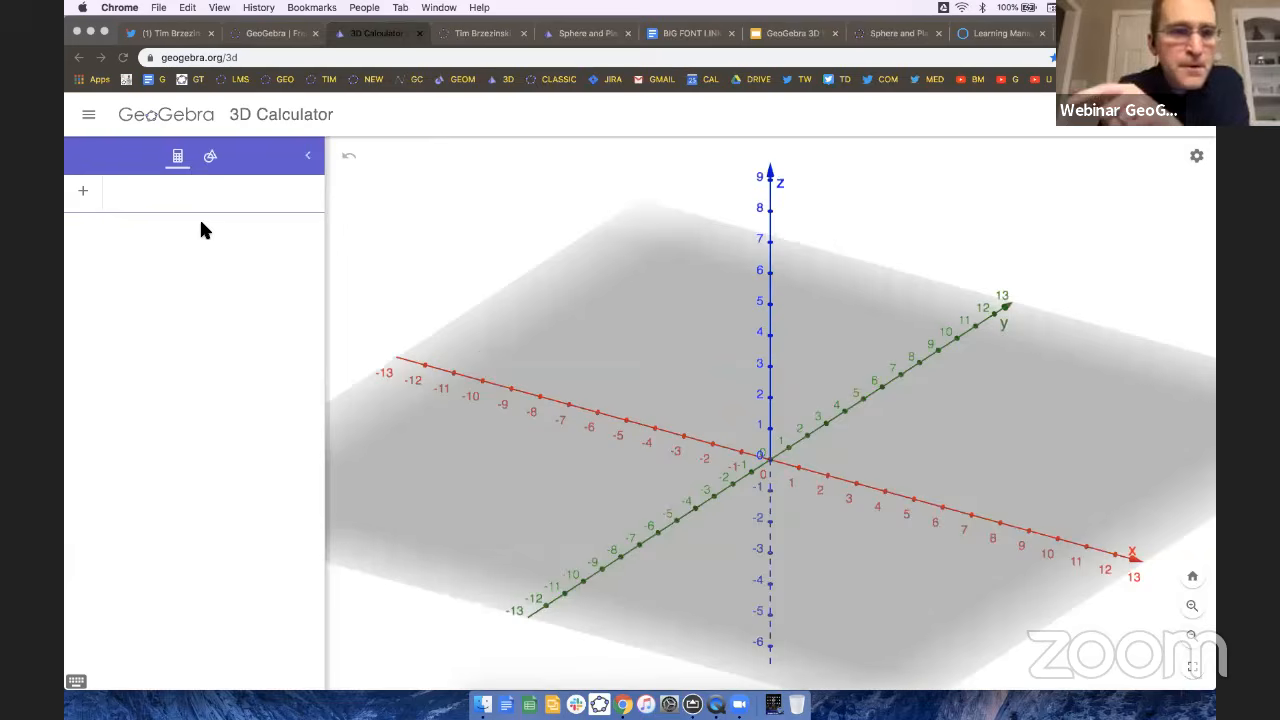
{"action": "right_click", "coordinate": [683, 404]}
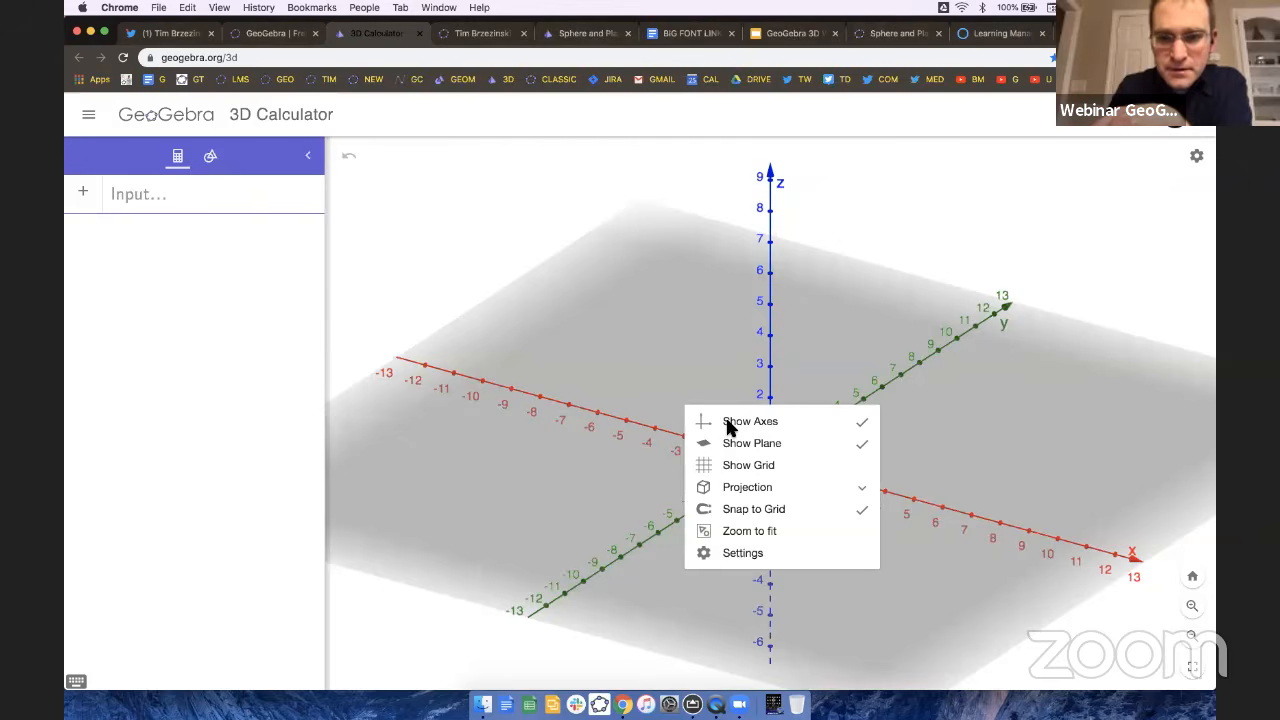
{"action": "left_click", "coordinate": [751, 427]}
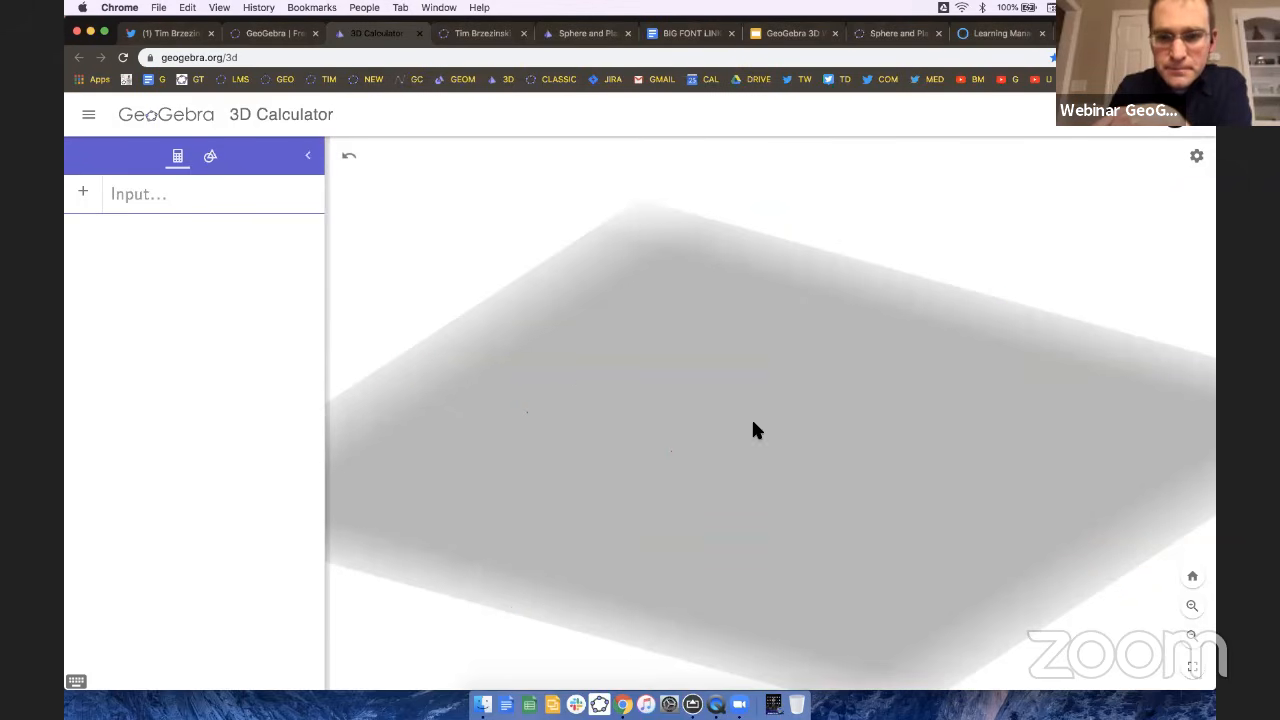
Place two free points on the plane at about (-3.5, 1.56, 0) and (0.86, 1.18, 0).
{"action": "left_click", "coordinate": [210, 162]}
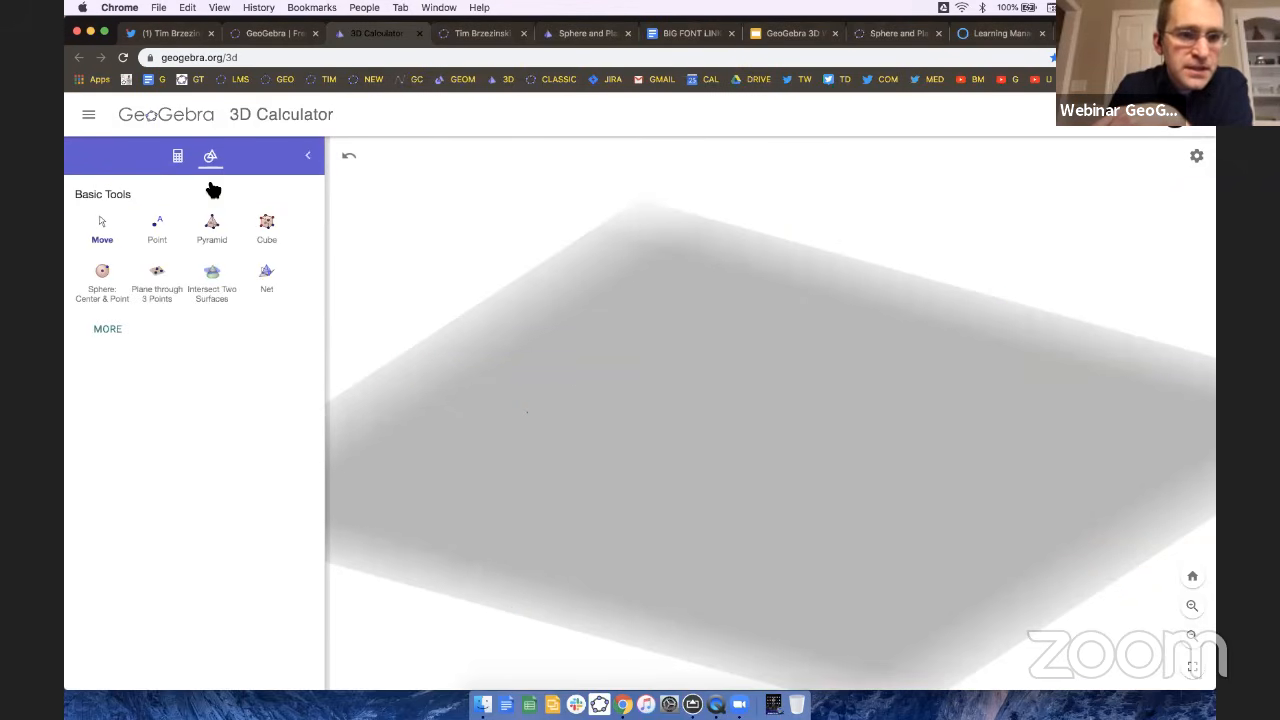
{"action": "left_click", "coordinate": [160, 224]}
{"action": "left_click", "coordinate": [699, 414]}
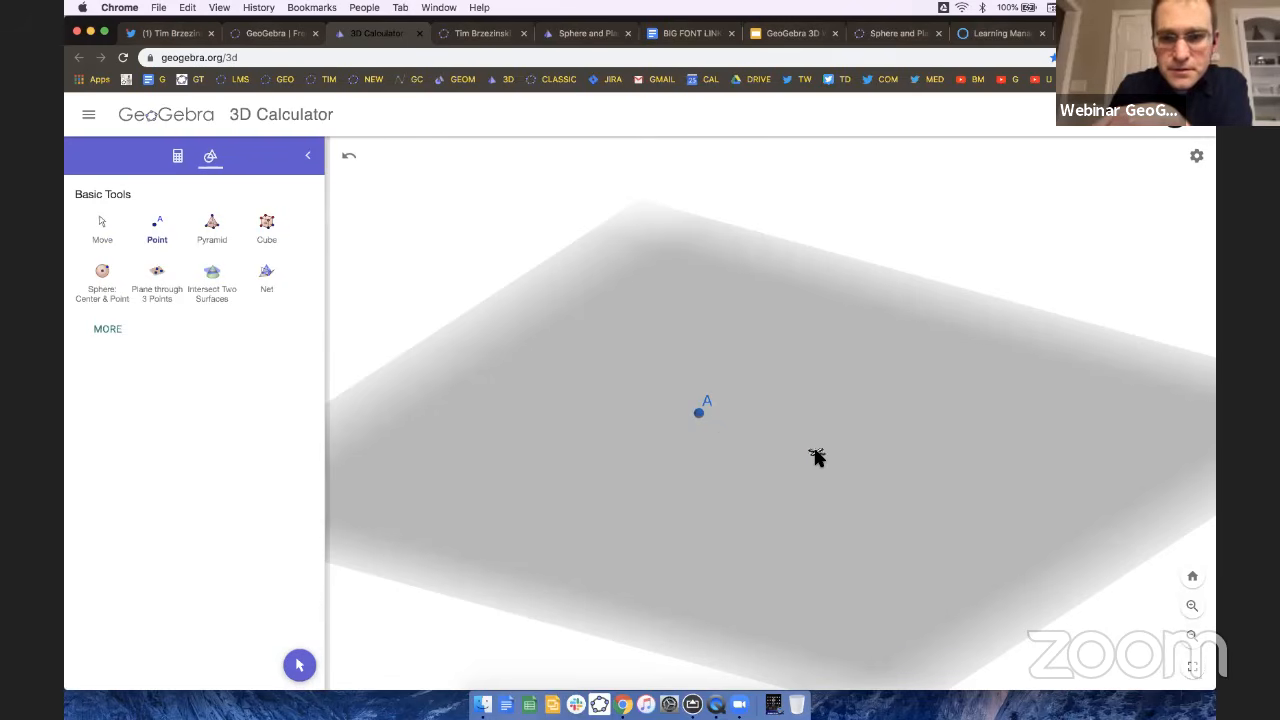
{"action": "left_click", "coordinate": [816, 452]}
{"action": "left_click", "coordinate": [103, 222]}
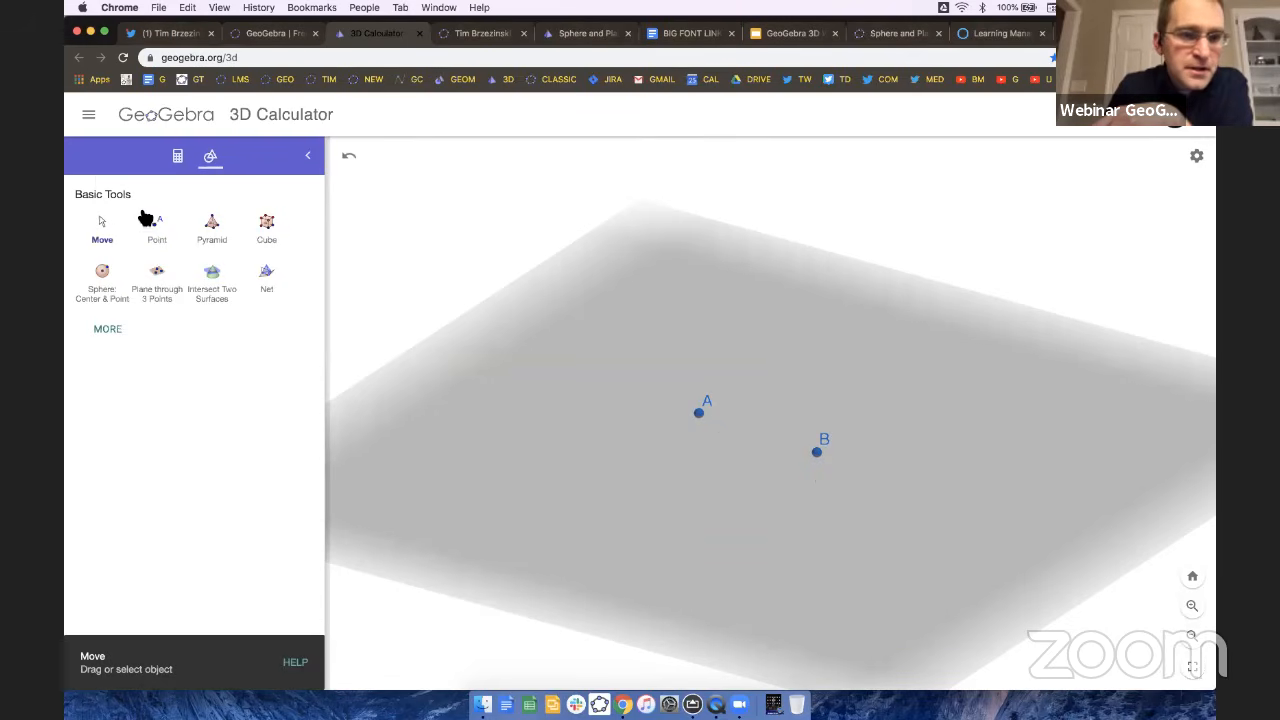
Enter Dodecahedron(A, B) in the algebra input to build a dodecahedron from the two points, and view it from another side.
{"action": "left_click", "coordinate": [178, 157]}
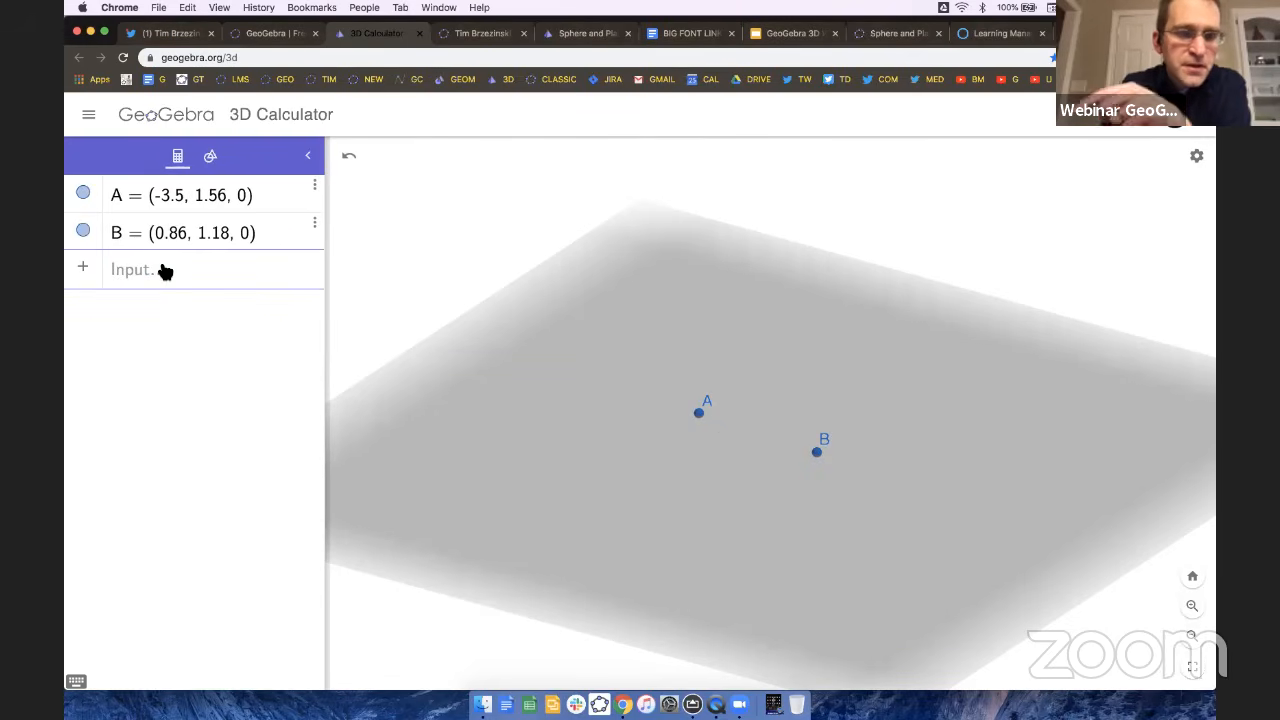
{"action": "left_click", "coordinate": [165, 271]}
{"action": "type", "text": "dodec"}
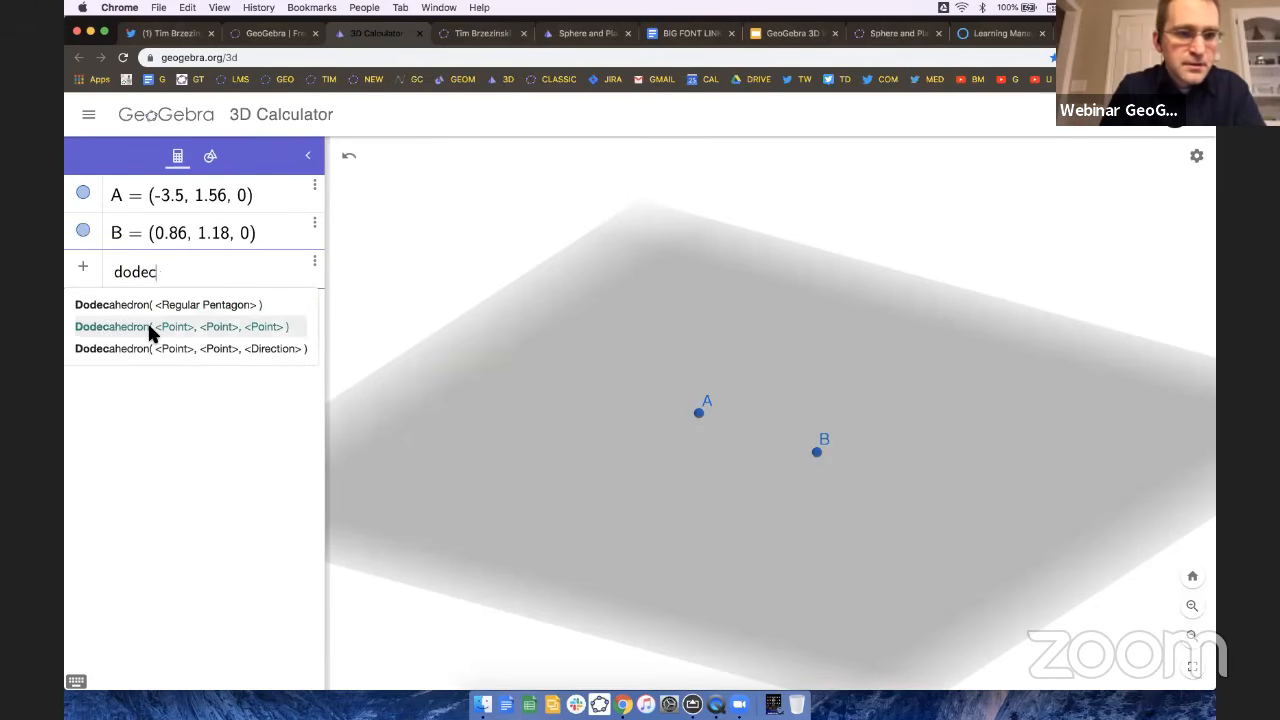
{"action": "left_click", "coordinate": [153, 328]}
{"action": "type", "text": "A,B"}
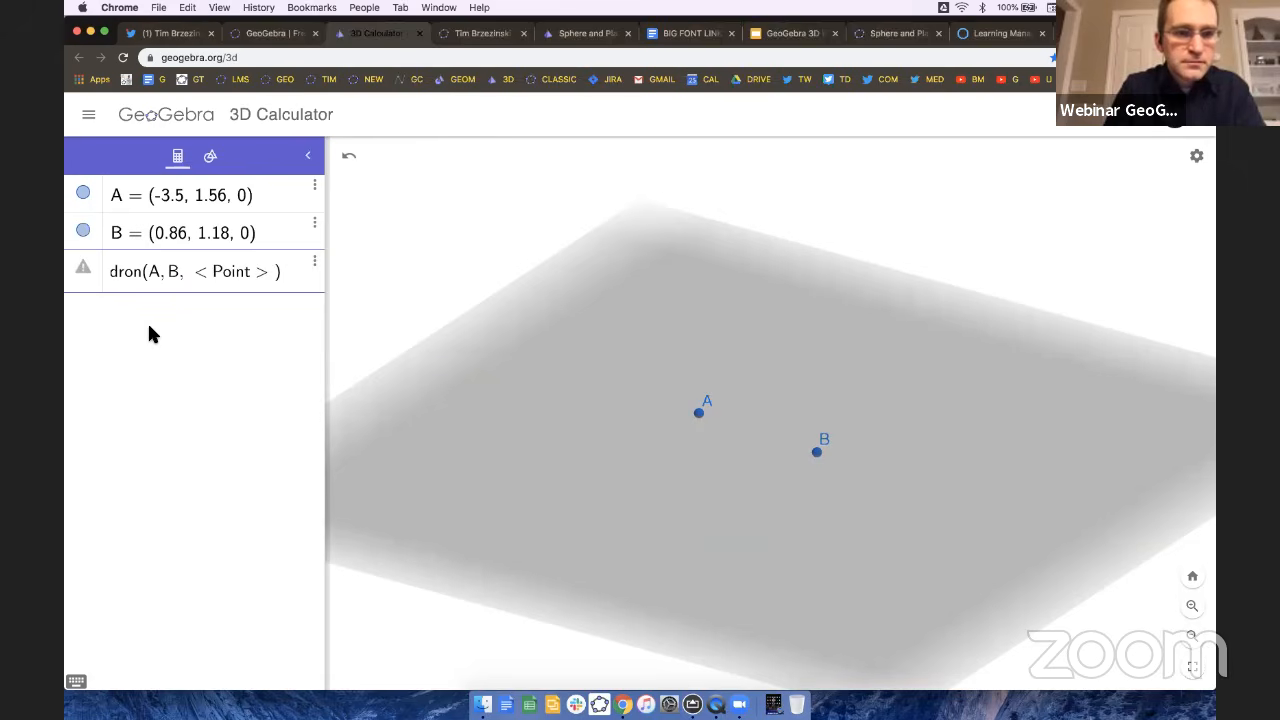
{"action": "key", "text": "BackSpace"}
{"action": "key", "text": "BackSpace"}
{"action": "key", "text": "BackSpace"}
{"action": "key", "text": "BackSpace"}
{"action": "key", "text": "BackSpace"}
{"action": "key", "text": "BackSpace"}
{"action": "key", "text": "BackSpace"}
{"action": "key", "text": "BackSpace"}
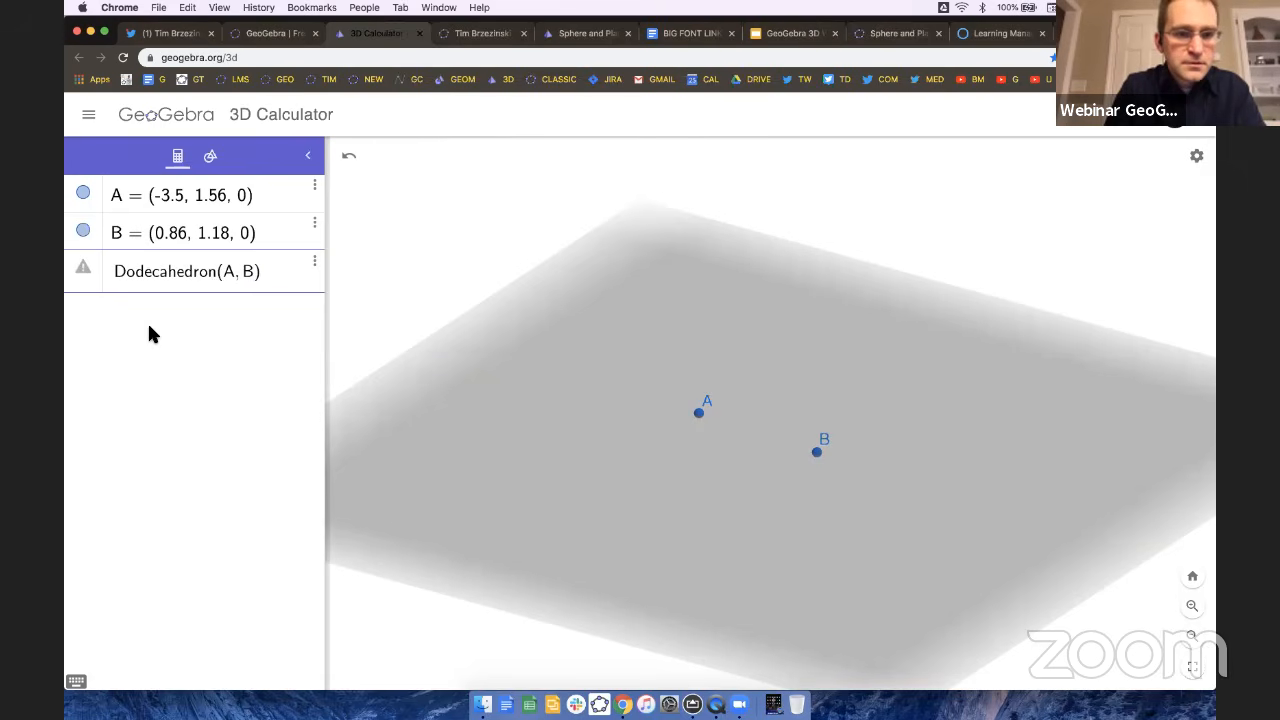
{"action": "key", "text": "Return"}
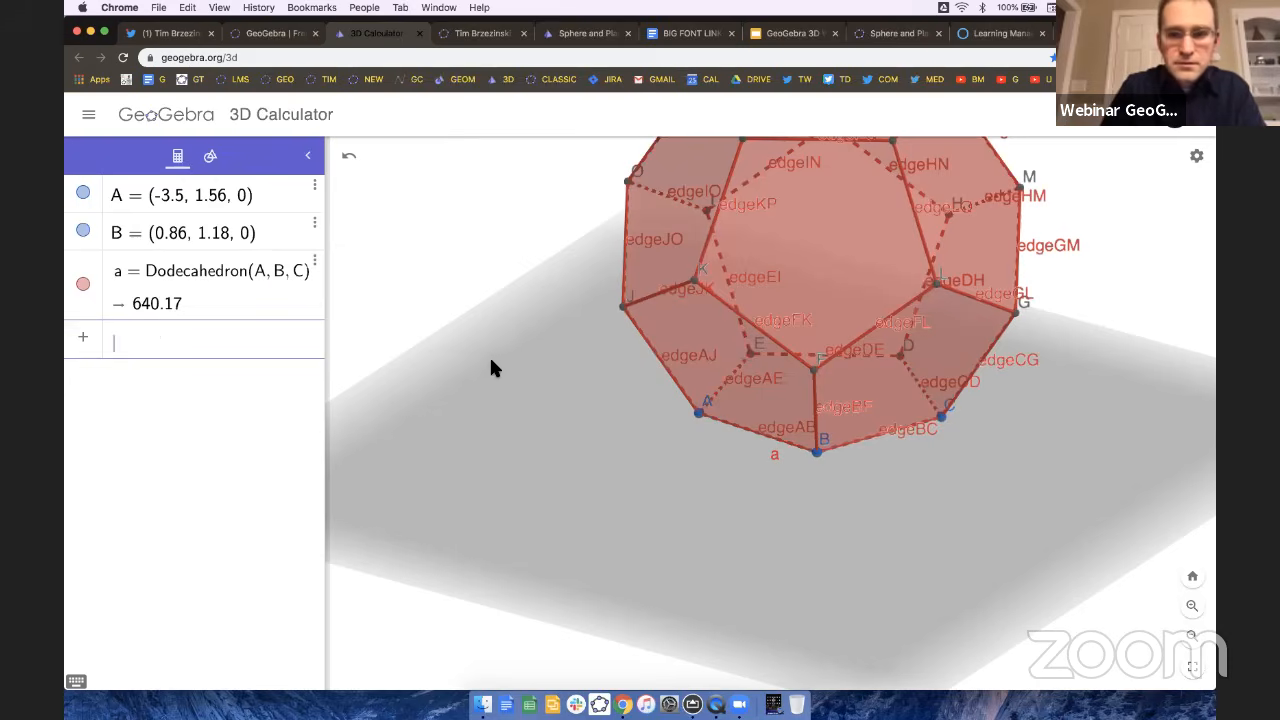
{"action": "mouse_move", "coordinate": [523, 363]}
{"action": "left_mouse_down"}
{"action": "mouse_move", "coordinate": [497, 354]}
{"action": "mouse_move", "coordinate": [678, 378]}
{"action": "mouse_move", "coordinate": [280, 209]}
{"action": "left_mouse_up"}
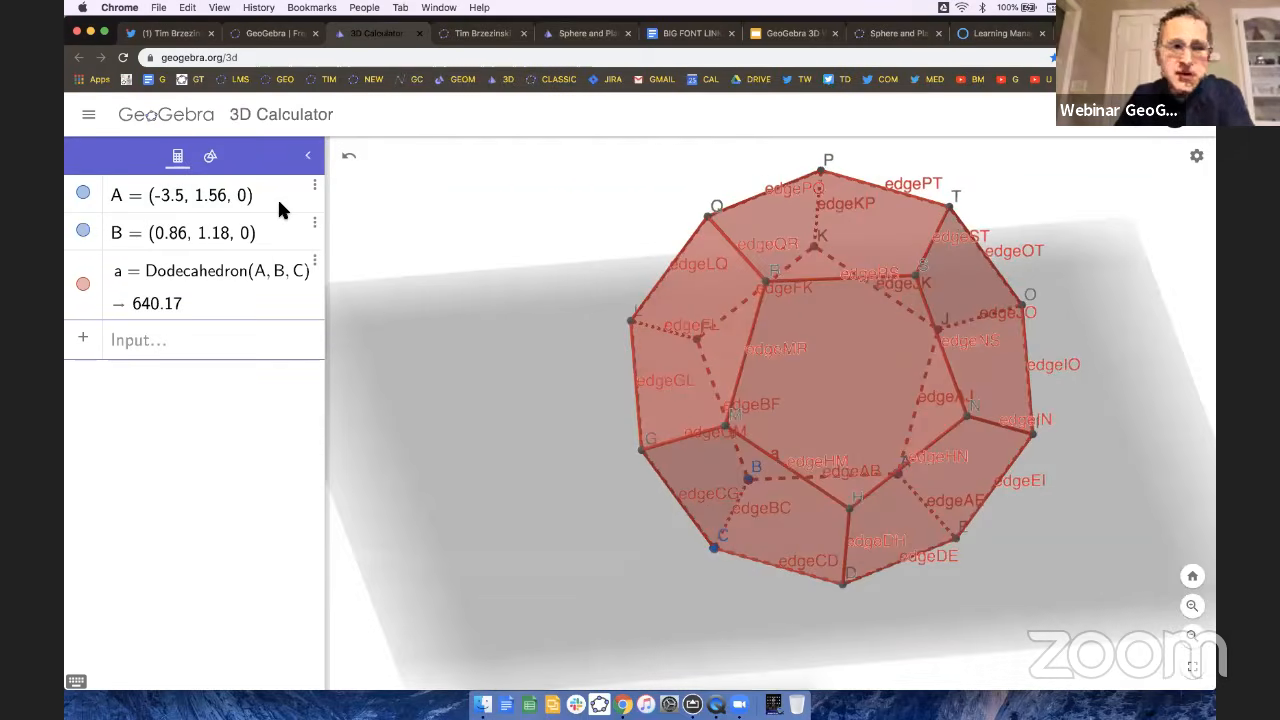
Look over the file formats available for downloading the construction, and close the list without exporting.
{"action": "left_click", "coordinate": [86, 118]}
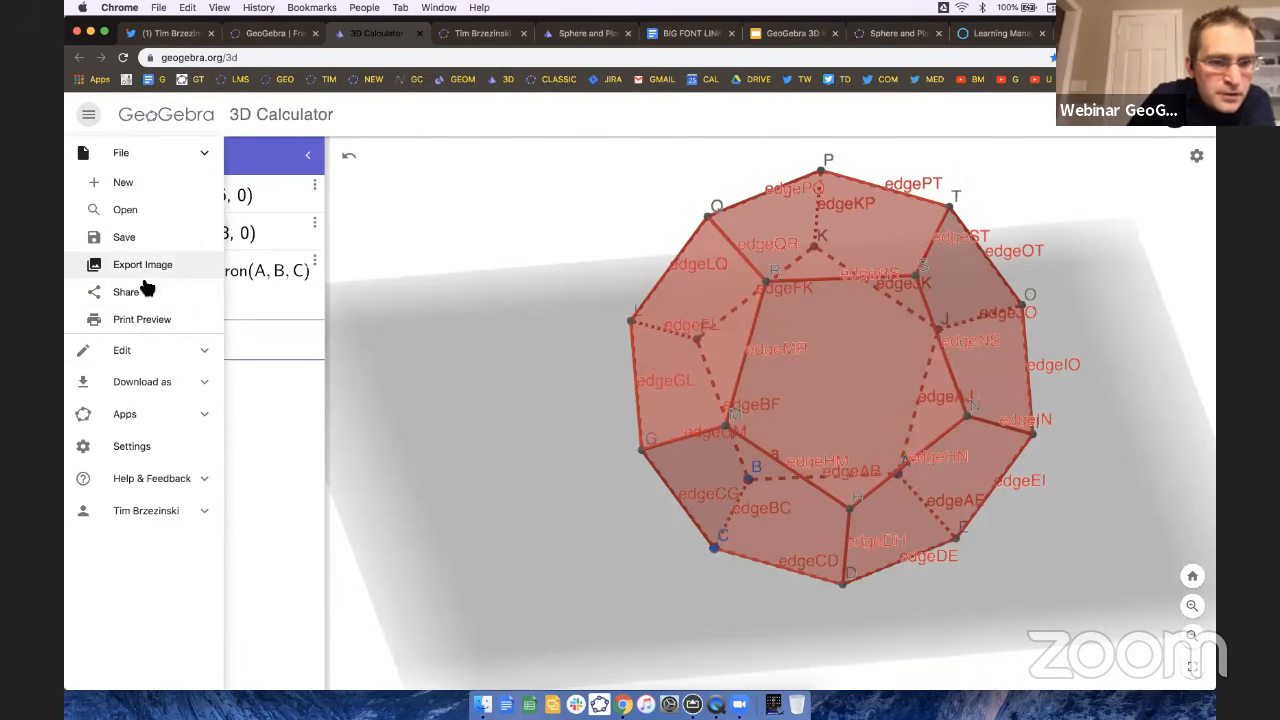
{"action": "left_click", "coordinate": [146, 382]}
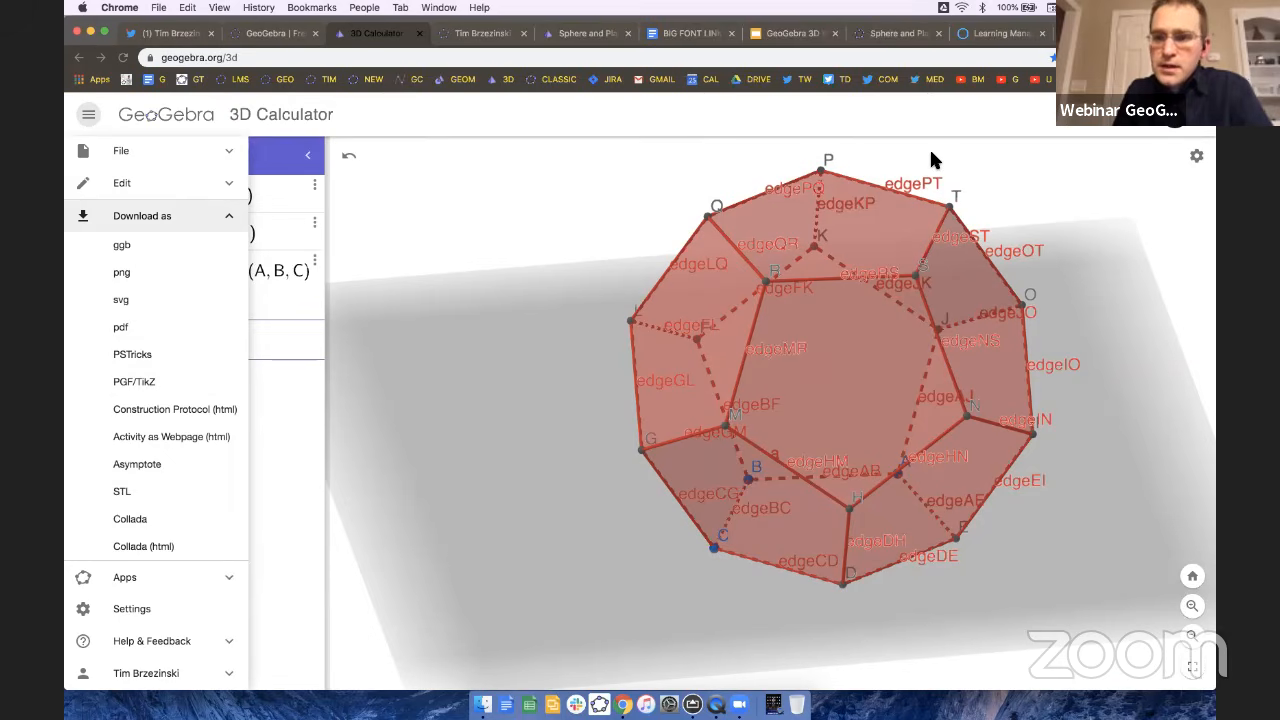
{"action": "left_click", "coordinate": [419, 206]}
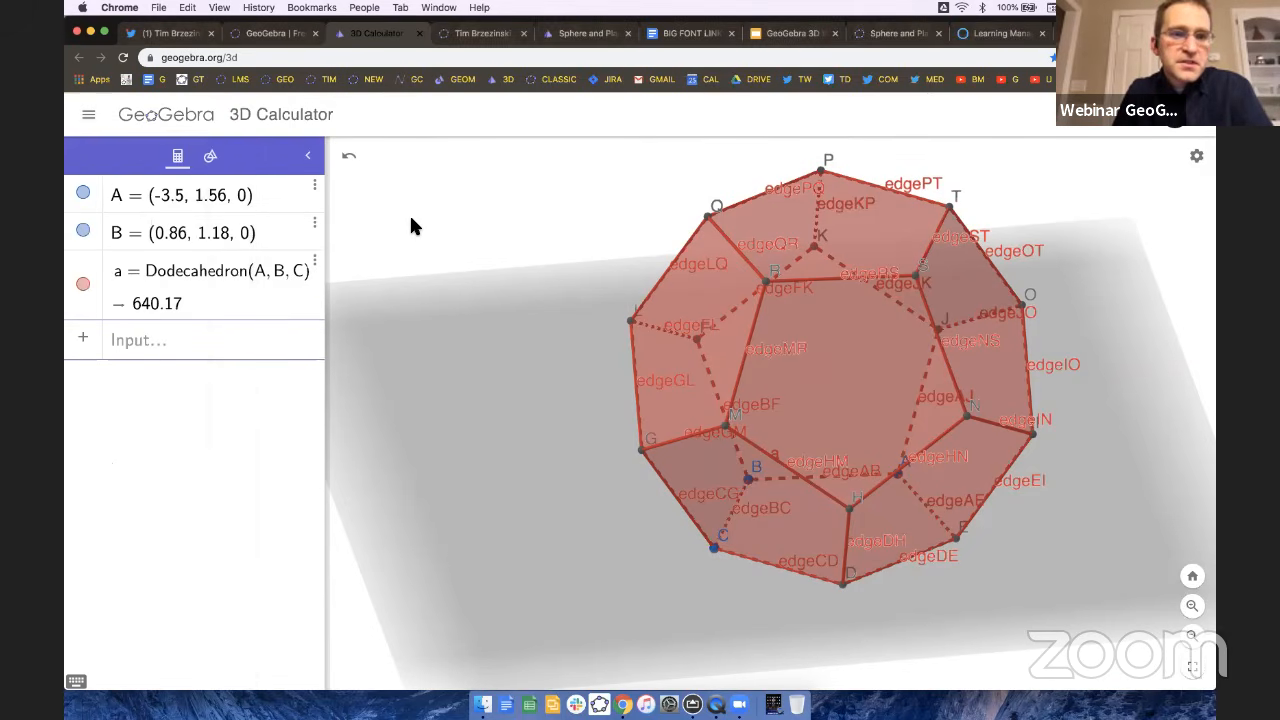
Create a slider r = 1 with its minimum set to 0, and go back to the construction tools.
{"action": "left_click", "coordinate": [206, 343]}
{"action": "type", "text": "r = 1"}
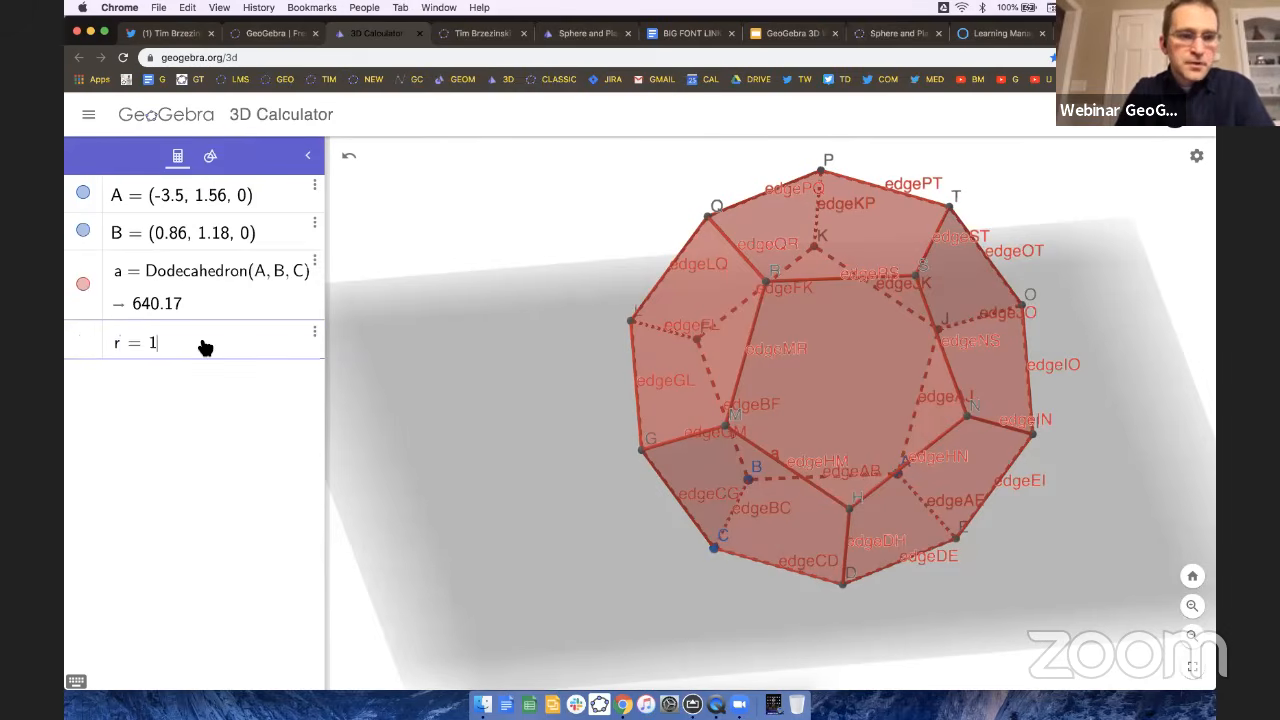
{"action": "key", "text": "Return"}
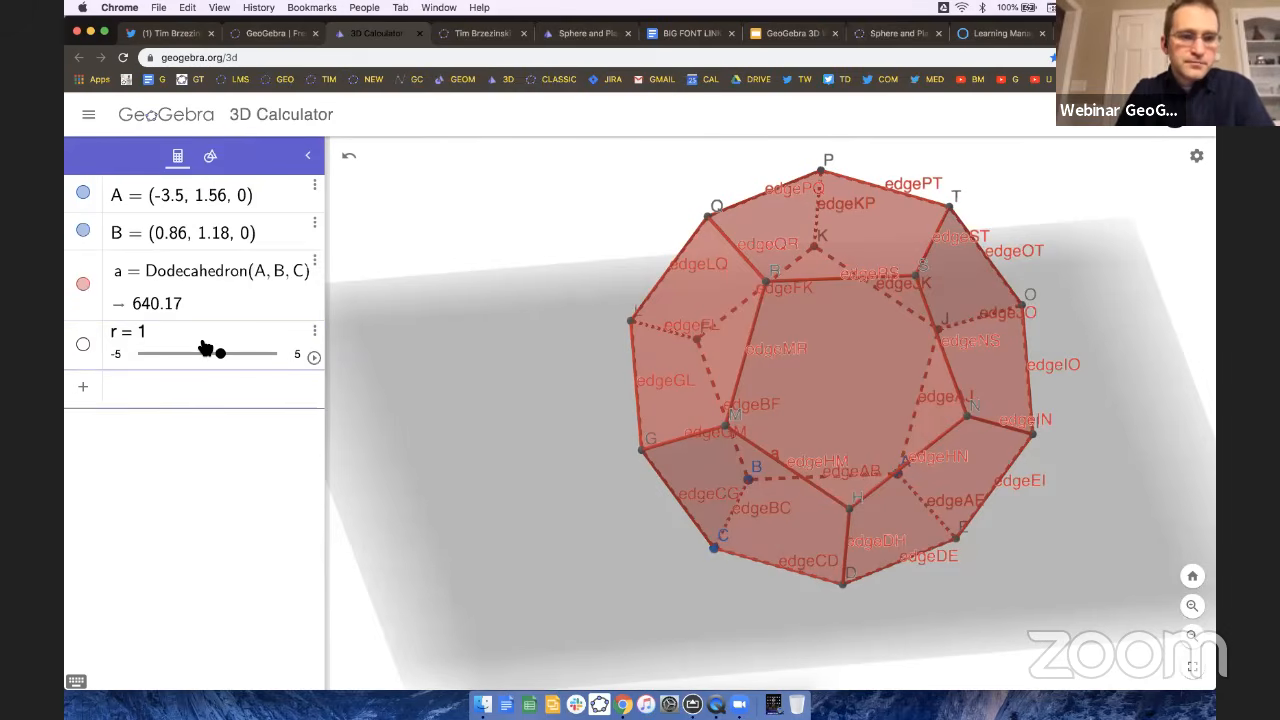
{"action": "left_click", "coordinate": [314, 332]}
{"action": "left_click", "coordinate": [128, 355]}
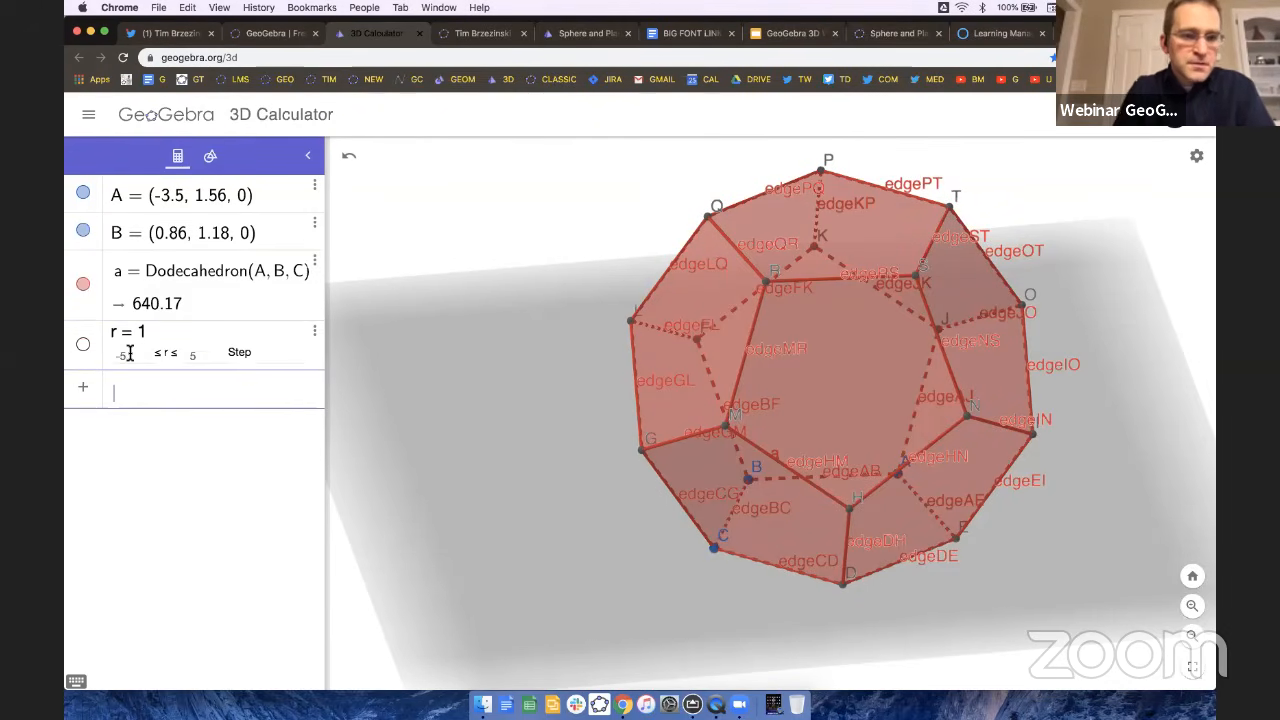
{"action": "type", "text": "0"}
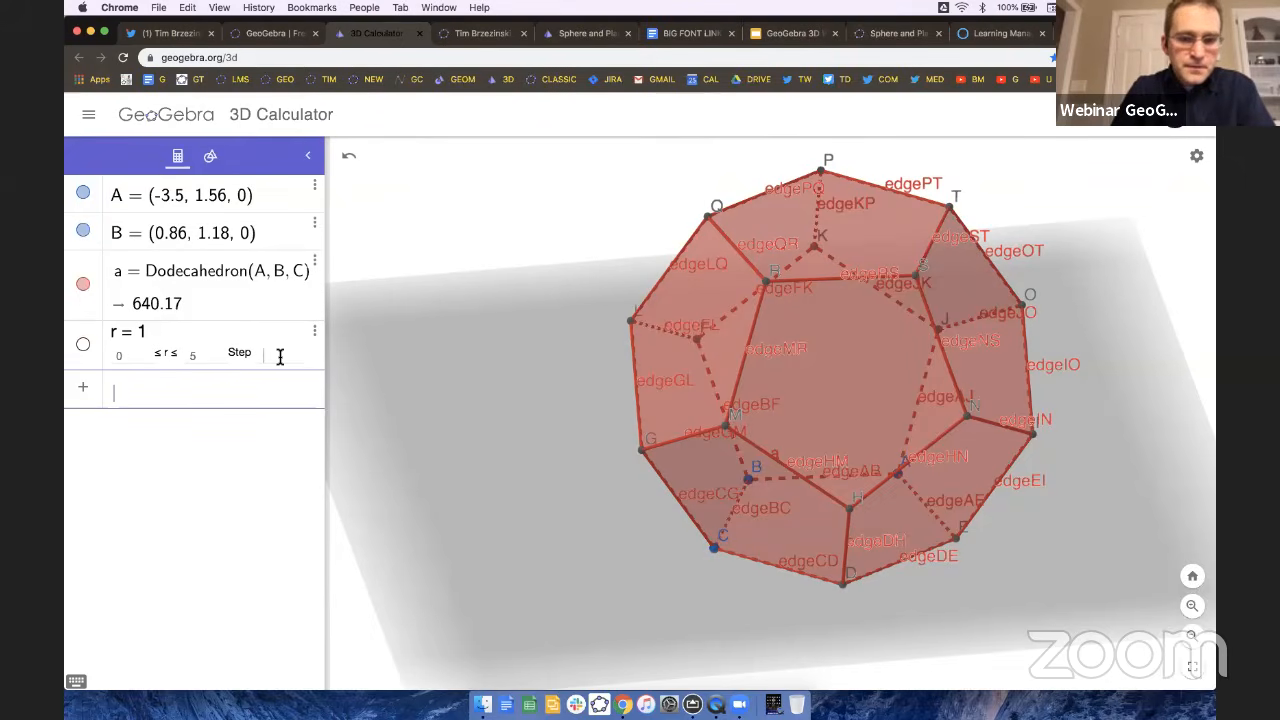
{"action": "key", "text": "Return"}
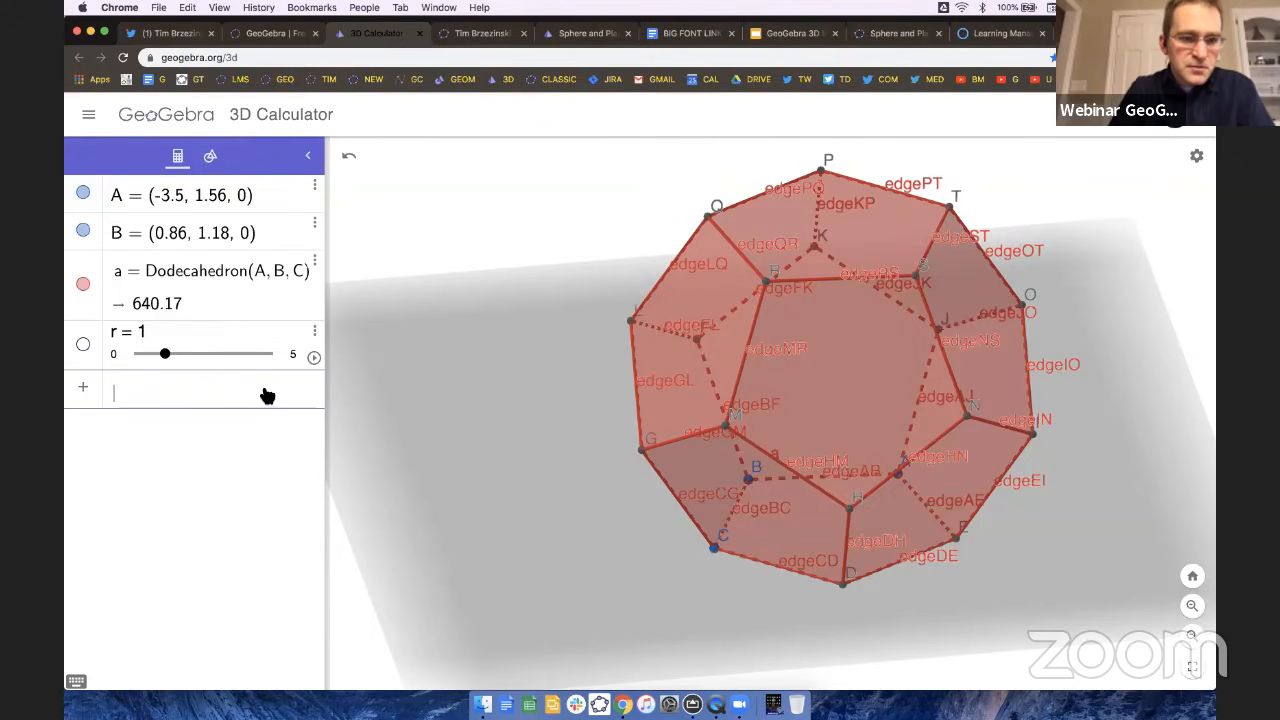
{"action": "left_click", "coordinate": [212, 158]}
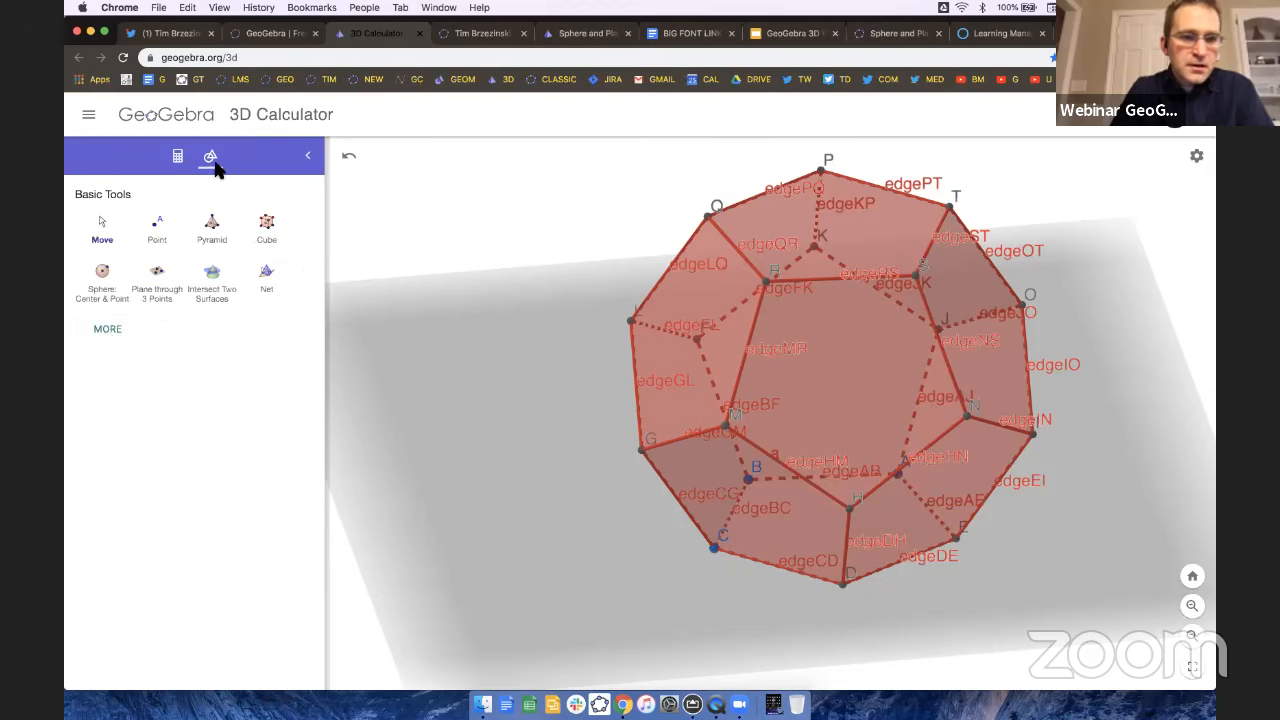
Create a sphere of radius r centred on a free point on the plane at about (8.65, 0.24, 0).
{"action": "left_click", "coordinate": [108, 335]}
{"action": "scroll", "coordinate": [110, 340], "scroll_direction": "down", "scroll_amount": 5}
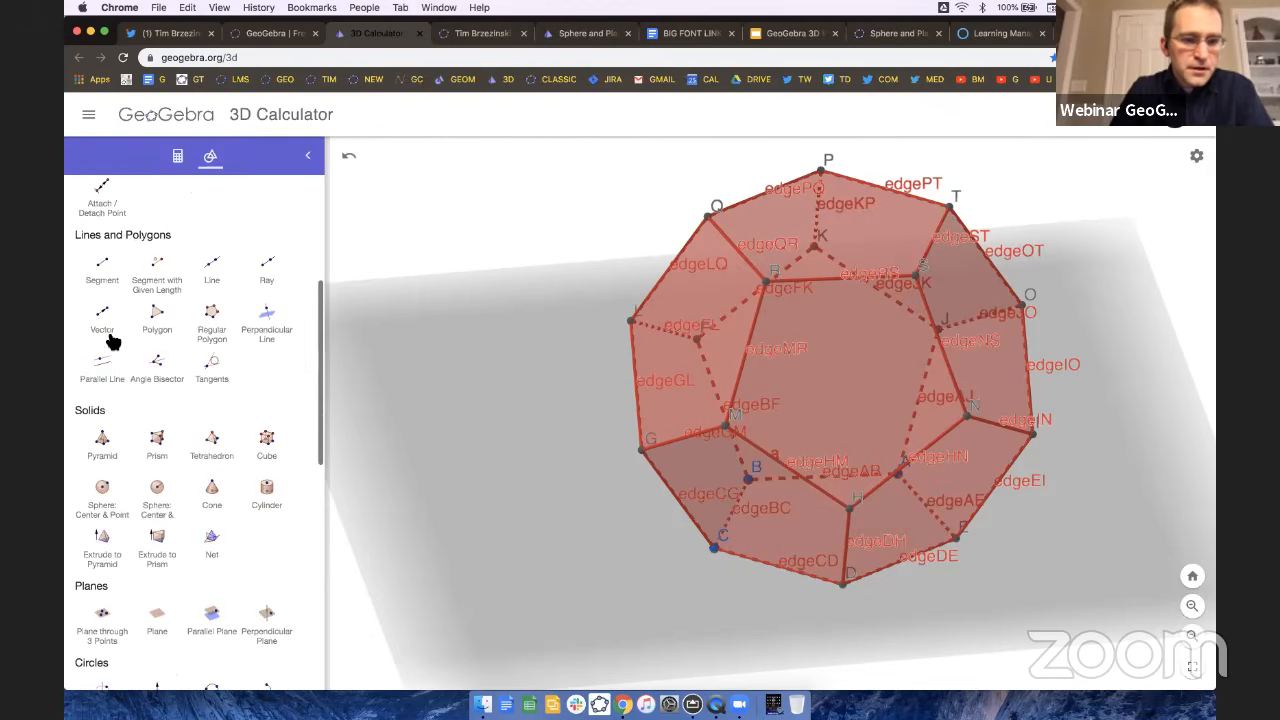
{"action": "left_click", "coordinate": [160, 510]}
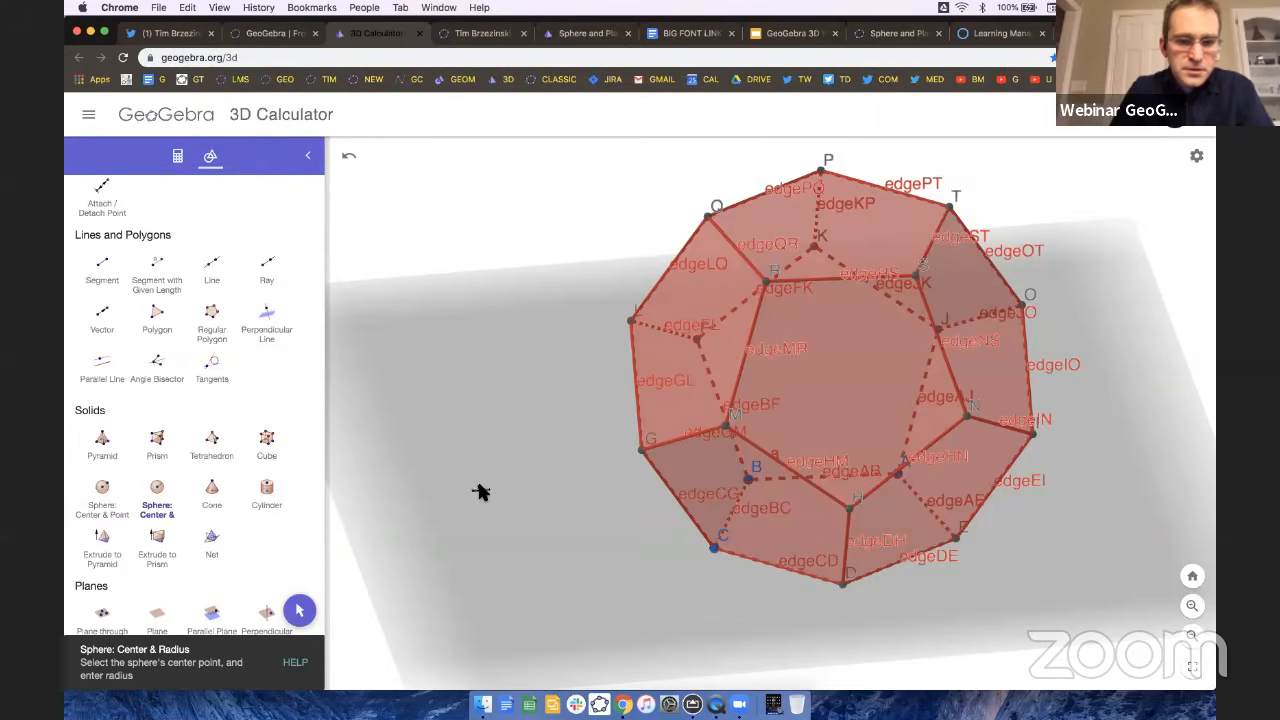
{"action": "left_click", "coordinate": [480, 490]}
{"action": "type", "text": "2"}
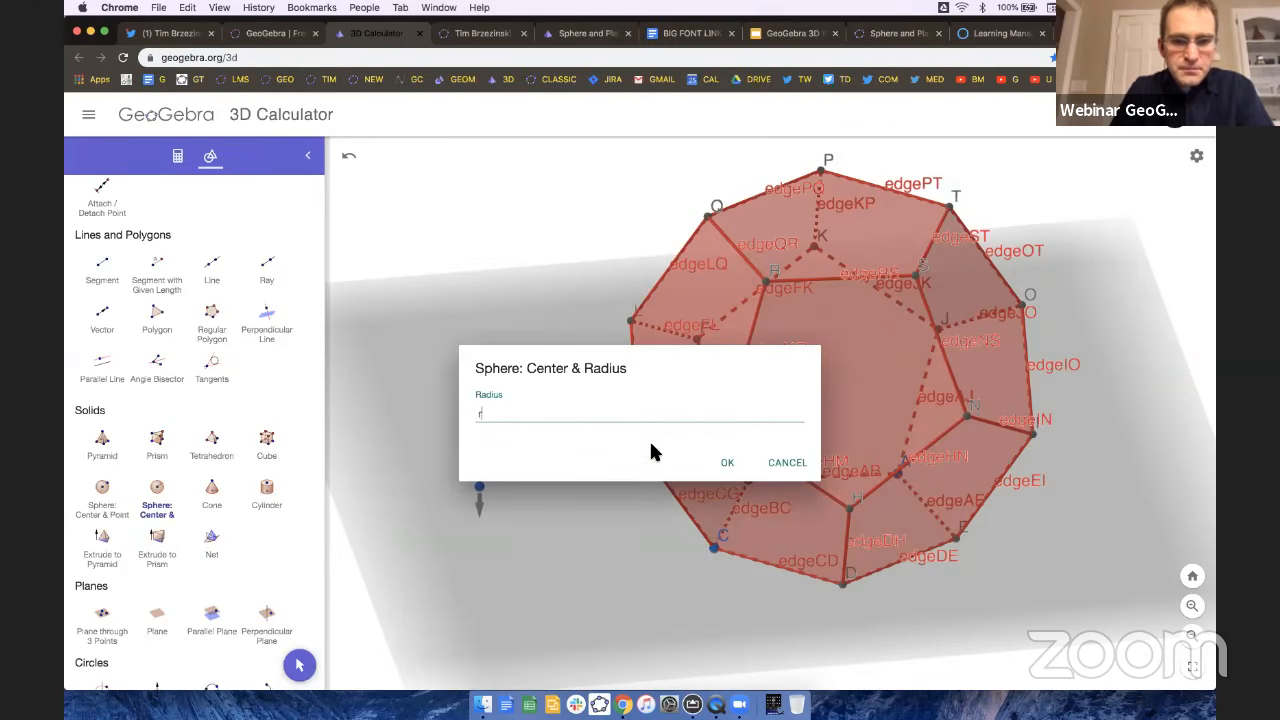
{"action": "left_click", "coordinate": [730, 464]}
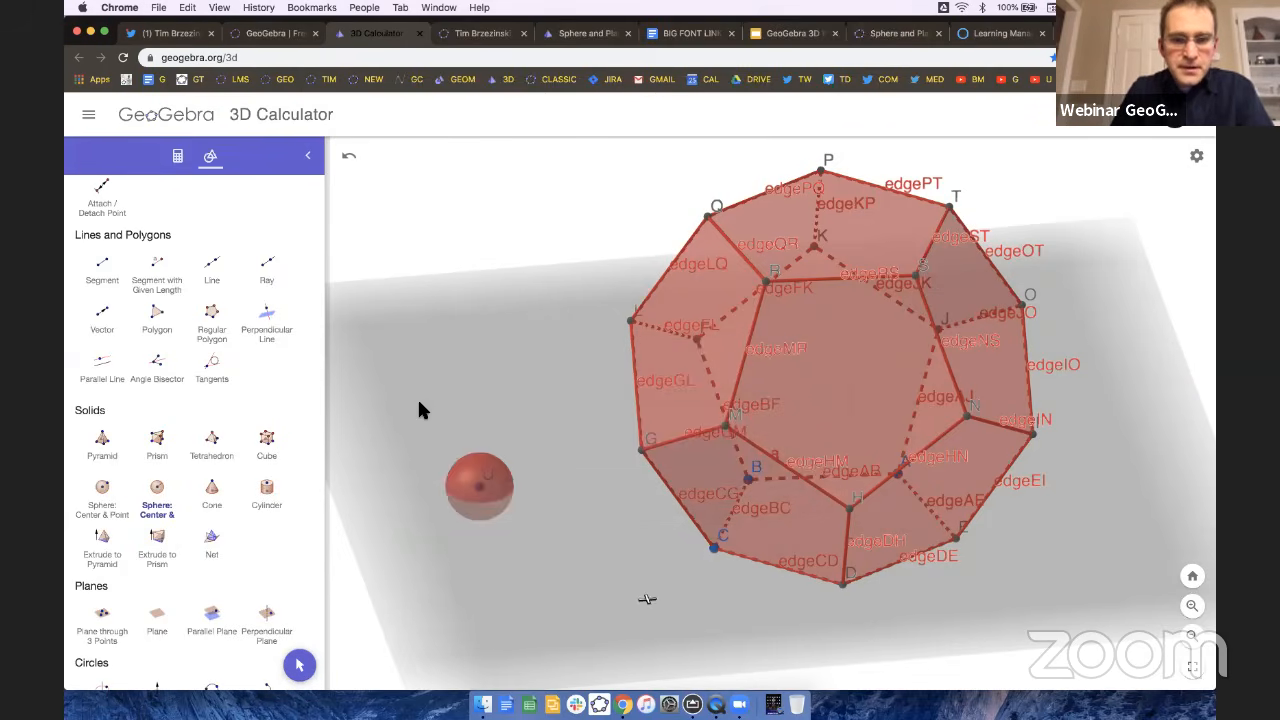
Increase the slider r to about 3.84 to enlarge the sphere, and view both solids from another side.
{"action": "left_click", "coordinate": [179, 158]}
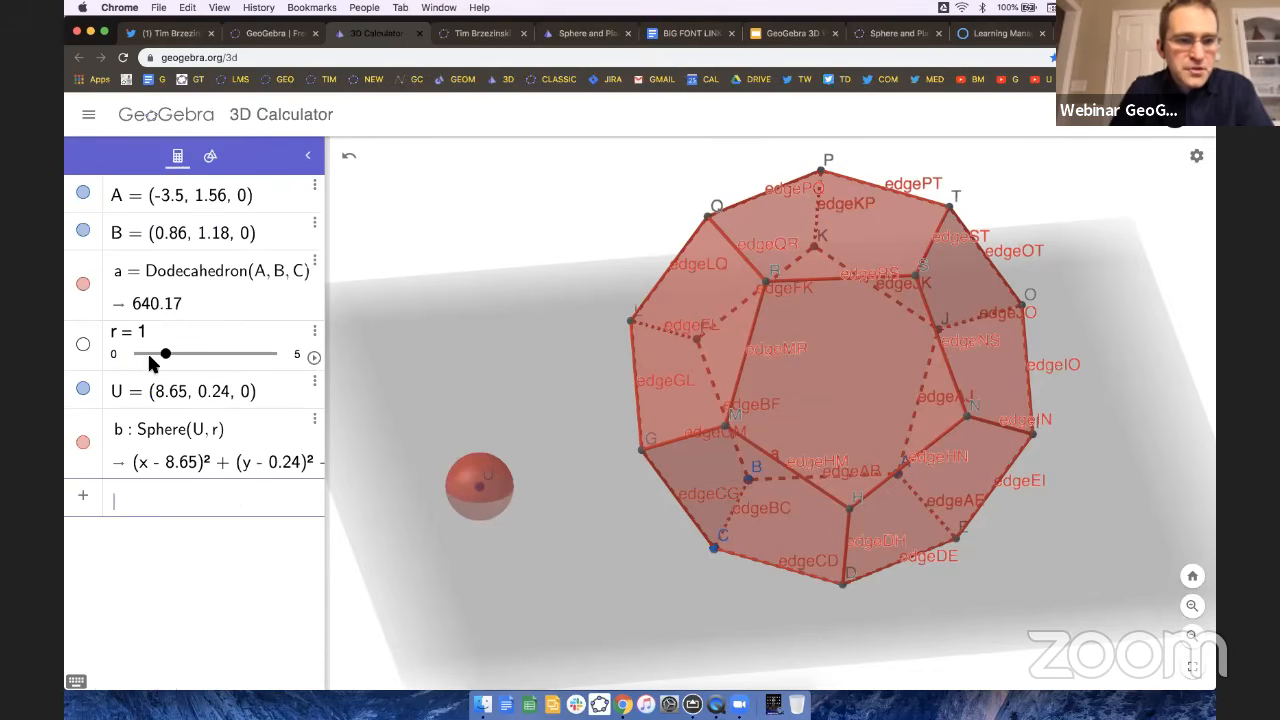
{"action": "left_click_drag", "start_coordinate": [168, 356], "coordinate": [243, 362]}
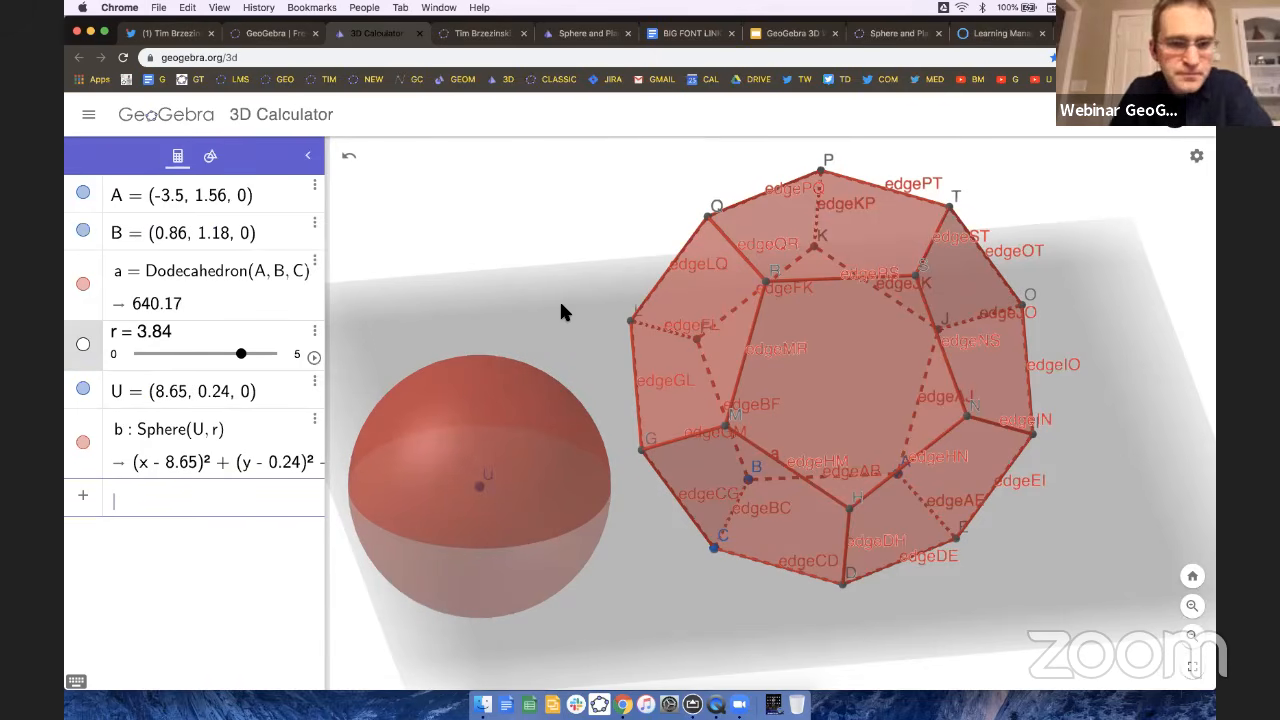
{"action": "left_click_drag", "start_coordinate": [569, 318], "coordinate": [572, 318]}
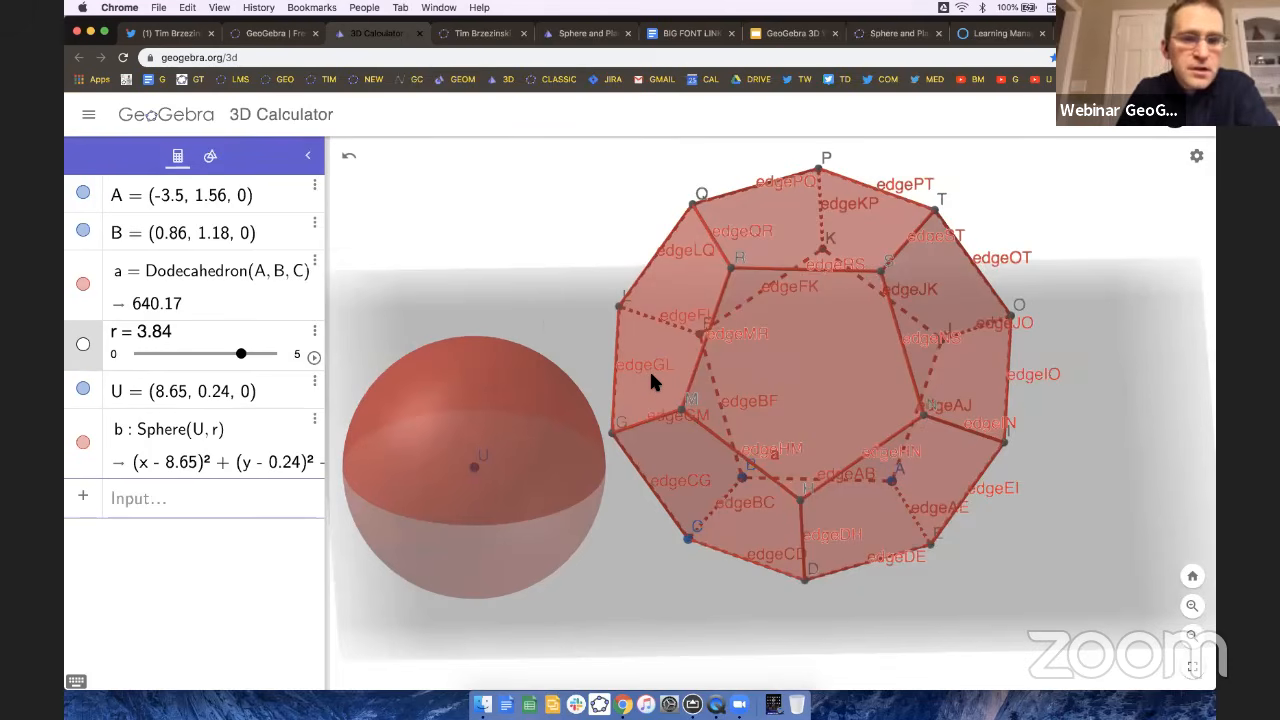
{"action": "left_click", "coordinate": [805, 273]}
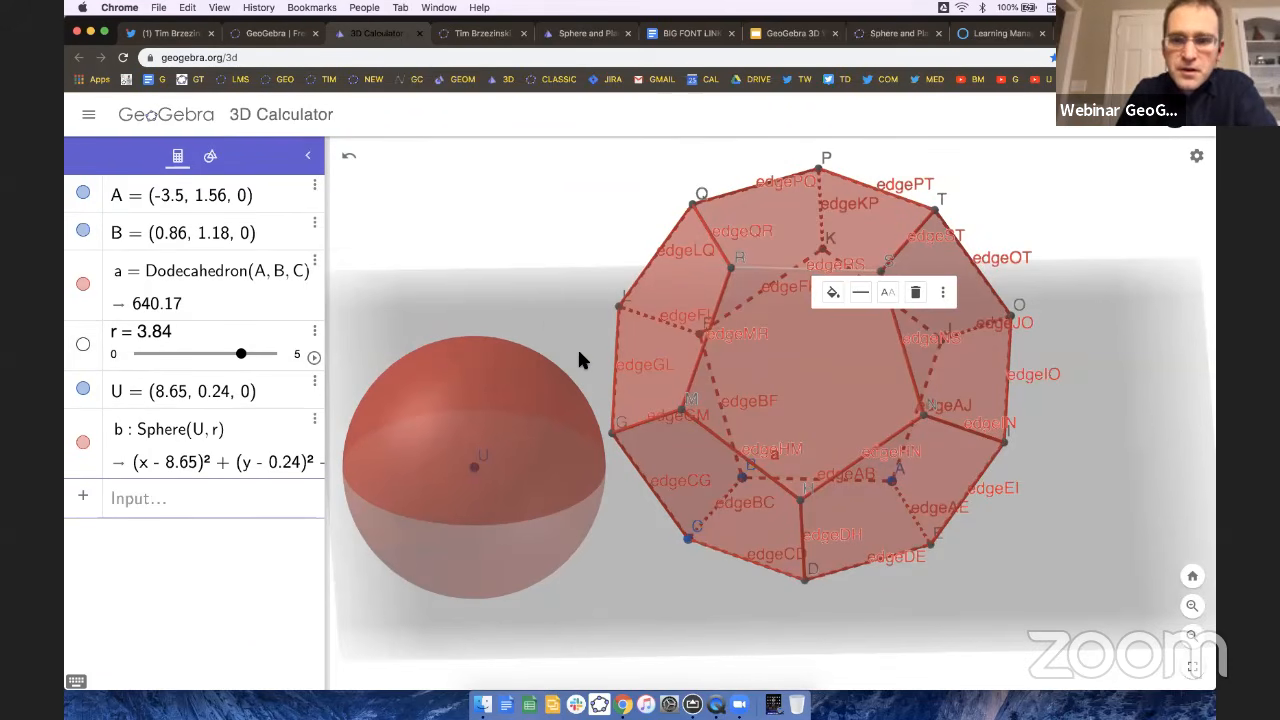
{"action": "left_click", "coordinate": [1050, 305]}
{"action": "mouse_move", "coordinate": [1048, 300]}
{"action": "left_mouse_down"}
{"action": "mouse_move", "coordinate": [1016, 300]}
{"action": "mouse_move", "coordinate": [1053, 296]}
{"action": "left_mouse_up"}
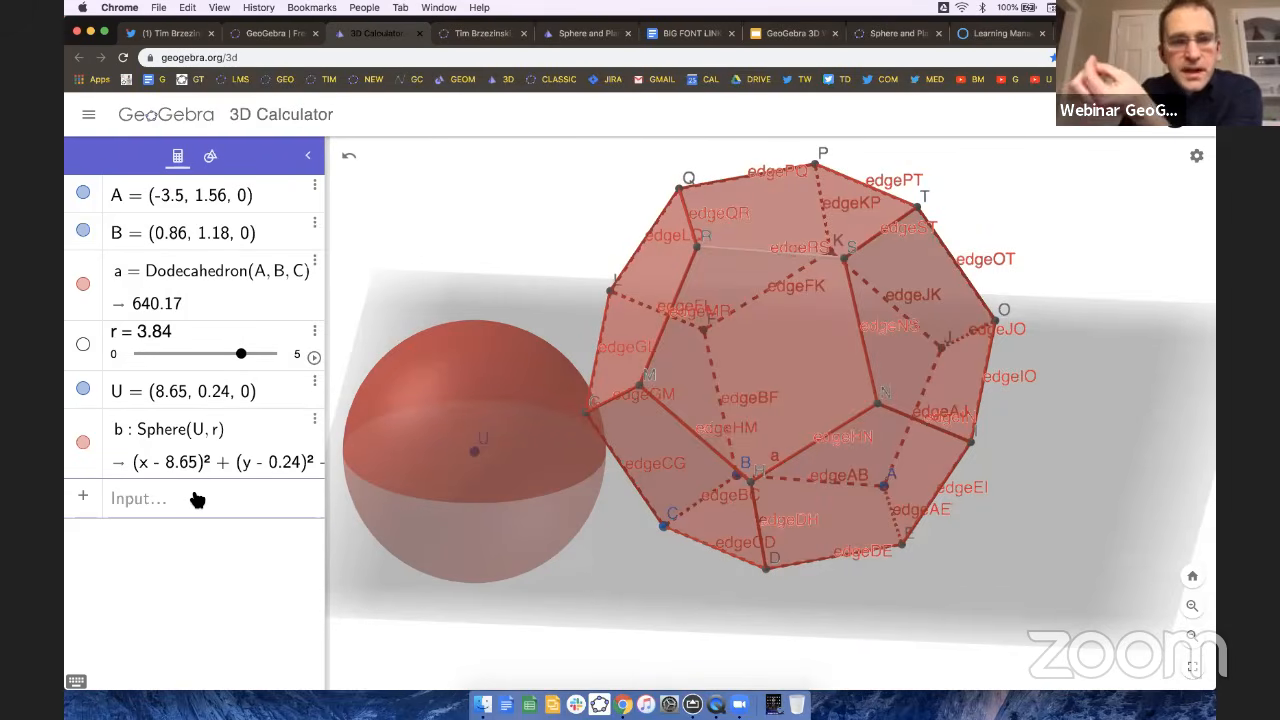
Delete the sphere together with its centre point, and delete the slider r.
{"action": "left_click", "coordinate": [470, 452]}
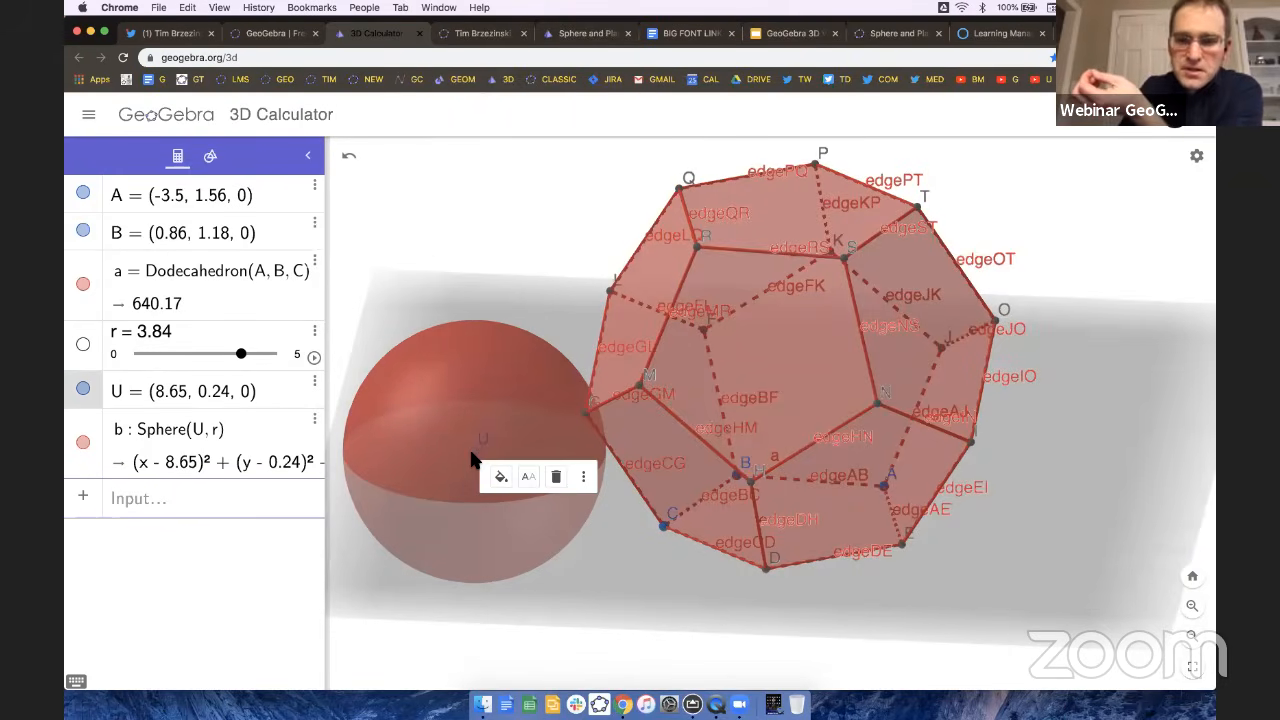
{"action": "key", "text": "Delete"}
{"action": "left_click", "coordinate": [314, 331]}
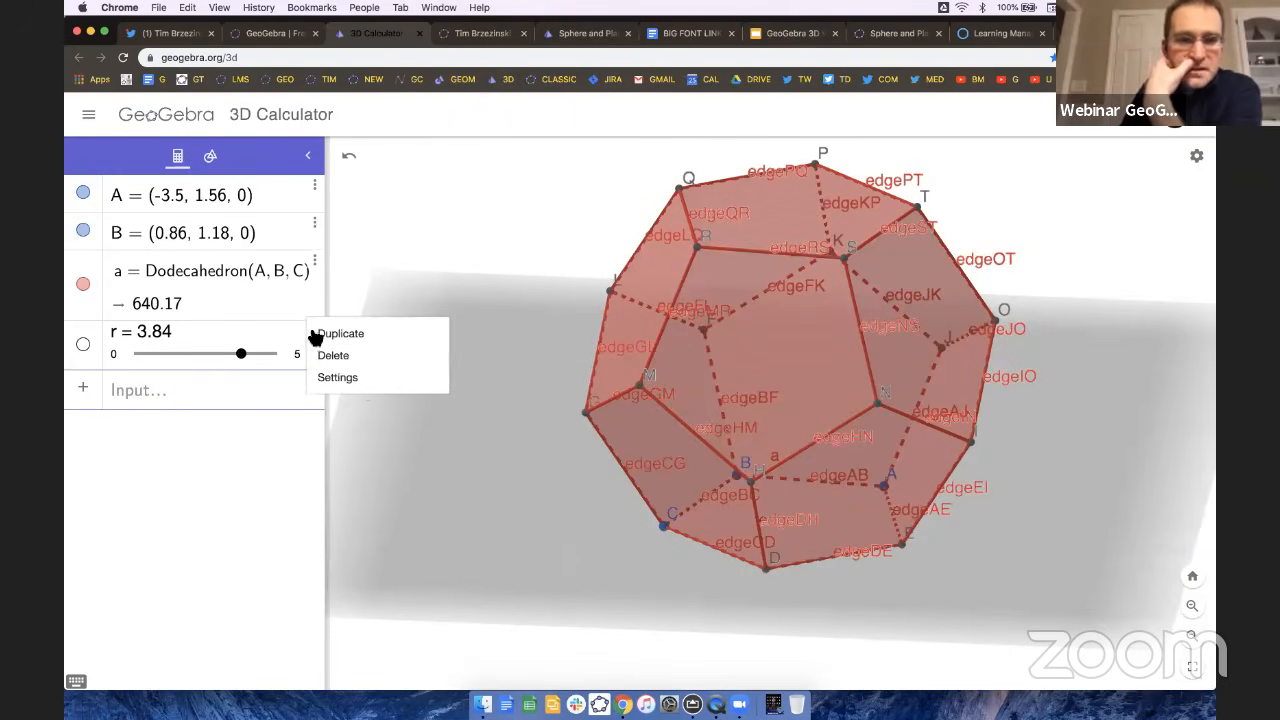
{"action": "left_click", "coordinate": [334, 358]}
{"action": "left_click_drag", "start_coordinate": [505, 422], "coordinate": [509, 518]}
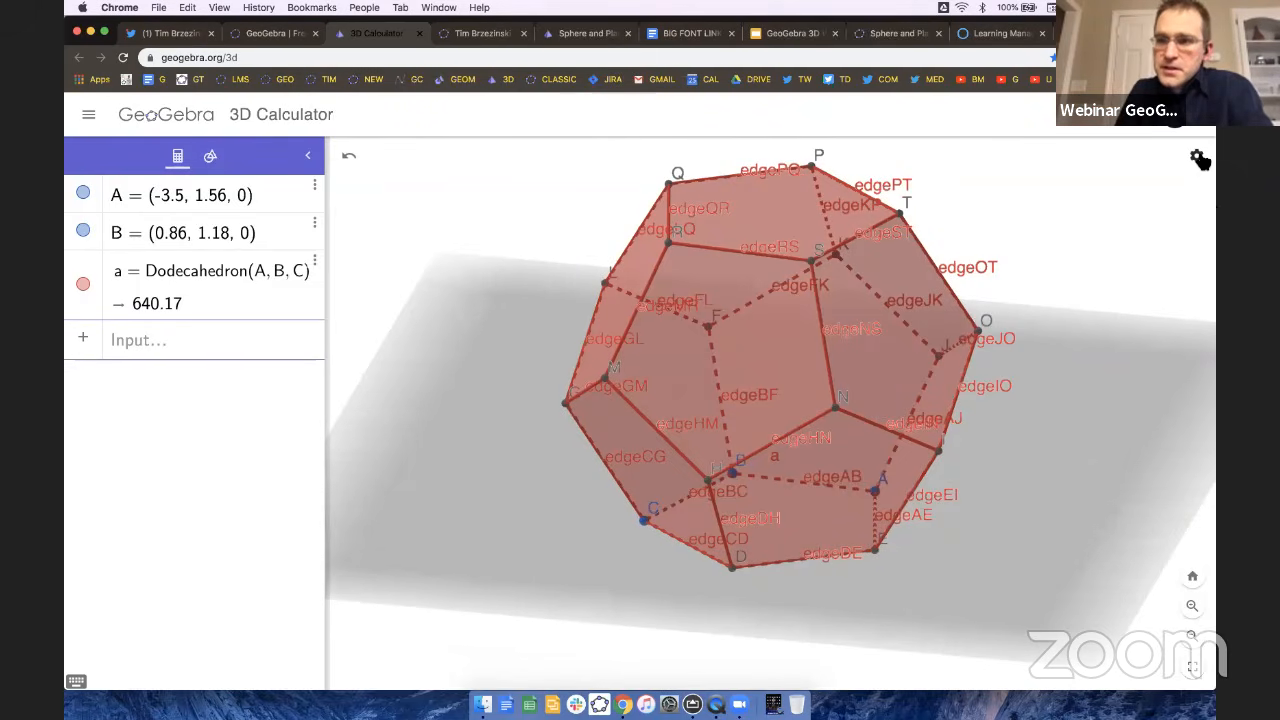
Try to show auxiliary objects through the algebra settings, and return to the dodecahedron view.
{"action": "scroll", "coordinate": [1200, 160], "scroll_direction": "up", "scroll_amount": 5, "text": "ctrl"}
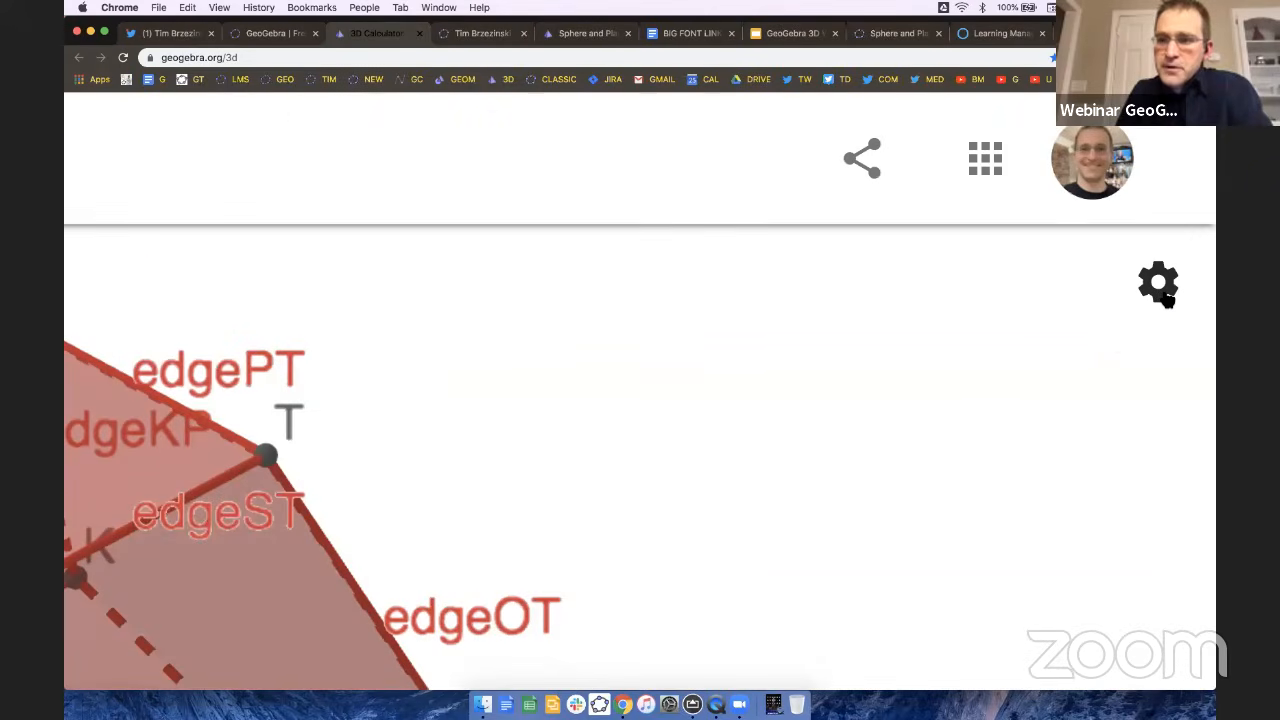
{"action": "scroll", "coordinate": [1165, 300], "scroll_direction": "down", "scroll_amount": 5, "text": "ctrl"}
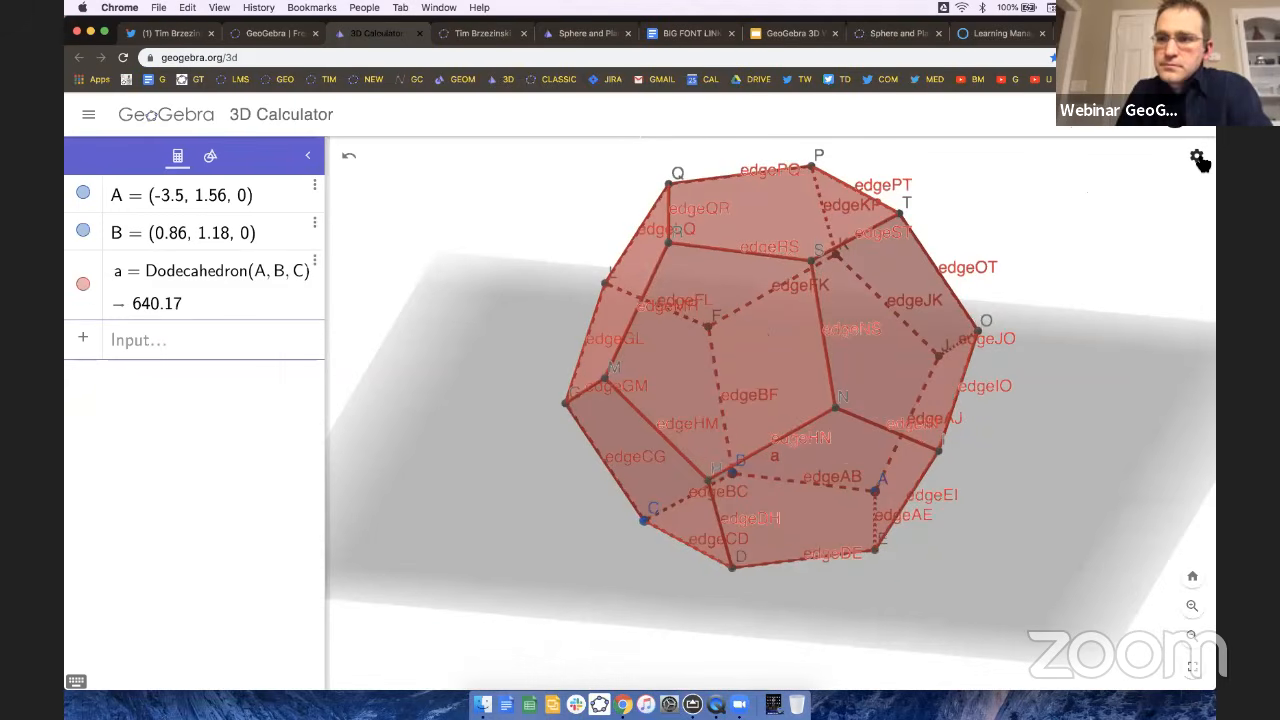
{"action": "left_click", "coordinate": [1198, 160]}
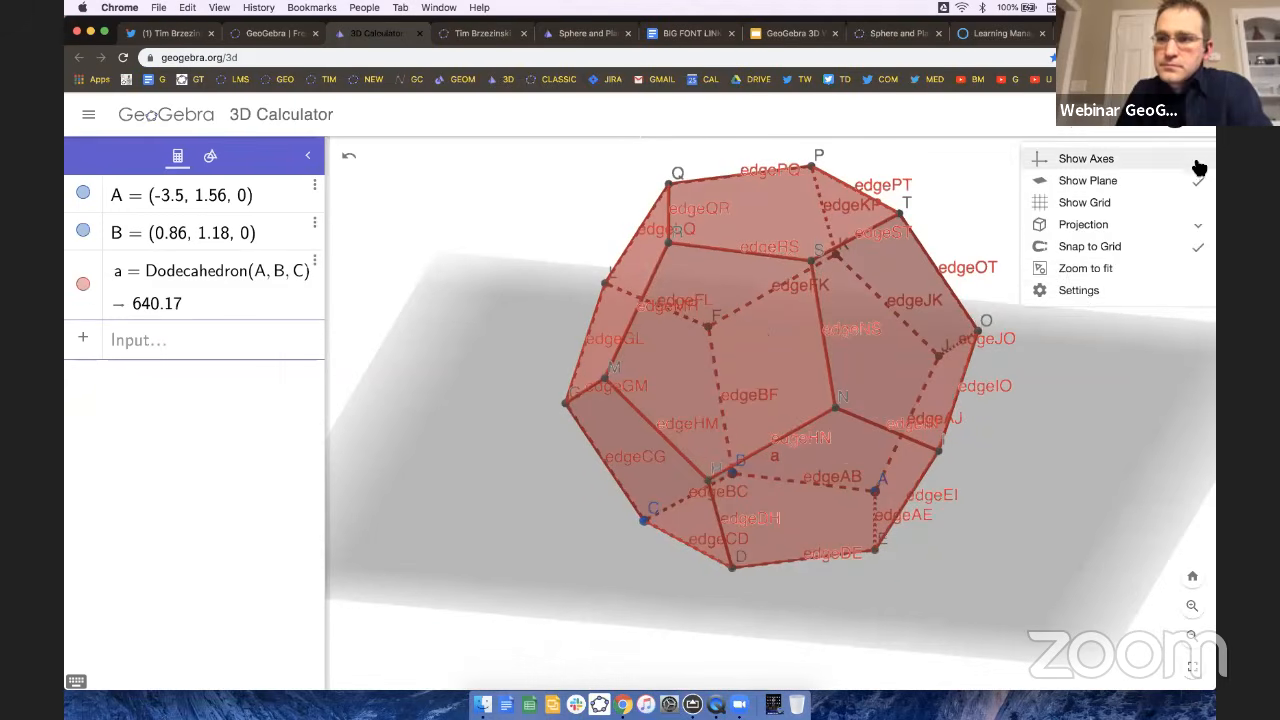
{"action": "left_click", "coordinate": [1076, 292]}
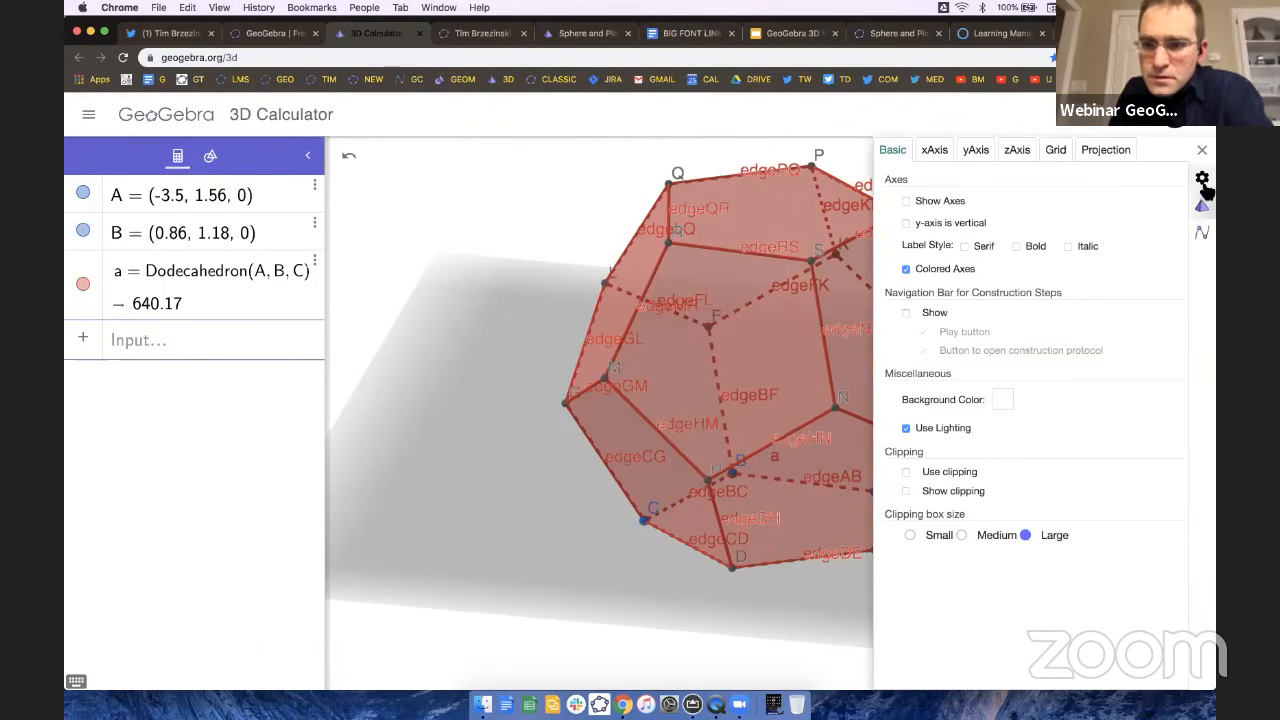
{"action": "scroll", "coordinate": [1202, 240], "scroll_direction": "up", "scroll_amount": 5, "text": "ctrl"}
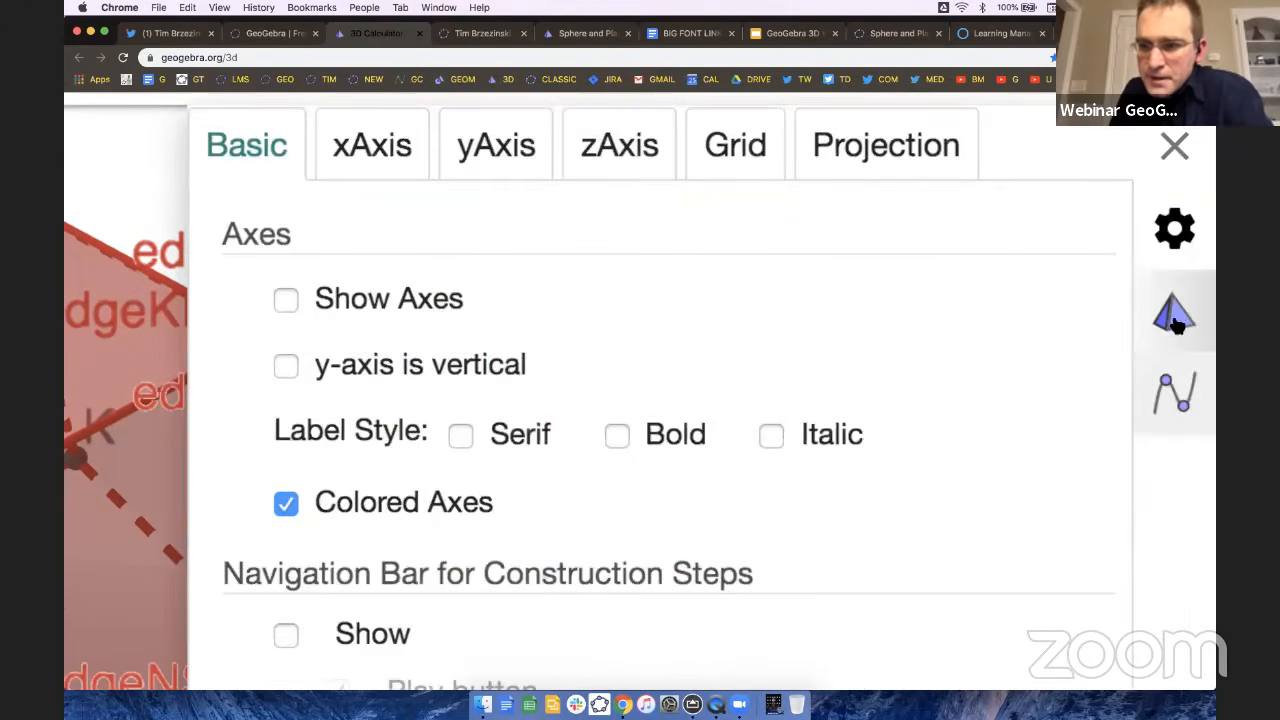
{"action": "left_click", "coordinate": [1180, 394]}
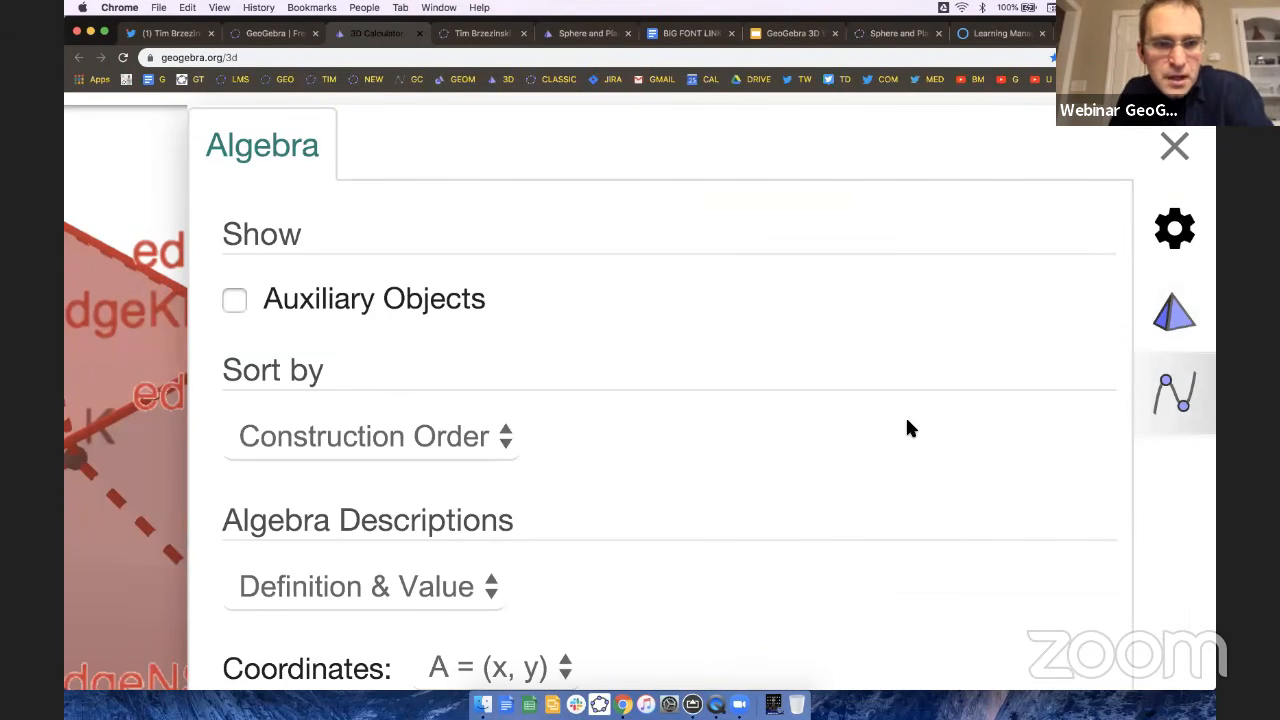
{"action": "left_click", "coordinate": [236, 302]}
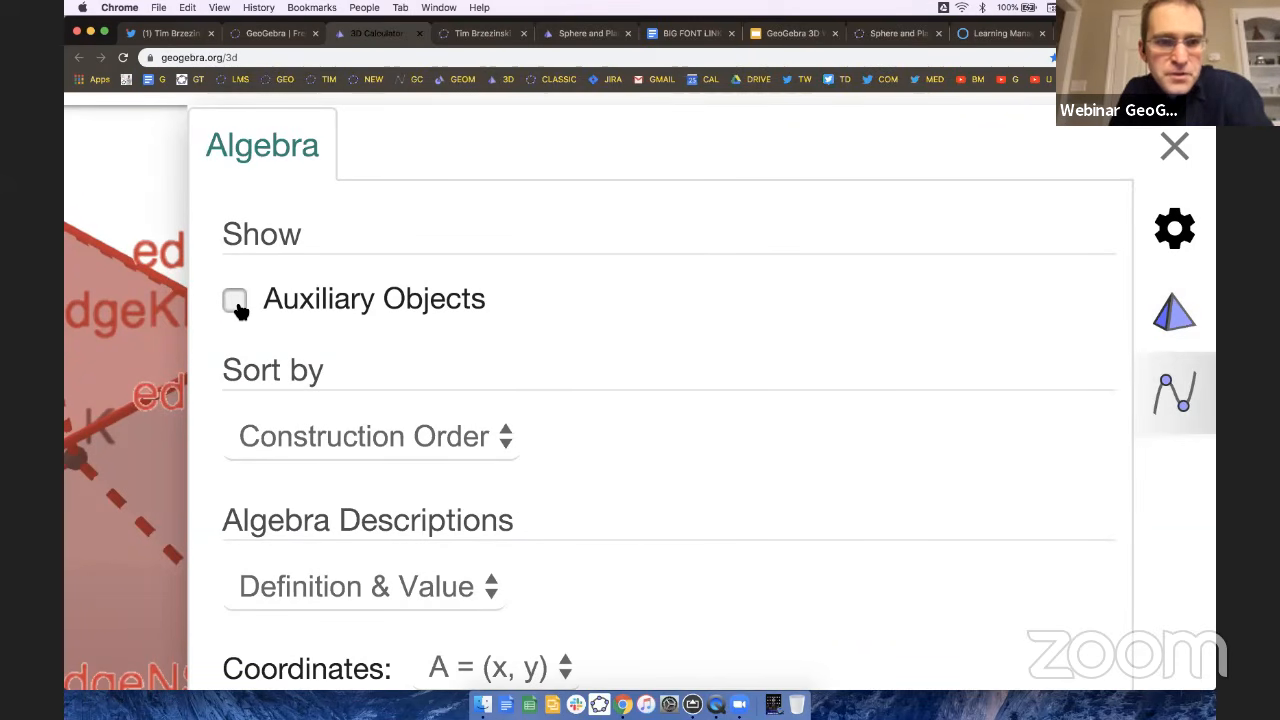
{"action": "left_click", "coordinate": [1177, 146]}
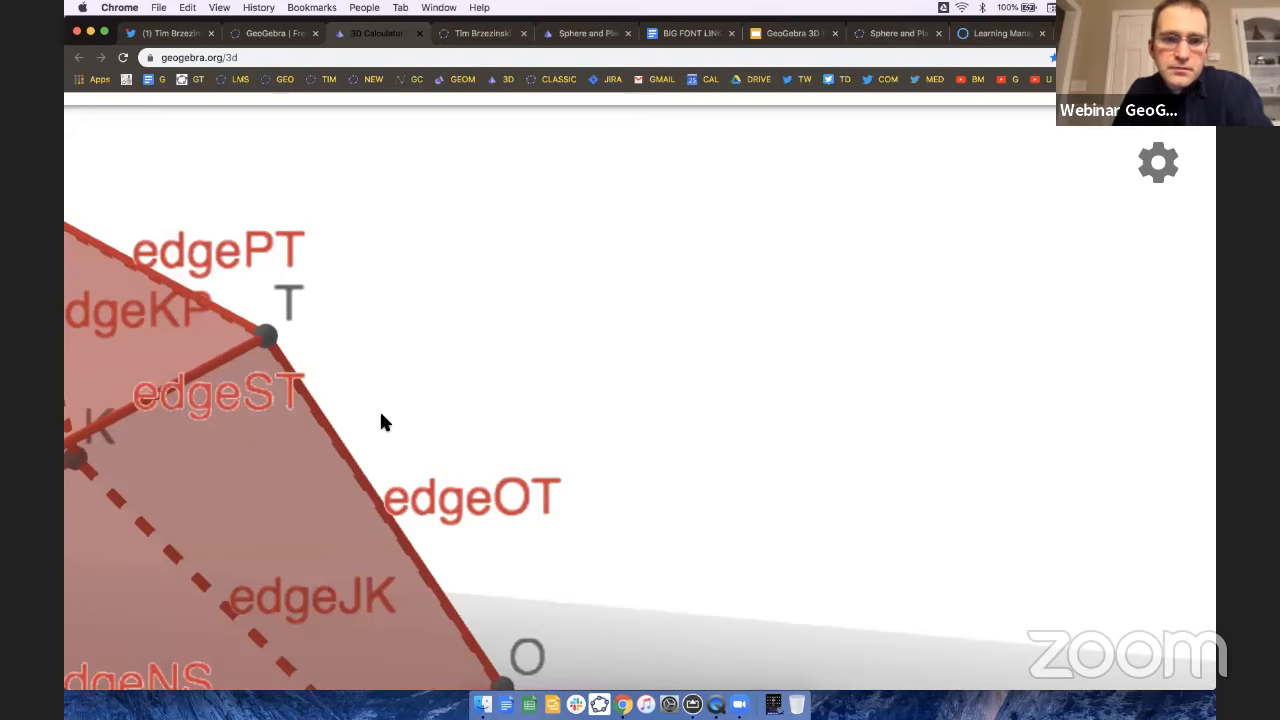
{"action": "scroll", "coordinate": [295, 502], "scroll_direction": "left", "scroll_amount": 10}
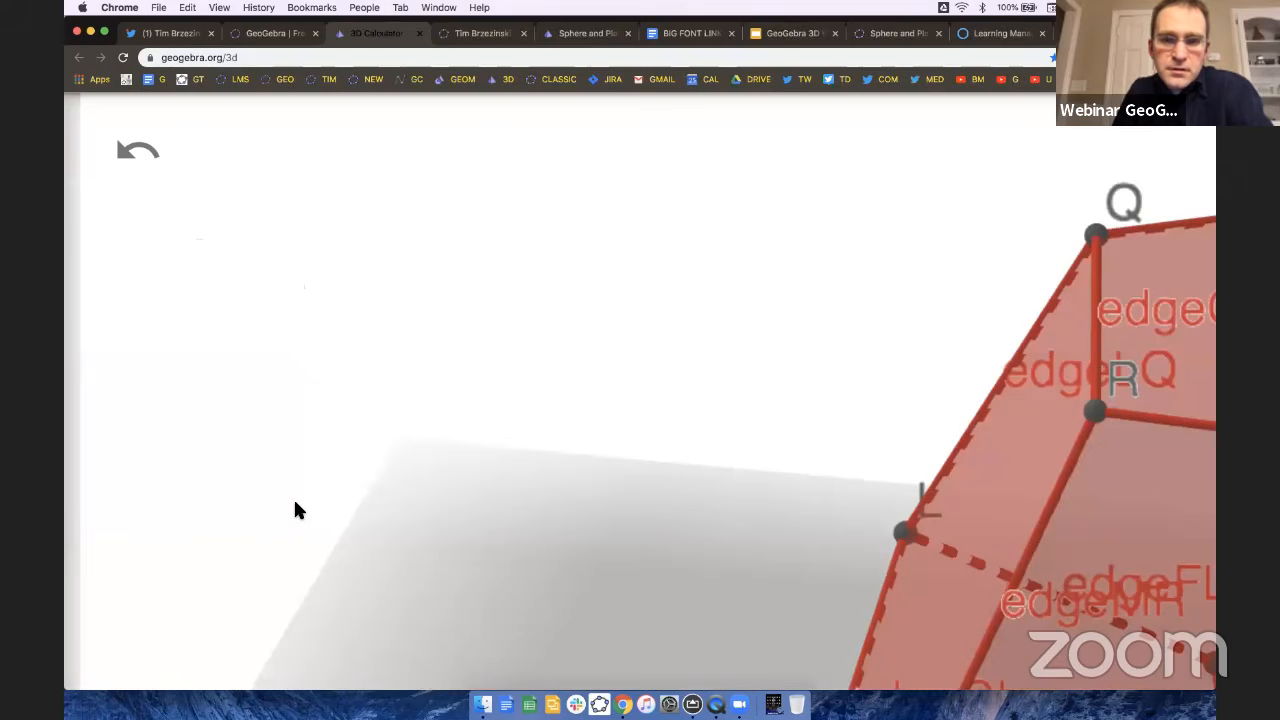
{"action": "left_click_drag", "start_coordinate": [761, 564], "coordinate": [744, 549]}
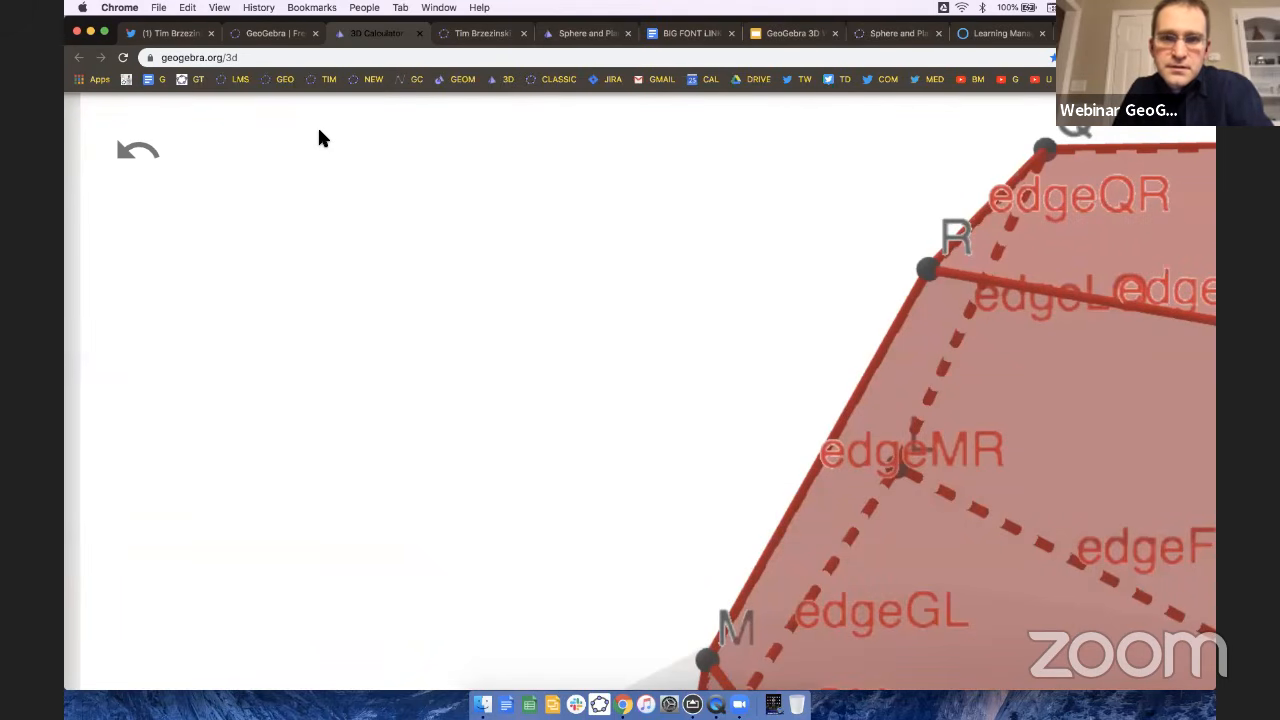
Reload geogebra.org/3d to start a blank construction, discarding the unsaved changes.
{"action": "left_click", "coordinate": [264, 57]}
{"action": "key", "text": "Return"}
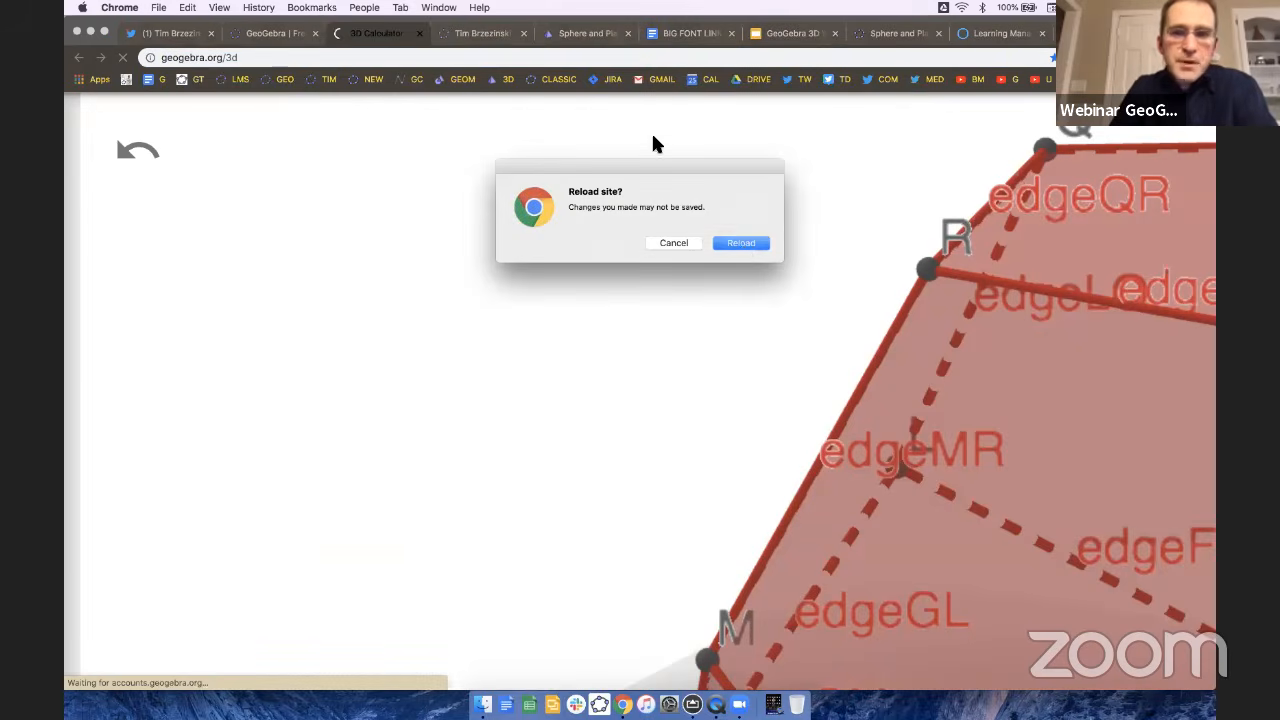
{"action": "left_click", "coordinate": [741, 246]}
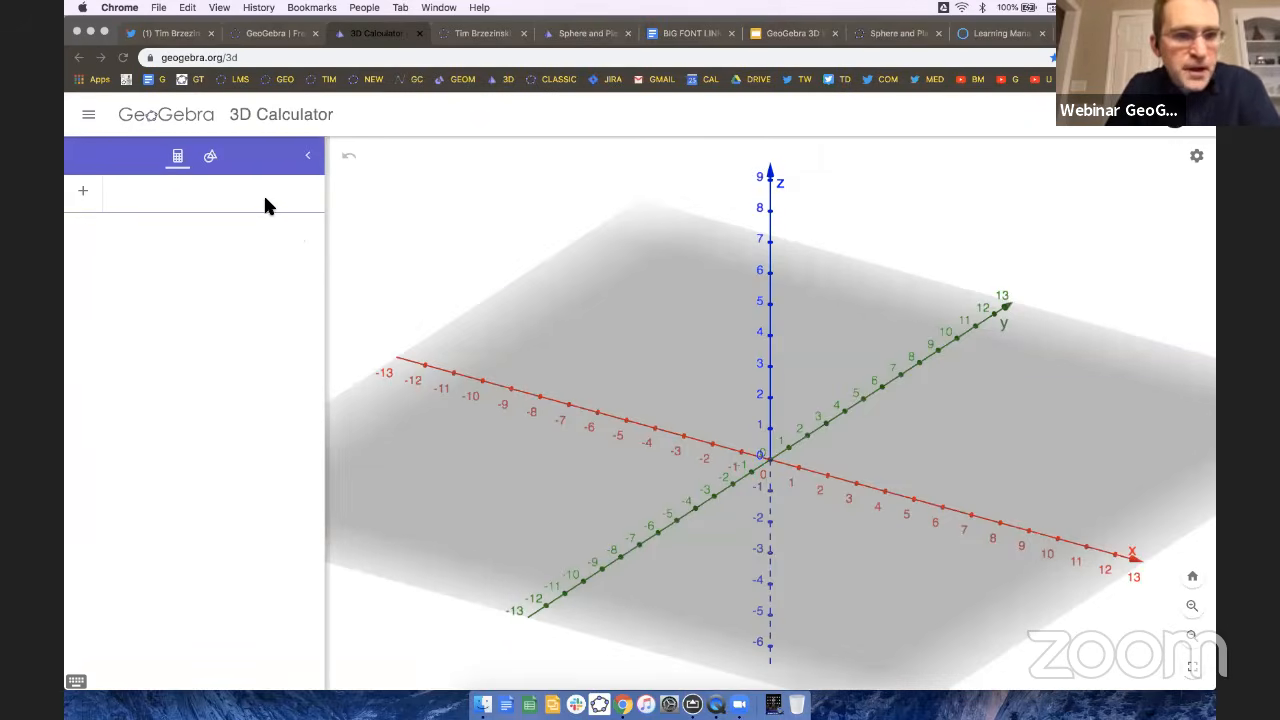
Place two free points on the plane at about (-8.8, 5.62, 0) and (-2.57, 3.18, 0).
{"action": "left_click", "coordinate": [210, 157]}
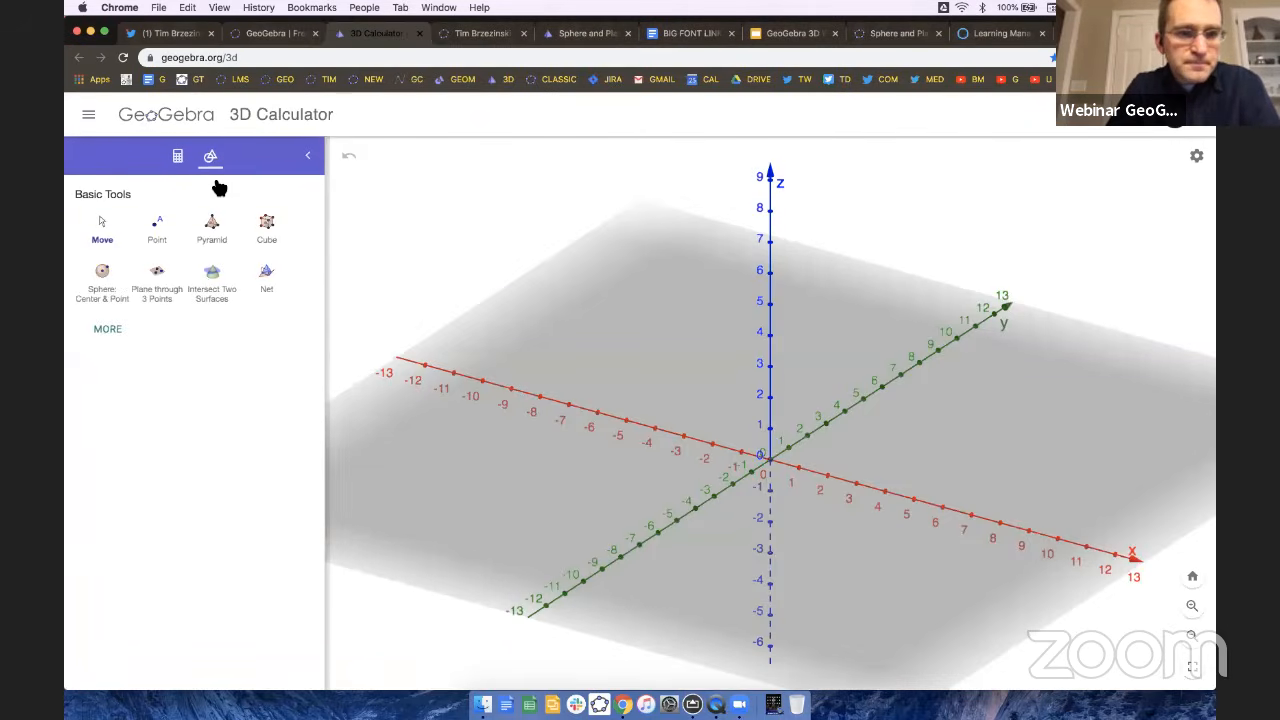
{"action": "left_click", "coordinate": [157, 238]}
{"action": "left_click", "coordinate": [620, 326]}
{"action": "left_click", "coordinate": [757, 400]}
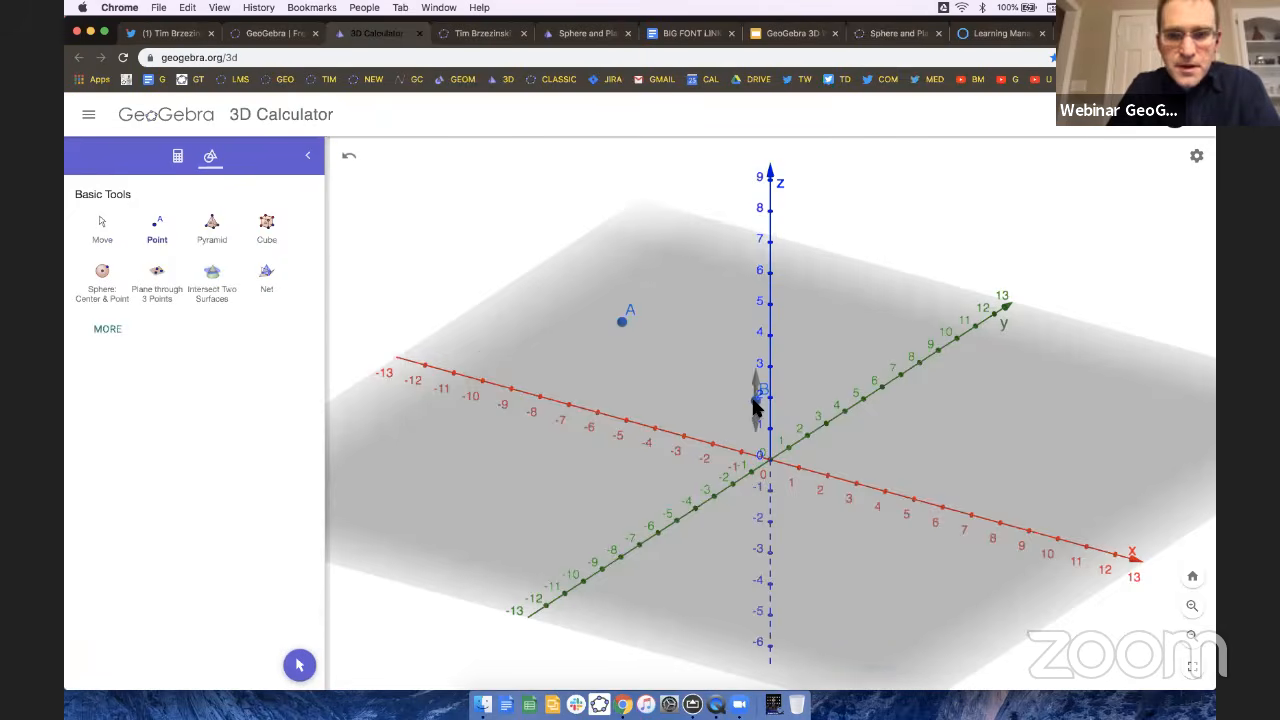
Enter Dodecahedron(A, B) in the algebra input to build a dodecahedron on the two new points.
{"action": "left_click", "coordinate": [180, 157]}
{"action": "left_click", "coordinate": [180, 270]}
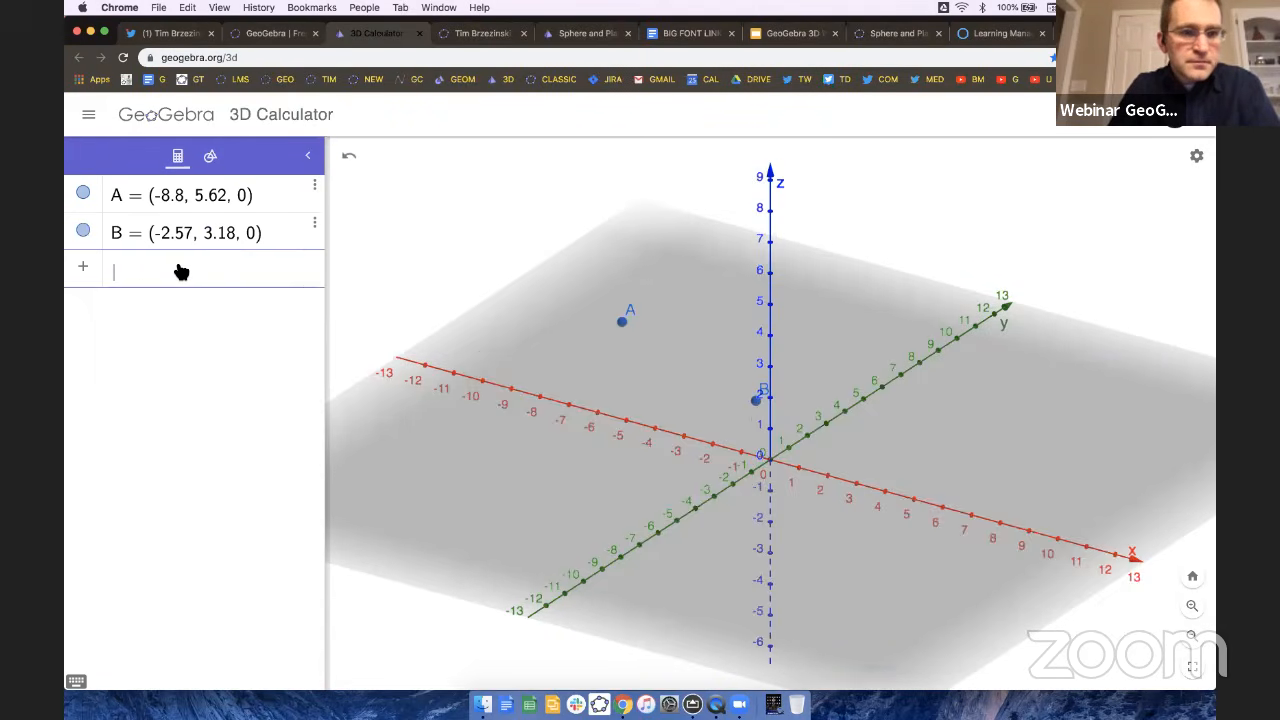
{"action": "type", "text": "dodecahedron(A, B"}
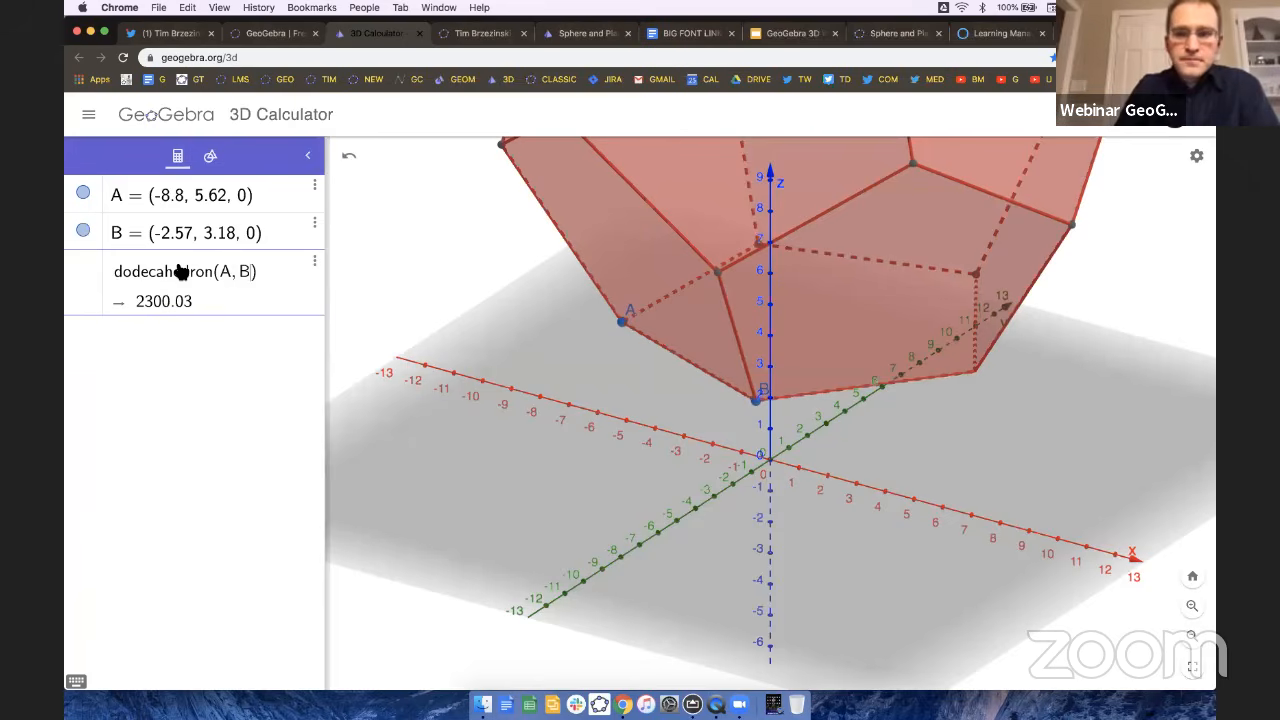
{"action": "key", "text": "Return"}
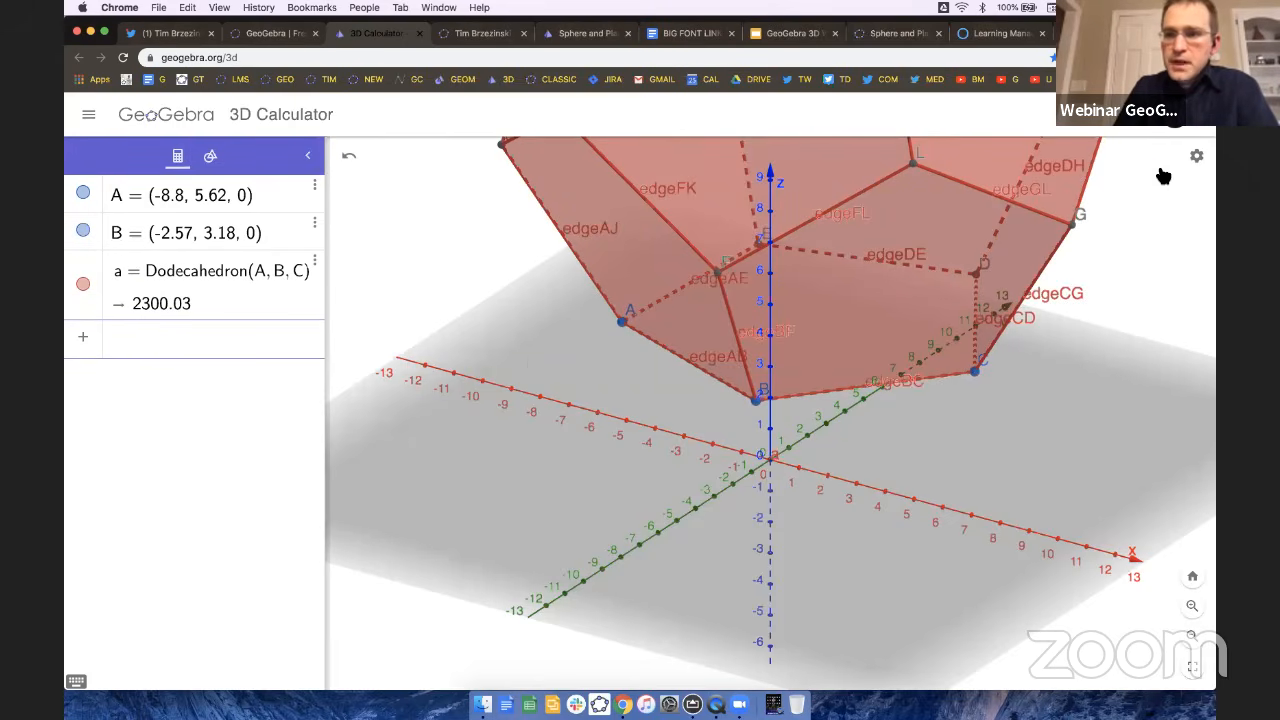
Turn on Auxiliary Objects in the algebra settings and look through the dodecahedron's faces and edges in the object list.
{"action": "left_click", "coordinate": [1196, 156]}
{"action": "left_click", "coordinate": [1081, 292]}
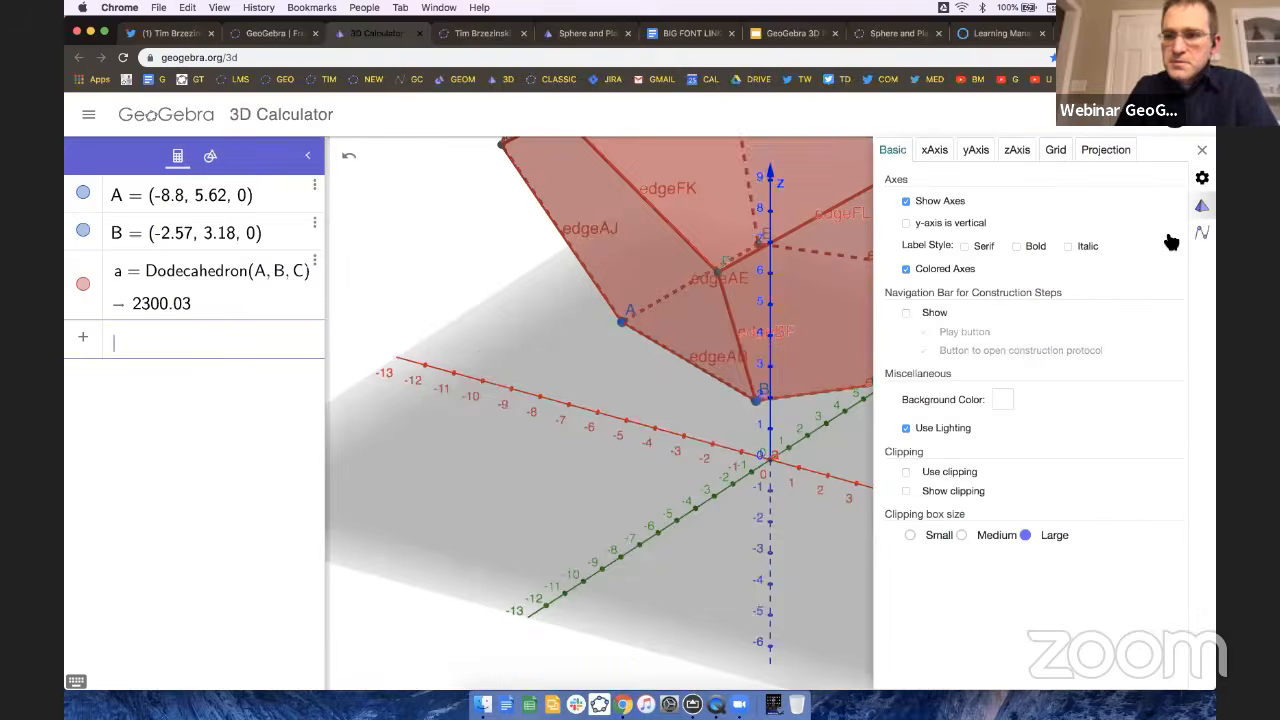
{"action": "left_click", "coordinate": [1201, 233]}
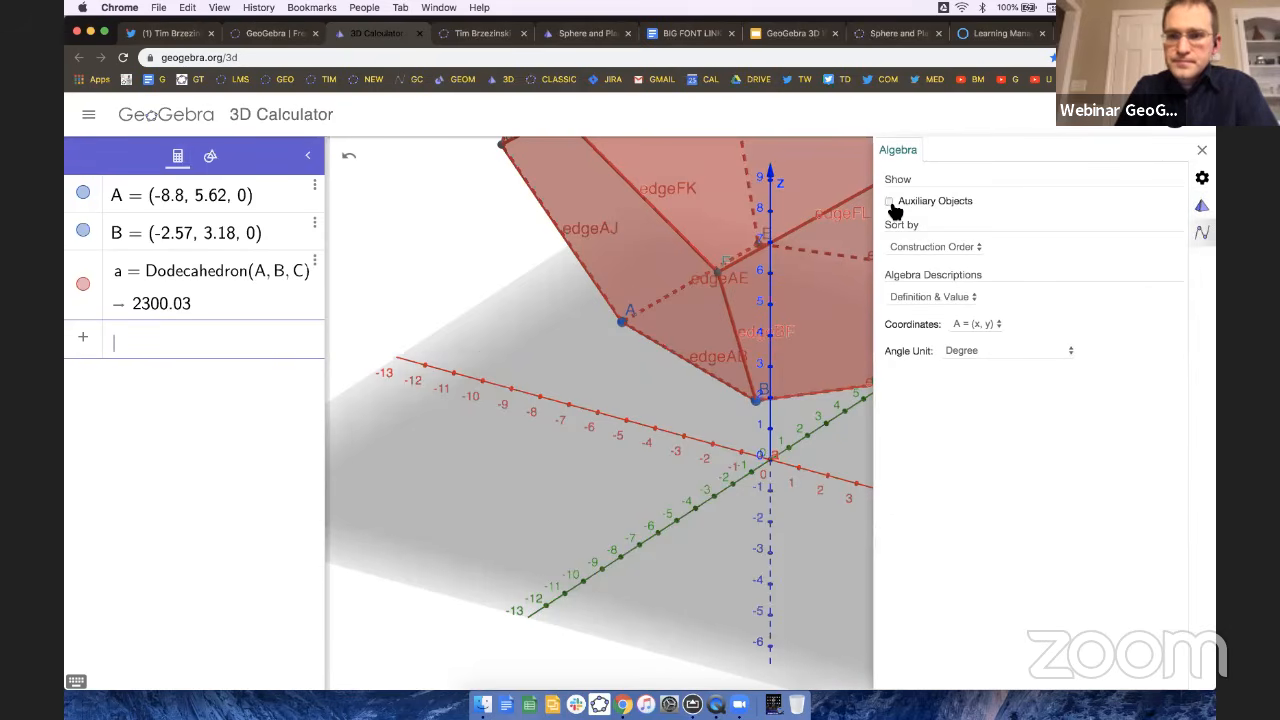
{"action": "left_click", "coordinate": [890, 203]}
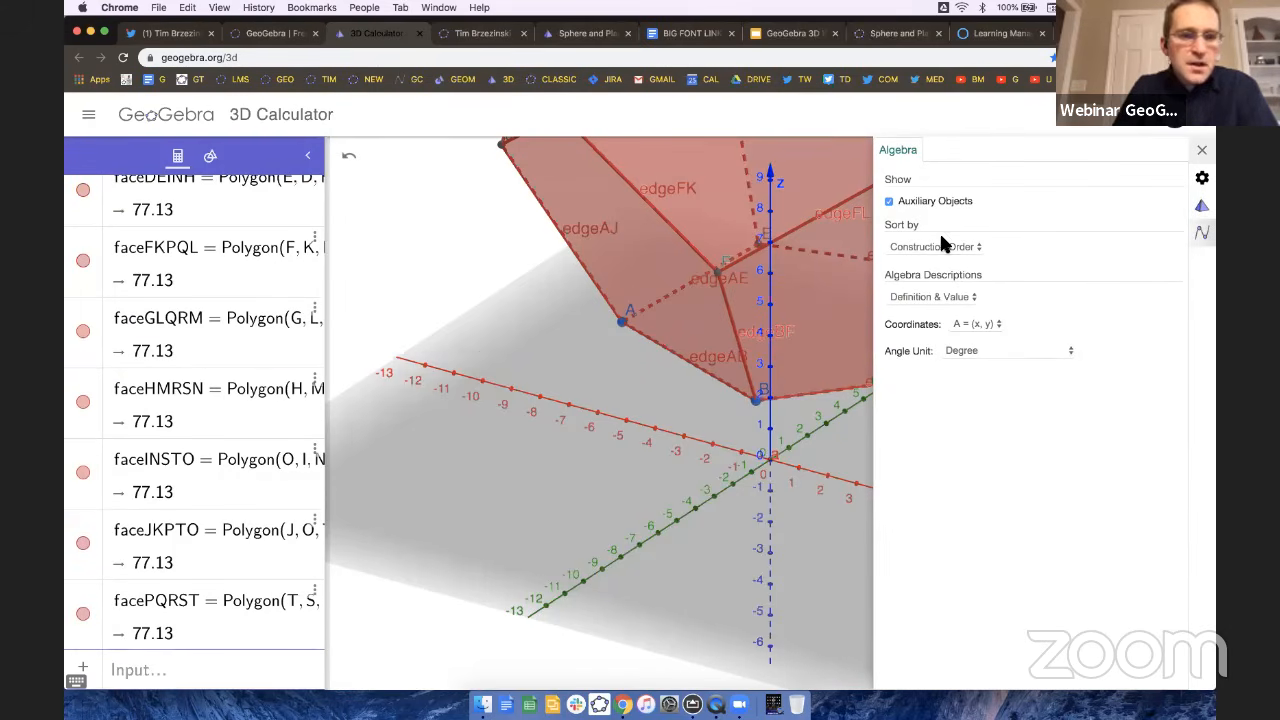
{"action": "scroll", "coordinate": [330, 521], "scroll_direction": "up", "scroll_amount": 3}
{"action": "scroll", "coordinate": [333, 521], "scroll_direction": "up", "scroll_amount": 10}
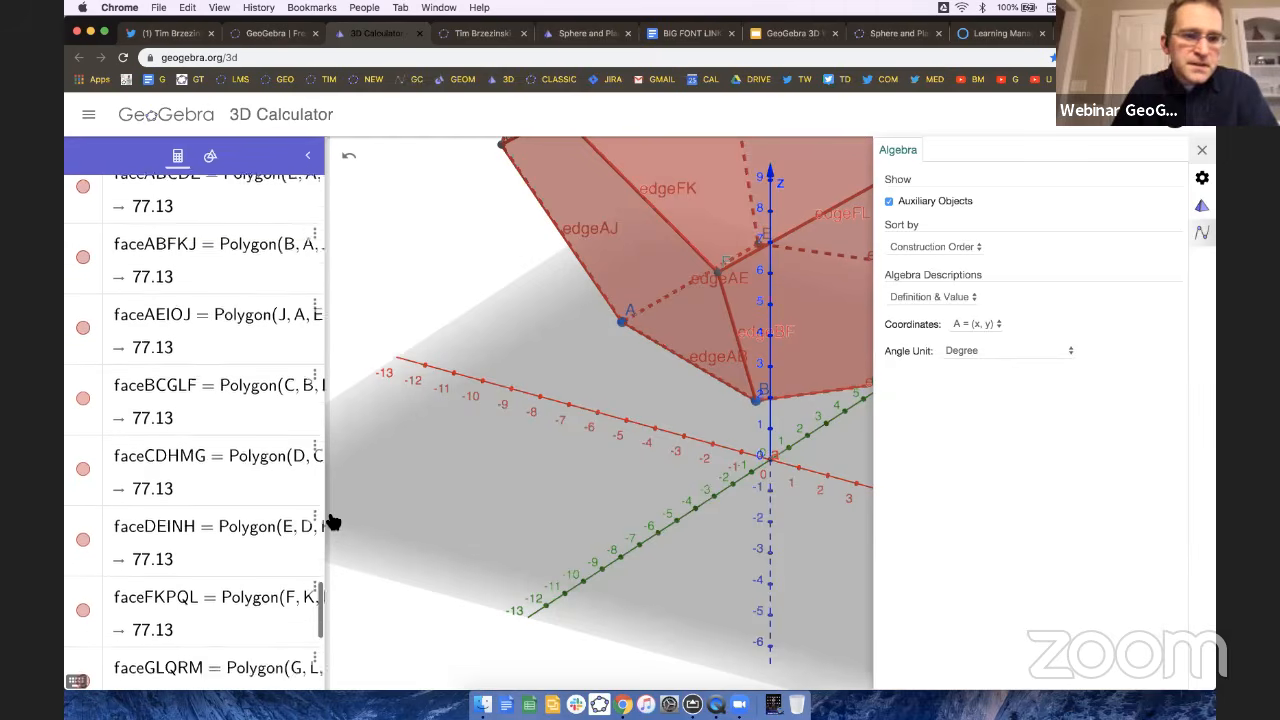
{"action": "scroll", "coordinate": [205, 440], "scroll_direction": "up", "scroll_amount": 15}
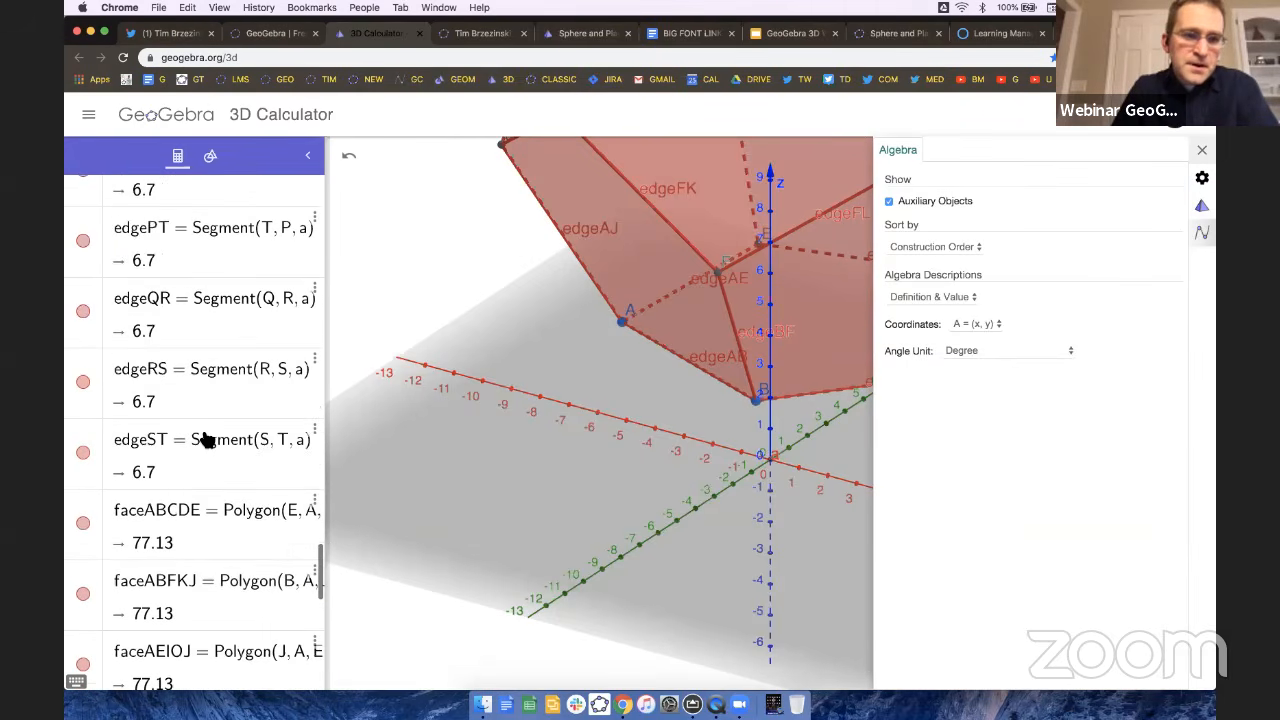
{"action": "scroll", "coordinate": [205, 440], "scroll_direction": "up", "scroll_amount": 2}
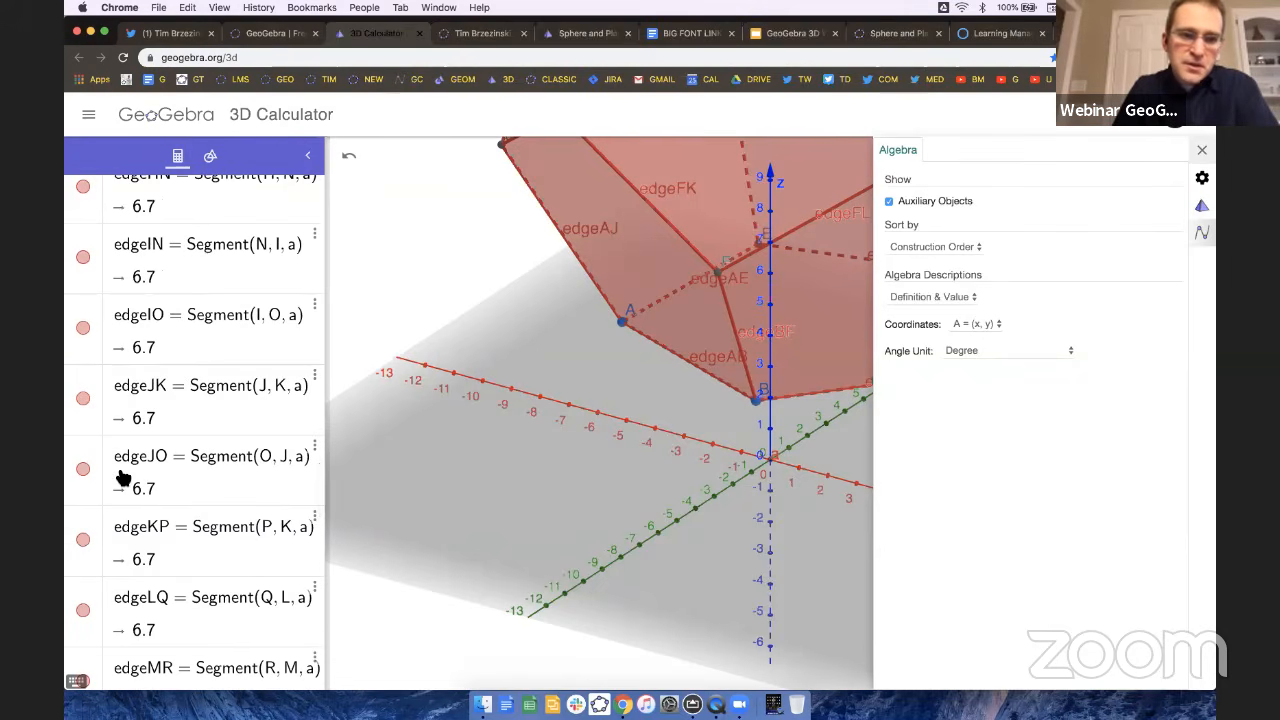
Sort the algebra object list by Object Type and close the settings.
{"action": "scroll", "coordinate": [120, 480], "scroll_direction": "up", "scroll_amount": 15}
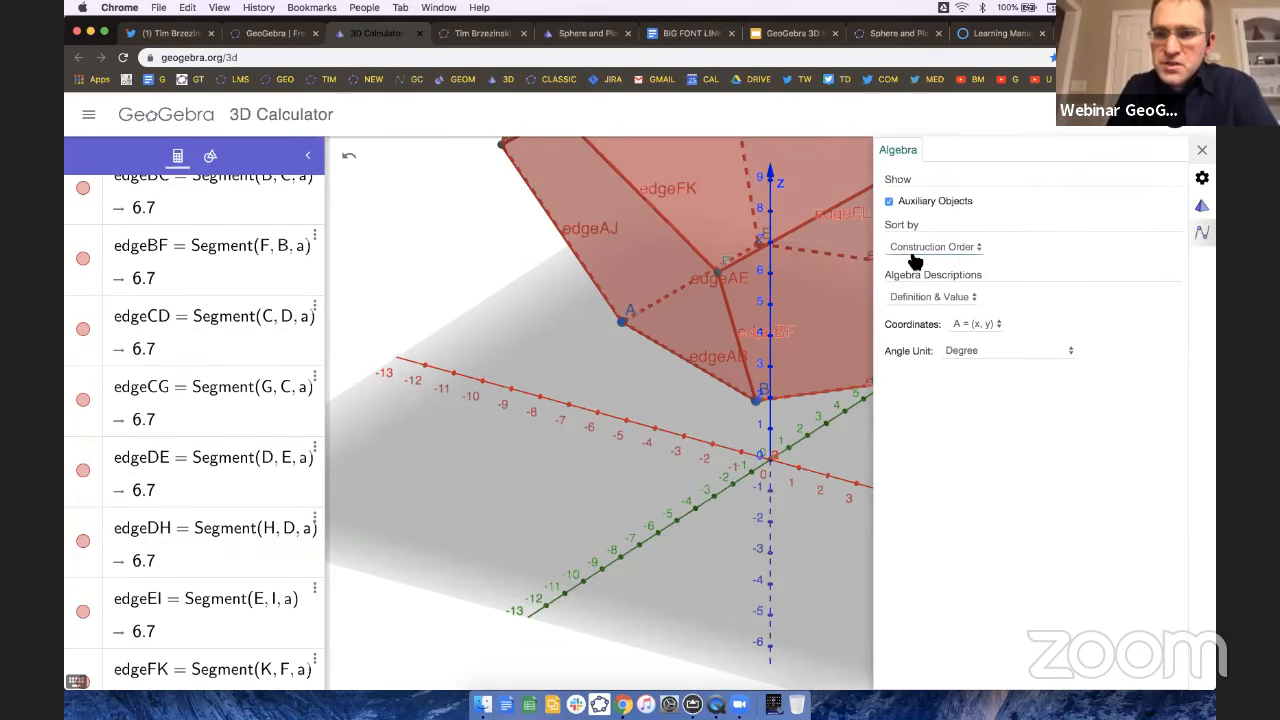
{"action": "key", "text": "super+equal"}
{"action": "key", "text": "super+equal"}
{"action": "key", "text": "super+equal"}
{"action": "key", "text": "super+equal"}
{"action": "key", "text": "super+equal"}
{"action": "key", "text": "super+equal"}
{"action": "key", "text": "super+equal"}
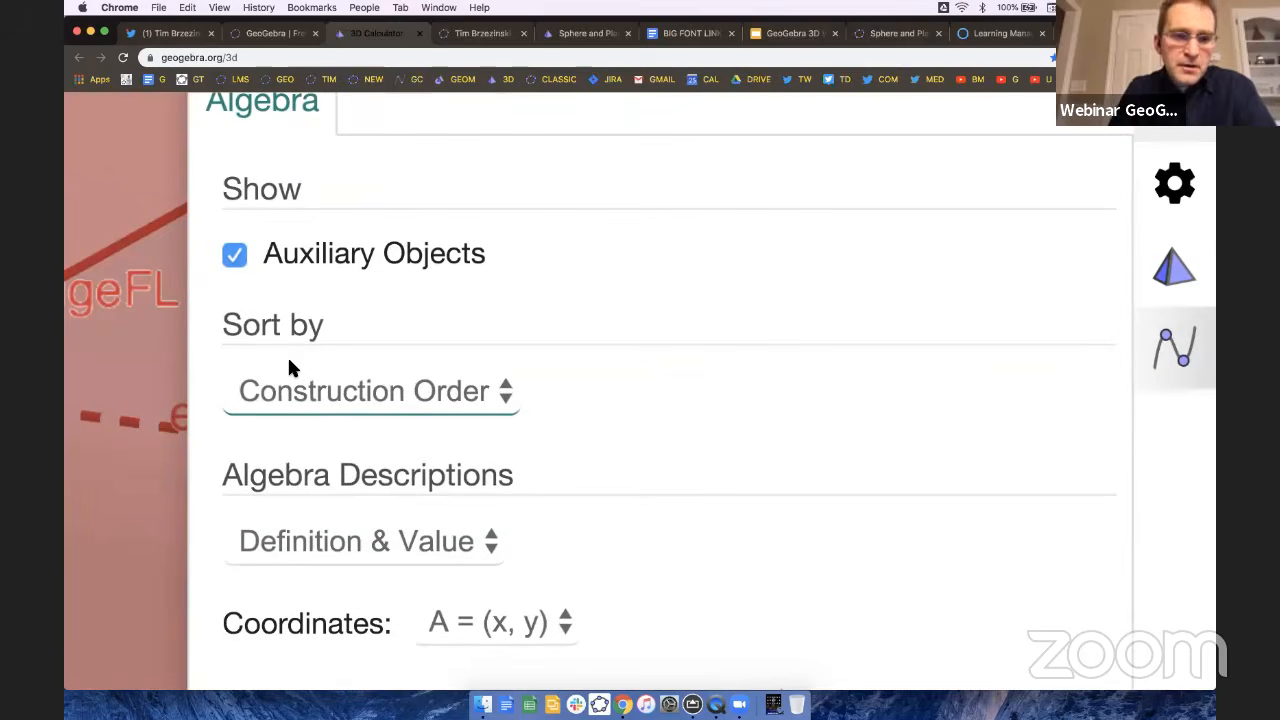
{"action": "left_click", "coordinate": [313, 408]}
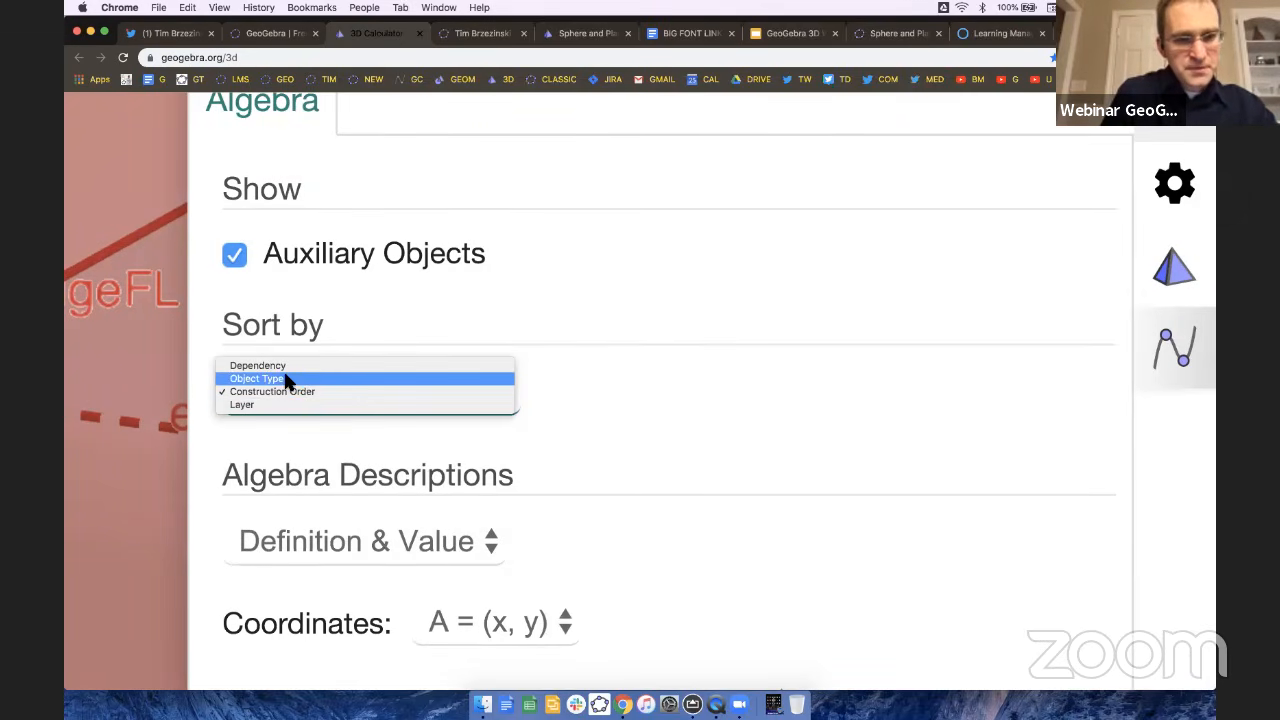
{"action": "left_click", "coordinate": [288, 379]}
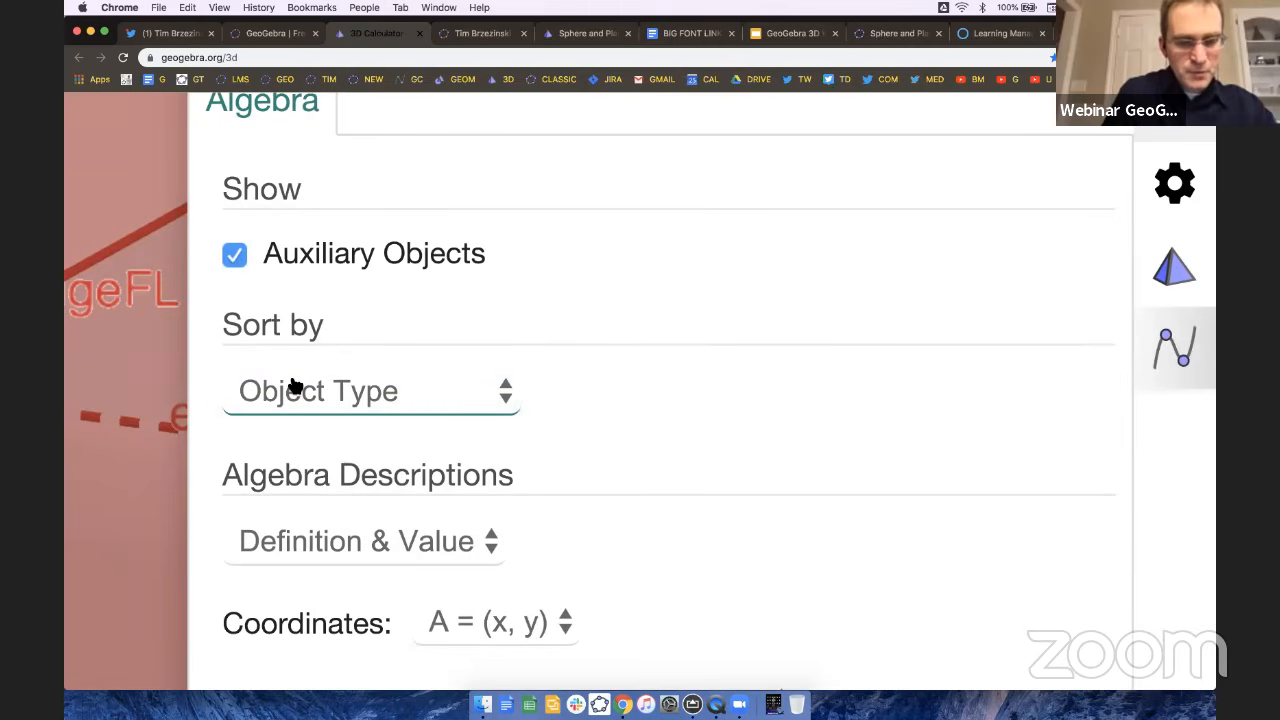
{"action": "scroll", "coordinate": [305, 397], "scroll_direction": "down", "scroll_amount": 5, "text": "ctrl"}
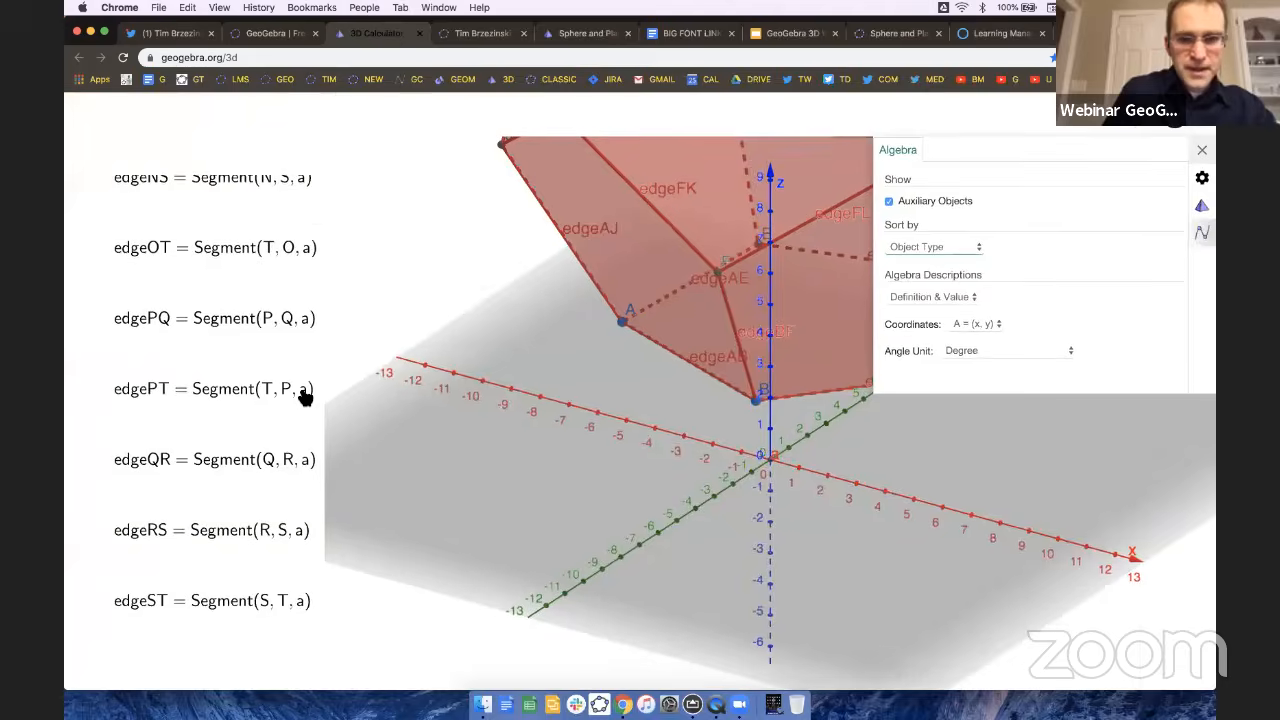
{"action": "left_click", "coordinate": [1201, 149]}
Select all of the dodecahedron's segments as a group and turn off Show Label in their settings.
{"action": "scroll", "coordinate": [241, 543], "scroll_direction": "up", "scroll_amount": 15}
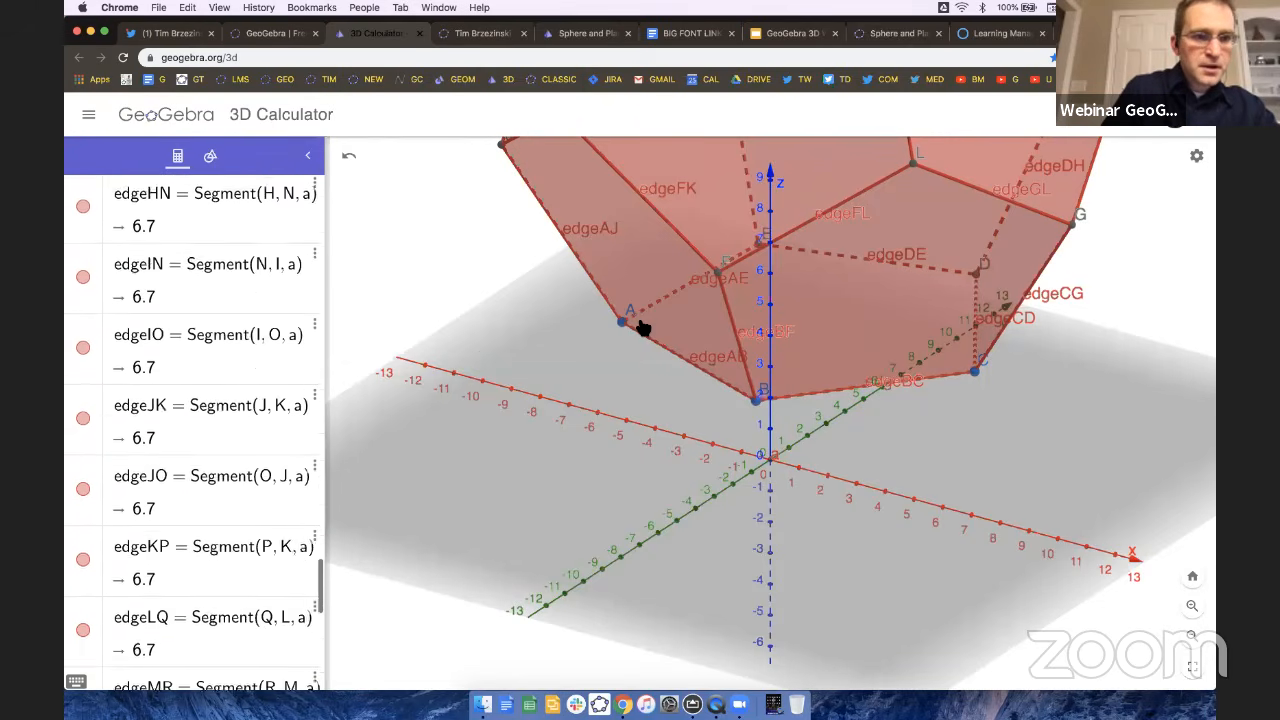
{"action": "scroll", "coordinate": [241, 543], "scroll_direction": "up", "scroll_amount": 15}
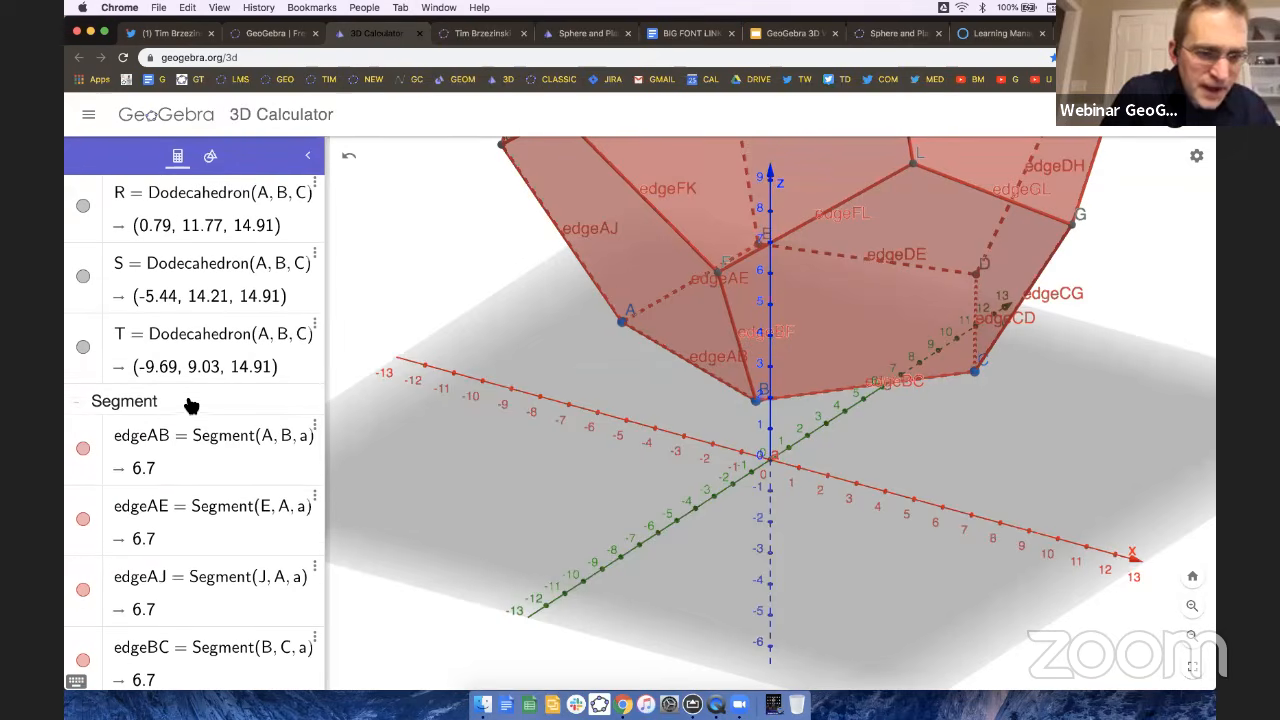
{"action": "left_click", "coordinate": [189, 406]}
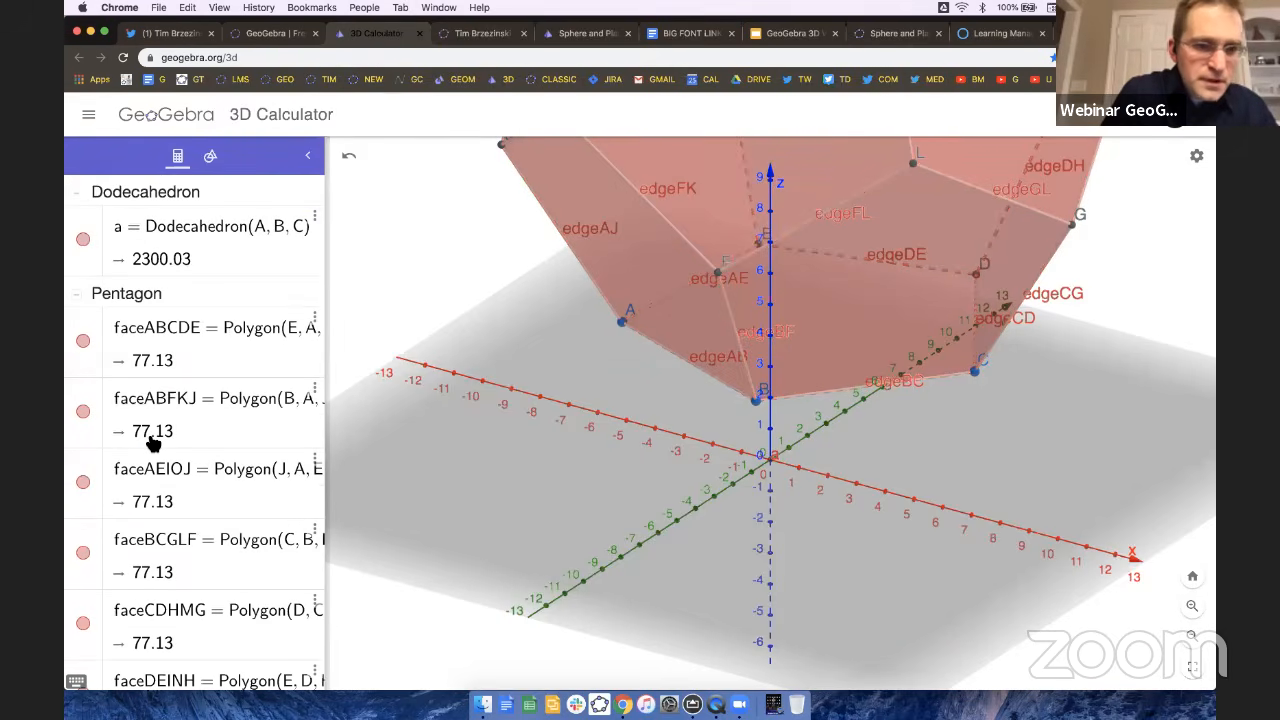
{"action": "scroll", "coordinate": [152, 443], "scroll_direction": "down", "scroll_amount": 20}
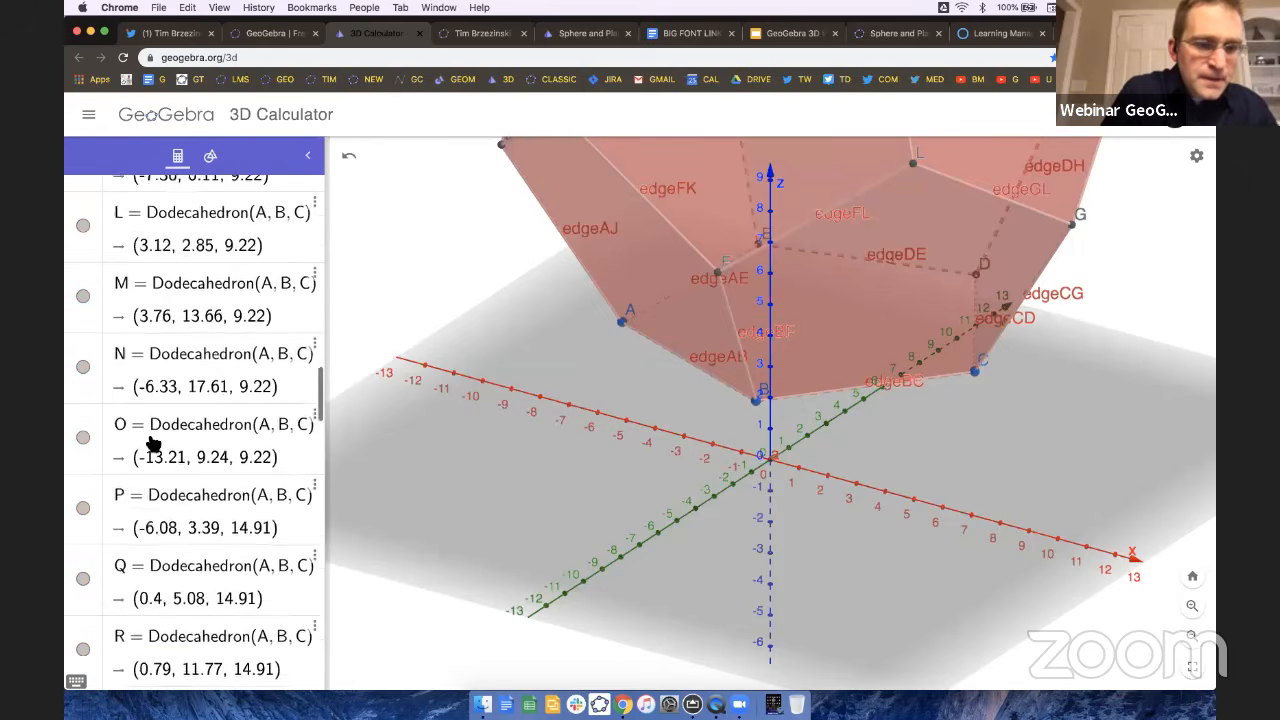
{"action": "scroll", "coordinate": [152, 443], "scroll_direction": "down", "scroll_amount": 15}
{"action": "scroll", "coordinate": [154, 437], "scroll_direction": "down", "scroll_amount": 2}
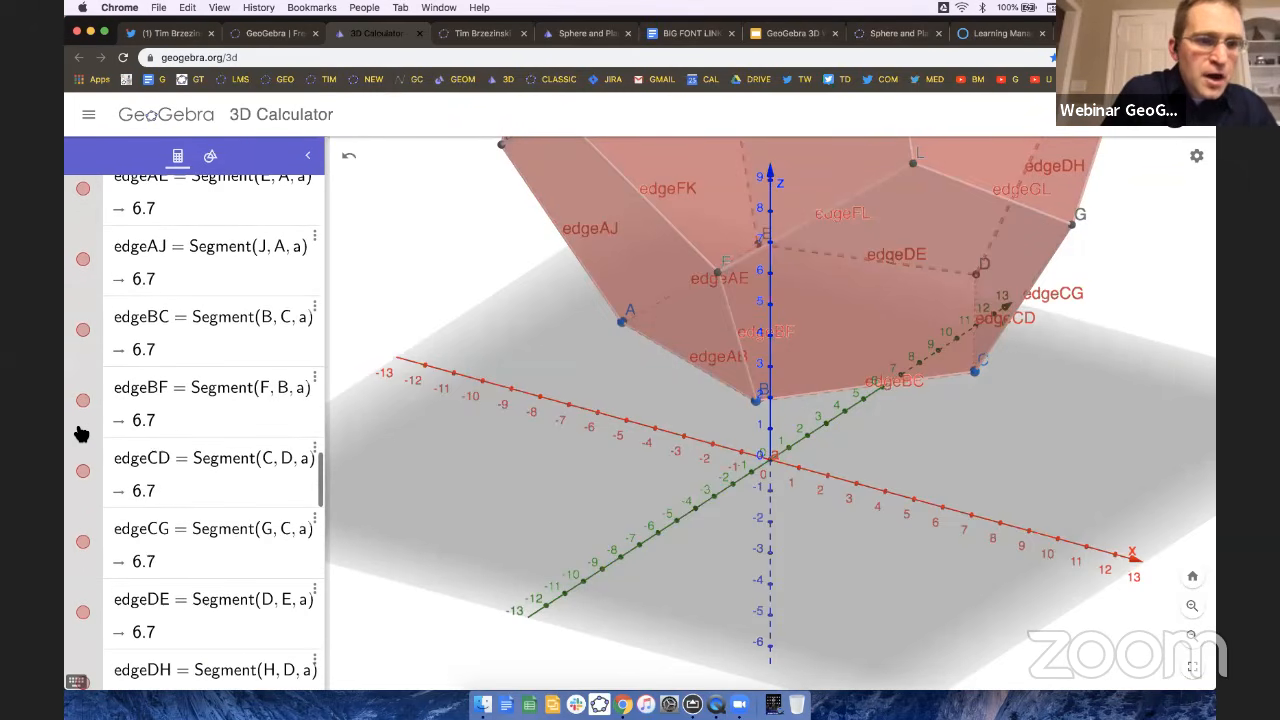
{"action": "right_click", "coordinate": [92, 444]}
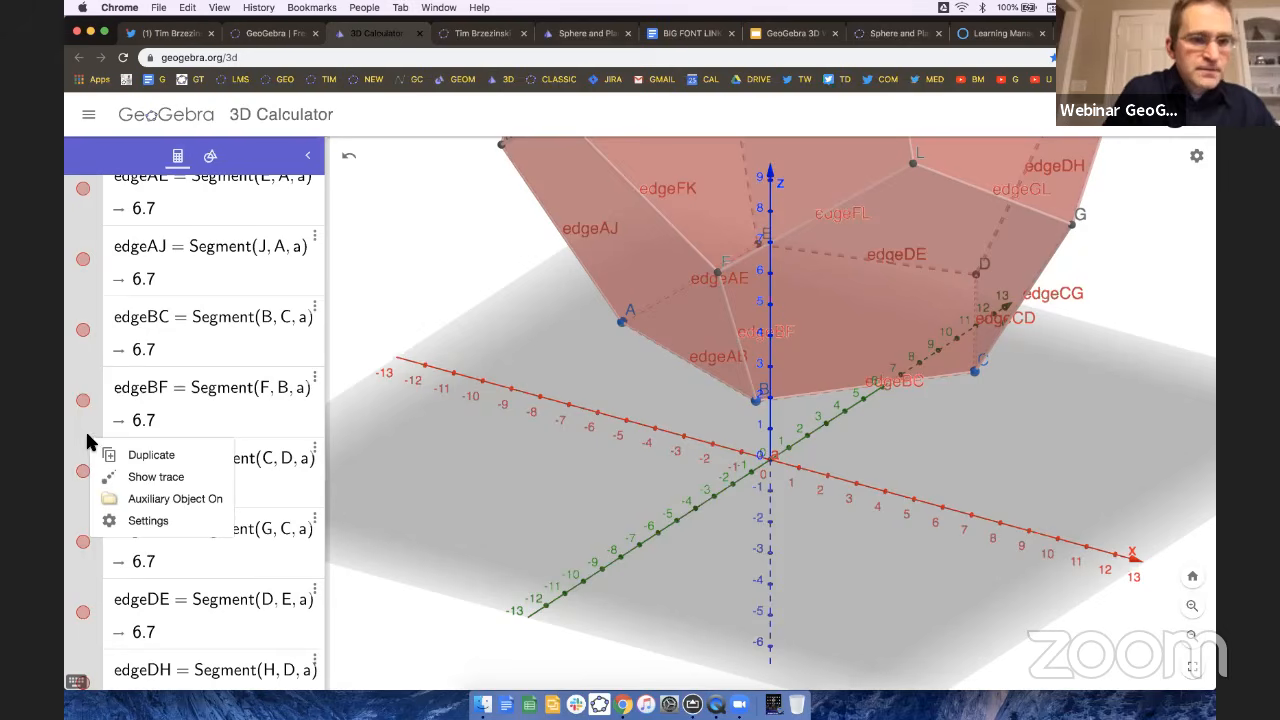
{"action": "left_click", "coordinate": [138, 521]}
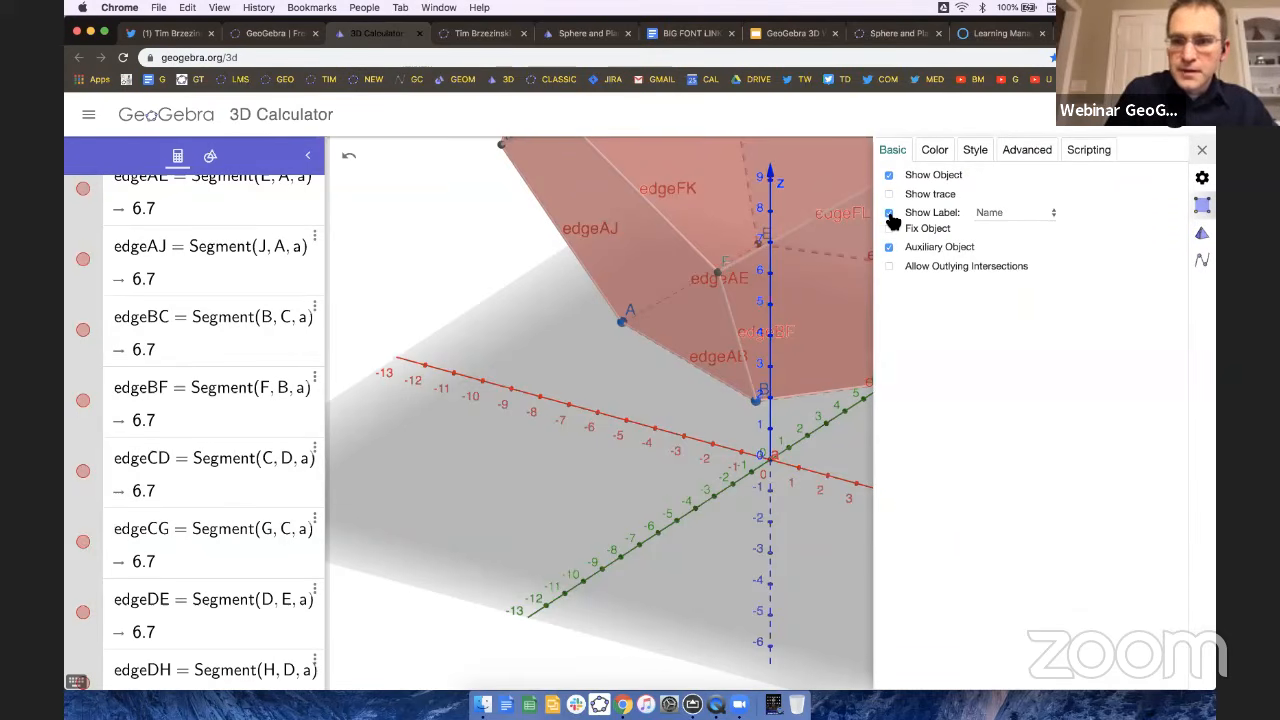
{"action": "left_click", "coordinate": [891, 215]}
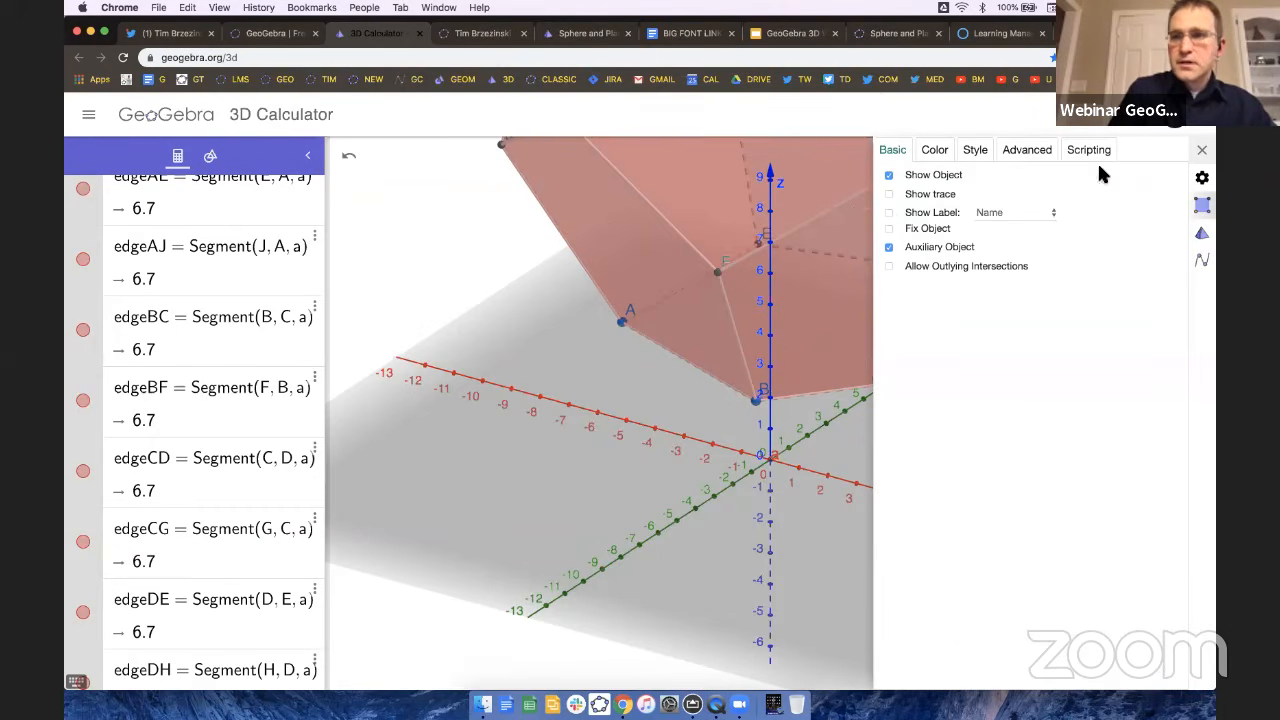
{"action": "left_click", "coordinate": [1202, 151]}
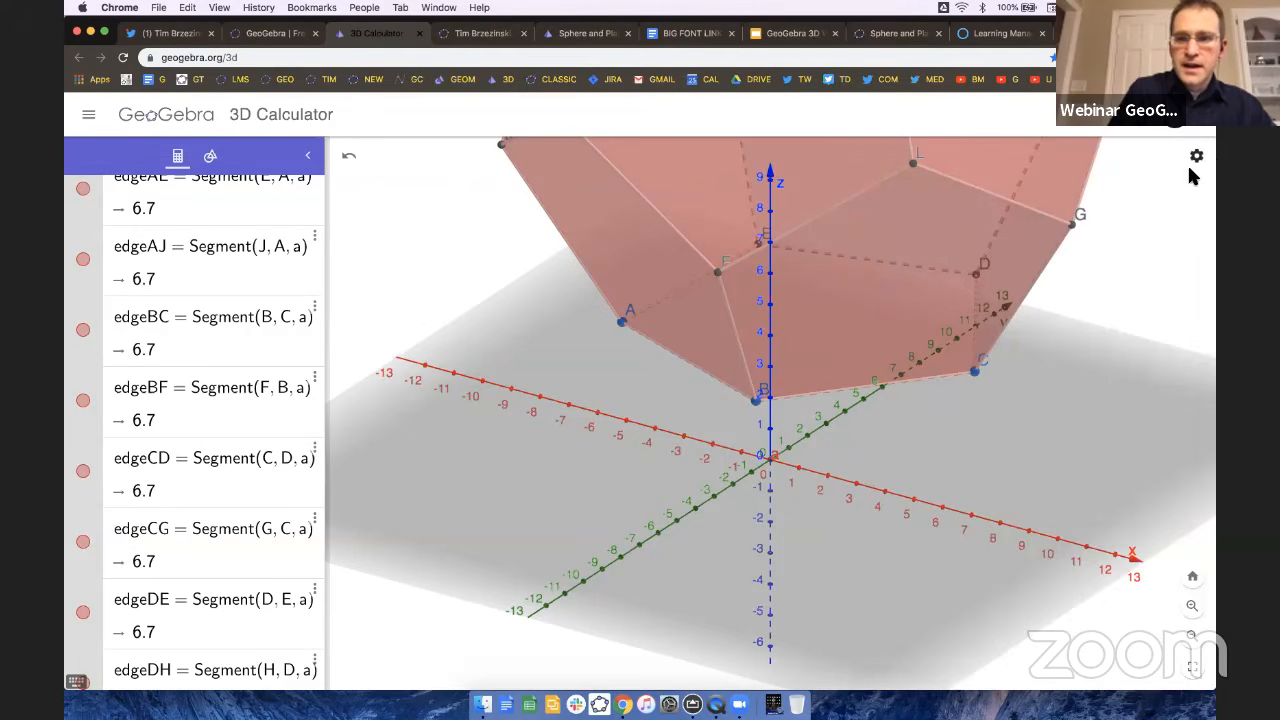
Examine the whole dodecahedron from different sides and expand the full list of construction tools.
{"action": "mouse_move", "coordinate": [1119, 317]}
{"action": "left_mouse_down"}
{"action": "mouse_move", "coordinate": [1101, 325]}
{"action": "mouse_move", "coordinate": [1123, 307]}
{"action": "left_mouse_up"}
{"action": "scroll", "coordinate": [1123, 320], "scroll_direction": "down", "scroll_amount": 5}
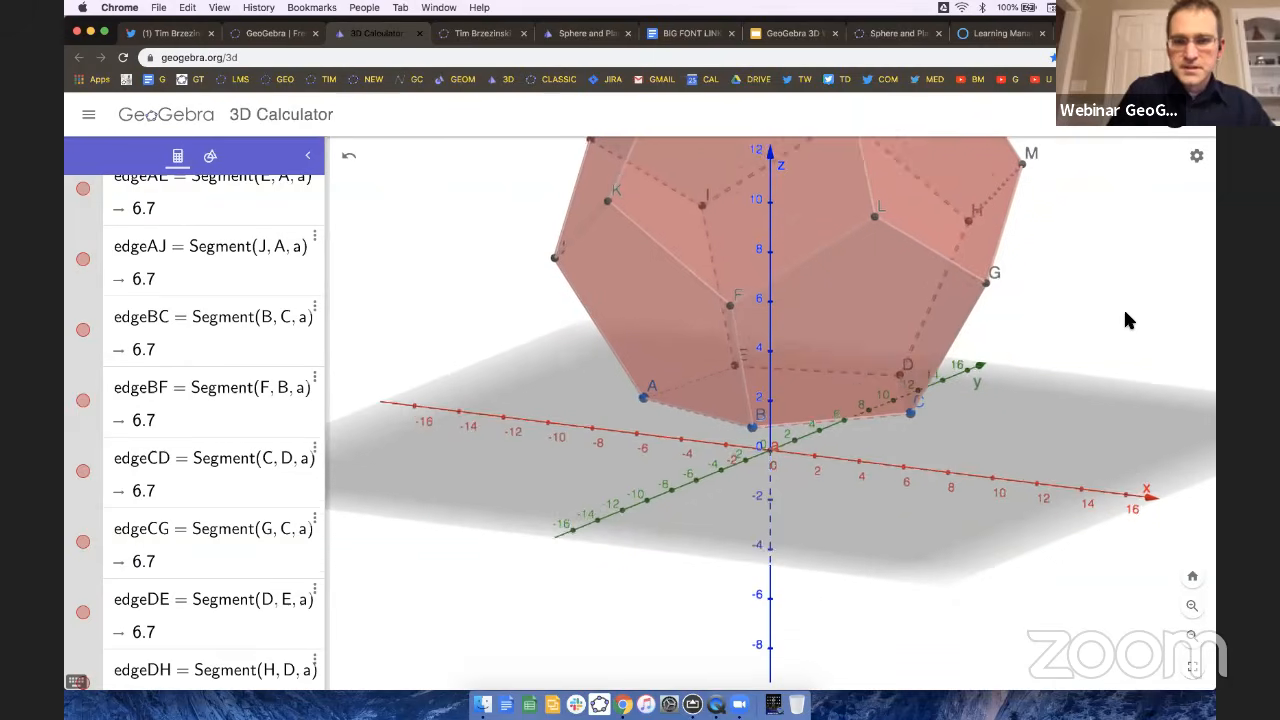
{"action": "left_click_drag", "start_coordinate": [1127, 311], "coordinate": [1038, 305]}
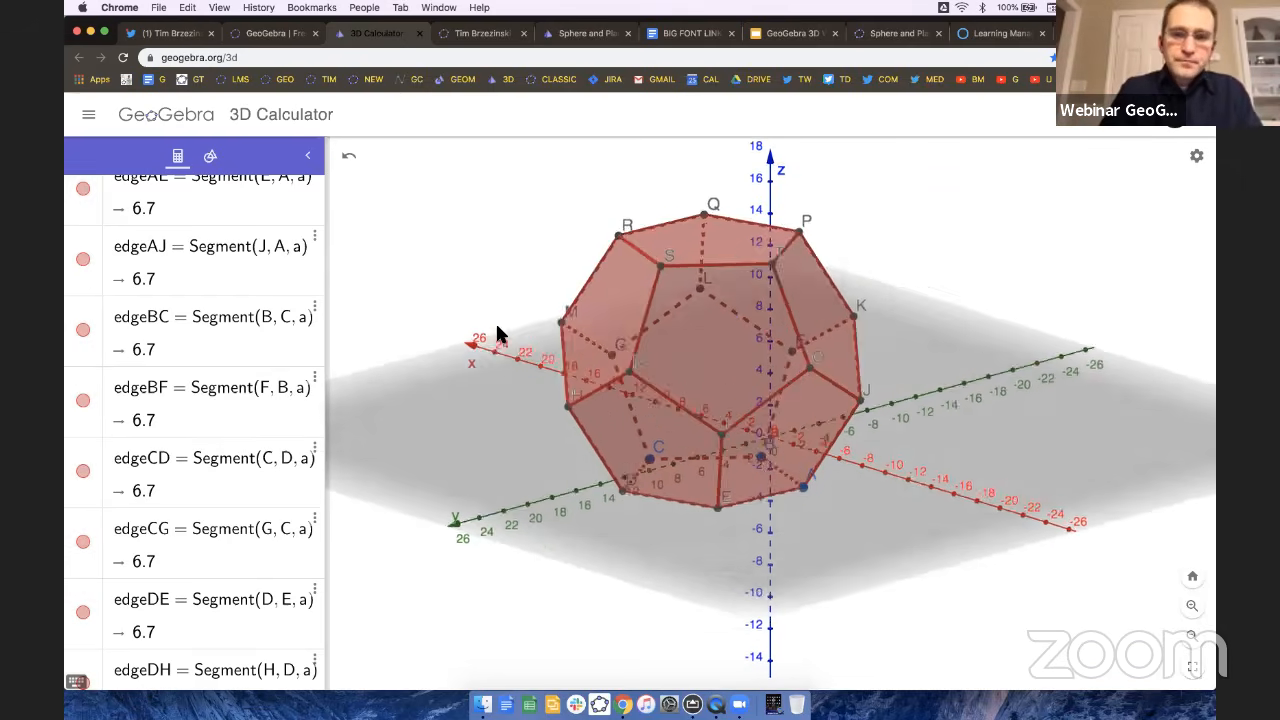
{"action": "left_click", "coordinate": [210, 157]}
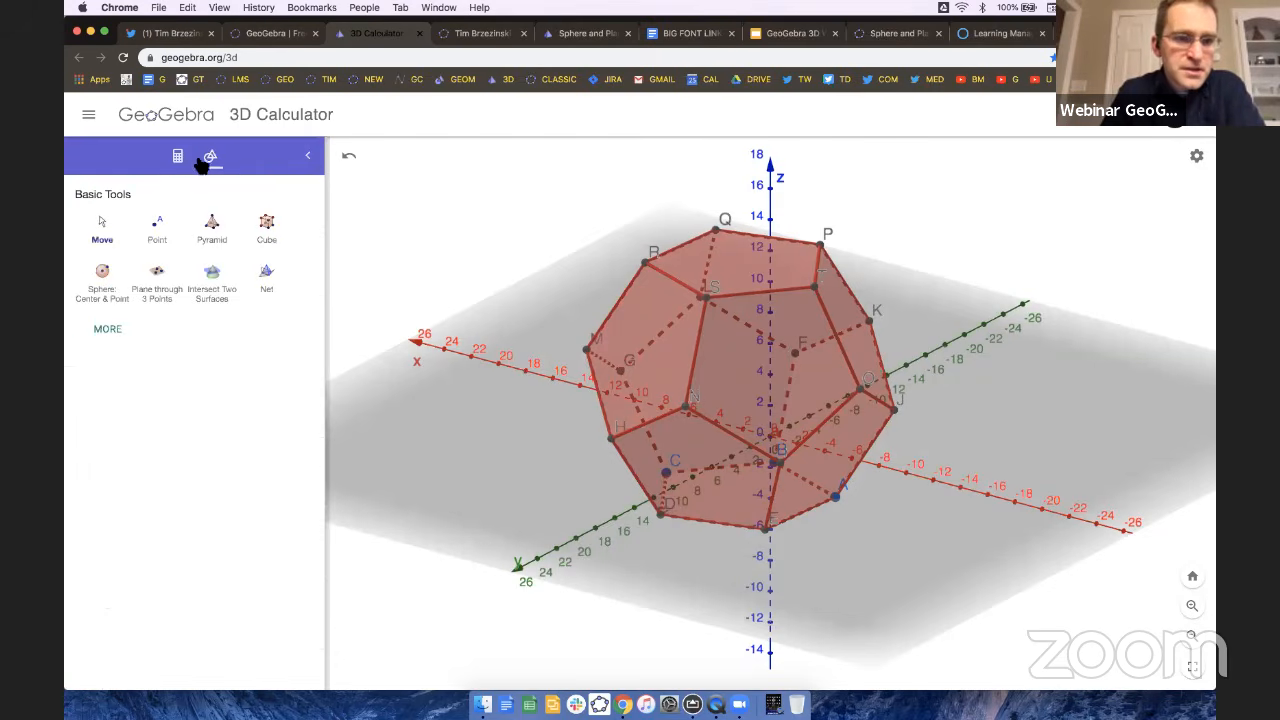
{"action": "left_click", "coordinate": [105, 330]}
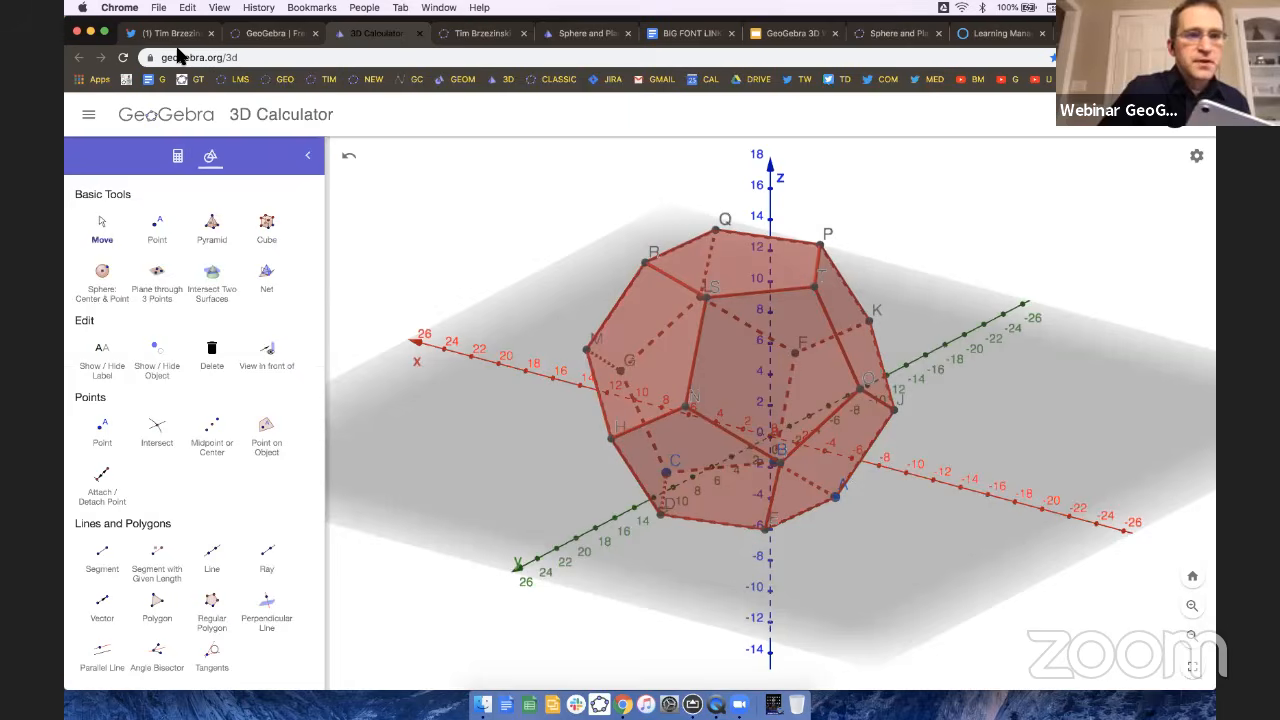
Reload geogebra.org/3d to get a blank construction, discarding the unsaved dodecahedron.
{"action": "left_click", "coordinate": [123, 57]}
{"action": "left_click", "coordinate": [730, 243]}
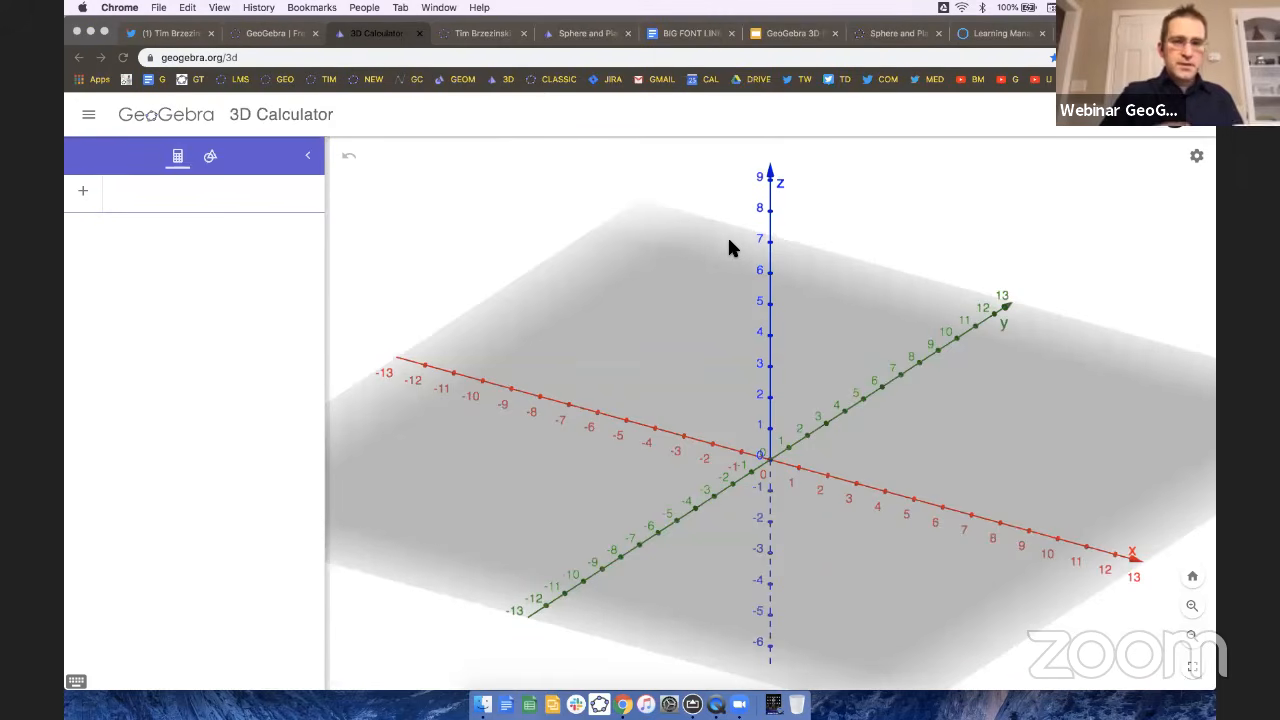
Bring up QuickTime Player's Movie Recording window with the wooden block and return to the 3D Calculator in Chrome.
{"action": "left_click", "coordinate": [773, 705]}
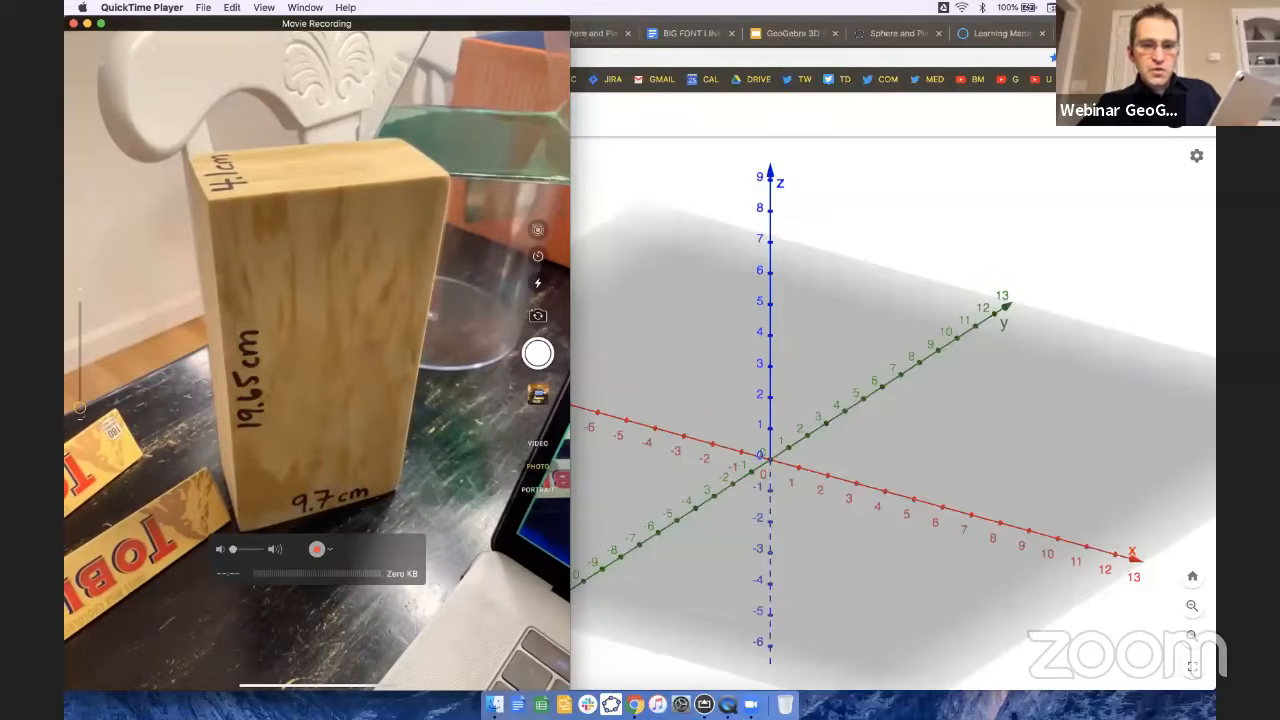
{"action": "left_click", "coordinate": [955, 461]}
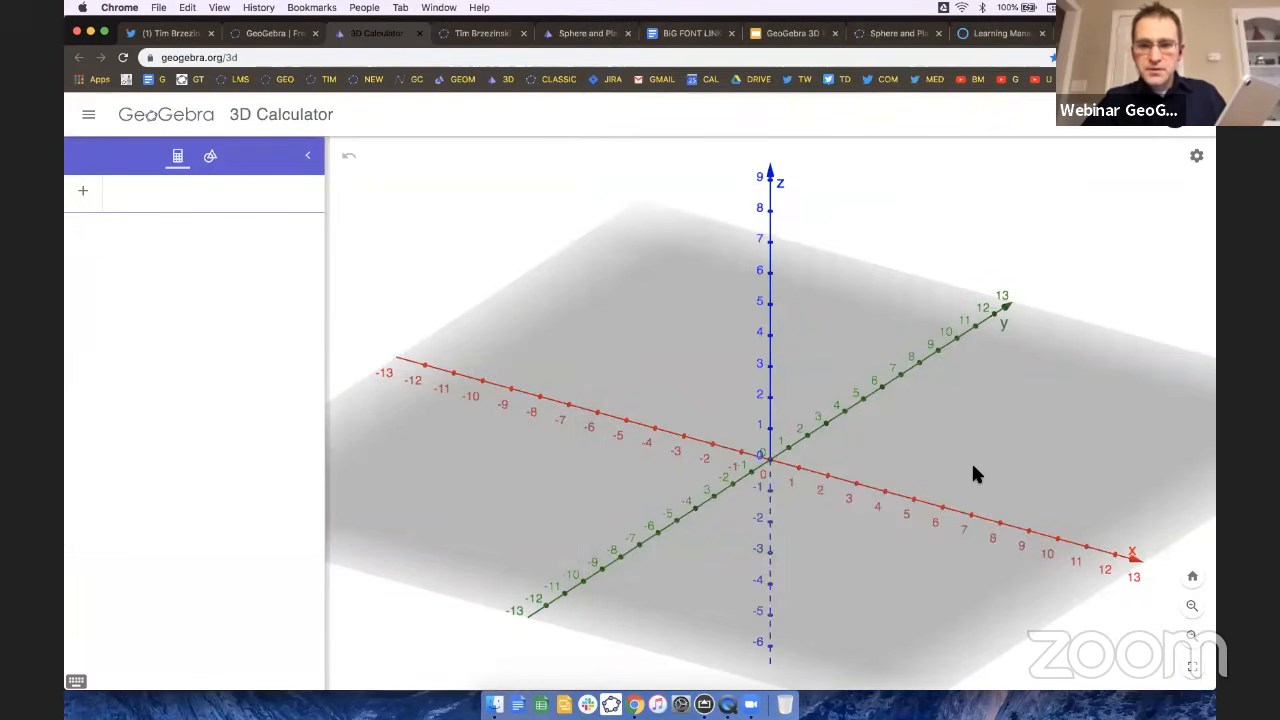
{"action": "left_click_drag", "start_coordinate": [980, 472], "coordinate": [923, 463]}
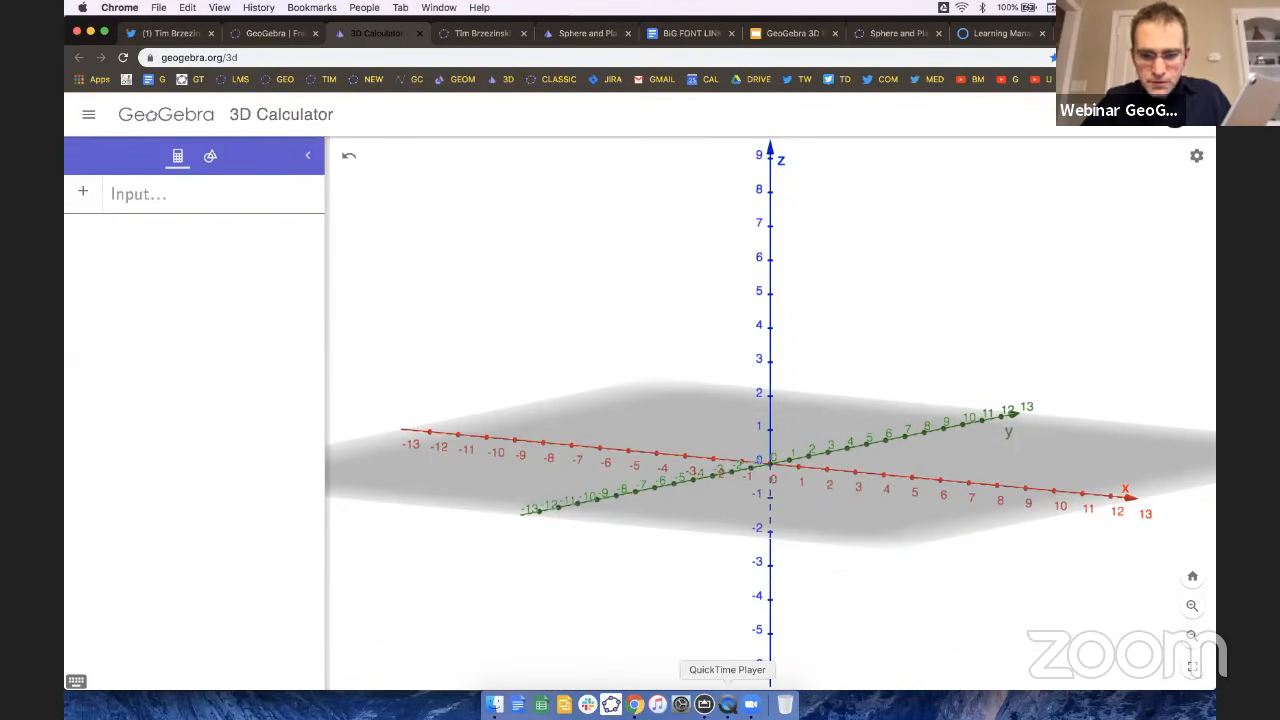
{"action": "left_click", "coordinate": [727, 704]}
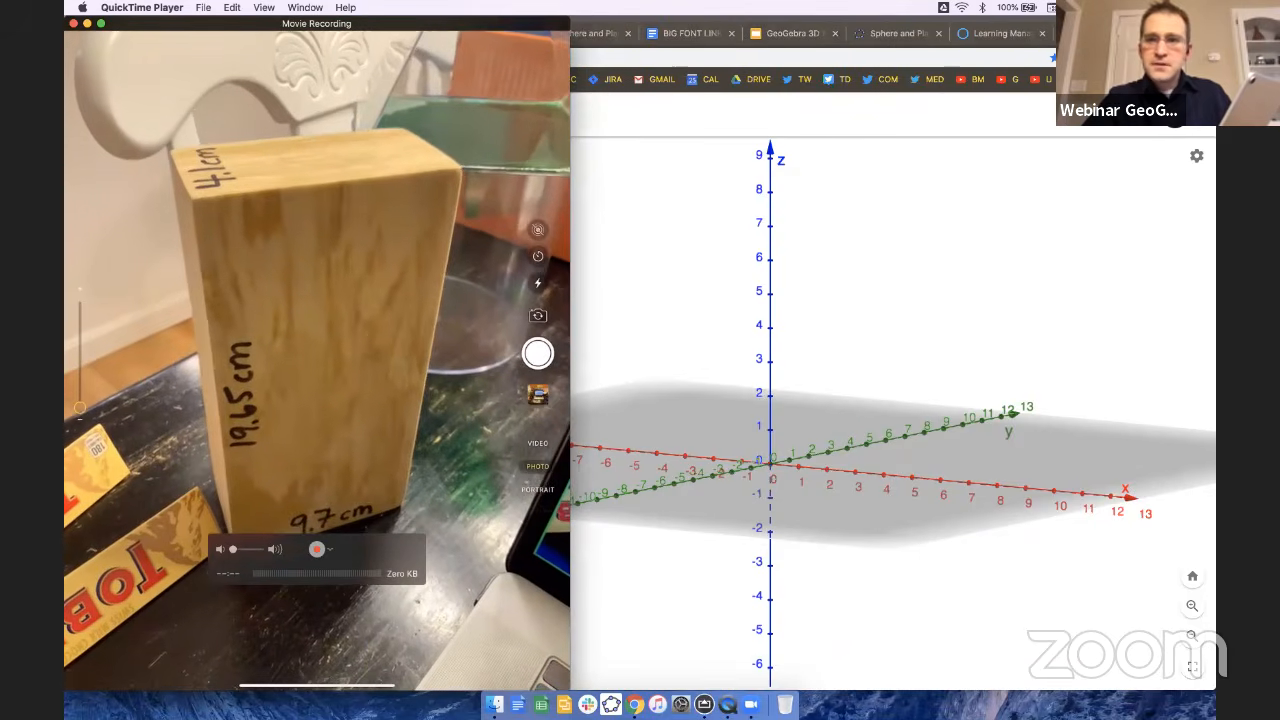
{"action": "key", "text": "super+Tab"}
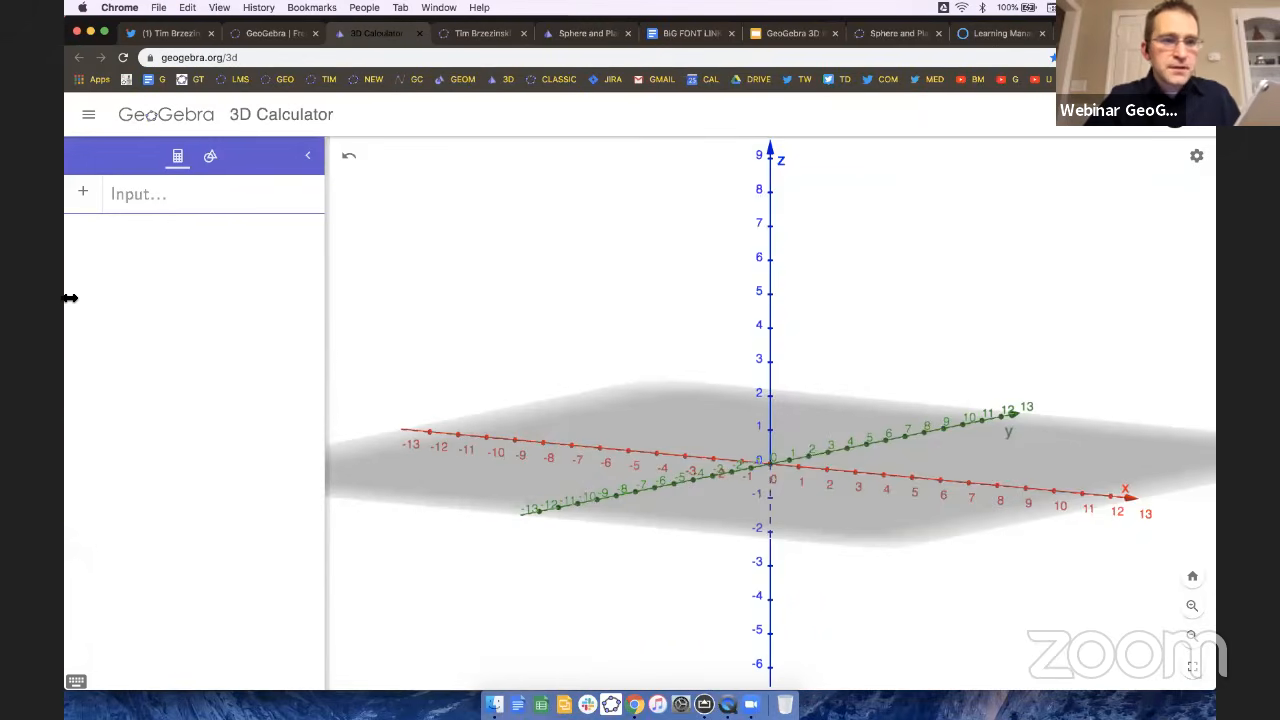
Resize and reposition the Chrome window so the 3D Calculator sits beside the Movie Recording window.
{"action": "left_click_drag", "start_coordinate": [70, 298], "coordinate": [740, 342]}
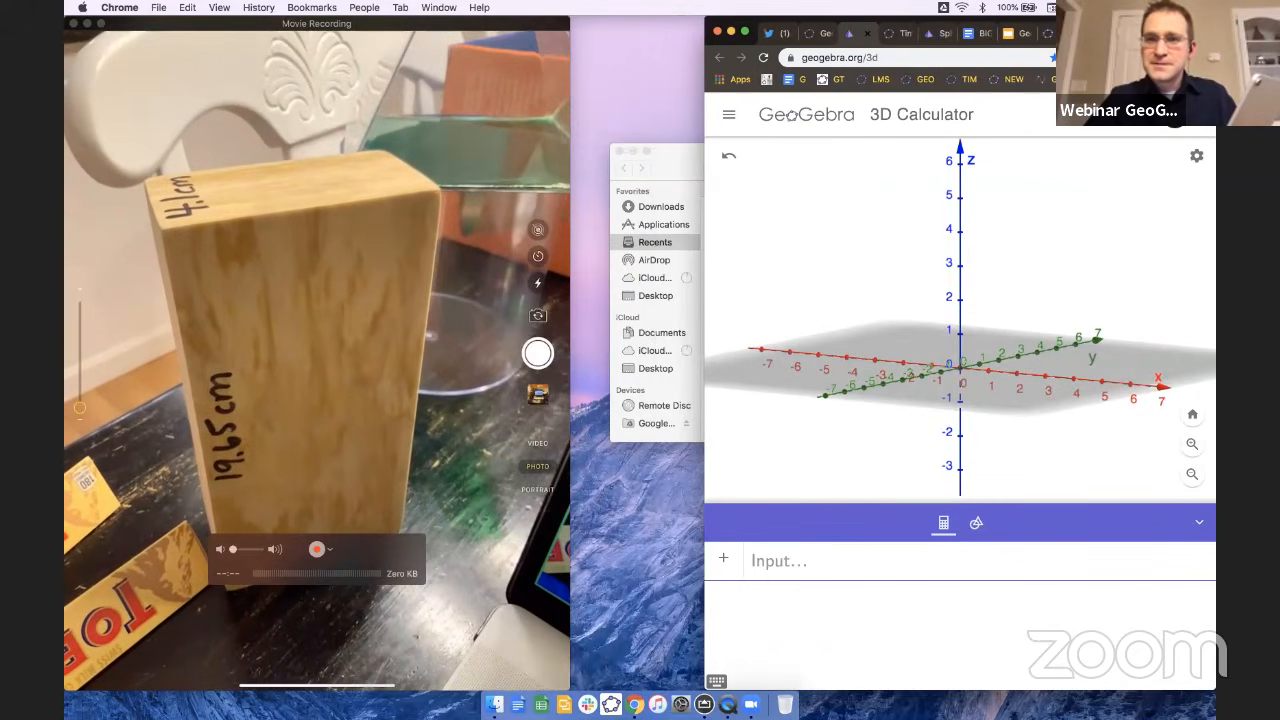
{"action": "left_click_drag", "start_coordinate": [900, 22], "coordinate": [766, 22]}
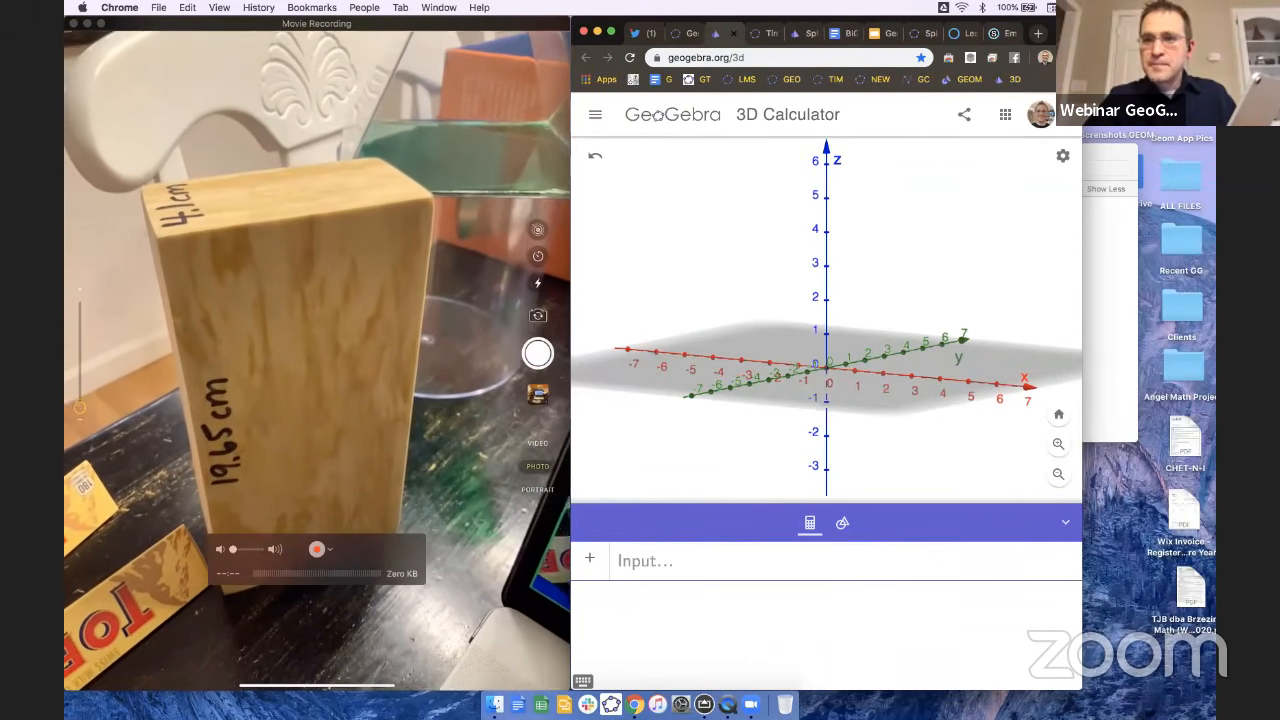
{"action": "left_click_drag", "start_coordinate": [1082, 340], "coordinate": [1206, 340]}
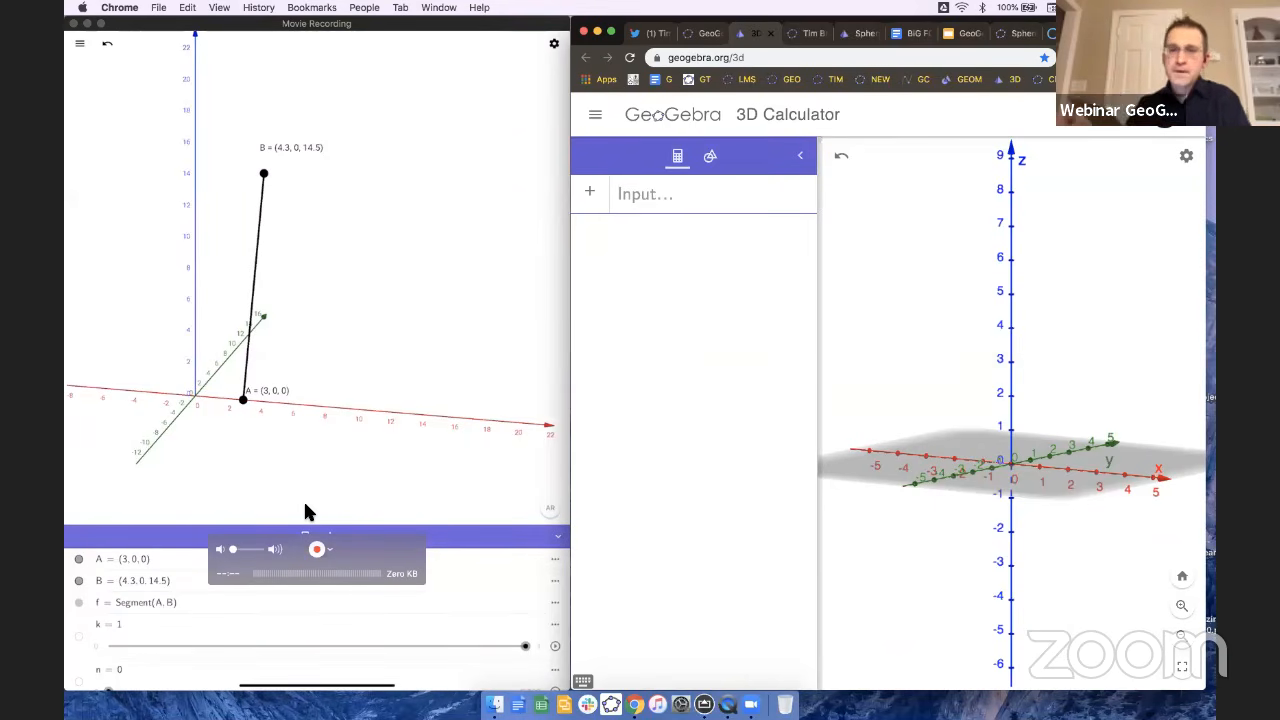
{"action": "left_click", "coordinate": [688, 210]}
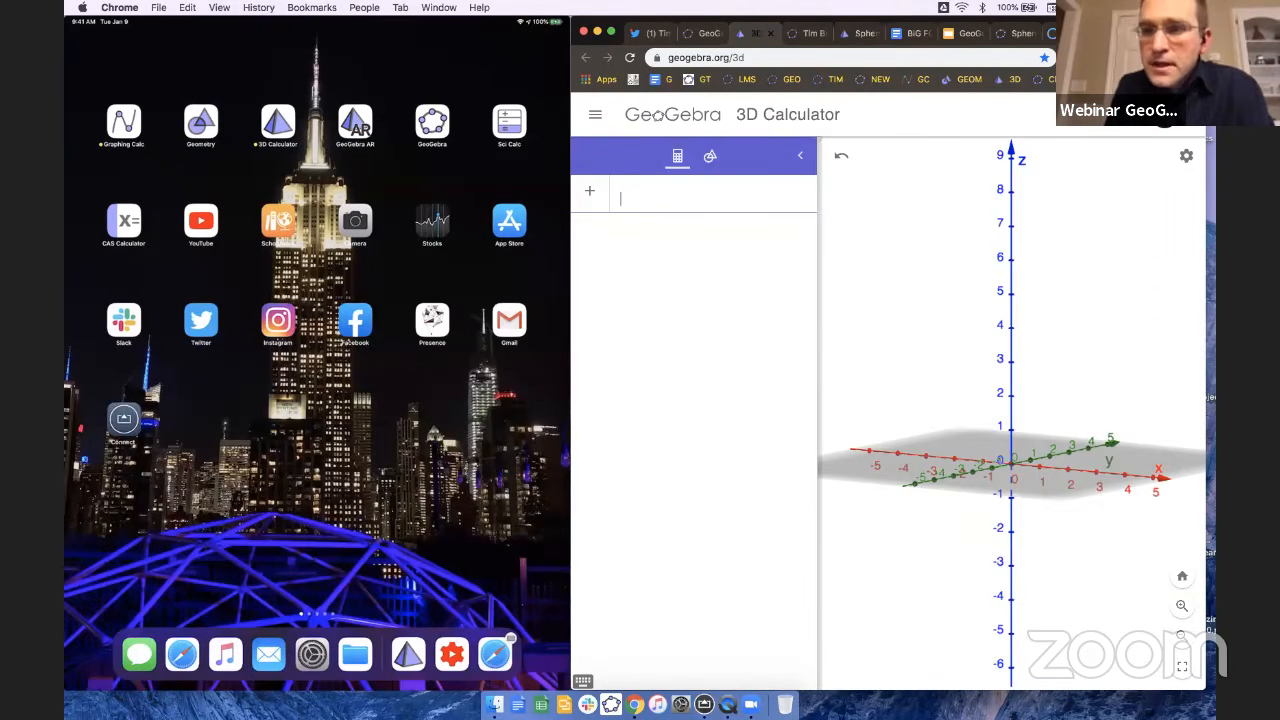
Switch Chrome to the Twitter profile tab and minimize QuickTime Player's Movie Recording window.
{"action": "left_click", "coordinate": [650, 34]}
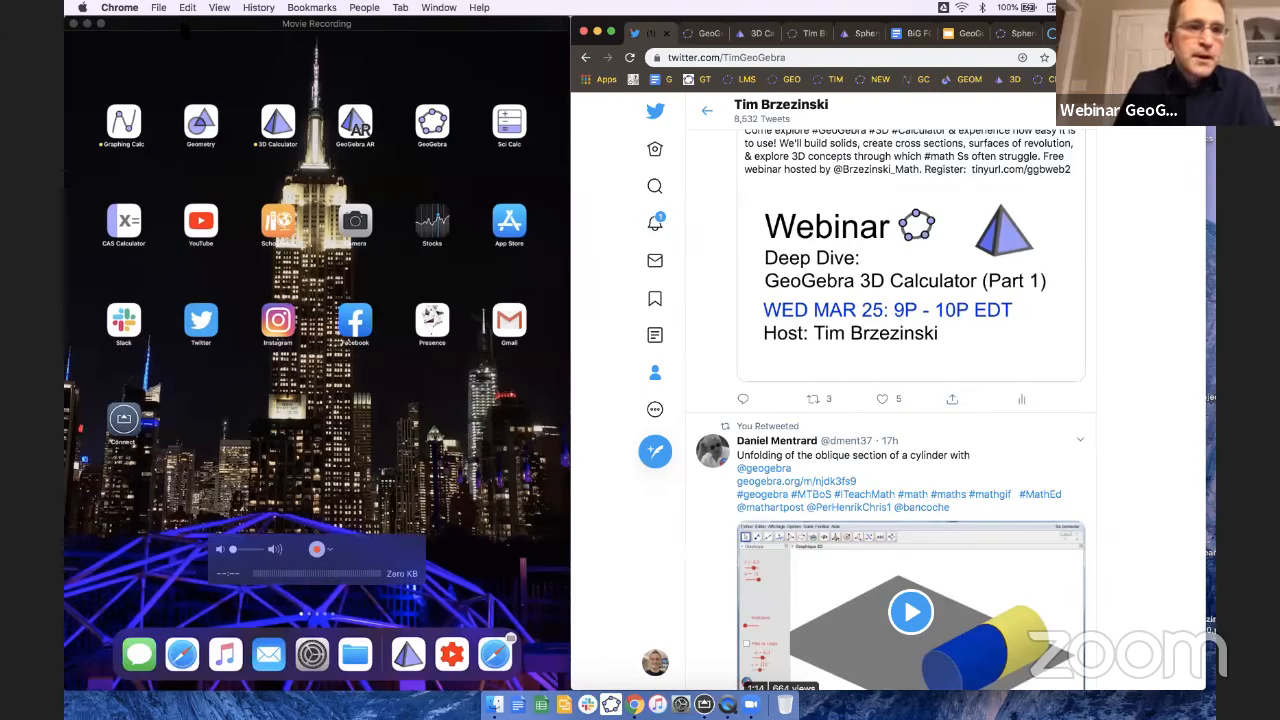
{"action": "left_click_drag", "start_coordinate": [176, 28], "coordinate": [176, 34]}
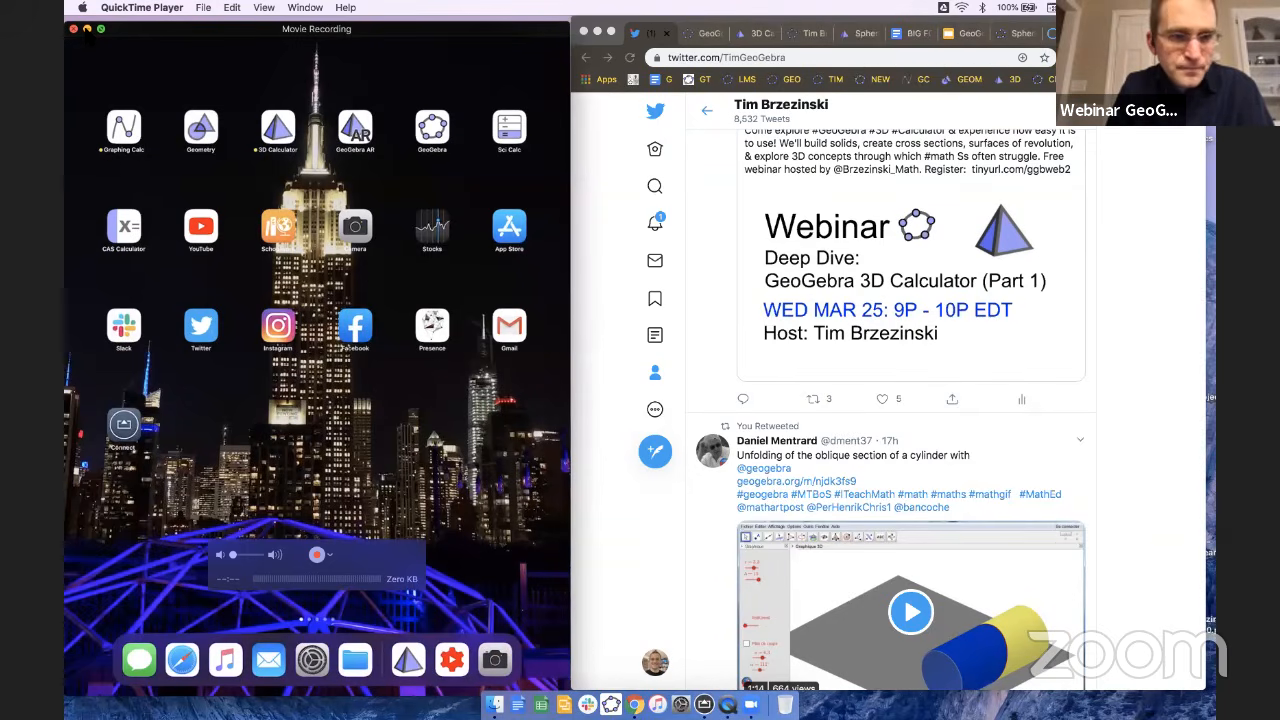
{"action": "left_click", "coordinate": [87, 28]}
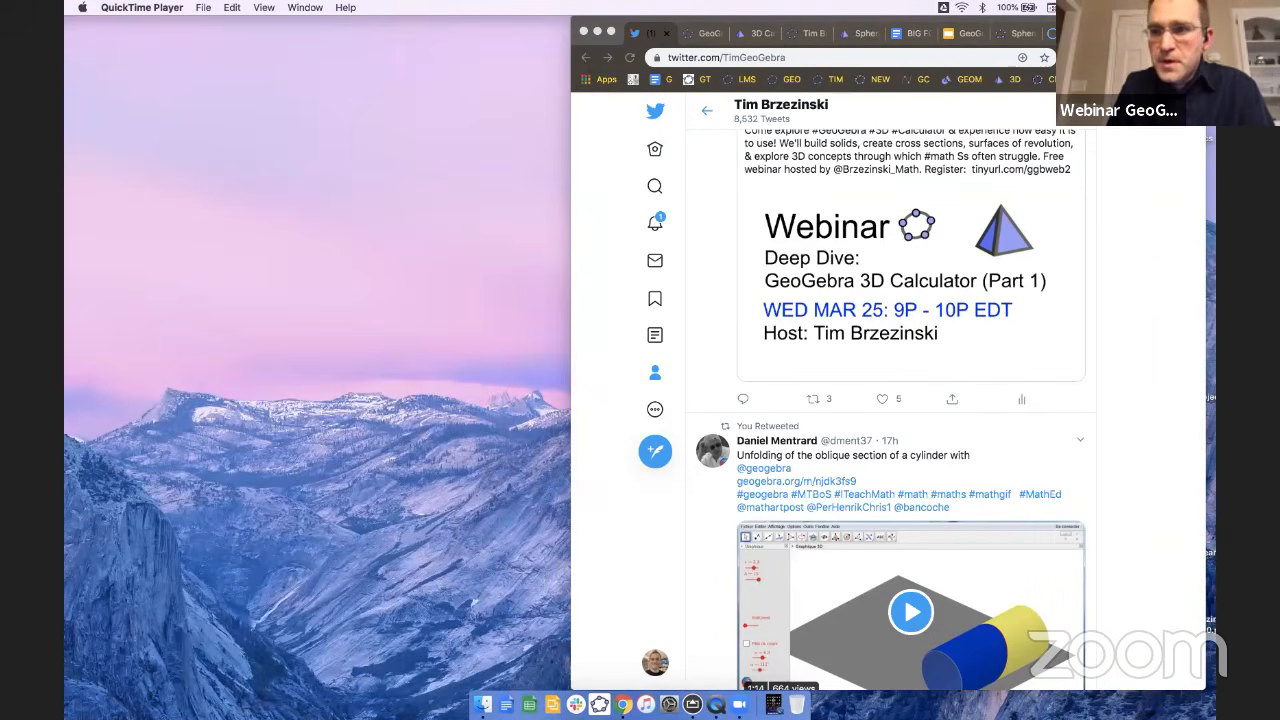
Move and widen the Chrome window so it fills most of the desktop.
{"action": "left_click_drag", "start_coordinate": [1174, 33], "coordinate": [671, 33]}
{"action": "left_click_drag", "start_coordinate": [709, 549], "coordinate": [1184, 528]}
Look through the Twitter profile's timeline for tweets with the webinar announcement and GeoGebra resources.
{"action": "scroll", "coordinate": [458, 360], "scroll_direction": "up", "scroll_amount": 3}
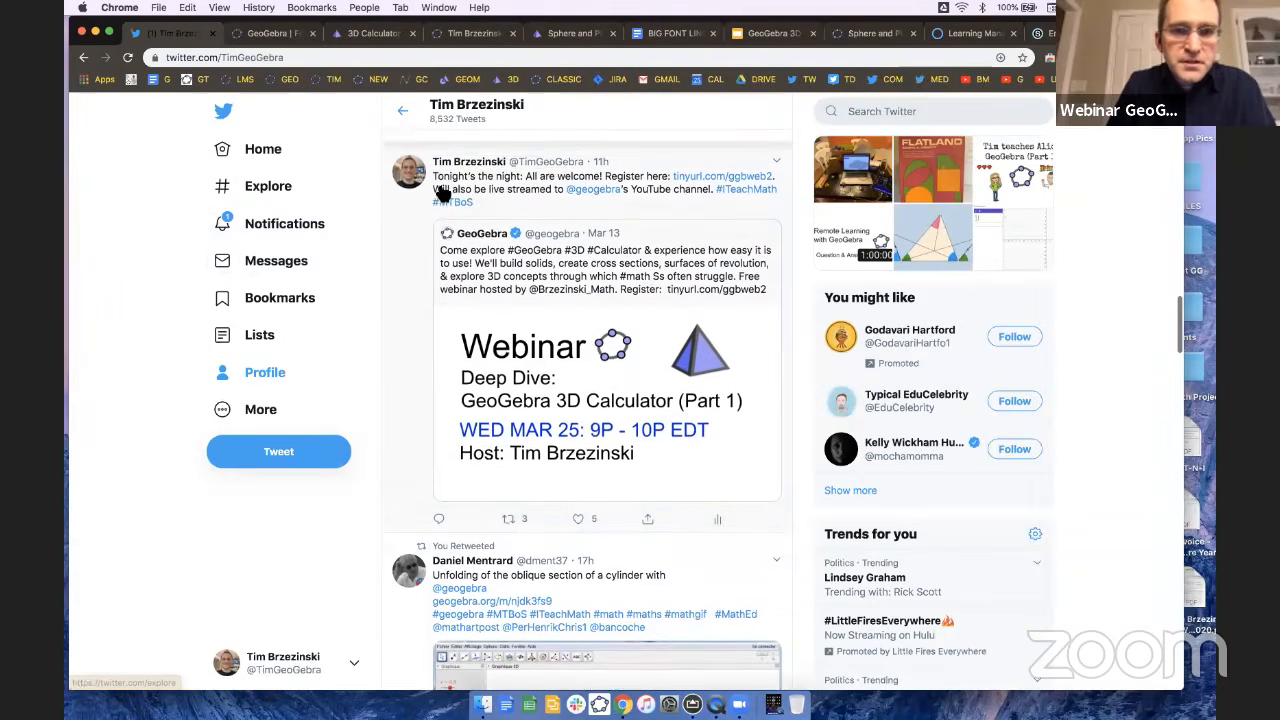
{"action": "scroll", "coordinate": [440, 194], "scroll_direction": "up", "scroll_amount": 1}
{"action": "scroll", "coordinate": [442, 192], "scroll_direction": "down", "scroll_amount": 2}
{"action": "scroll", "coordinate": [440, 194], "scroll_direction": "down", "scroll_amount": 15}
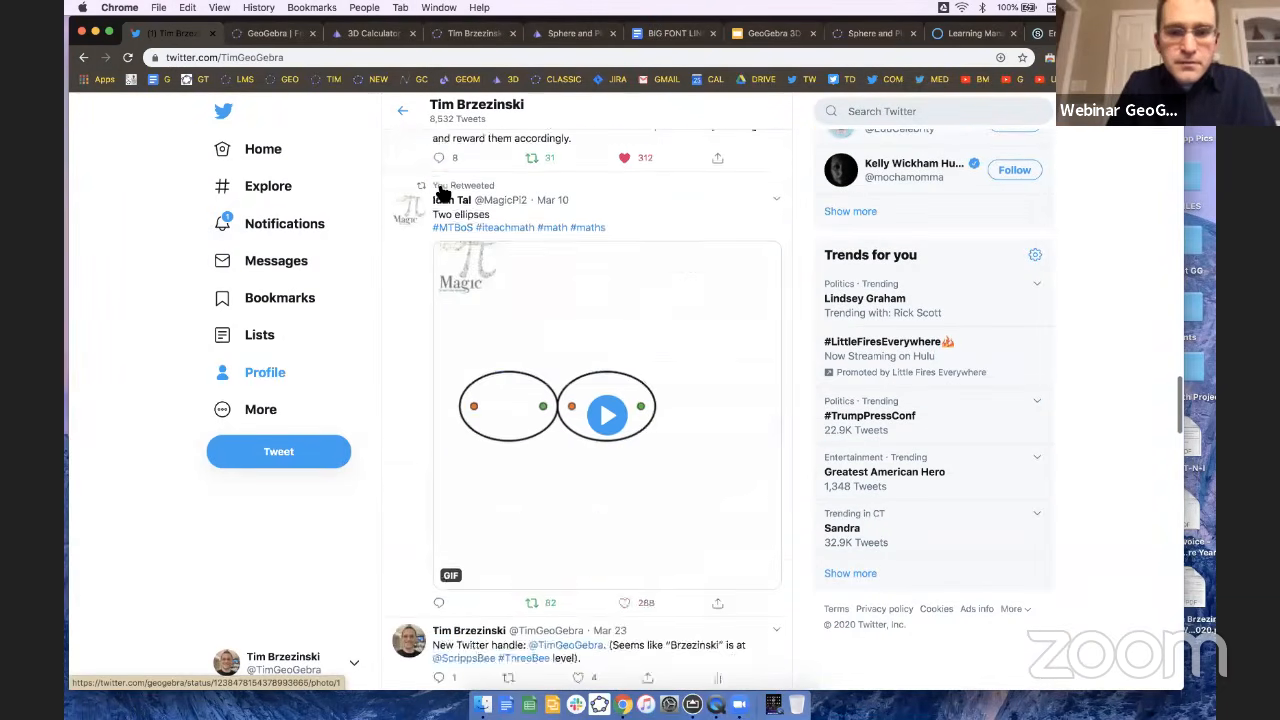
{"action": "scroll", "coordinate": [443, 194], "scroll_direction": "down", "scroll_amount": 15}
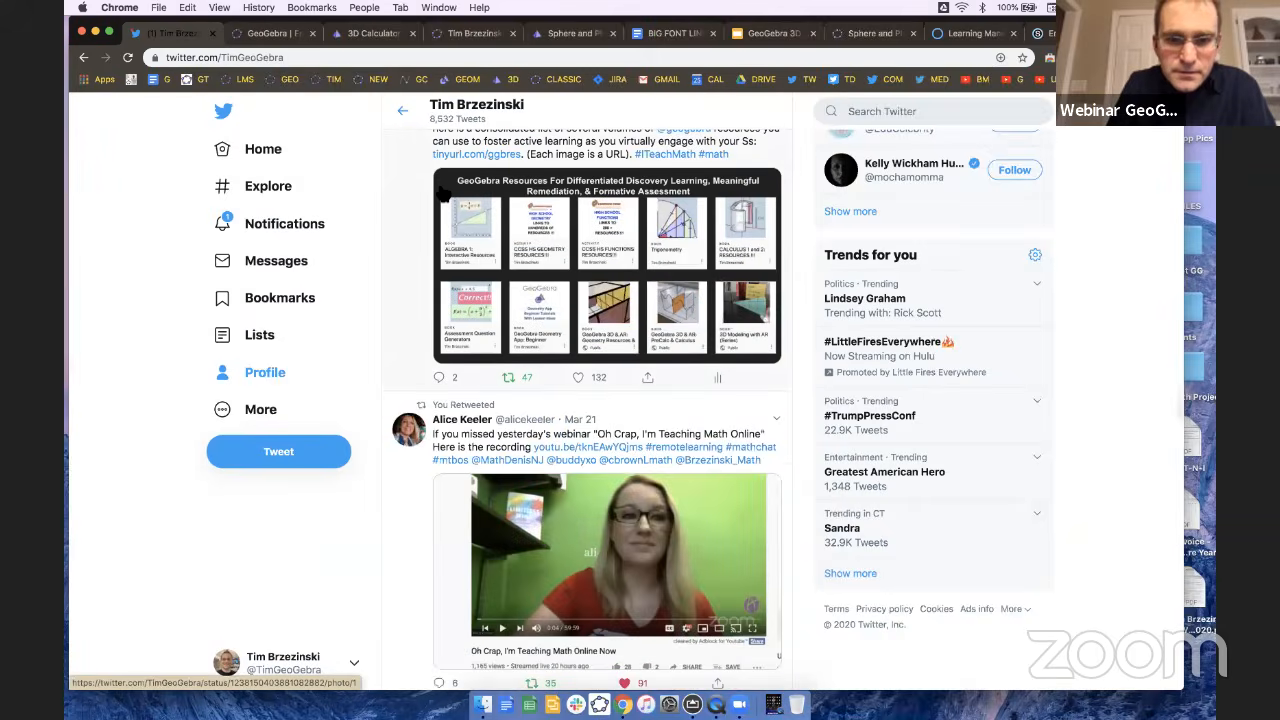
{"action": "scroll", "coordinate": [443, 194], "scroll_direction": "down", "scroll_amount": 5}
{"action": "scroll", "coordinate": [443, 194], "scroll_direction": "up", "scroll_amount": 15}
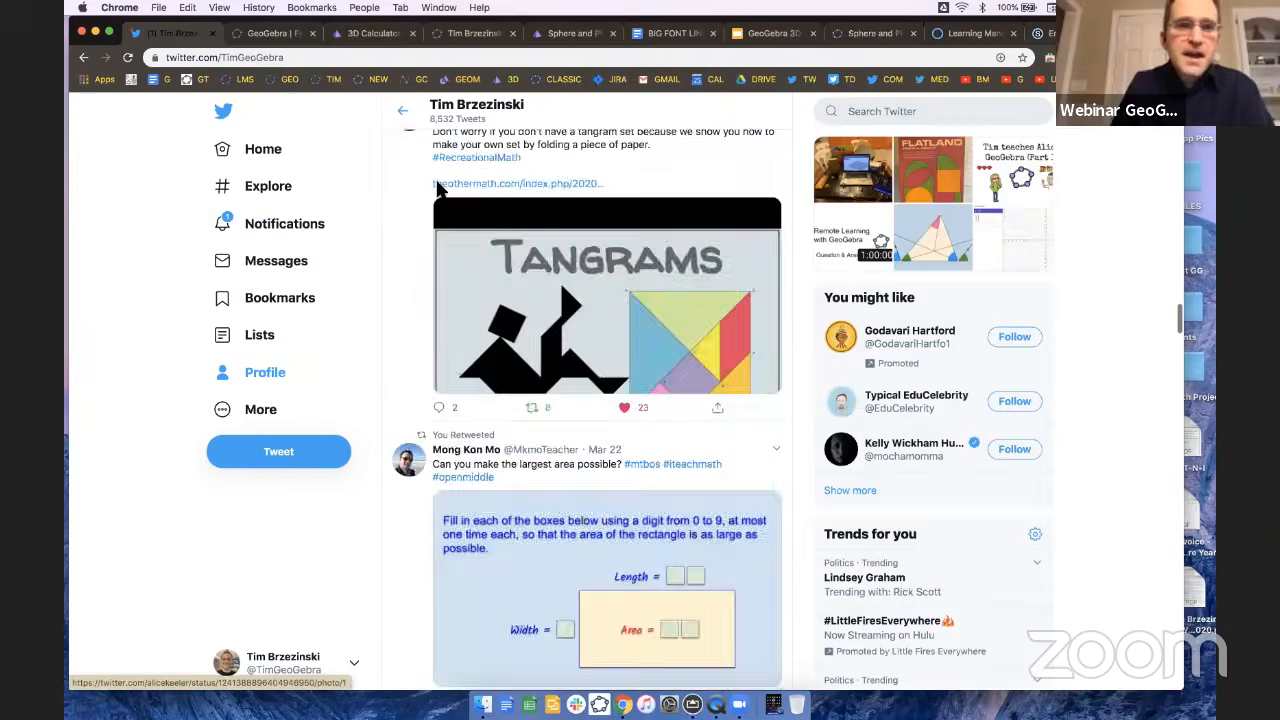
{"action": "scroll", "coordinate": [460, 283], "scroll_direction": "up", "scroll_amount": 7}
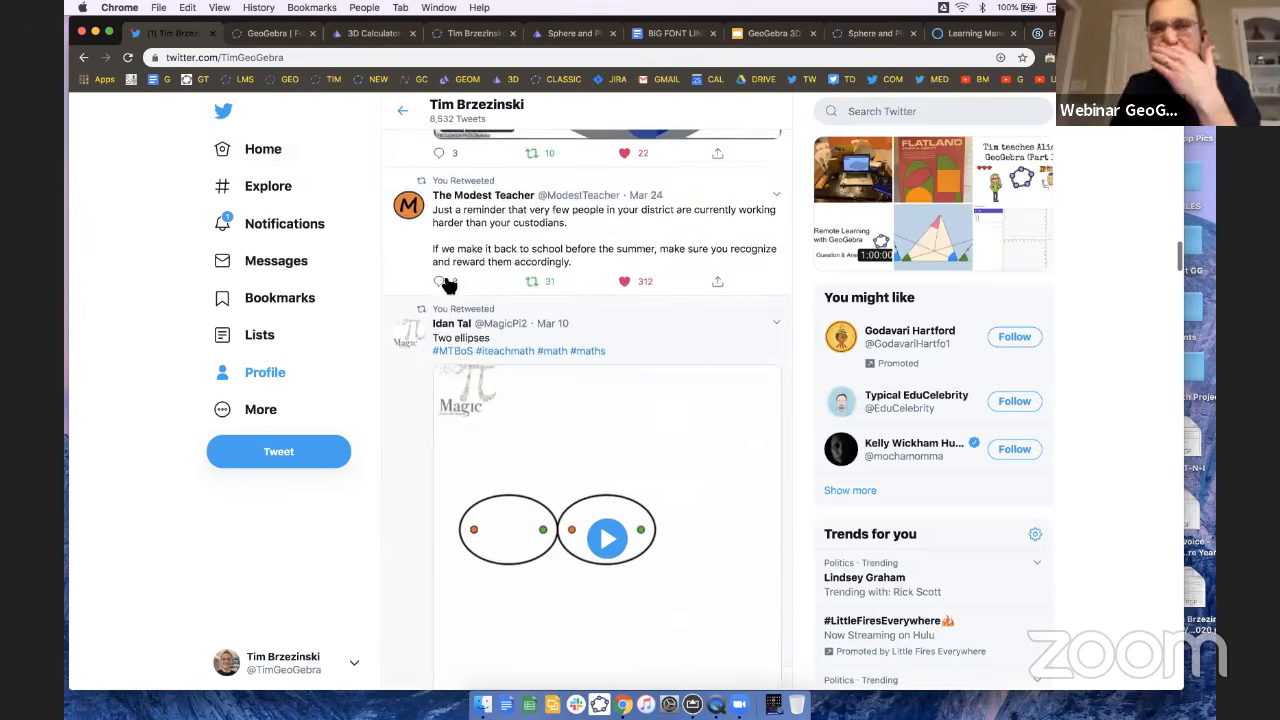
Switch to the 3D Calculator tab, widen the Chrome window and move it lower on the desktop.
{"action": "left_click", "coordinate": [362, 36]}
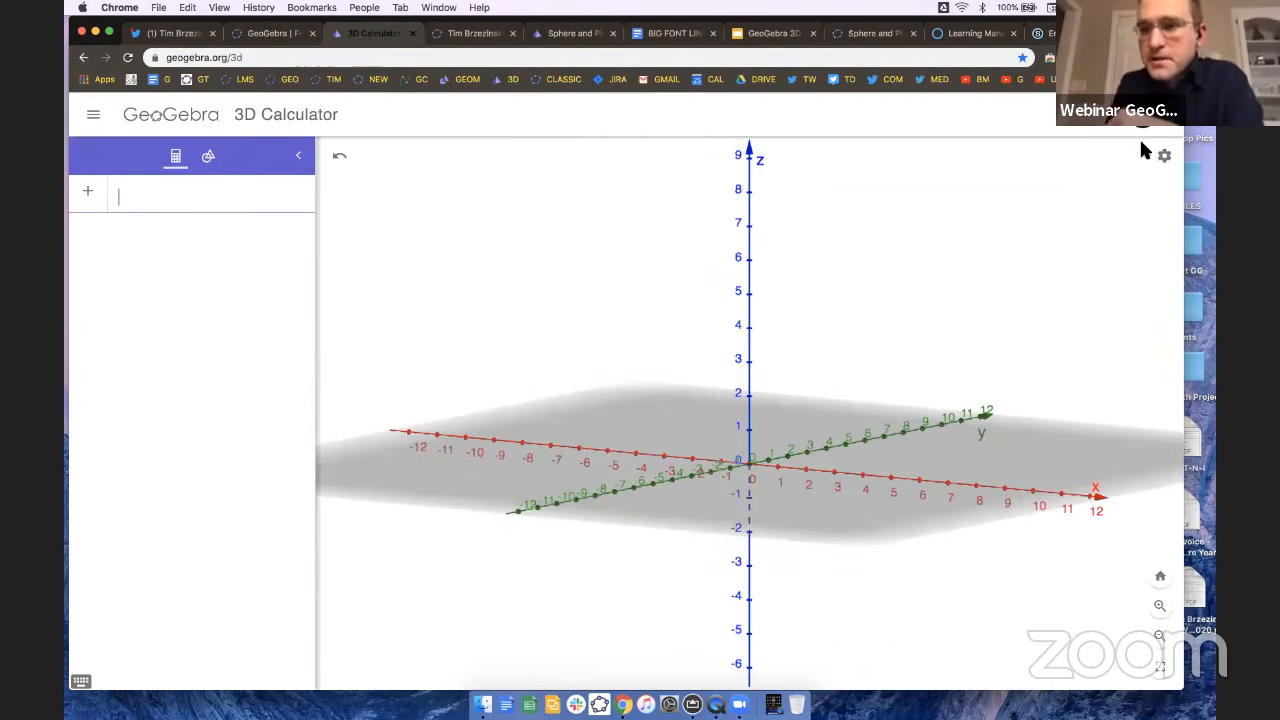
{"action": "left_click_drag", "start_coordinate": [1183, 161], "coordinate": [1216, 162]}
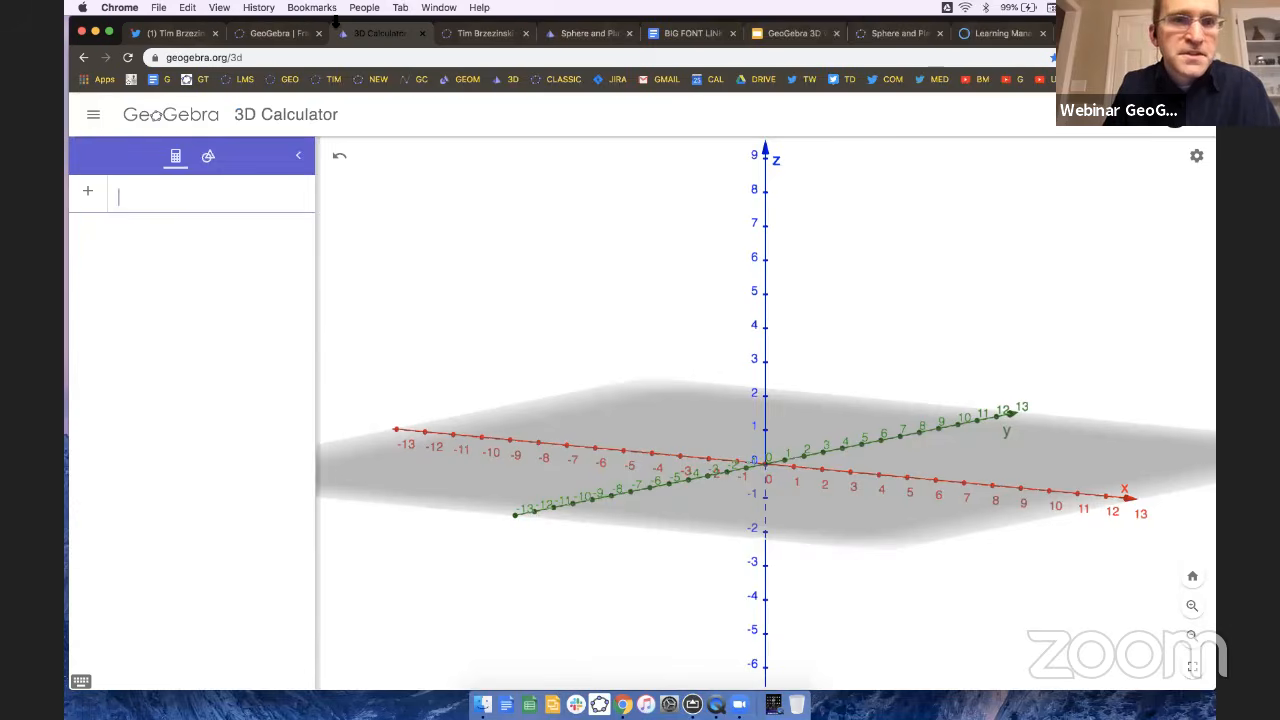
{"action": "left_click_drag", "start_coordinate": [335, 45], "coordinate": [333, 91]}
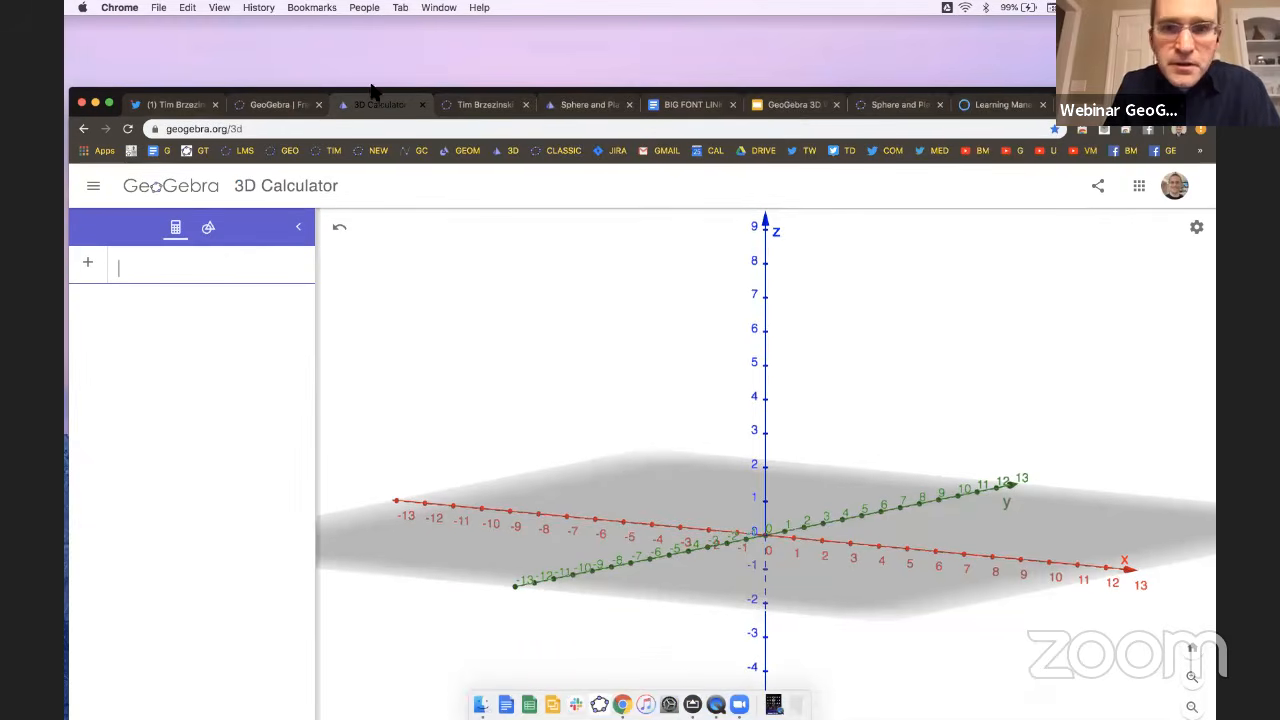
Show the GeoGebra 3D With Augmented Reality slides, select their web address and move the Chrome window back up.
{"action": "left_click", "coordinate": [796, 105]}
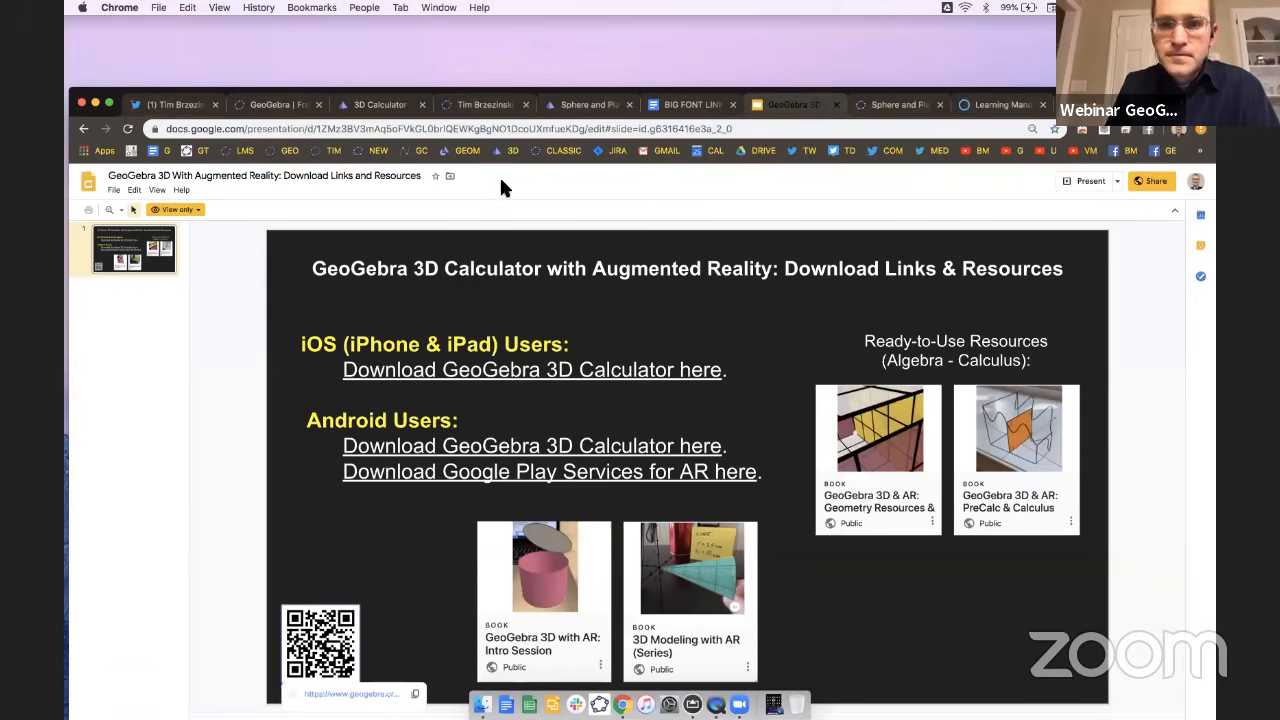
{"action": "left_click", "coordinate": [740, 128]}
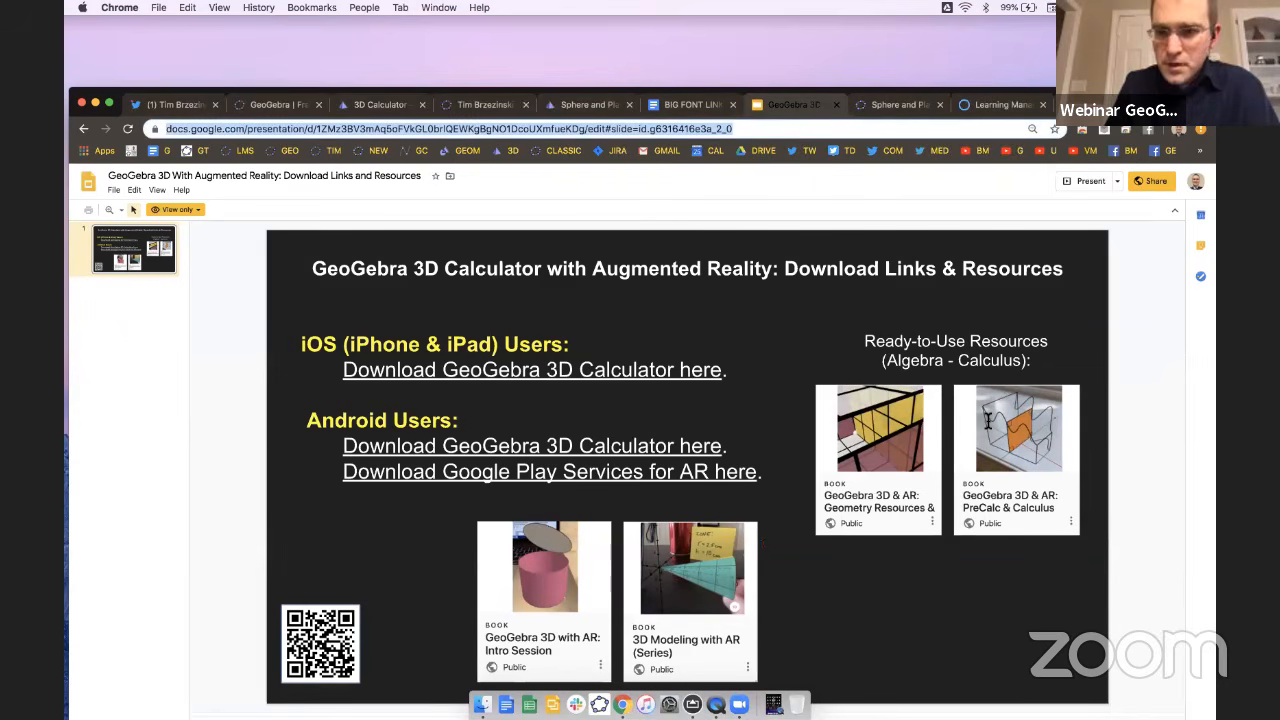
{"action": "left_click", "coordinate": [980, 415]}
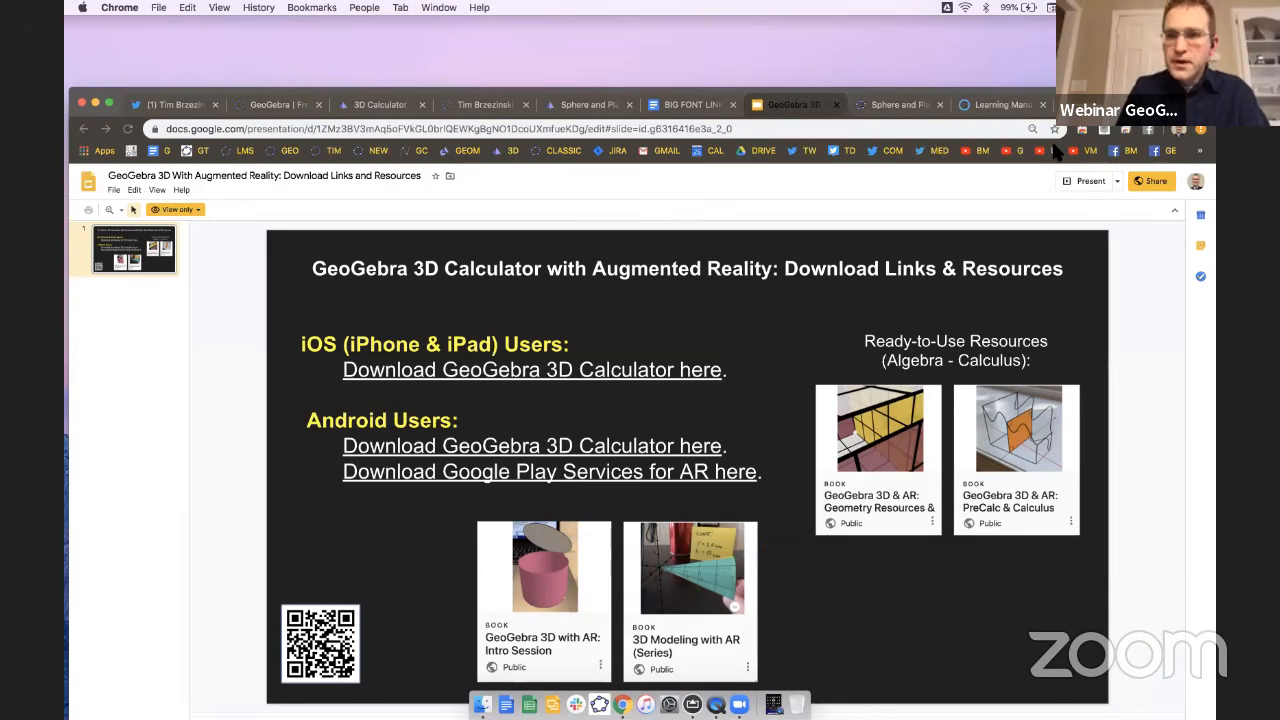
{"action": "left_click", "coordinate": [448, 128]}
{"action": "left_click_drag", "start_coordinate": [640, 93], "coordinate": [640, 25]}
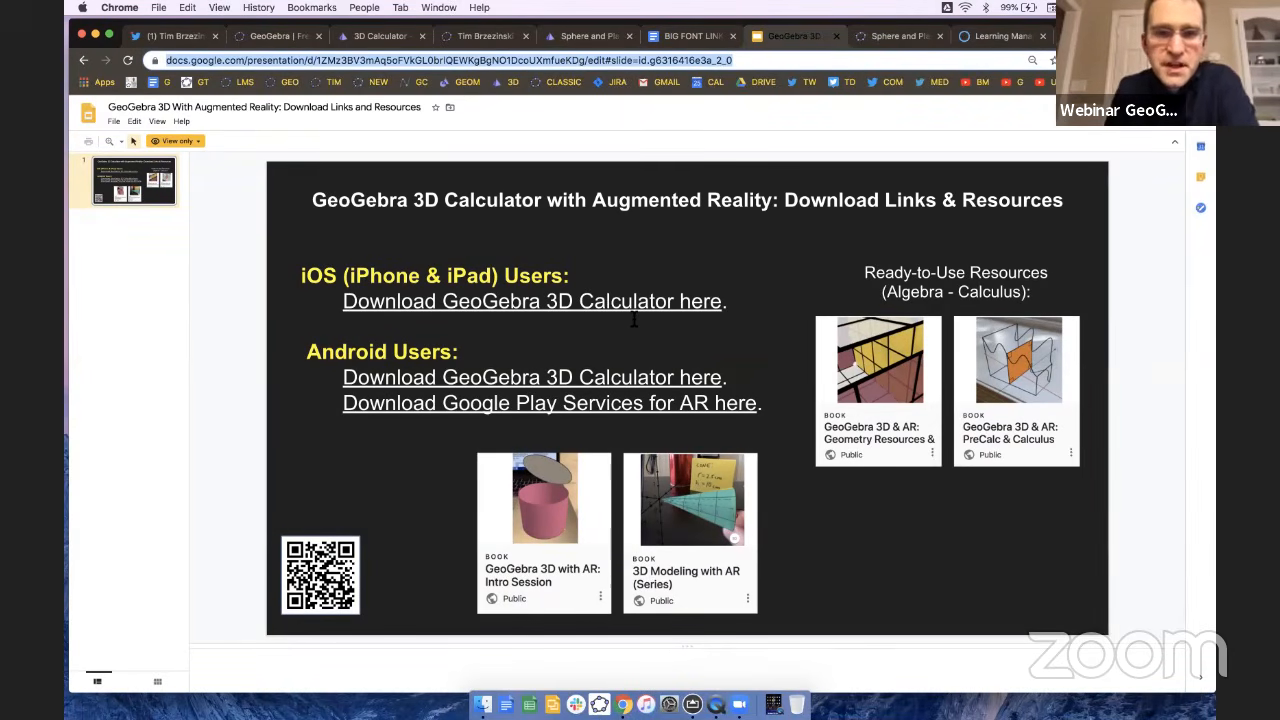
Switch to the BIG FONT LINKS document and magnify the tinyurl.com/GeoGebra3DAR link across the window.
{"action": "left_click", "coordinate": [670, 38]}
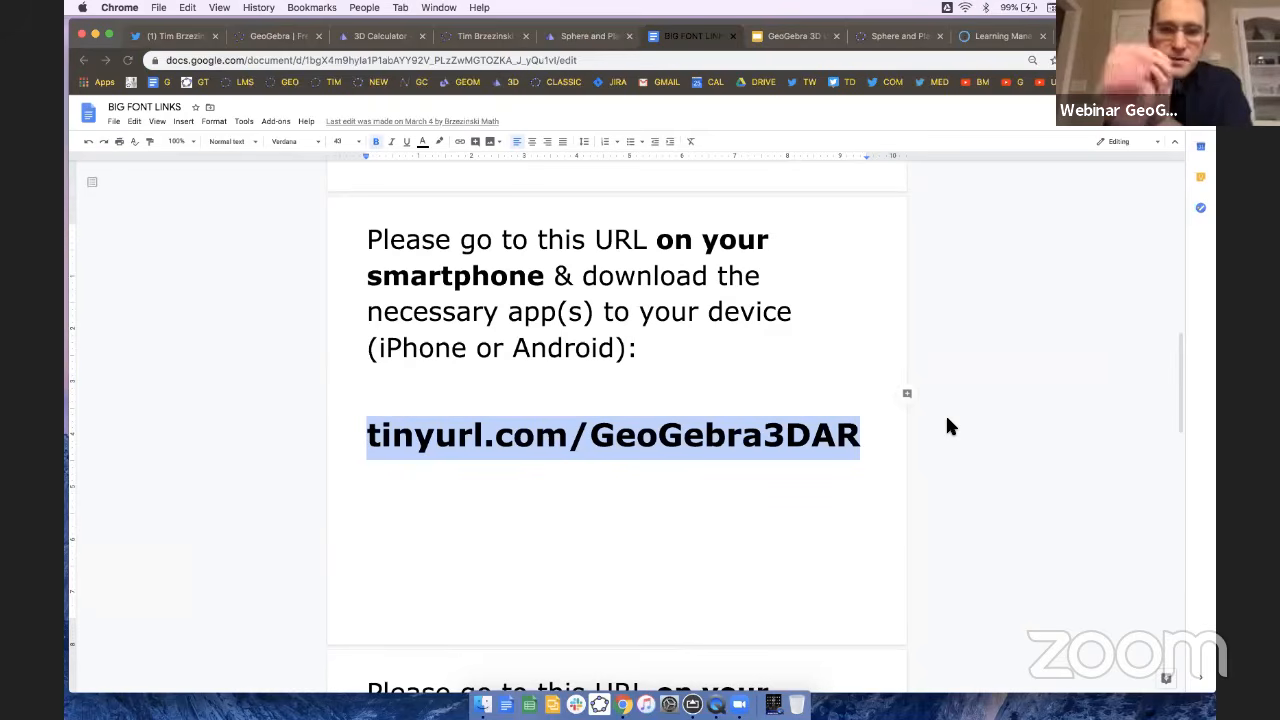
{"action": "scroll", "coordinate": [643, 463], "scroll_direction": "up", "scroll_amount": 5, "text": "ctrl"}
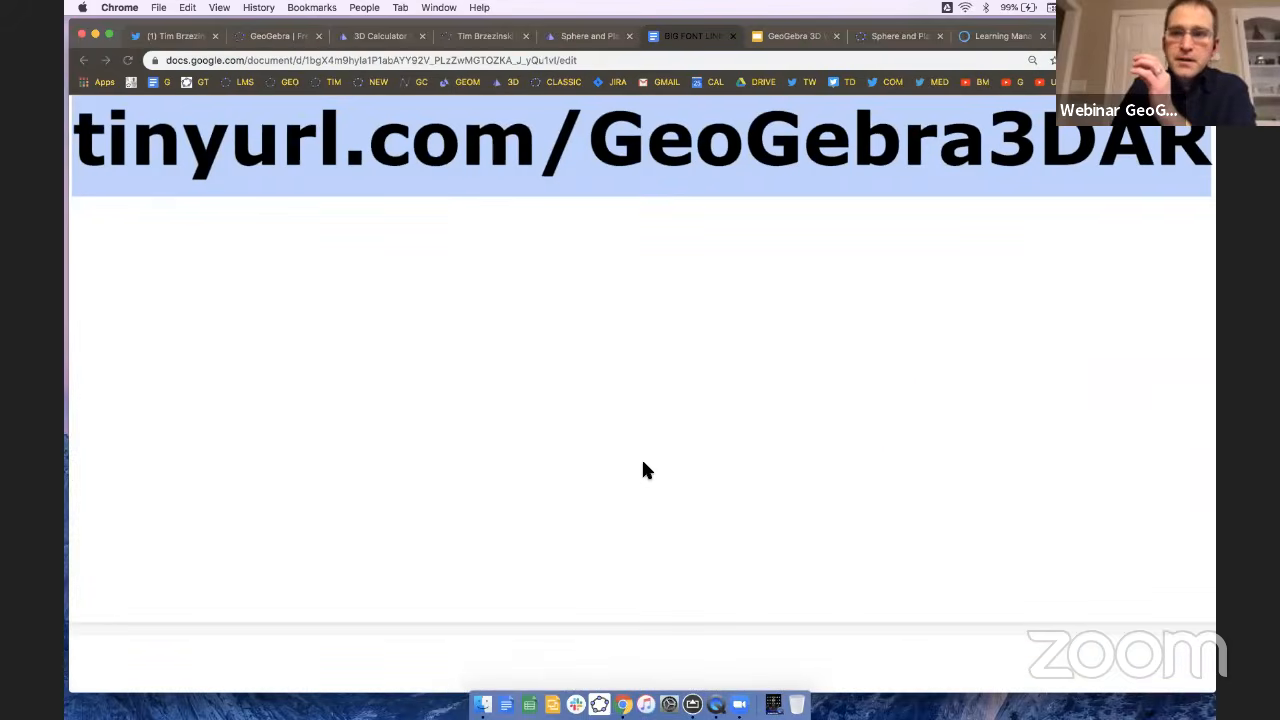
{"action": "scroll", "coordinate": [643, 463], "scroll_direction": "up", "scroll_amount": 1}
{"action": "scroll", "coordinate": [643, 463], "scroll_direction": "up", "scroll_amount": 1}
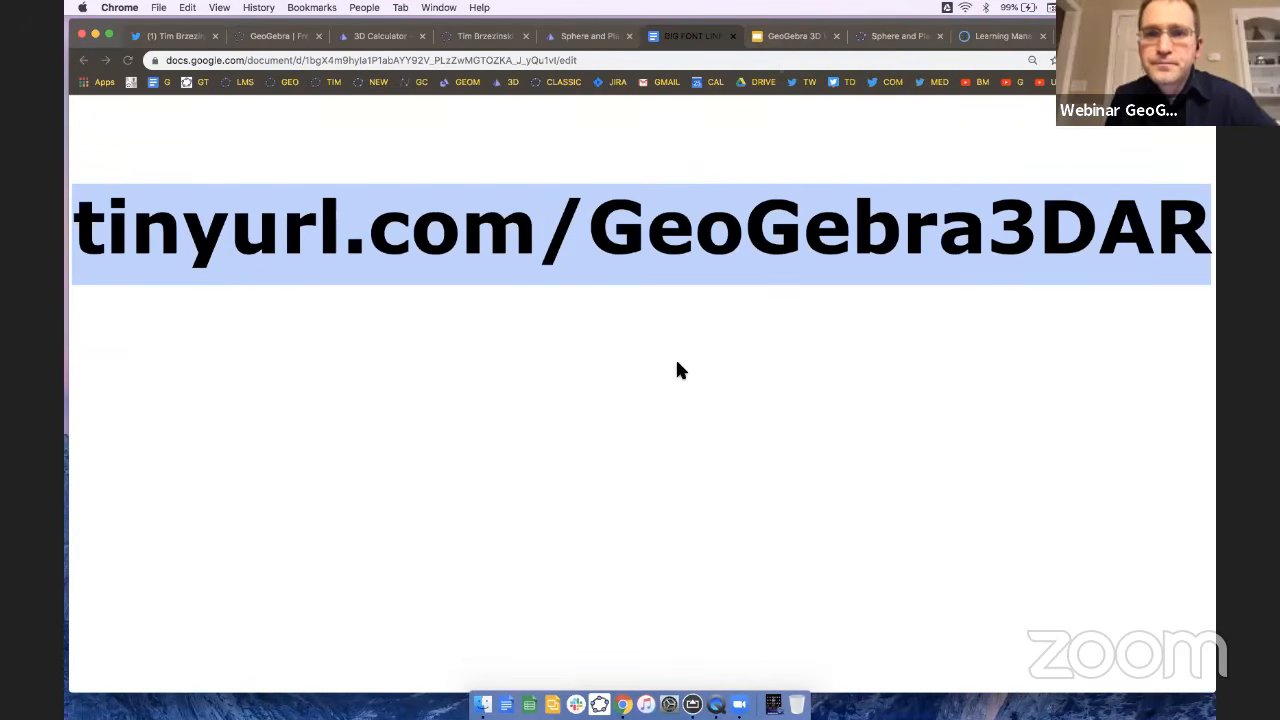
Return to the augmented reality download links slide, present it as a slideshow and exit the presentation.
{"action": "left_click", "coordinate": [808, 37]}
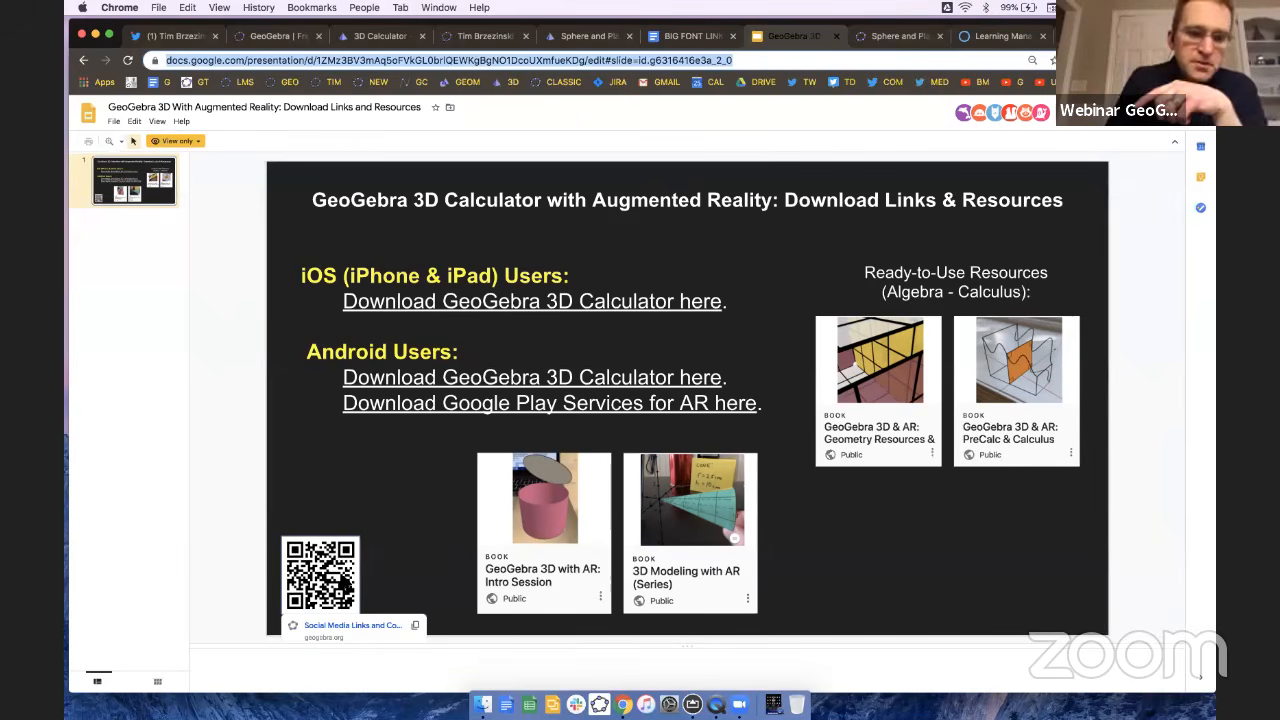
{"action": "key", "text": "super+Return"}
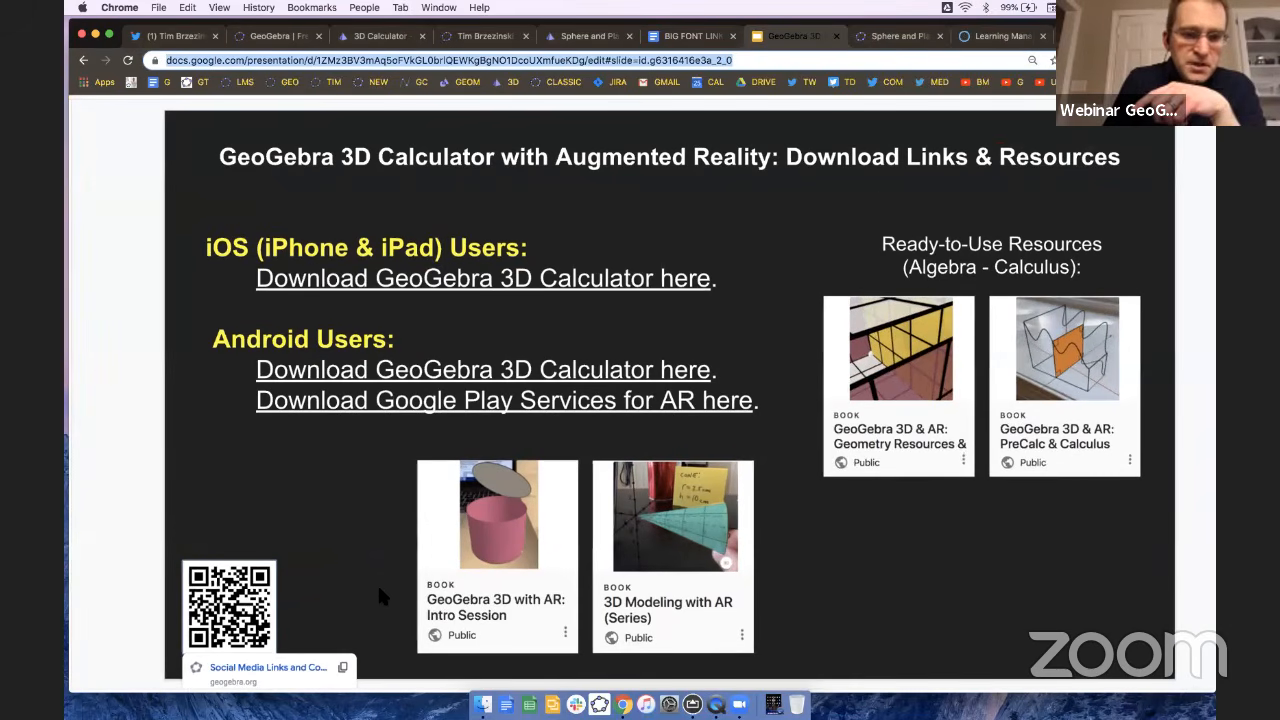
{"action": "left_click", "coordinate": [345, 631]}
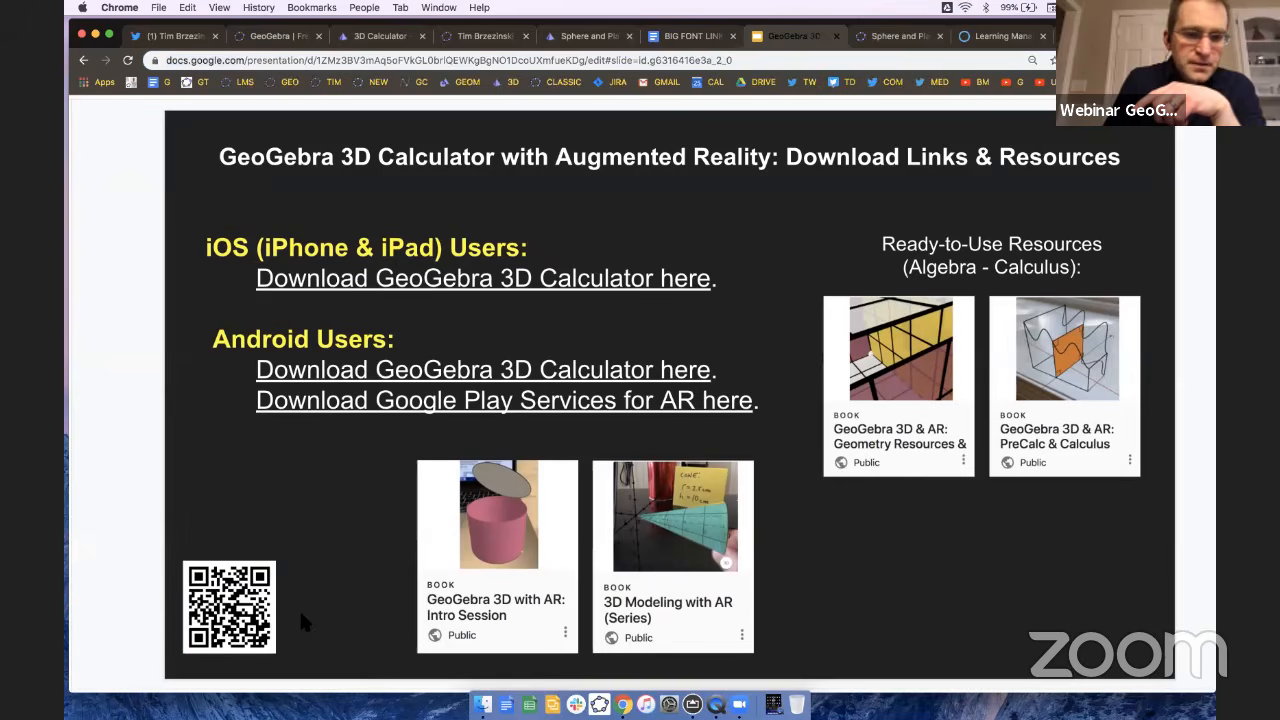
{"action": "key", "text": "Escape"}
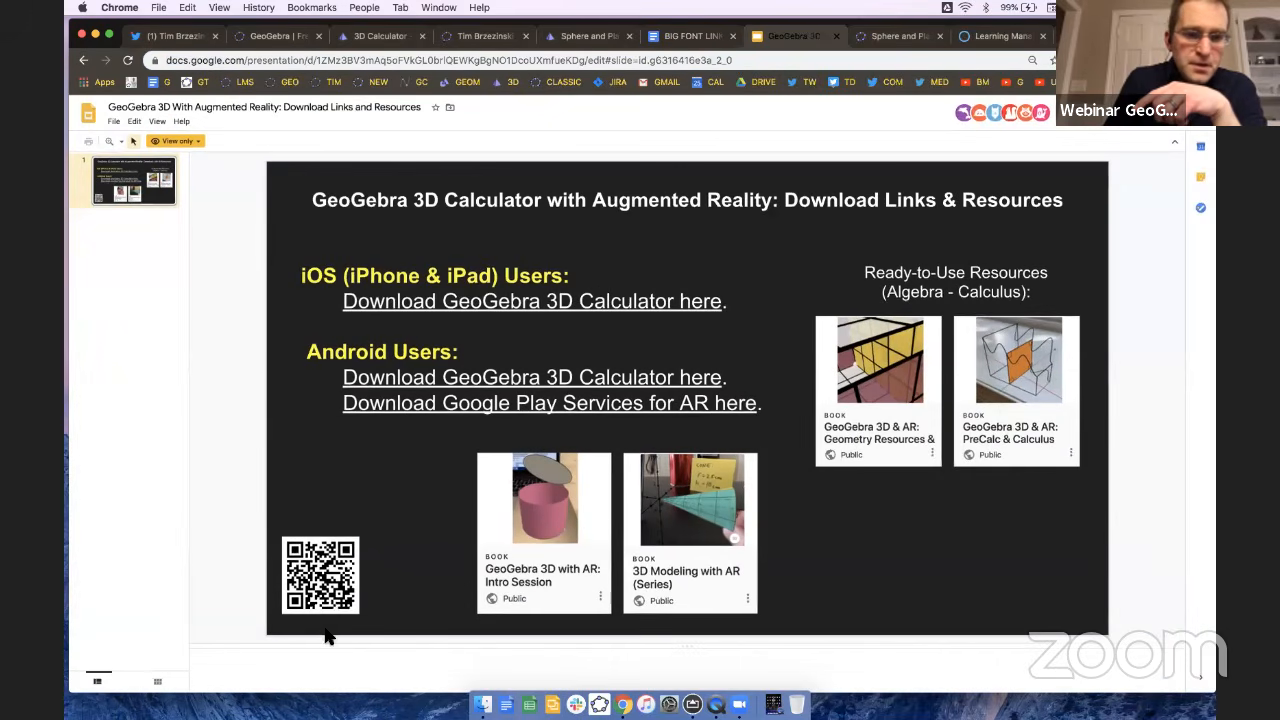